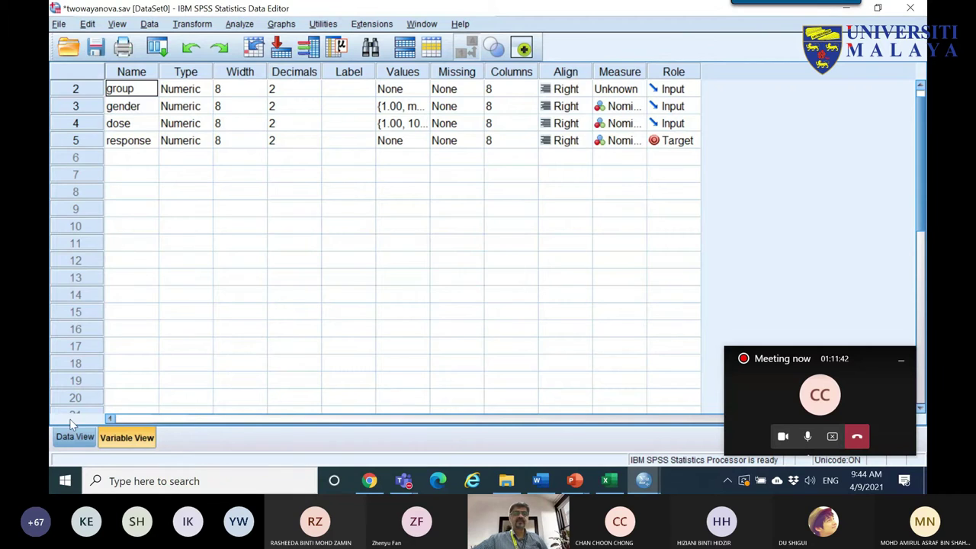
- Set up an Explore analysis of the data with response as the dependent variable and group as the factor
click(221, 93)
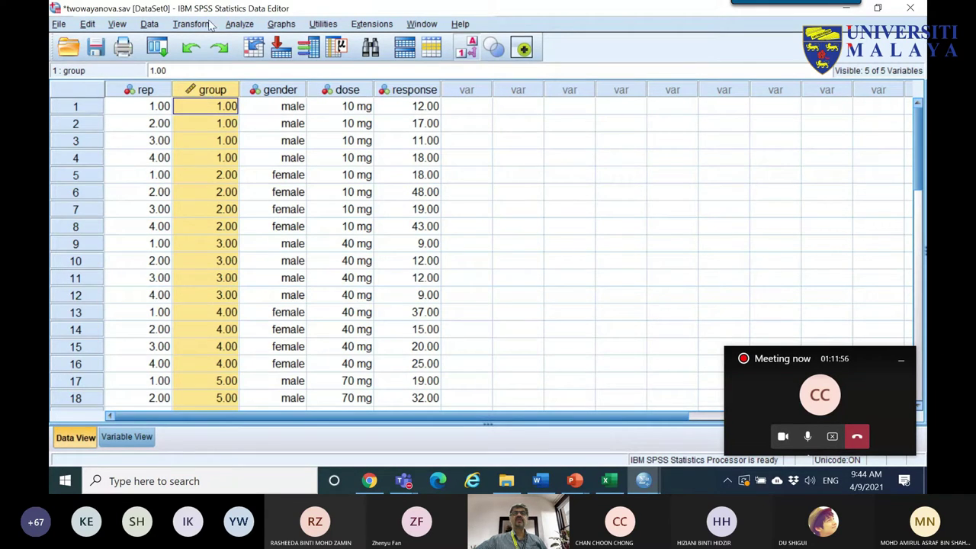
click(238, 24)
mouse_move(297, 59)
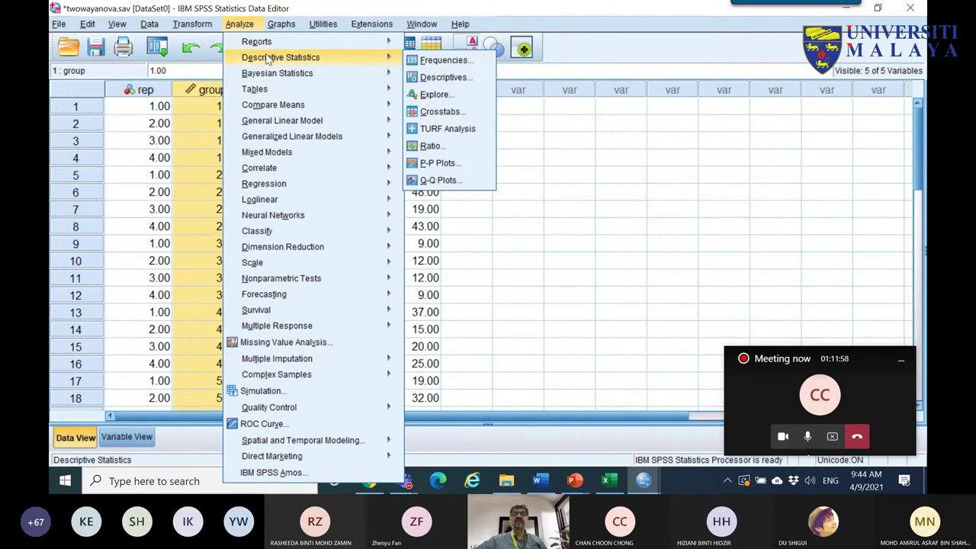
click(435, 94)
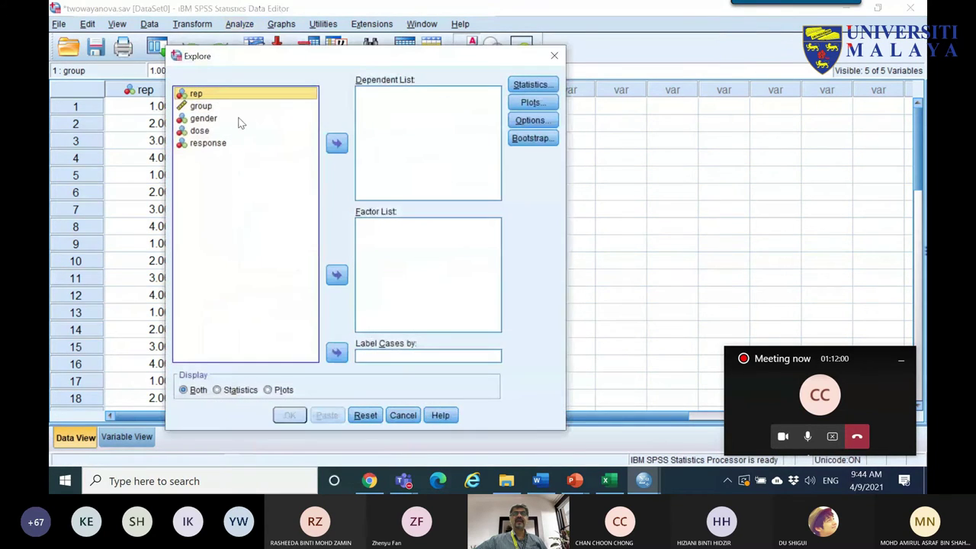
click(202, 106)
click(337, 275)
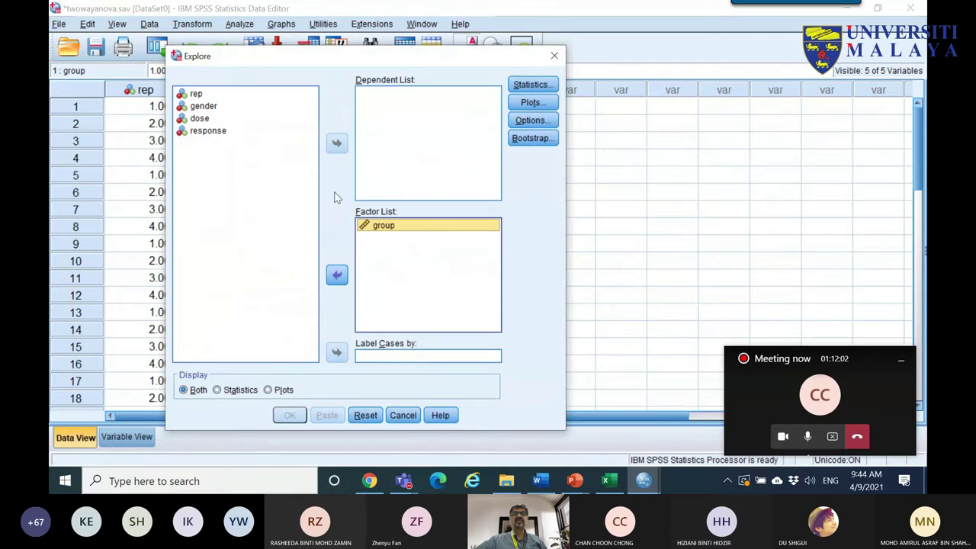
click(208, 131)
click(336, 143)
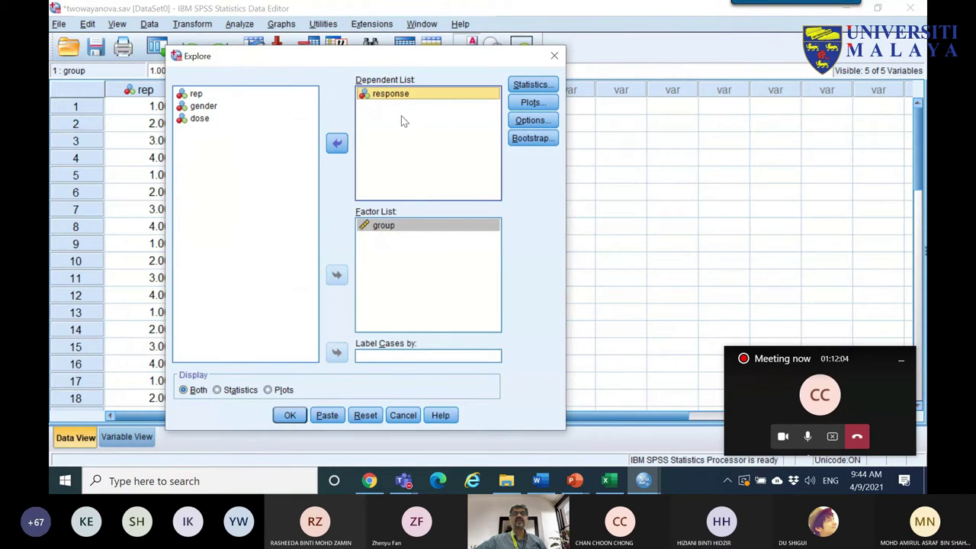
- Include normality plots with tests in the Explore analysis and run it
click(531, 102)
click(427, 223)
click(438, 328)
click(290, 415)
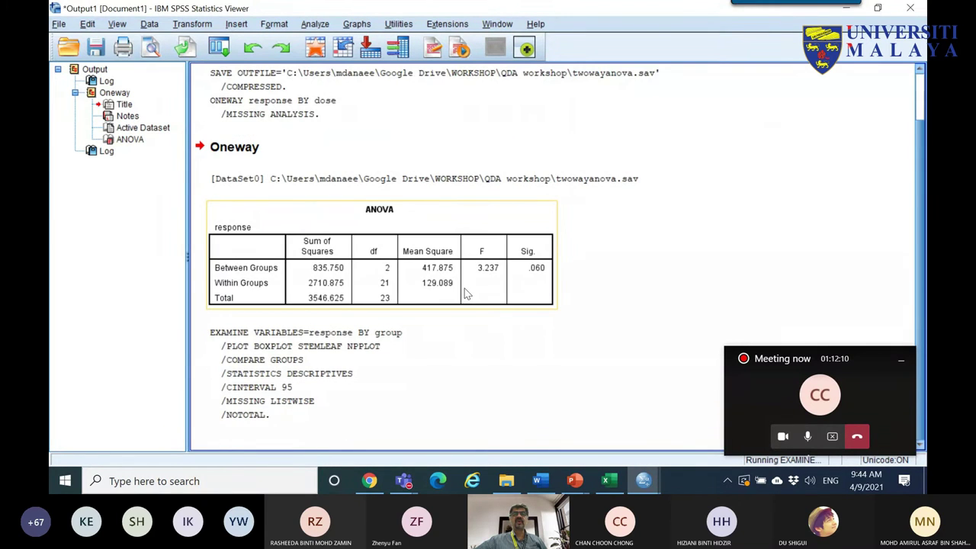
- Examine the Tests of Normality table, the boxplots of response by group, and the descriptive statistics of the groups
scroll(488, 267, down, 20)
scroll(518, 245, up, 5)
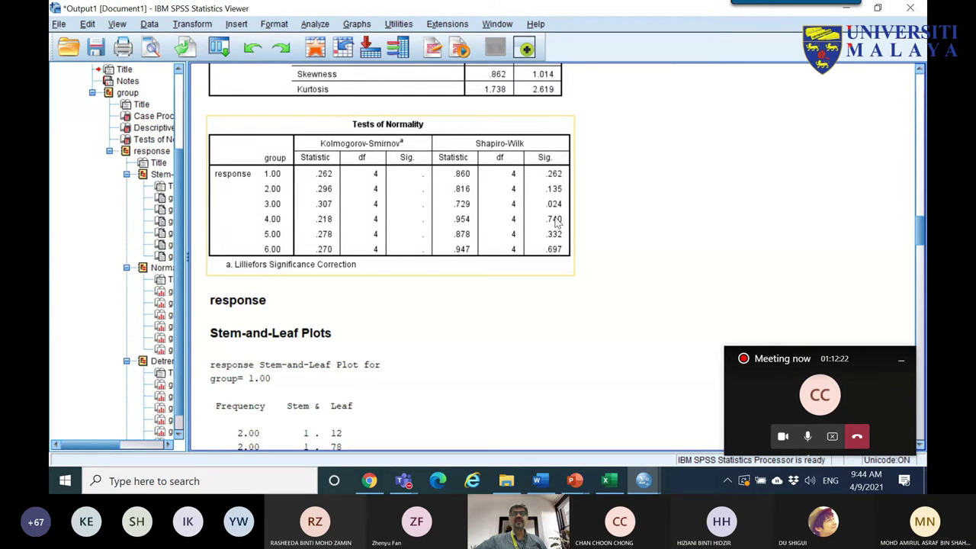
scroll(662, 266, down, 5)
scroll(662, 266, down, 20)
scroll(619, 277, down, 20)
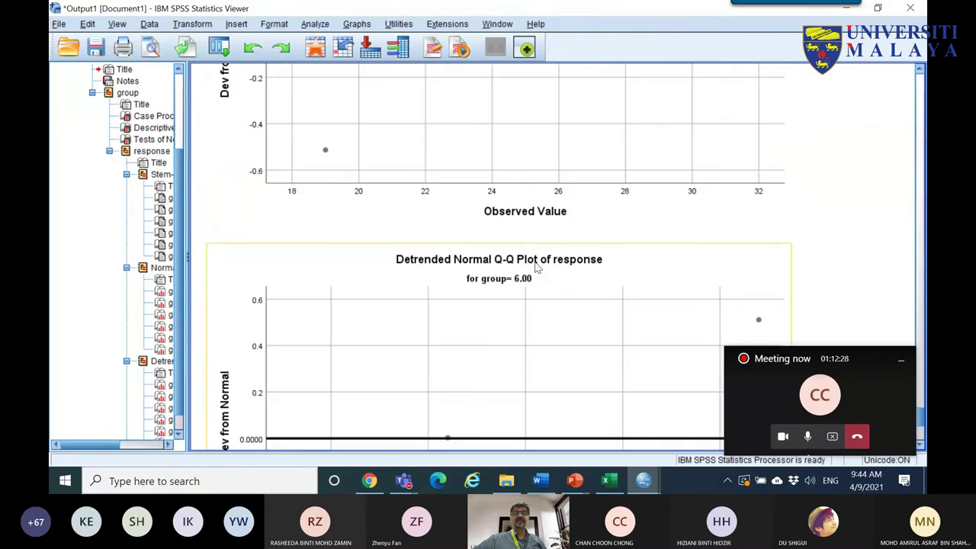
scroll(536, 266, down, 7)
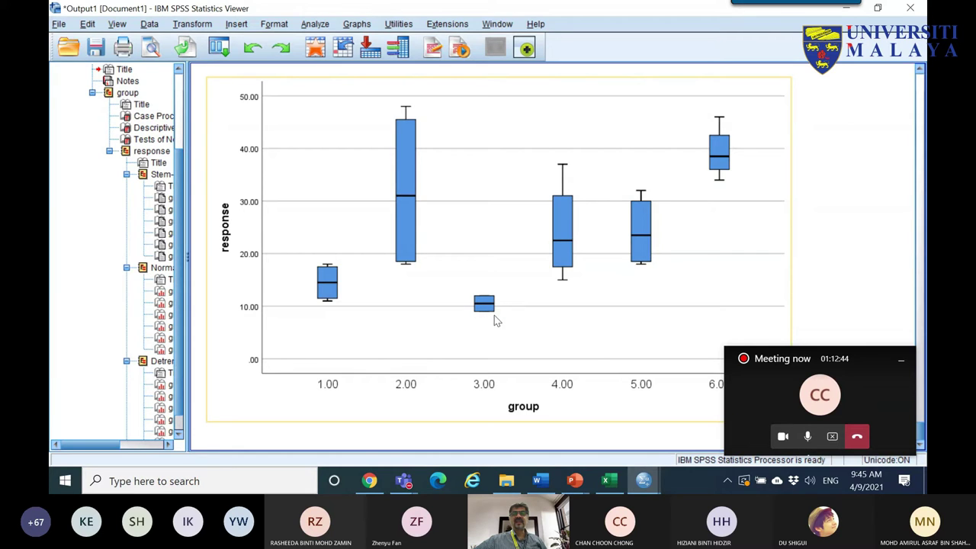
click(620, 487)
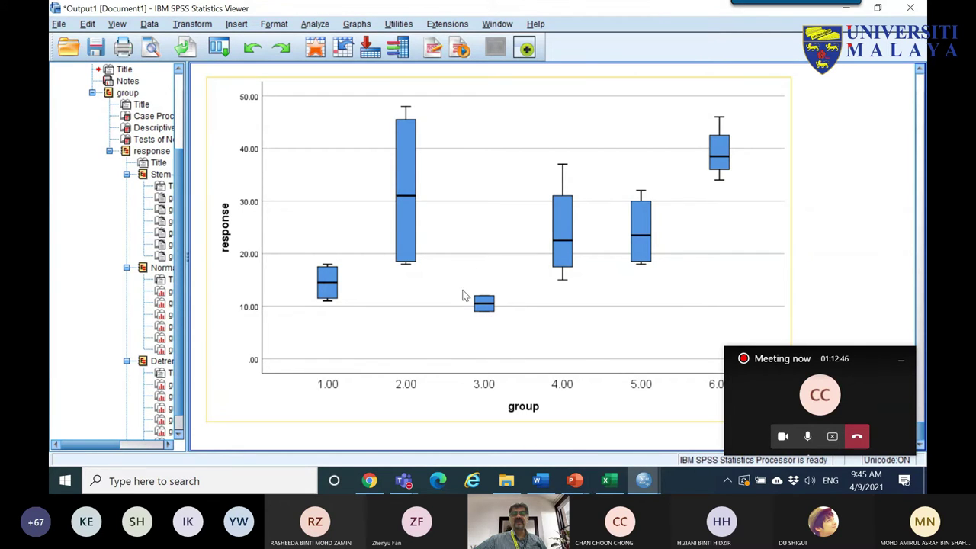
scroll(458, 305, down, 15)
drag(923, 376, 923, 72)
scroll(610, 237, down, 6)
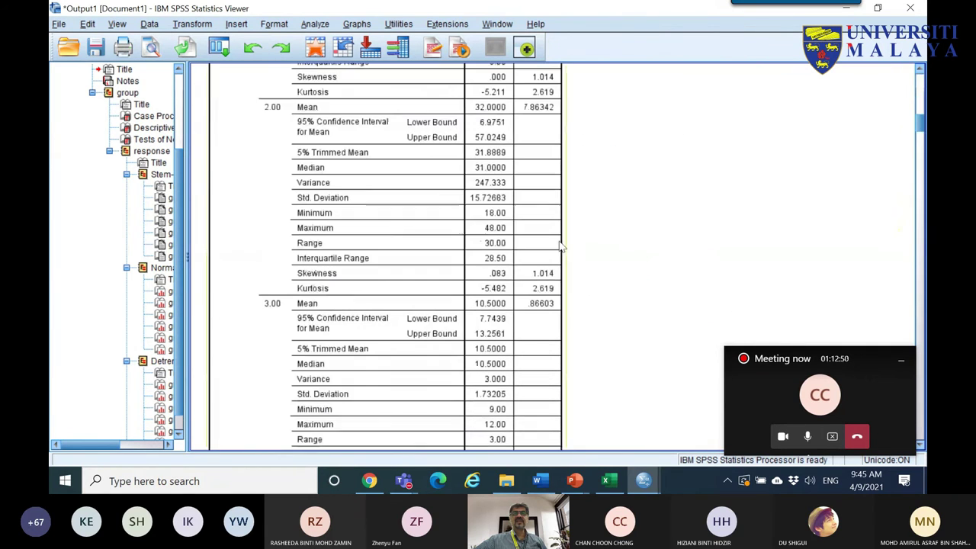
scroll(533, 248, down, 3)
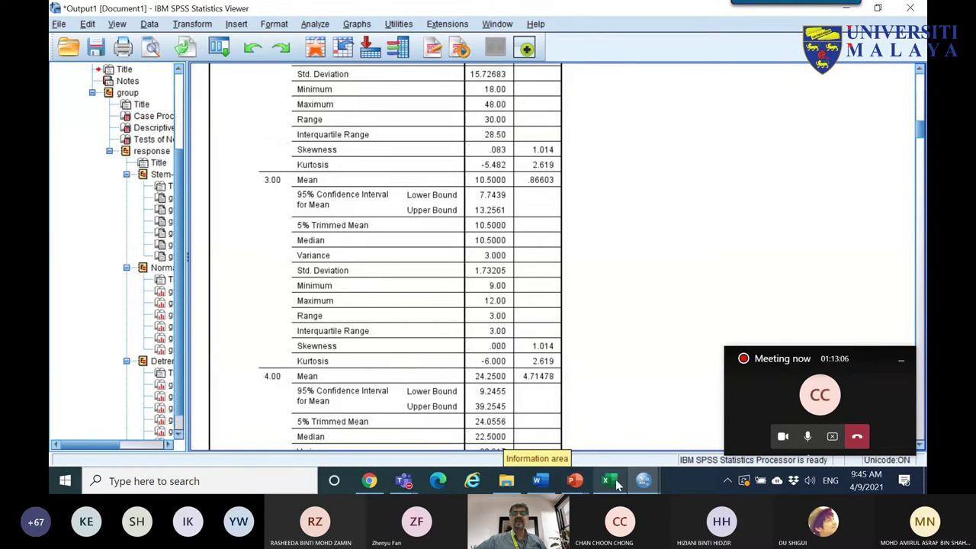
- Switch to the twowayanova data and inspect the response and rep values of group 6
mouse_move(643, 482)
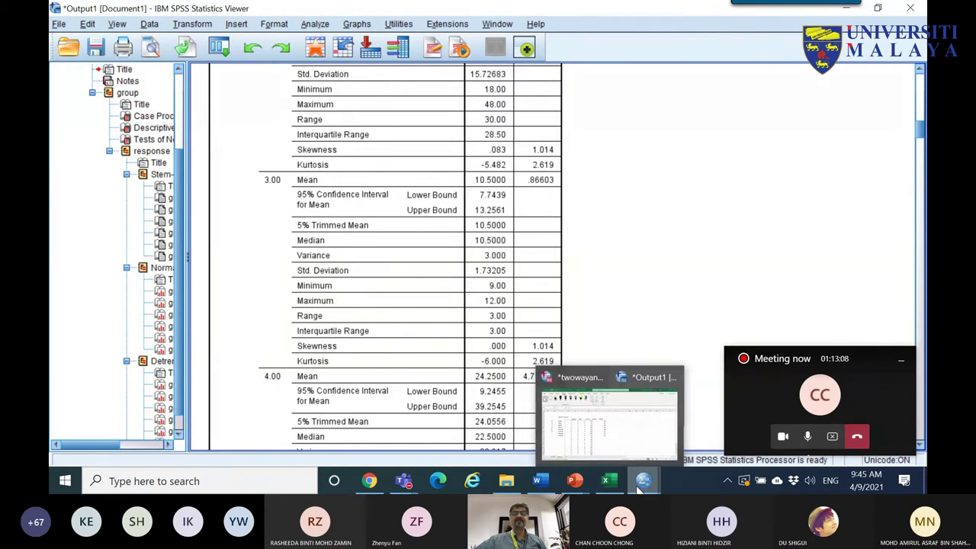
click(568, 419)
scroll(312, 255, down, 6)
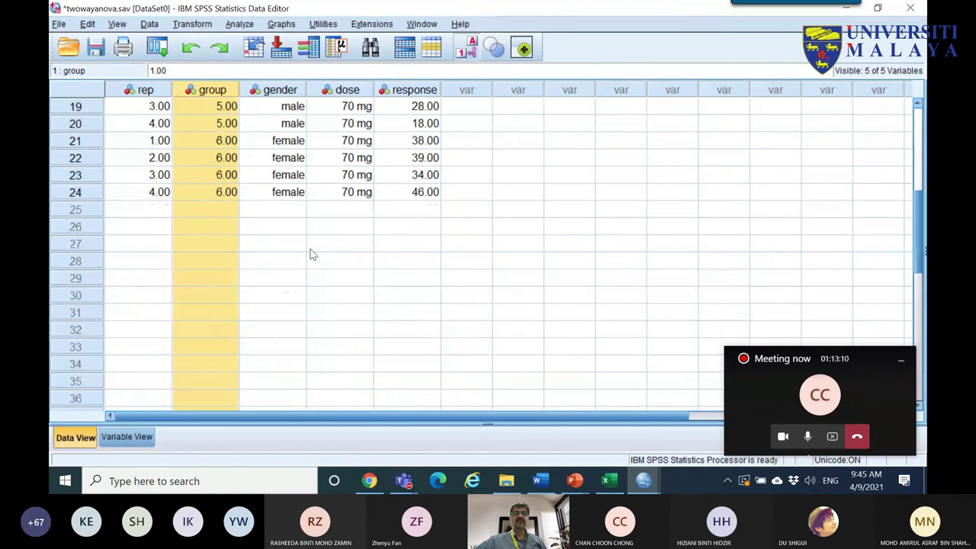
scroll(395, 263, up, 1)
drag(420, 191, 420, 212)
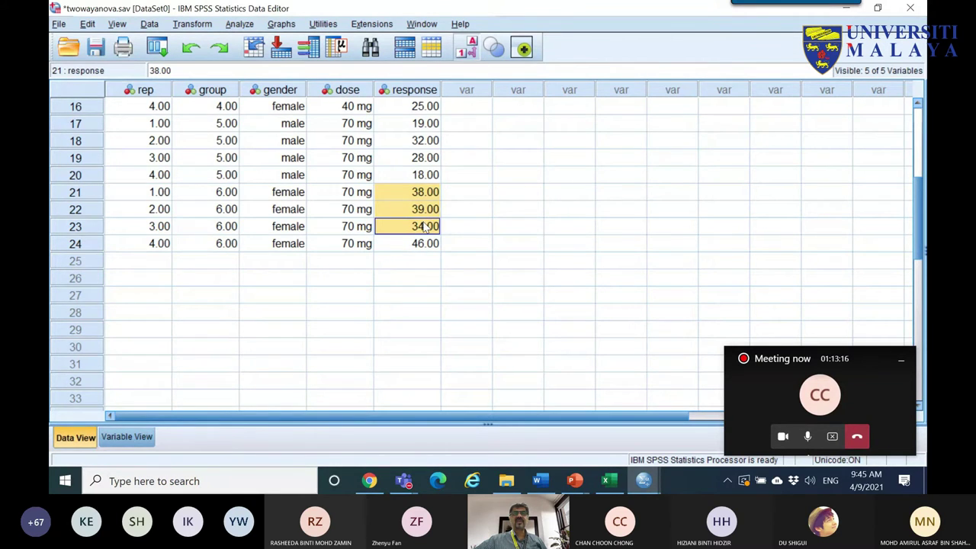
scroll(425, 226, up, 2)
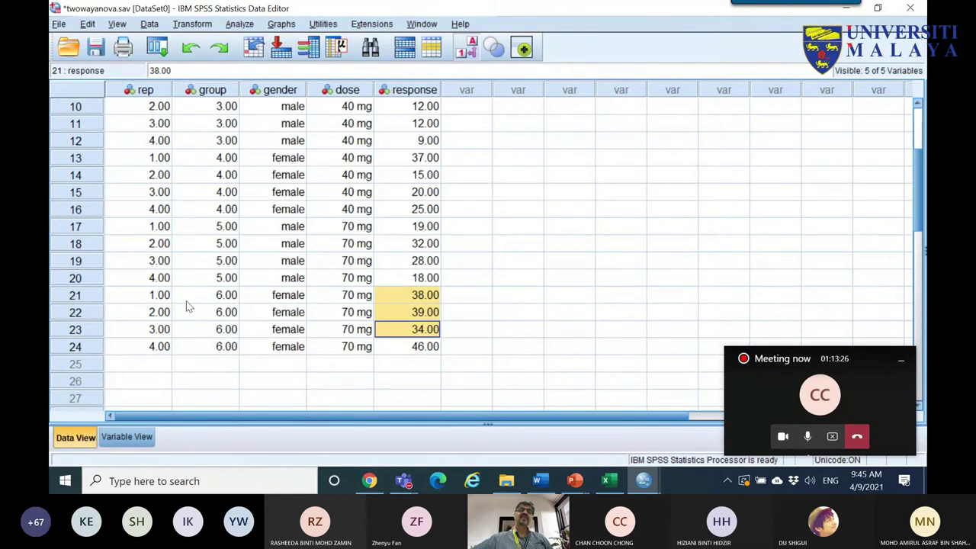
drag(162, 298, 156, 346)
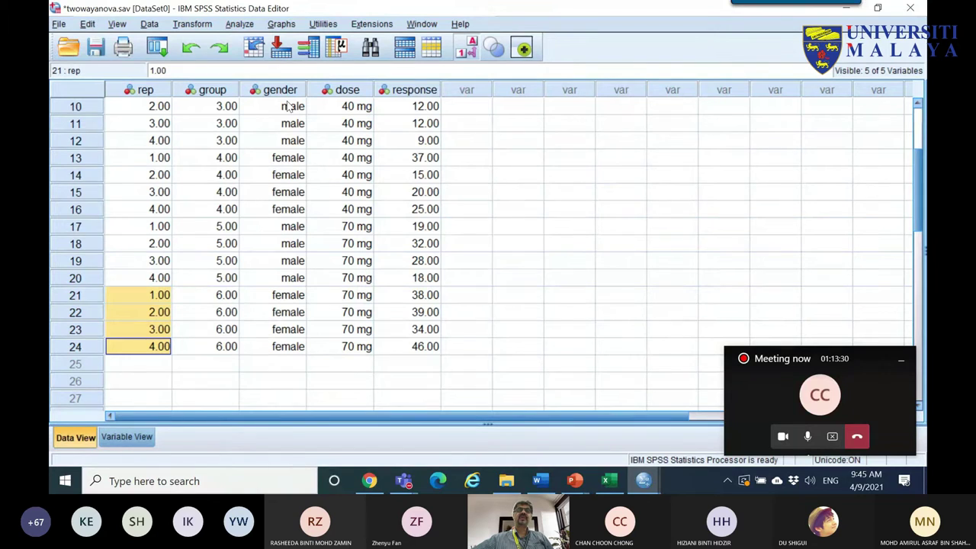
- Set up a univariate general linear model with response as the dependent variable and gender and dose as fixed factors
click(241, 24)
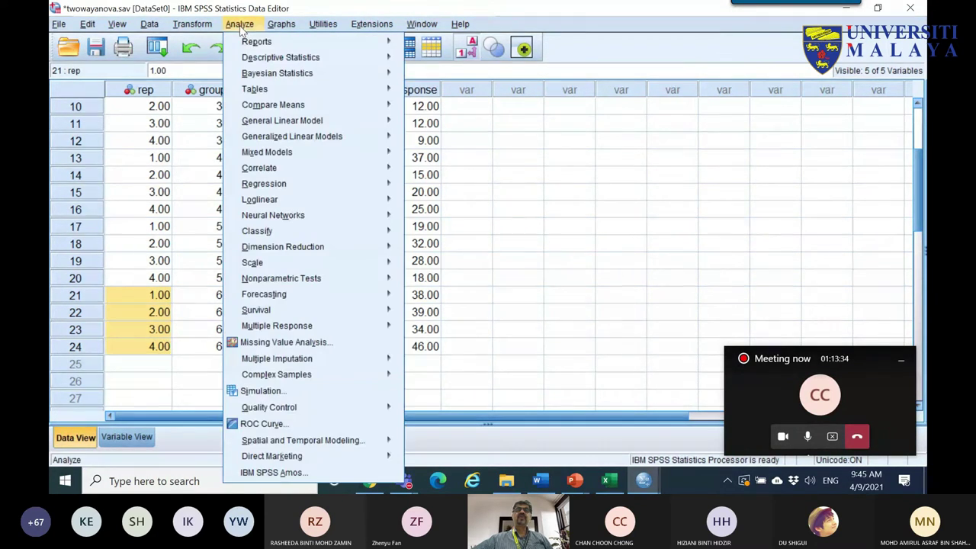
mouse_move(277, 128)
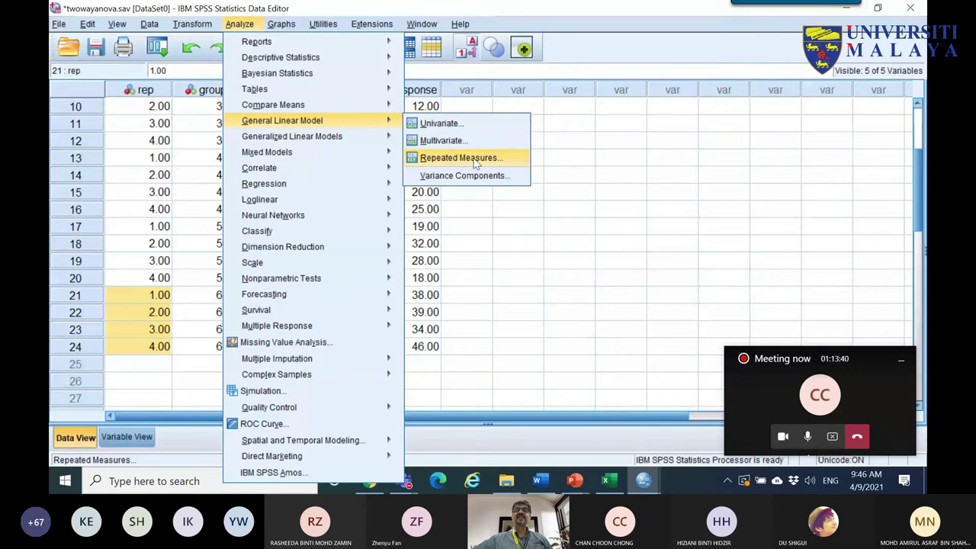
click(450, 129)
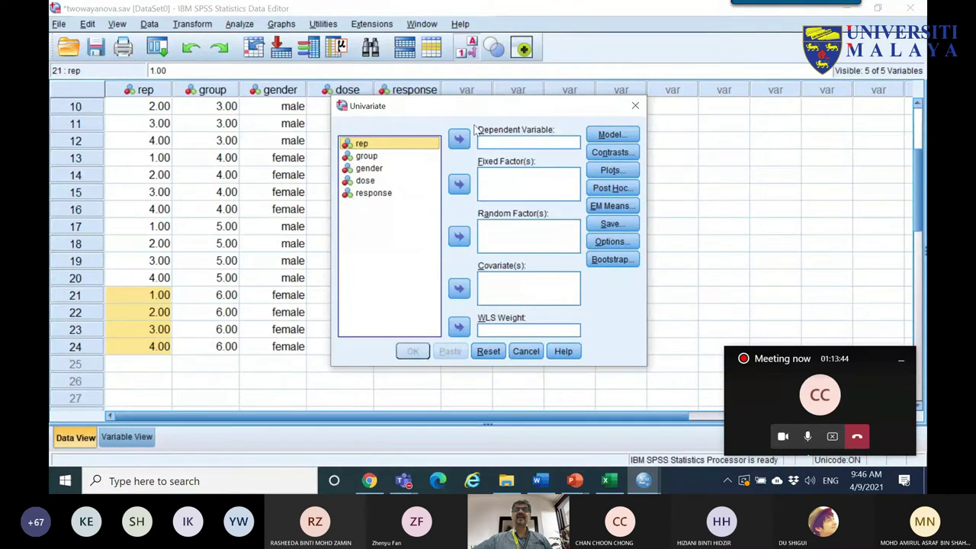
click(374, 193)
click(458, 138)
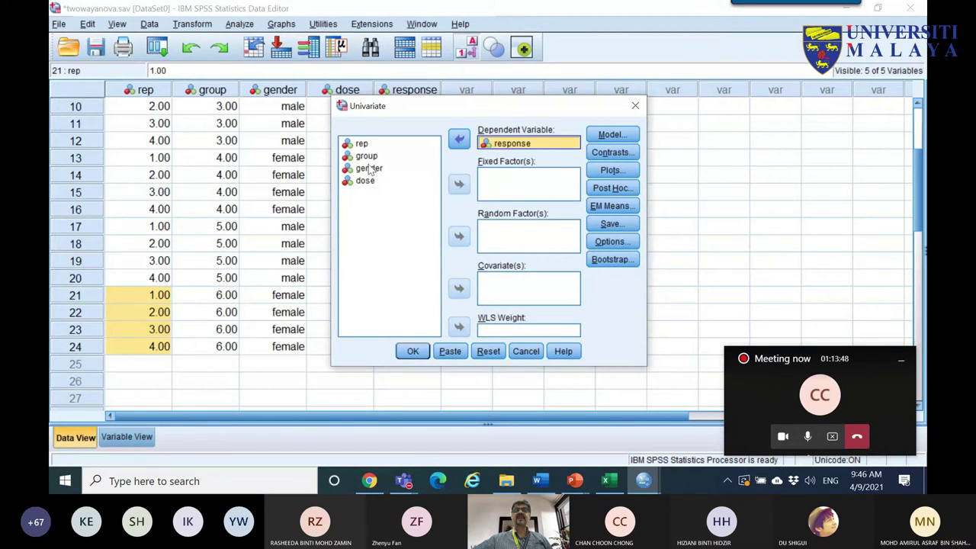
click(372, 167)
click(458, 184)
click(368, 170)
click(459, 184)
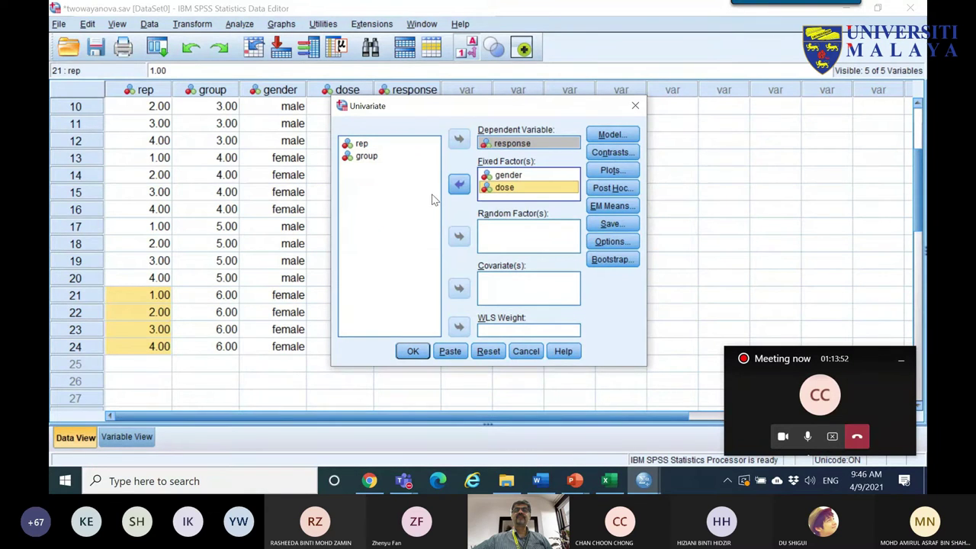
- Specify the model by building the terms gender, dose and the dose*gender interaction
click(608, 136)
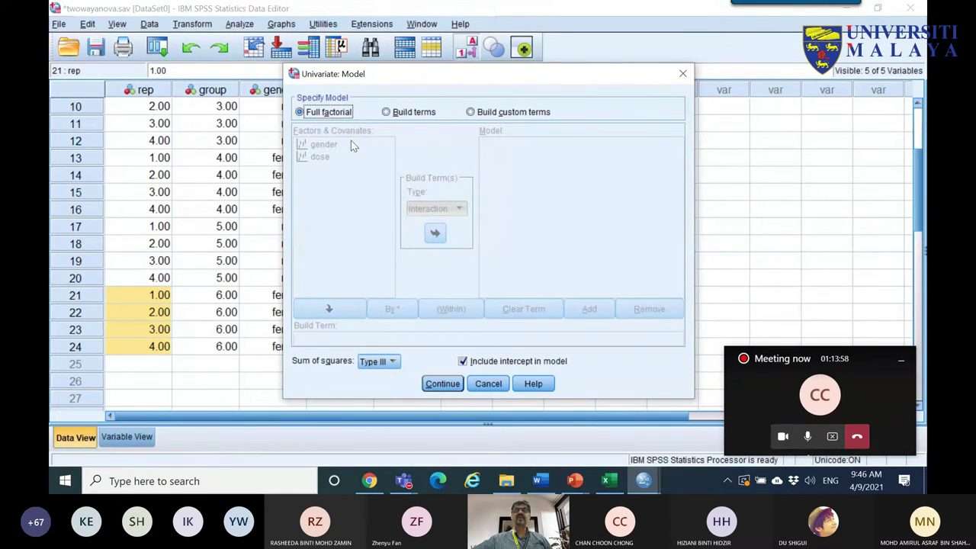
click(410, 116)
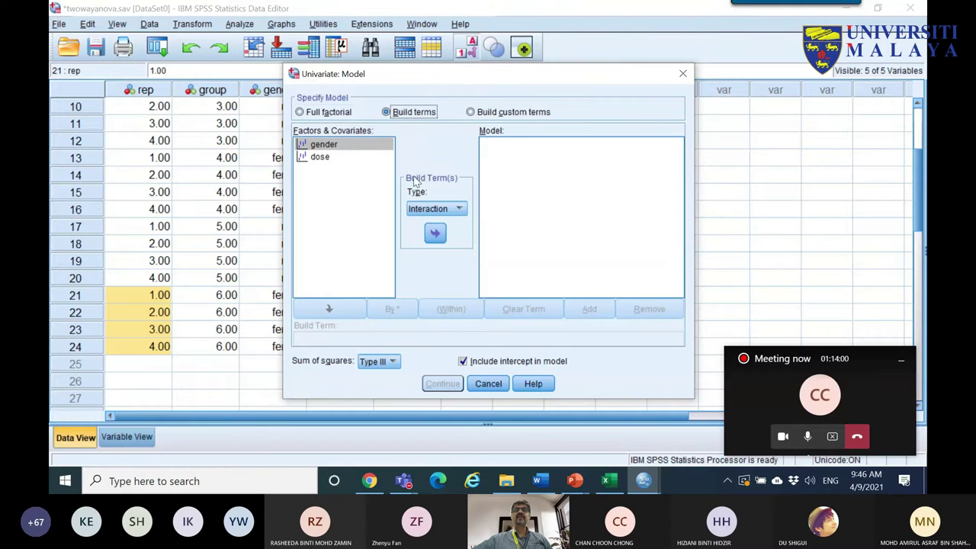
click(426, 232)
click(317, 156)
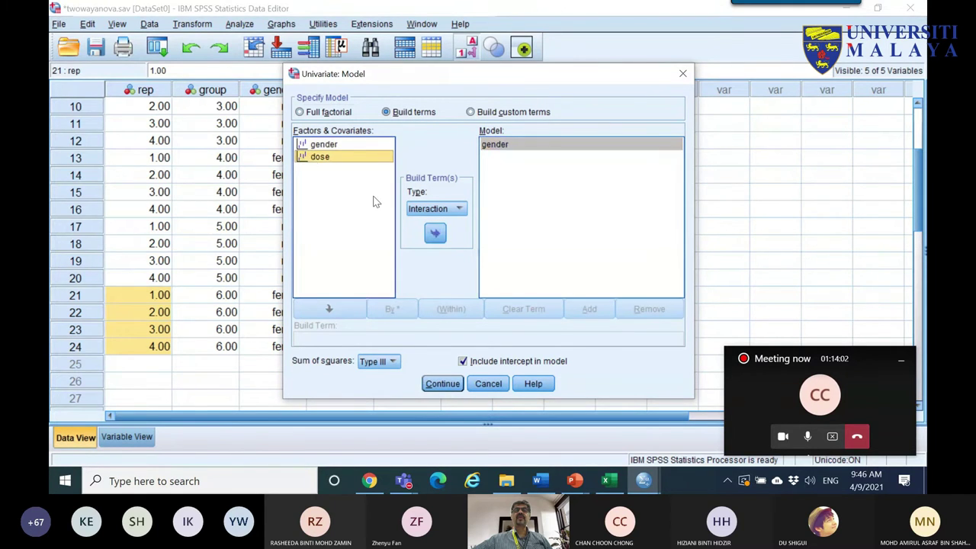
click(435, 232)
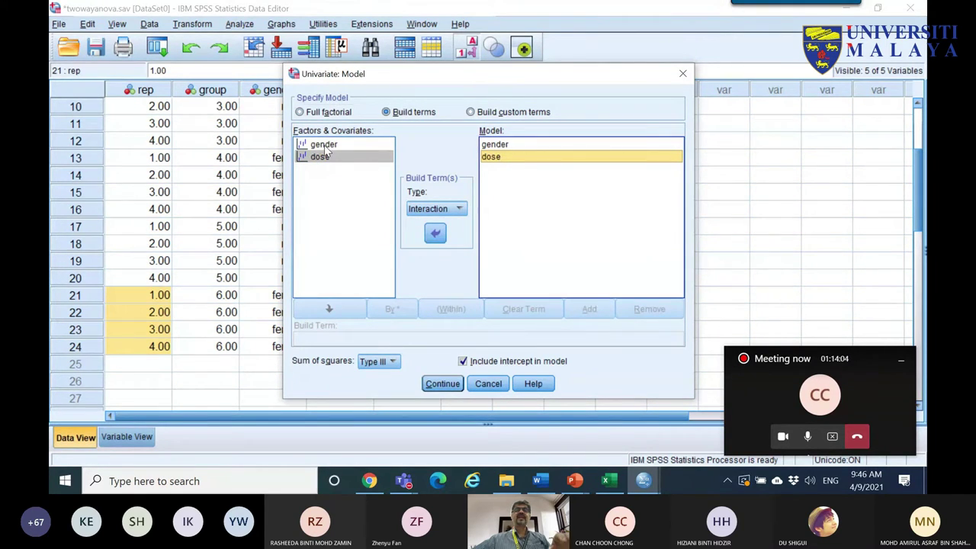
click(327, 148)
ctrl+click(327, 146)
click(433, 230)
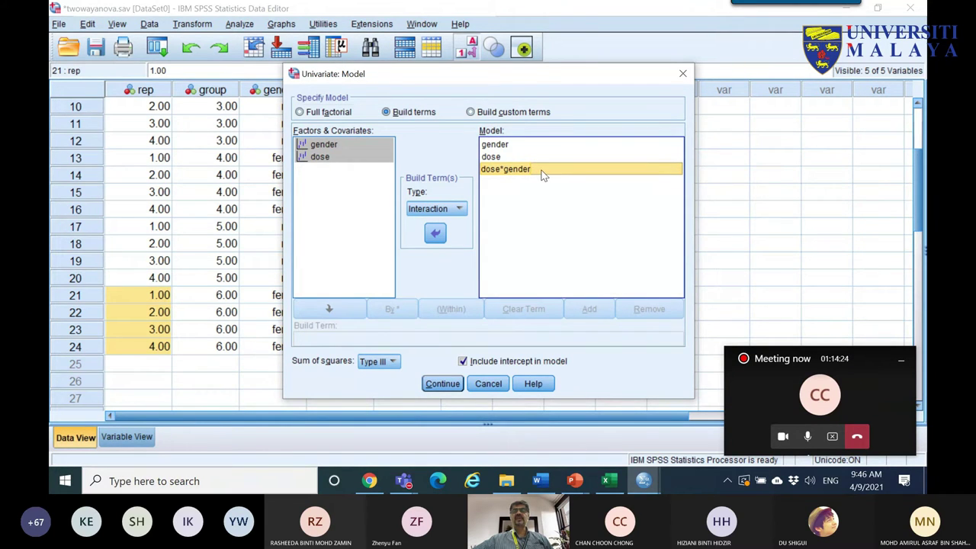
- Review the built model terms, and return the model specification to full factorial
click(500, 158)
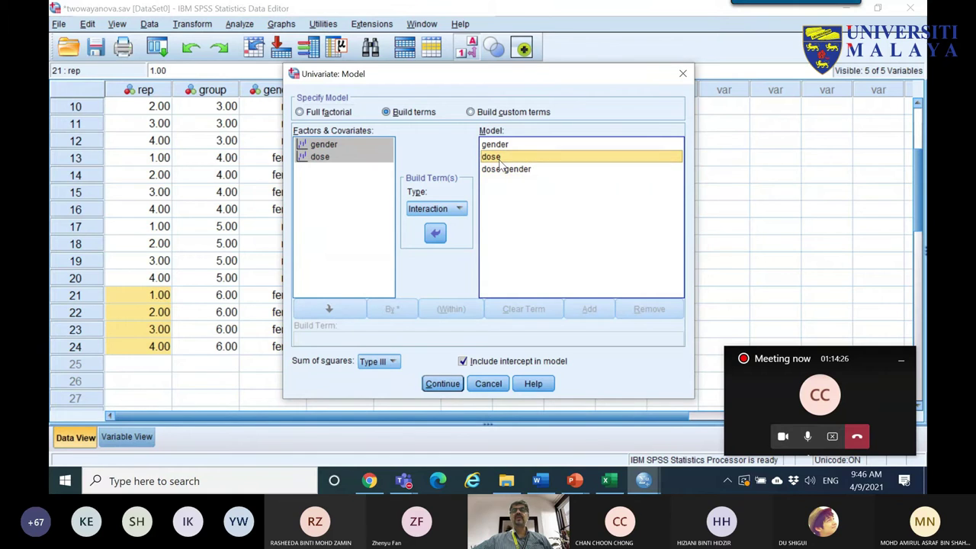
click(497, 145)
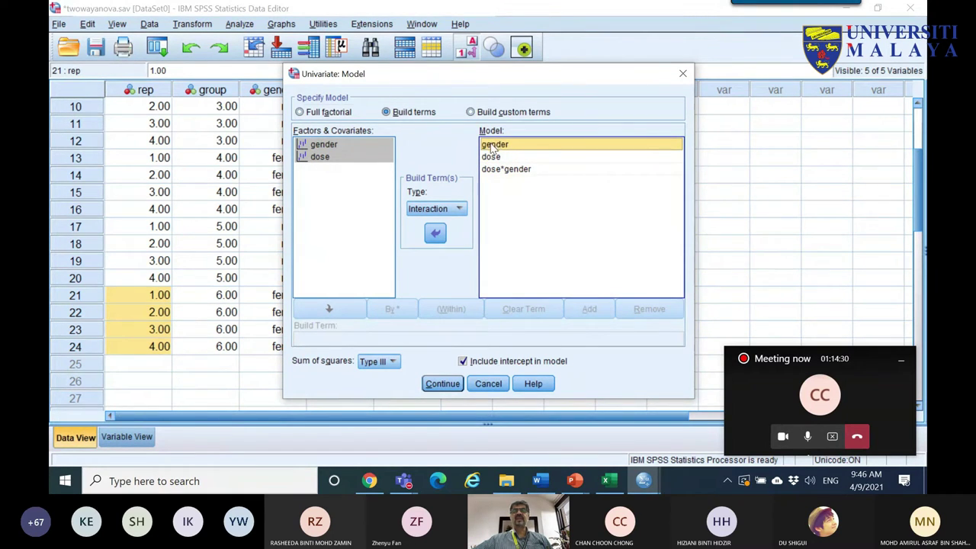
click(505, 171)
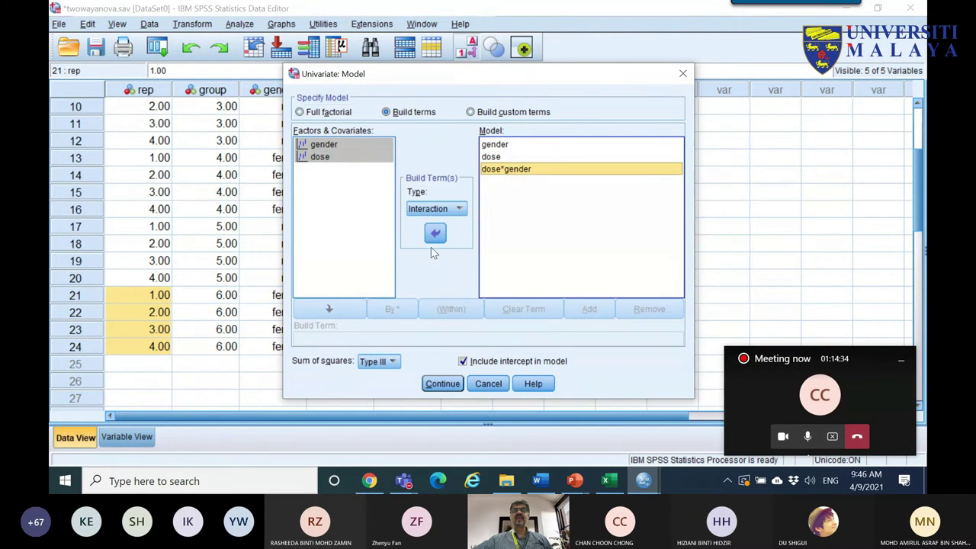
click(306, 114)
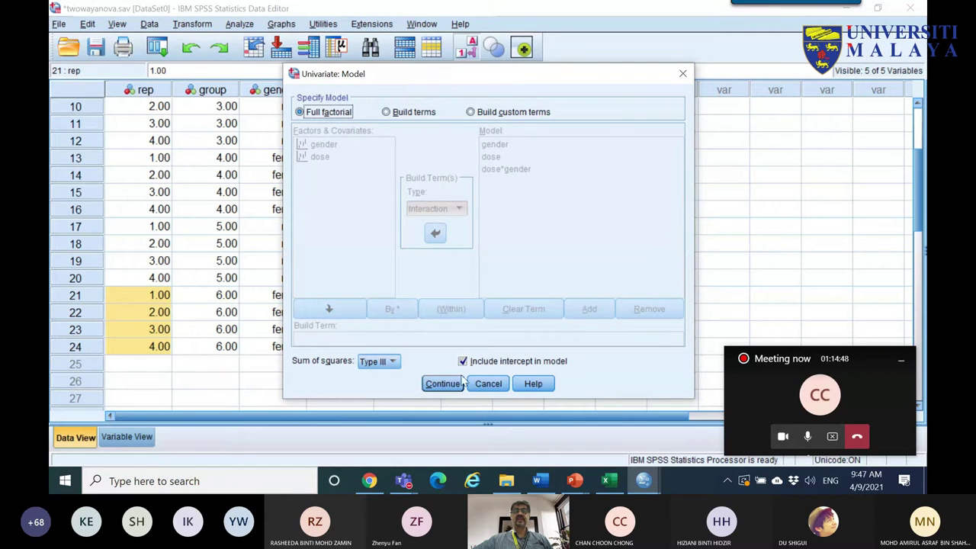
click(439, 383)
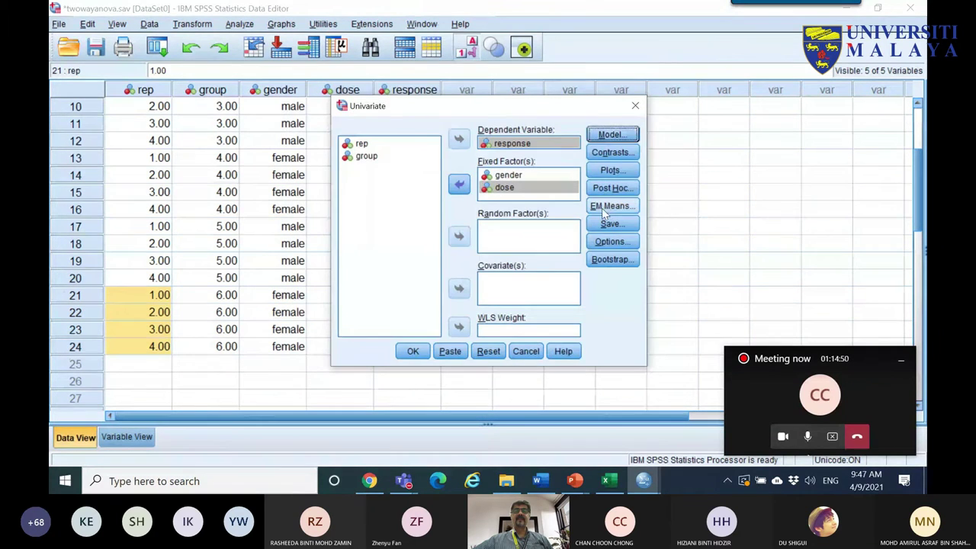
- Add a dose*gender profile plot with dose on the horizontal axis and gender as separate lines
click(603, 172)
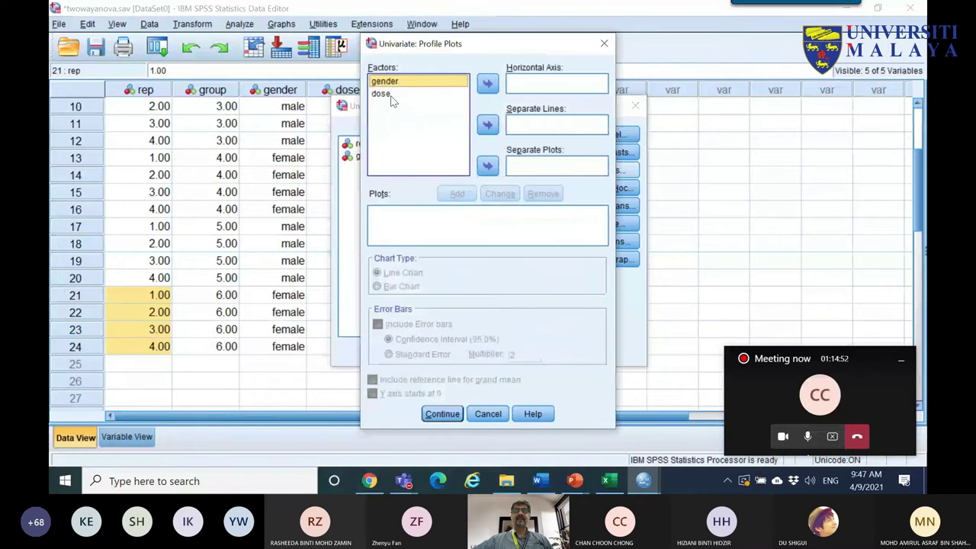
click(385, 94)
click(488, 83)
click(393, 82)
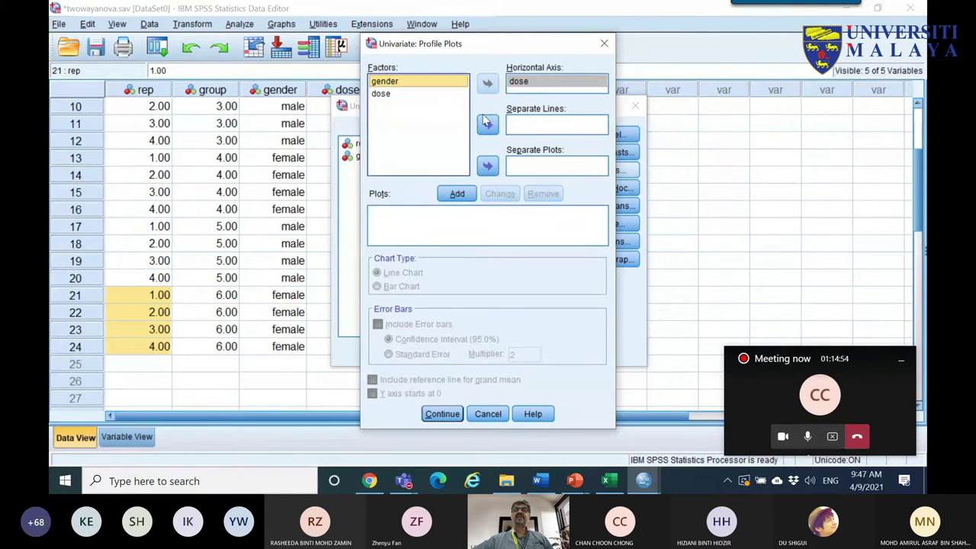
click(487, 124)
click(457, 193)
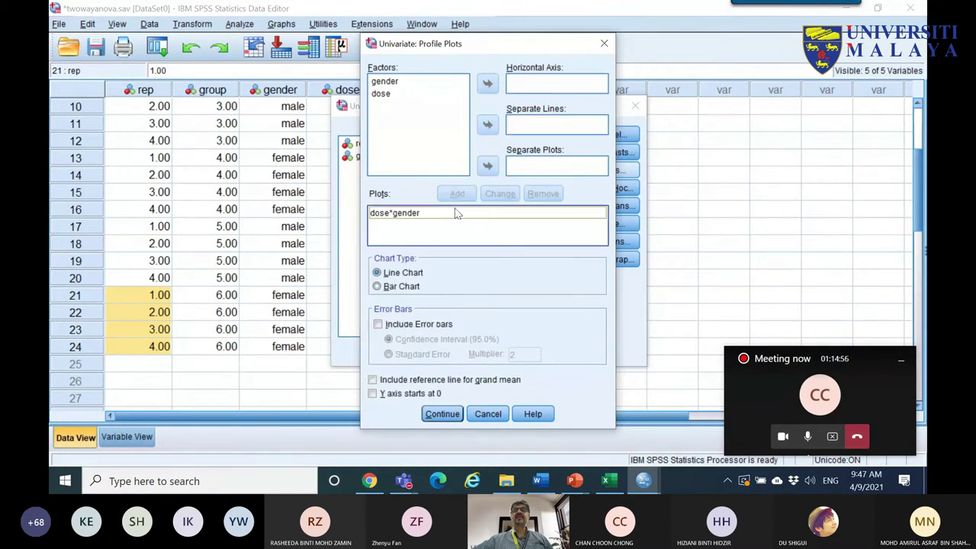
- Accept the profile plot, and request estimated marginal means for gender, dose and gender*dose
click(442, 414)
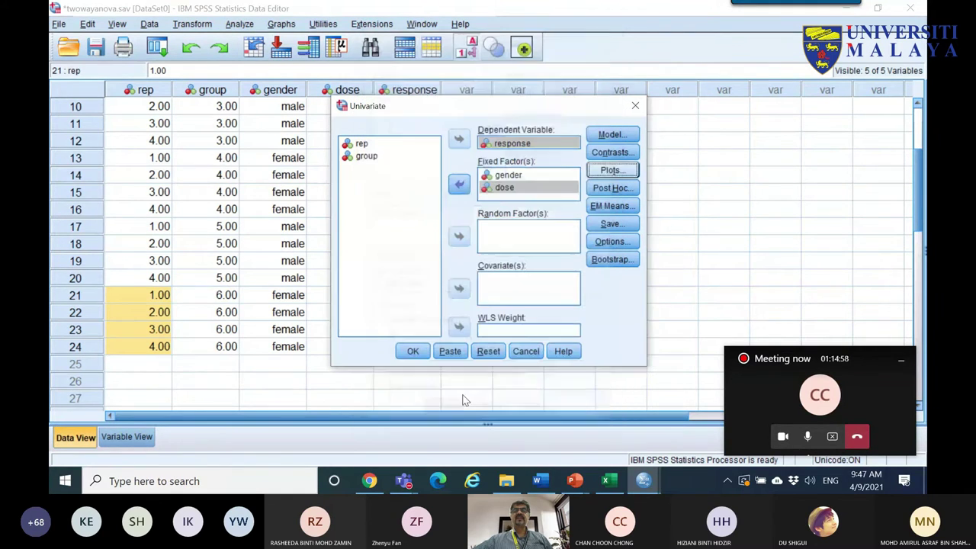
click(625, 205)
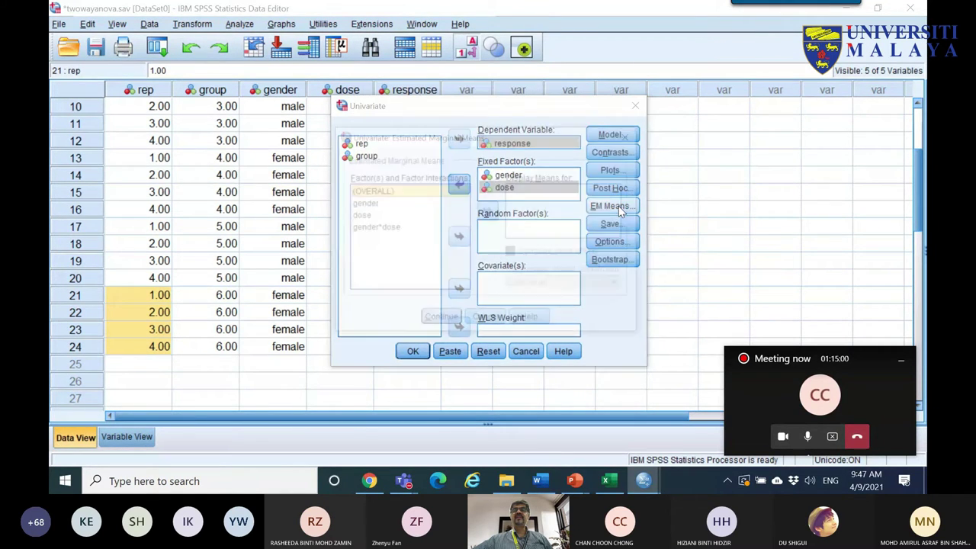
click(384, 210)
click(492, 214)
click(363, 217)
click(491, 212)
click(374, 229)
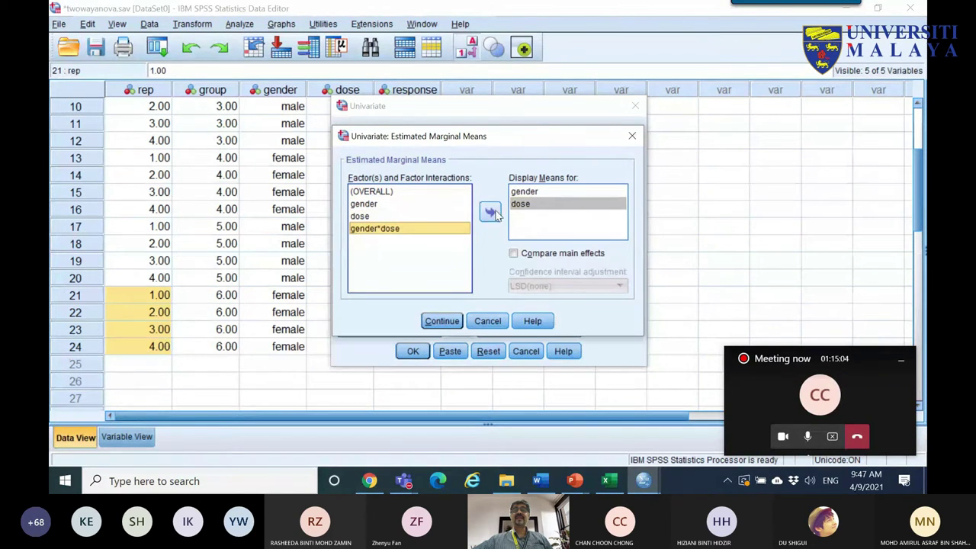
click(490, 212)
- Compare the main effects of the marginal means with a Bonferroni confidence interval adjustment
click(526, 254)
click(561, 283)
click(552, 307)
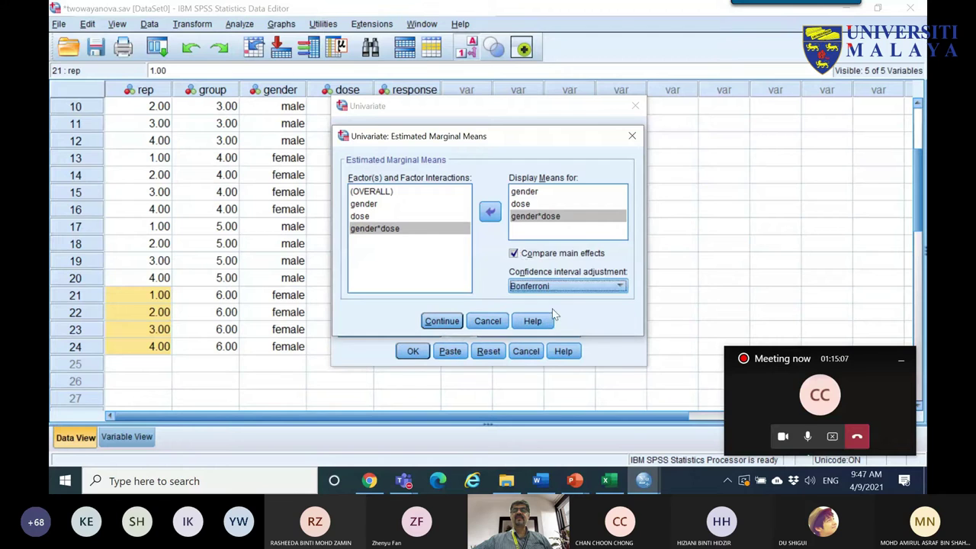
click(525, 195)
click(524, 206)
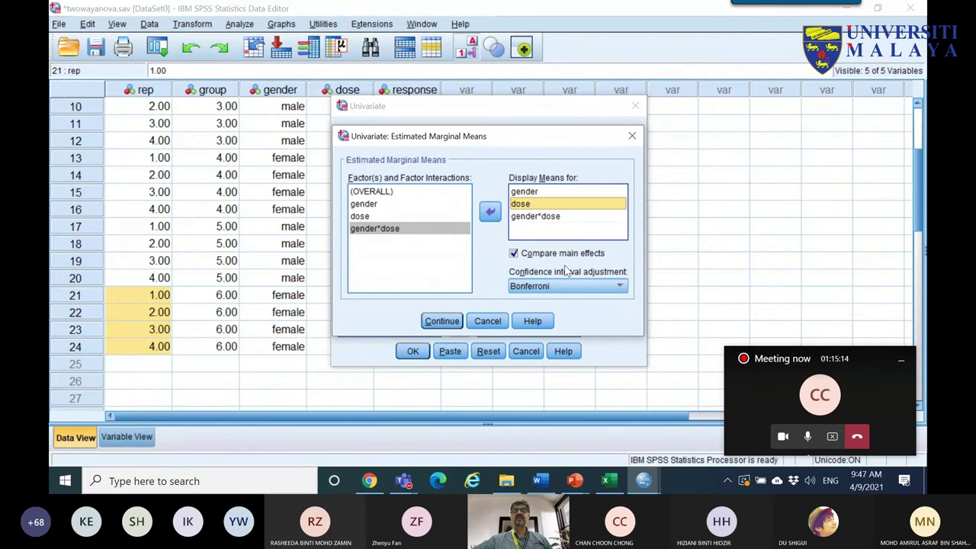
click(455, 321)
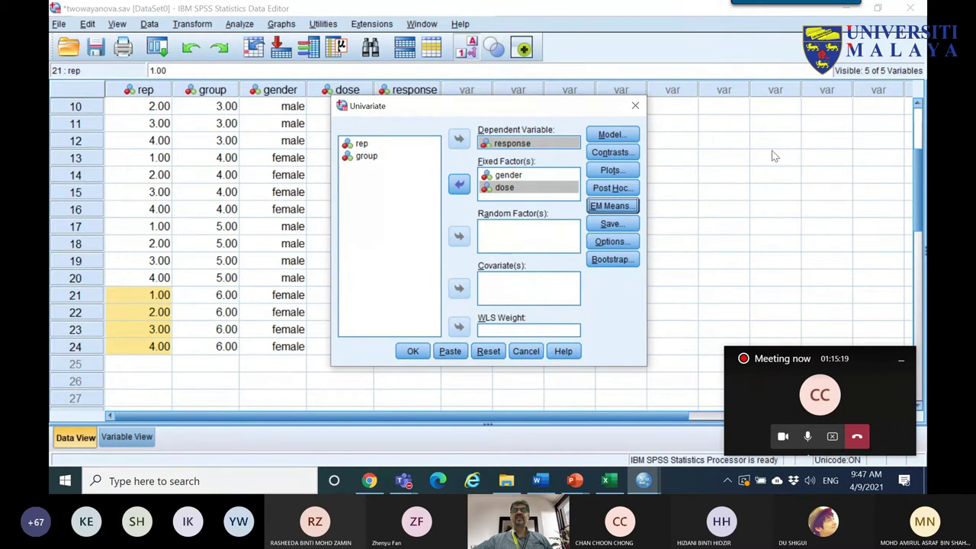
- Include descriptive statistics, estimates of effect size and homogeneity tests in the univariate output
click(611, 241)
click(404, 108)
click(402, 123)
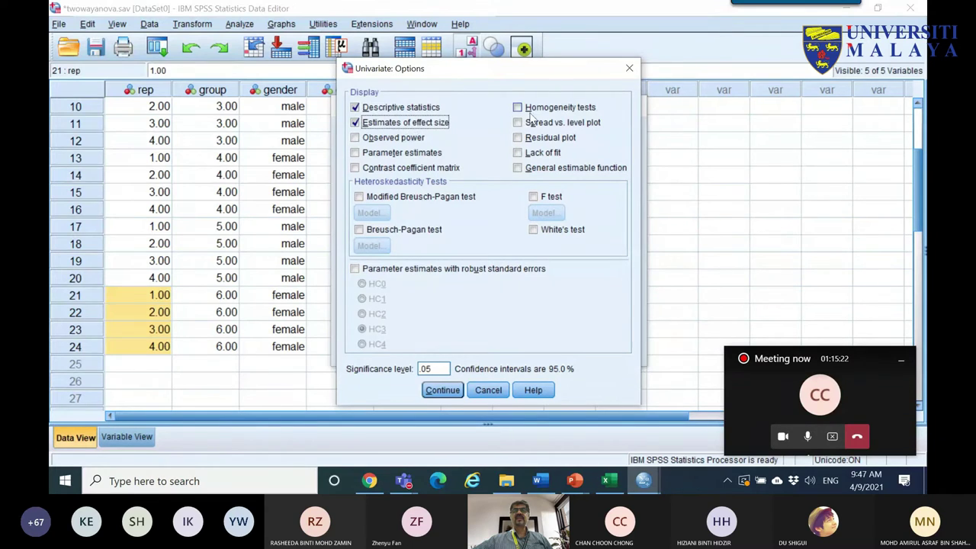
click(545, 110)
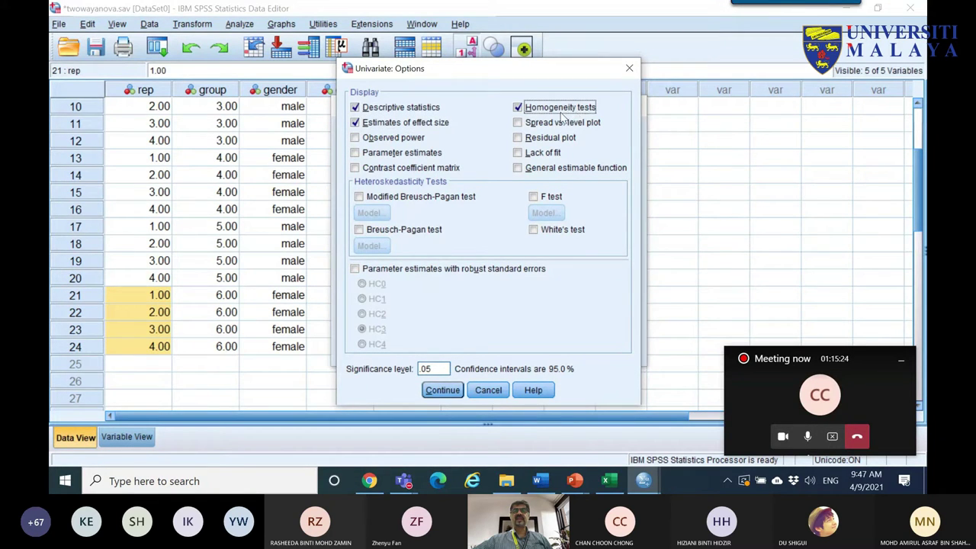
click(453, 392)
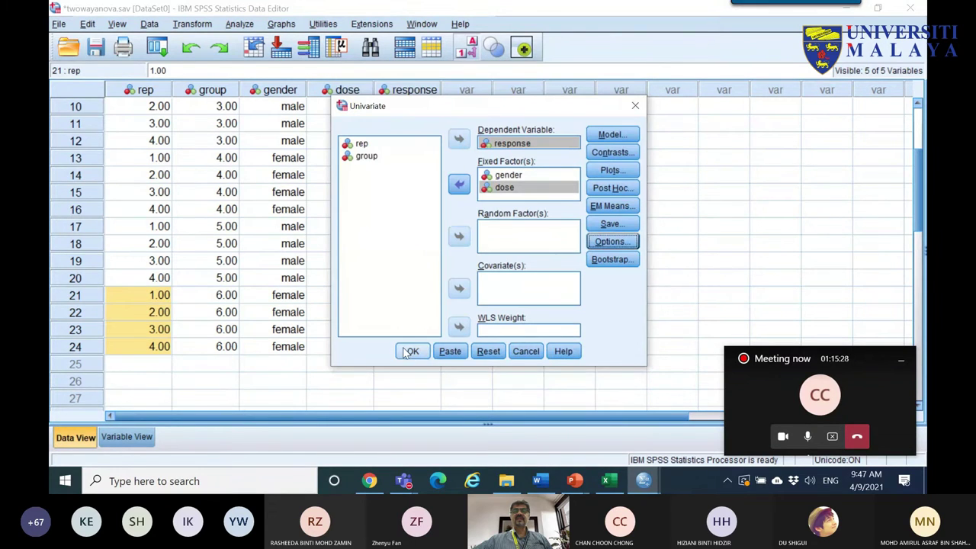
- Run the two-way ANOVA, and review its descriptive statistics, Levene's test and gender comparisons in the output
click(417, 357)
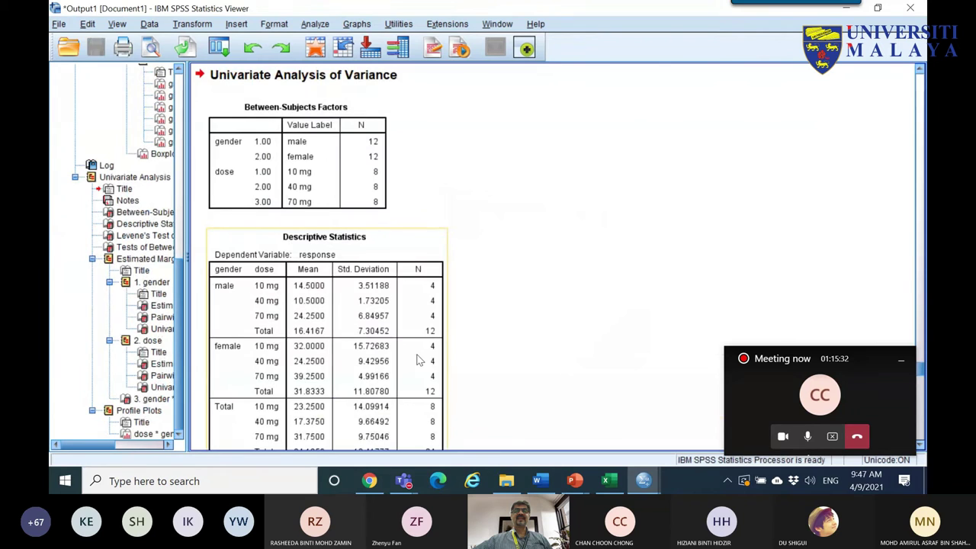
scroll(421, 258, down, 3)
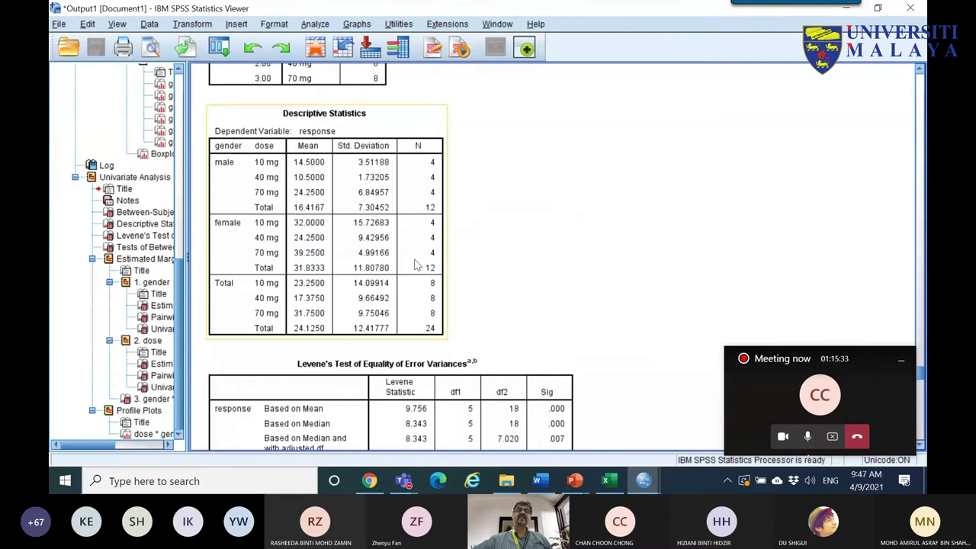
click(420, 262)
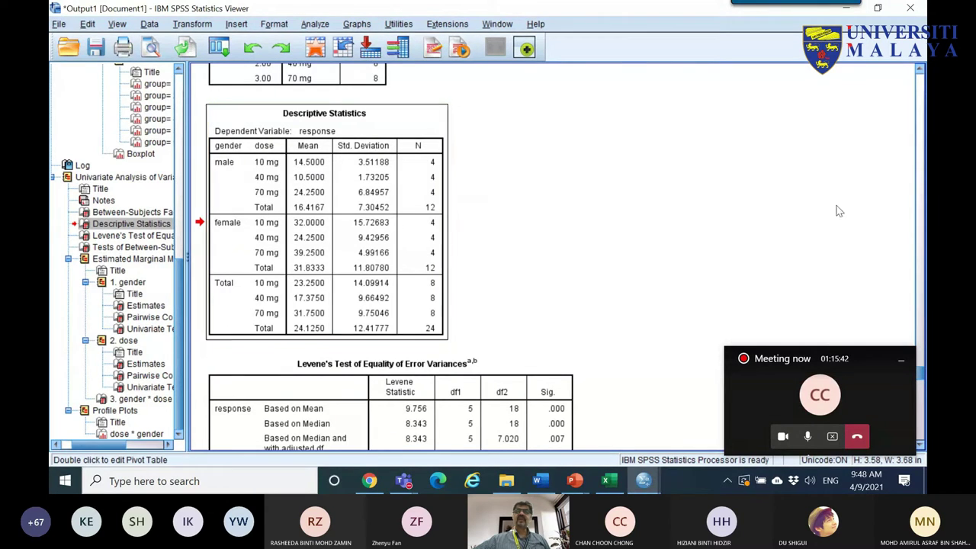
scroll(921, 366, down, 15)
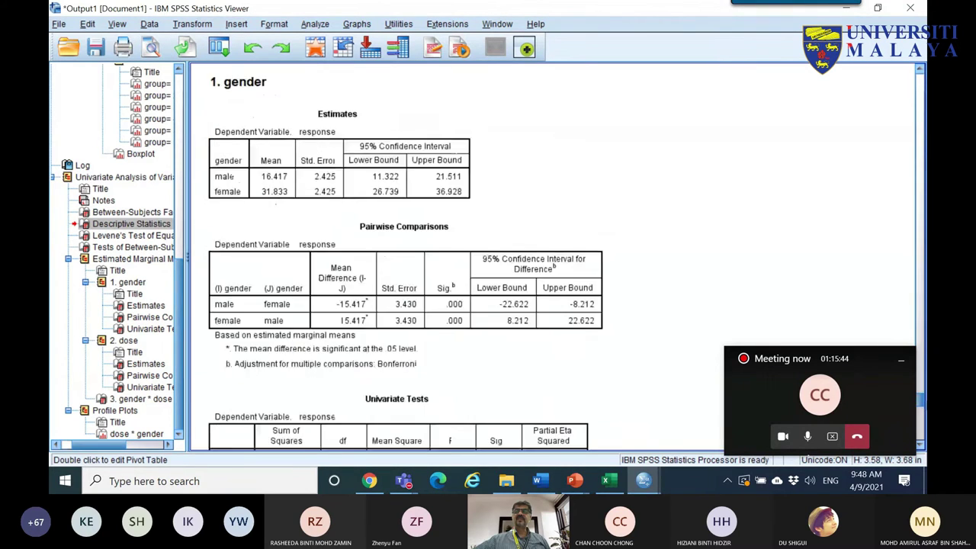
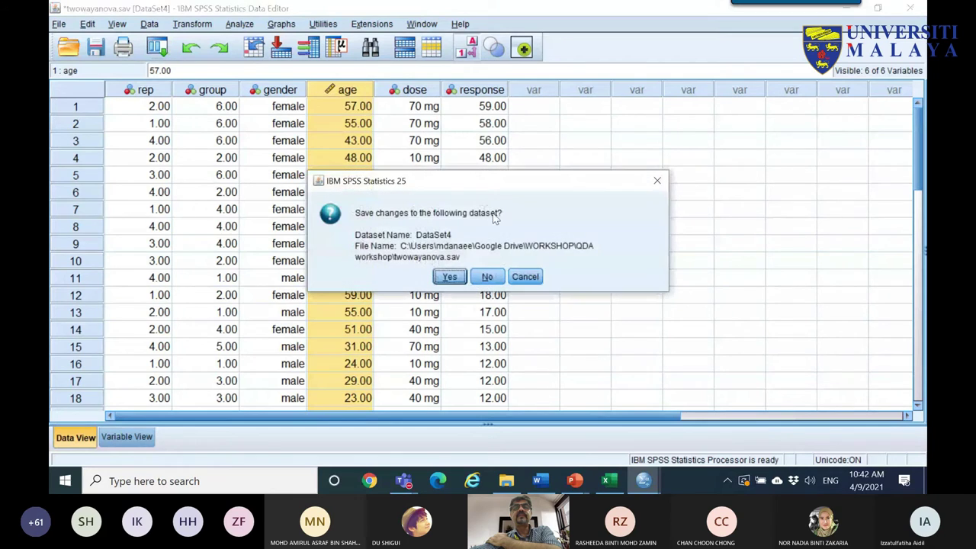
- Save the changes to the twowayanova.sav dataset
click(453, 278)
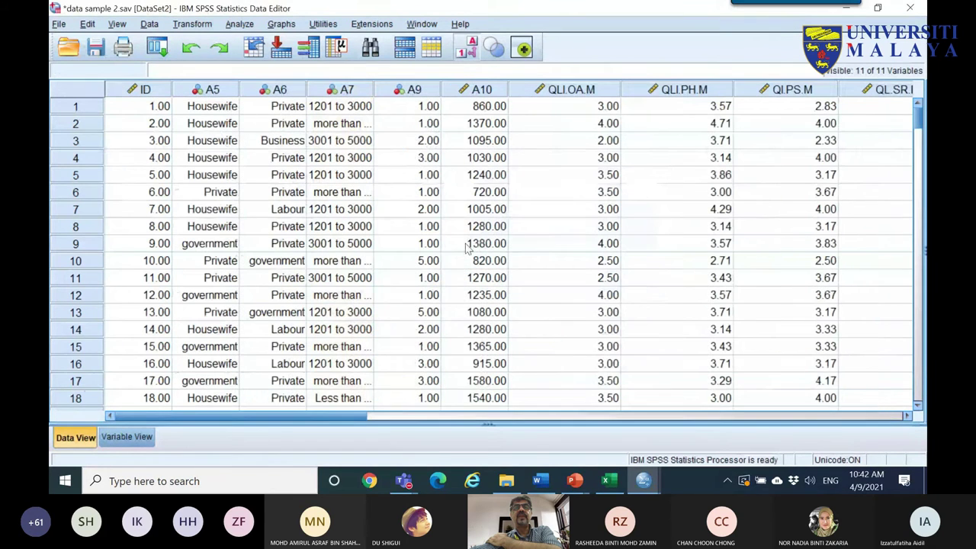
click(240, 24)
mouse_move(290, 167)
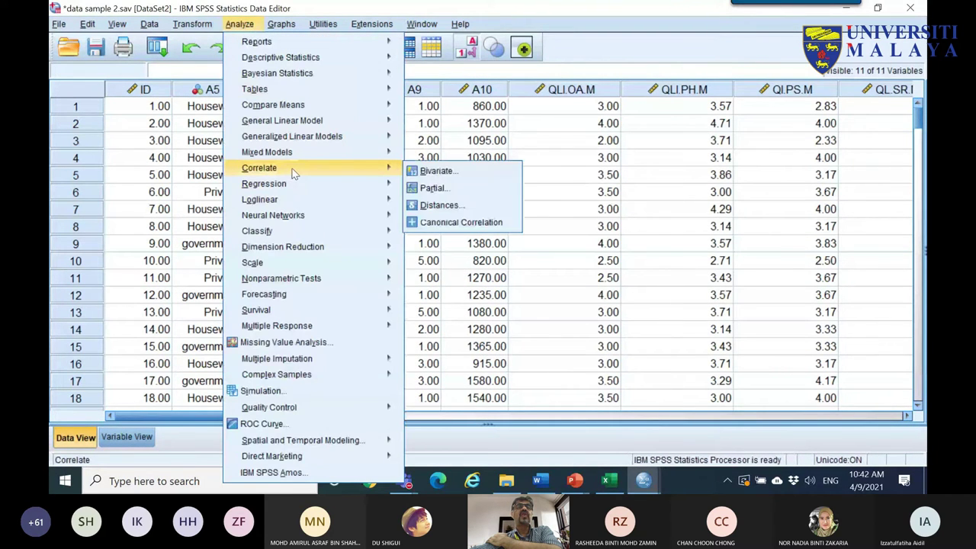
click(447, 175)
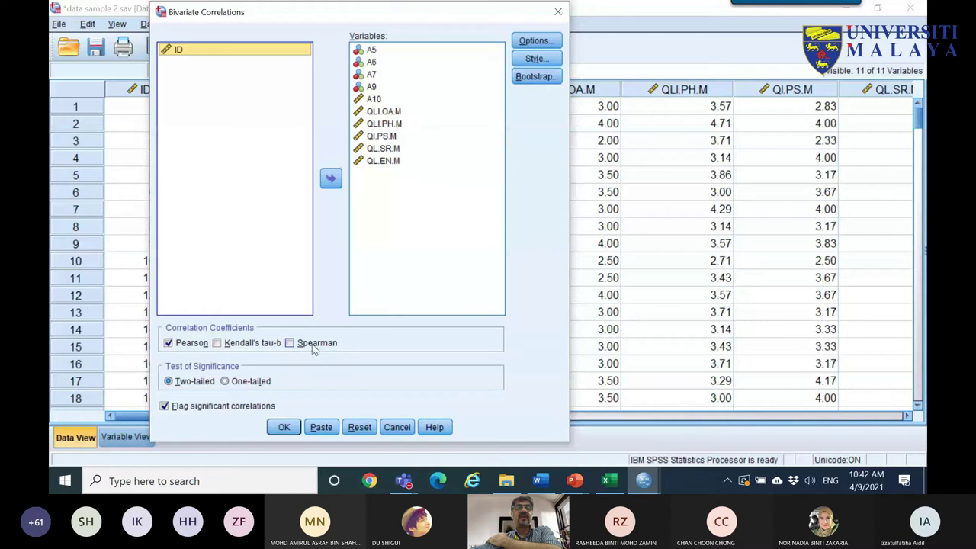
click(359, 427)
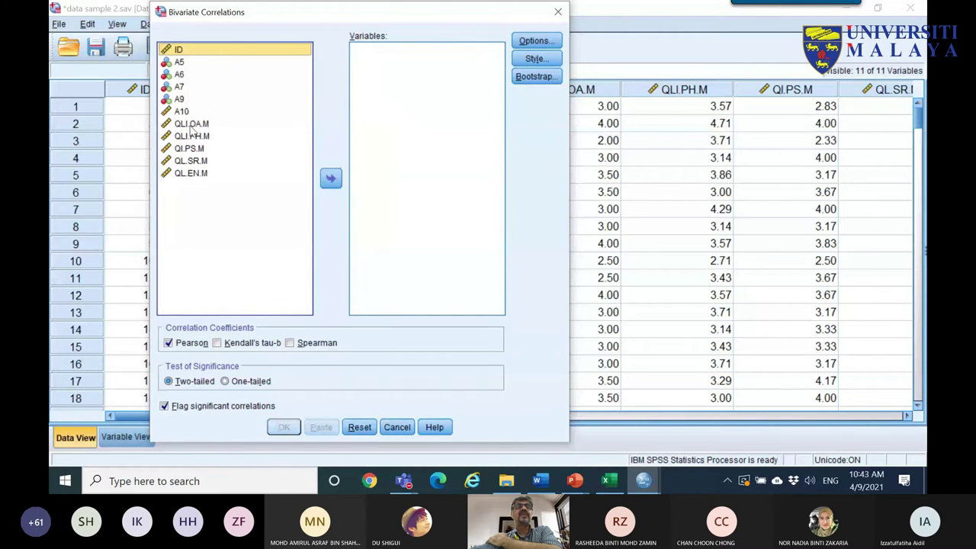
click(229, 124)
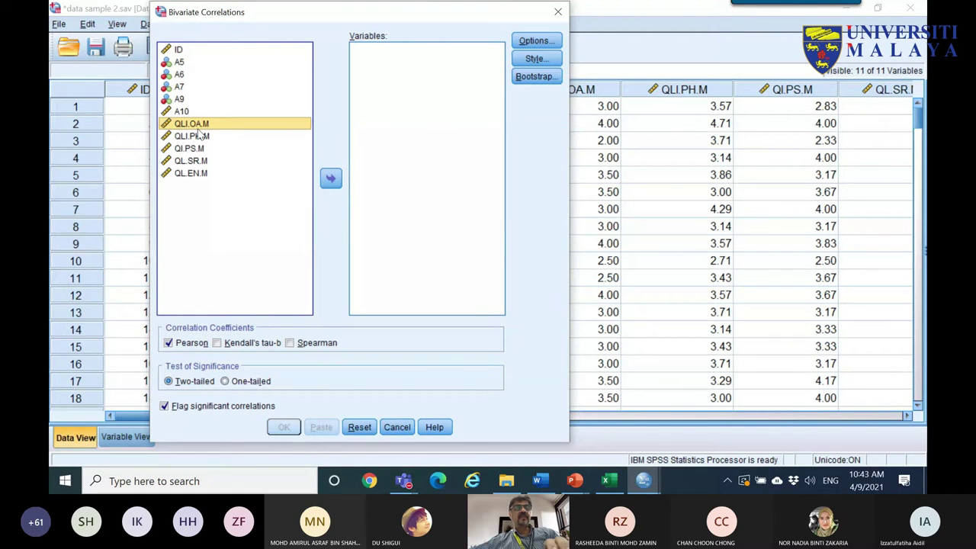
shift+click(194, 176)
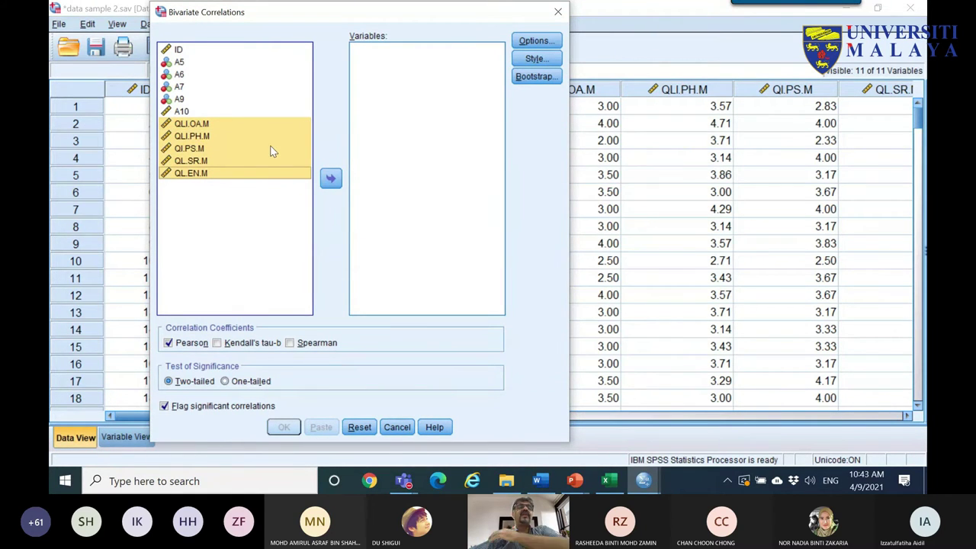
click(330, 178)
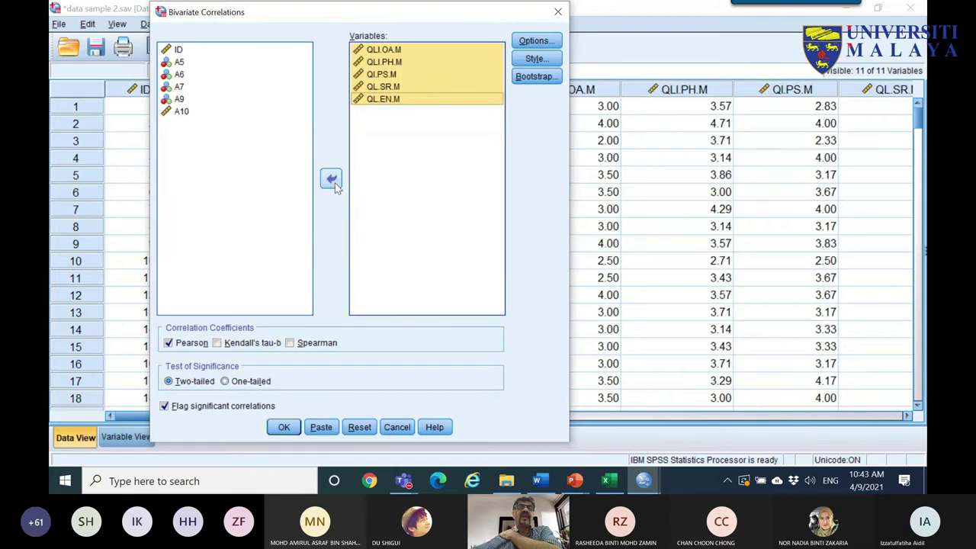
click(327, 344)
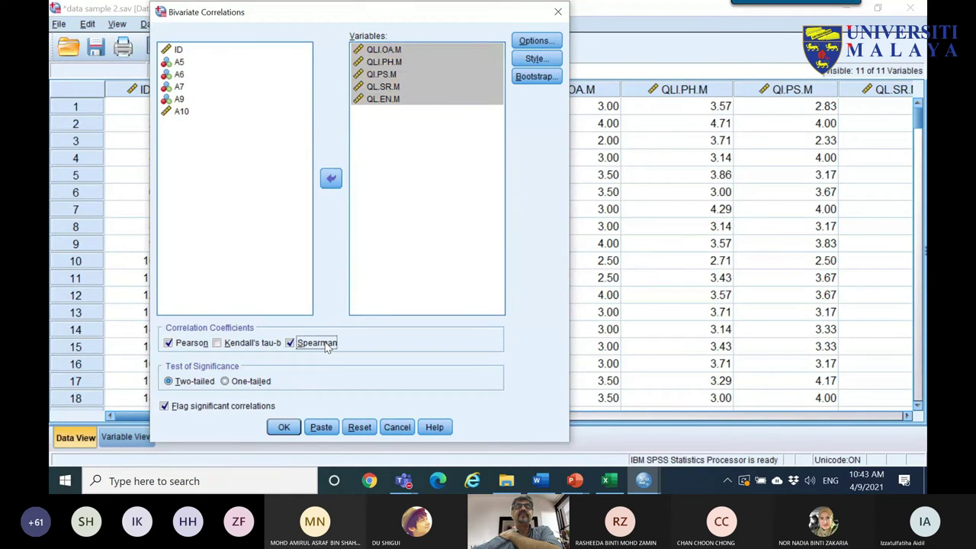
click(327, 347)
click(187, 347)
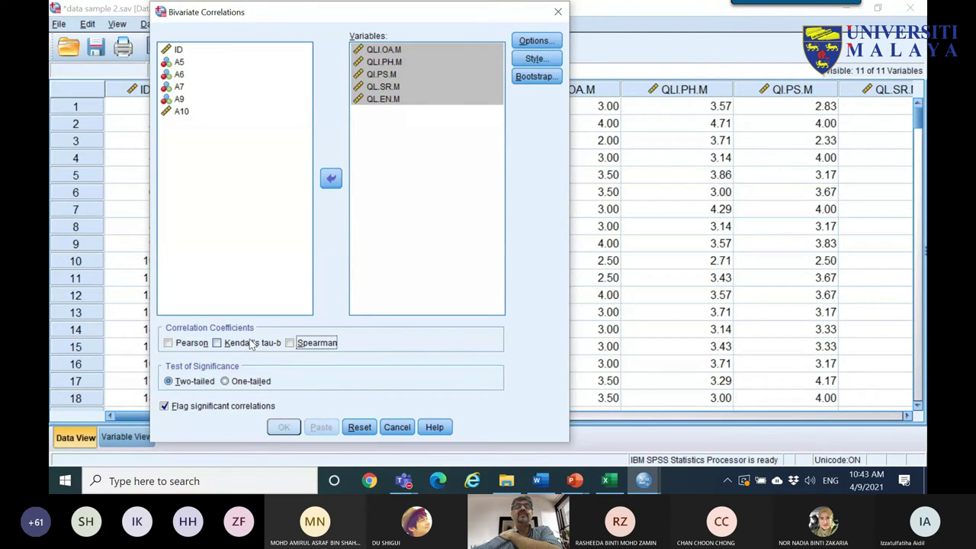
- Switch to the Microsoft Teams meeting to check the chat, and return to the data sample 2.sav dataset in SPSS
mouse_move(405, 482)
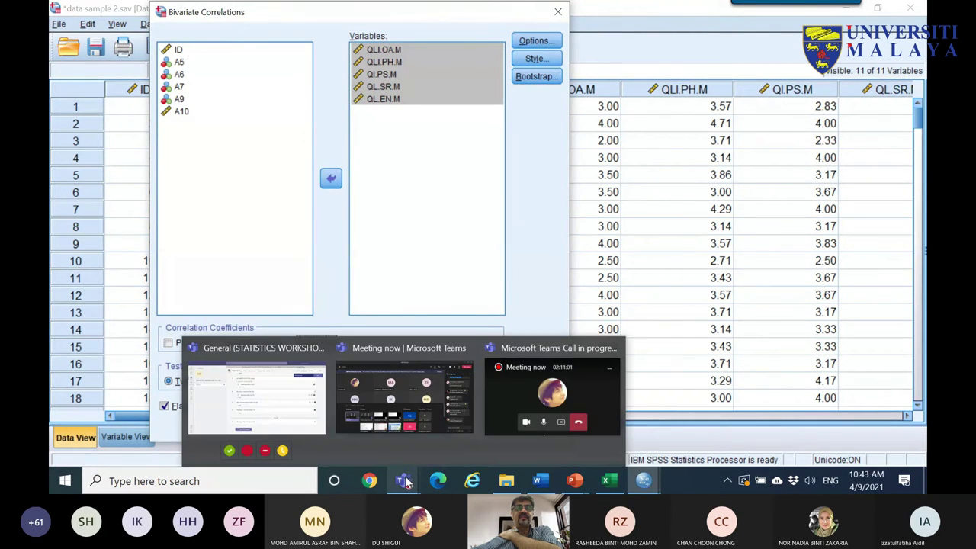
click(404, 397)
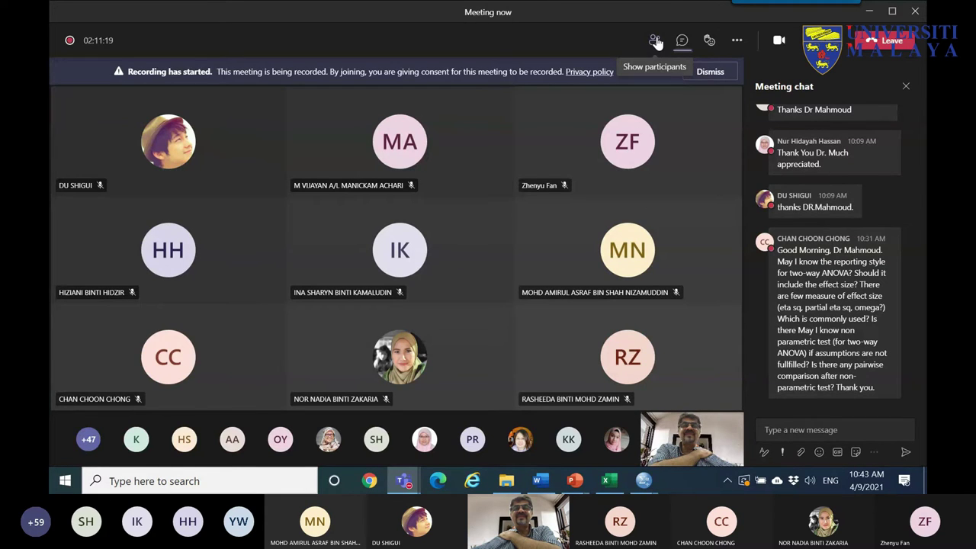
mouse_move(643, 480)
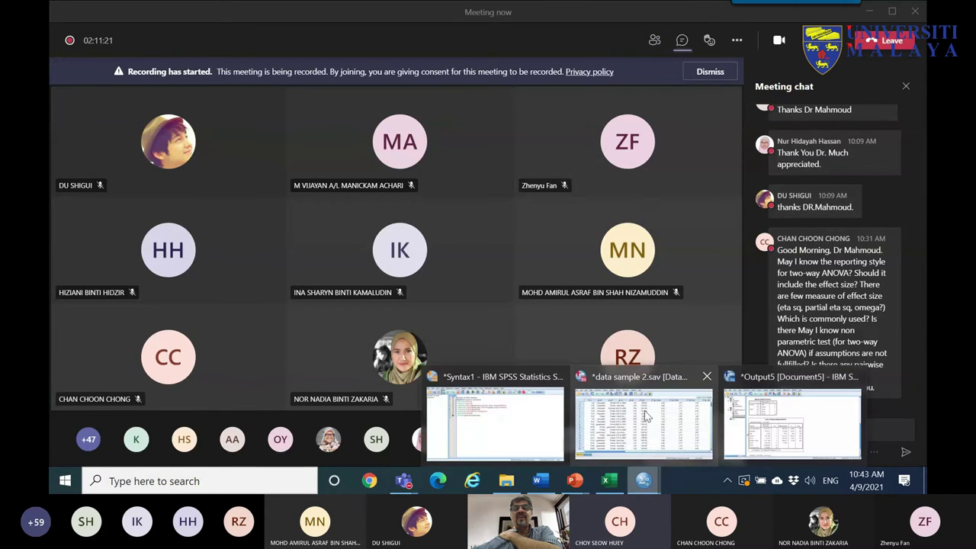
click(646, 415)
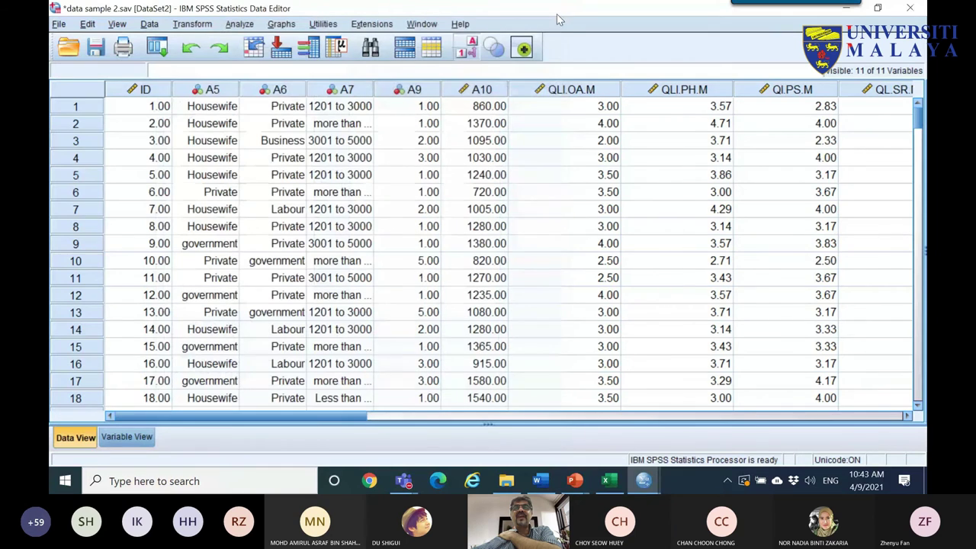
- Examine the scores in the columns QLI.OA.M through QL.EN.M, and highlight all five columns
drag(571, 89, 334, 187)
drag(588, 420, 492, 419)
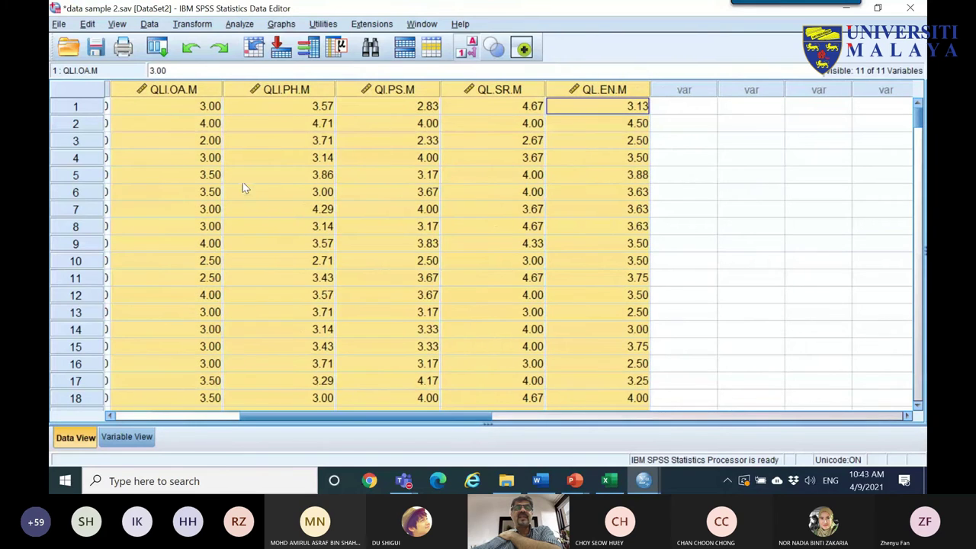
click(207, 174)
click(299, 176)
click(432, 177)
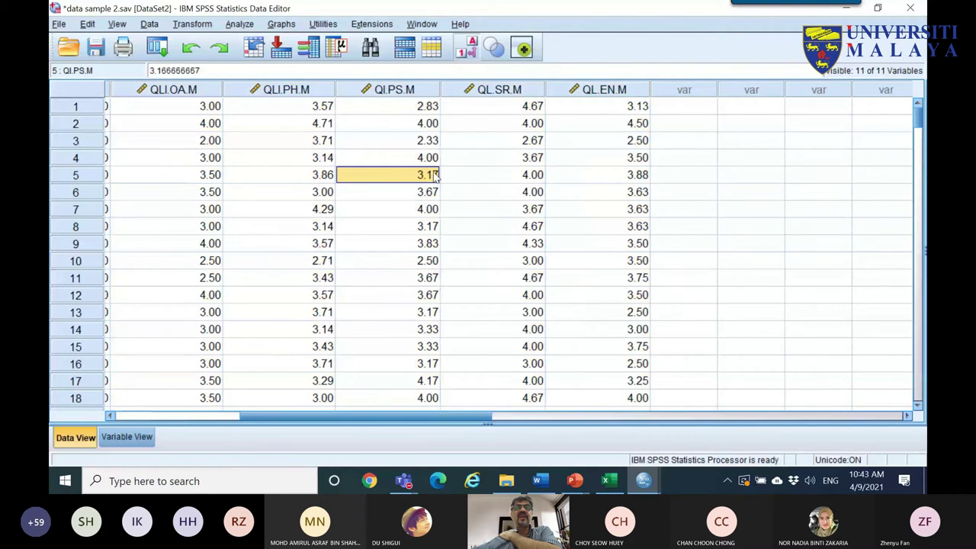
drag(183, 90, 577, 105)
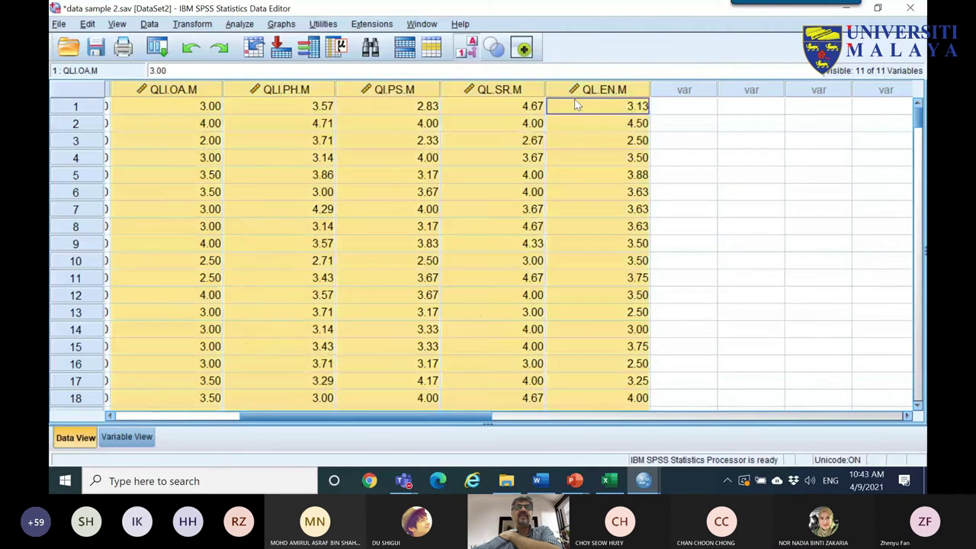
- Switch to the QDA Part 1 presentation in PowerPoint to review the correlation tests table, and return to data sample 2.sav in SPSS
mouse_move(575, 481)
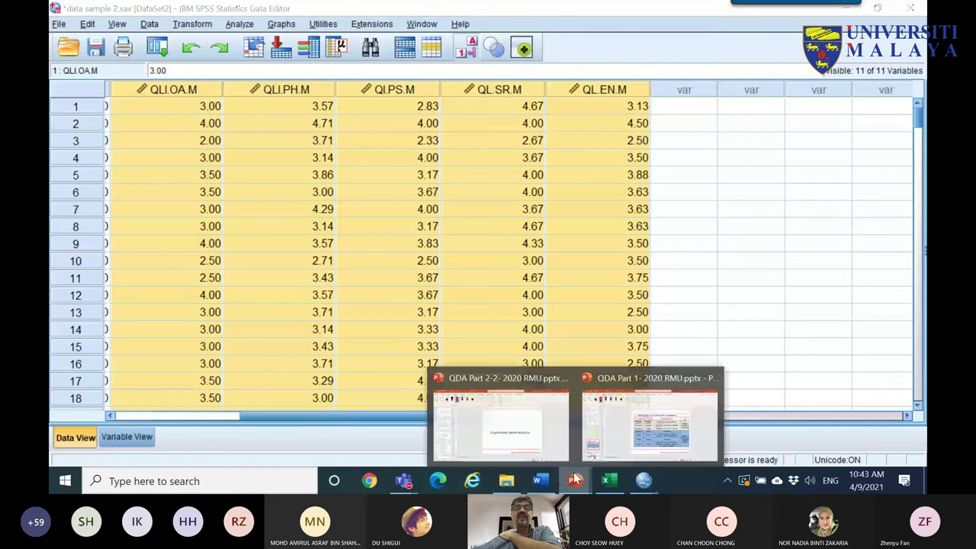
click(664, 419)
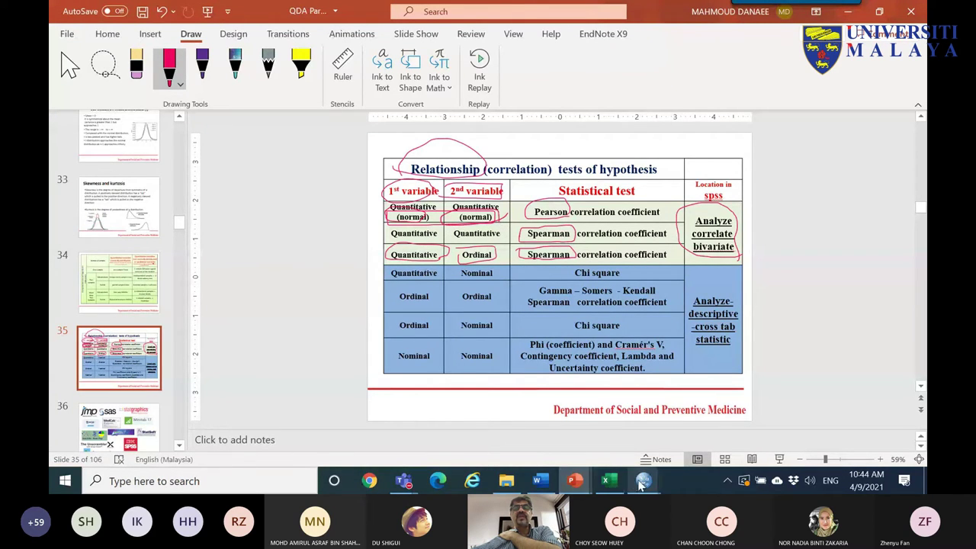
mouse_move(643, 480)
click(656, 429)
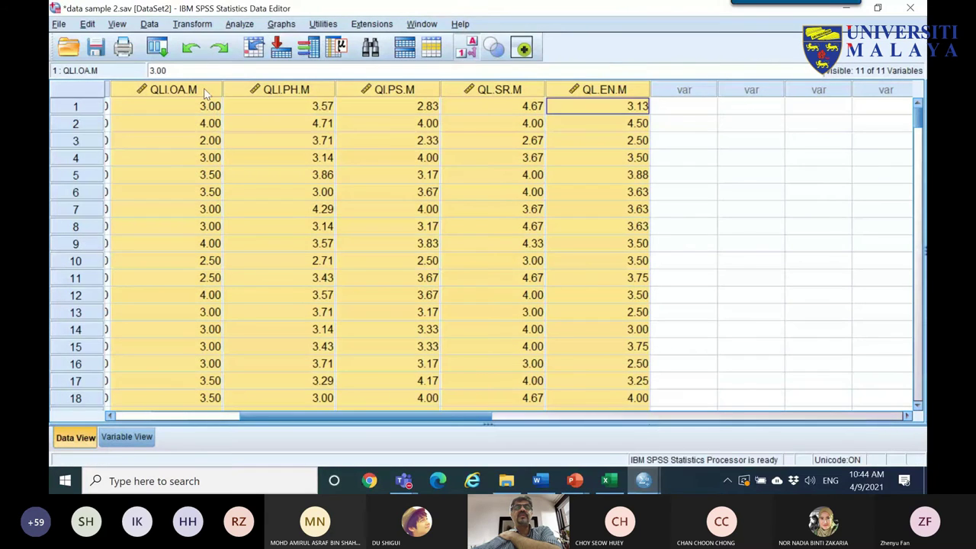
- Start an Explore analysis with QLI.OA.M, QLI.PH.M, QI.PS.M, QL.SR.M and QL.EN.M as the dependent variables
click(245, 25)
mouse_move(389, 58)
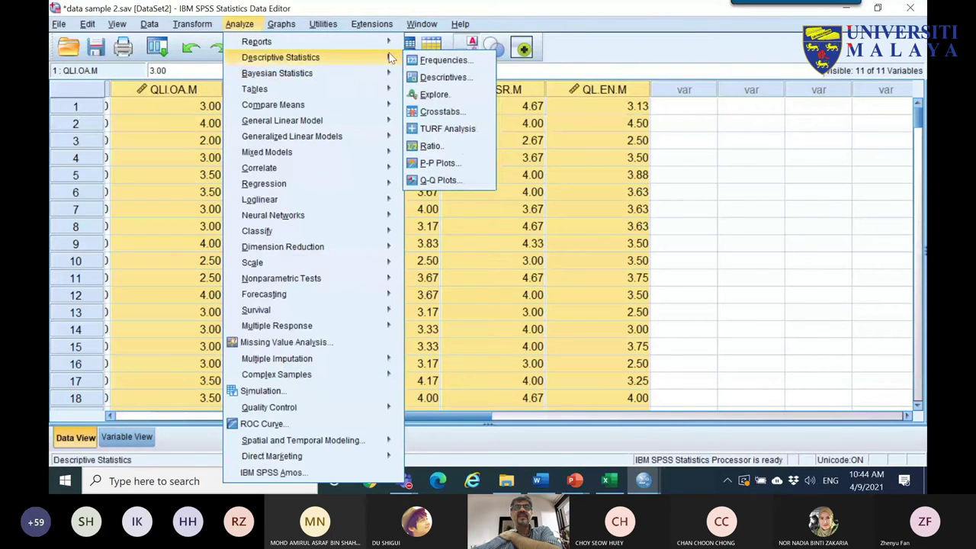
click(434, 94)
click(209, 168)
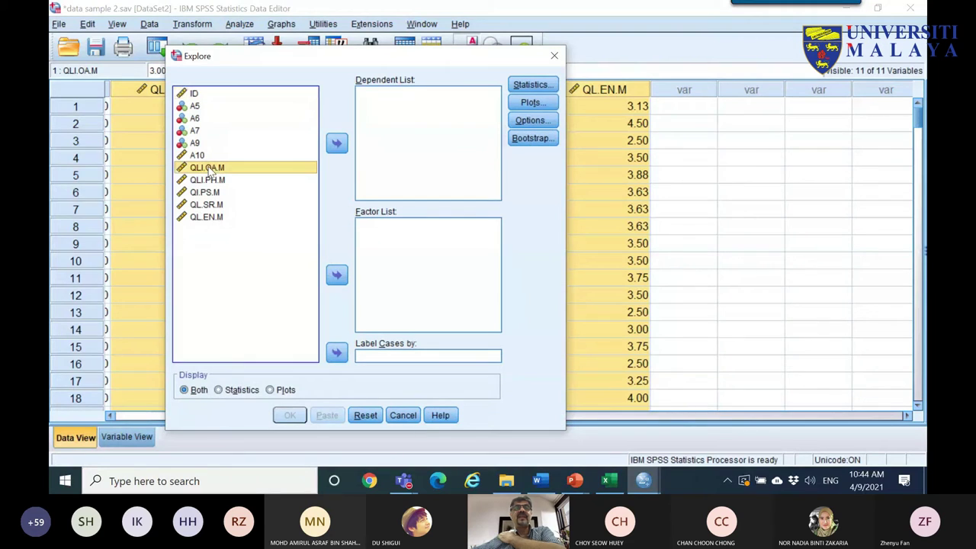
shift+click(231, 220)
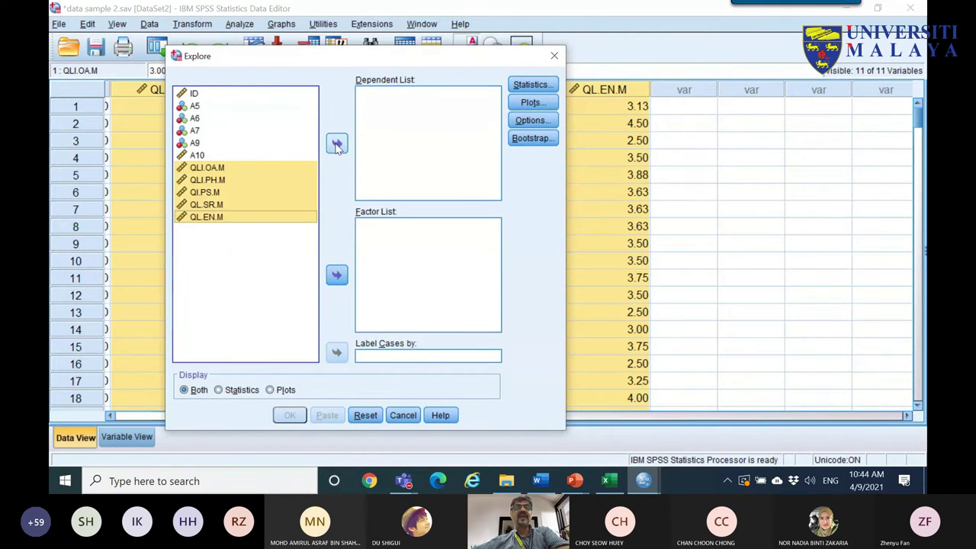
click(336, 143)
- Include normality plots with tests in the Explore analysis and run it
click(532, 102)
click(416, 224)
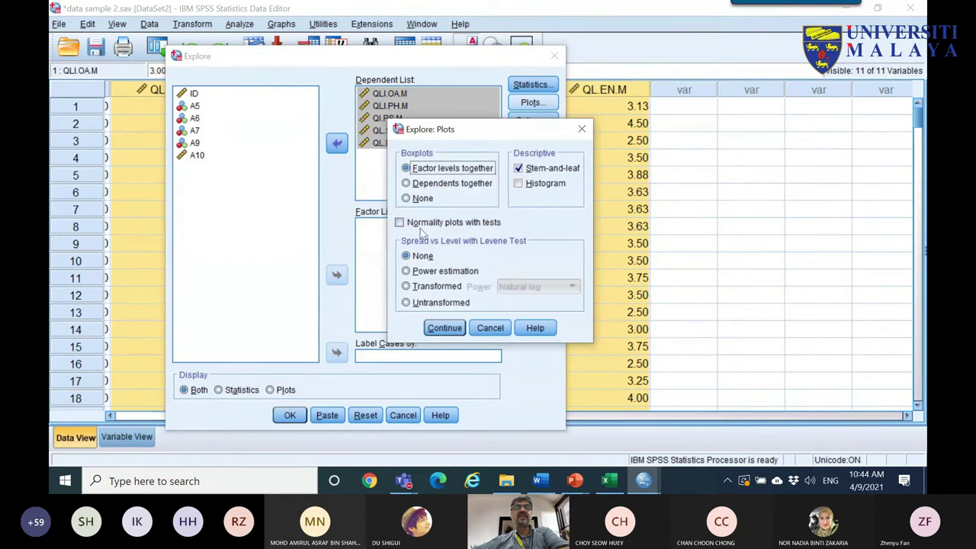
click(444, 328)
click(290, 415)
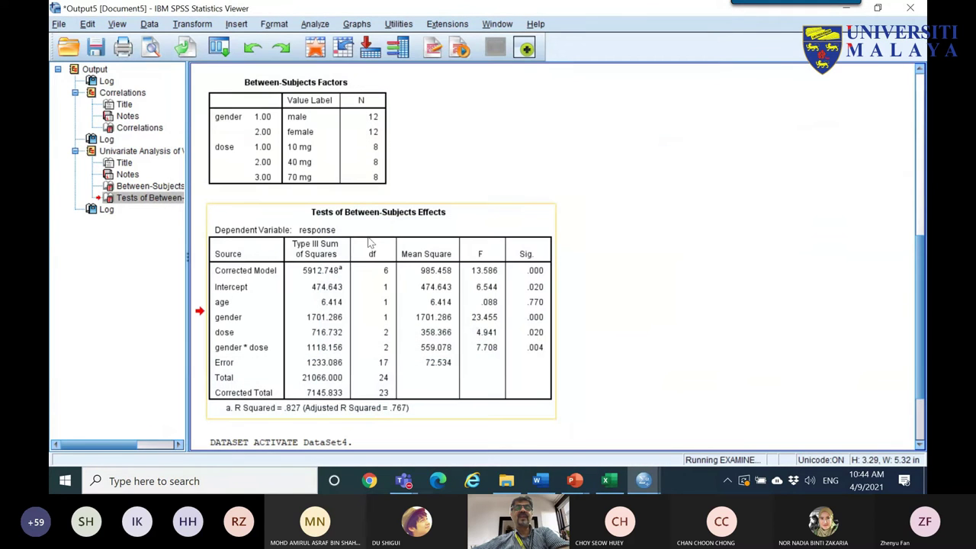
- Examine the skewness and kurtosis of each QL variable in the descriptives, and the significance values in the Tests of Normality table
scroll(389, 243, down, 10)
scroll(390, 229, up, 5)
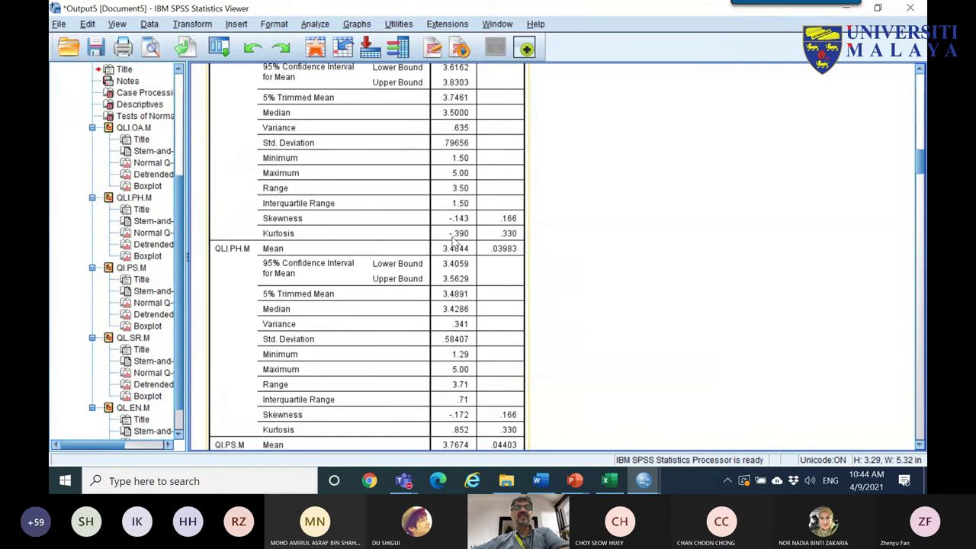
scroll(457, 251, down, 3)
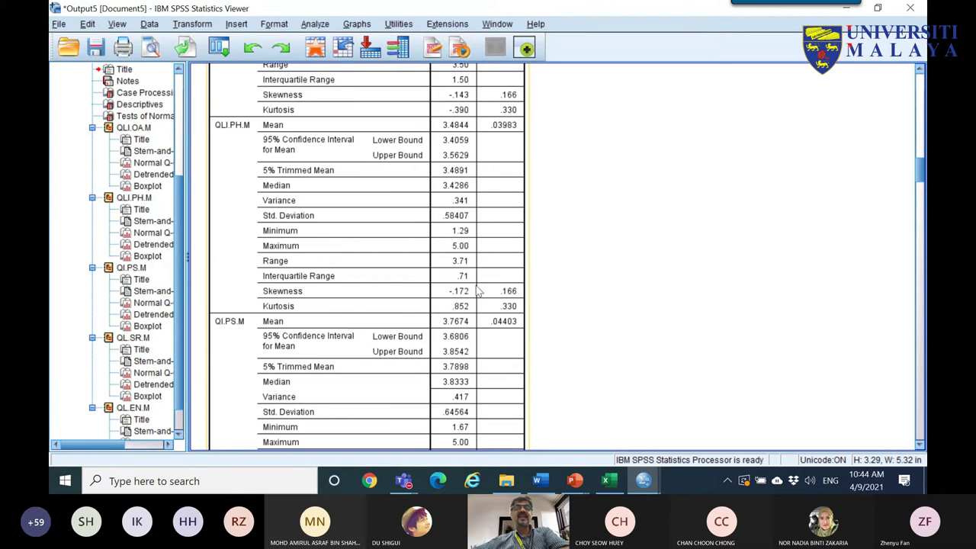
scroll(448, 296, down, 3)
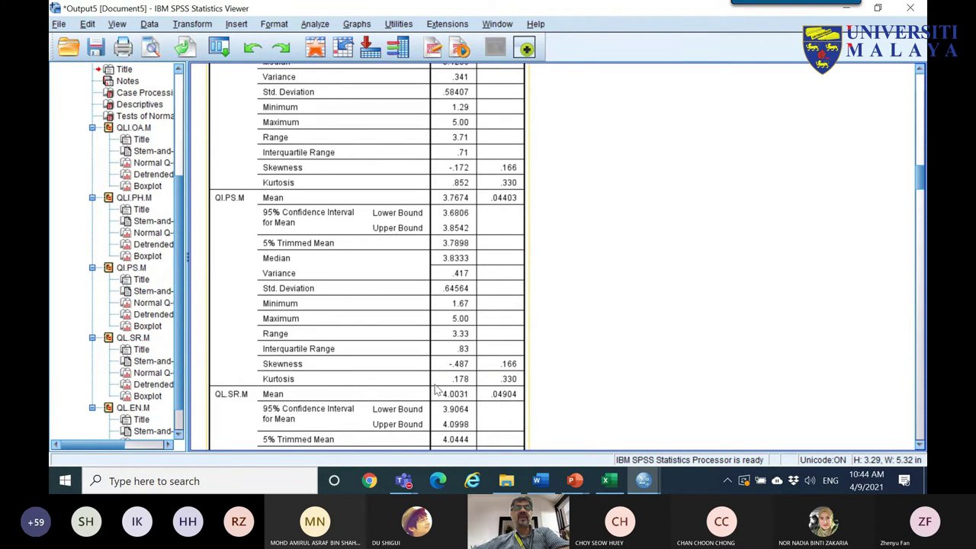
scroll(428, 384, down, 6)
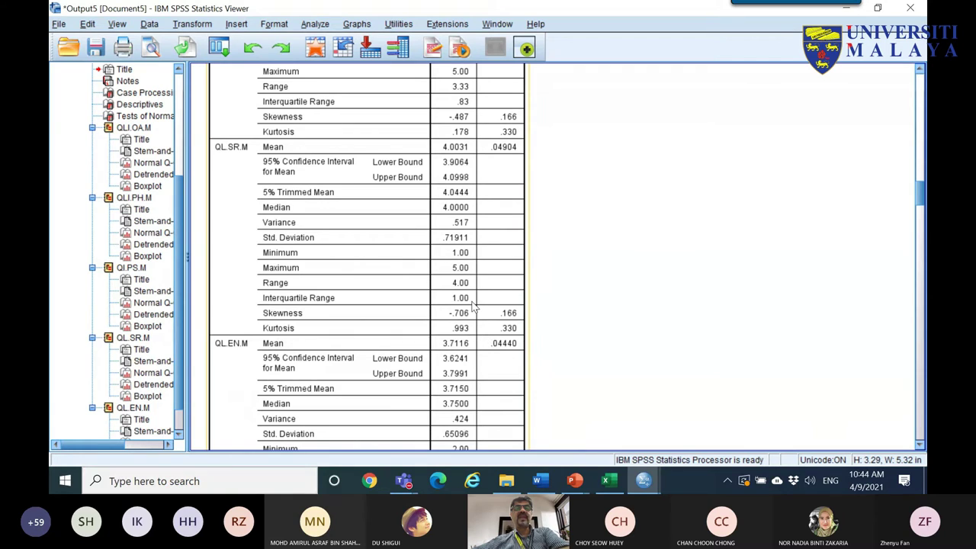
scroll(434, 333, down, 3)
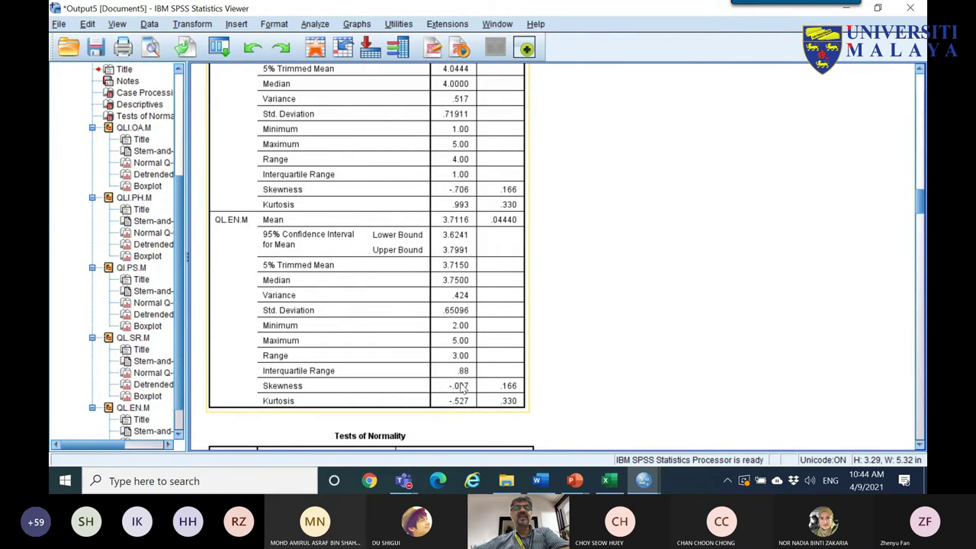
scroll(475, 395, down, 6)
click(381, 284)
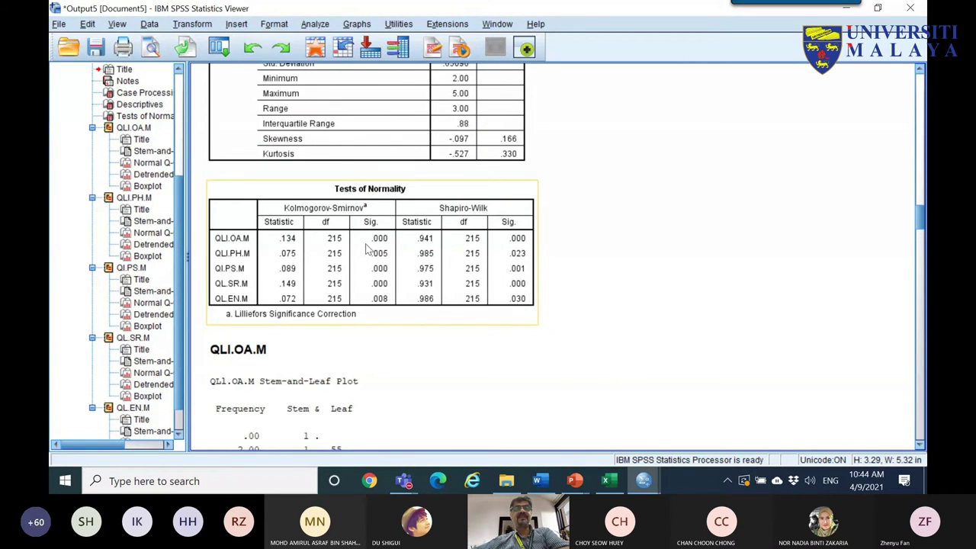
- Look through the normal Q-Q plots and boxplots of the QL variables, and close the output without saving it
scroll(366, 249, down, 10)
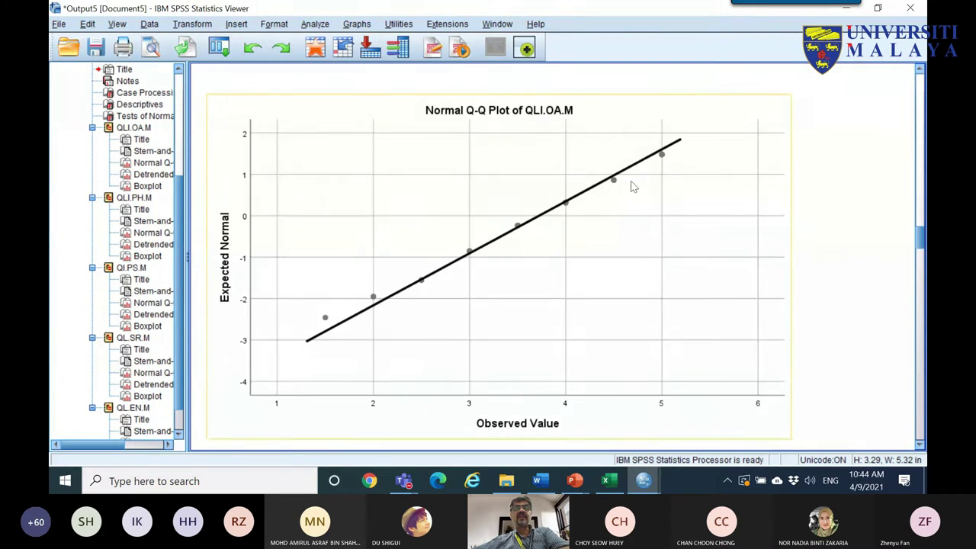
scroll(554, 233, down, 20)
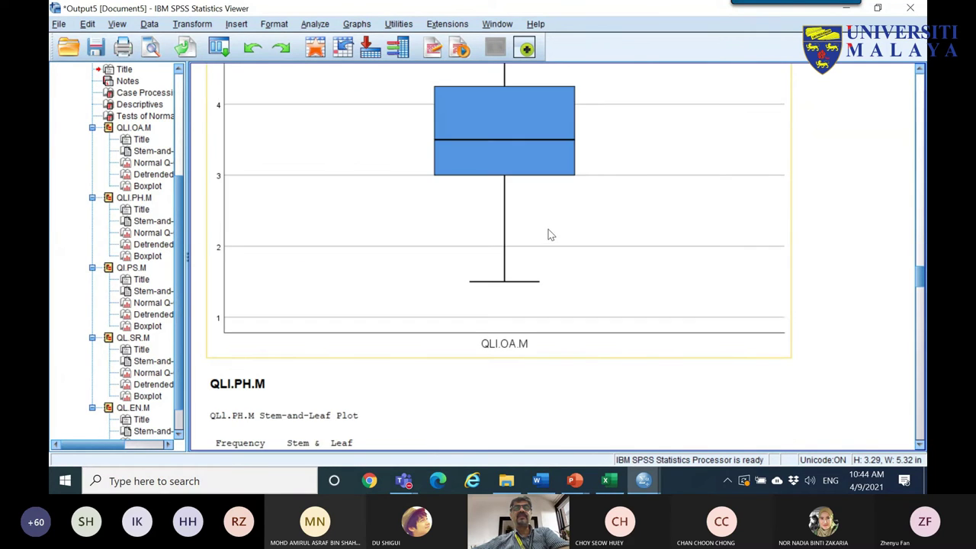
scroll(518, 245, down, 20)
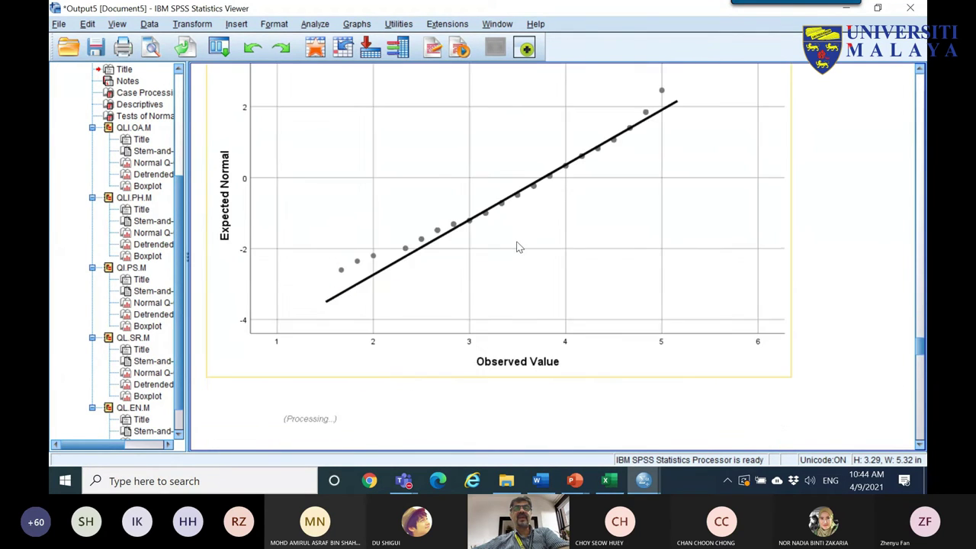
click(910, 9)
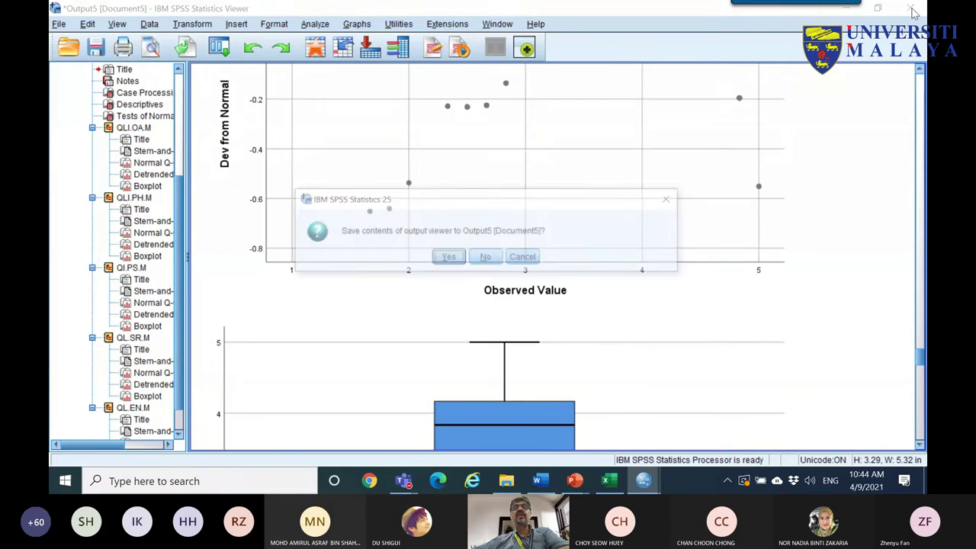
click(492, 259)
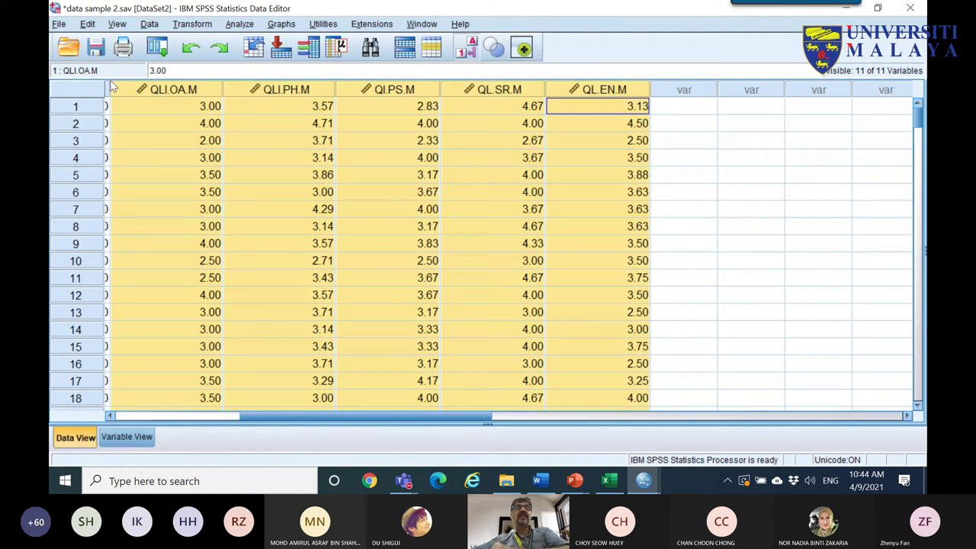
- Set up a bivariate correlation with the five variables QLI.OA.M through QL.EN.M
click(159, 48)
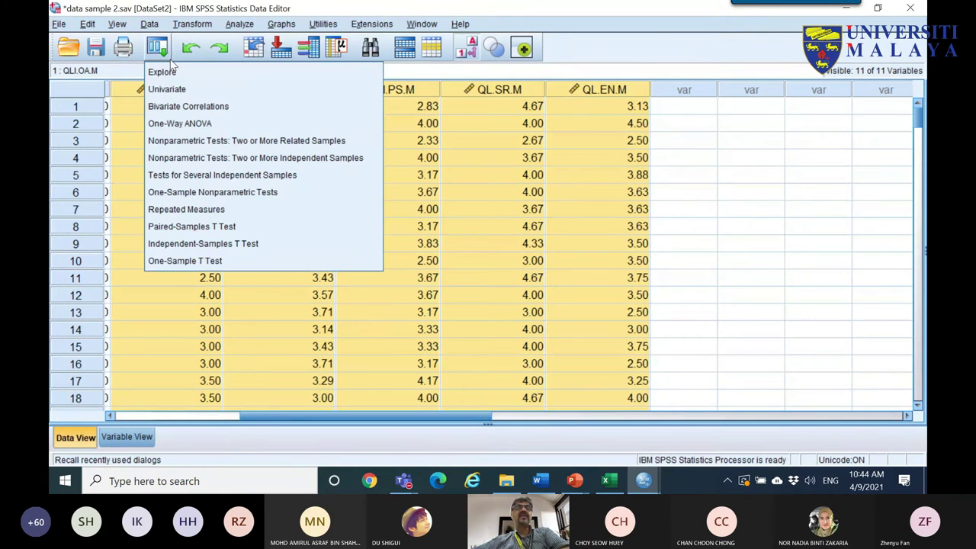
click(241, 25)
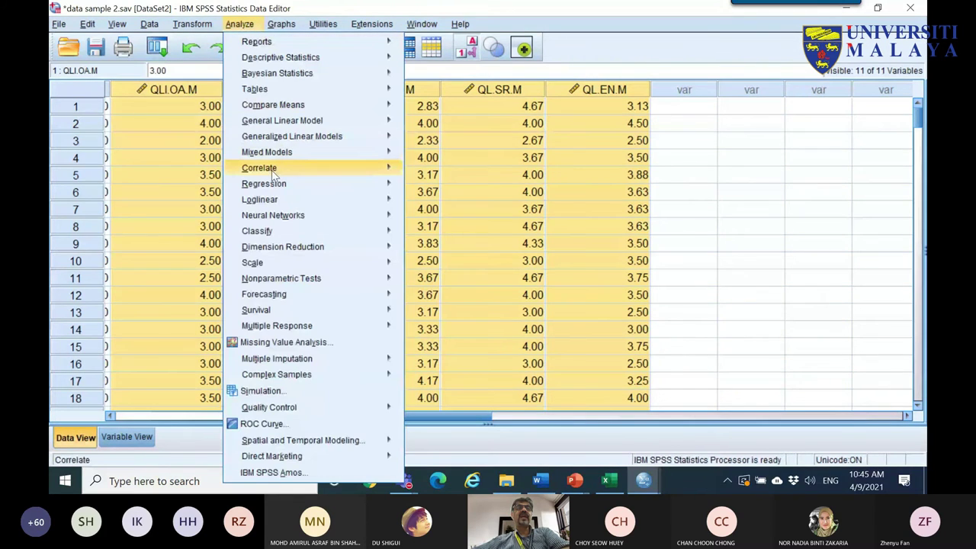
mouse_move(275, 170)
click(437, 171)
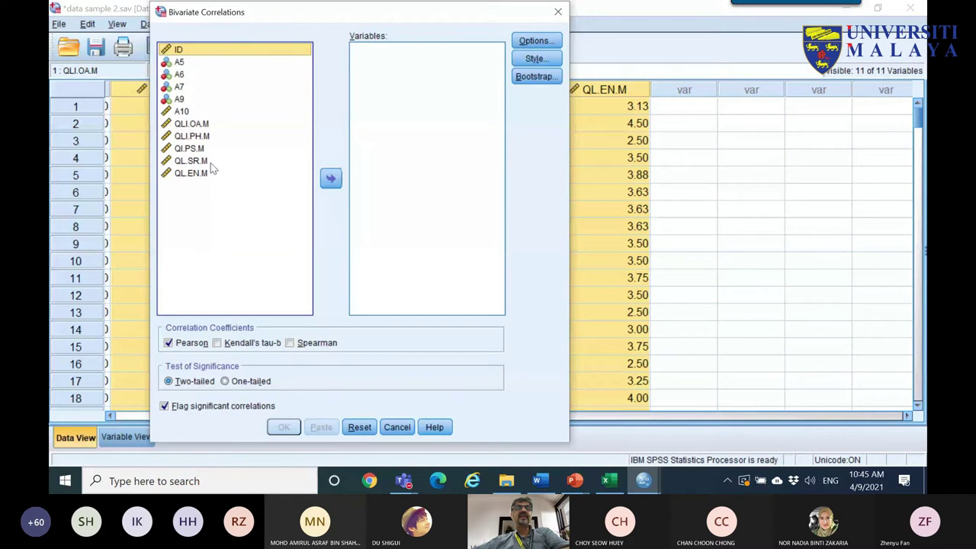
click(195, 128)
shift+click(302, 186)
click(330, 178)
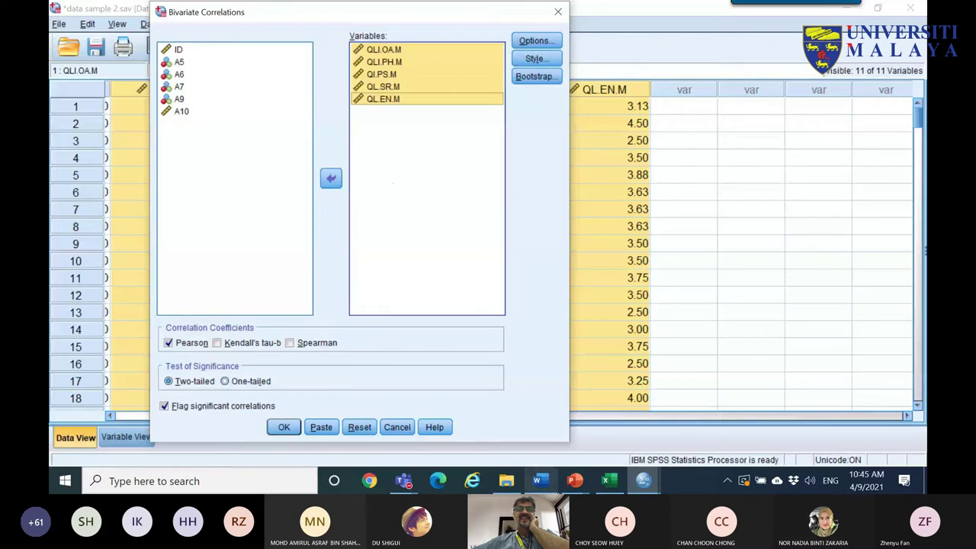
- Switch to Document1 in Word and delete all ink drawings from the page
click(538, 480)
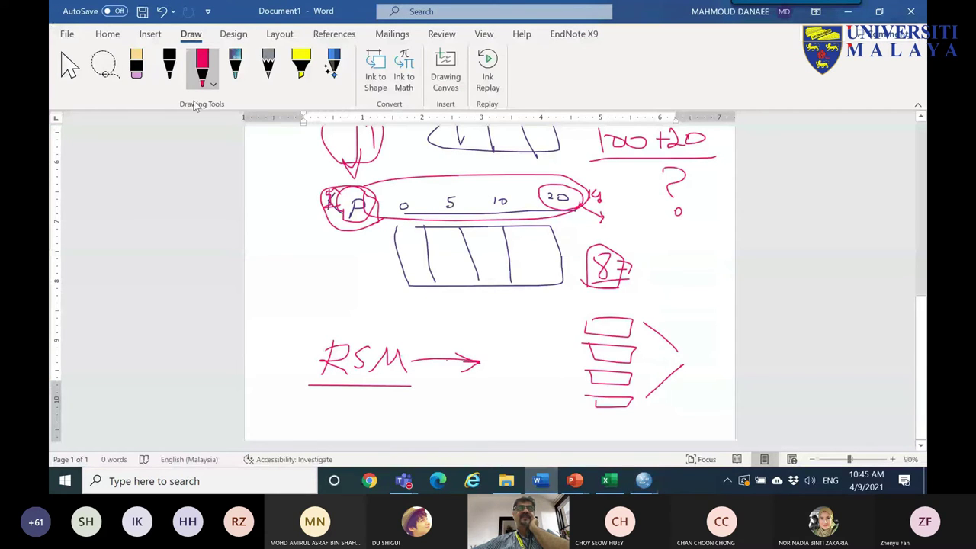
key(Escape)
key(ctrl+a)
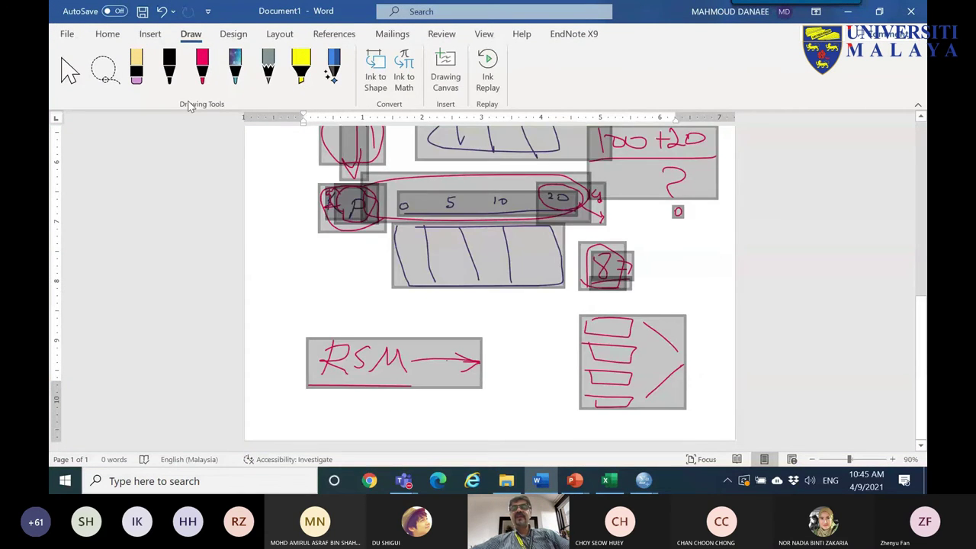
key(Delete)
- Draw two branches in black ink, handwrite "Directial" and "Non dire –" at their ends, and underline both labels
click(170, 65)
mouse_move(298, 233)
mouse_down()
mouse_move(369, 164)
mouse_move(381, 175)
mouse_move(462, 160)
mouse_move(476, 173)
mouse_move(503, 169)
mouse_move(518, 152)
mouse_move(528, 170)
mouse_up()
mouse_move(307, 236)
mouse_down()
mouse_move(373, 292)
mouse_move(400, 277)
mouse_move(466, 288)
mouse_move(490, 280)
mouse_move(488, 267)
mouse_move(499, 278)
mouse_move(563, 270)
mouse_up()
drag(544, 176, 402, 185)
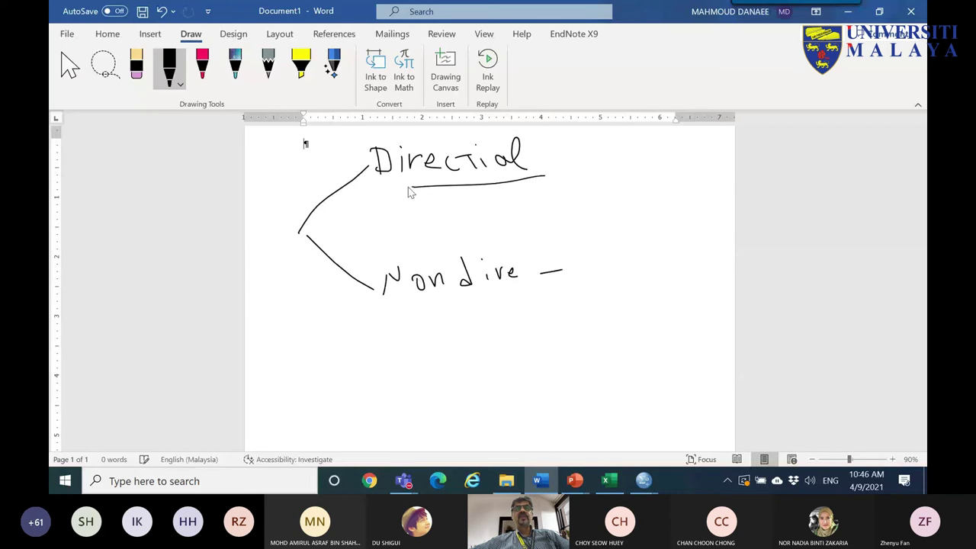
drag(541, 299, 375, 303)
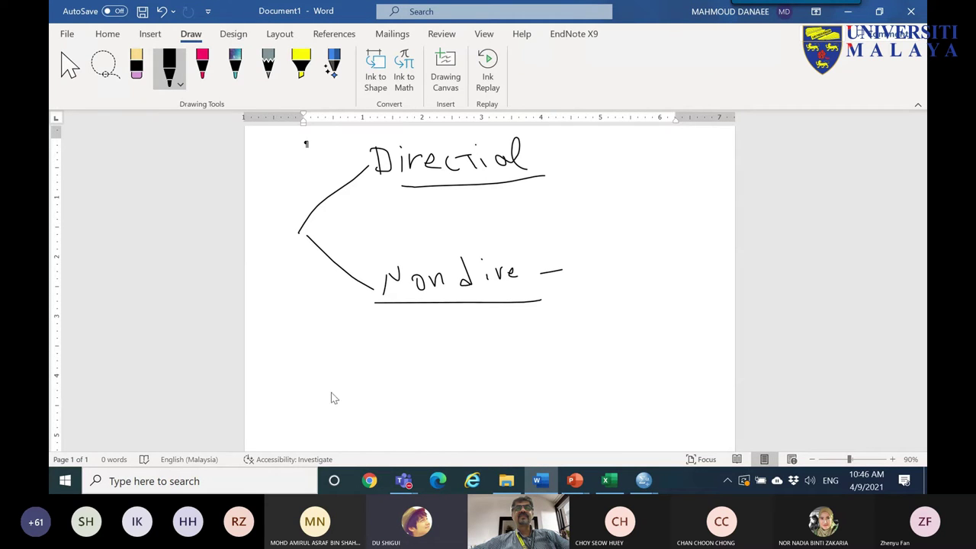
- Handwrite "one" beside the directional branch, "two" beside the non-directional one, a question mark between them, and a horizontal line below
mouse_move(596, 205)
mouse_down()
mouse_move(615, 200)
mouse_move(599, 249)
mouse_up()
mouse_move(555, 157)
mouse_down()
mouse_move(596, 168)
mouse_move(621, 160)
mouse_up()
mouse_move(615, 268)
mouse_down()
mouse_move(637, 266)
mouse_move(632, 276)
mouse_move(669, 267)
mouse_up()
drag(303, 332, 666, 329)
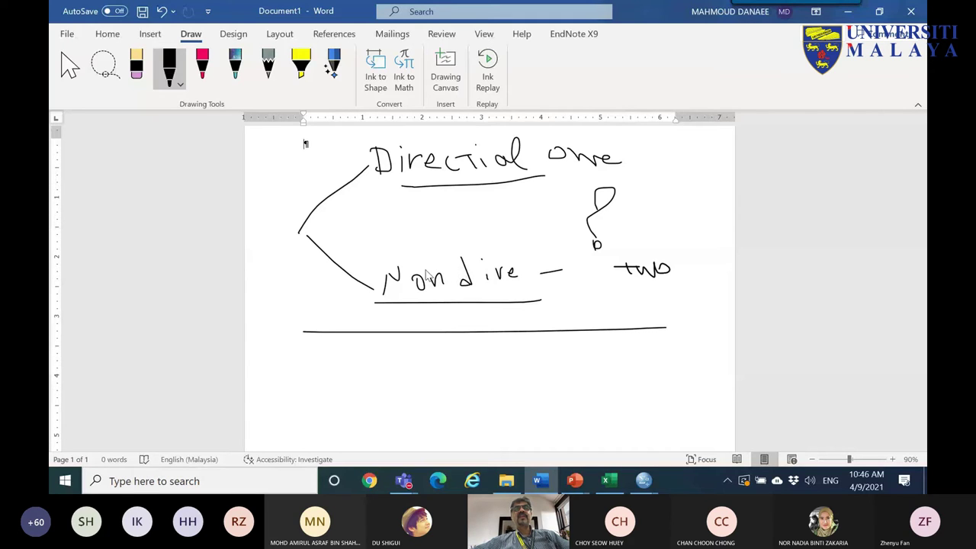
- Return to data sample 2.sav in SPSS, set the bivariate correlation's significance test to one-tailed, and run it
mouse_move(644, 480)
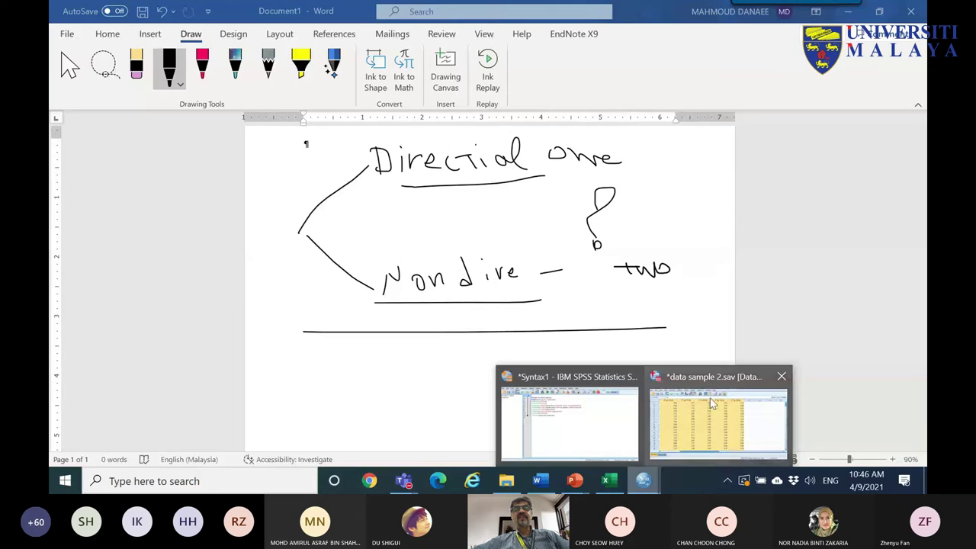
click(710, 398)
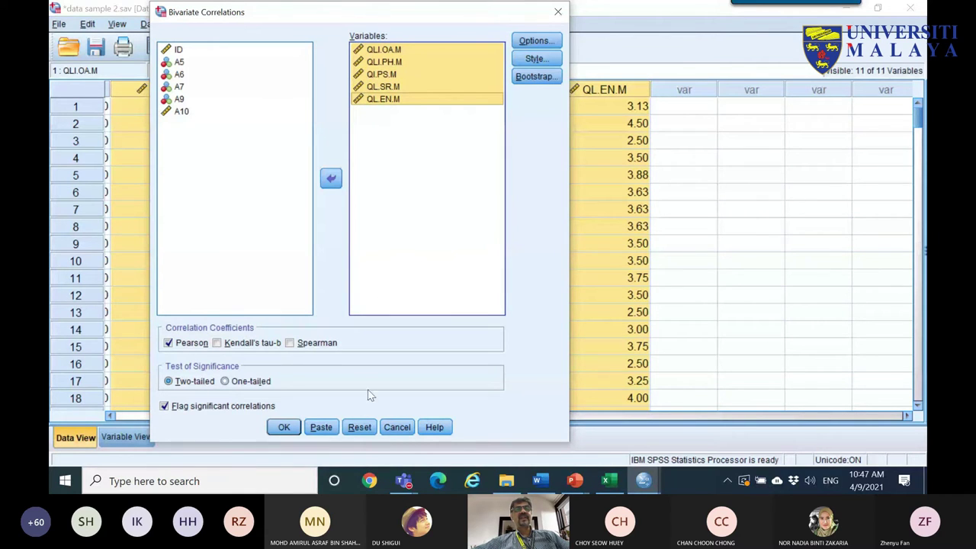
click(259, 383)
click(285, 429)
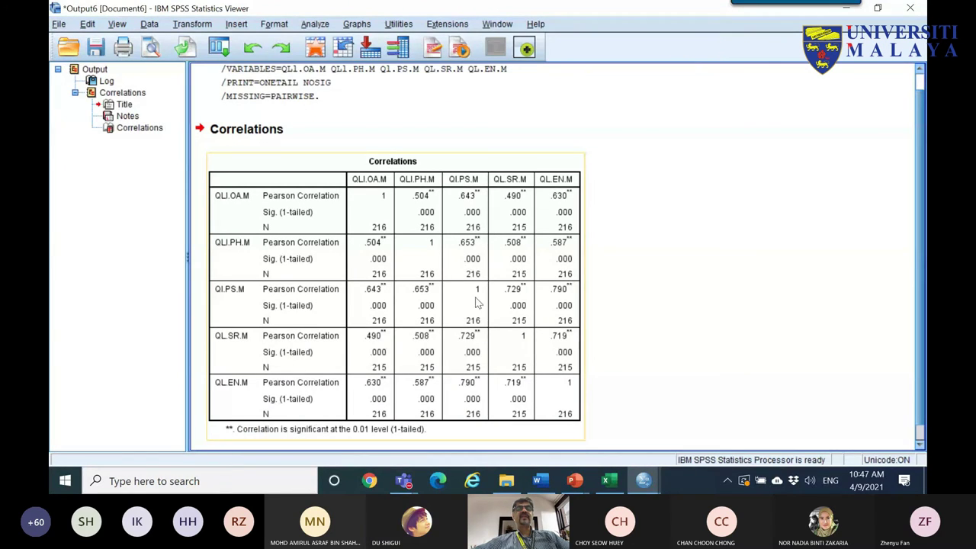
- Copy the Correlations table from the output
scroll(379, 229, down, 1)
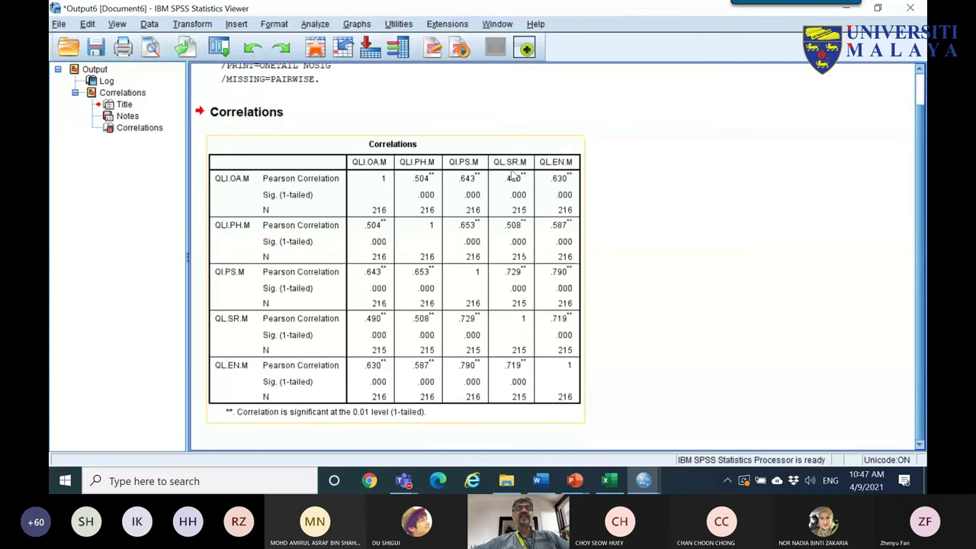
right_click(497, 193)
click(529, 216)
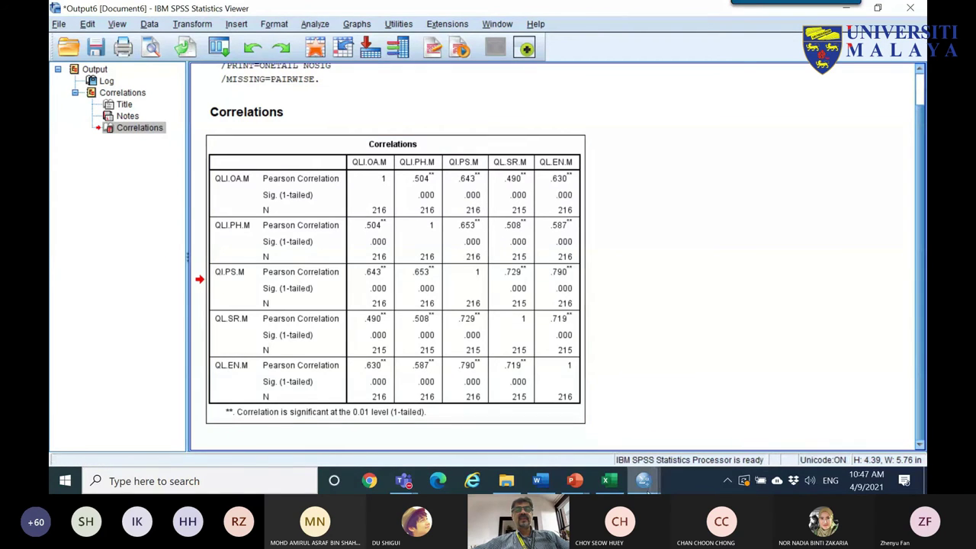
- Switch to Book1 in Excel, add a new sheet, and paste the Correlations table at cell C4
click(606, 480)
click(559, 443)
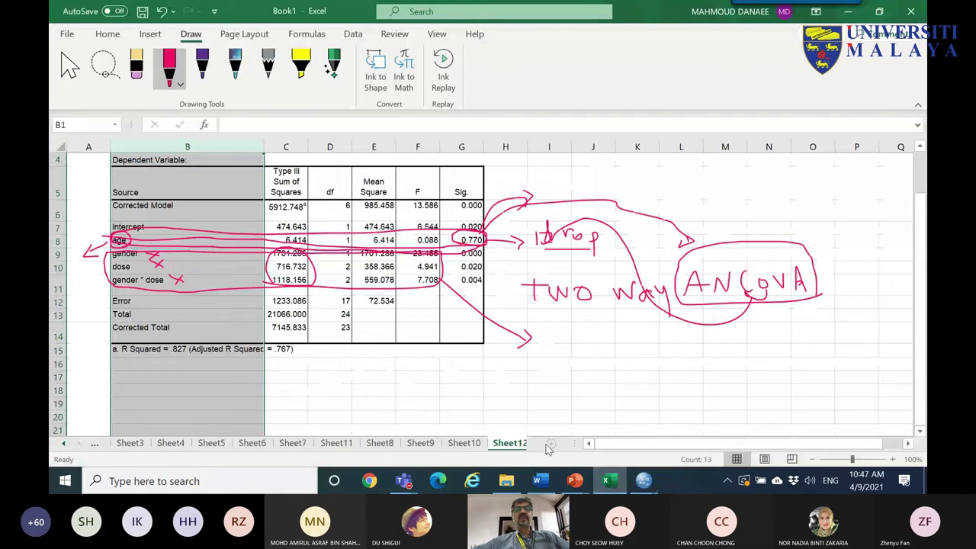
click(69, 68)
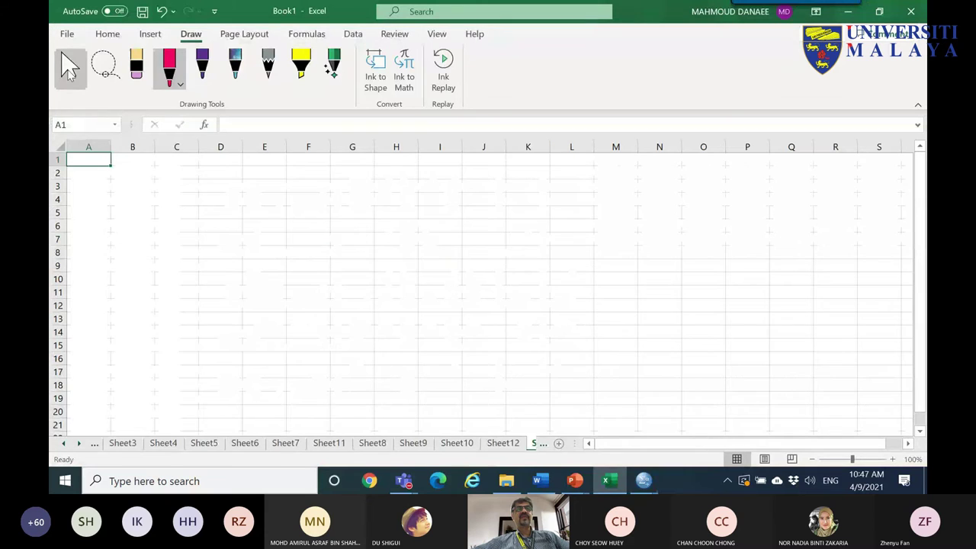
right_click(167, 199)
click(224, 143)
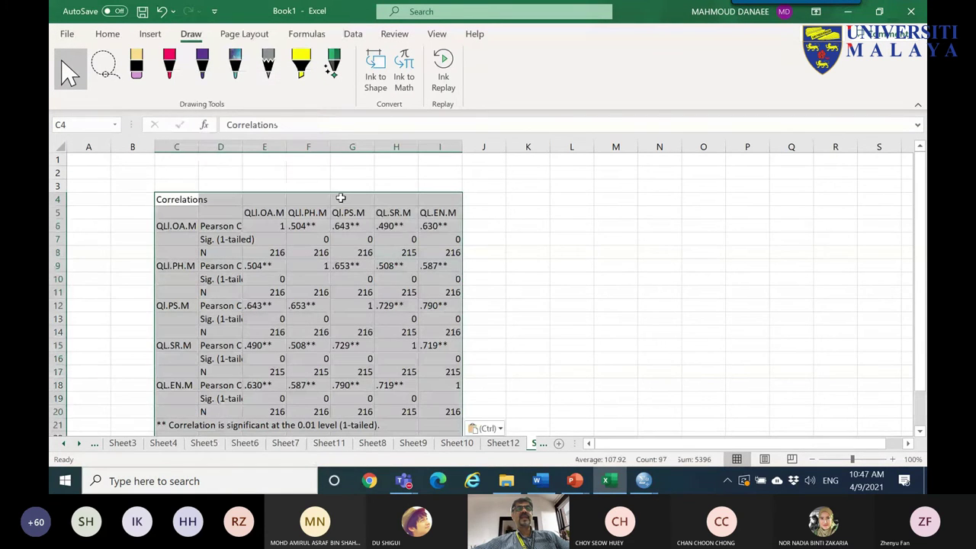
- Delete rows 7 and 8, which hold the significance and N values for QLI.OA.M
click(265, 242)
drag(57, 239, 57, 253)
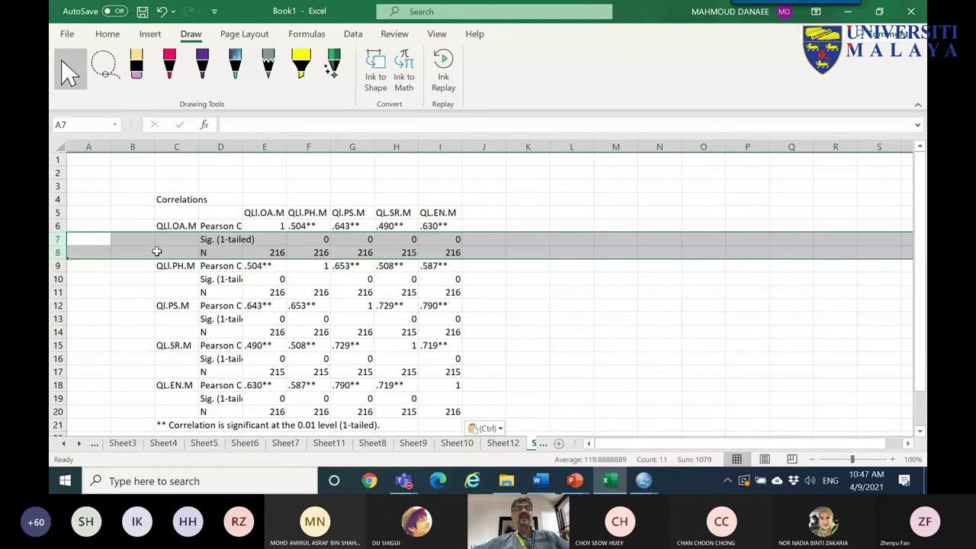
right_click(159, 255)
key(d)
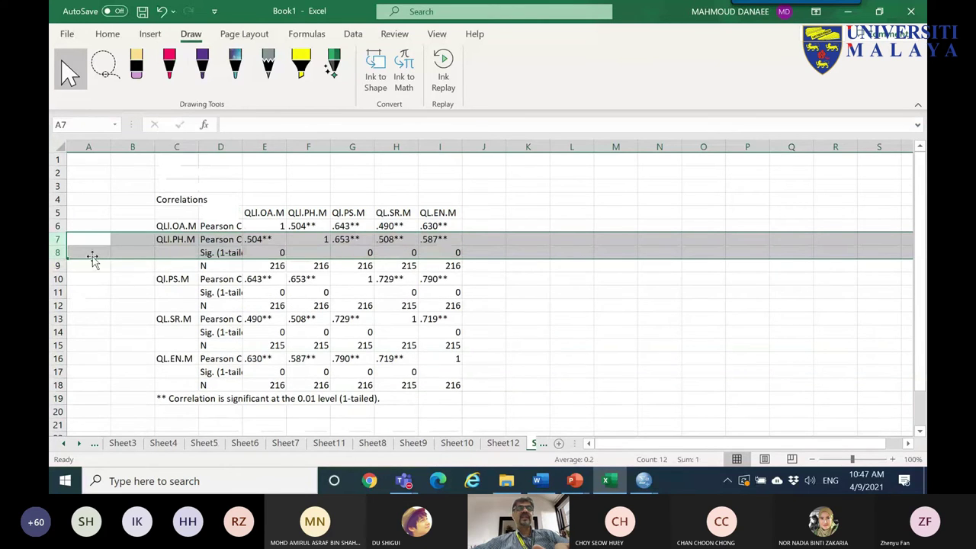
- Delete the remaining Sig. (1-tailed) and N rows of the correlation table and column D with the Pearson Correlation labels
drag(61, 252, 61, 267)
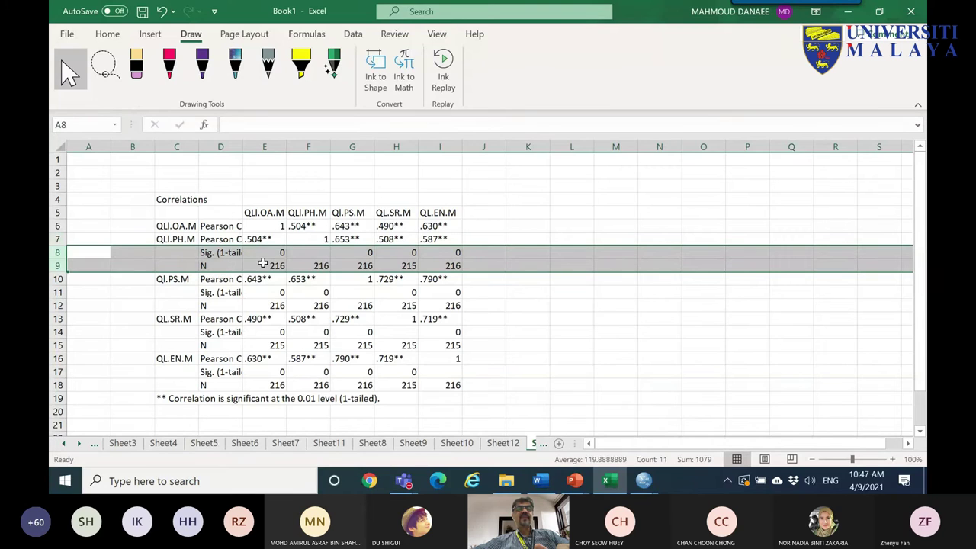
key(ctrl+minus)
drag(58, 265, 58, 305)
key(ctrl+minus)
right_click(120, 291)
key(d)
right_click(160, 301)
key(d)
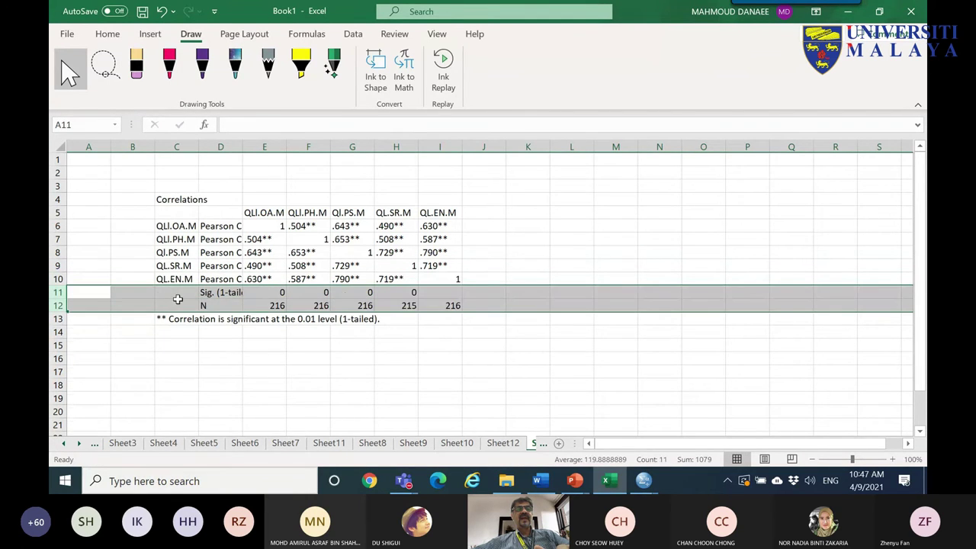
right_click(219, 151)
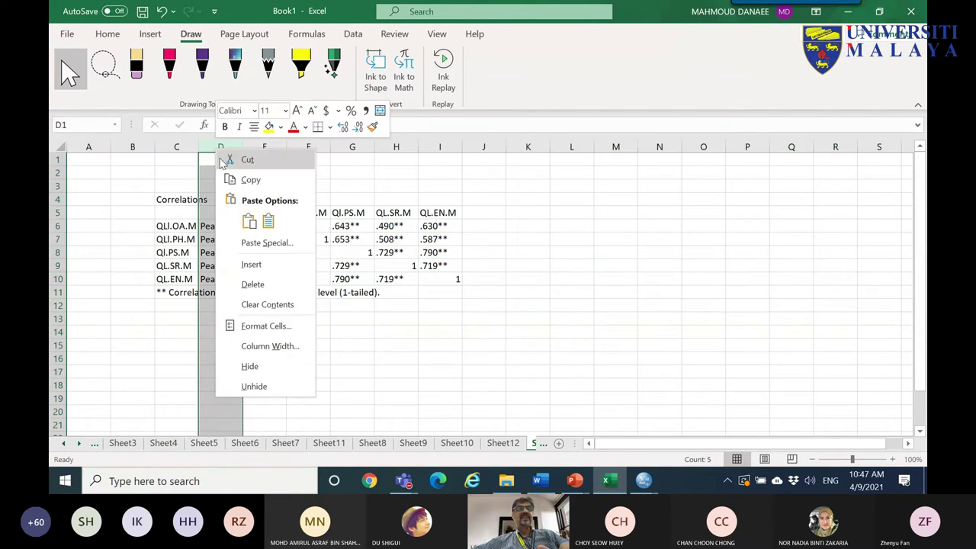
click(262, 284)
- Compare the coefficients above the diagonal with their mirrored counterparts below it, and examine the diagonal cells of the table
click(259, 226)
ctrl+click(235, 241)
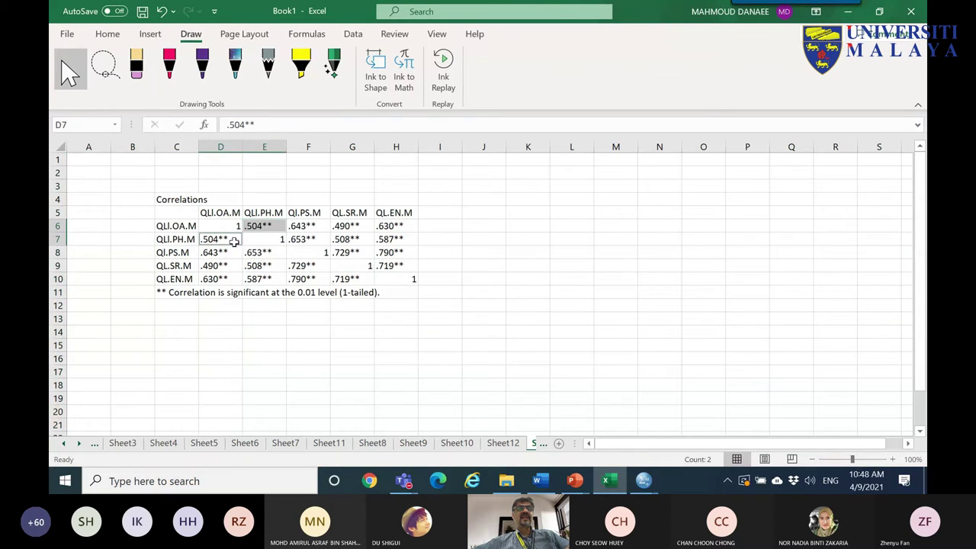
click(299, 227)
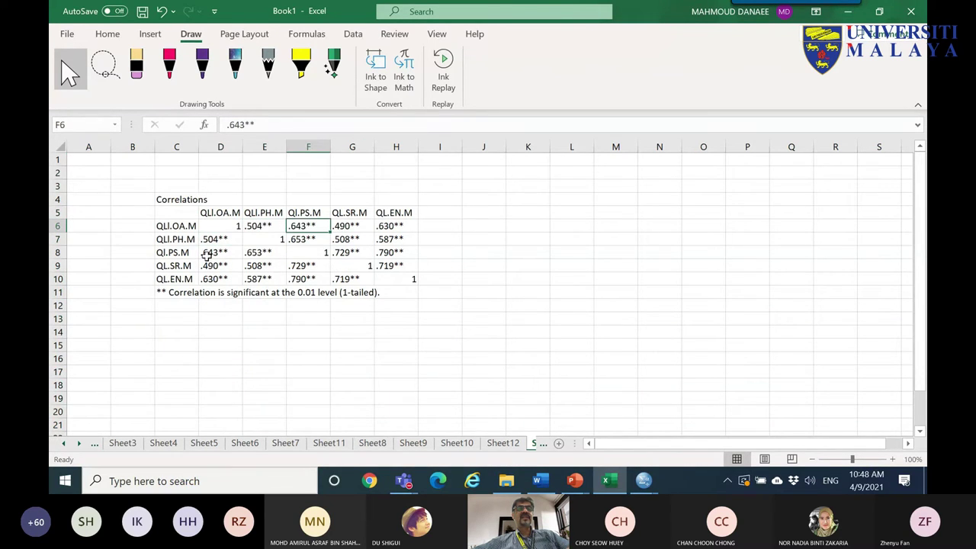
ctrl+click(213, 253)
click(352, 228)
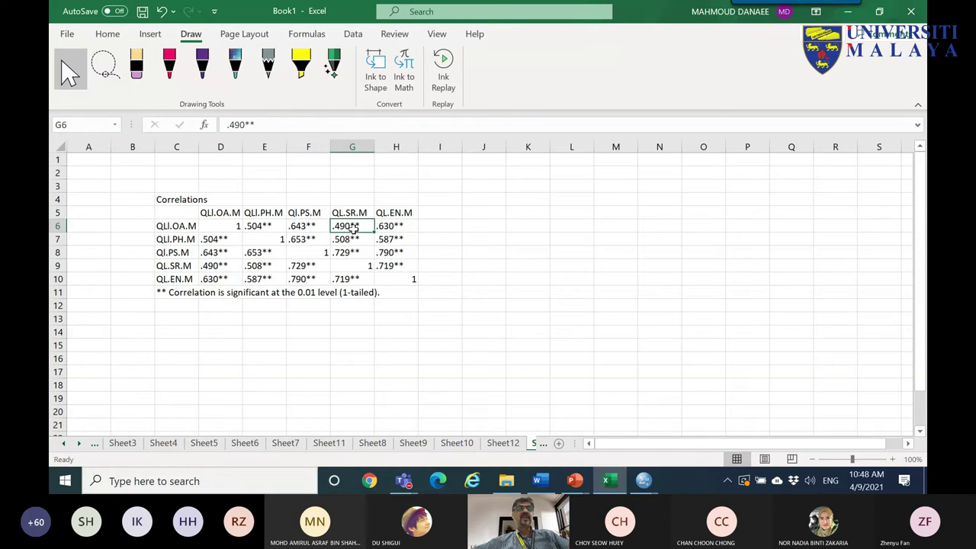
drag(259, 226, 396, 227)
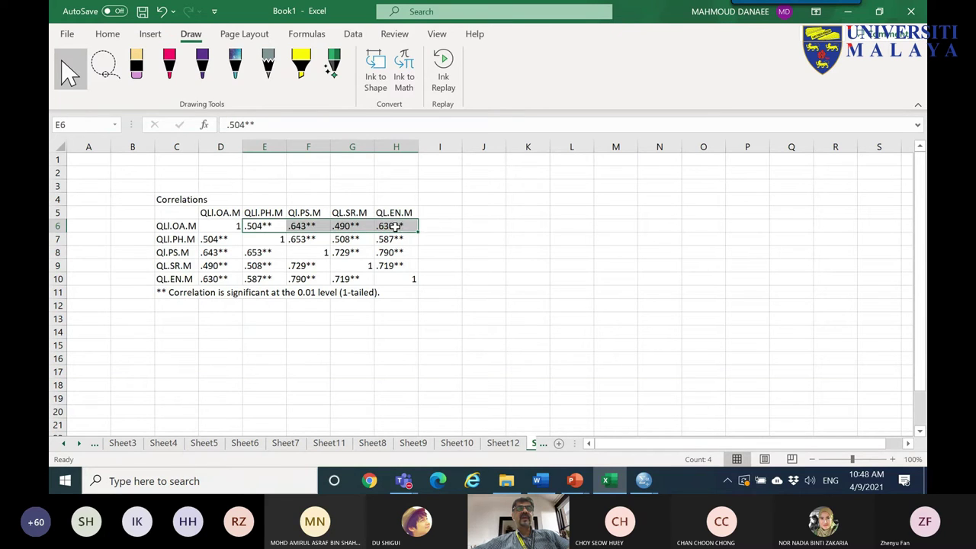
click(235, 227)
click(270, 239)
click(316, 253)
click(359, 266)
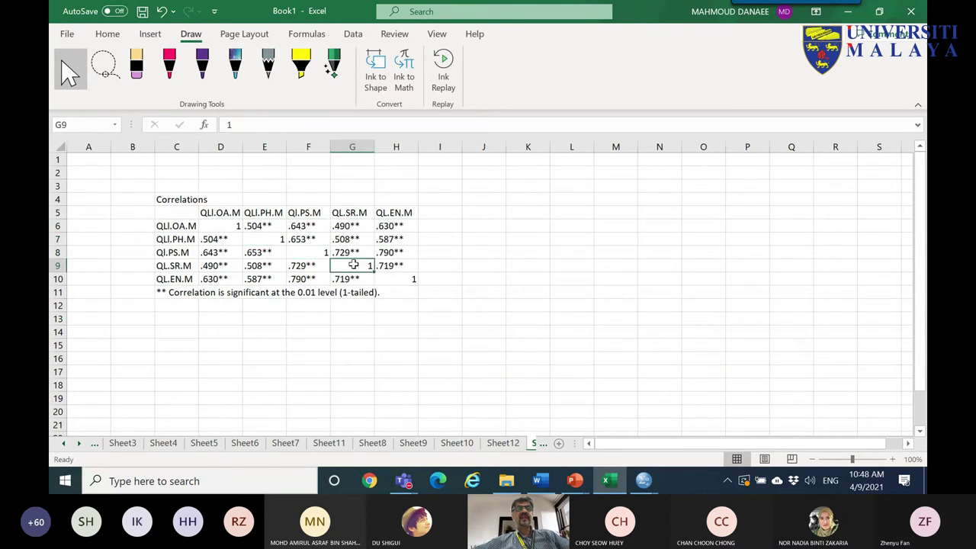
click(394, 278)
click(391, 265)
click(369, 275)
click(388, 254)
click(315, 278)
drag(183, 216, 377, 281)
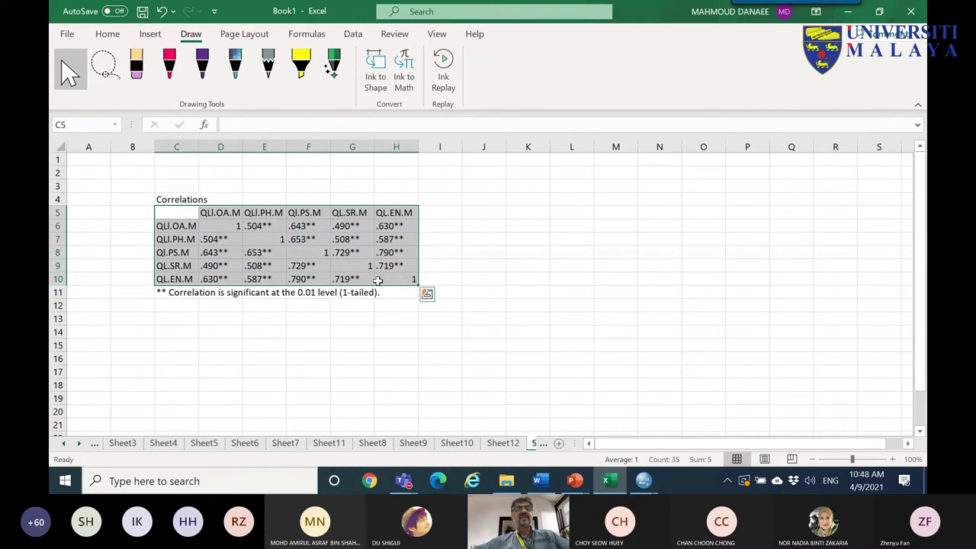
- Clear the duplicate coefficients above the diagonal of the correlation table, in rows 6 to 9
drag(259, 226, 384, 231)
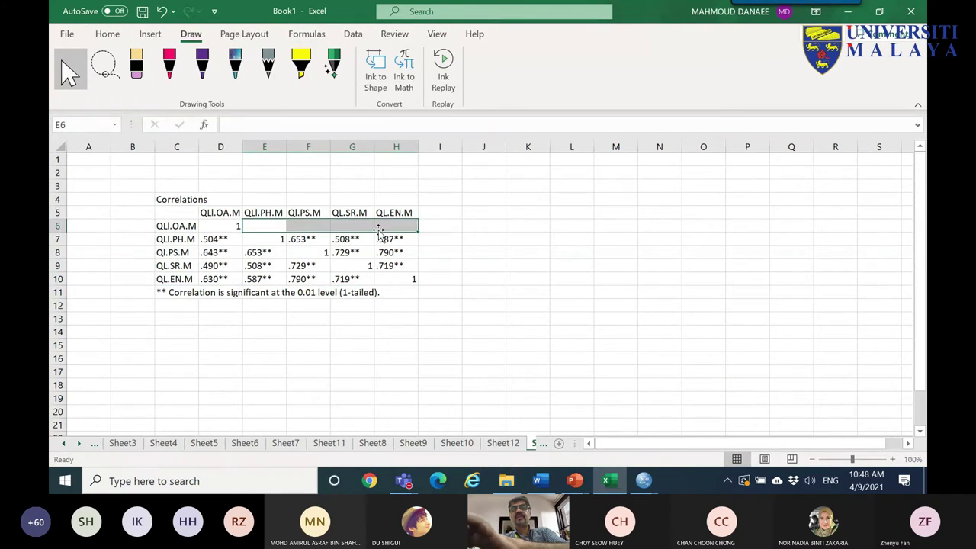
key(Delete)
drag(293, 238, 387, 252)
key(Delete)
click(389, 263)
key(Delete)
click(352, 251)
key(Delete)
click(396, 252)
key(Delete)
click(396, 265)
- Copy the range C5:H10, switch to Word, and paste the table into a new blank document
drag(179, 216, 405, 276)
right_click(366, 263)
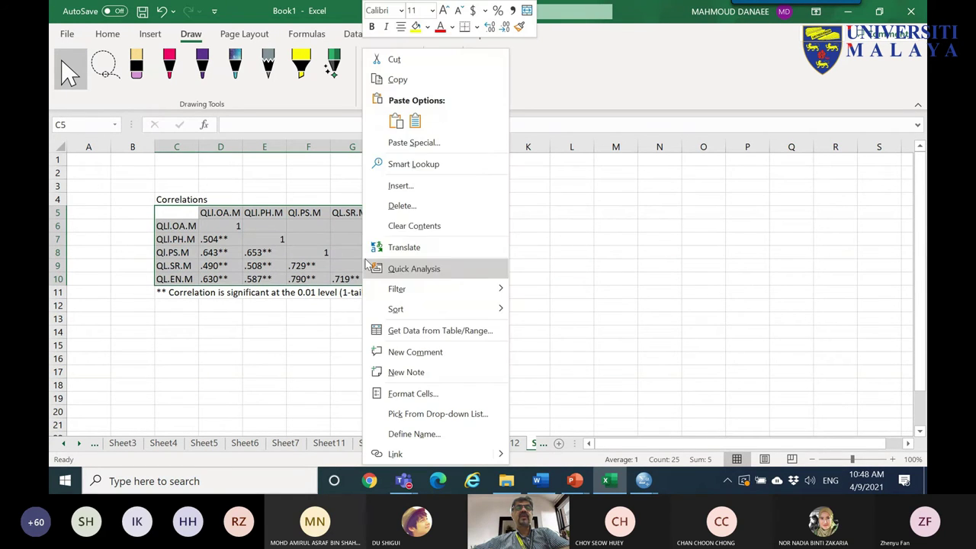
click(397, 79)
click(544, 482)
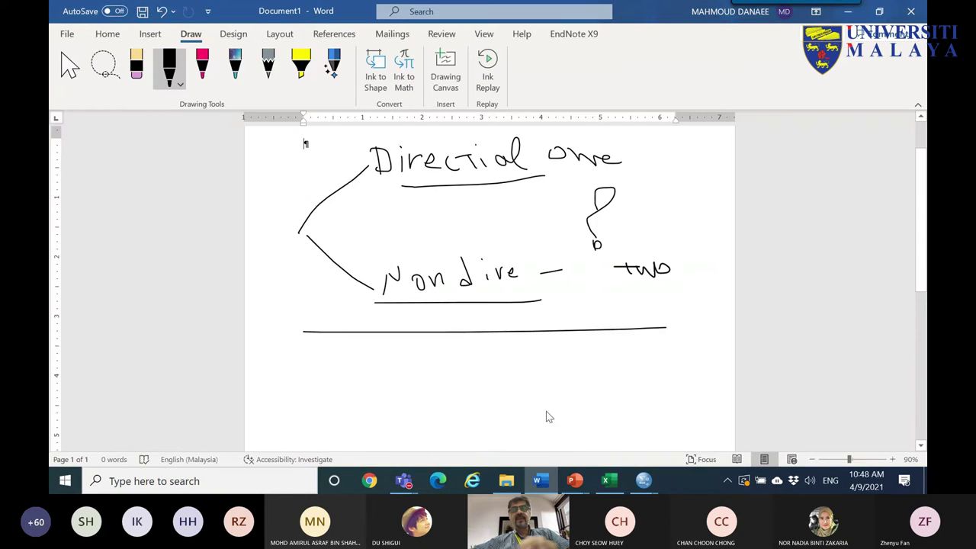
key(ctrl+n)
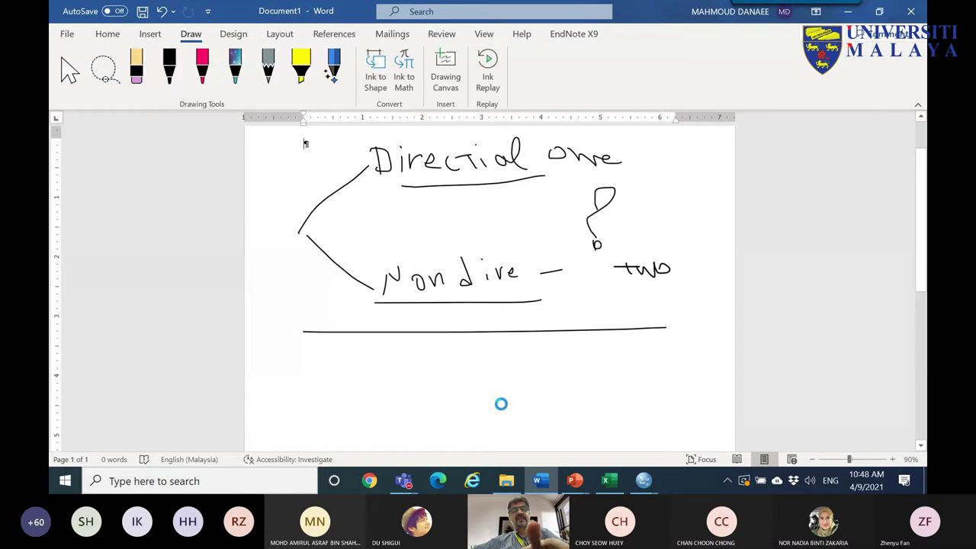
key(ctrl+v)
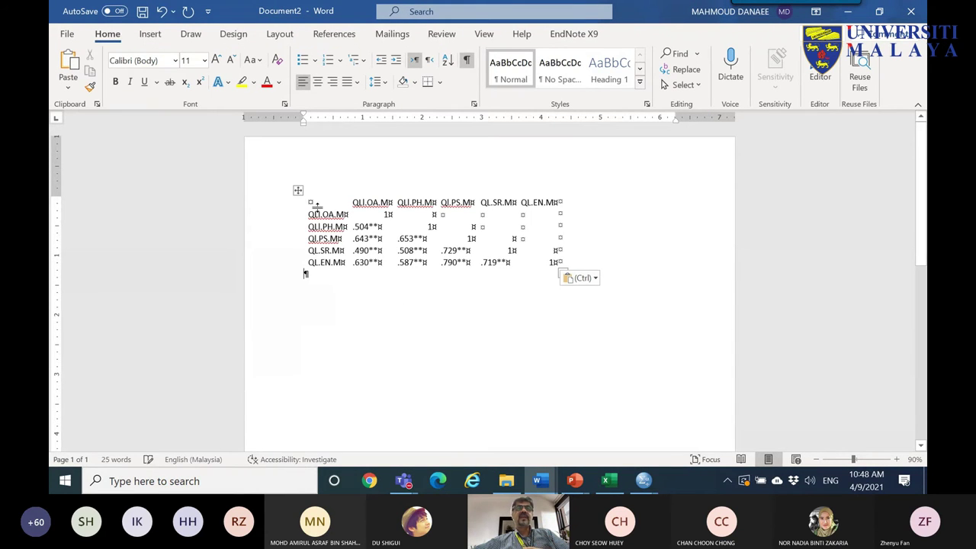
- Apply a table style with horizontal rules and grey banded rows, and enlarge the table to about the full text width
click(298, 190)
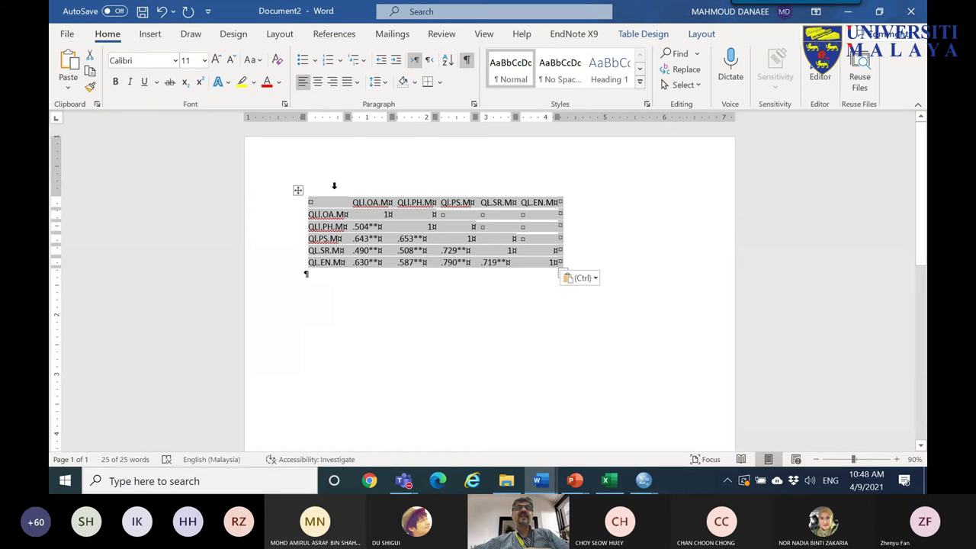
click(302, 194)
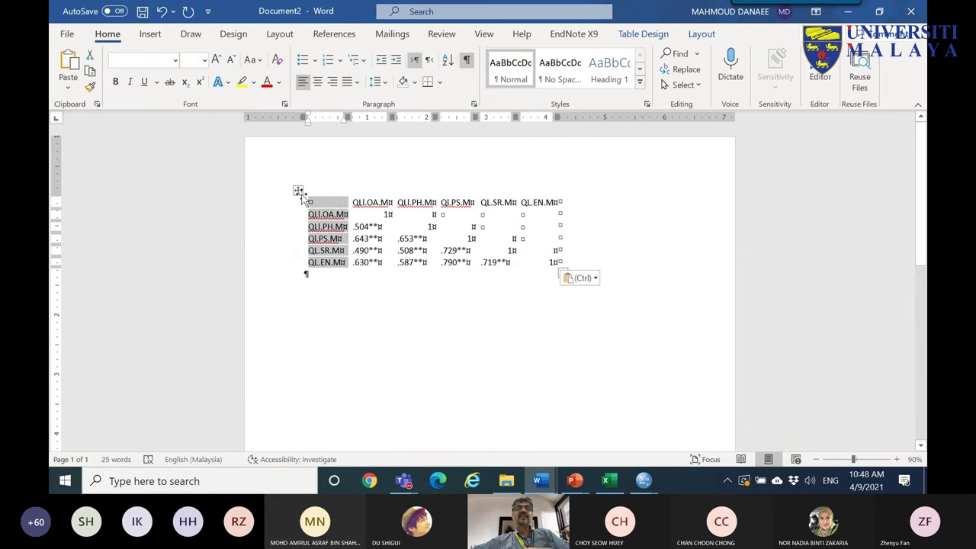
click(298, 190)
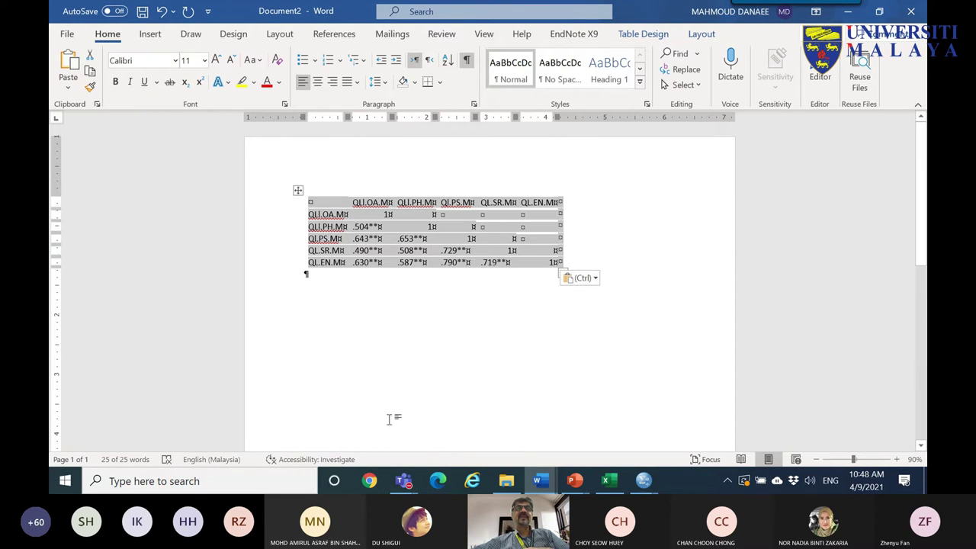
click(298, 289)
click(297, 190)
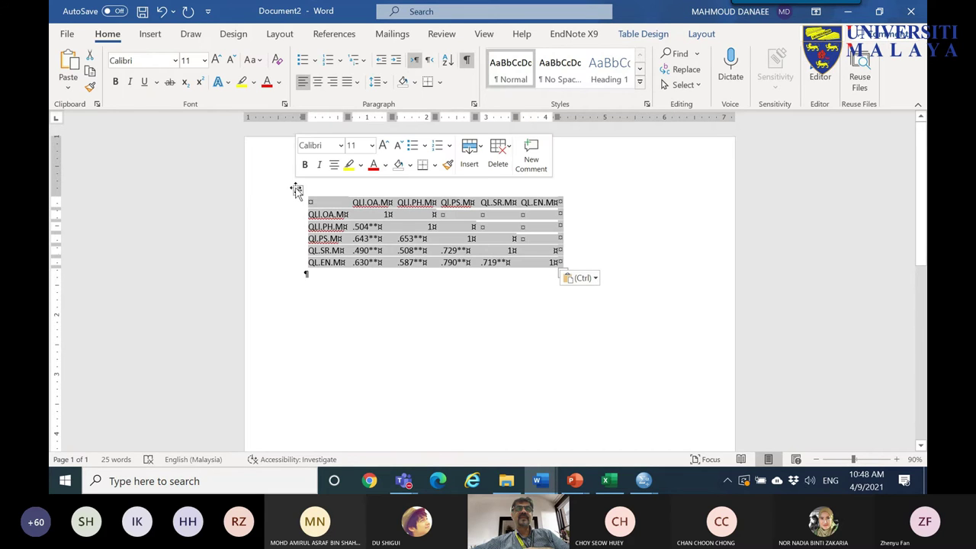
click(567, 86)
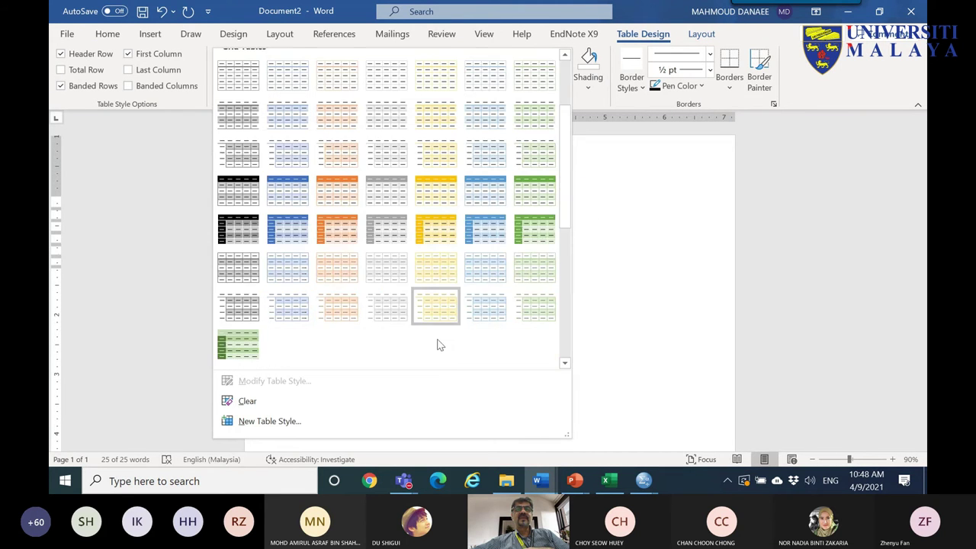
click(252, 269)
drag(565, 273, 699, 358)
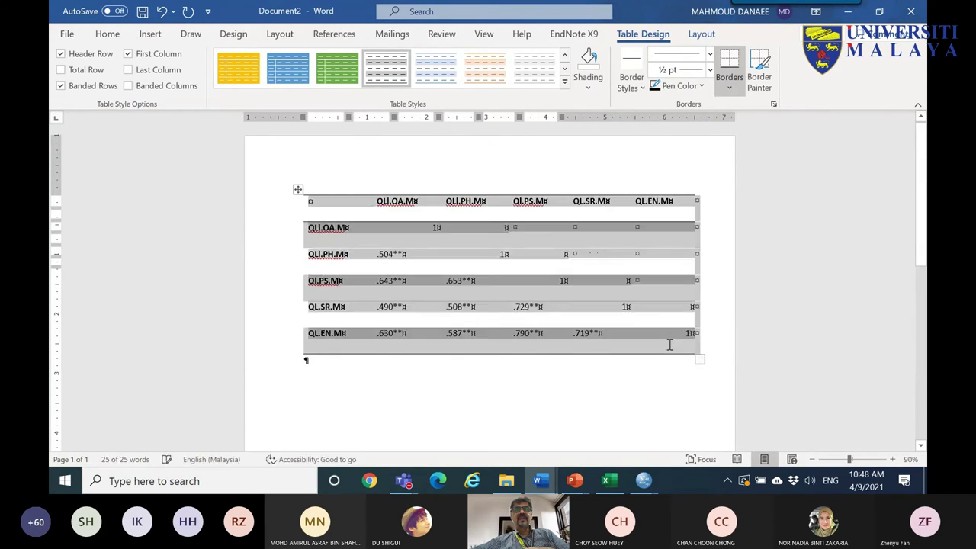
- Remove the grey row shading from the table and centre the contents of the five coefficient columns horizontally and vertically
key(Left)
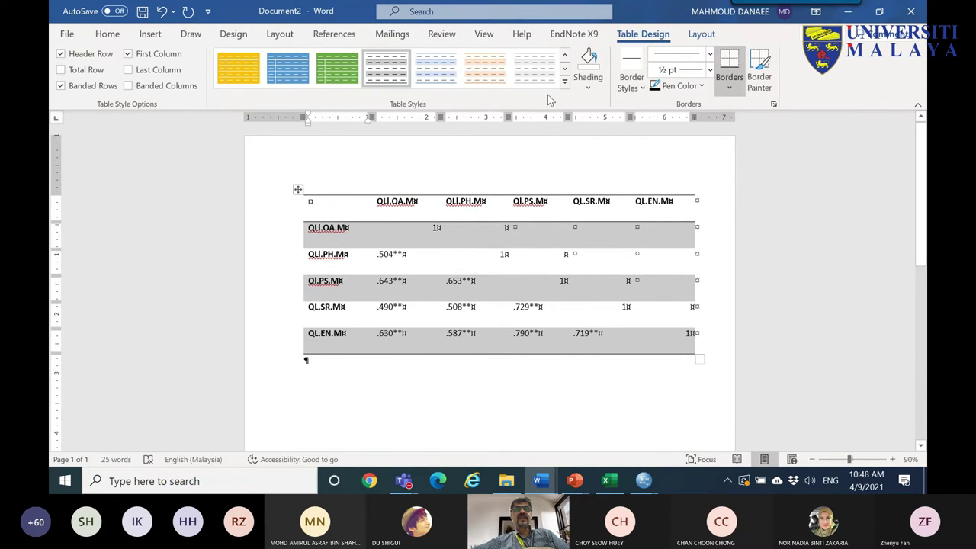
click(297, 191)
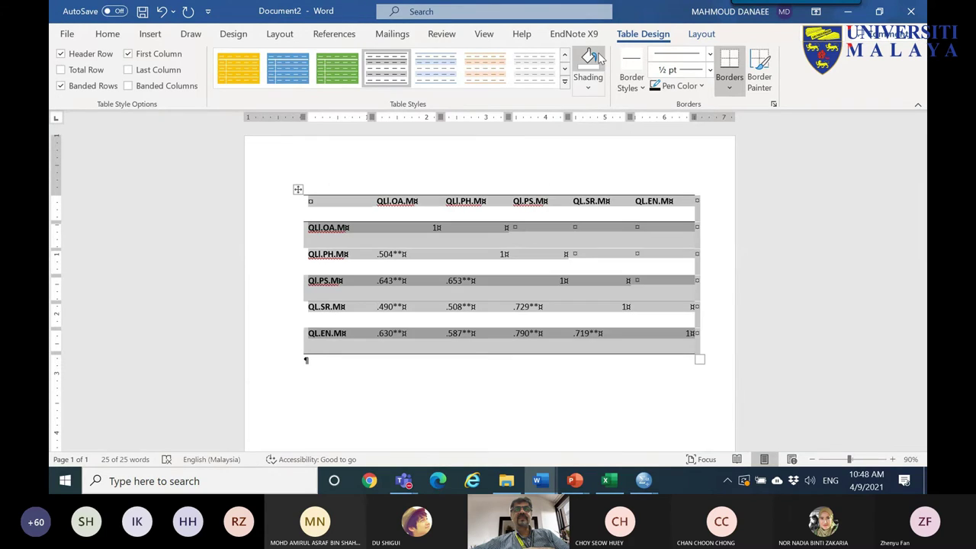
drag(411, 192, 689, 196)
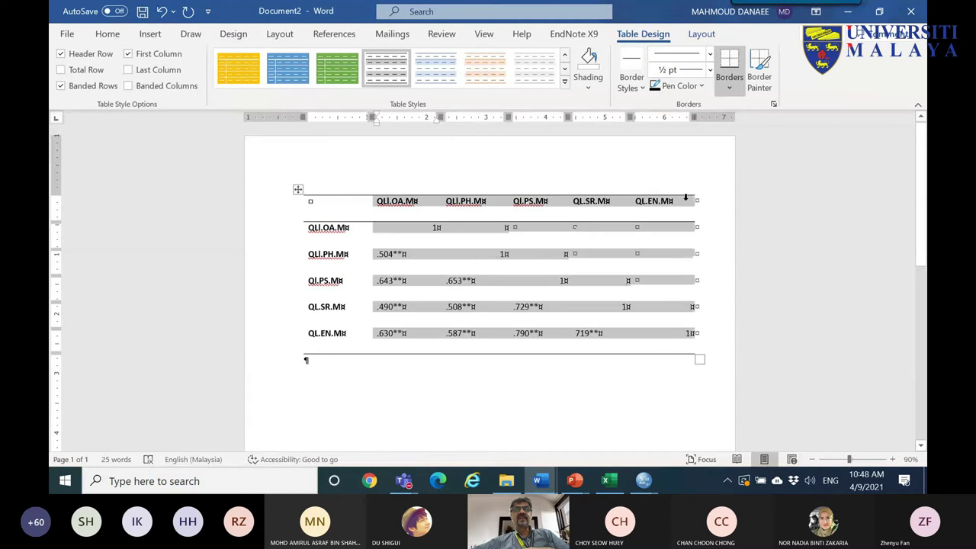
click(701, 34)
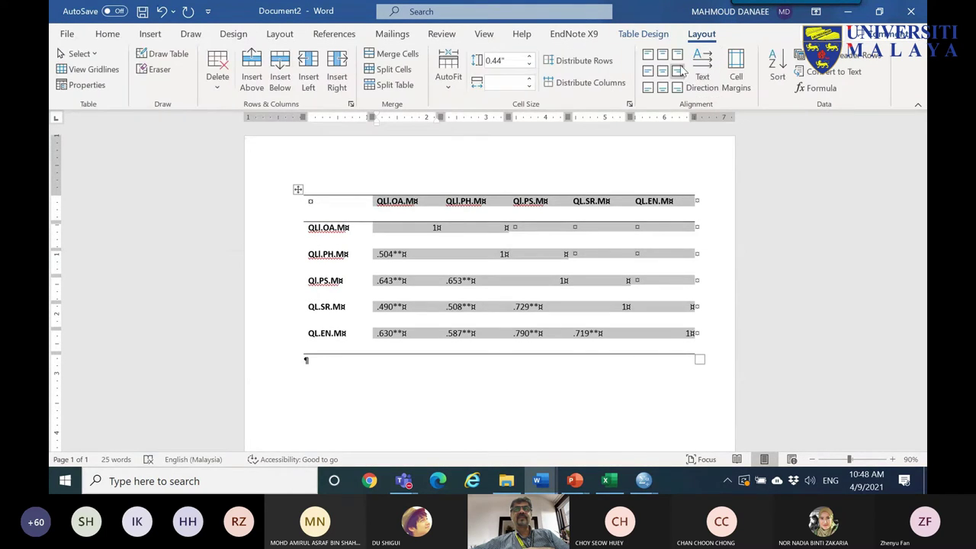
click(662, 70)
- Hide the formatting marks in the document
click(111, 35)
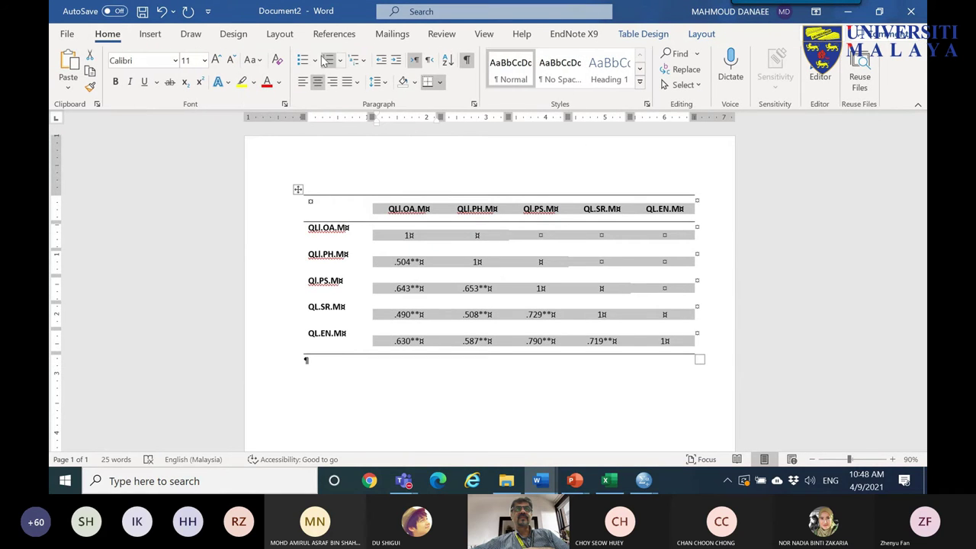
click(467, 59)
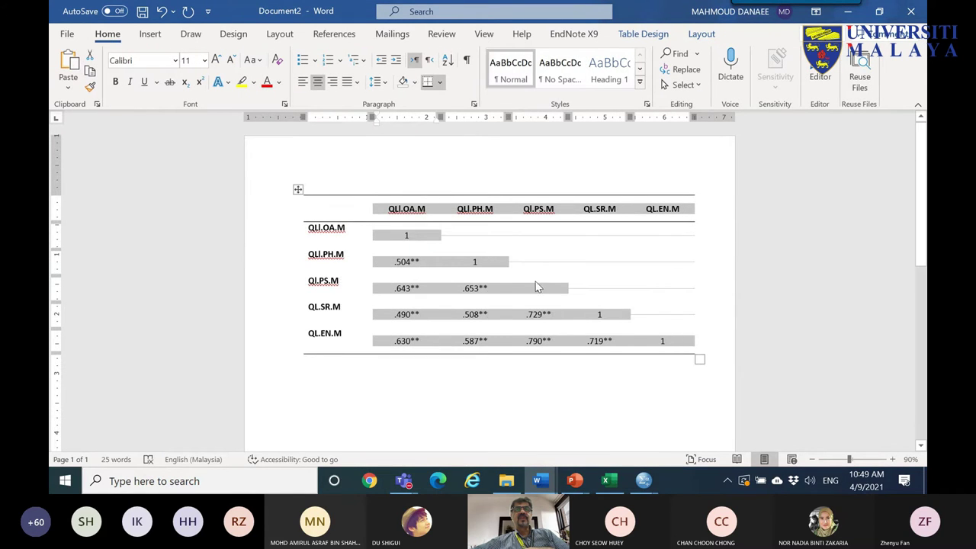
scroll(414, 259, down, 2)
click(417, 273)
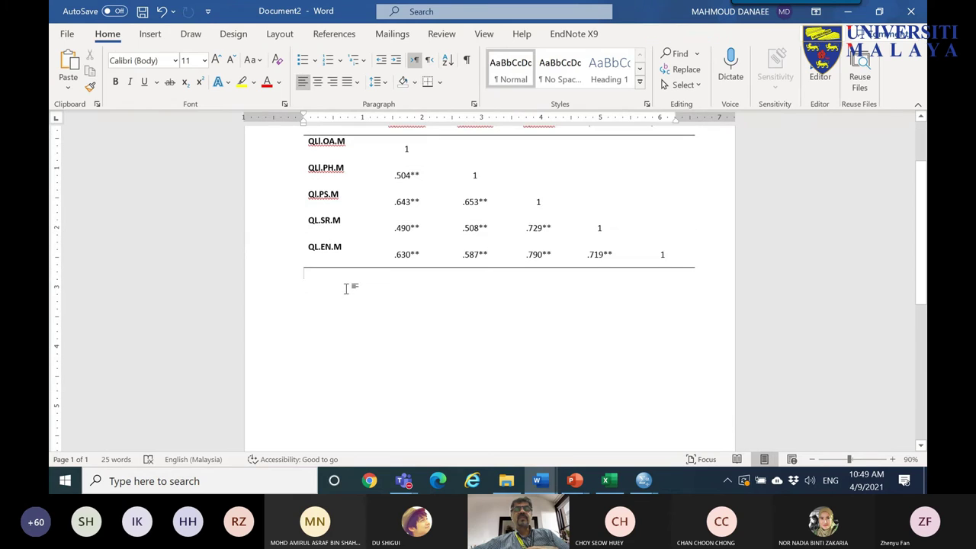
scroll(357, 309, up, 1)
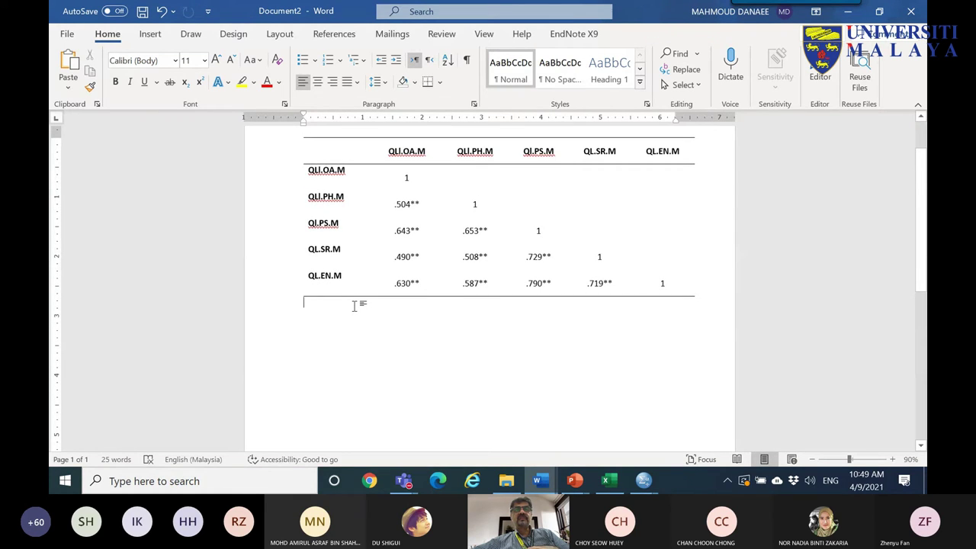
- Copy the significance note from cell C11 in Excel, paste it below the table in Document2, and enlarge the view to 140%
double_click(415, 283)
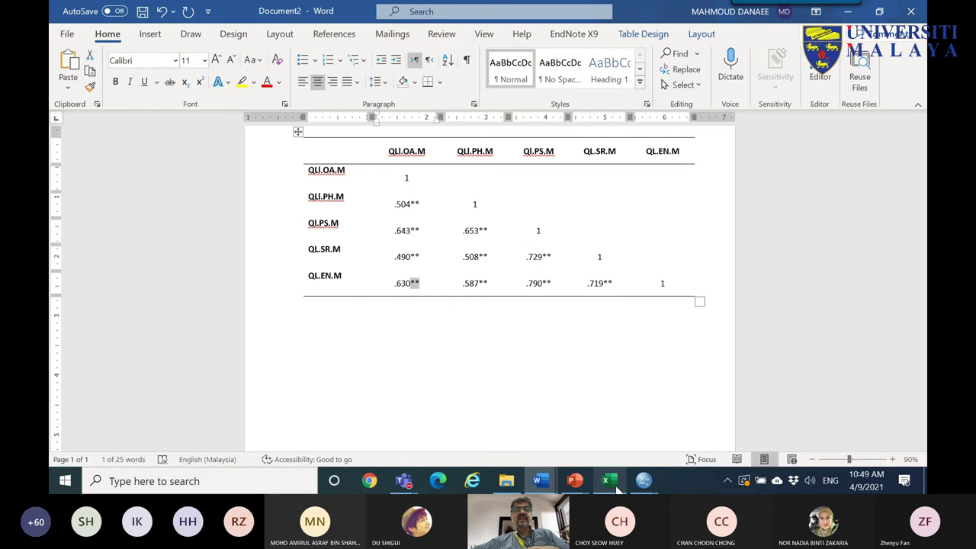
click(615, 484)
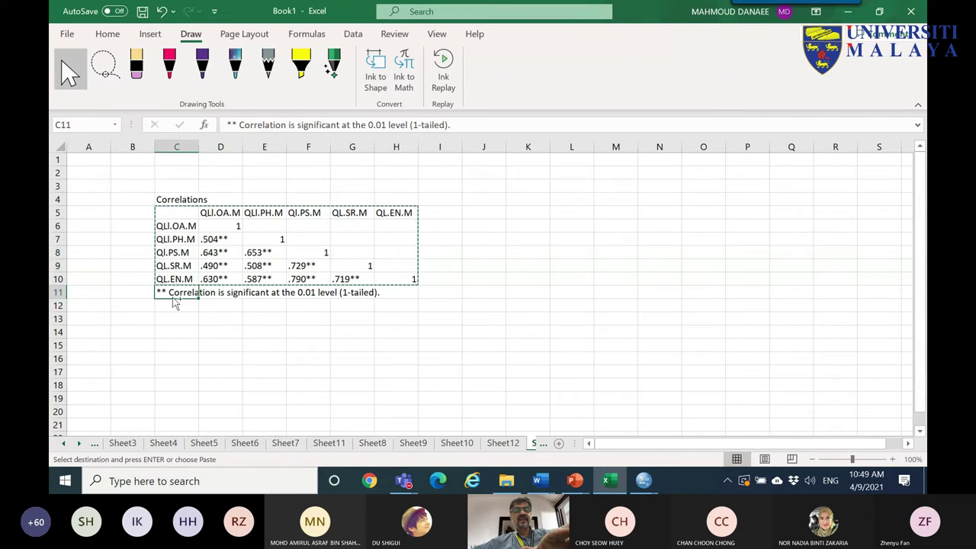
key(ctrl+c)
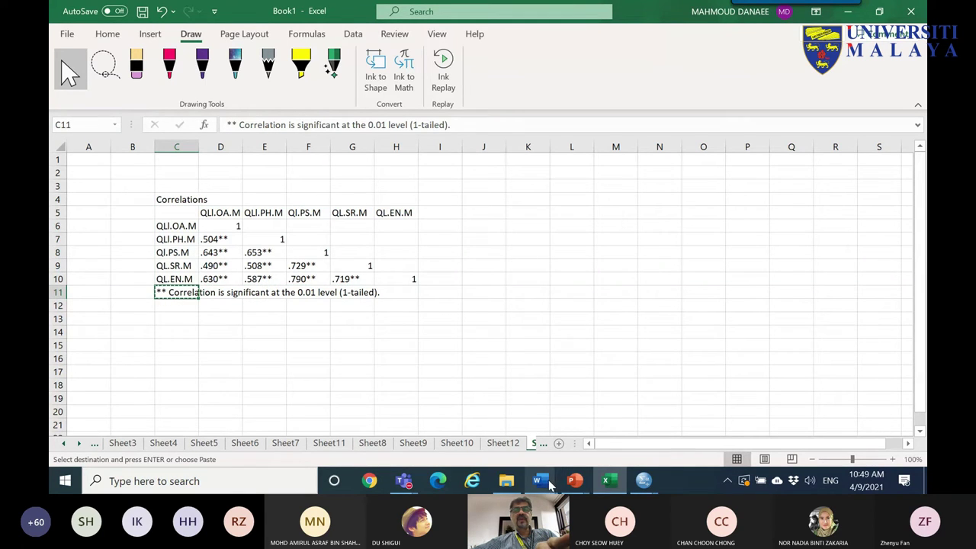
mouse_move(539, 480)
click(567, 437)
click(342, 310)
key(ctrl+v)
click(376, 385)
click(450, 423)
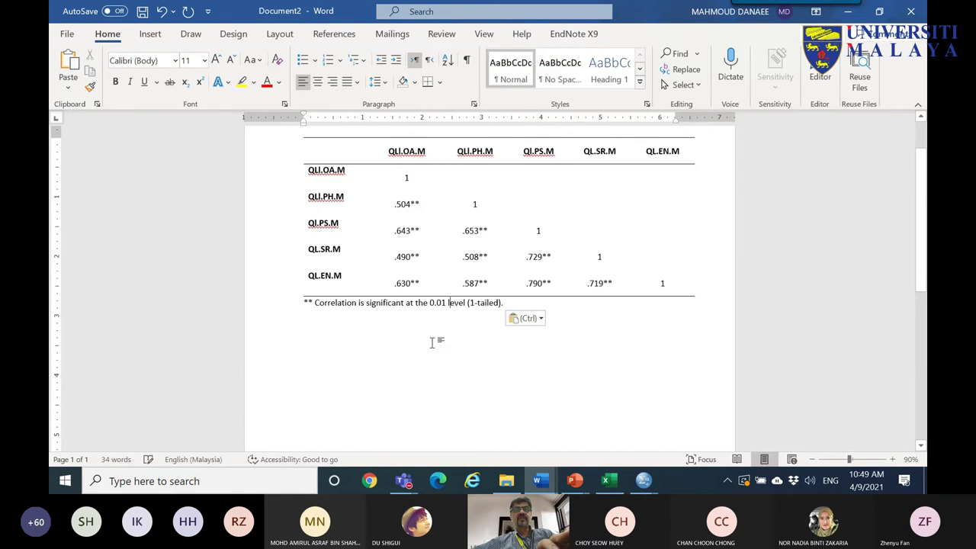
scroll(435, 340, up, 5)
scroll(497, 317, down, 2)
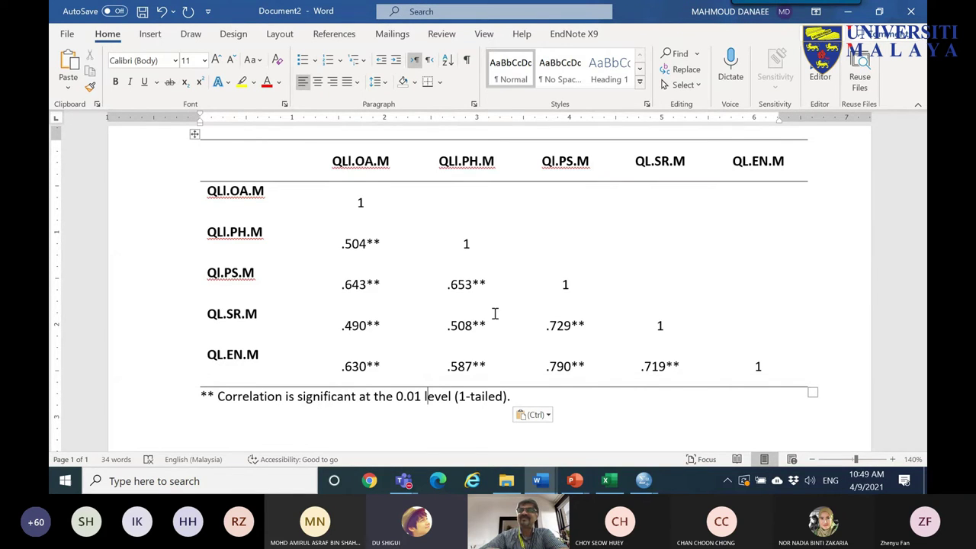
key(Escape)
- Draw a bell-shaped curve above a horizontal baseline with the red pen in the blank area below the table
scroll(369, 312, down, 10)
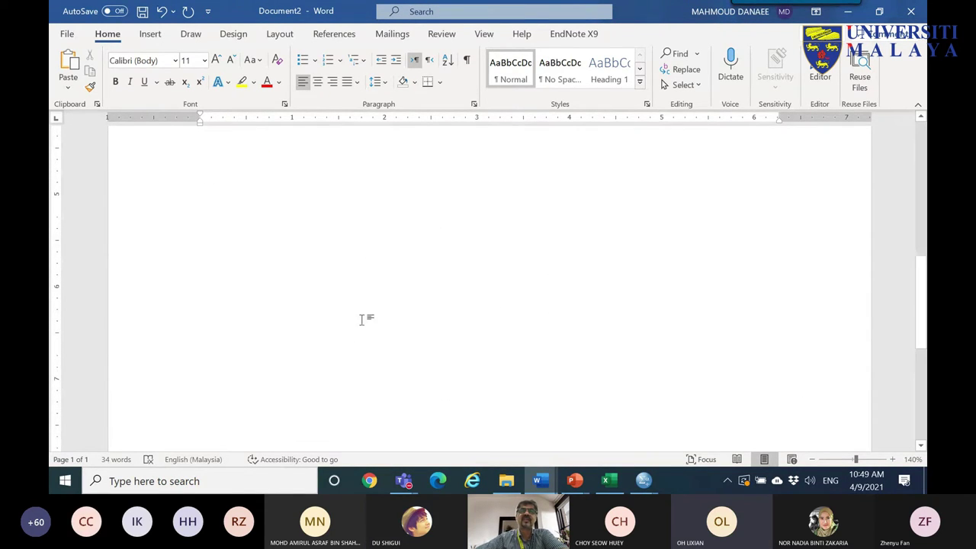
click(150, 35)
click(191, 35)
click(169, 65)
drag(240, 326, 433, 325)
mouse_move(224, 297)
mouse_down()
mouse_move(297, 280)
mouse_move(319, 233)
mouse_move(363, 214)
mouse_move(392, 234)
mouse_move(432, 296)
mouse_move(458, 308)
mouse_up()
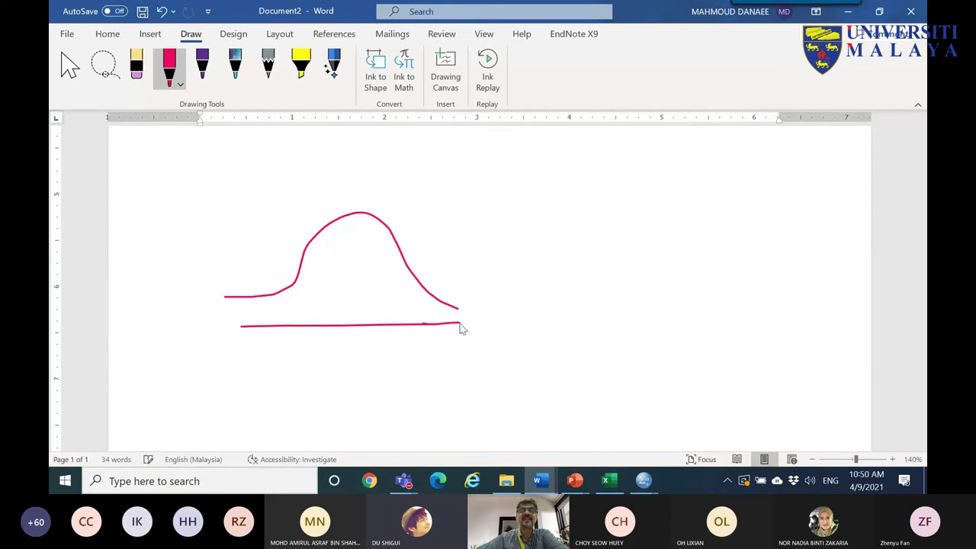
- Label the red curve "Age" and draw an overlapping purple bell curve with a baseline to the right of it
mouse_move(353, 213)
mouse_down()
mouse_move(351, 180)
mouse_move(335, 149)
mouse_move(344, 164)
mouse_move(335, 162)
mouse_move(365, 163)
mouse_move(366, 177)
mouse_move(392, 169)
mouse_up()
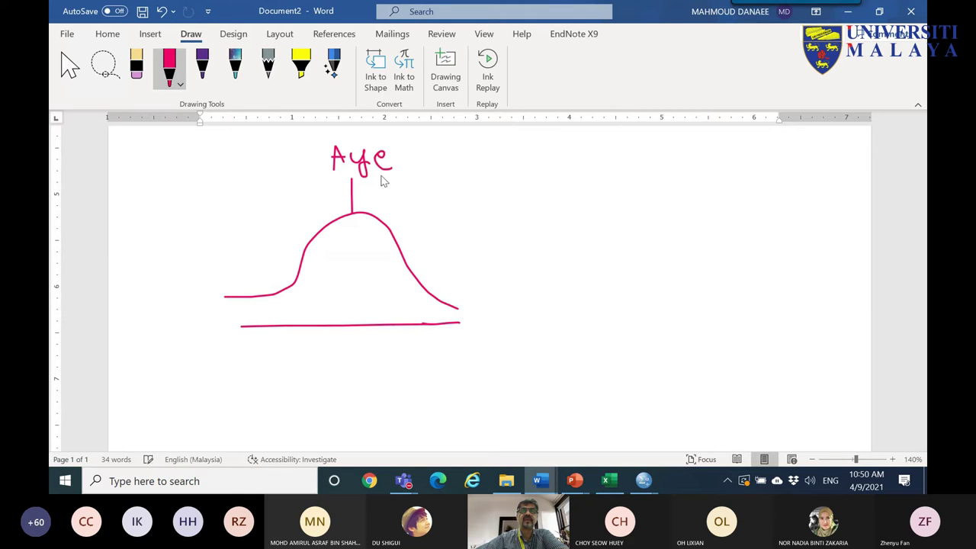
click(175, 80)
click(190, 199)
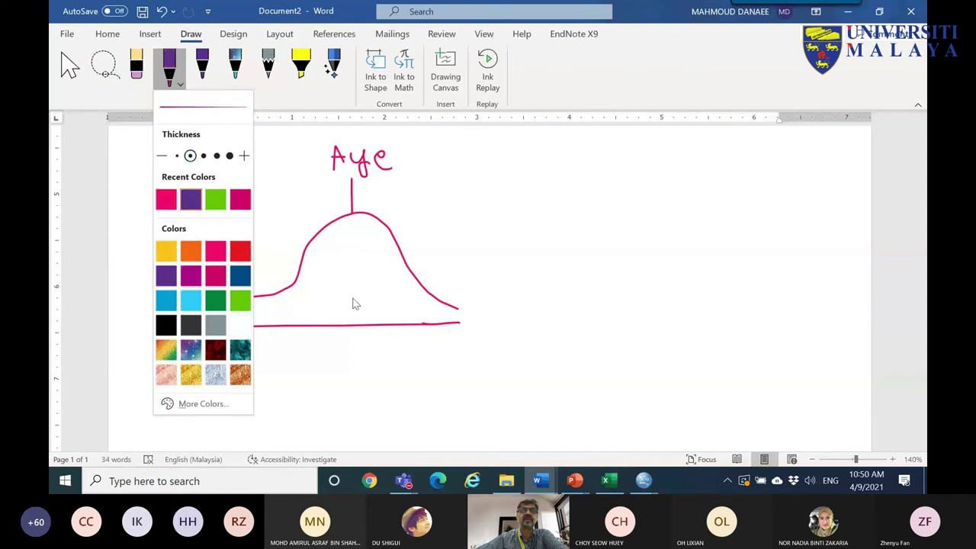
click(275, 310)
mouse_move(273, 311)
mouse_down()
mouse_move(325, 311)
mouse_move(380, 263)
mouse_move(412, 200)
mouse_move(477, 196)
mouse_move(525, 271)
mouse_move(593, 293)
mouse_up()
drag(453, 323, 618, 314)
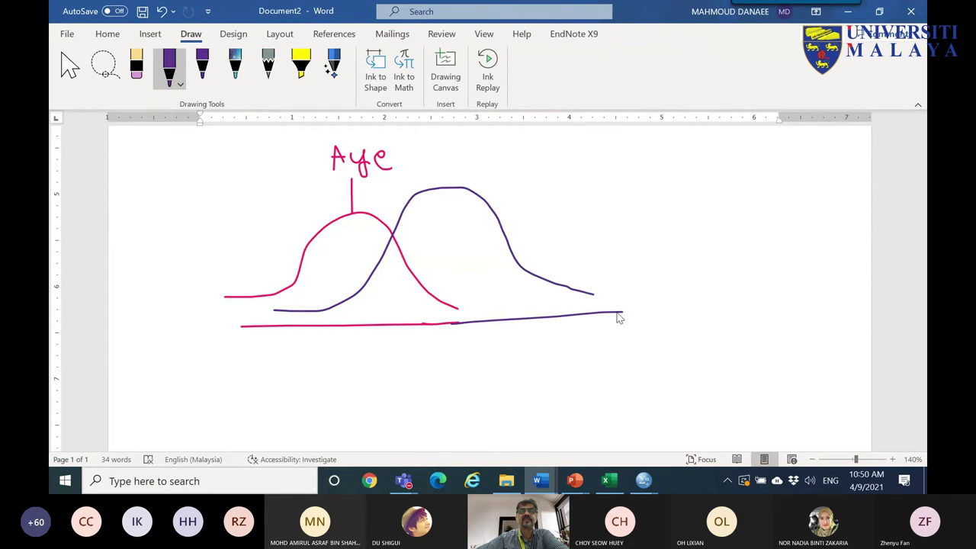
- Draw a purple double-headed arrow spanning the purple curve, label it "variance", and label the curve "BP"
drag(287, 317, 299, 362)
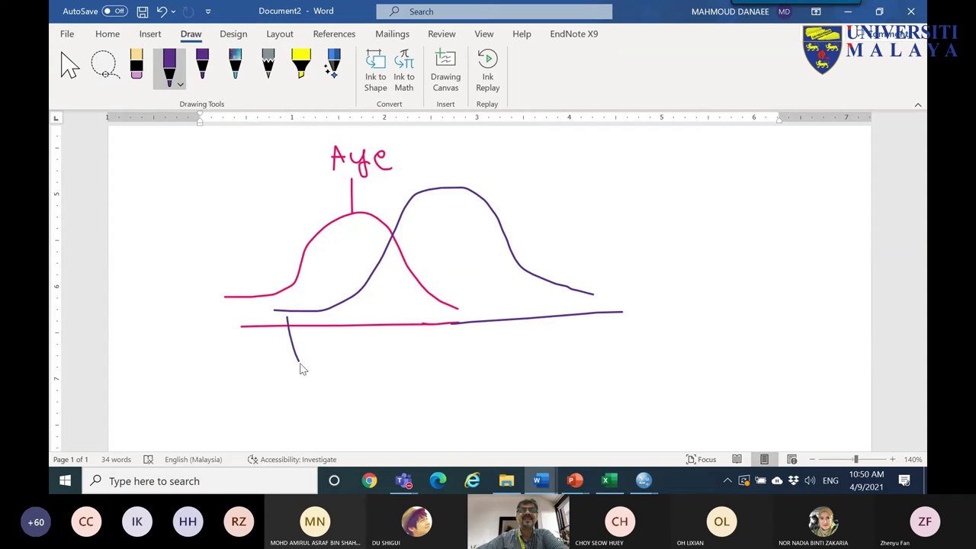
mouse_move(590, 293)
mouse_down()
mouse_move(589, 302)
mouse_move(508, 342)
mouse_move(309, 356)
mouse_up()
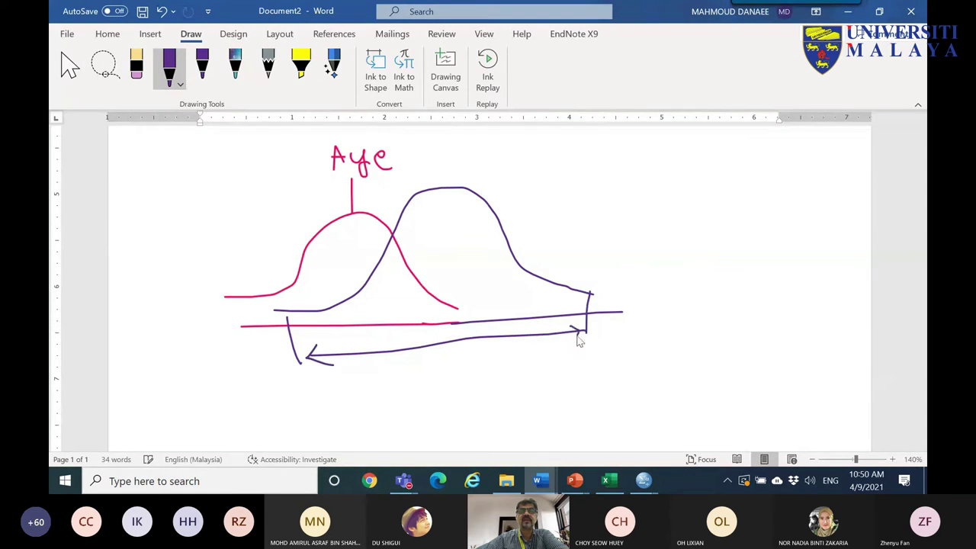
mouse_move(486, 338)
mouse_down()
mouse_move(544, 374)
mouse_move(568, 361)
mouse_move(595, 367)
mouse_move(590, 354)
mouse_move(653, 351)
mouse_up()
mouse_move(453, 186)
mouse_down()
mouse_move(502, 165)
mouse_move(523, 175)
mouse_move(538, 149)
mouse_move(523, 162)
mouse_up()
- Draw a red double-headed arrow spanning the base of the red curve and label it "Variance Ag" through a leader line
click(171, 84)
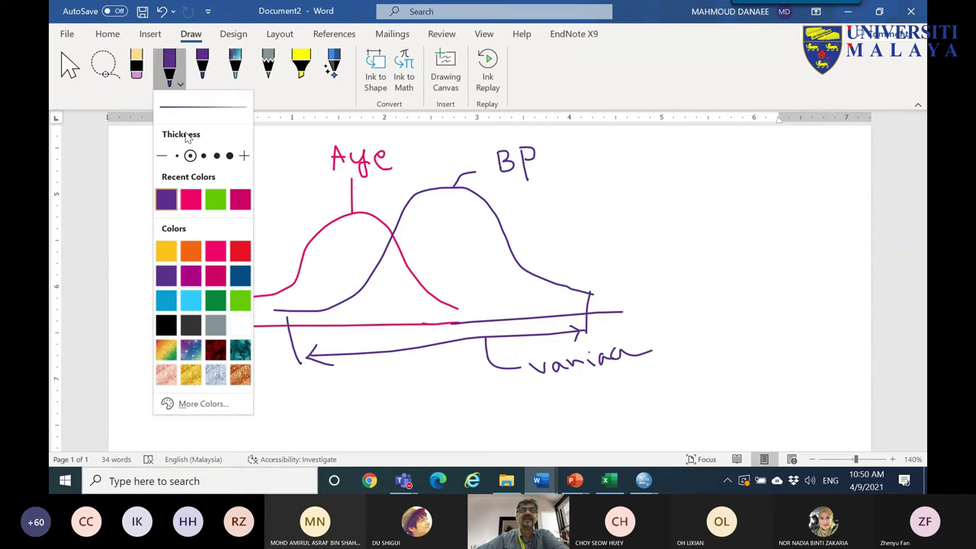
click(191, 199)
click(427, 315)
mouse_move(425, 309)
mouse_down()
mouse_move(252, 307)
mouse_move(252, 299)
mouse_move(275, 317)
mouse_up()
mouse_move(417, 305)
mouse_down()
mouse_move(362, 378)
mouse_move(255, 412)
mouse_up()
mouse_move(191, 412)
mouse_down()
mouse_move(216, 409)
mouse_move(232, 416)
mouse_move(231, 401)
mouse_move(272, 396)
mouse_up()
drag(234, 424, 227, 439)
mouse_move(228, 433)
mouse_down()
mouse_move(257, 427)
mouse_move(259, 435)
mouse_up()
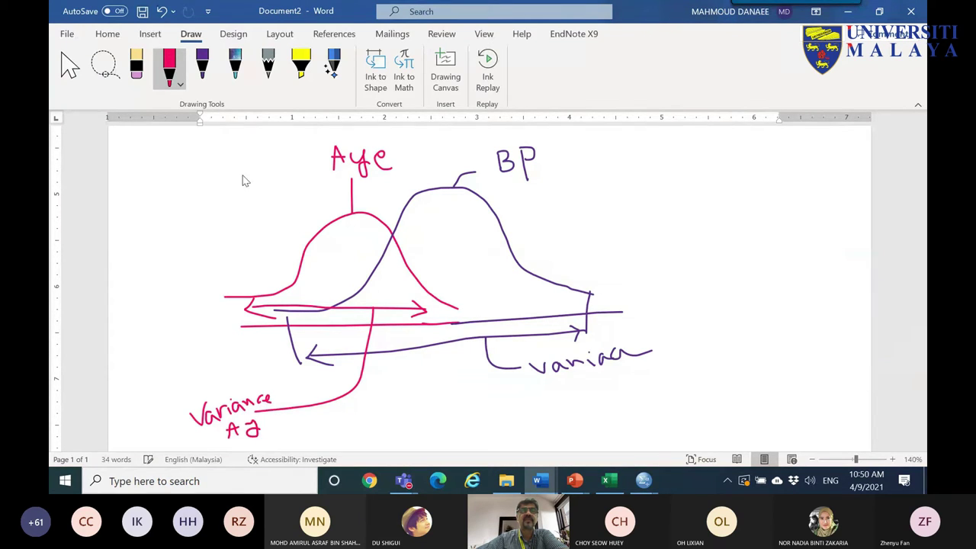
- Hatch the overlap of the two curves in green and draw a curved arrow leading from it up to the right
click(180, 83)
click(213, 201)
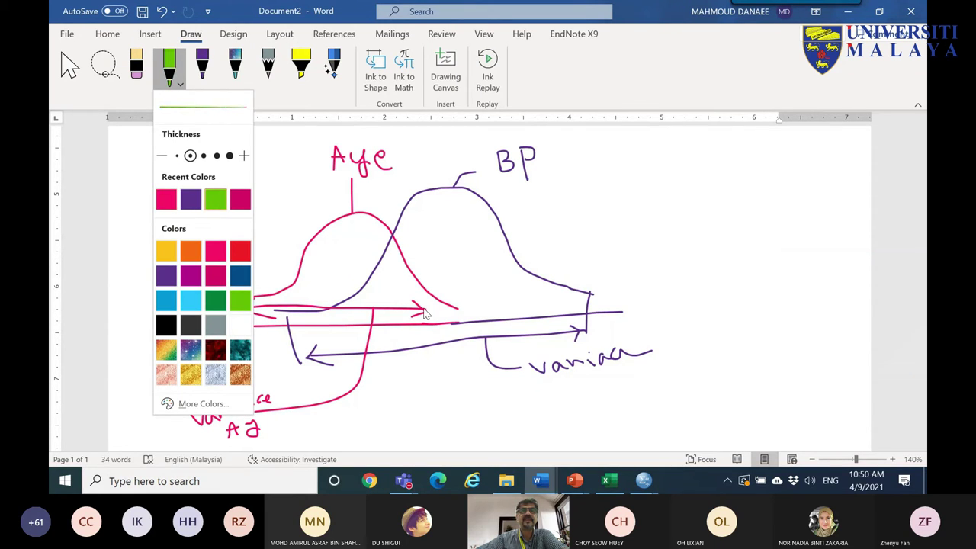
click(446, 312)
drag(418, 327, 428, 299)
mouse_move(387, 330)
mouse_down()
mouse_move(426, 299)
mouse_move(420, 293)
mouse_up()
drag(347, 328, 417, 281)
mouse_move(362, 305)
mouse_down()
mouse_move(403, 265)
mouse_move(399, 252)
mouse_up()
mouse_move(331, 335)
mouse_down()
mouse_move(358, 297)
mouse_move(326, 307)
mouse_up()
mouse_move(398, 290)
mouse_down()
mouse_move(446, 279)
mouse_move(578, 195)
mouse_move(587, 204)
mouse_move(572, 214)
mouse_up()
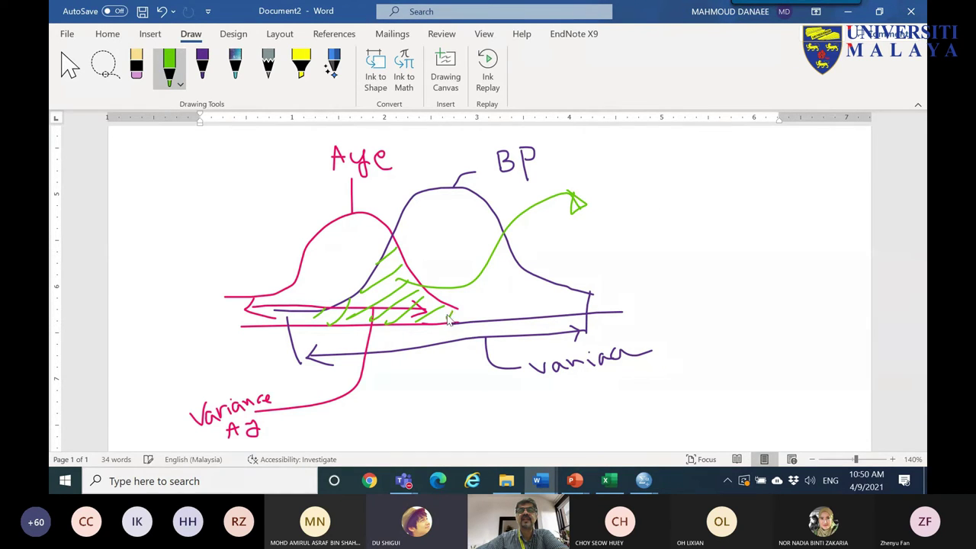
- Mark the overlap's width with a green double-headed arrow, write "Covariance" at the curved arrow's tip, and circle the Age and BP labels
mouse_move(446, 333)
mouse_down()
mouse_move(334, 339)
mouse_move(343, 346)
mouse_up()
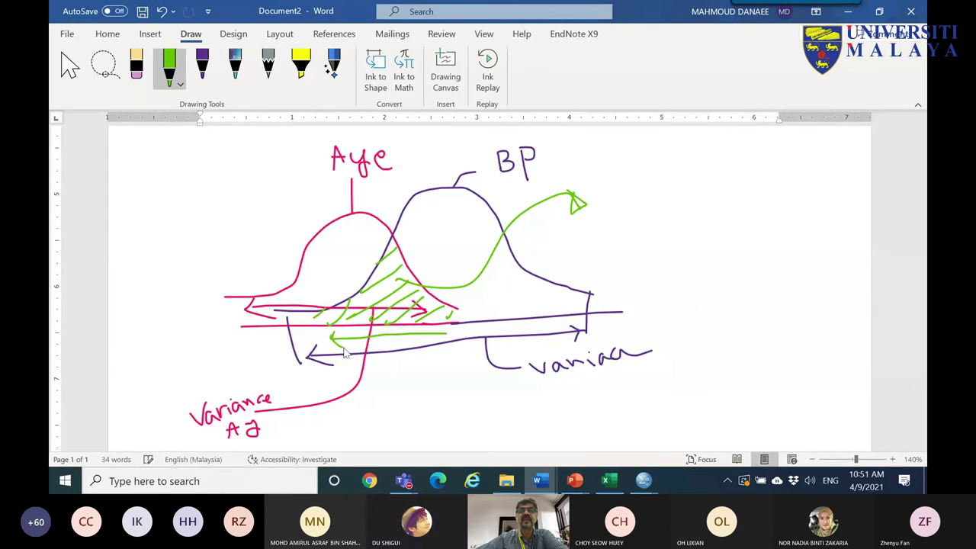
drag(436, 330, 438, 341)
mouse_move(619, 178)
mouse_down()
mouse_move(593, 208)
mouse_move(621, 196)
mouse_move(638, 202)
mouse_move(645, 178)
mouse_move(649, 196)
mouse_move(664, 184)
mouse_move(665, 195)
mouse_move(678, 177)
mouse_move(681, 190)
mouse_move(707, 193)
mouse_move(713, 181)
mouse_move(749, 193)
mouse_move(760, 183)
mouse_move(797, 199)
mouse_move(641, 201)
mouse_move(613, 224)
mouse_move(598, 216)
mouse_move(643, 209)
mouse_up()
mouse_move(548, 180)
mouse_down()
mouse_move(490, 157)
mouse_move(549, 164)
mouse_up()
mouse_move(387, 177)
mouse_down()
mouse_move(389, 156)
mouse_move(389, 175)
mouse_up()
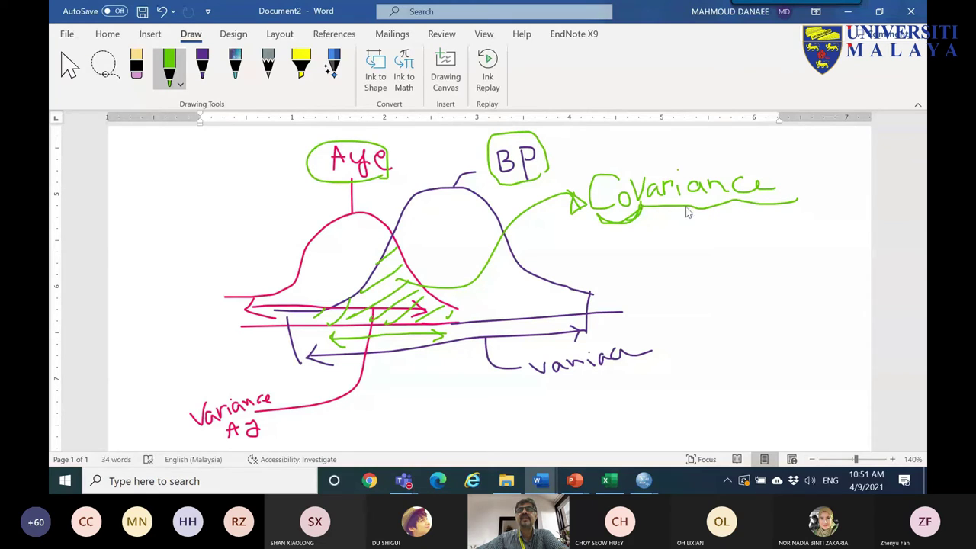
- Draw green arrows from the overlap and from "Covariance" to a new note reading "Unstandardized correl"
mouse_move(412, 328)
mouse_down()
mouse_move(502, 428)
mouse_move(663, 296)
mouse_move(649, 272)
mouse_move(649, 290)
mouse_move(654, 279)
mouse_up()
mouse_move(700, 238)
mouse_down()
mouse_move(708, 251)
mouse_move(715, 240)
mouse_up()
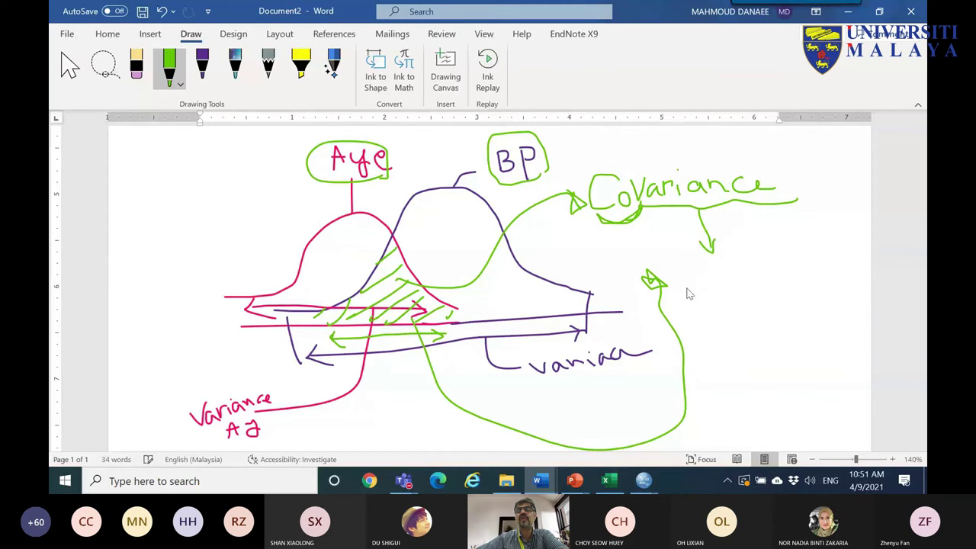
mouse_move(676, 273)
mouse_down()
mouse_move(686, 289)
mouse_move(697, 279)
mouse_move(706, 290)
mouse_up()
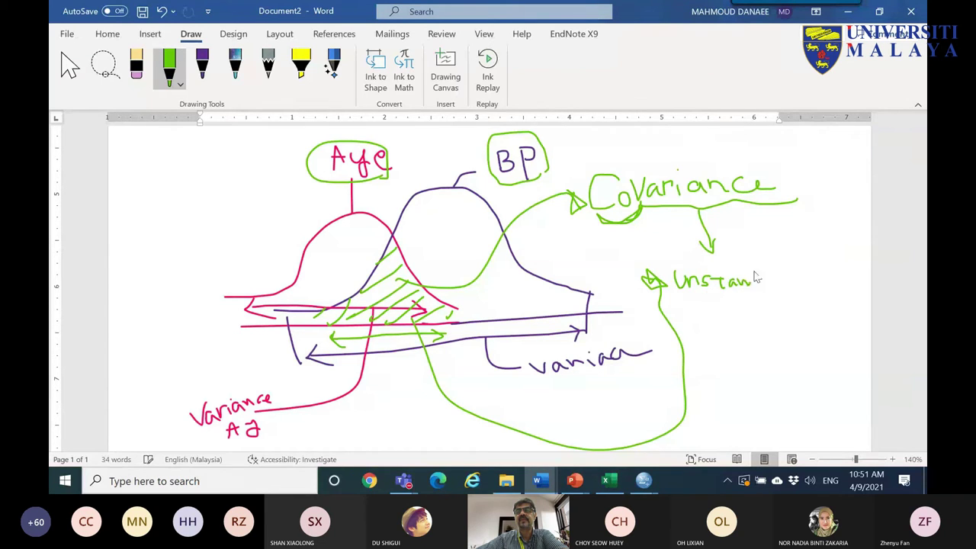
mouse_move(763, 283)
mouse_down()
mouse_move(790, 271)
mouse_move(805, 285)
mouse_move(802, 276)
mouse_move(839, 283)
mouse_up()
mouse_move(729, 313)
mouse_down()
mouse_move(780, 307)
mouse_move(823, 303)
mouse_up()
mouse_move(388, 319)
mouse_down()
mouse_move(410, 409)
mouse_move(473, 419)
mouse_up()
- Write the covariance numerator Σ(xi − x̄)(yi − ȳ) in green in the blank area below the curves
scroll(430, 340, down, 4)
mouse_move(257, 226)
mouse_down()
mouse_move(284, 253)
mouse_move(303, 253)
mouse_up()
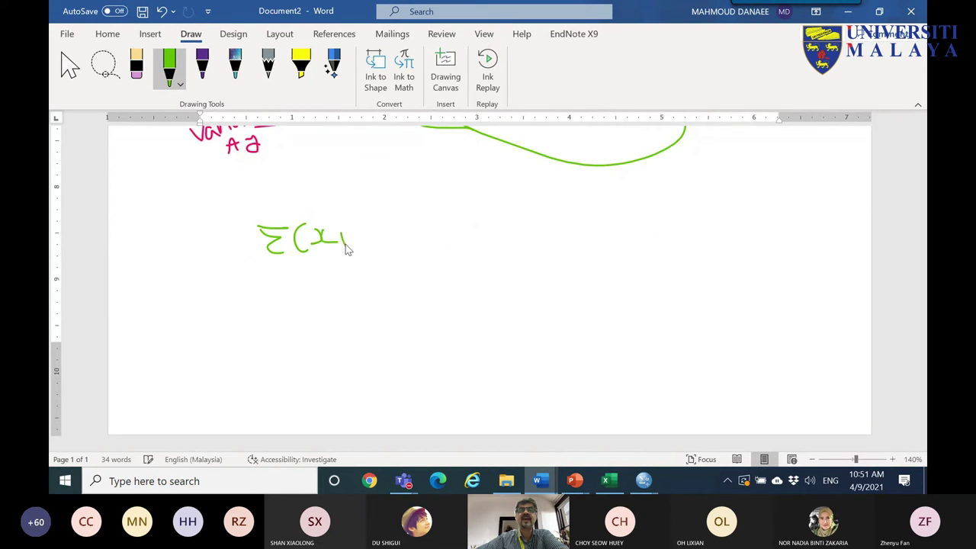
drag(350, 240, 389, 246)
drag(387, 226, 372, 247)
mouse_move(359, 203)
mouse_down()
mouse_move(384, 202)
mouse_move(403, 256)
mouse_up()
mouse_move(428, 218)
mouse_down()
mouse_move(425, 241)
mouse_move(452, 242)
mouse_up()
mouse_move(458, 223)
mouse_down()
mouse_move(449, 255)
mouse_move(467, 244)
mouse_up()
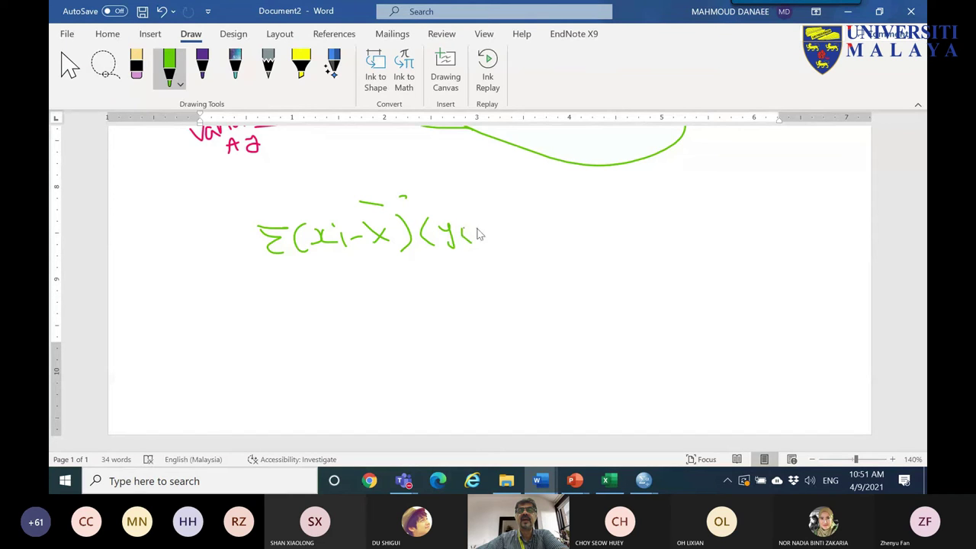
drag(473, 238, 489, 237)
mouse_move(500, 218)
mouse_down()
mouse_move(517, 250)
mouse_move(509, 212)
mouse_move(532, 244)
mouse_up()
- Complete the covariance formula by dividing it by n − 1 and writing "Cov =" in front
drag(270, 273, 502, 269)
mouse_move(373, 287)
mouse_down()
mouse_move(391, 304)
mouse_move(416, 300)
mouse_up()
drag(425, 295, 432, 306)
drag(232, 267, 203, 268)
mouse_move(130, 257)
mouse_down()
mouse_move(114, 263)
mouse_move(128, 279)
mouse_up()
mouse_move(140, 265)
mouse_down()
mouse_move(134, 276)
mouse_move(142, 268)
mouse_up()
mouse_move(148, 262)
mouse_down()
mouse_move(156, 279)
mouse_move(159, 263)
mouse_up()
- Add a long fraction bar under the covariance formula with √var x * √var x below it and an equals sign after it
drag(247, 327, 595, 322)
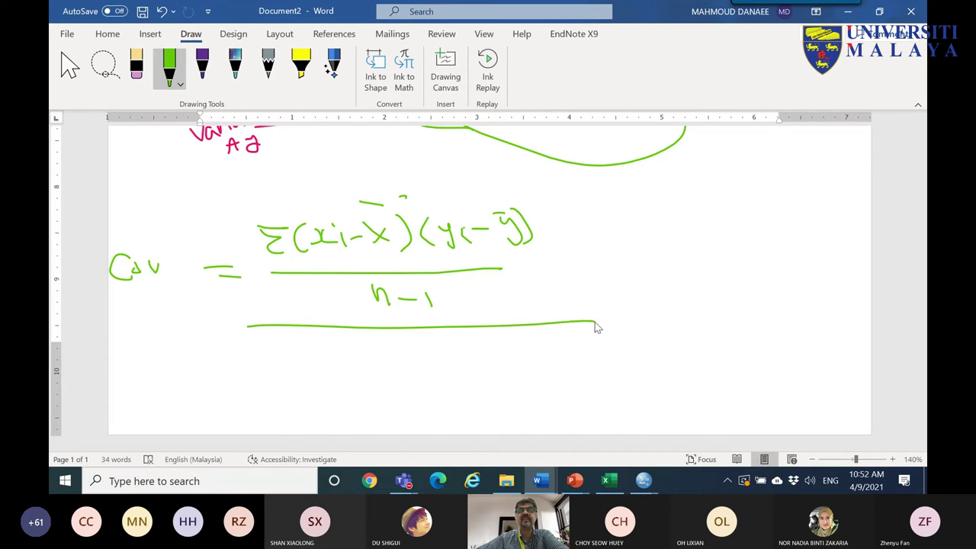
drag(278, 402, 279, 343)
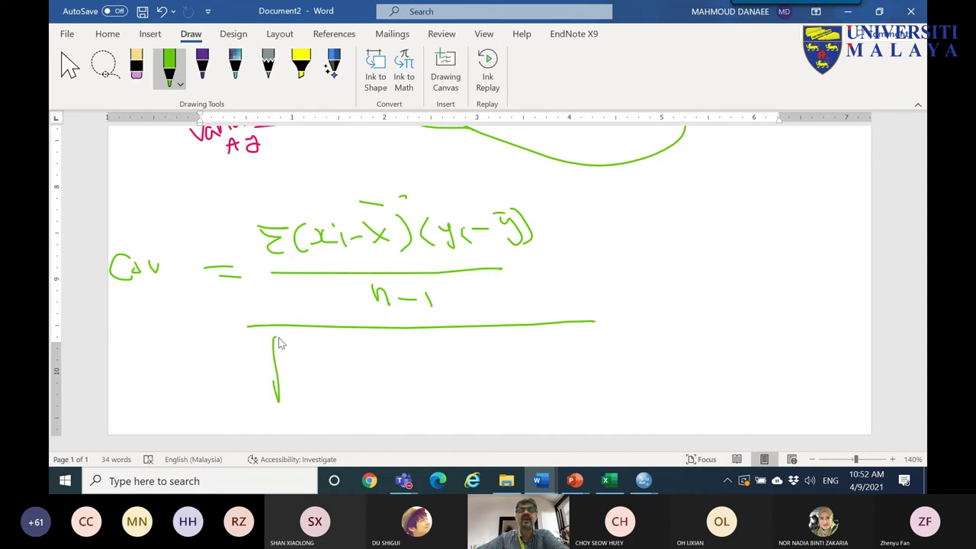
mouse_move(319, 374)
mouse_down()
mouse_move(309, 382)
mouse_move(324, 385)
mouse_move(328, 371)
mouse_up()
mouse_move(404, 381)
mouse_down()
mouse_move(413, 393)
mouse_move(478, 335)
mouse_move(461, 366)
mouse_move(503, 372)
mouse_up()
drag(597, 315, 607, 315)
mouse_move(599, 319)
mouse_down()
mouse_move(627, 296)
mouse_move(643, 304)
mouse_move(630, 311)
mouse_move(641, 337)
mouse_up()
drag(594, 291, 643, 297)
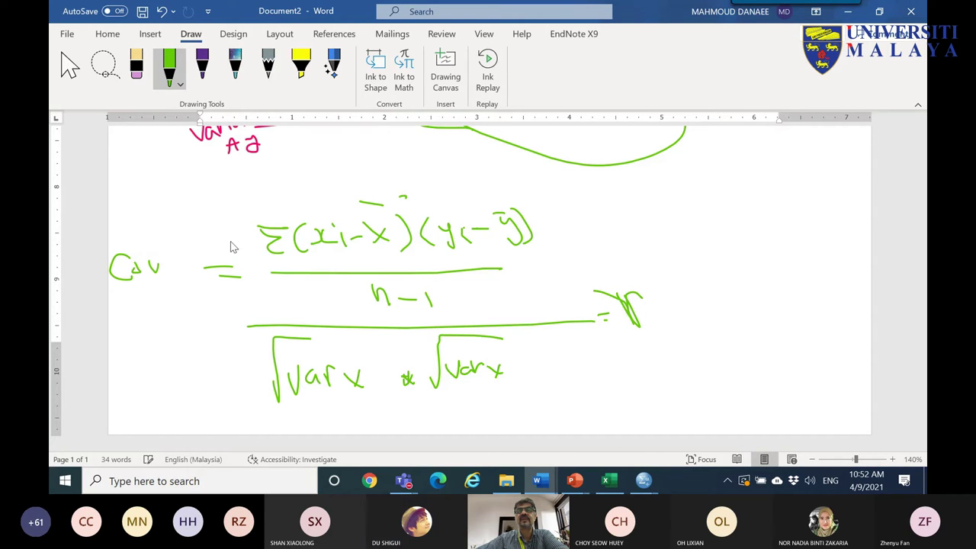
click(70, 67)
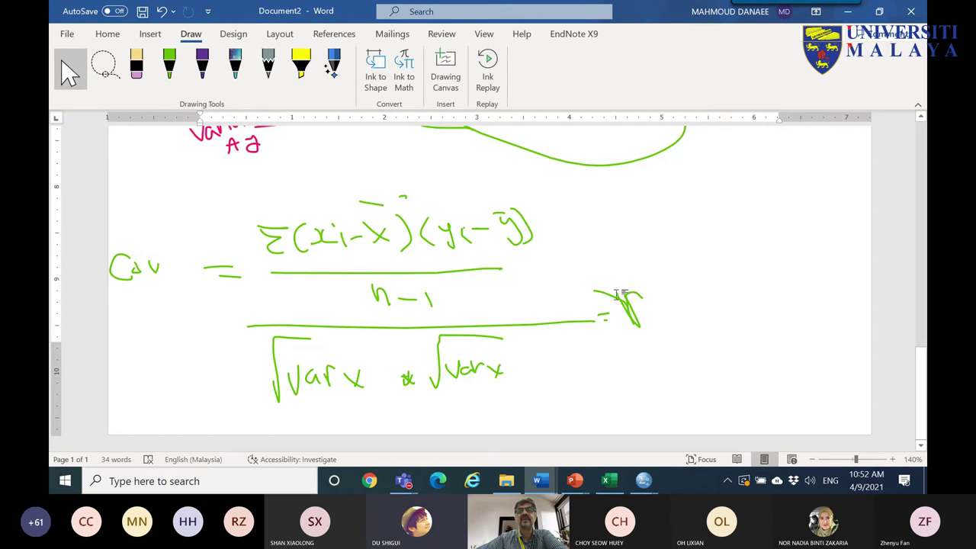
scroll(581, 275, up, 10)
click(137, 76)
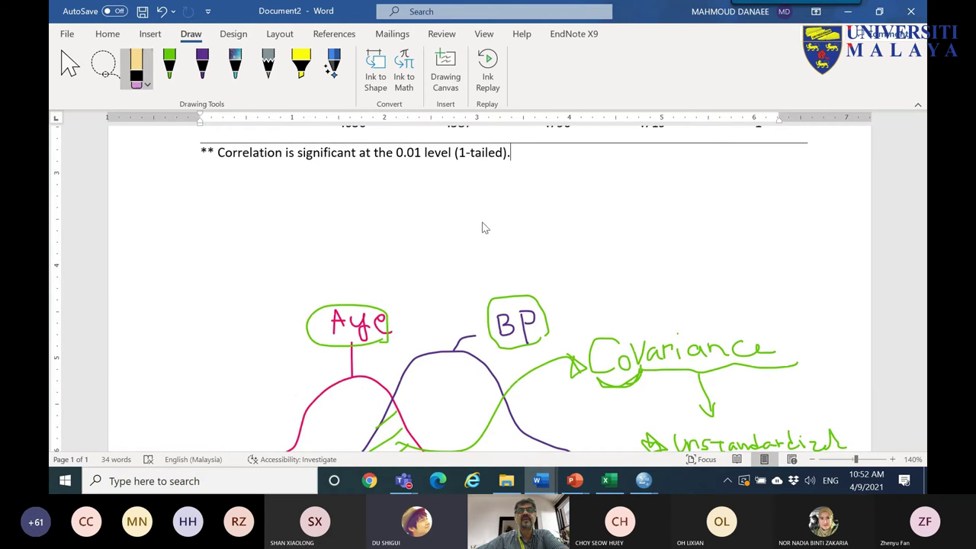
scroll(482, 222, down, 10)
key(ctrl+z)
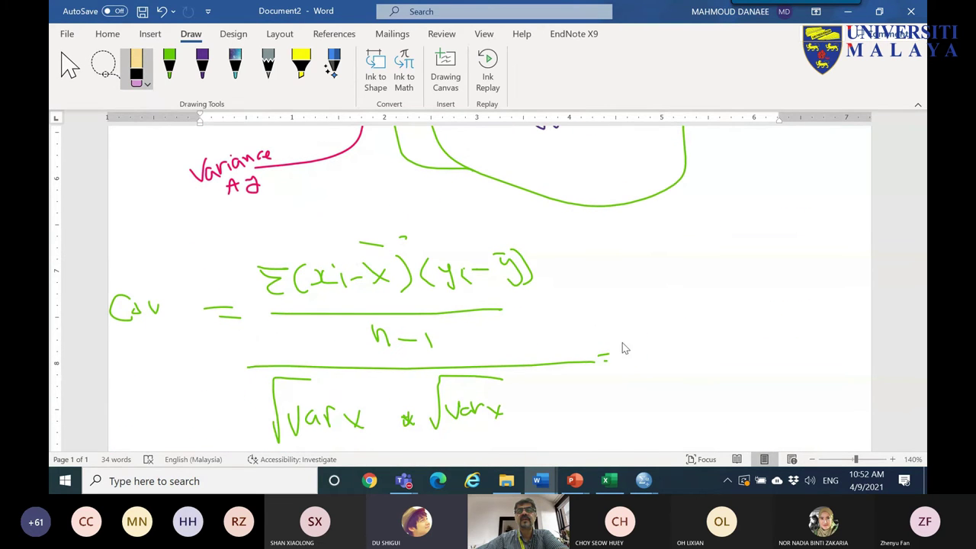
- Write an "r" in purple after the equals sign and underline it twice
click(203, 76)
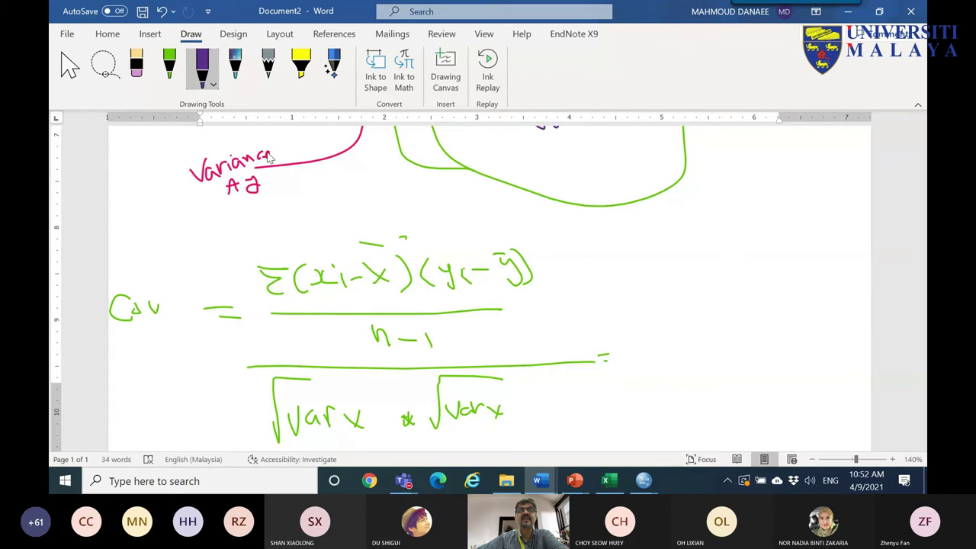
mouse_move(630, 335)
mouse_down()
mouse_move(633, 372)
mouse_move(645, 345)
mouse_up()
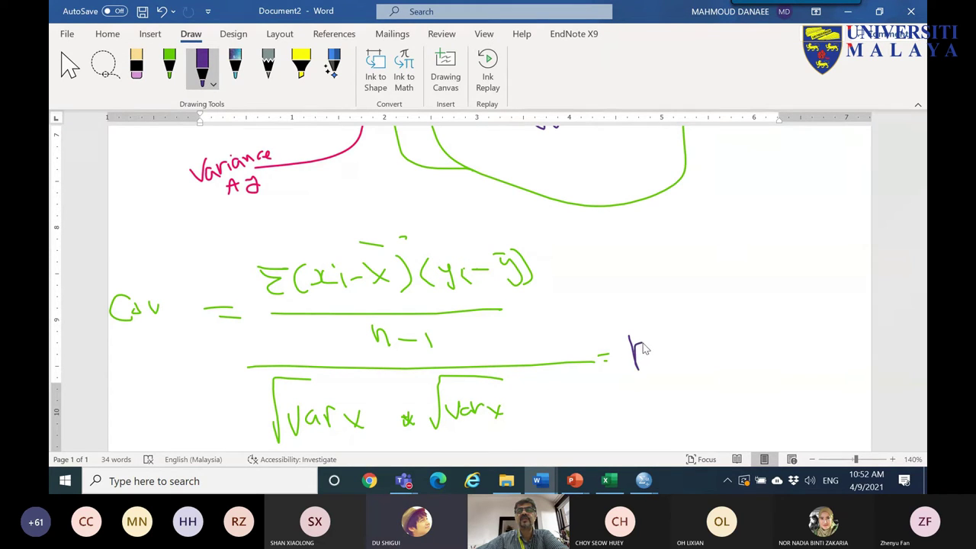
drag(628, 380, 653, 384)
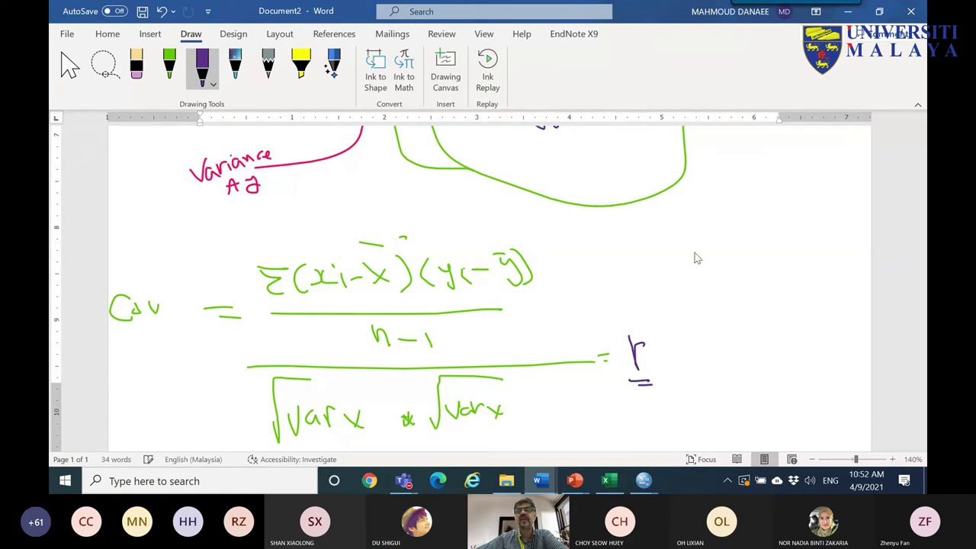
- Write the range −1 < r < +1 in purple above the r, underline it with a wavy line, and circle the +1
drag(743, 255, 771, 272)
drag(661, 238, 662, 270)
drag(559, 267, 583, 267)
drag(766, 263, 805, 261)
mouse_move(789, 250)
mouse_down()
mouse_move(787, 273)
mouse_move(821, 259)
mouse_move(641, 300)
mouse_move(587, 298)
mouse_up()
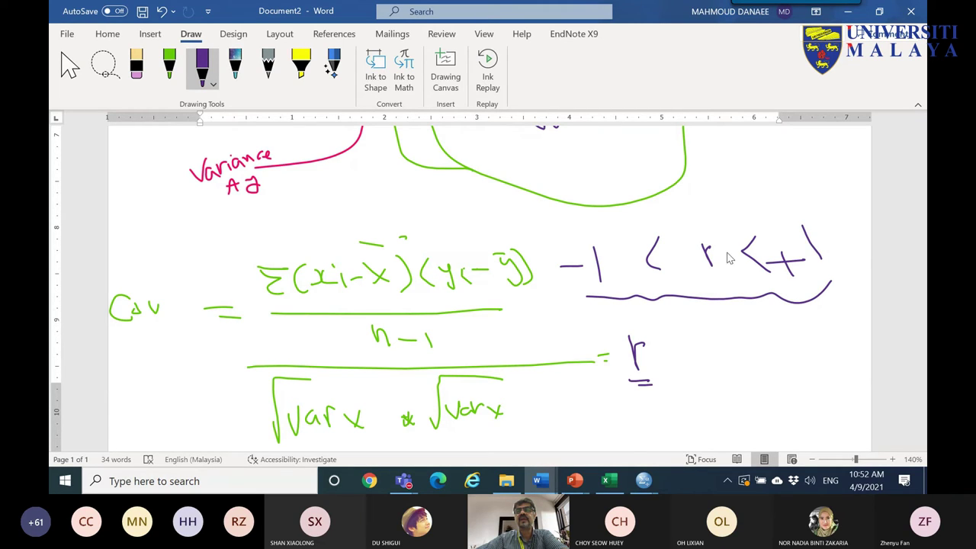
mouse_move(834, 282)
mouse_down()
mouse_move(766, 245)
mouse_move(818, 218)
mouse_move(841, 280)
mouse_up()
- Draw a small purple bell curve with a baseline above the range expression
scroll(569, 270, up, 5)
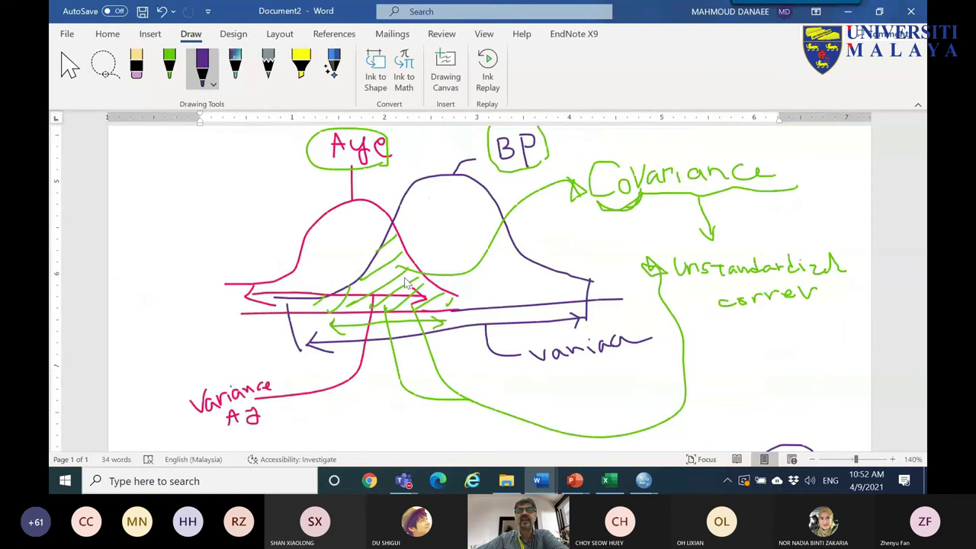
scroll(572, 358, down, 4)
drag(839, 230, 721, 234)
mouse_move(839, 220)
mouse_down()
mouse_move(753, 191)
mouse_move(714, 223)
mouse_up()
- Change the second pen to red and trace a matching curve over the small purple bell curve
click(149, 83)
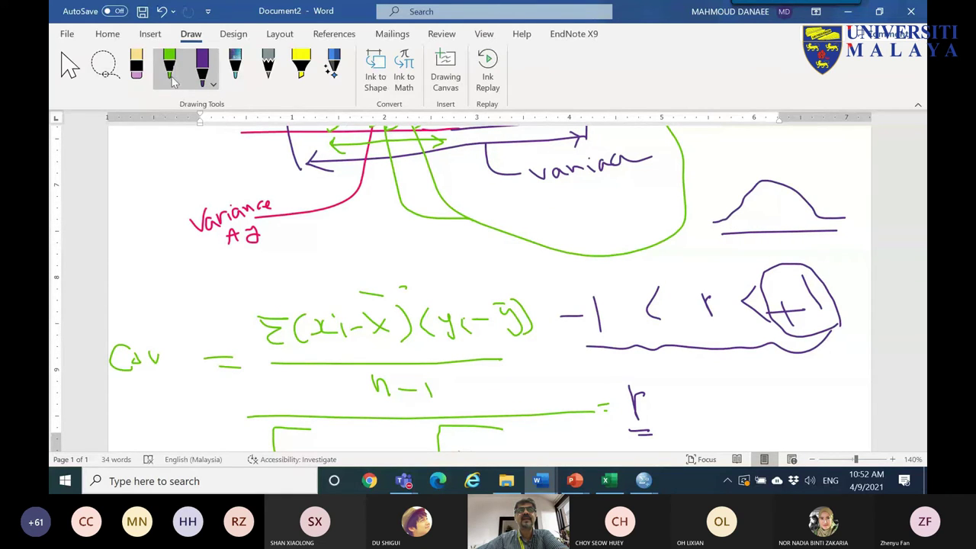
click(205, 76)
click(204, 76)
click(223, 200)
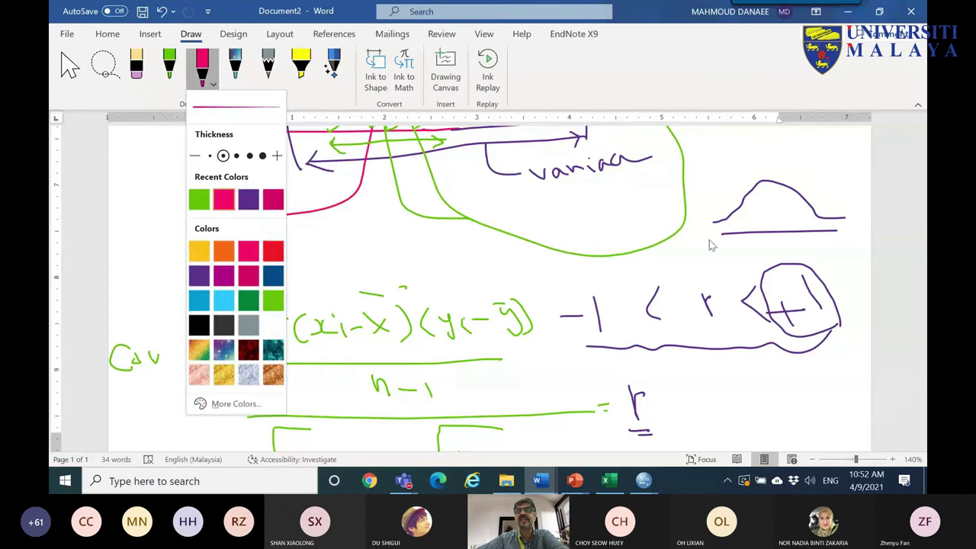
drag(711, 227, 722, 224)
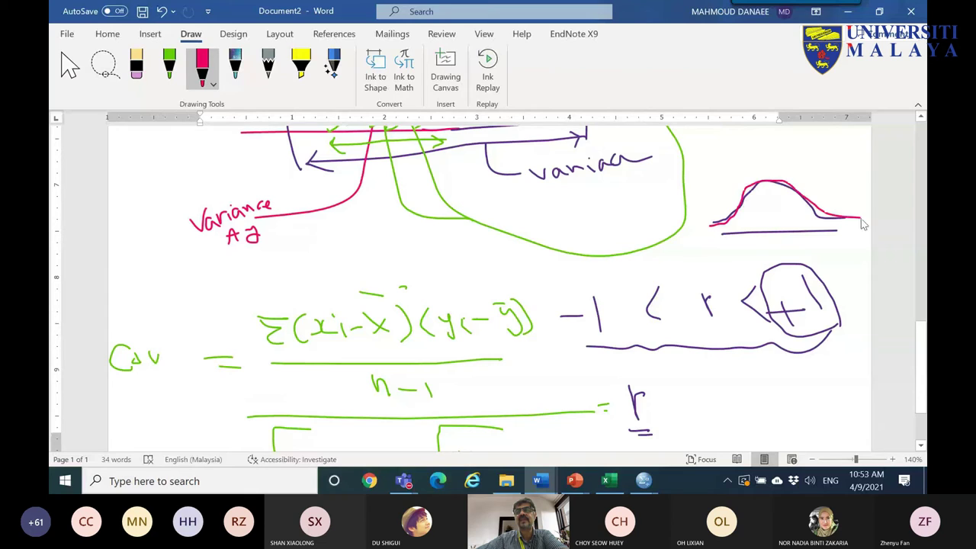
- Label both small overlapping curves in red and draw a double-headed arrow across their shared width
drag(792, 197, 839, 172)
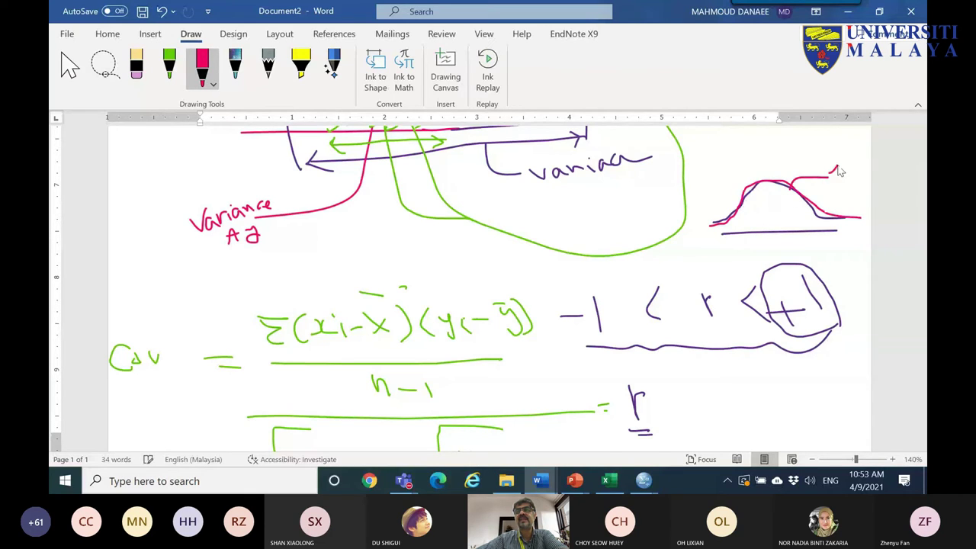
drag(763, 181, 736, 166)
drag(715, 157, 717, 168)
drag(725, 224, 811, 224)
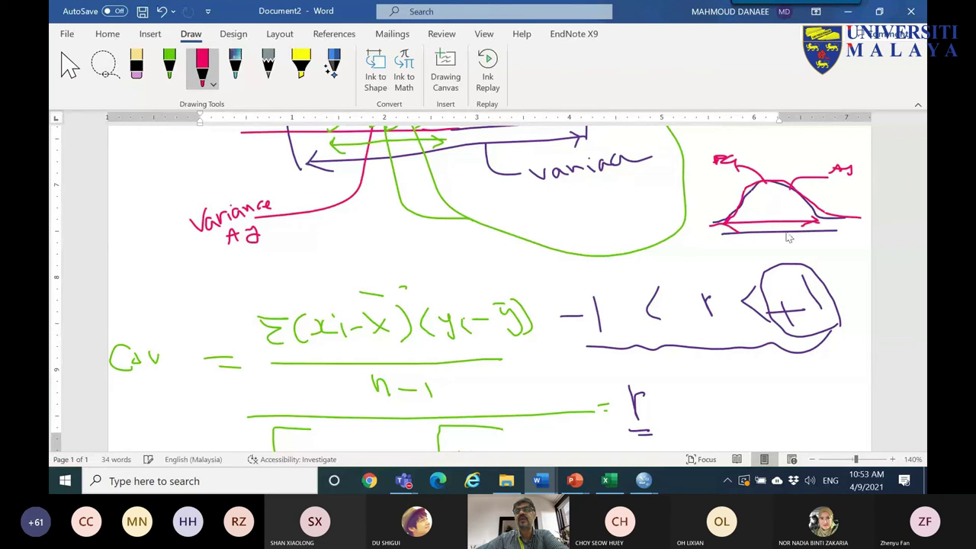
- Circle the formula's numerator and denominator in red, then circle the +1 and underline the minus sign in the r range
mouse_move(533, 351)
mouse_down()
mouse_move(331, 353)
mouse_move(260, 319)
mouse_move(304, 295)
mouse_move(507, 318)
mouse_move(511, 345)
mouse_up()
scroll(408, 366, down, 3)
mouse_move(254, 348)
mouse_down()
mouse_move(509, 352)
mouse_move(268, 412)
mouse_move(397, 340)
mouse_up()
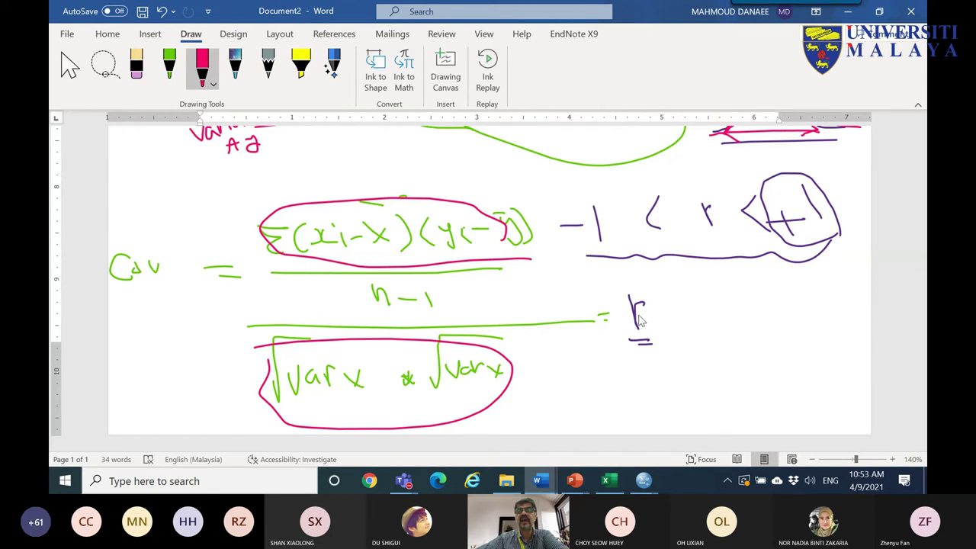
mouse_move(833, 229)
mouse_down()
mouse_move(776, 198)
mouse_move(848, 189)
mouse_move(847, 225)
mouse_move(801, 225)
mouse_up()
drag(560, 242, 581, 242)
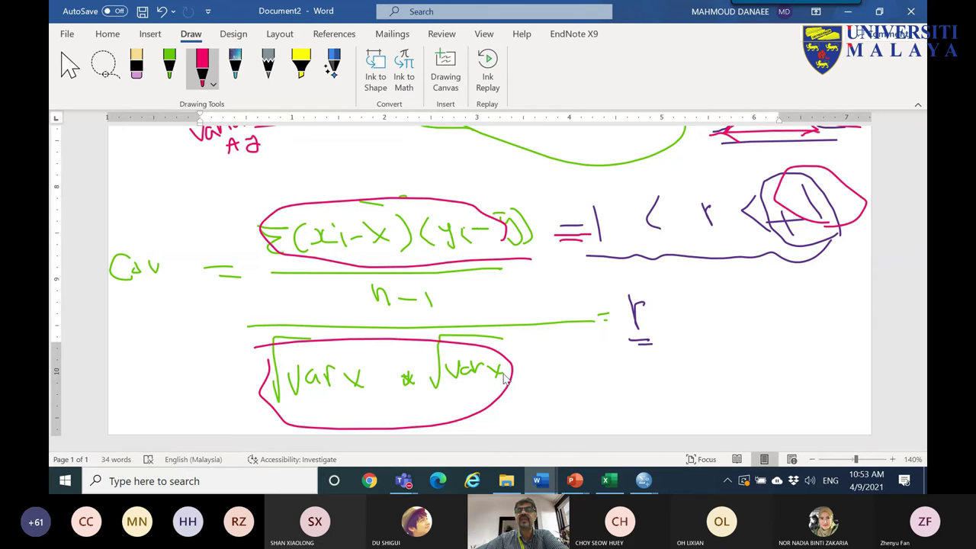
- Switch to Chrome, search Google for "correlation coefficient" and show the image results
click(369, 481)
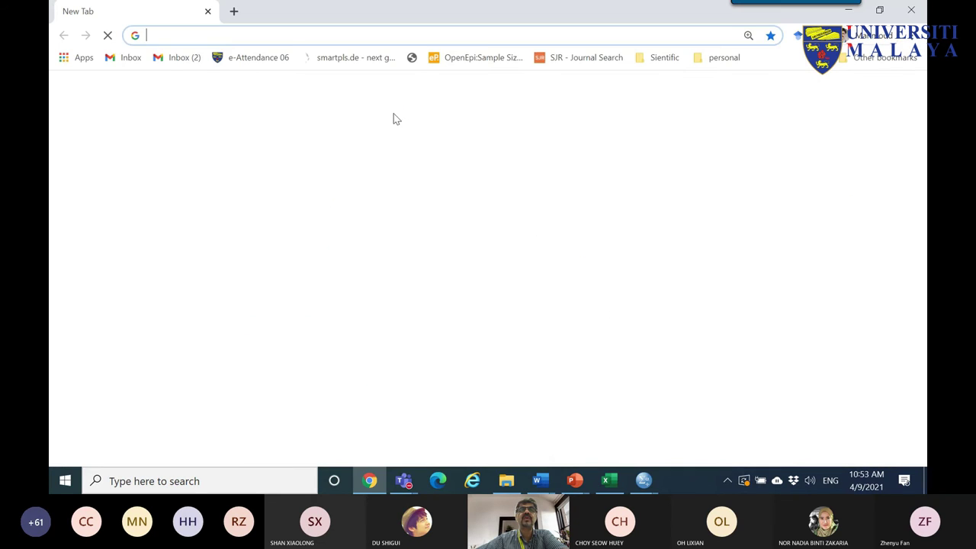
click(246, 38)
text(c)
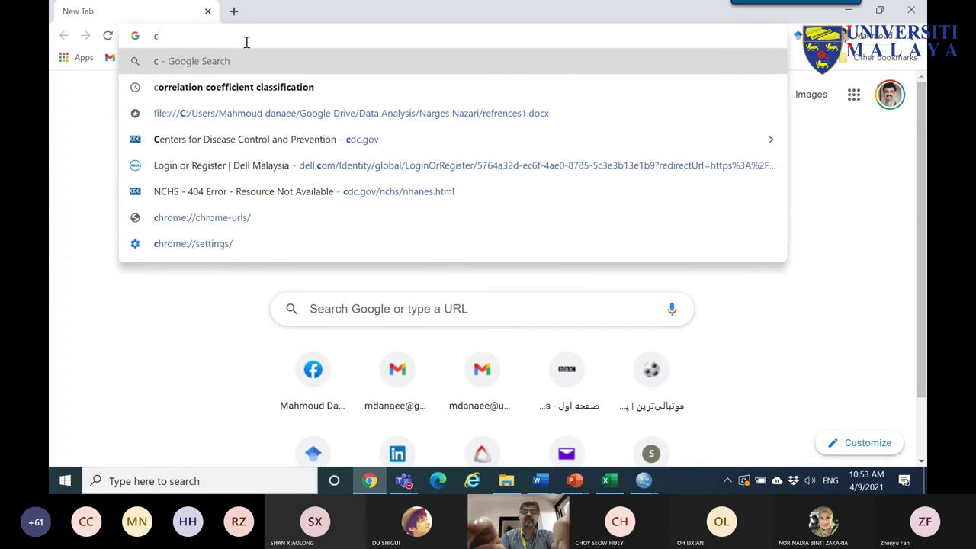
text(orr)
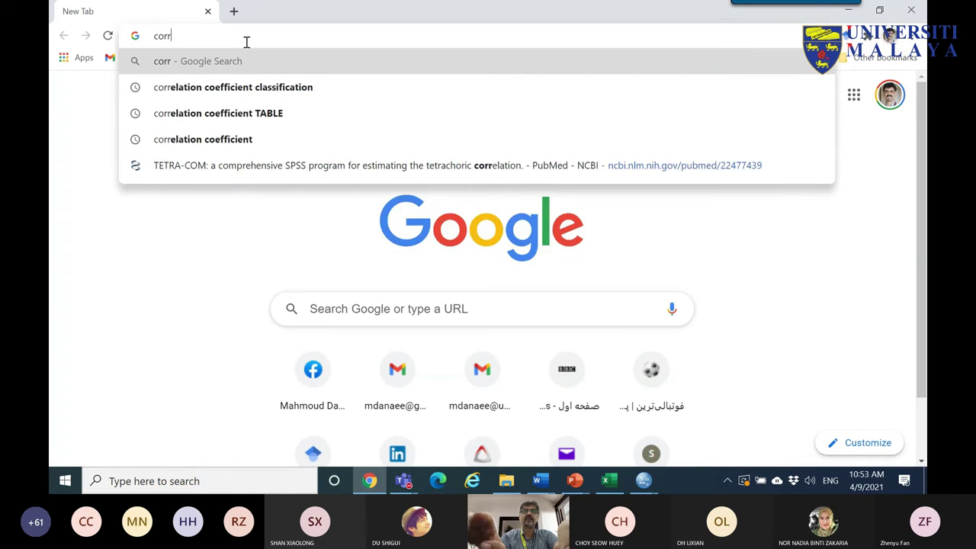
click(237, 84)
double_click(290, 103)
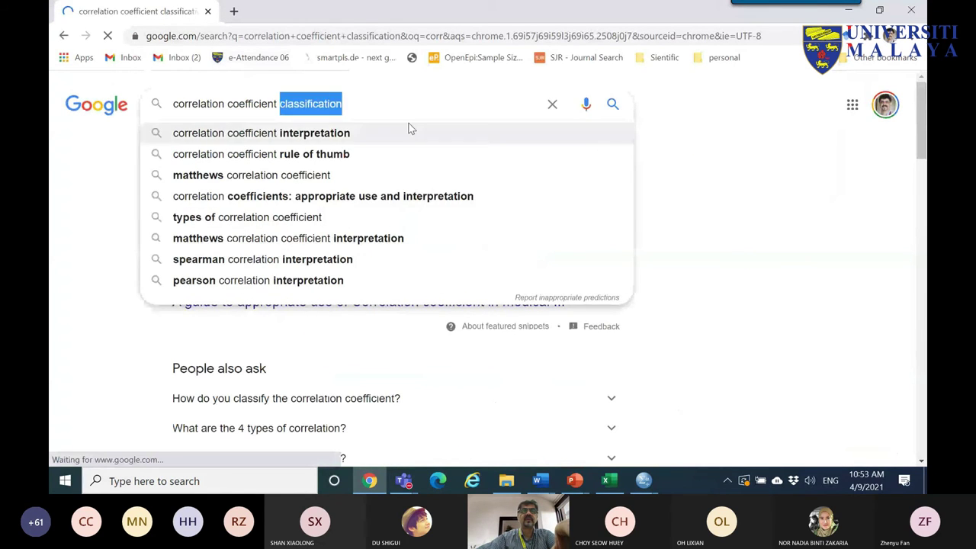
key(BackSpace)
click(613, 104)
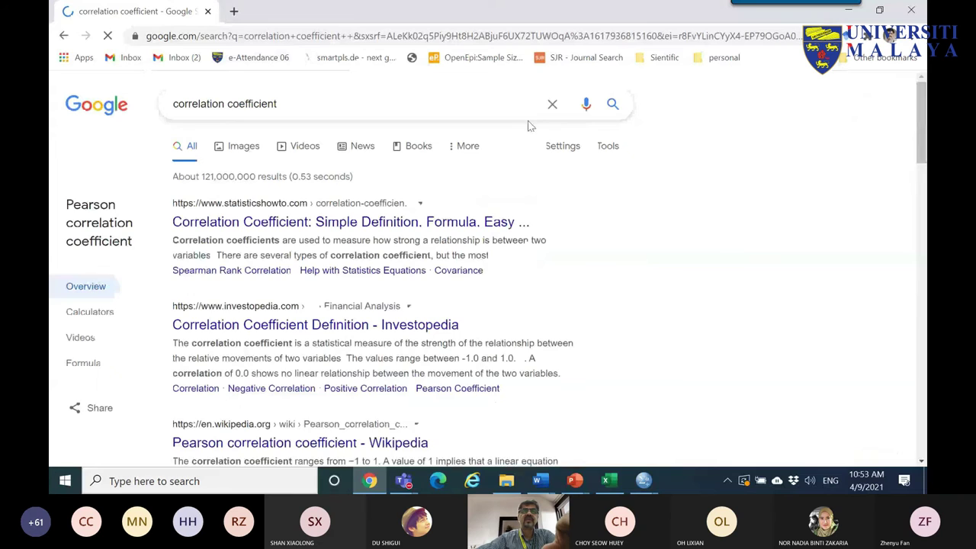
click(261, 148)
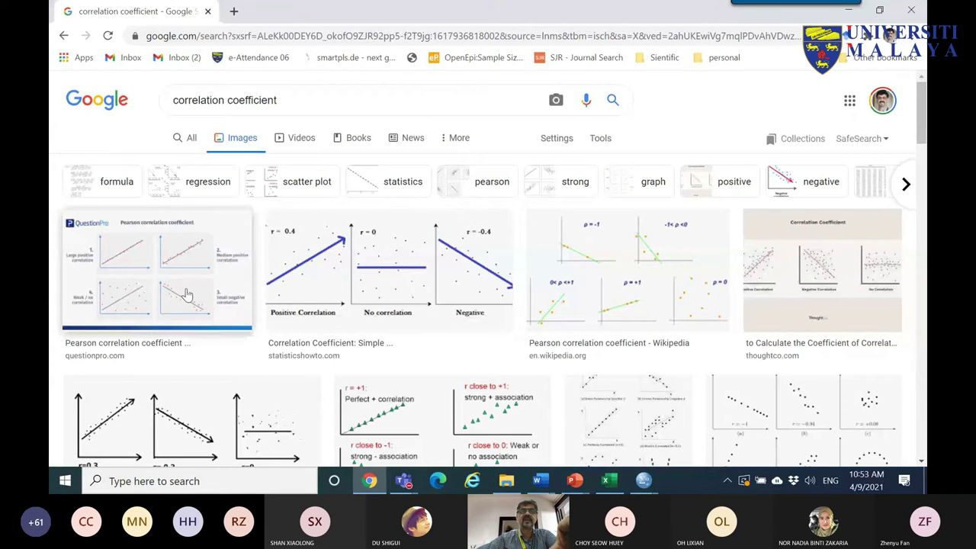
- Open the QuestionPro Pearson correlation coefficient article and examine its four scatter plots of positive, negative and weak correlation
click(187, 295)
click(701, 249)
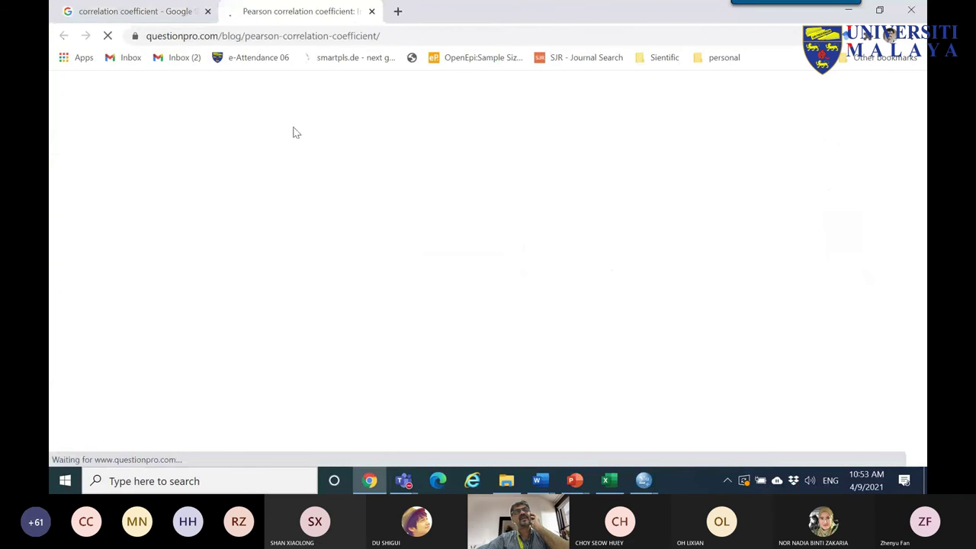
scroll(291, 132, down, 4)
scroll(375, 234, up, 1)
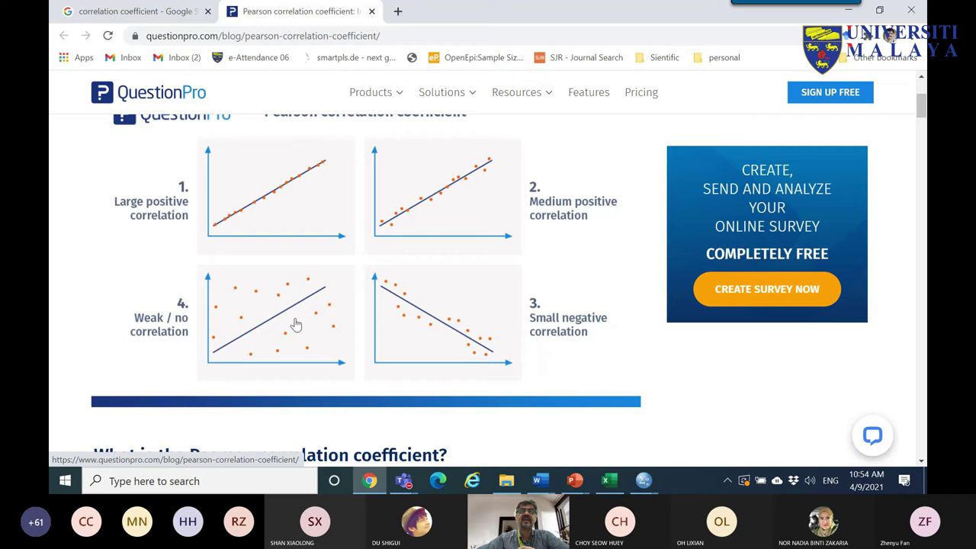
scroll(316, 316, up, 3)
scroll(403, 290, down, 3)
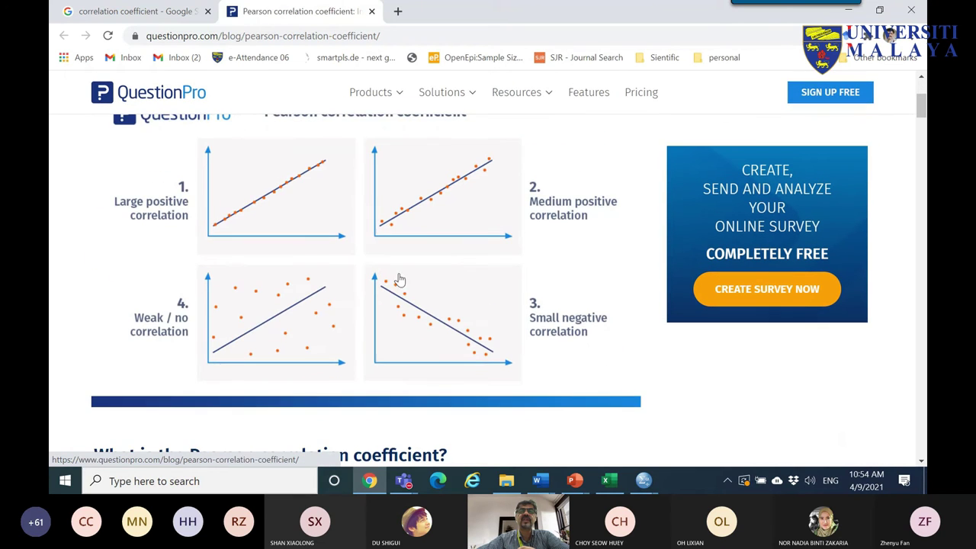
scroll(403, 283, down, 2)
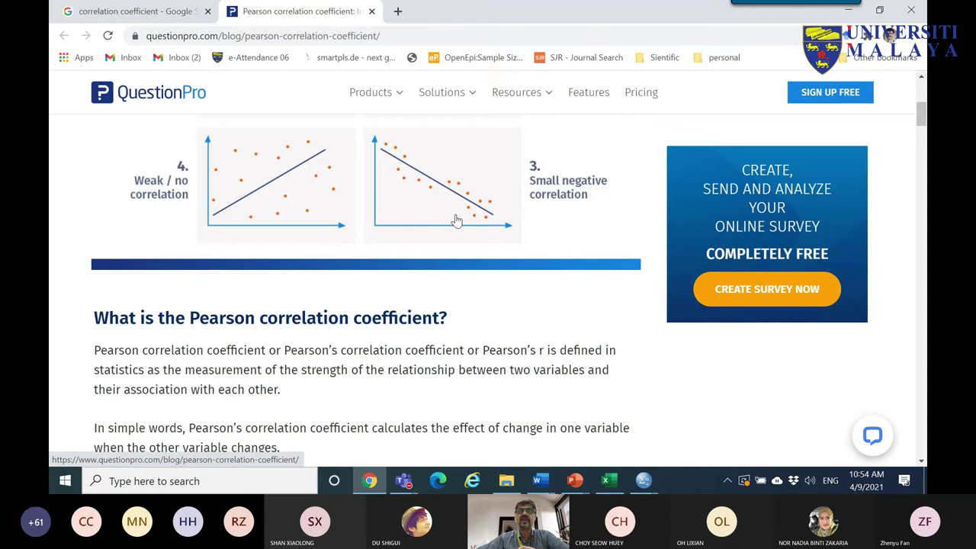
scroll(456, 221, up, 2)
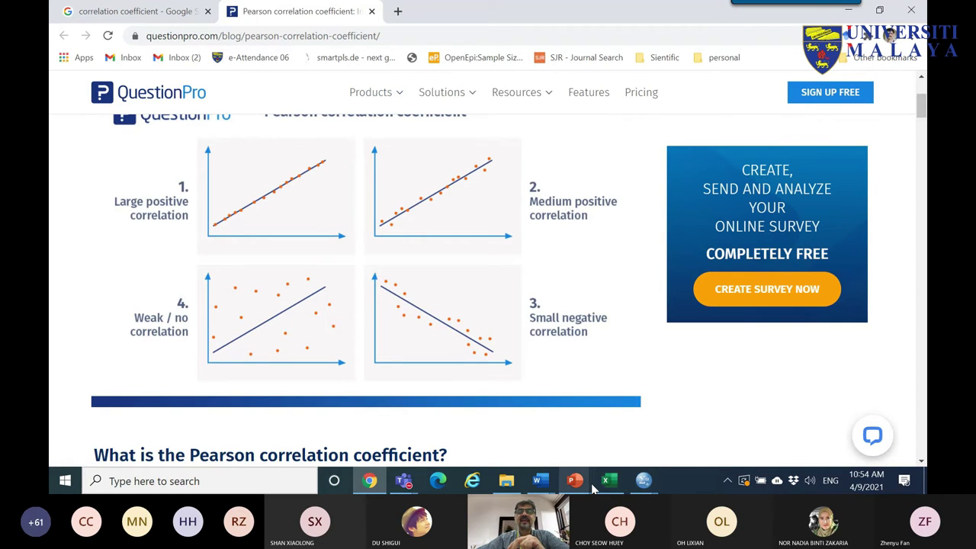
- Switch back to the Document2 Word document and circle the minus sign of the r range in red
mouse_move(543, 485)
click(635, 440)
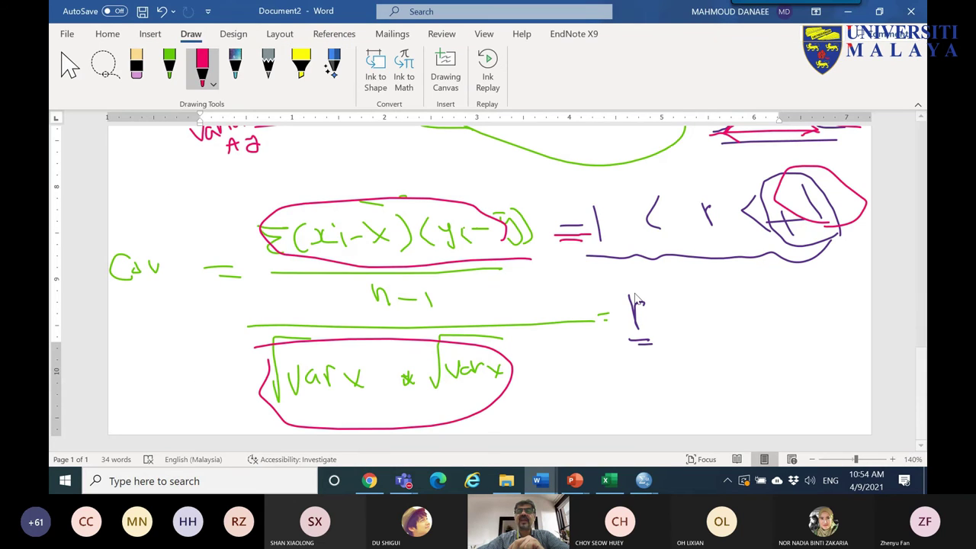
mouse_move(600, 244)
mouse_down()
mouse_move(555, 233)
mouse_move(585, 231)
mouse_up()
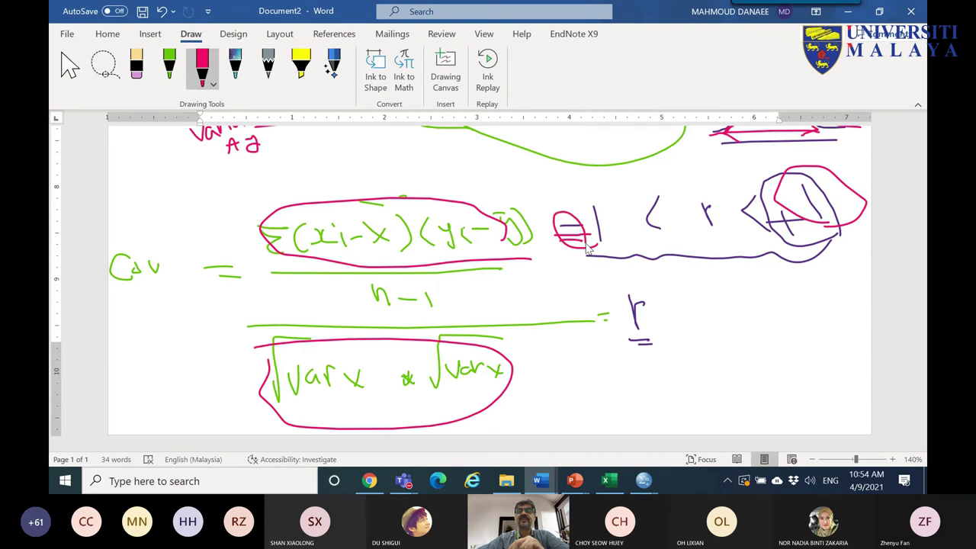
- Draw a red line from r down to an underlined "str" label, then circle r and extend curves toward both range limits
drag(707, 241, 709, 283)
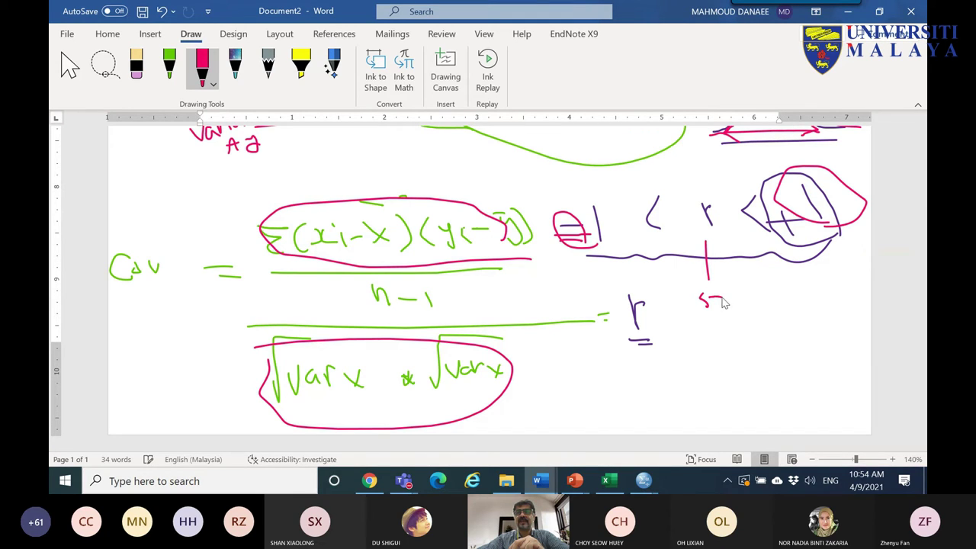
drag(697, 315, 734, 317)
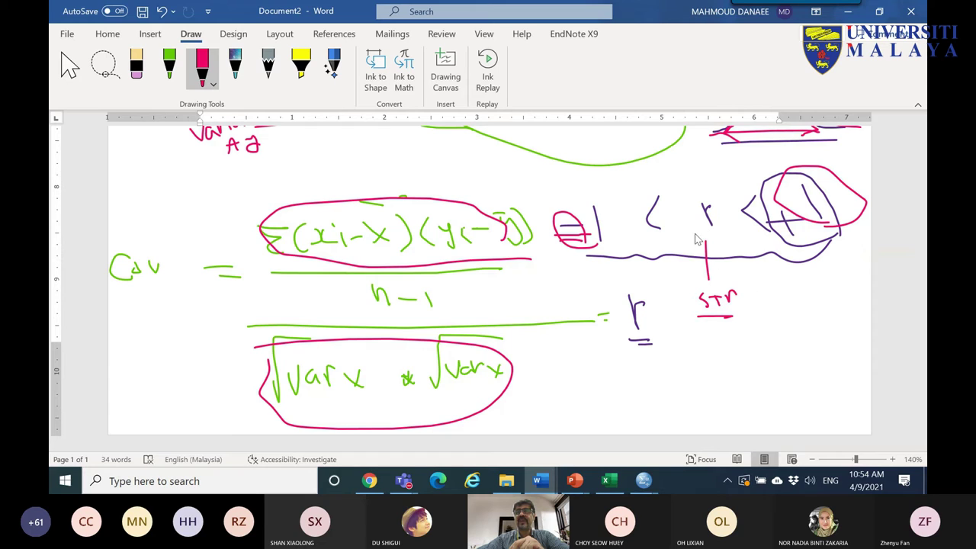
mouse_move(707, 234)
mouse_down()
mouse_move(713, 197)
mouse_move(698, 225)
mouse_move(798, 230)
mouse_up()
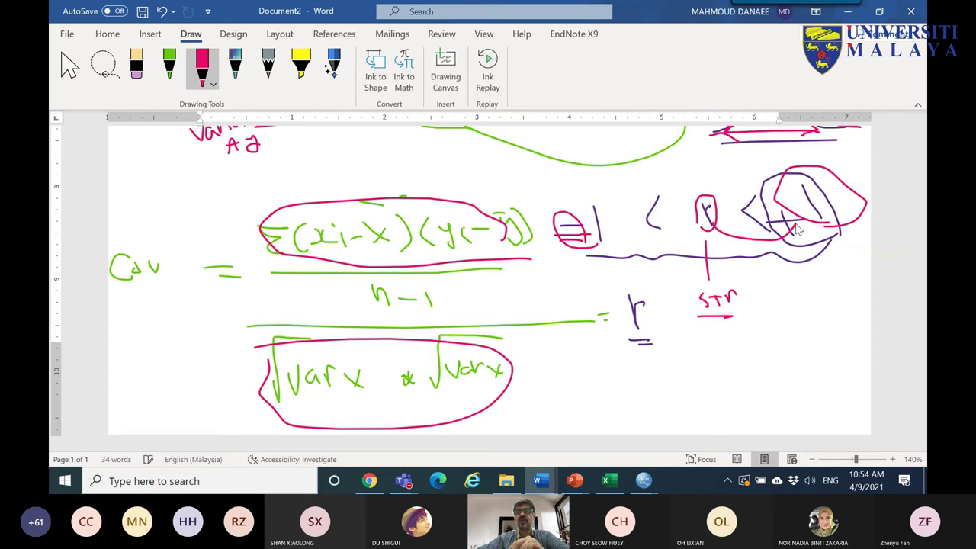
drag(691, 237, 620, 249)
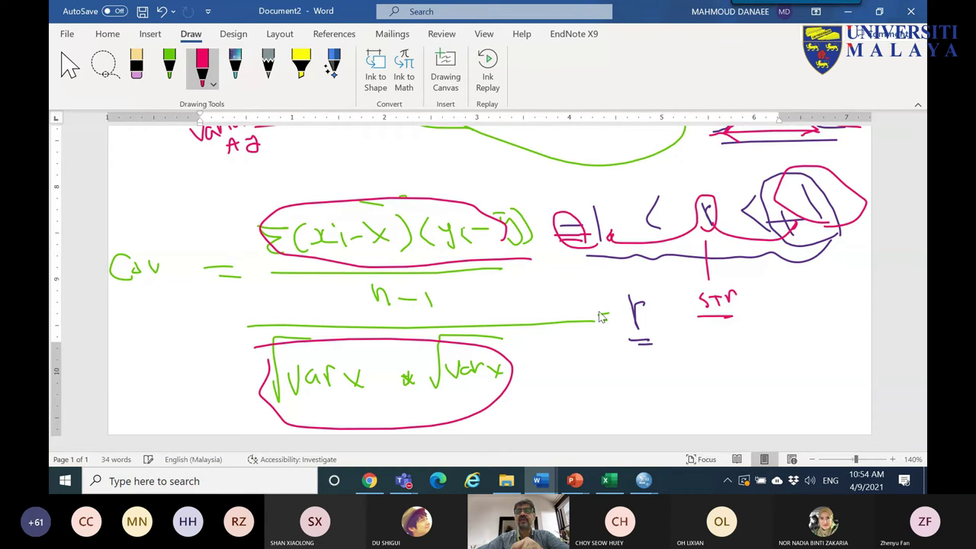
- Return to Chrome and search Google Images for "correlation coefficient classification"
click(369, 481)
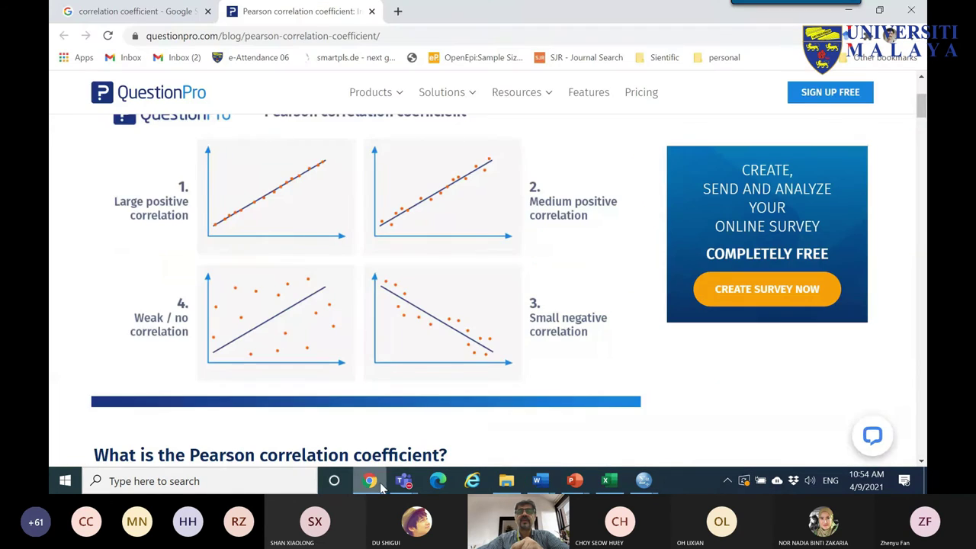
scroll(287, 95, up, 1)
click(118, 12)
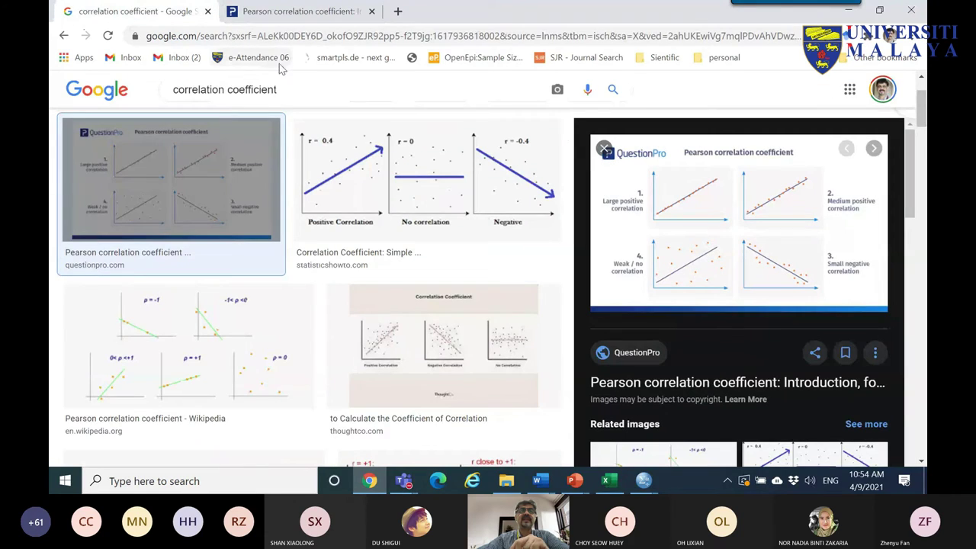
click(302, 90)
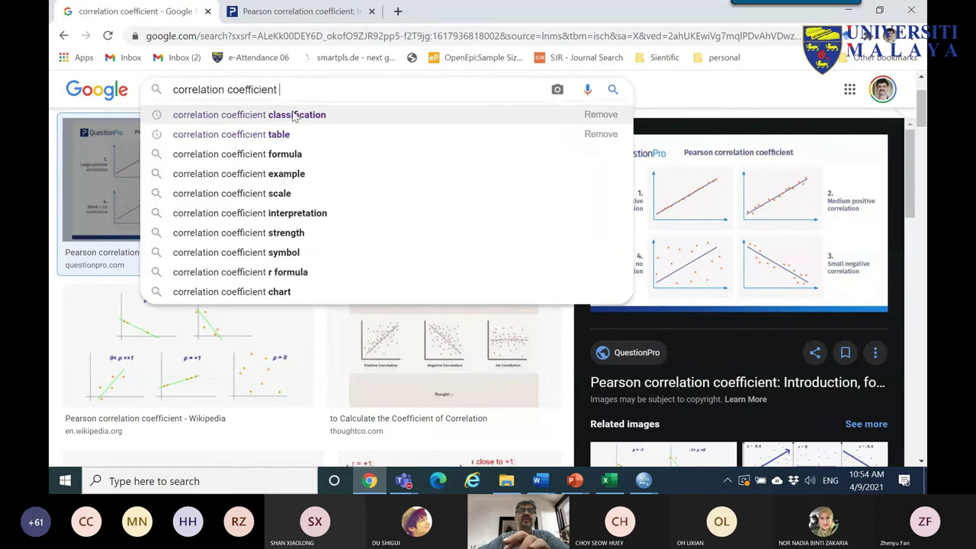
click(295, 115)
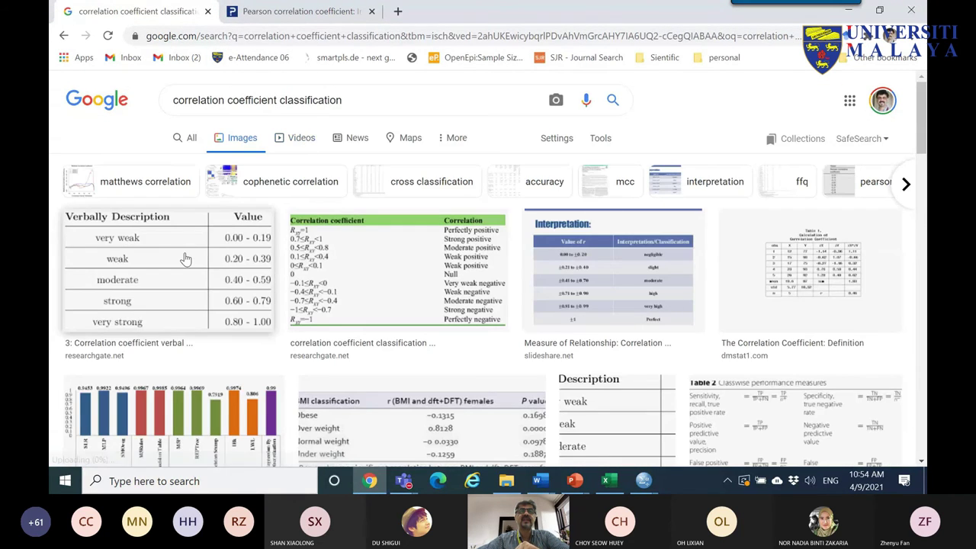
- Open the ResearchGate verbal classification table from the image results and copy its image
click(185, 257)
right_click(738, 197)
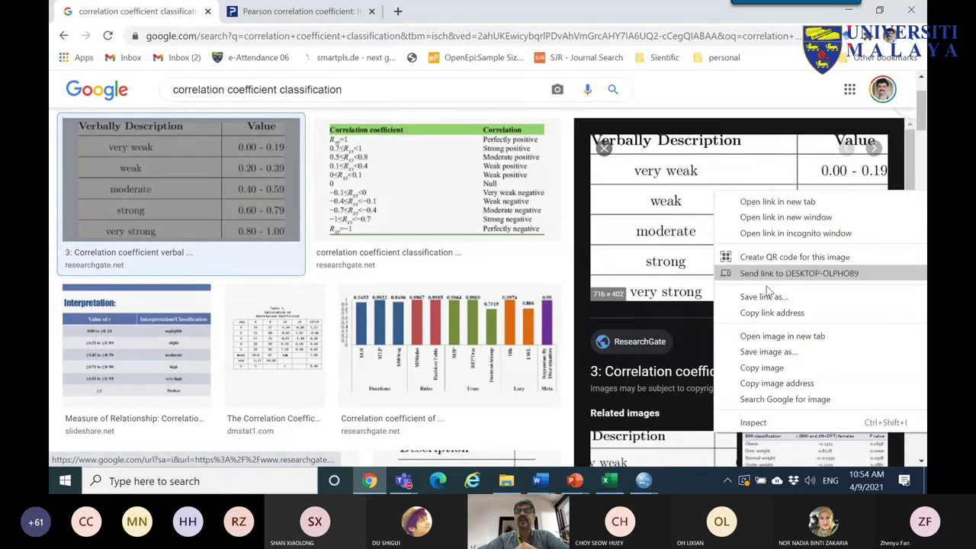
click(783, 368)
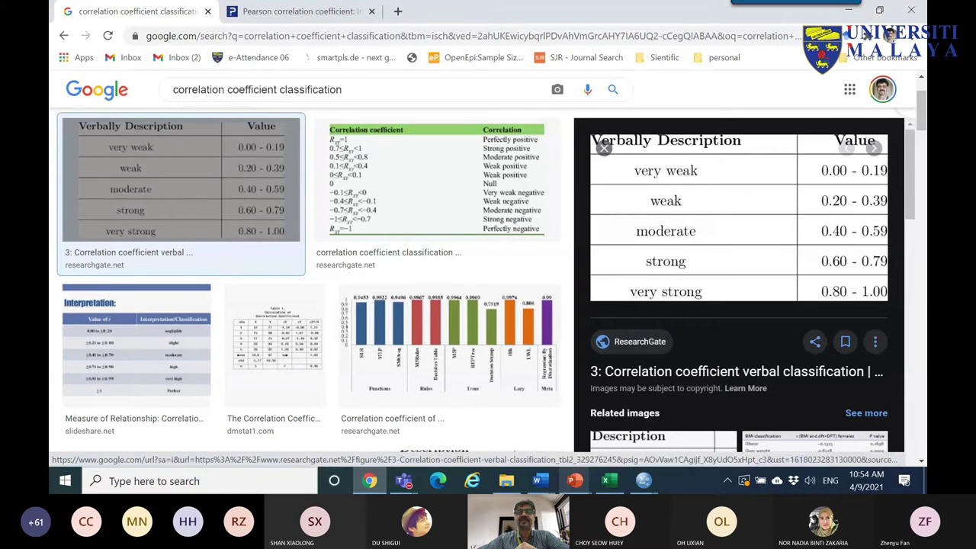
- Paste the copied classification table onto a new page below the formula in Word and choose the red pen
click(539, 481)
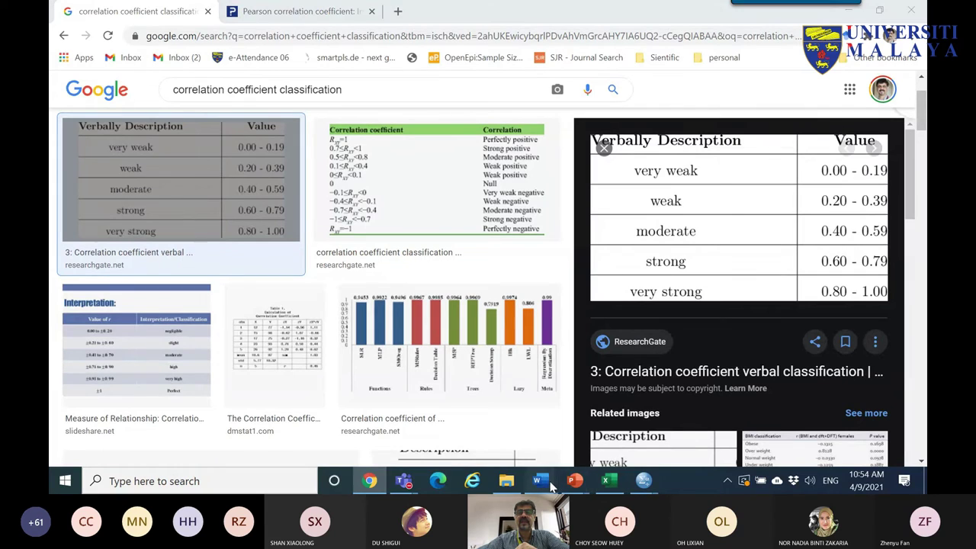
click(649, 431)
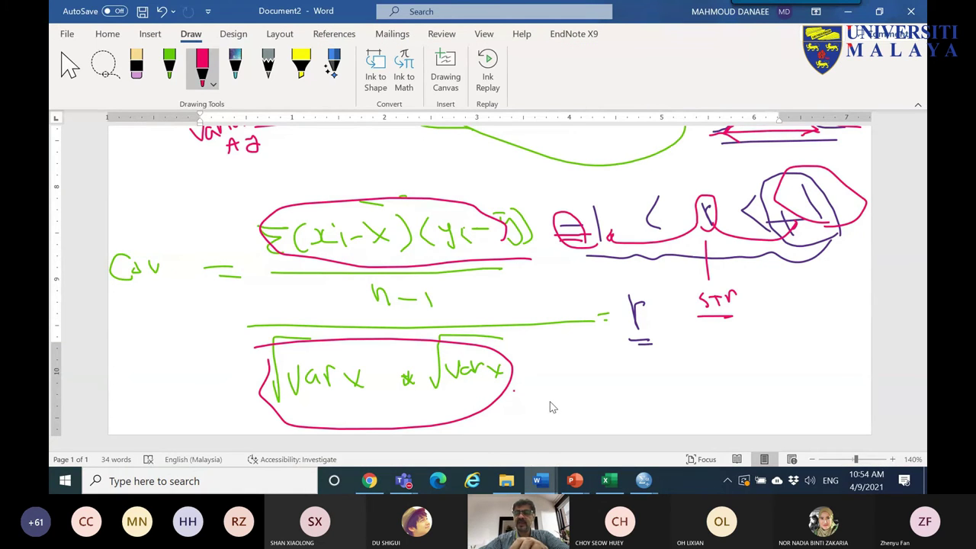
key(Escape)
scroll(550, 401, down, 5)
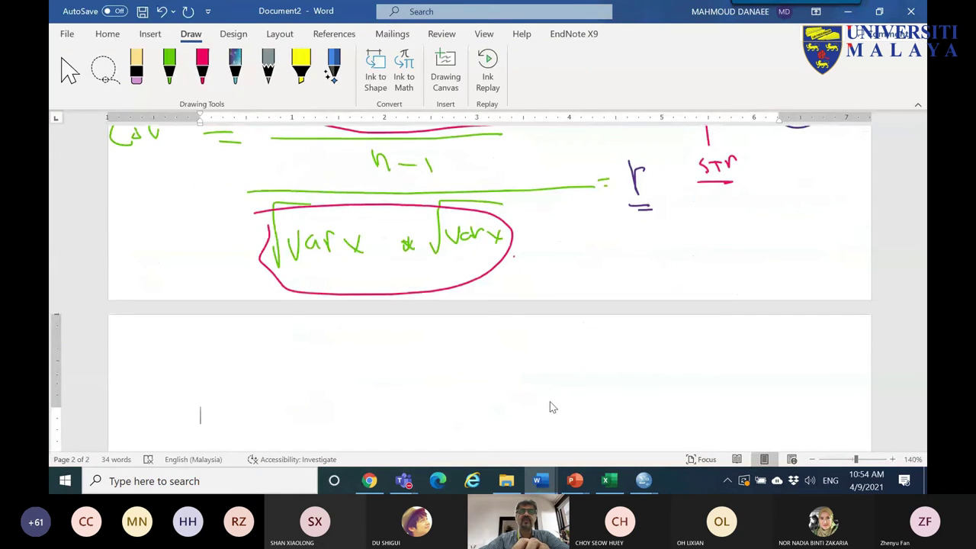
scroll(568, 313, down, 2)
key(ctrl+v)
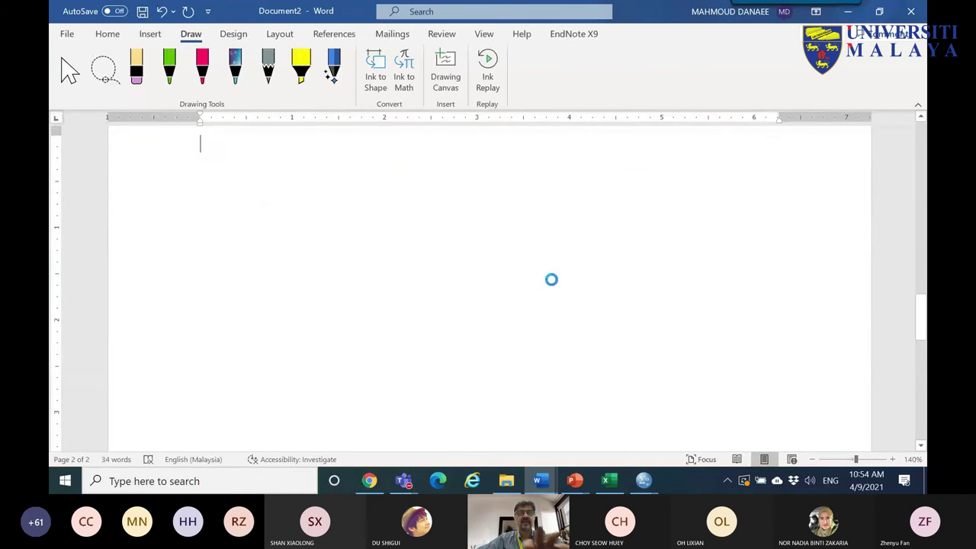
ctrl+scroll(518, 277, down, 3)
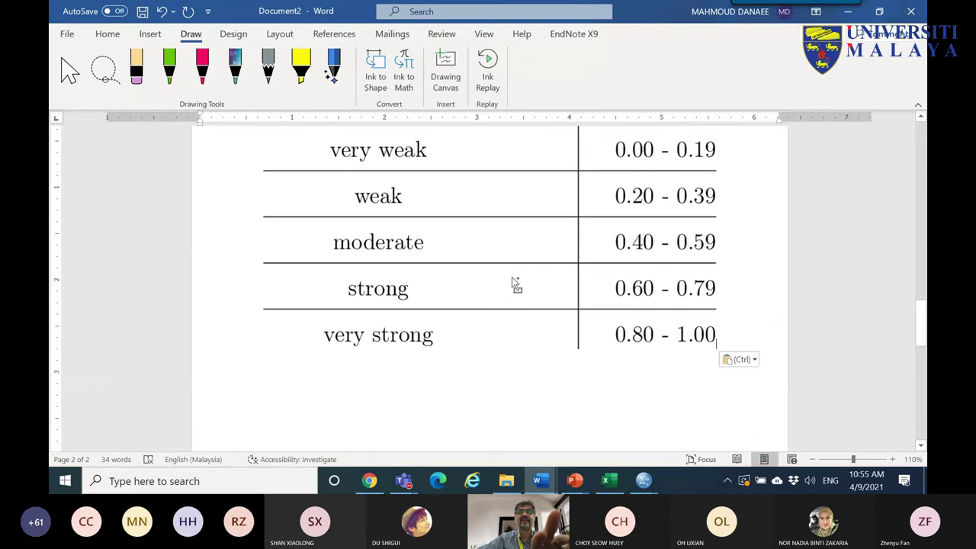
click(202, 67)
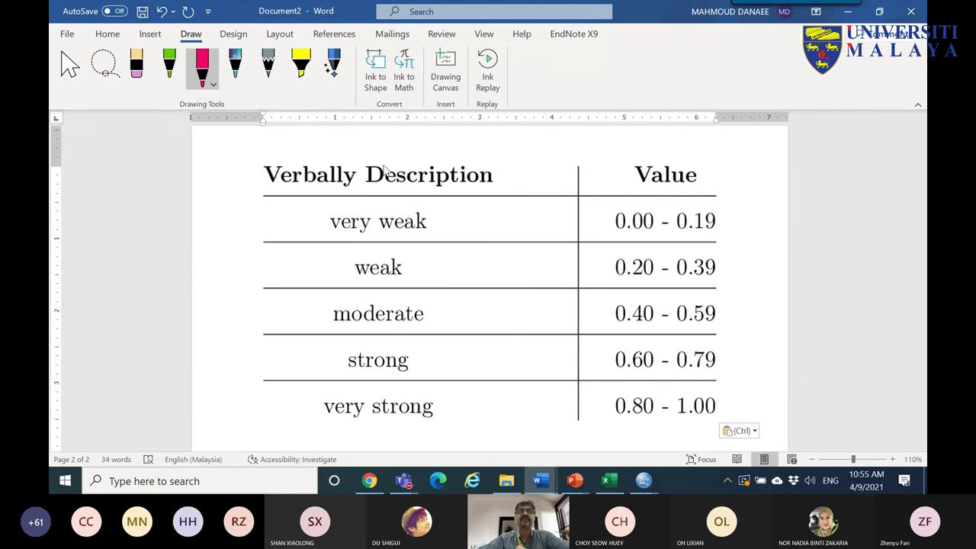
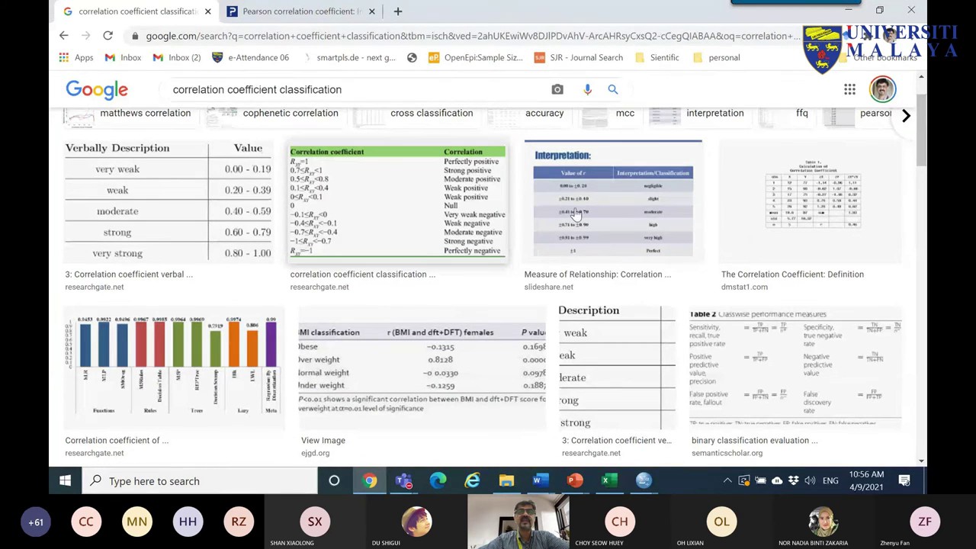
- Look through the image results for other tables classifying correlation coefficient strength
scroll(811, 223, down, 5)
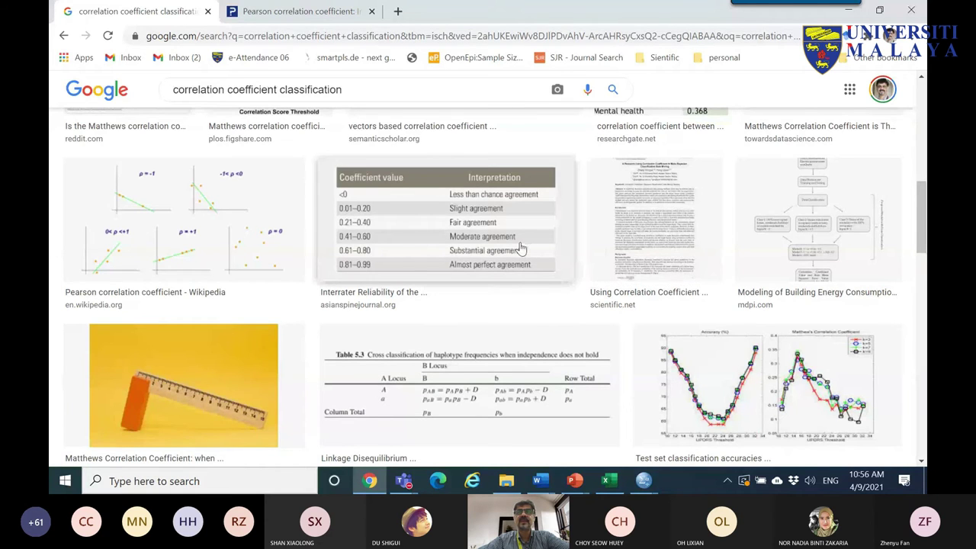
scroll(526, 258, down, 10)
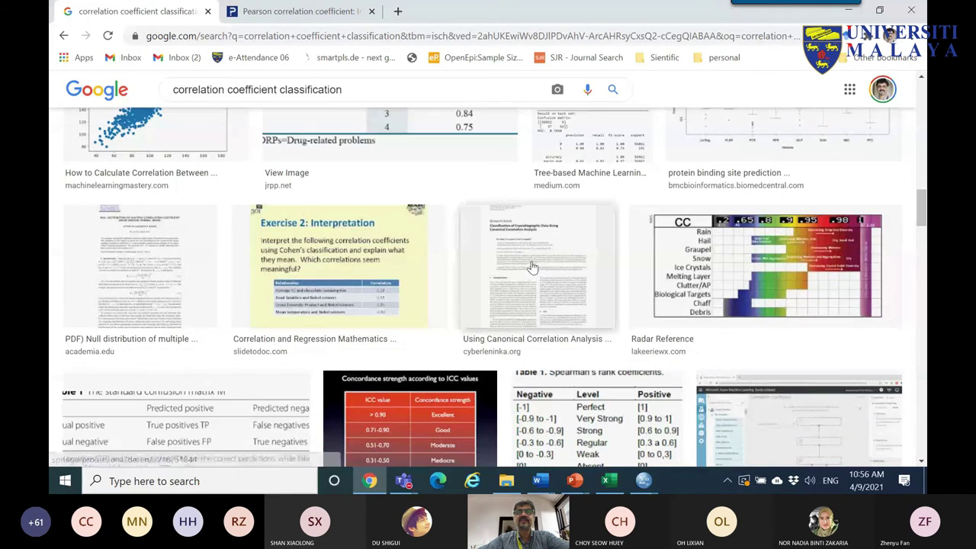
scroll(532, 267, up, 2)
scroll(532, 266, down, 3)
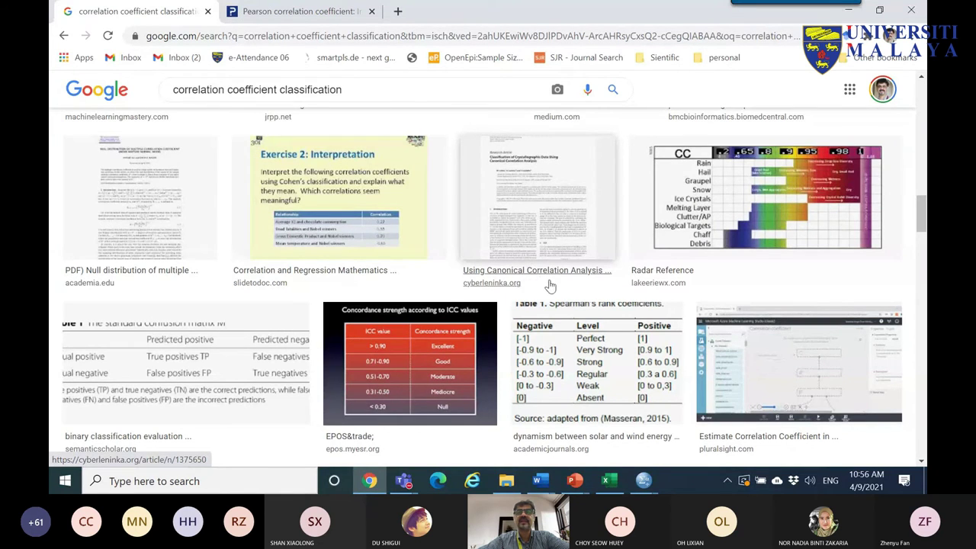
scroll(551, 286, down, 4)
scroll(559, 297, down, 8)
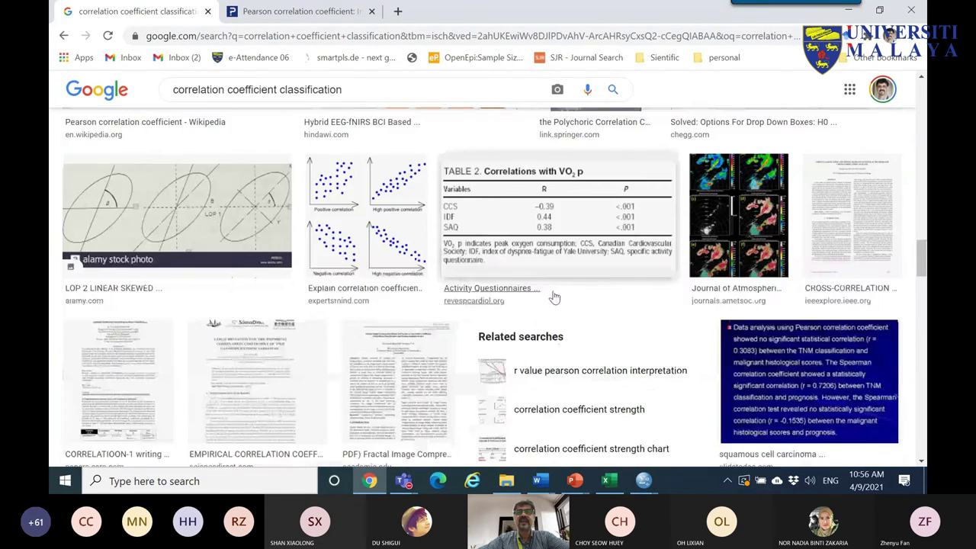
scroll(548, 303, down, 4)
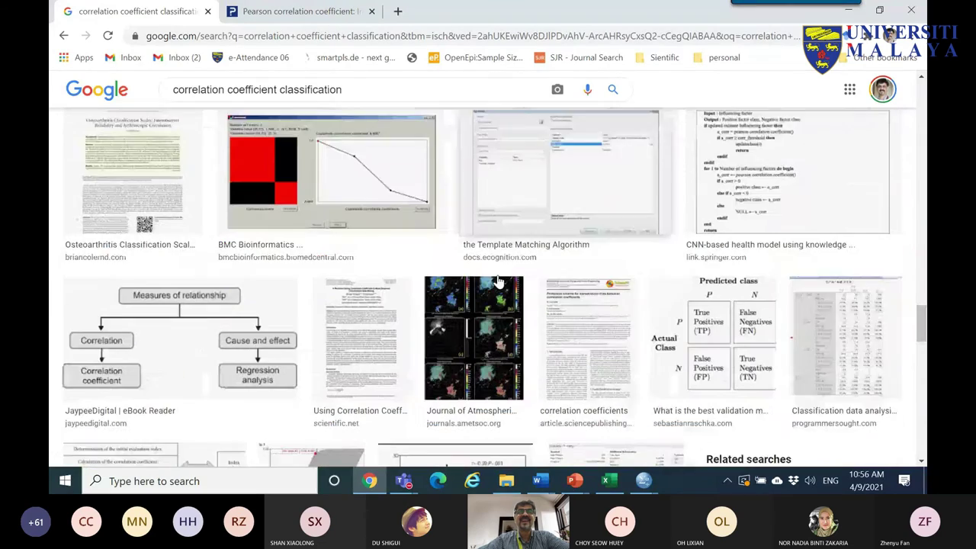
scroll(498, 280, down, 3)
scroll(498, 280, up, 3)
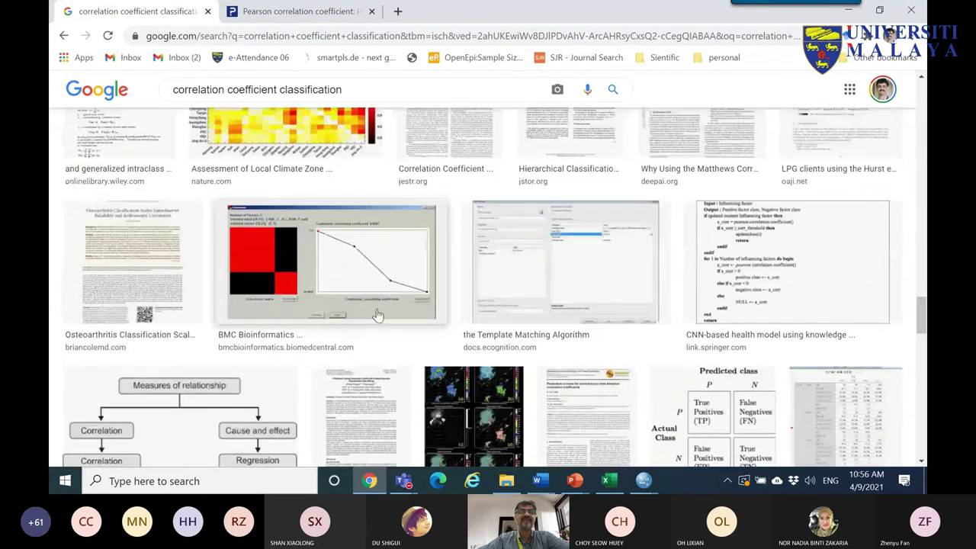
scroll(458, 320, down, 10)
scroll(330, 317, up, 10)
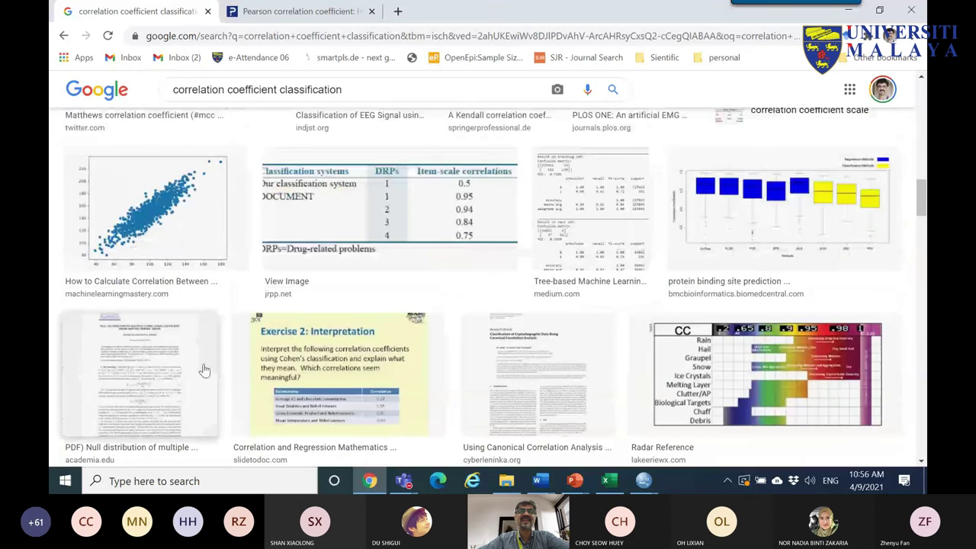
scroll(330, 317, up, 5)
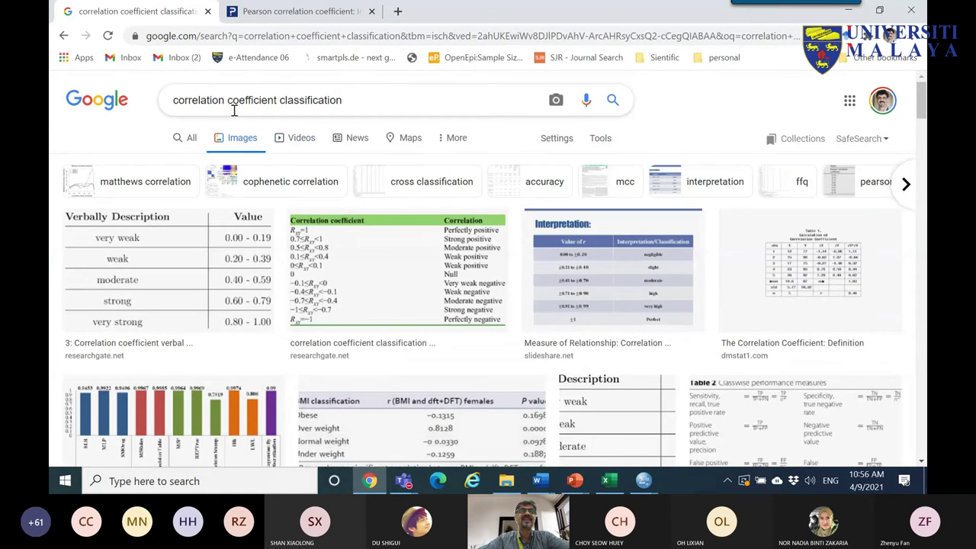
- Search Google Images for "pearson correlation coefficient classification" and open the Rule of Thumb table for interpreting correlation size
click(175, 100)
text(pearson)
key(Return)
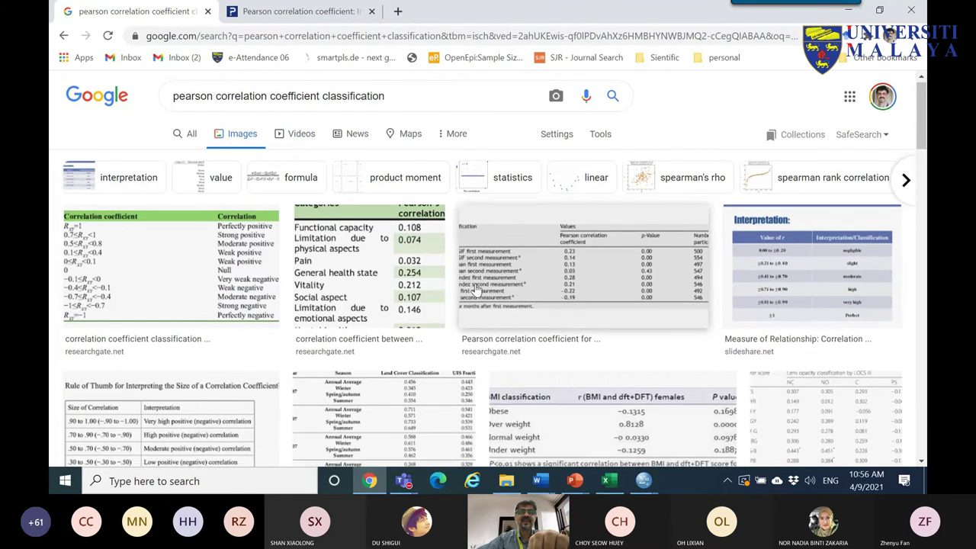
scroll(474, 289, down, 4)
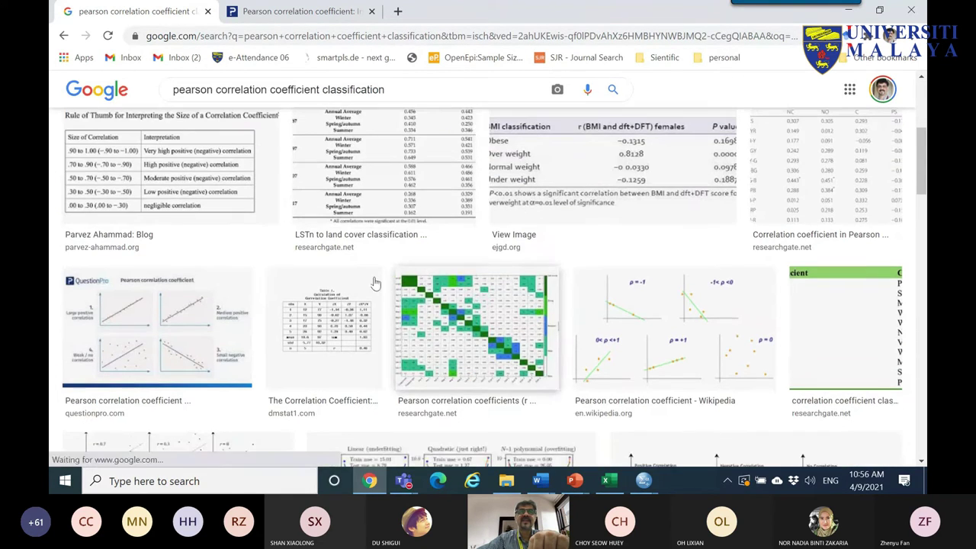
click(219, 179)
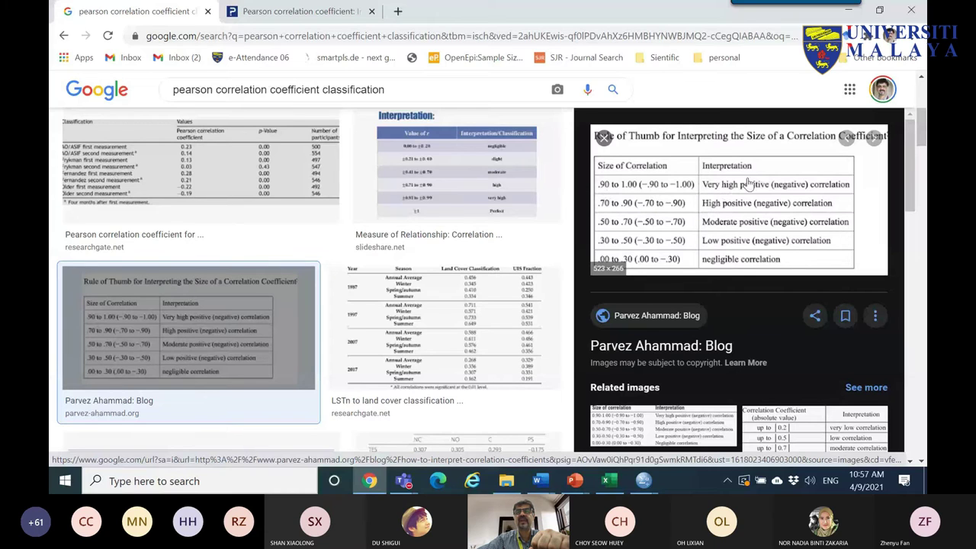
- Browse the related images and open the Guildford Rule of Thumb table of relationship strength
scroll(625, 241, down, 2)
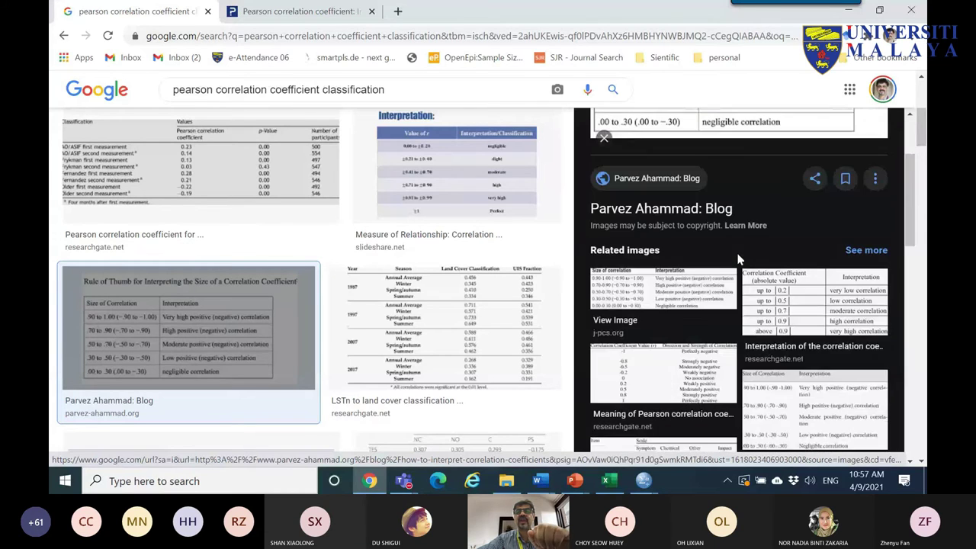
scroll(765, 266, down, 3)
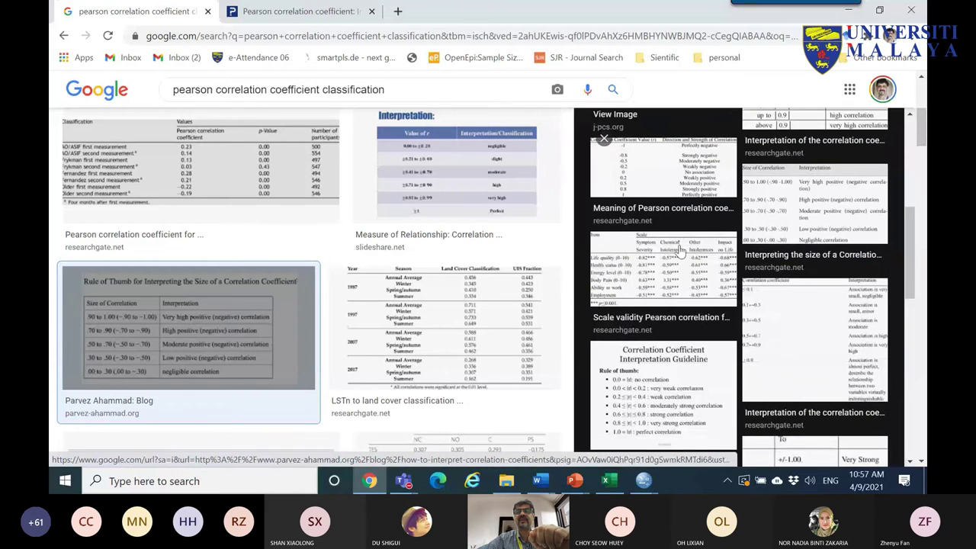
scroll(679, 255, down, 3)
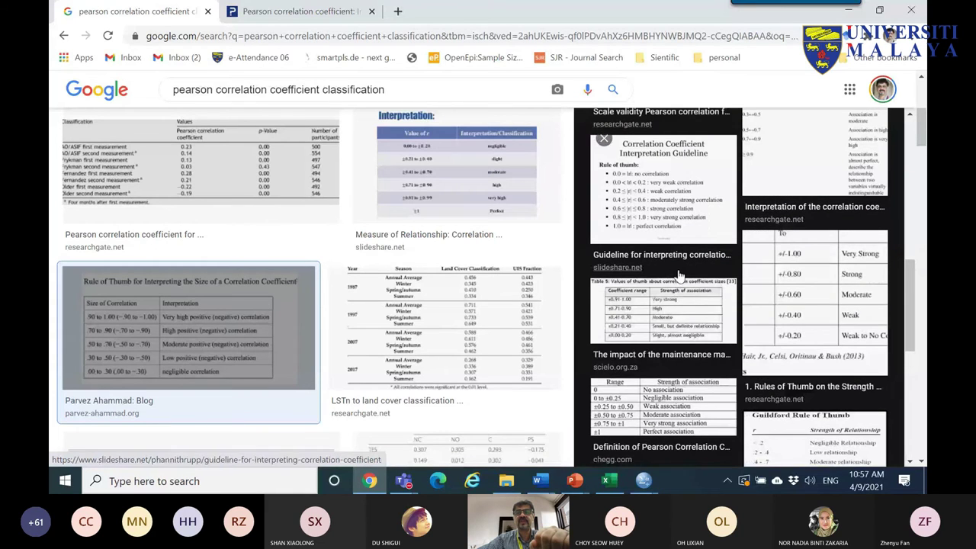
scroll(677, 284, down, 1)
click(765, 392)
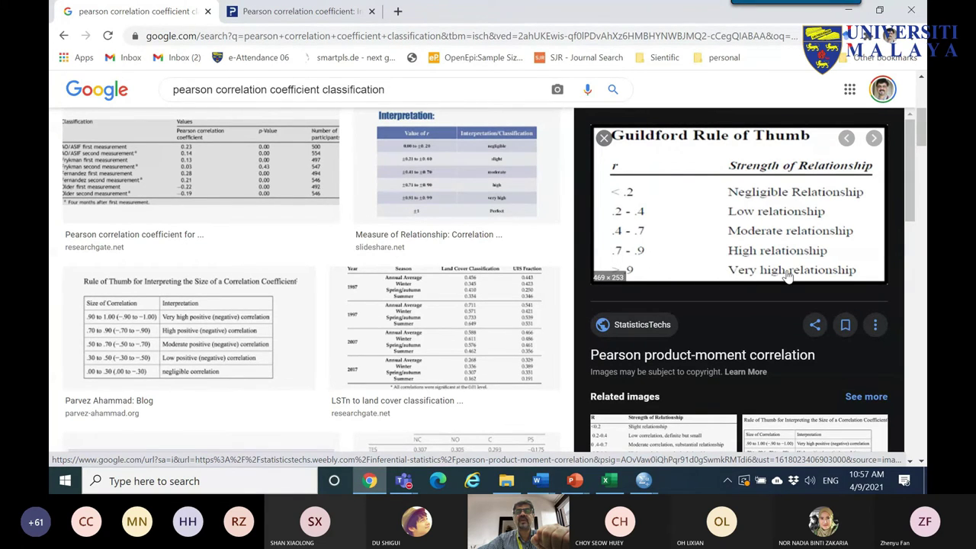
- Reopen the Rule of Thumb table, and view the SlideShare Interpretation table of r values for comparison
click(188, 328)
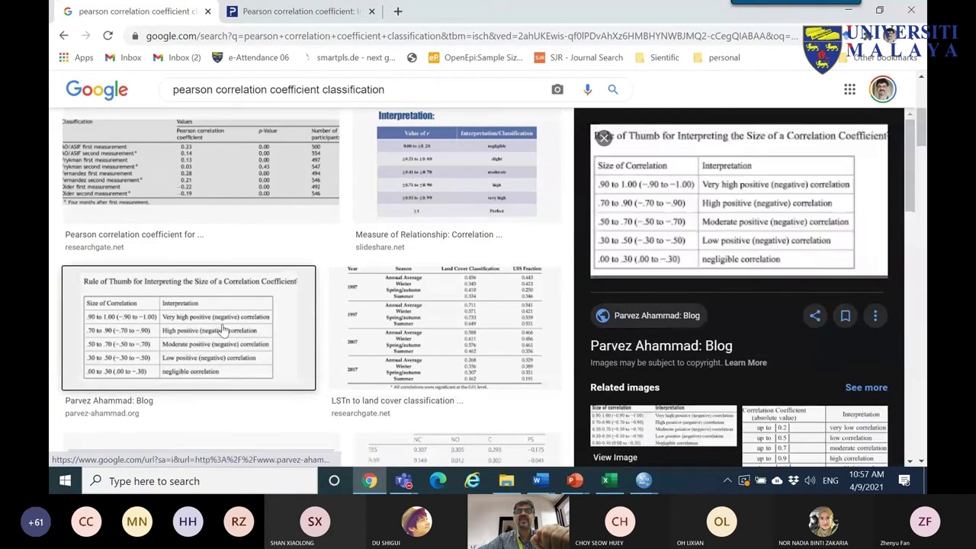
click(305, 191)
click(460, 227)
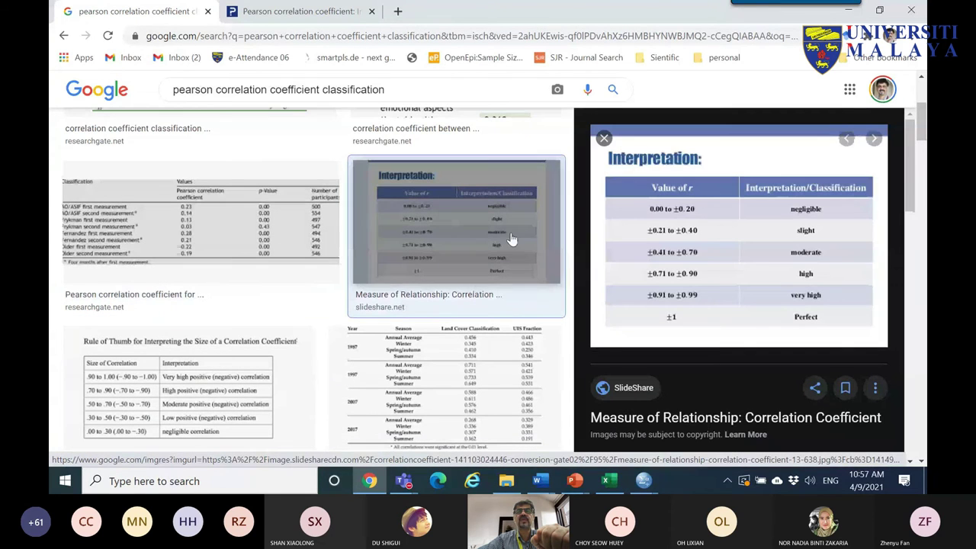
scroll(476, 227, up, 3)
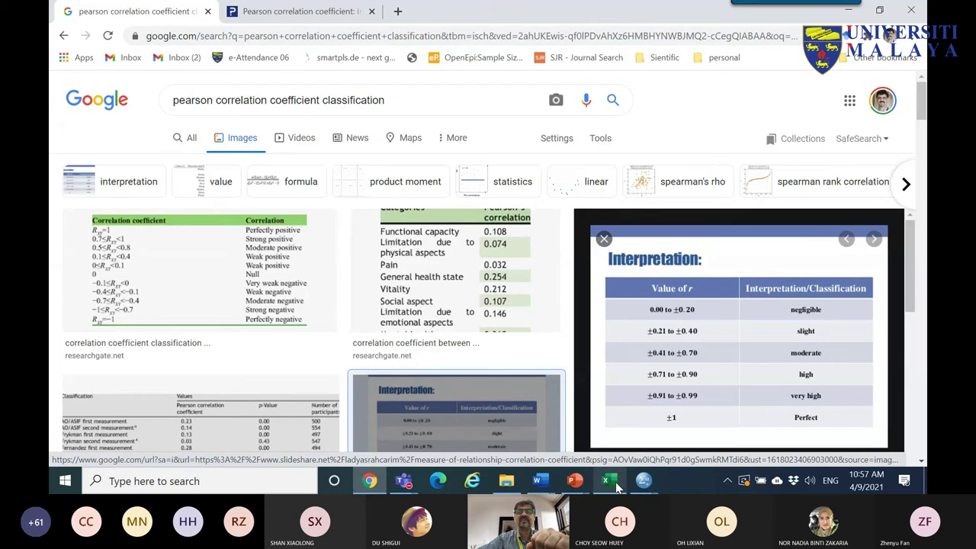
- Switch to Document2 in Word and go back to the formatted correlation table on the first page
mouse_move(643, 485)
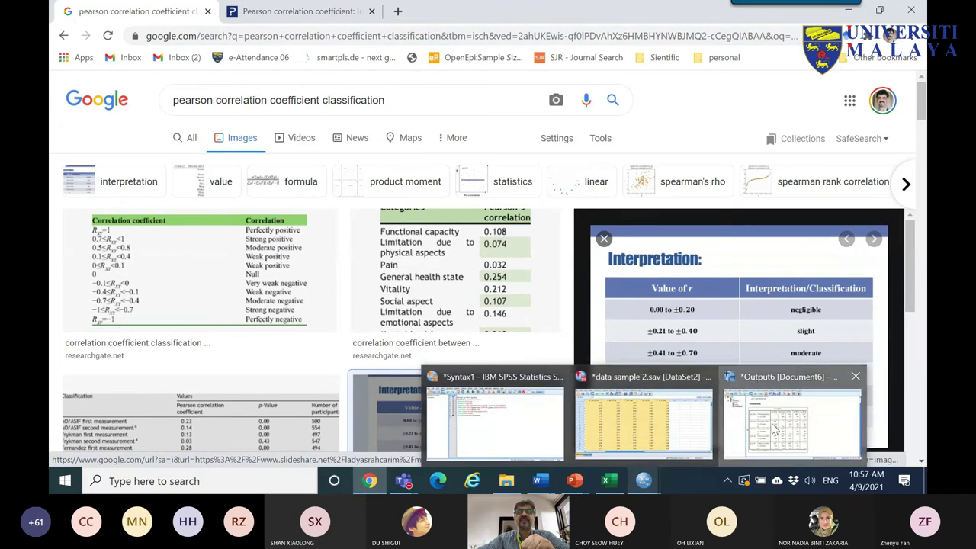
click(591, 463)
click(607, 480)
mouse_move(539, 480)
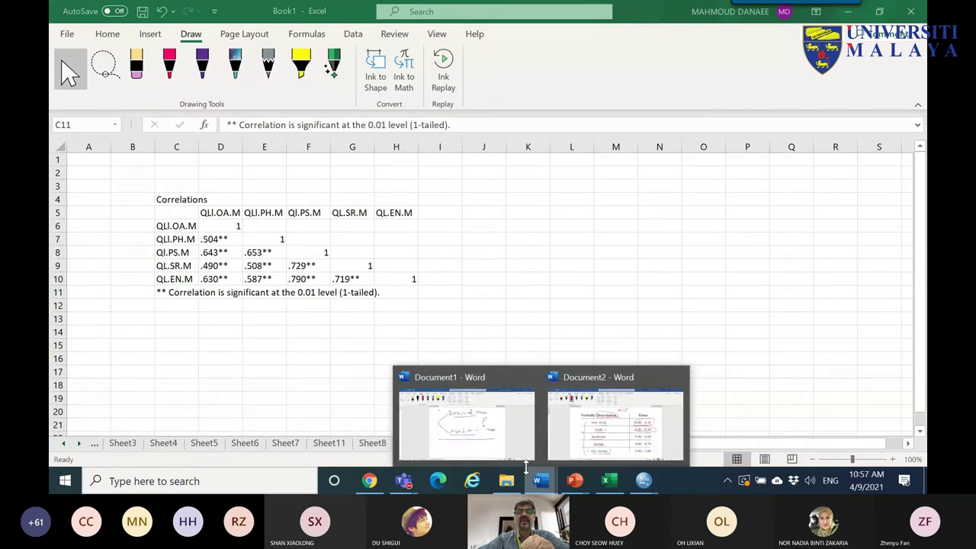
click(610, 440)
scroll(521, 231, up, 15)
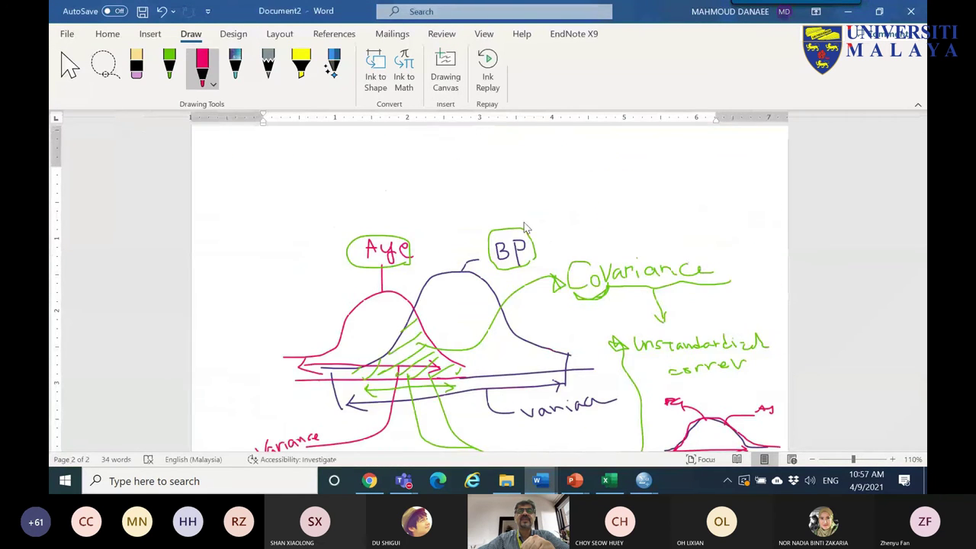
scroll(488, 267, up, 1)
- Circle the .504 coefficient in red and sketch a three-branch bracket above the table labelled Dir with +/-, St with w and m, and Sig
mouse_move(418, 302)
mouse_down()
mouse_move(370, 303)
mouse_move(365, 288)
mouse_move(419, 303)
mouse_up()
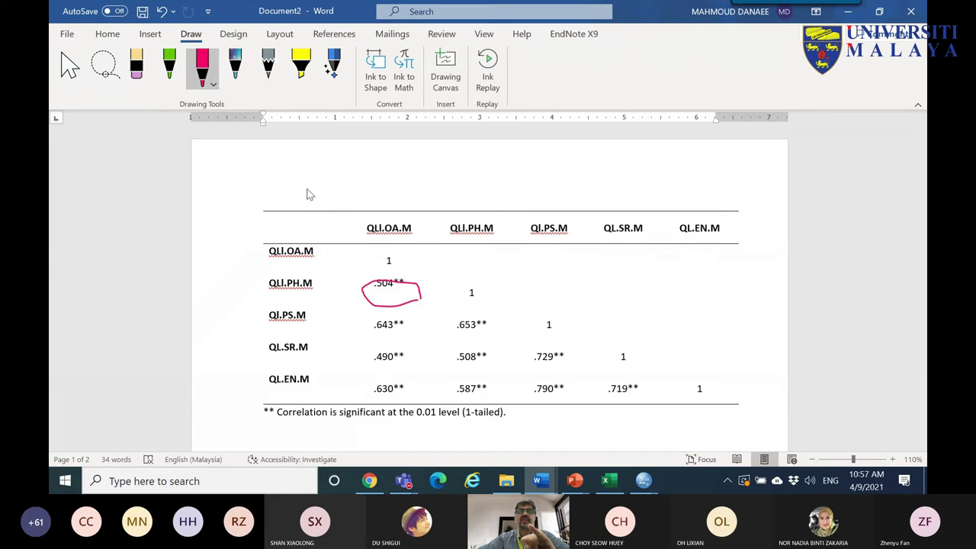
mouse_move(439, 172)
mouse_down()
mouse_move(412, 177)
mouse_move(509, 181)
mouse_up()
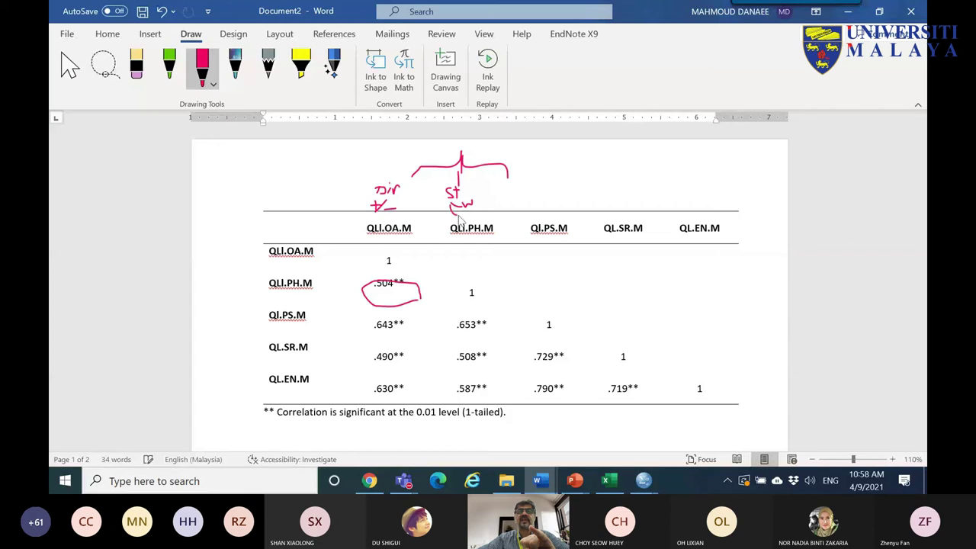
drag(469, 237, 484, 221)
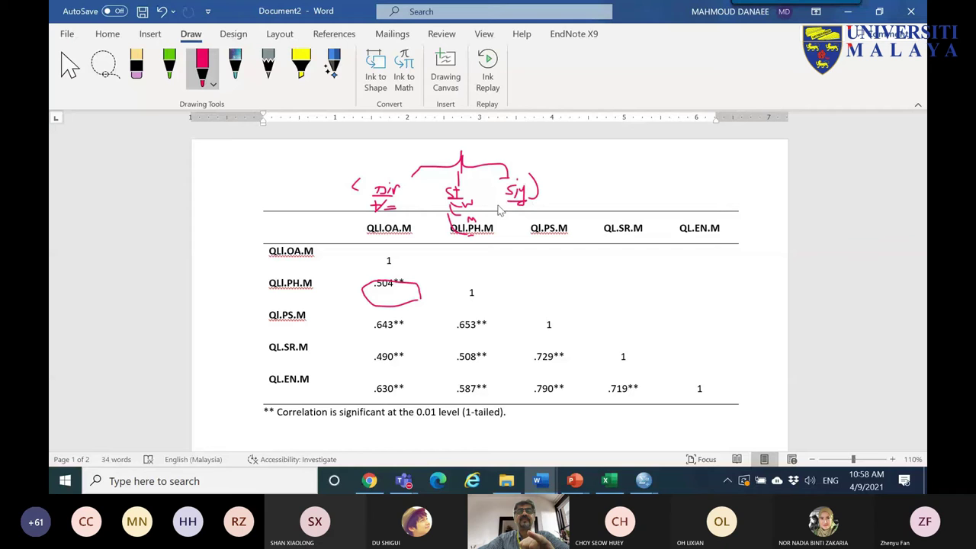
- Return to Chrome and search all Google results for "correlation coefficient write up"
click(369, 480)
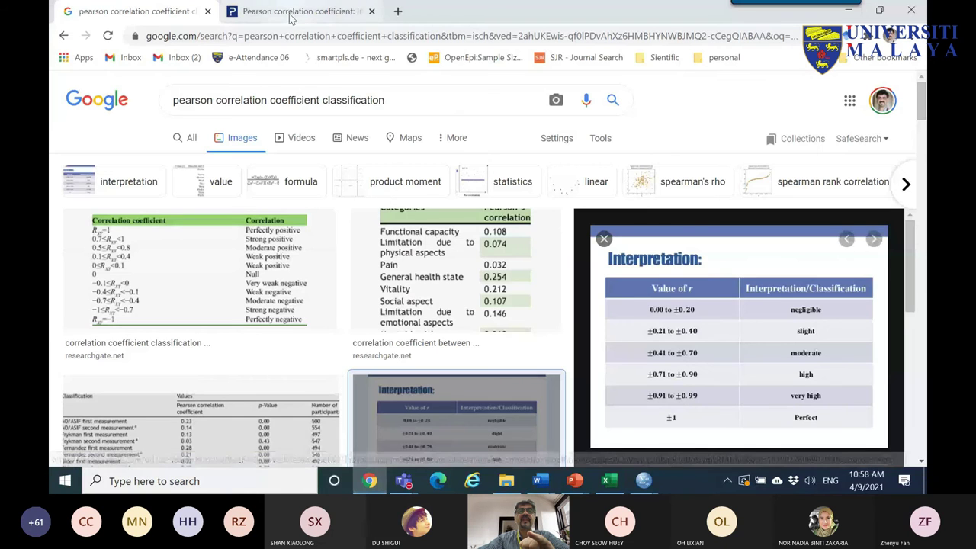
click(290, 19)
click(152, 10)
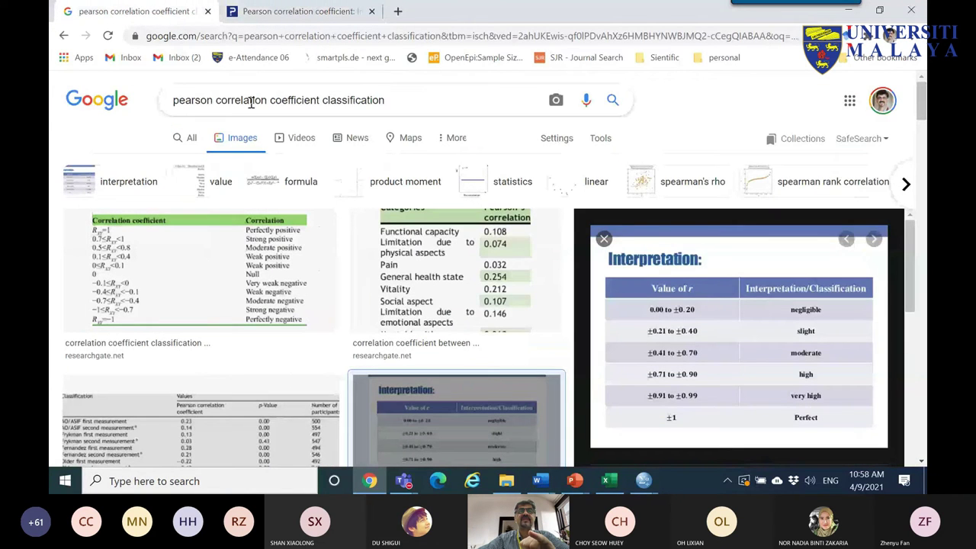
click(191, 139)
click(200, 107)
double_click(200, 107)
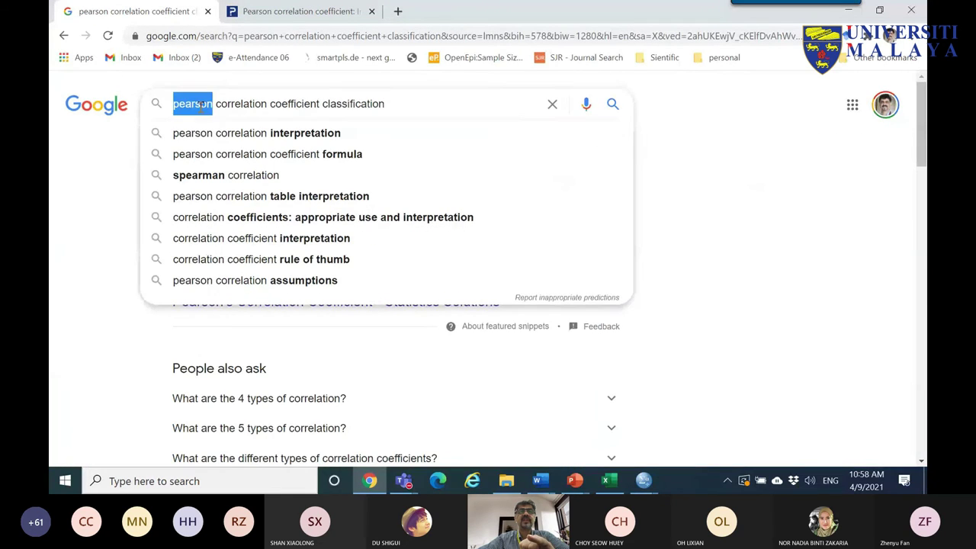
key(BackSpace)
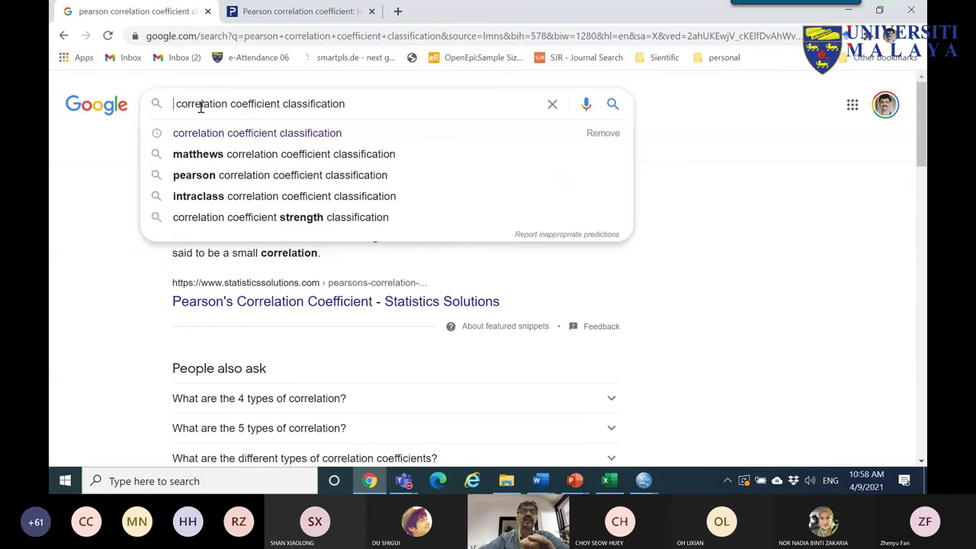
double_click(320, 104)
text(wr)
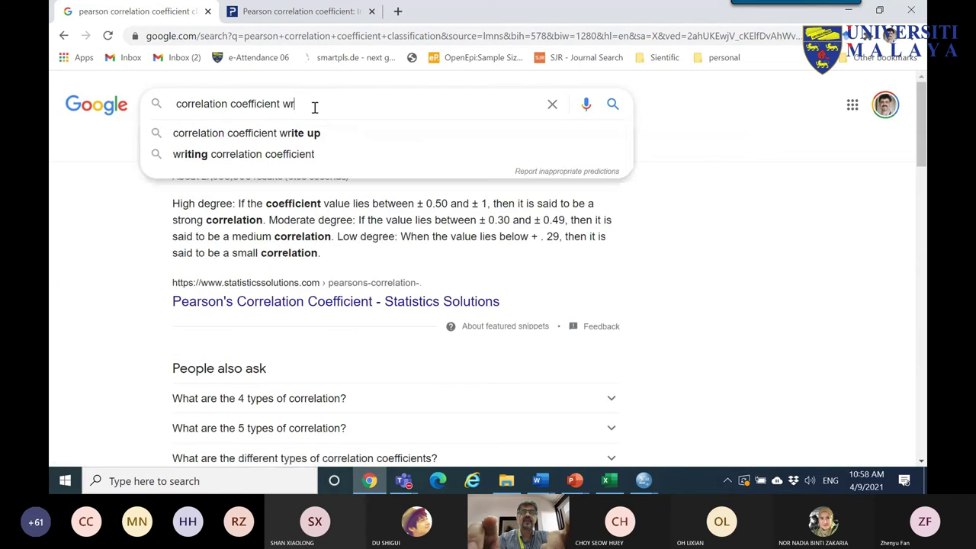
key(Down)
key(Return)
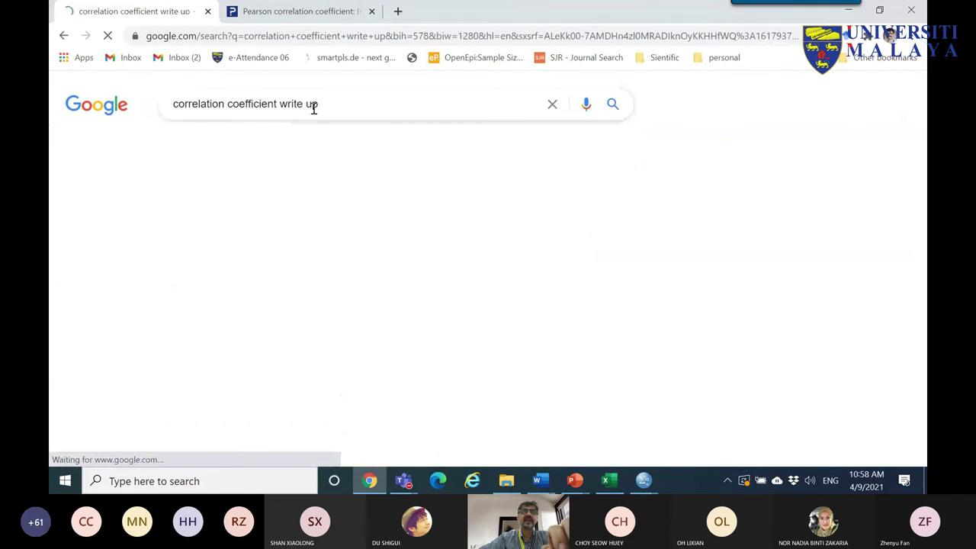
- Refine the web search to "correlation coefficient write up apa"
click(342, 102)
text(ap)
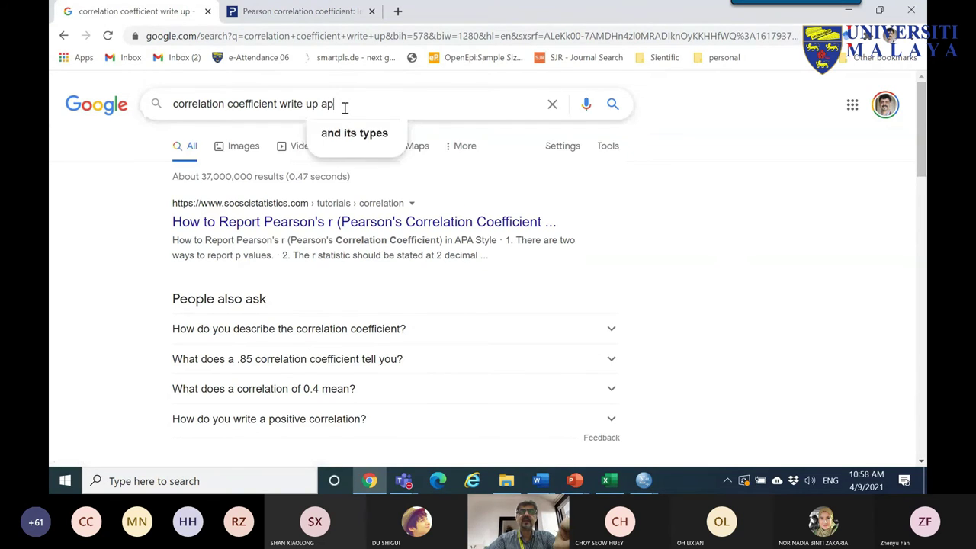
text(a)
key(Return)
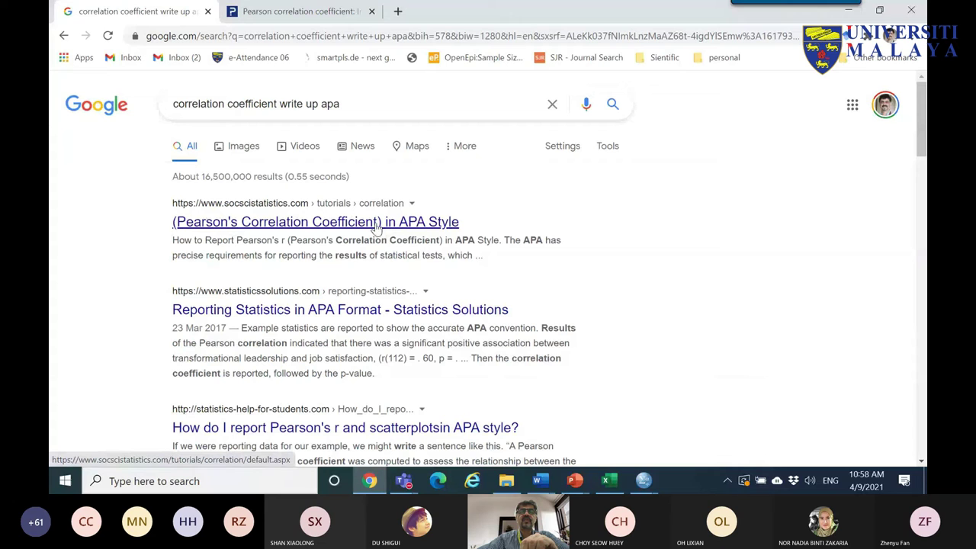
- Open the socscistatistics.com result on Pearson's r in APA style in a new tab and examine its reporting examples
right_click(407, 221)
click(442, 229)
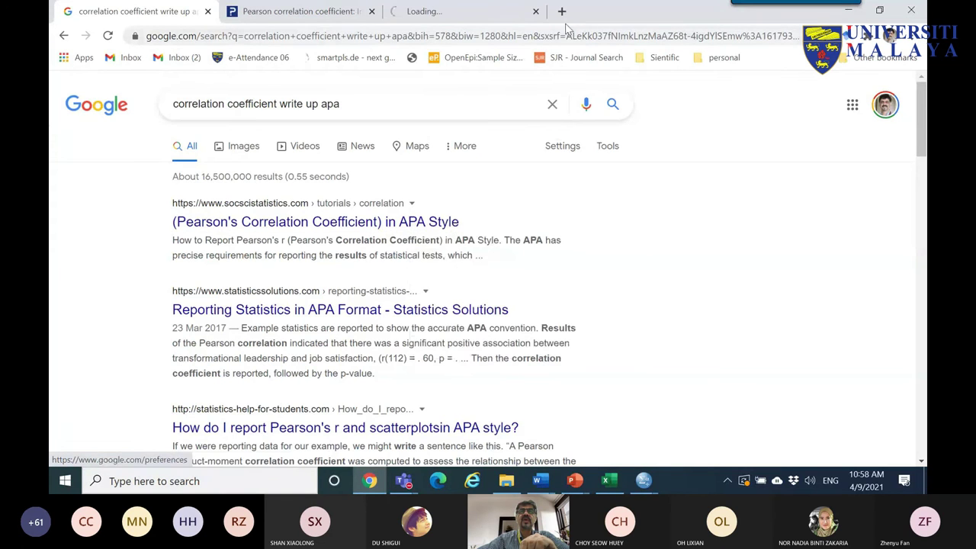
click(486, 13)
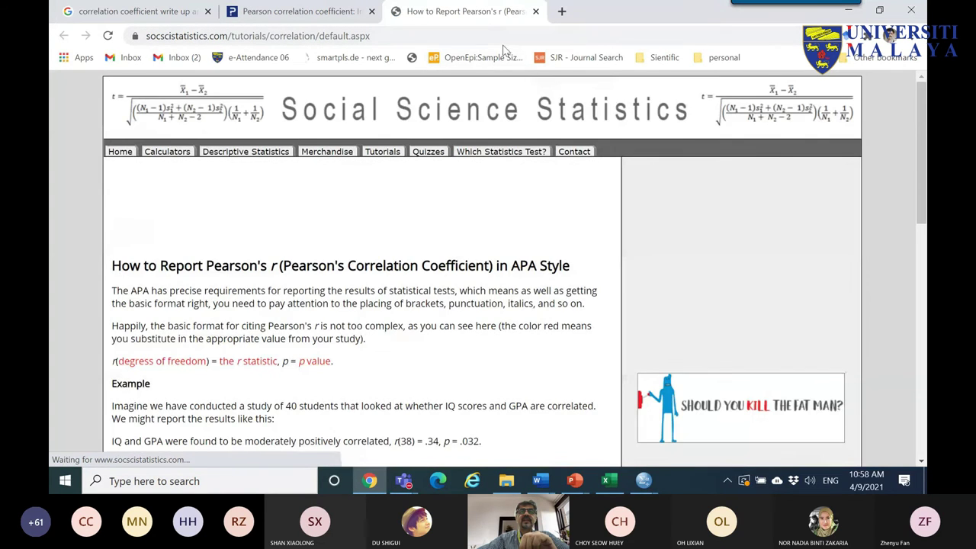
scroll(388, 233, down, 3)
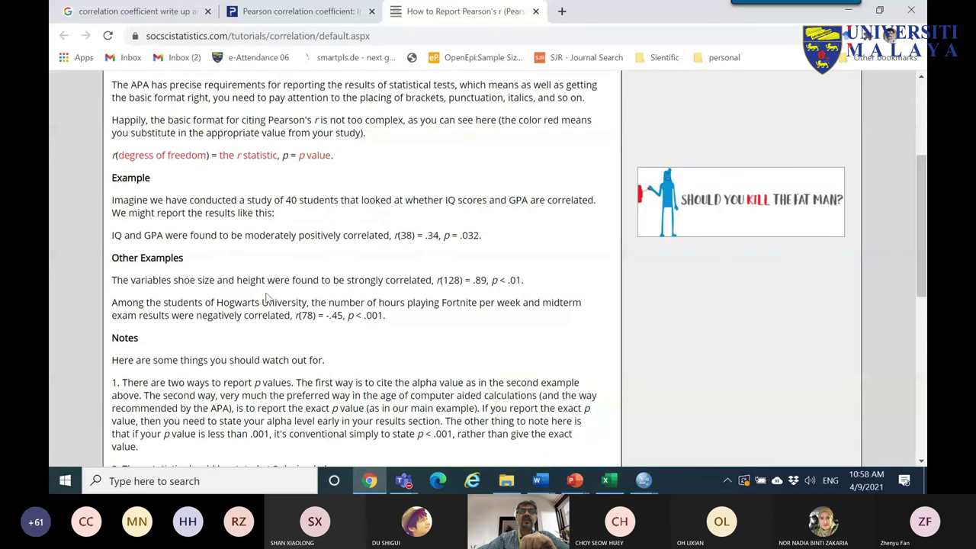
- Examine the notes and basic format for reporting Pearson's r, highlighting "APA Style" in the article heading
scroll(267, 298, down, 2)
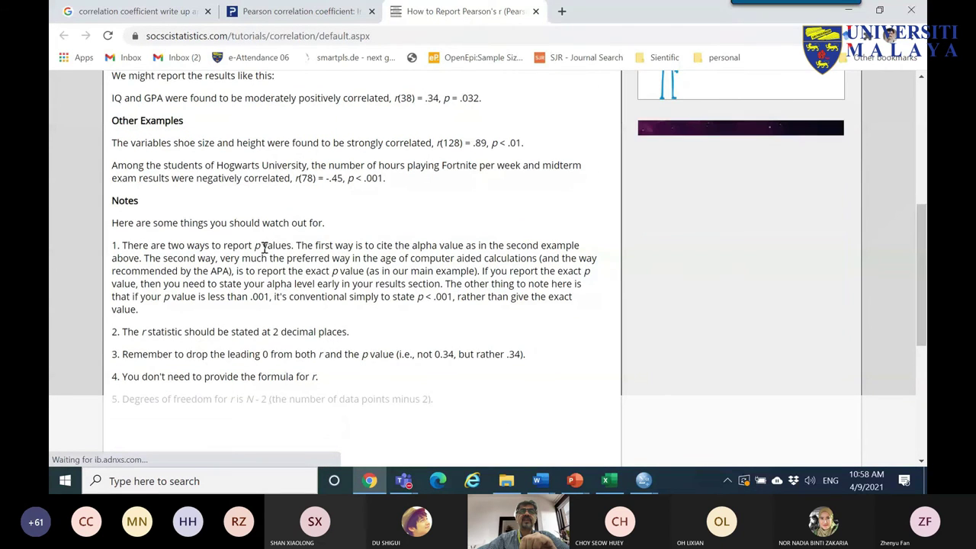
scroll(269, 252, up, 4)
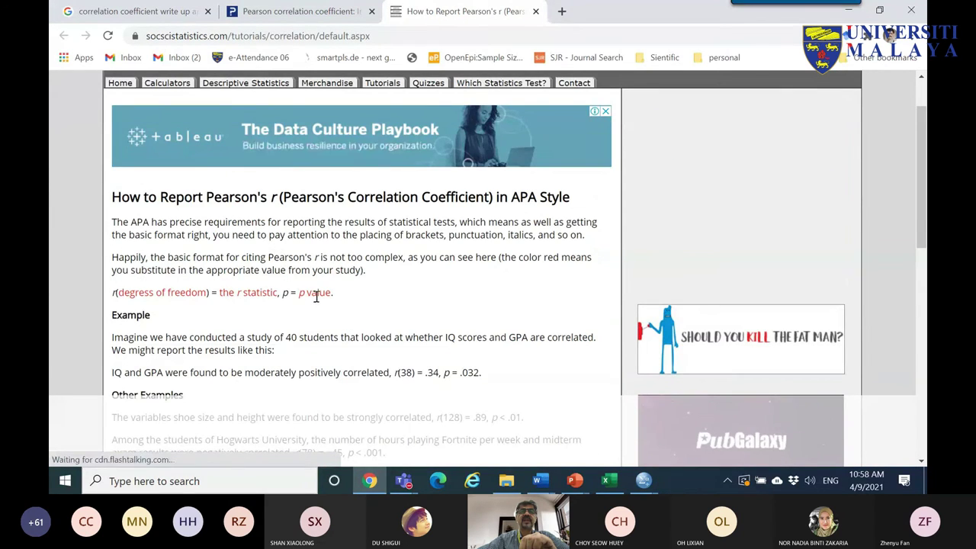
click(307, 11)
click(412, 10)
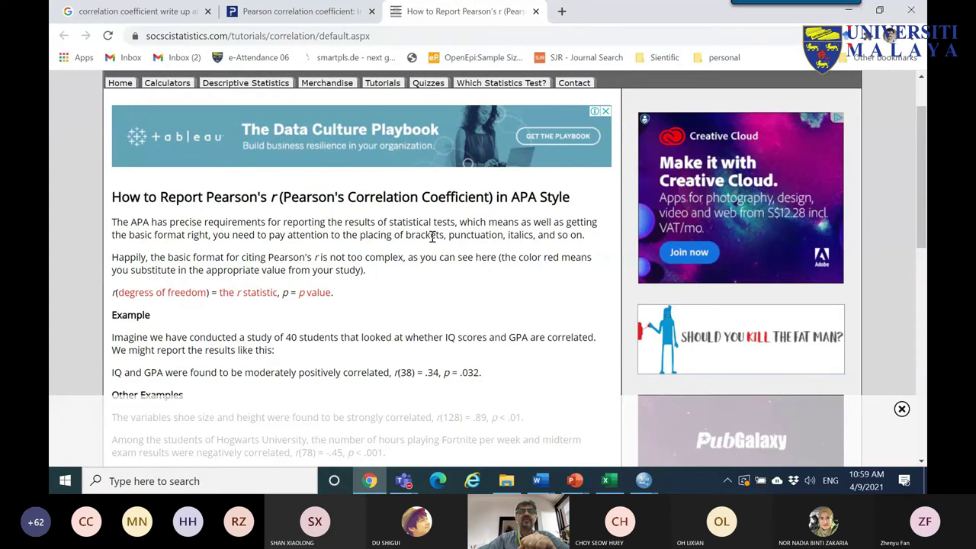
drag(509, 200, 571, 199)
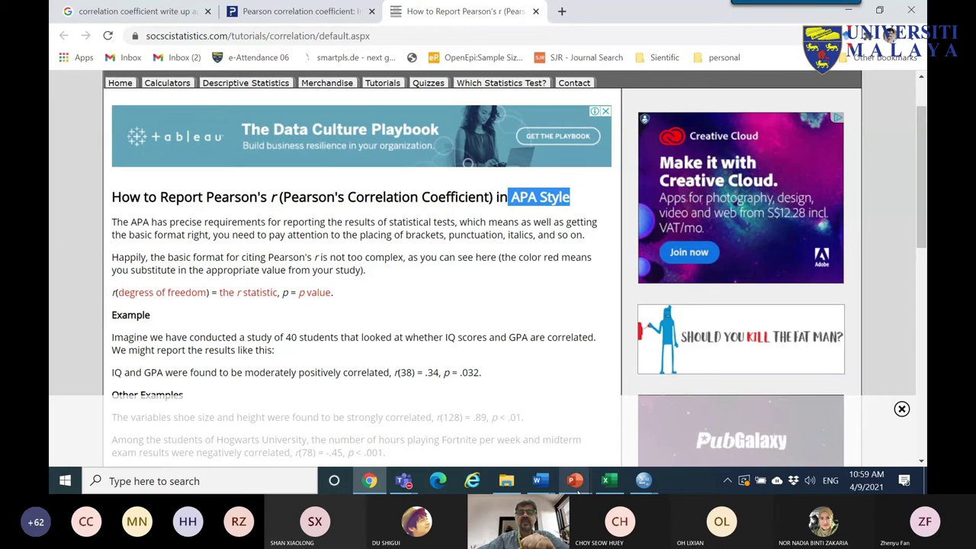
- Switch to the SPSS output and examine the one-tailed Pearson Correlations table
click(370, 482)
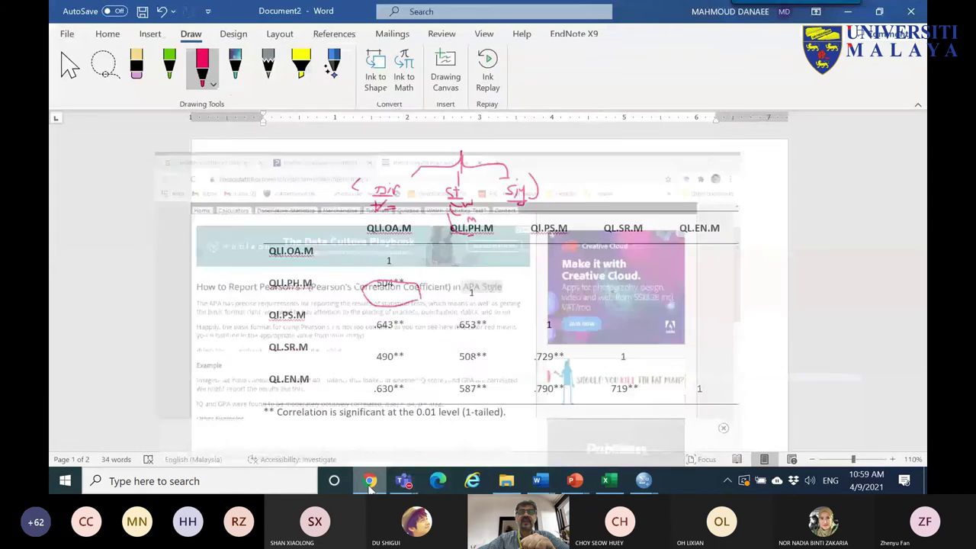
mouse_move(643, 480)
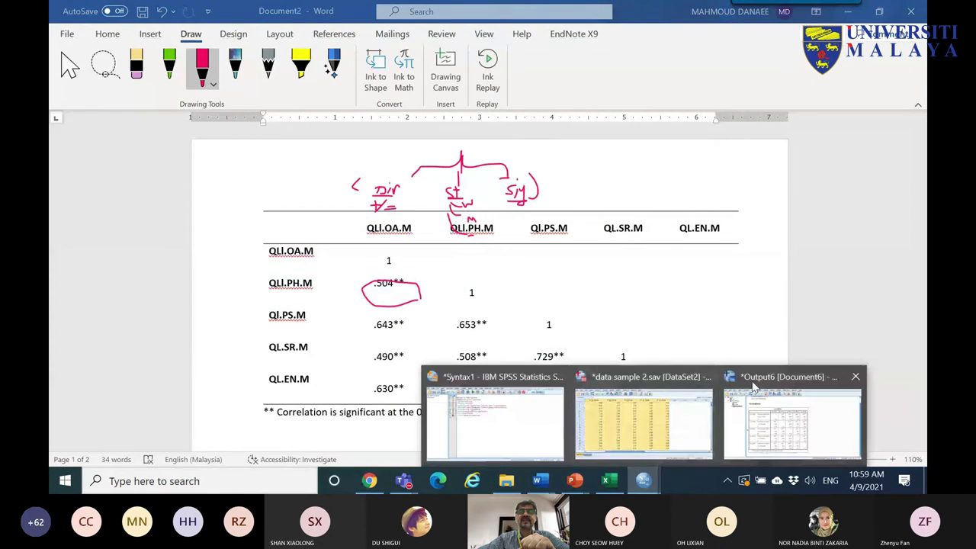
click(786, 426)
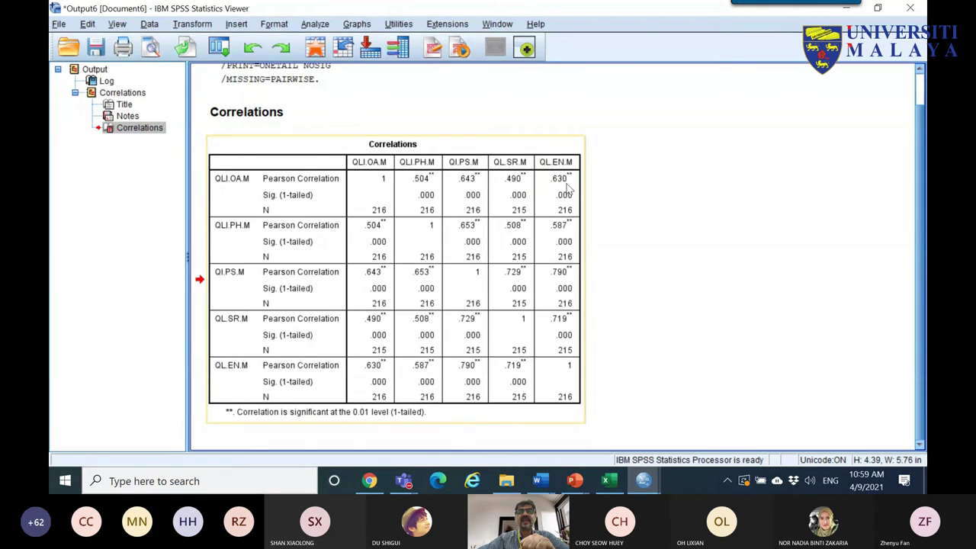
drag(270, 212, 492, 370)
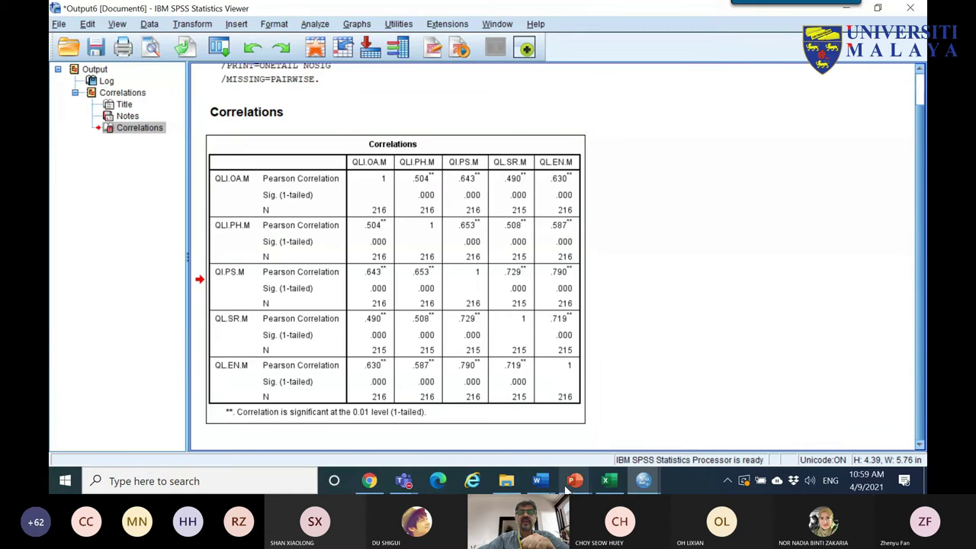
- Return to the Word table, circle .790 in green with an arrow, and underline its QI.PS.M and QL.EN.M headings
click(537, 481)
click(602, 427)
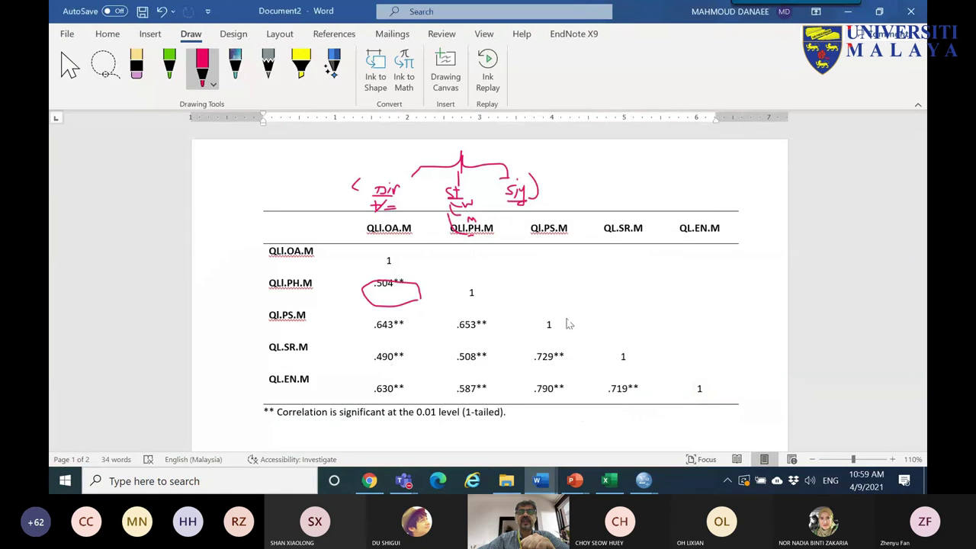
scroll(564, 317, down, 1)
click(167, 61)
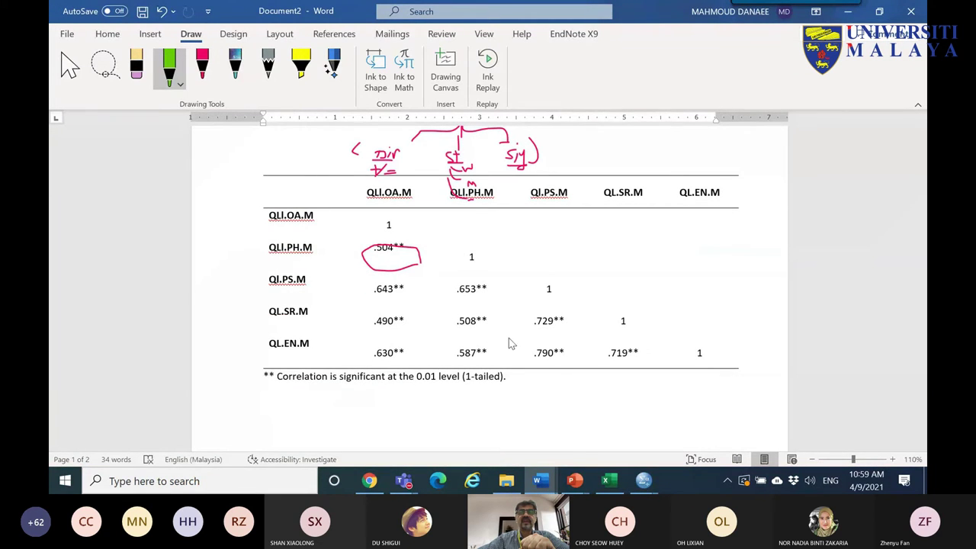
mouse_move(526, 350)
mouse_down()
mouse_move(587, 347)
mouse_move(522, 343)
mouse_up()
drag(529, 202, 571, 202)
drag(279, 356, 309, 356)
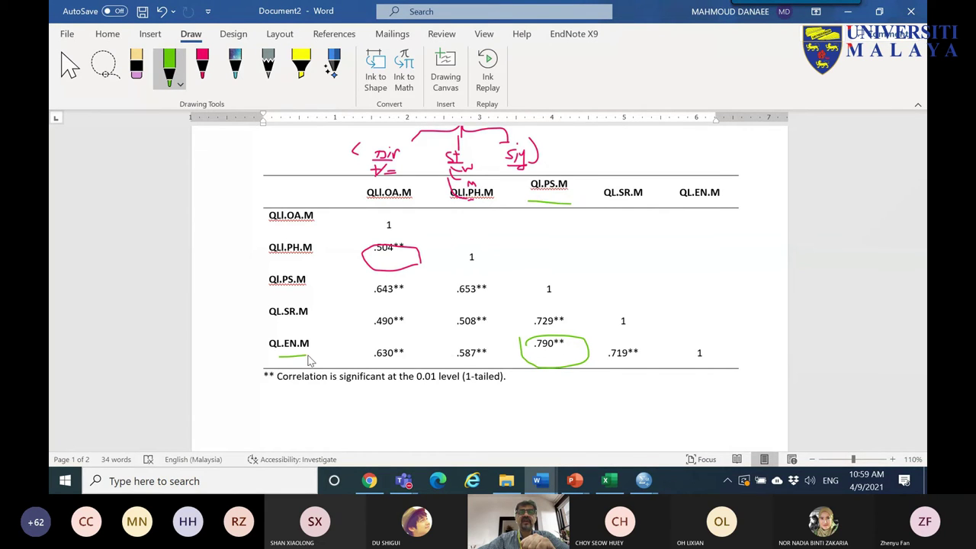
drag(577, 344, 608, 303)
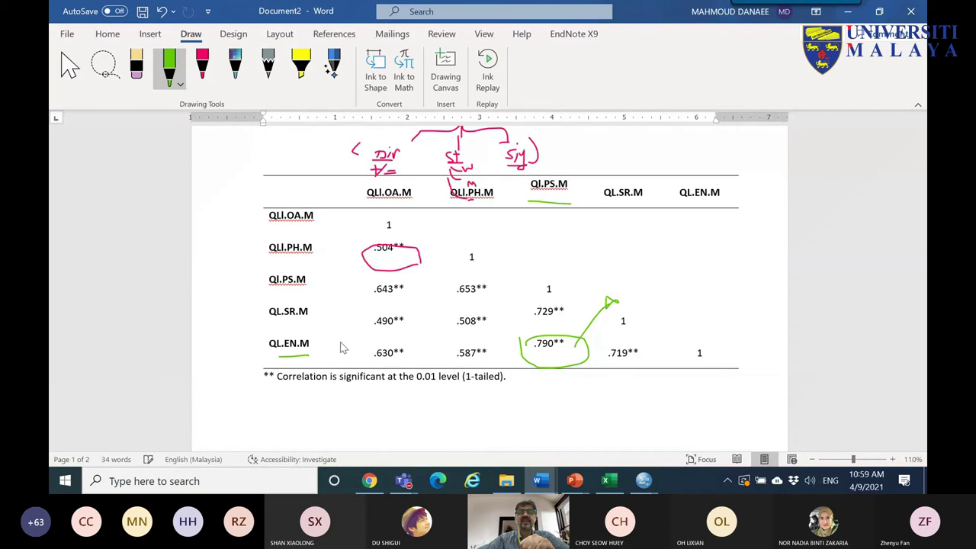
- Circle the QL.EN.M row label and QI.PS.M column heading in green, drawing a rising arrow beside each
mouse_move(320, 353)
mouse_down()
mouse_move(295, 331)
mouse_move(261, 334)
mouse_move(263, 359)
mouse_move(305, 369)
mouse_move(324, 352)
mouse_up()
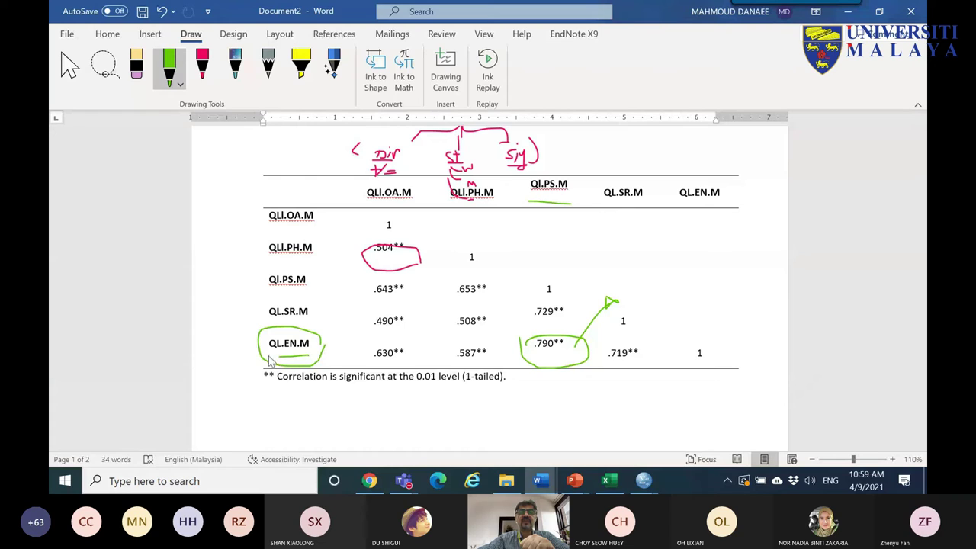
drag(240, 356, 236, 332)
mouse_move(534, 208)
mouse_down()
mouse_move(577, 199)
mouse_move(529, 174)
mouse_move(527, 198)
mouse_move(577, 208)
mouse_move(598, 162)
mouse_up()
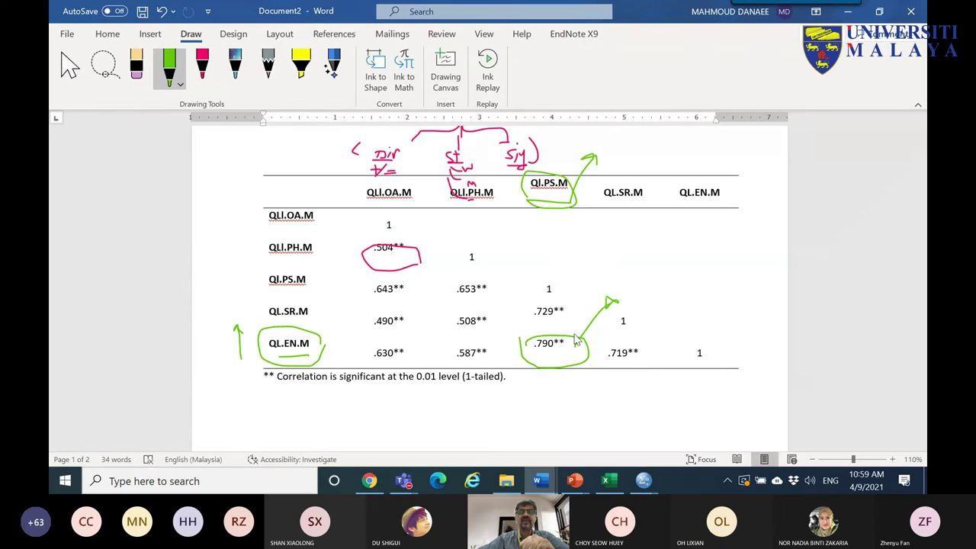
- Circle .729, .719, .587, .508, .653, .490 and the St branch in green, and underline the start of the significance footnote
mouse_move(551, 328)
mouse_down()
mouse_move(531, 313)
mouse_move(568, 319)
mouse_up()
mouse_move(637, 358)
mouse_down()
mouse_move(603, 349)
mouse_move(623, 336)
mouse_move(630, 372)
mouse_up()
mouse_move(467, 340)
mouse_down()
mouse_move(455, 358)
mouse_move(488, 357)
mouse_move(485, 342)
mouse_up()
mouse_move(494, 316)
mouse_down()
mouse_move(480, 325)
mouse_move(470, 307)
mouse_move(492, 318)
mouse_up()
mouse_move(490, 288)
mouse_down()
mouse_move(473, 276)
mouse_move(481, 296)
mouse_move(489, 284)
mouse_up()
mouse_move(409, 320)
mouse_down()
mouse_move(387, 339)
mouse_move(412, 313)
mouse_move(409, 331)
mouse_up()
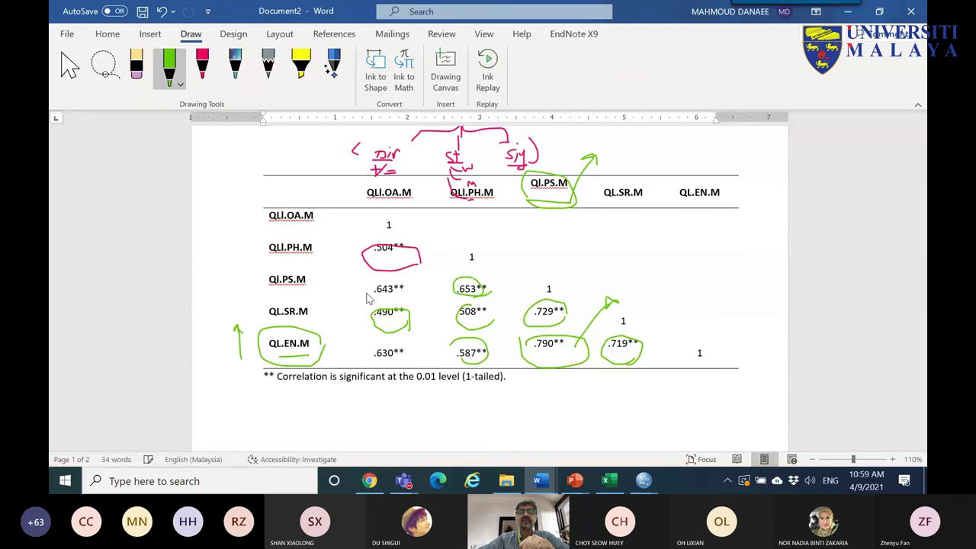
mouse_move(478, 213)
mouse_down()
mouse_move(433, 197)
mouse_move(446, 142)
mouse_move(478, 177)
mouse_move(473, 223)
mouse_up()
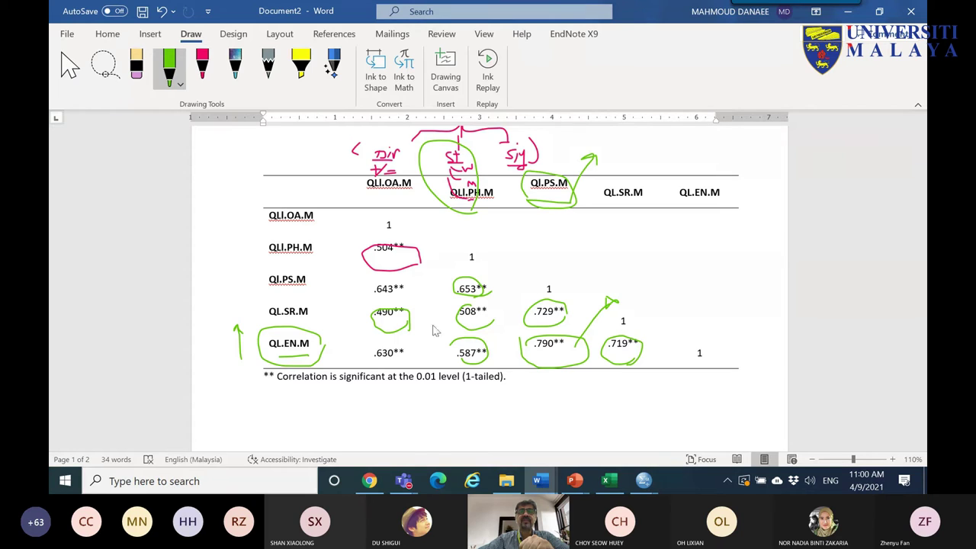
drag(255, 386, 309, 388)
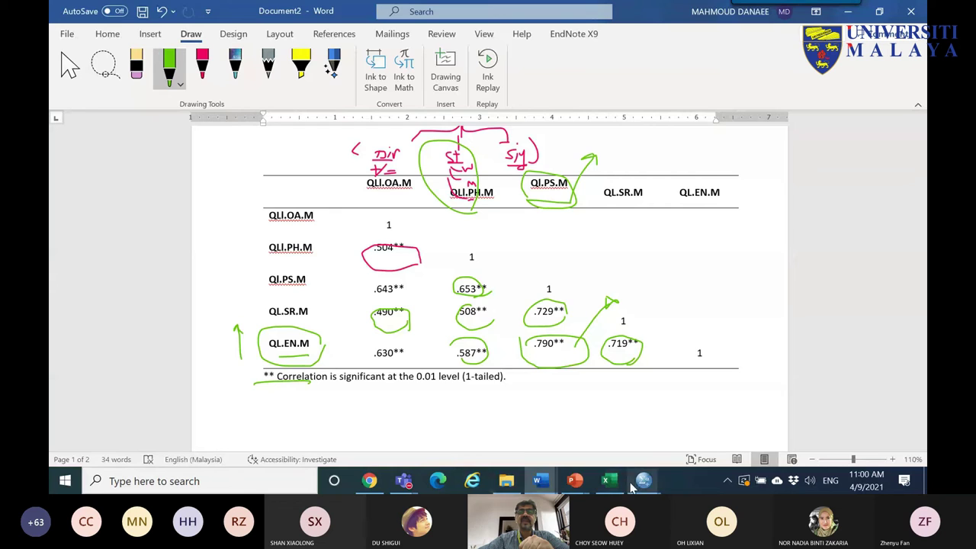
- Rerun the one-tailed Pearson bivariate correlation in SPSS on the five QL variables with flagging of significant correlations turned off
mouse_move(644, 480)
click(603, 408)
click(158, 48)
click(183, 73)
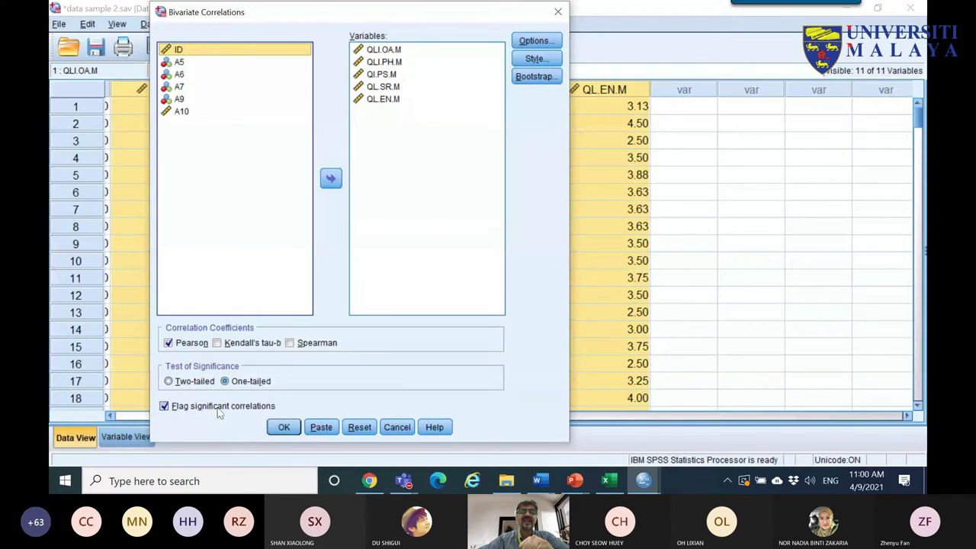
click(244, 409)
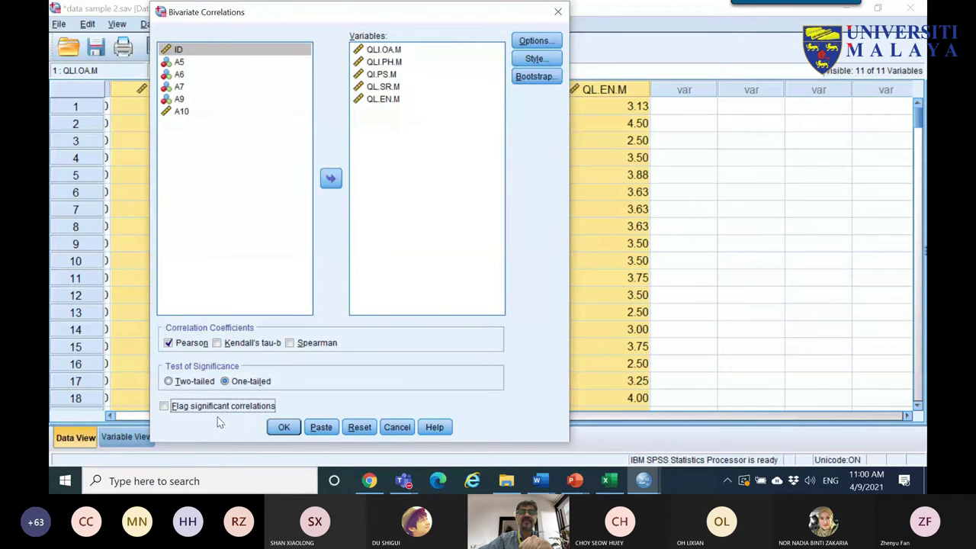
click(283, 427)
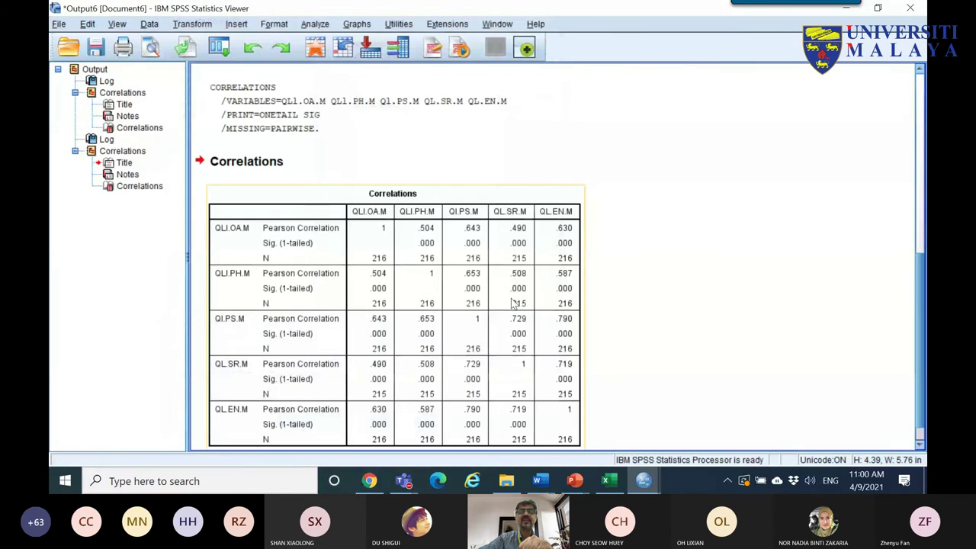
drag(495, 263, 534, 250)
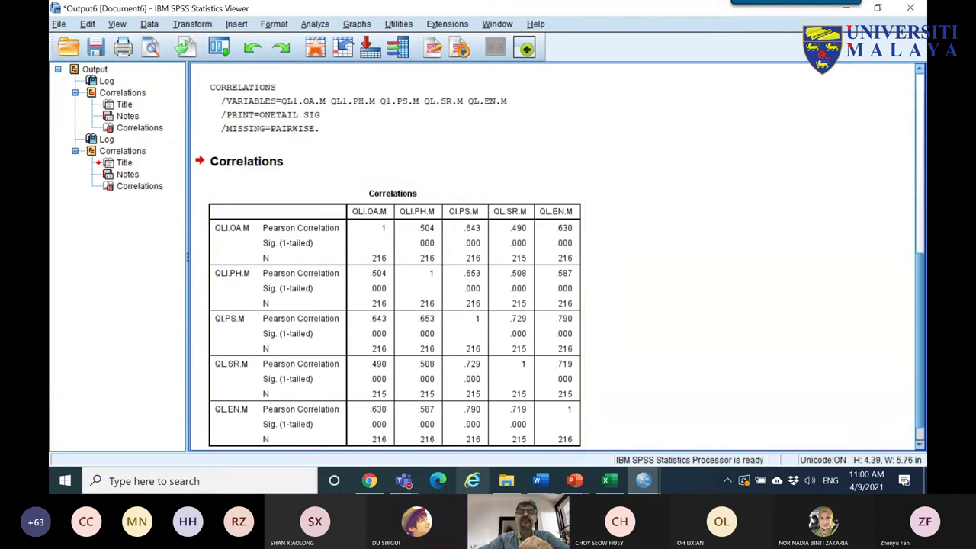
- Switch to the Teams meeting and read the two-way ANOVA chat question, highlighting its part about a non-parametric alternative
mouse_move(404, 488)
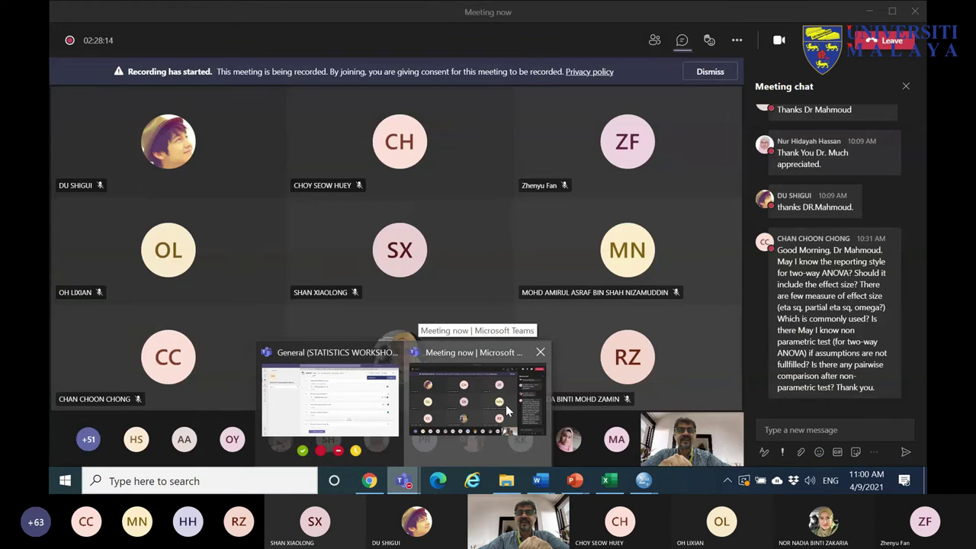
click(506, 405)
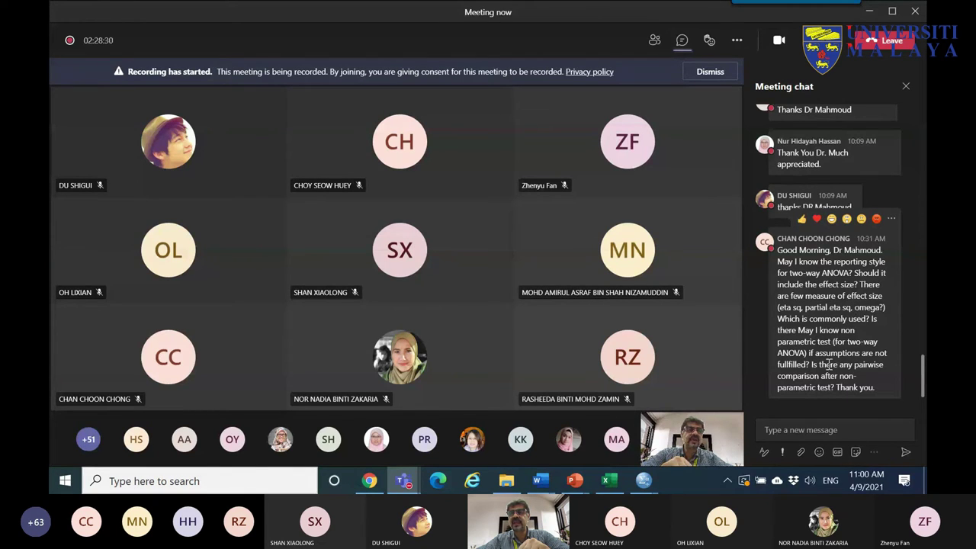
drag(829, 344, 835, 367)
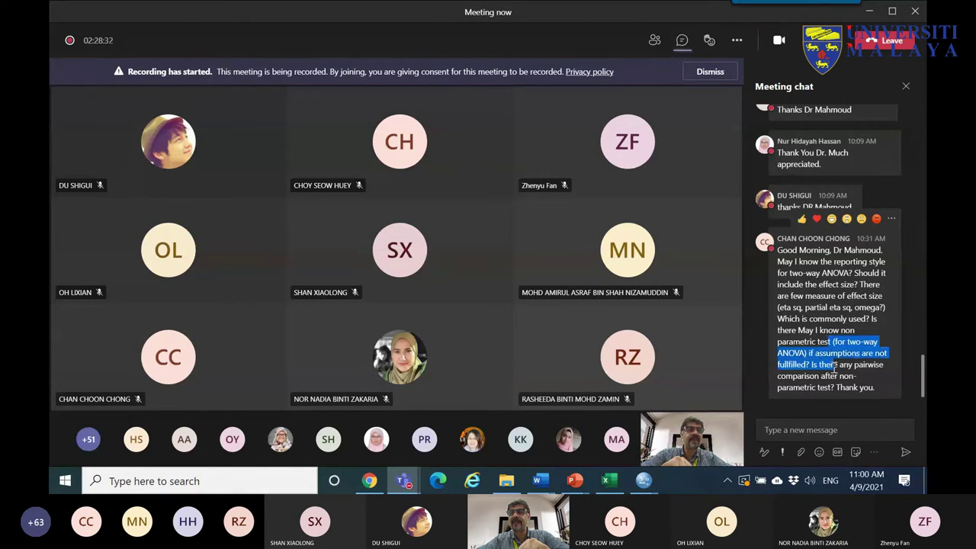
click(834, 341)
drag(873, 319, 874, 387)
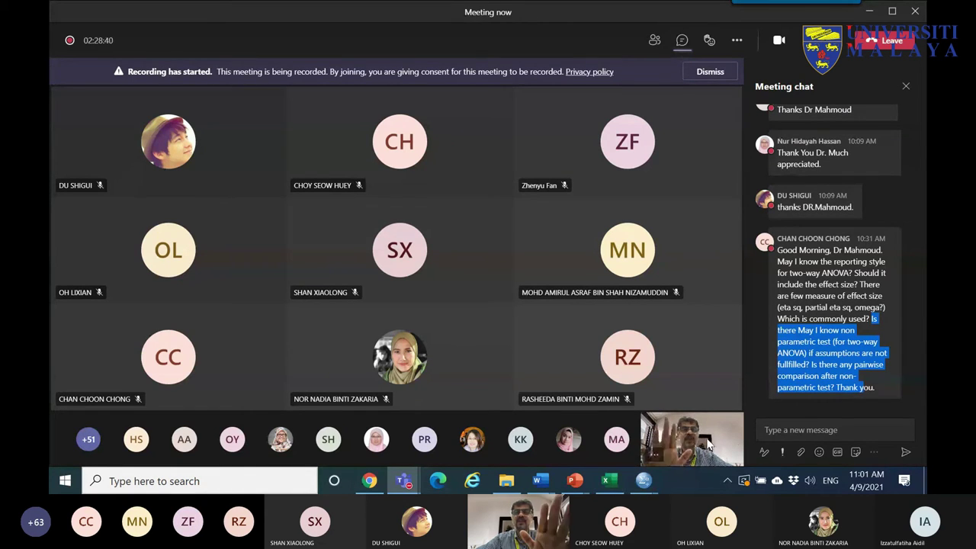
- Return to the SPSS Data Editor and show the General Linear Model procedures among the available analyses
click(643, 481)
click(654, 450)
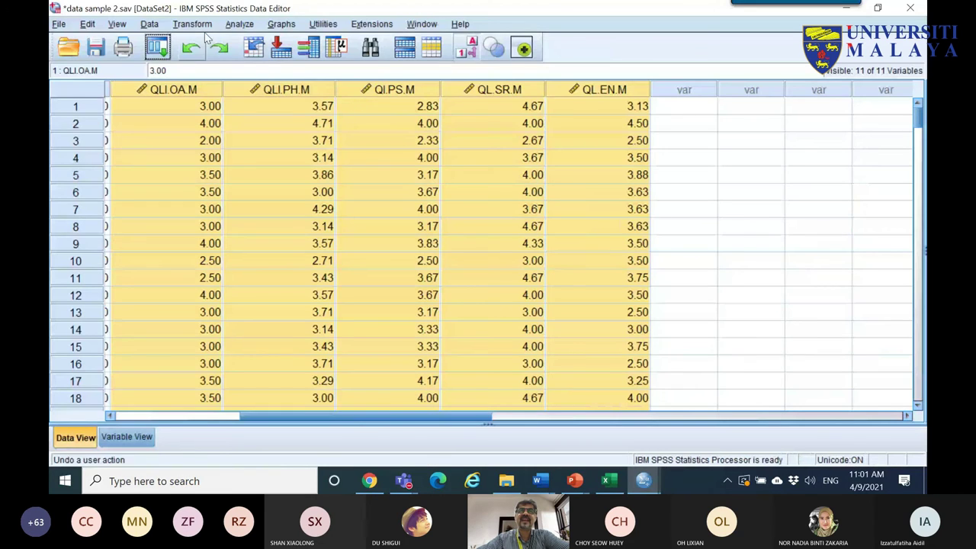
click(239, 24)
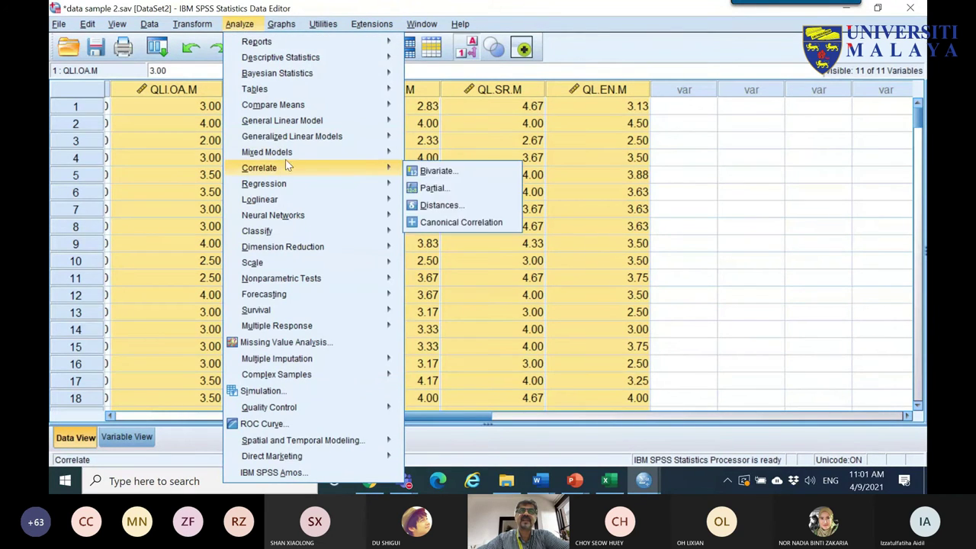
mouse_move(324, 137)
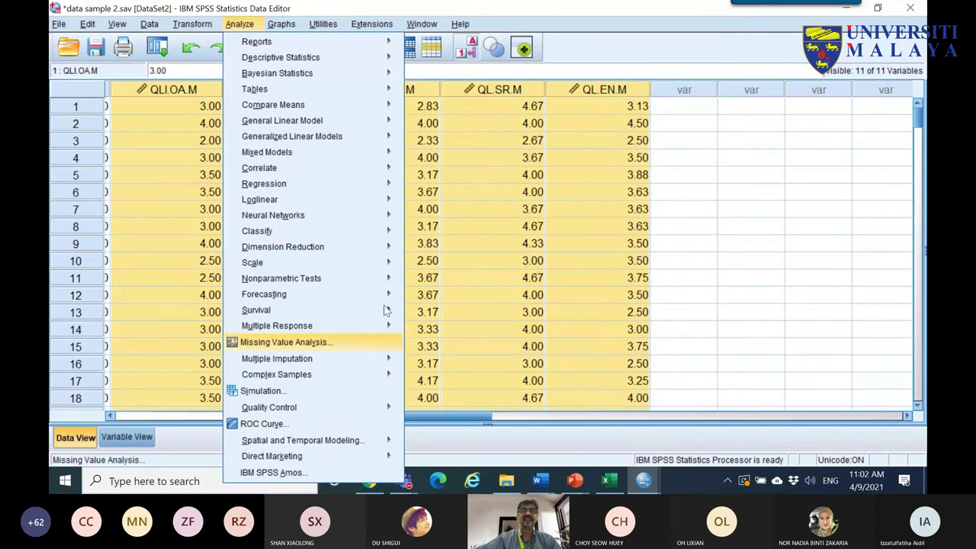
mouse_move(303, 124)
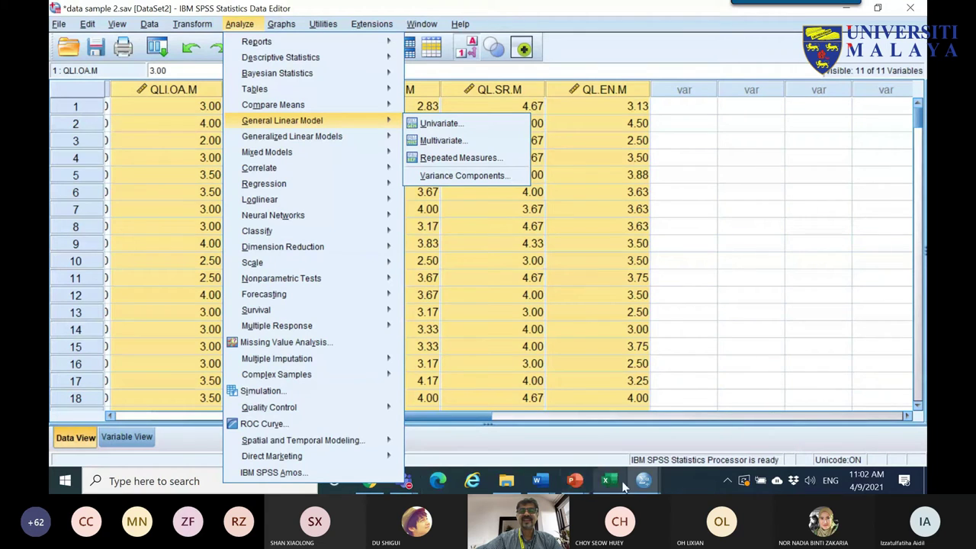
- Switch to the QDA Part 1 presentation in PowerPoint and mark the two Spearman rows and their variable types in red
click(574, 480)
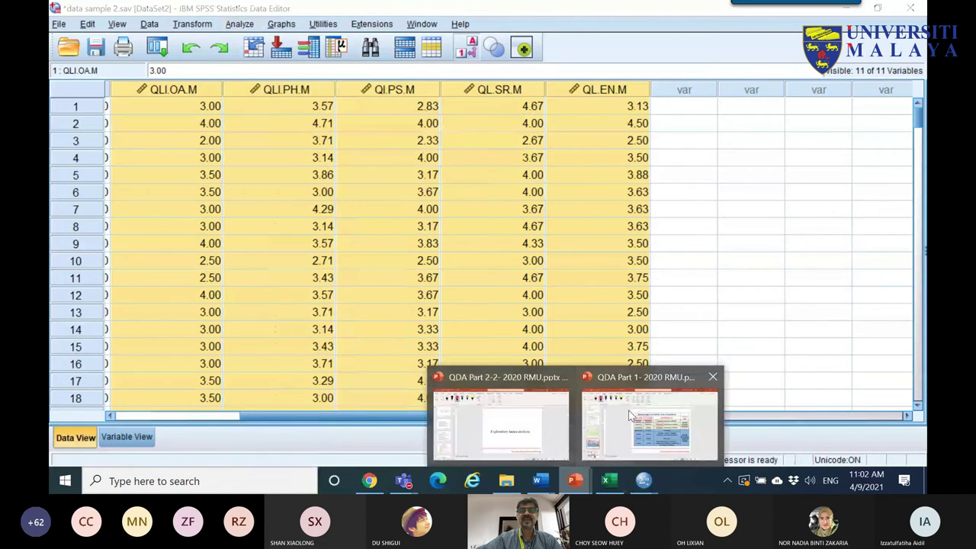
click(635, 421)
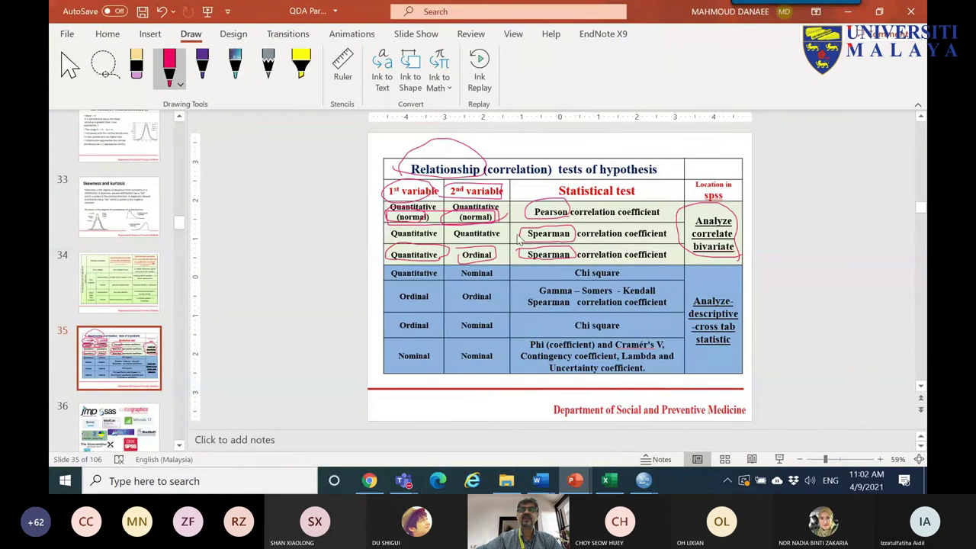
drag(515, 229, 513, 265)
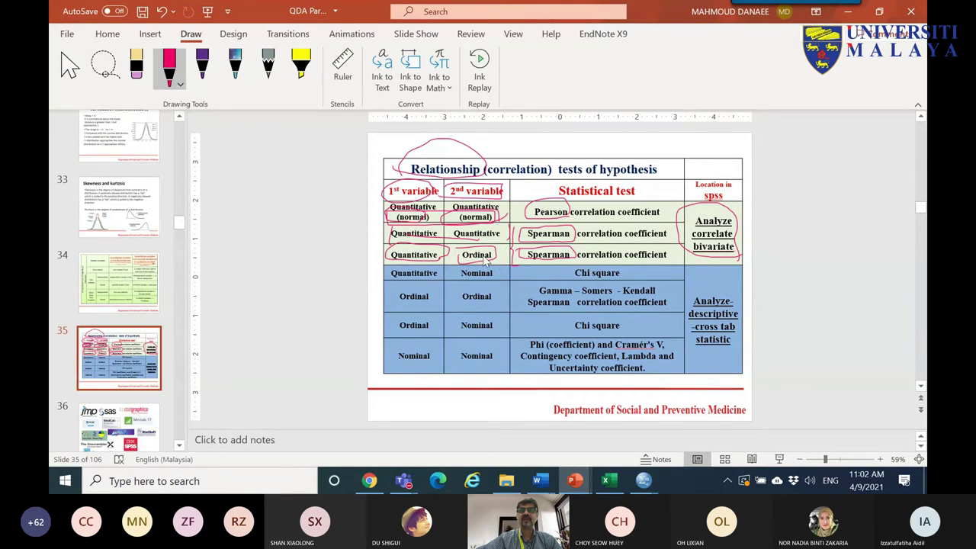
mouse_move(524, 263)
mouse_down()
mouse_move(565, 230)
mouse_move(531, 234)
mouse_move(523, 259)
mouse_up()
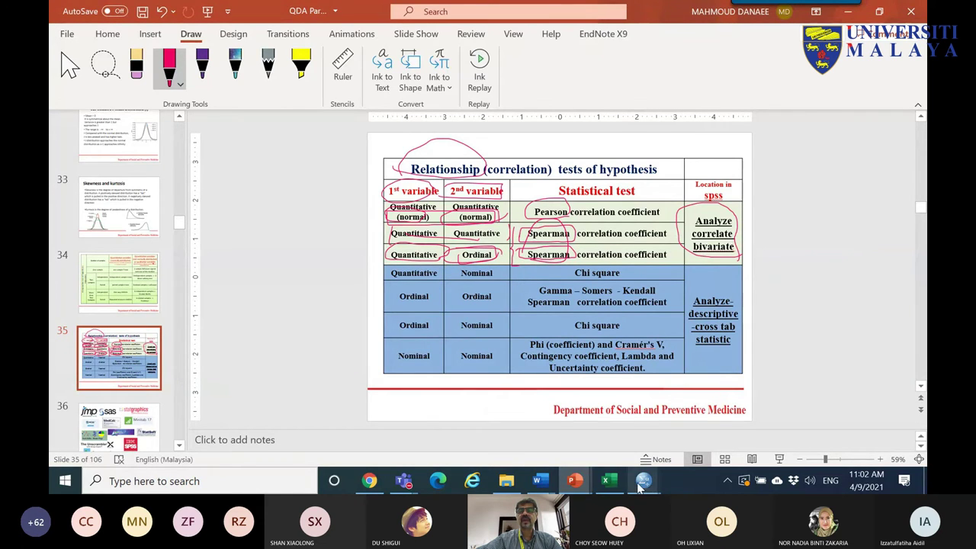
- Return to the SPSS data sheet, select the A7 column and widen it to show its full income labels
mouse_move(641, 488)
click(614, 446)
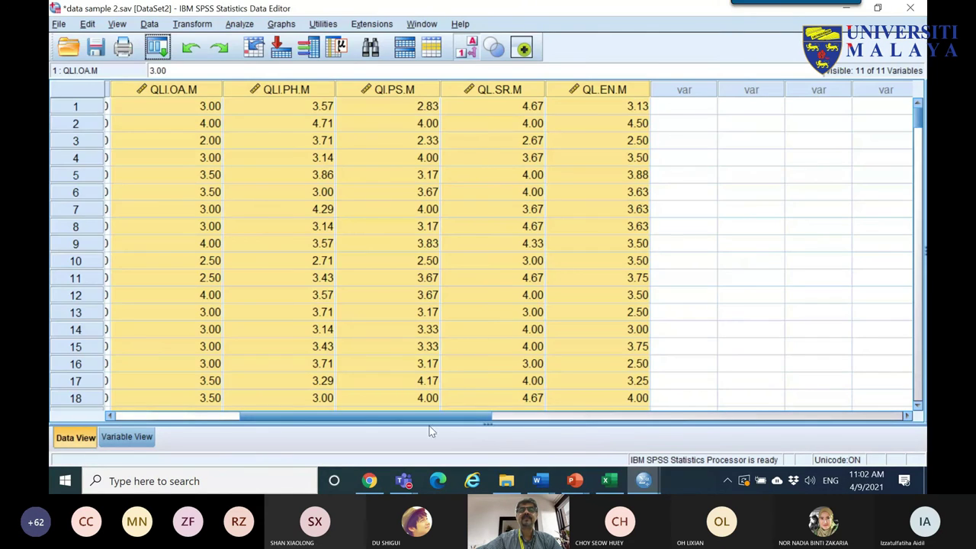
click(225, 417)
click(370, 92)
drag(374, 91, 472, 91)
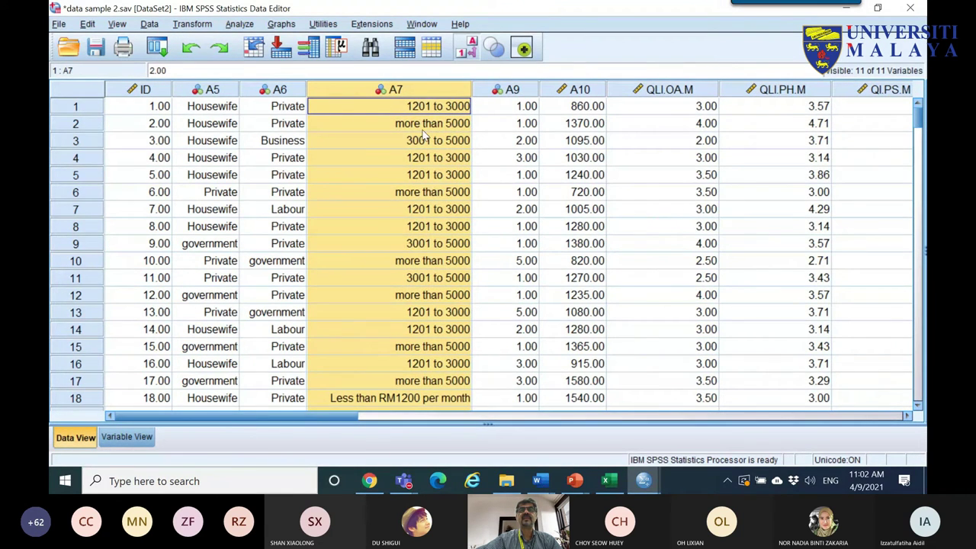
- Change the measurement level of variable A7 to Ordinal
double_click(432, 92)
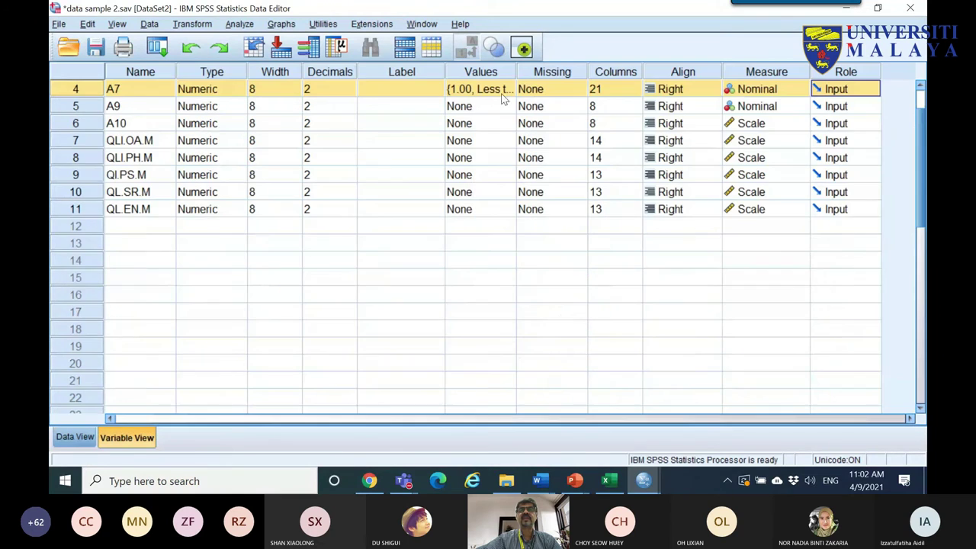
click(769, 92)
click(758, 122)
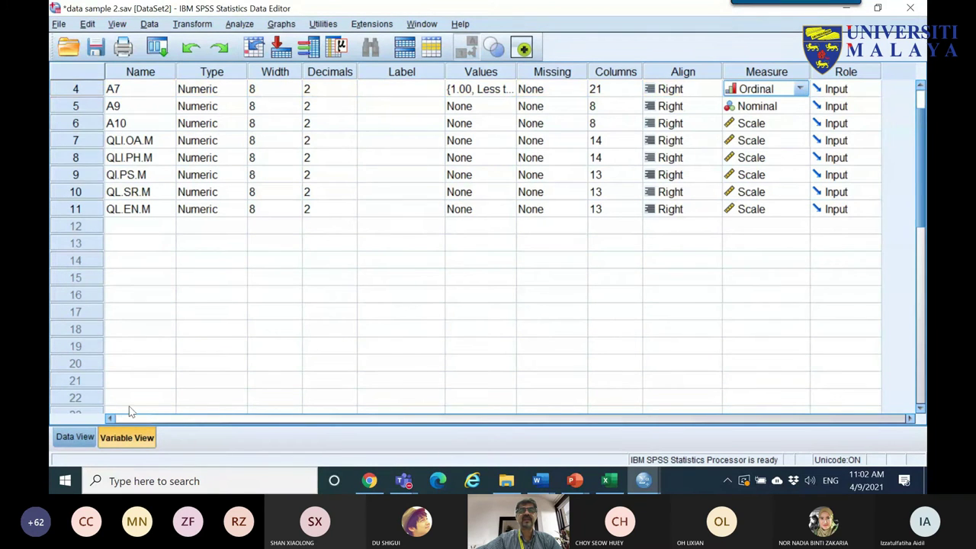
- Return to the data sheet and highlight the A7 and QLI.OA.M columns in turn as an example pair to correlate
click(81, 437)
click(412, 92)
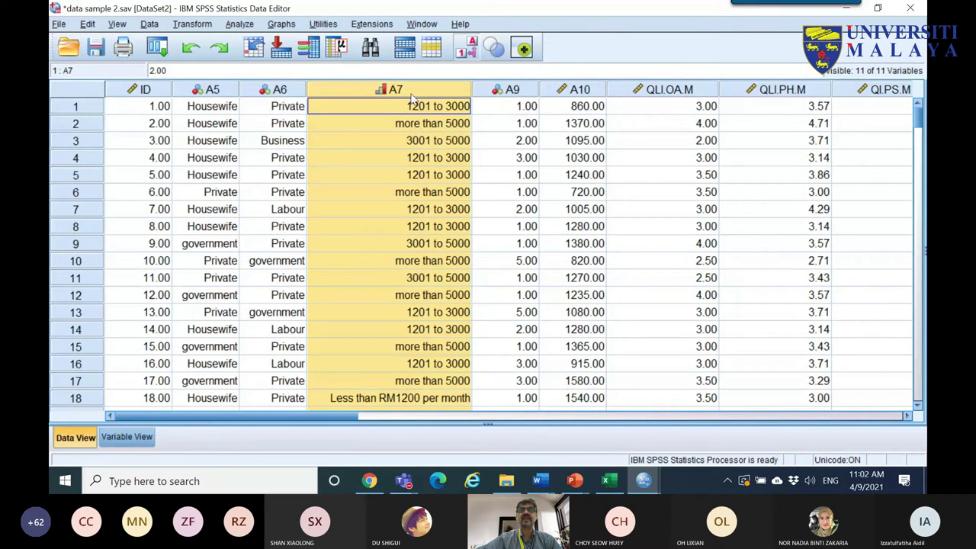
click(656, 90)
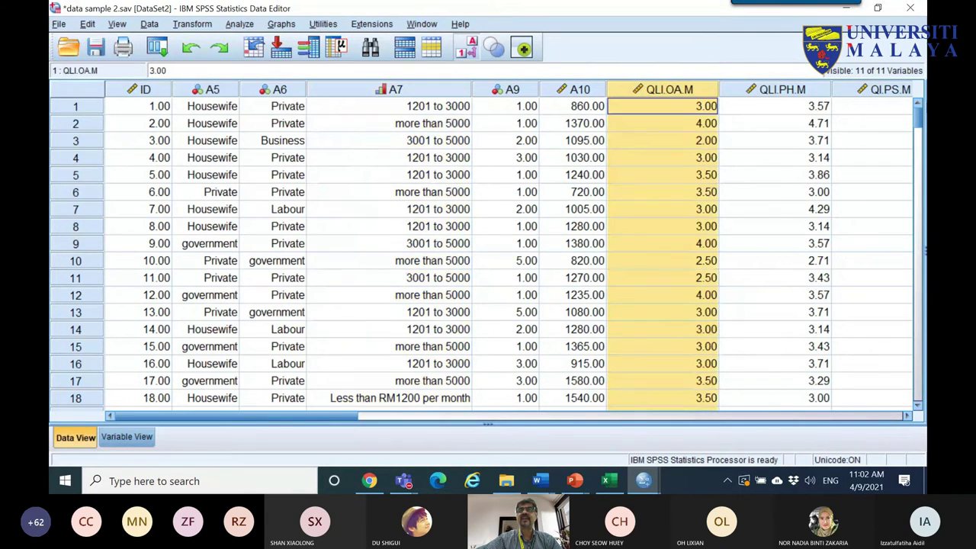
click(412, 91)
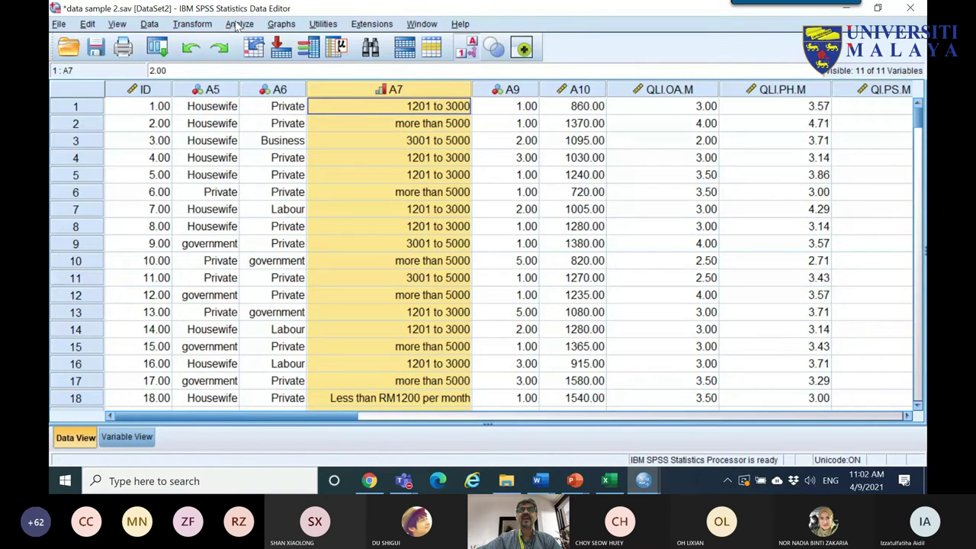
- Run a one-tailed bivariate correlation with A7 added to the five QL scores, using Spearman instead of Pearson
click(238, 25)
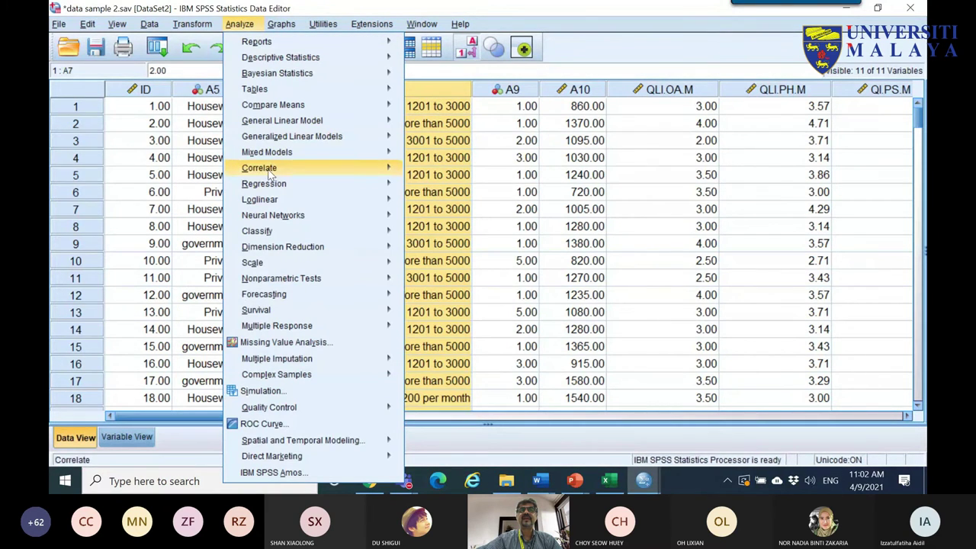
mouse_move(345, 175)
click(426, 173)
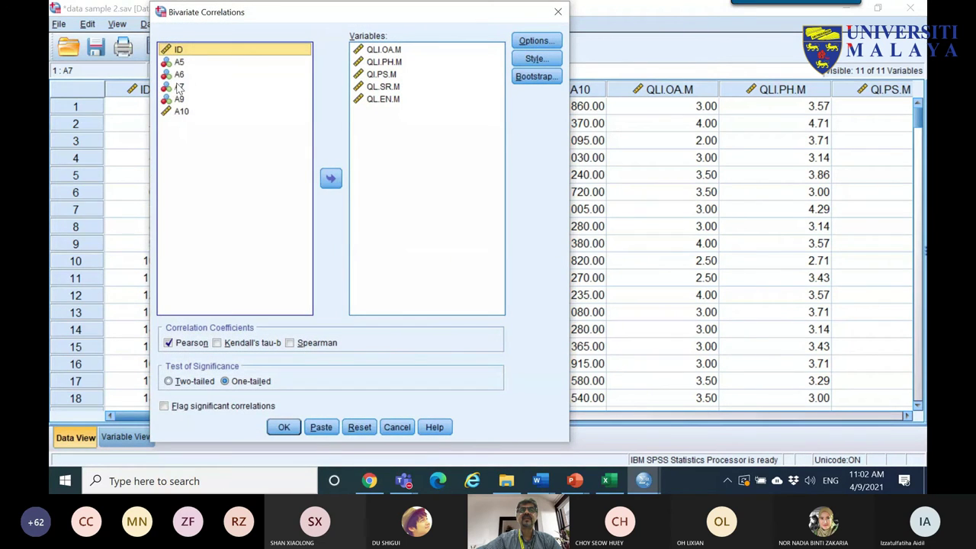
click(191, 87)
click(328, 175)
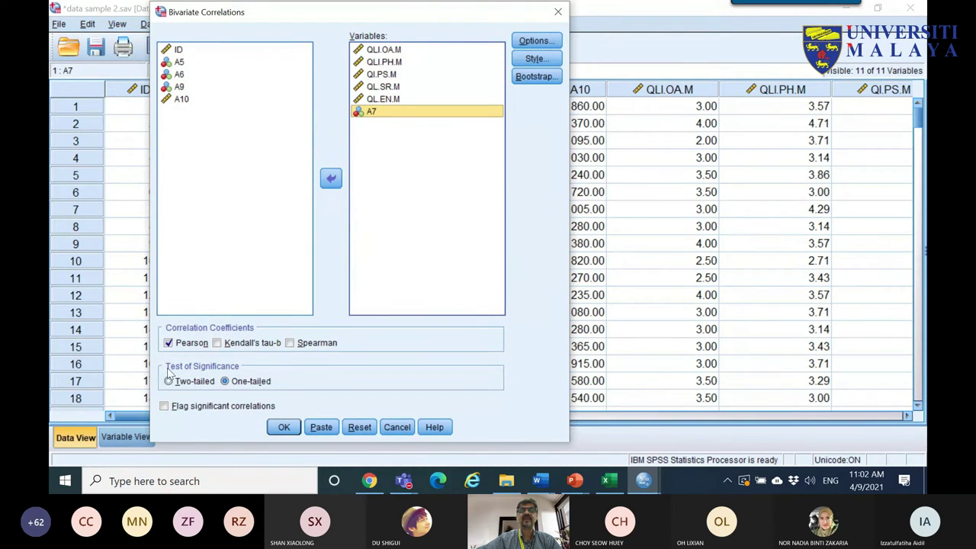
click(192, 344)
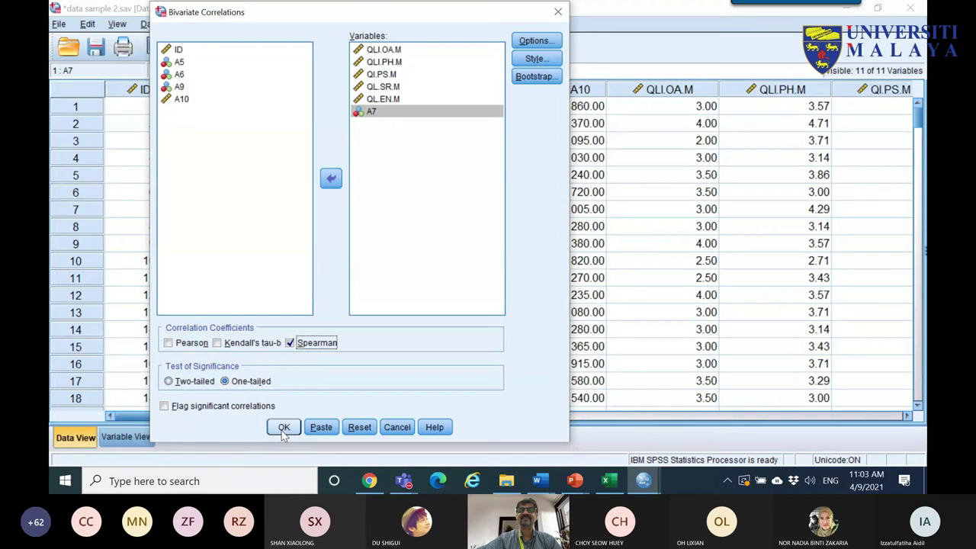
click(284, 428)
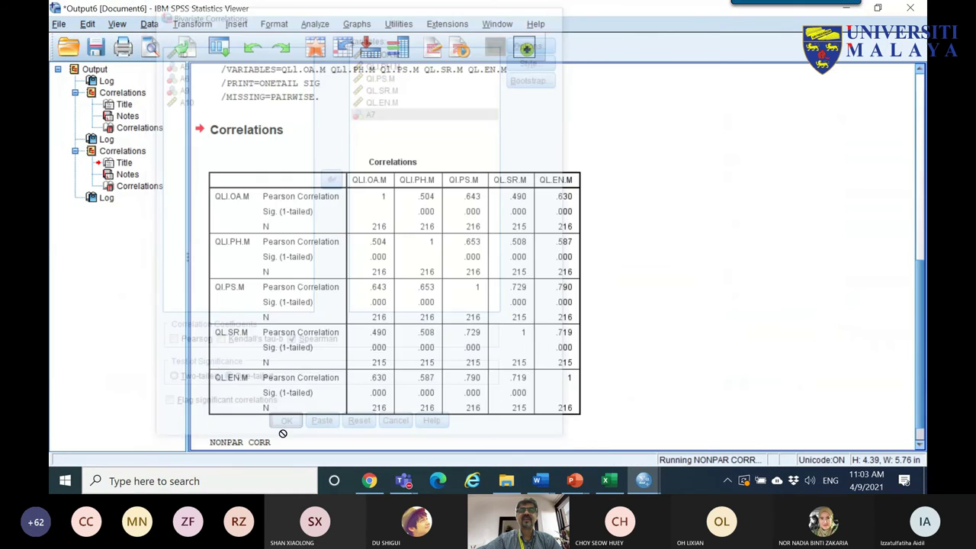
- Rerun the bivariate Spearman correlation with significant correlations flagged
click(222, 48)
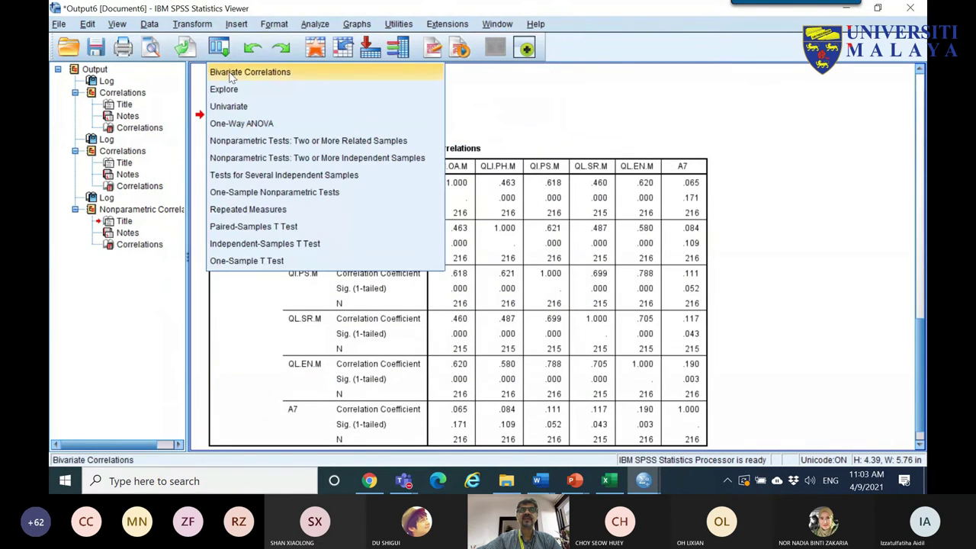
click(238, 73)
click(283, 427)
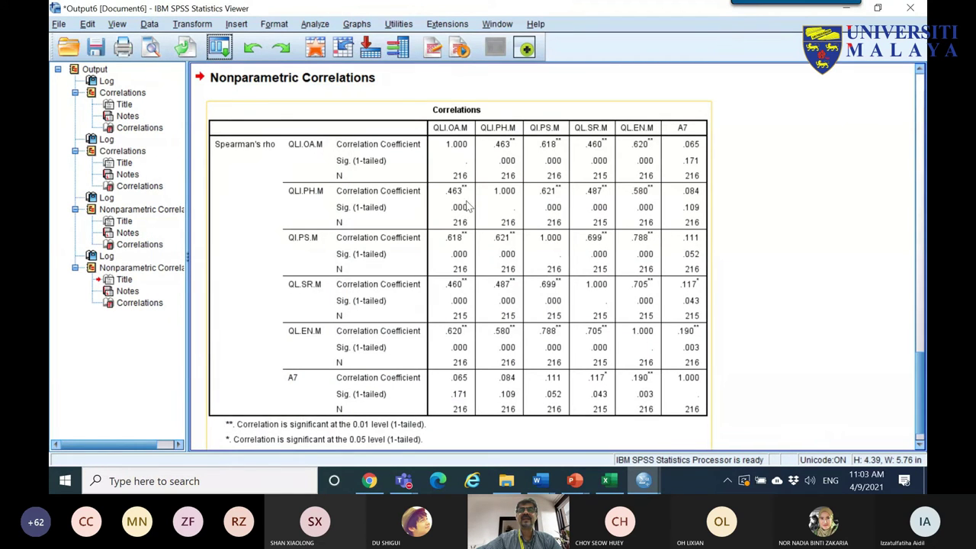
- Copy the flagged Spearman correlations table and paste it into a new sheet of the Book1 workbook in Excel
right_click(497, 160)
click(510, 181)
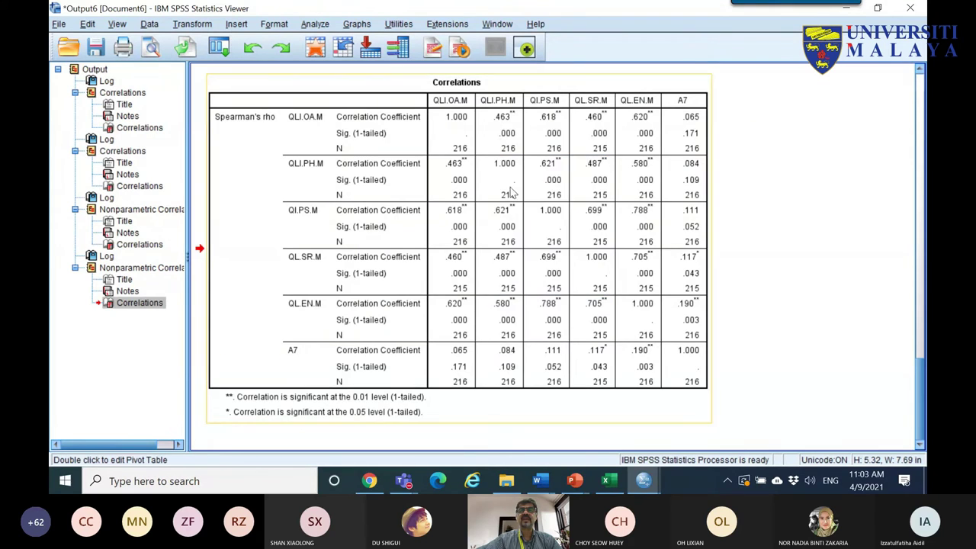
click(607, 480)
click(558, 443)
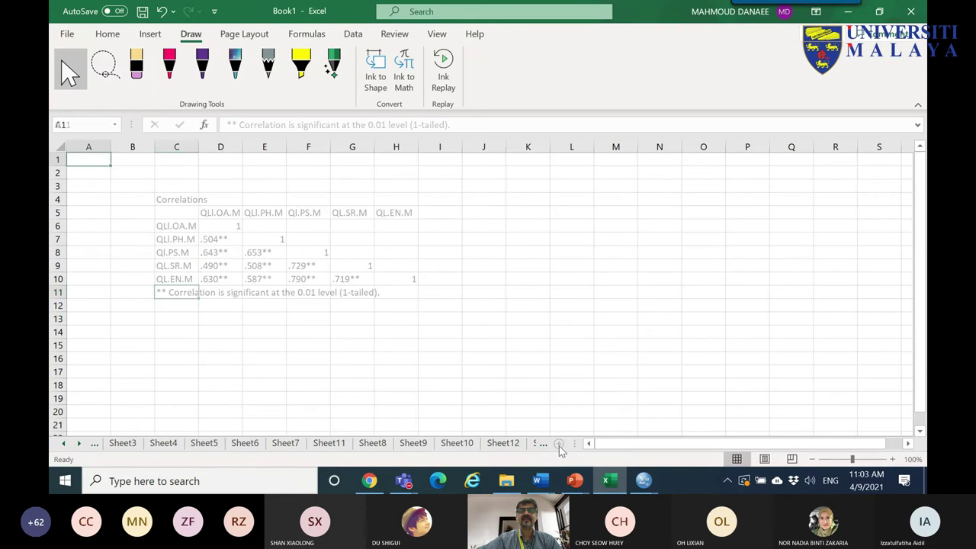
right_click(171, 186)
click(226, 147)
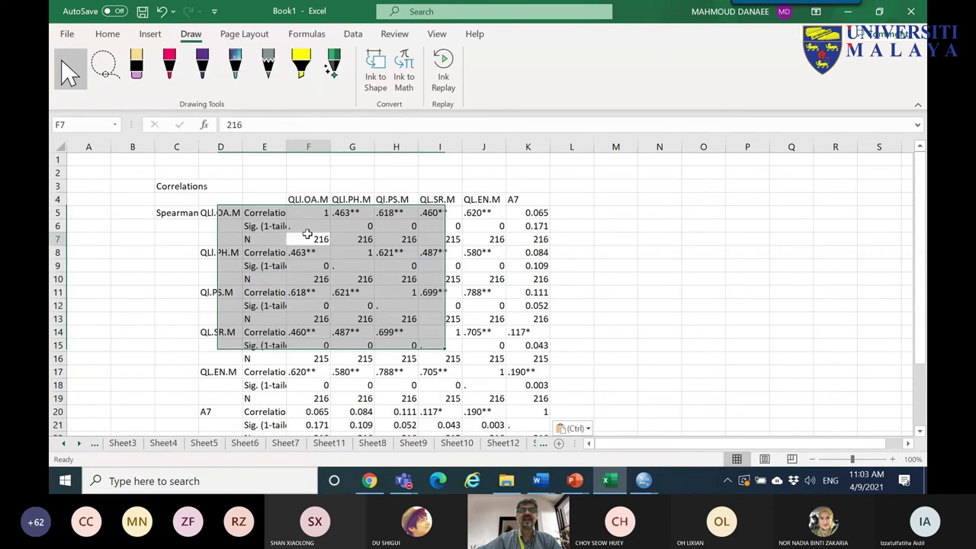
- Delete columns F to J holding the QL score correlations, leaving only the A7 results
drag(308, 147, 484, 146)
right_click(452, 201)
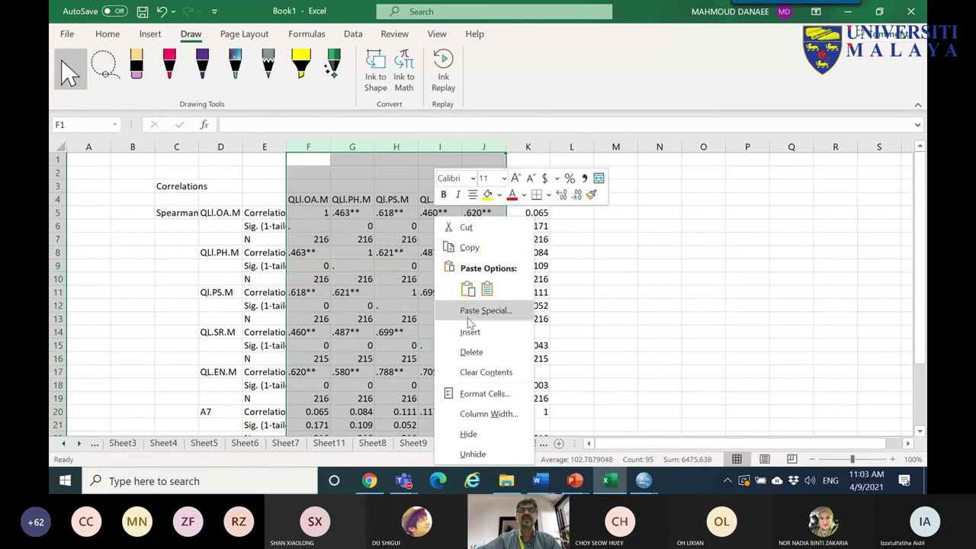
click(493, 355)
click(352, 239)
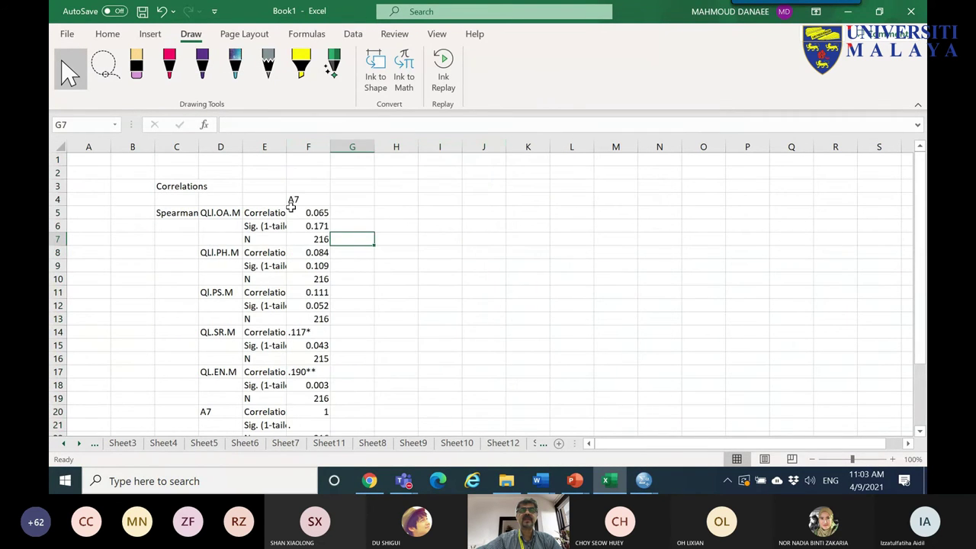
- Point out the A7 heading and the variable names in column D, and check the table's last rows
click(296, 201)
drag(214, 209, 221, 416)
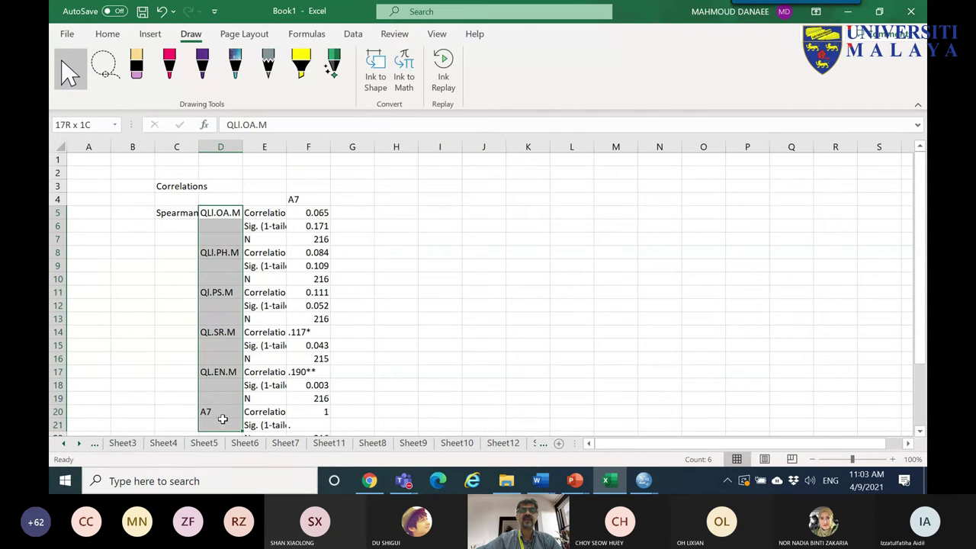
click(204, 226)
scroll(206, 397, down, 4)
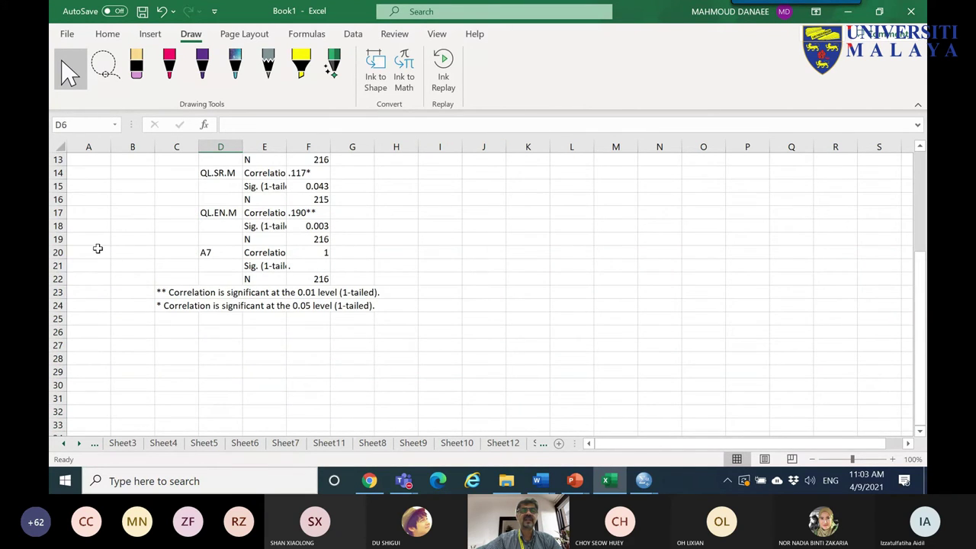
drag(68, 238, 68, 279)
right_click(213, 267)
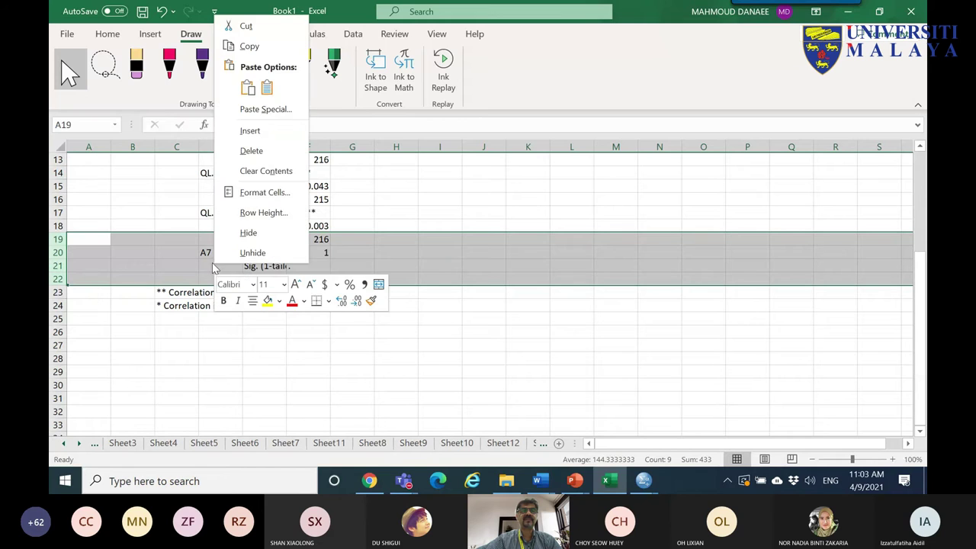
key(Escape)
right_click(157, 246)
key(Escape)
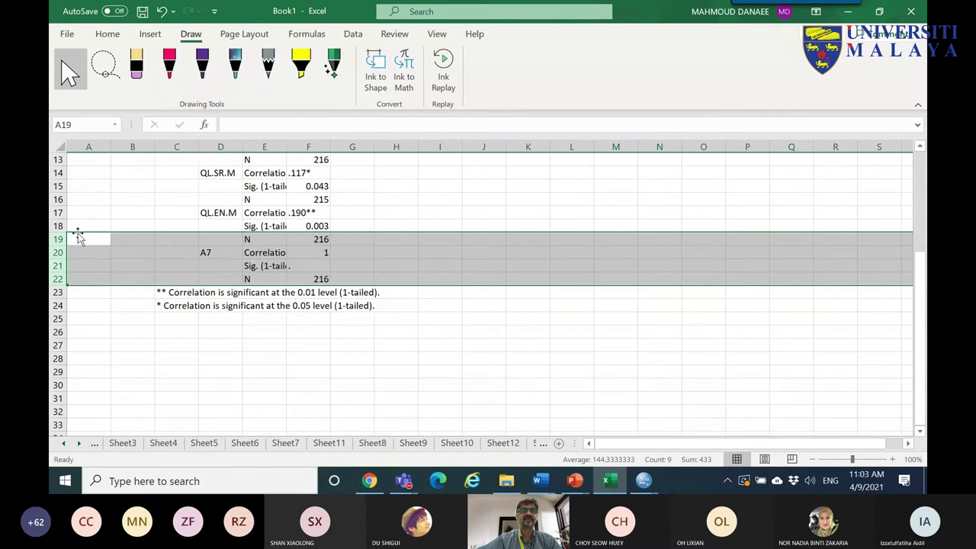
- Delete rows 18 to 22, removing the QL.EN.M significance and N rows and the whole A7 block
click(63, 226)
drag(63, 227, 63, 279)
right_click(175, 257)
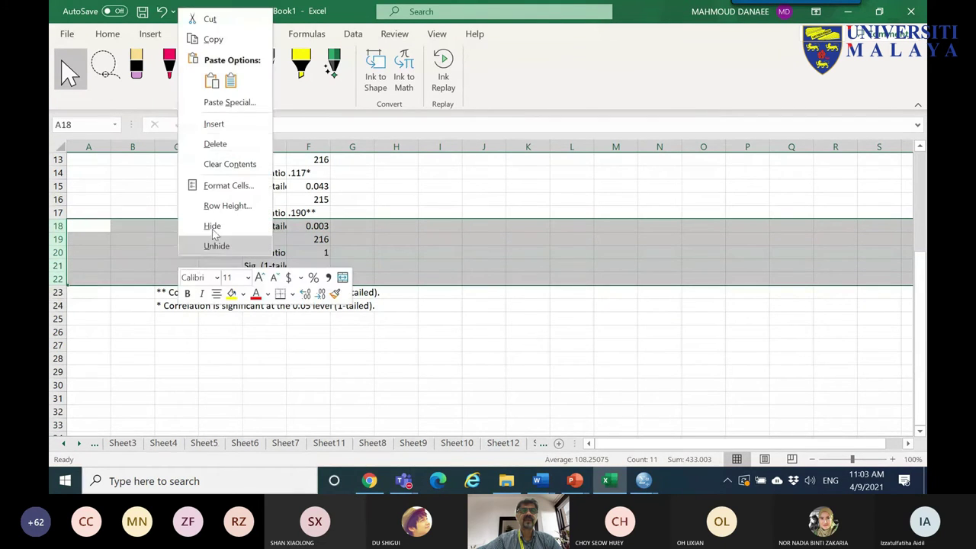
click(227, 151)
scroll(259, 172, up, 4)
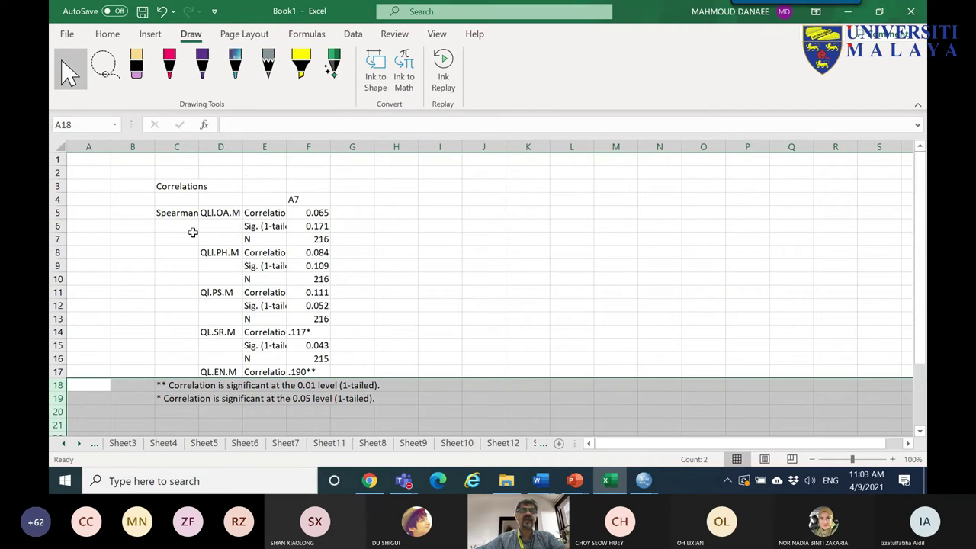
- Delete the Sig. (1-tailed) and N rows under QLI.OA.M, QLI.PH.M, QI.PS.M and QL.SR.M
drag(61, 226, 124, 262)
right_click(154, 229)
click(189, 352)
right_click(135, 253)
click(172, 122)
key(ctrl+minus)
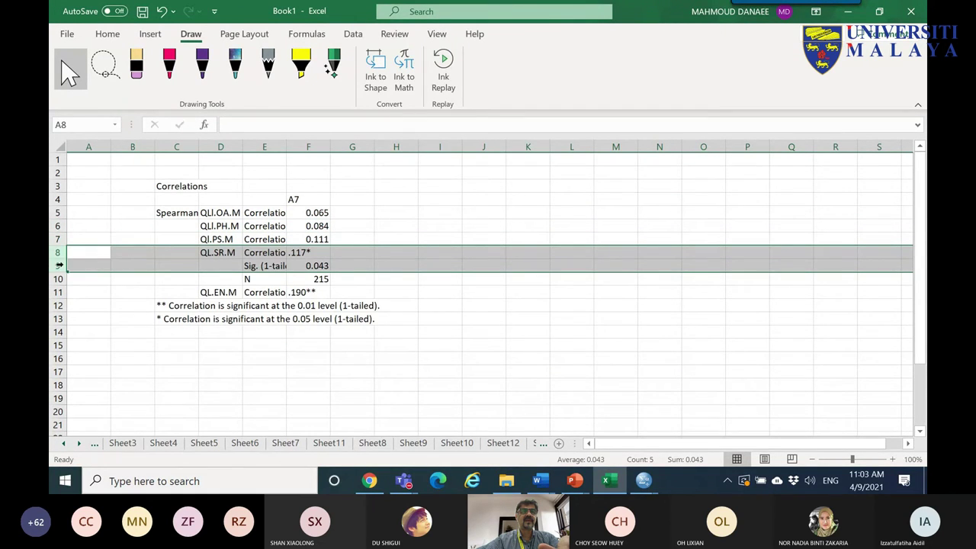
drag(57, 266, 58, 277)
right_click(218, 267)
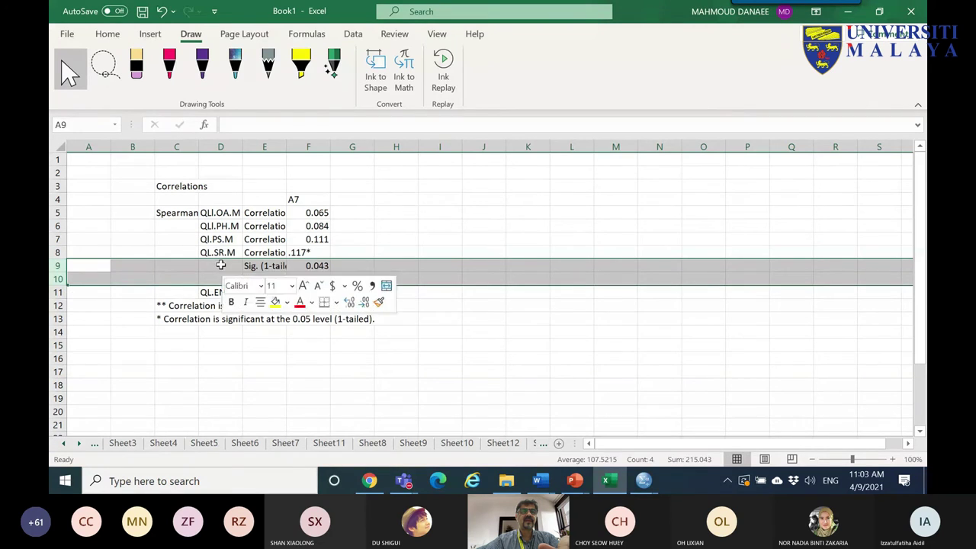
click(244, 396)
click(440, 253)
- Delete column E with the statistic labels and copy the reduced correlation table in D4:E9
right_click(271, 143)
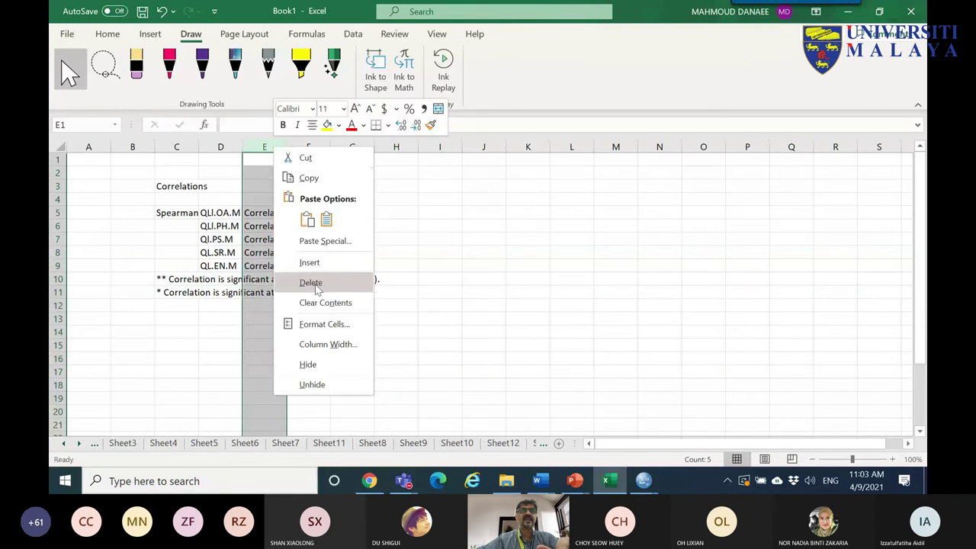
click(312, 279)
click(223, 201)
drag(223, 200, 276, 266)
key(ctrl+c)
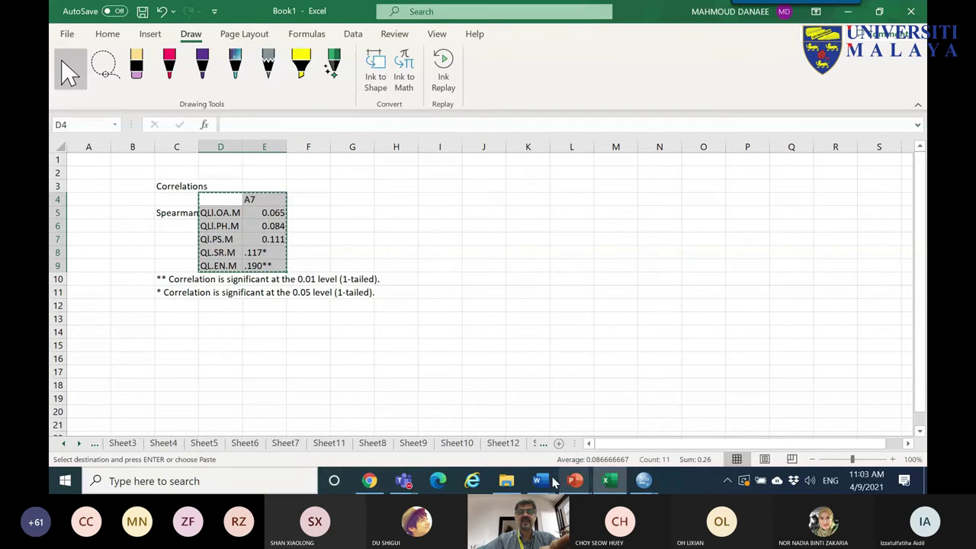
- Switch to Document2 in Word and paste the copied A7 correlation table below the correlation strength table on page 2
mouse_move(539, 480)
click(610, 420)
scroll(427, 360, down, 10)
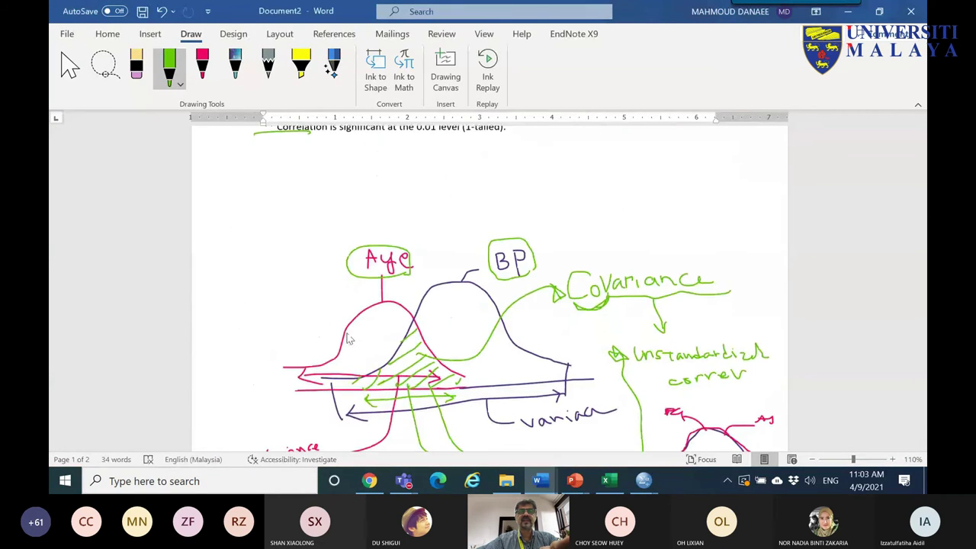
scroll(391, 315, down, 12)
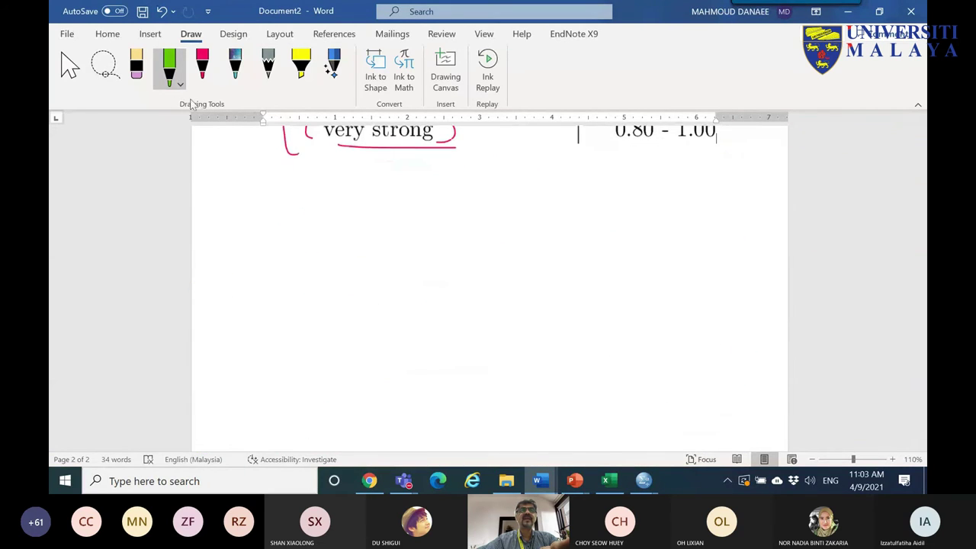
click(69, 67)
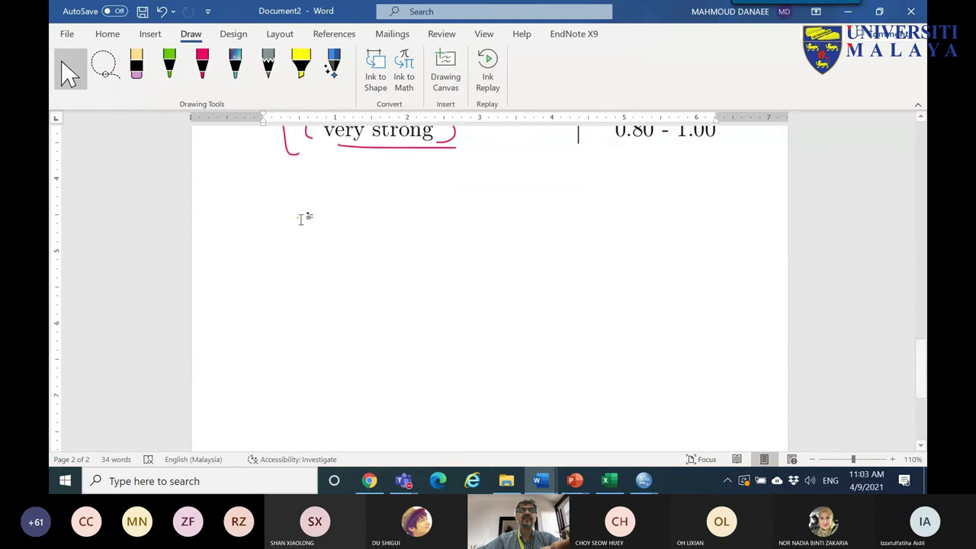
click(305, 218)
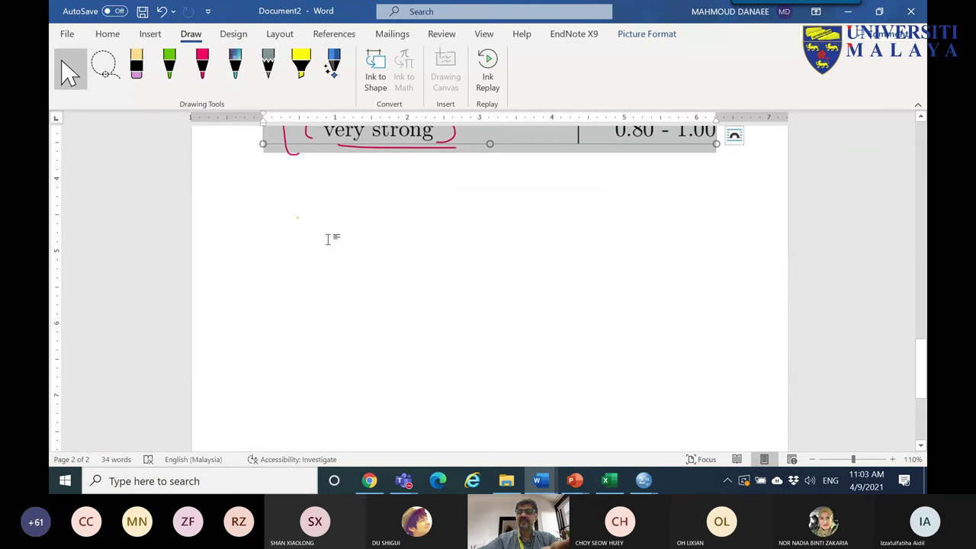
click(328, 239)
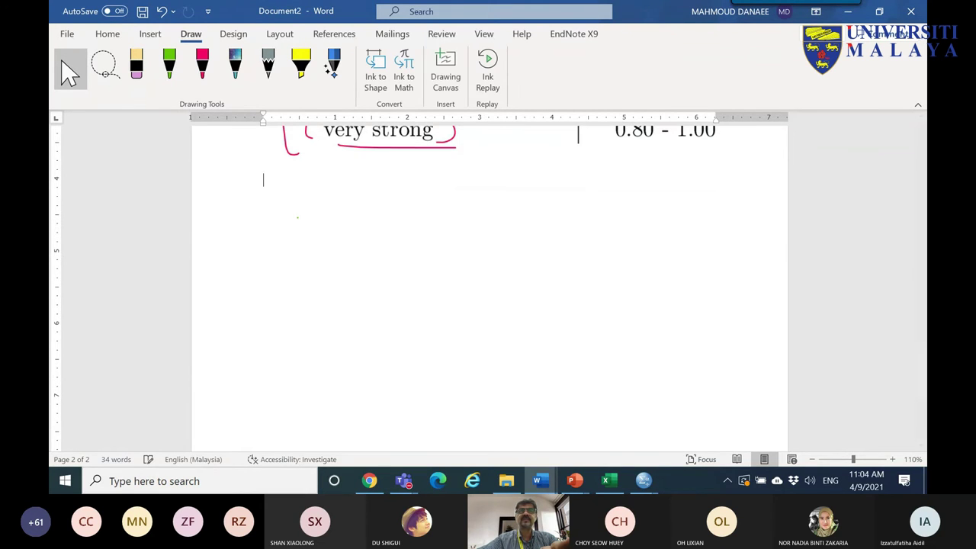
key(ctrl+v)
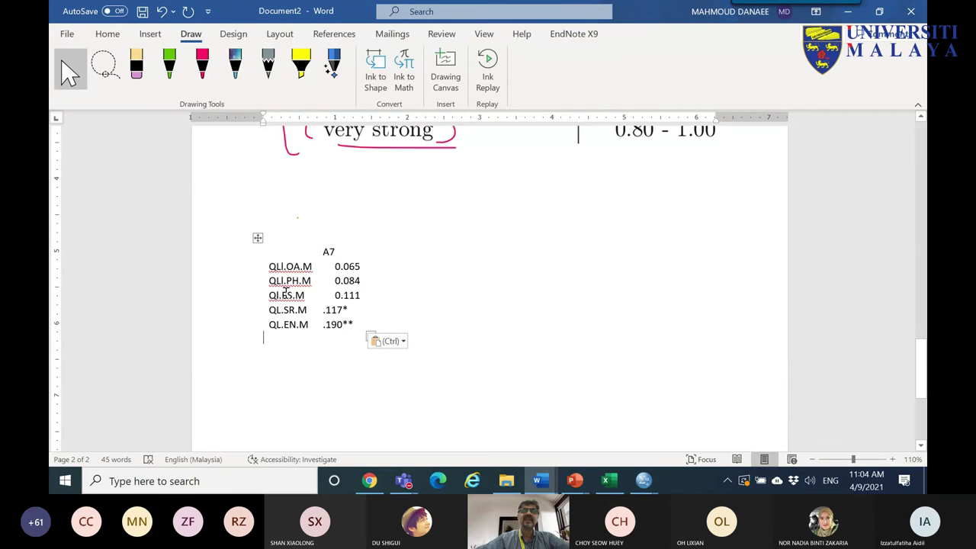
- Apply grid borders to the pasted correlation table and stretch it across the text width of the page
click(258, 237)
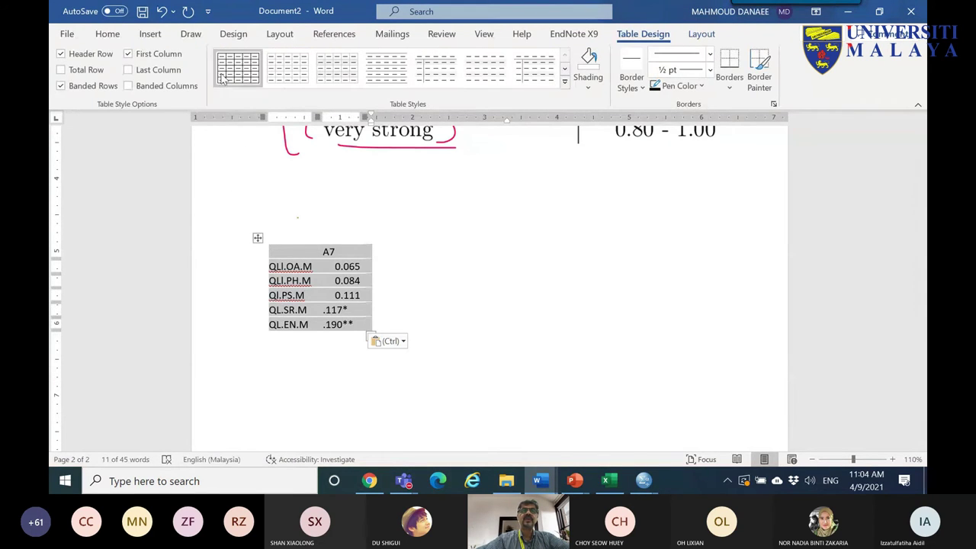
drag(373, 340, 677, 358)
- Centre the contents of the table's A7 column horizontally and vertically
drag(503, 249, 534, 347)
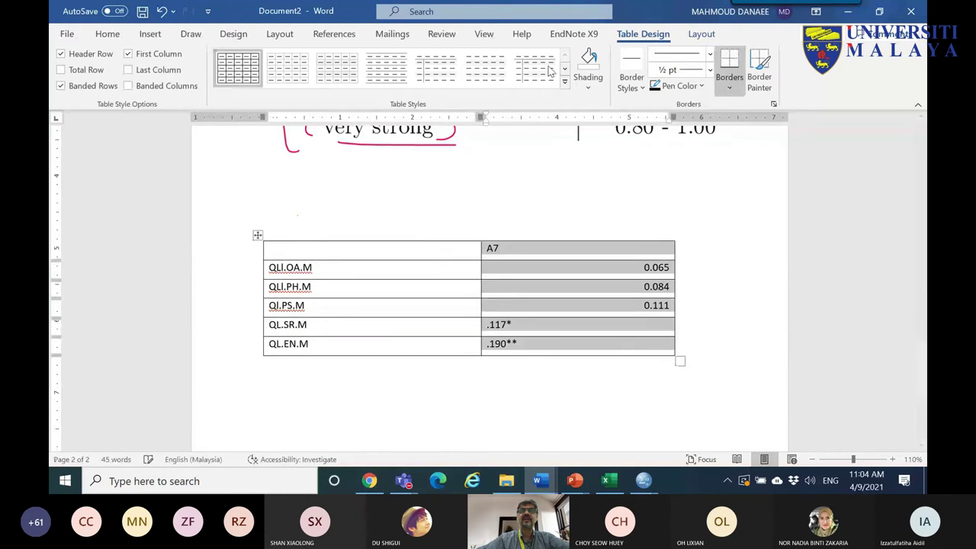
click(694, 34)
click(662, 70)
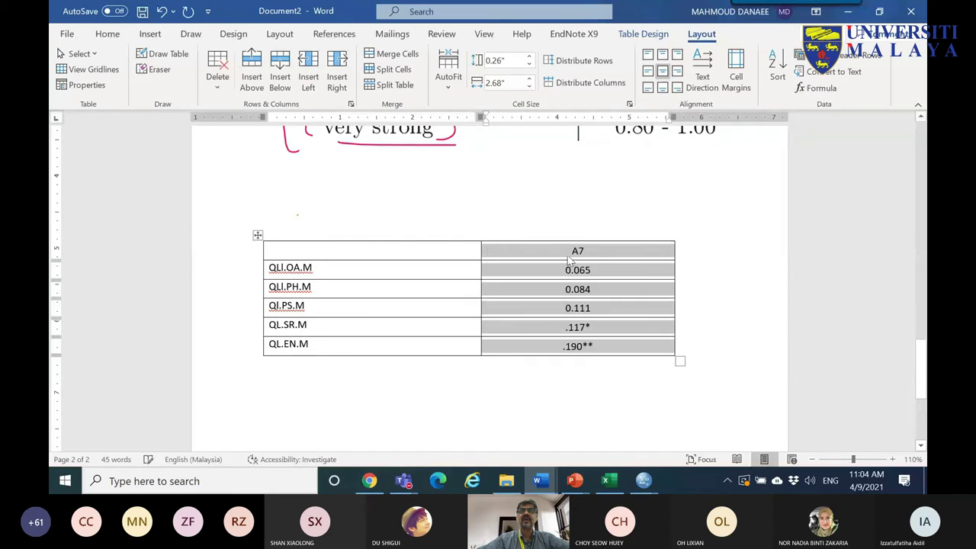
click(568, 251)
- Set the font of the whole correlation table to Times New Roman
click(258, 236)
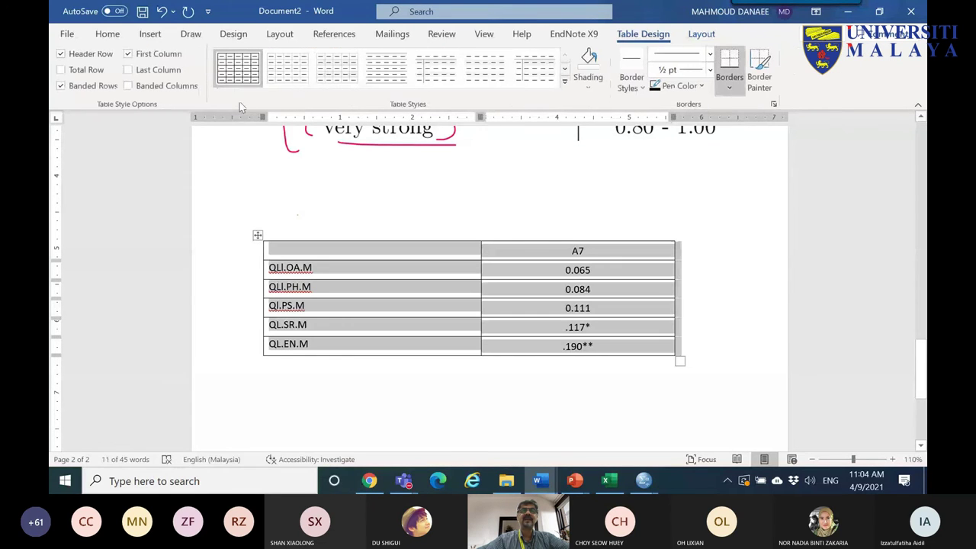
click(108, 34)
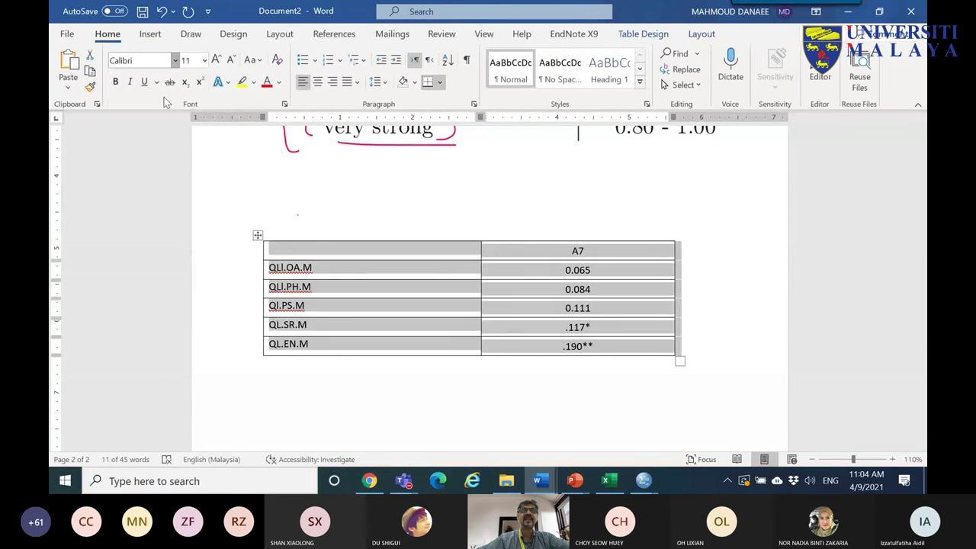
click(174, 61)
scroll(276, 124, up, 1)
scroll(252, 99, up, 10)
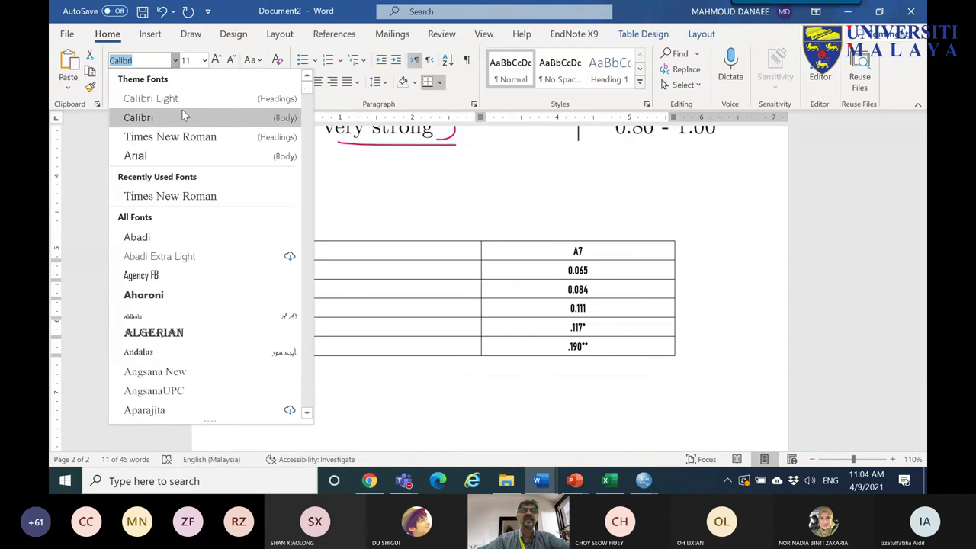
click(183, 135)
click(603, 328)
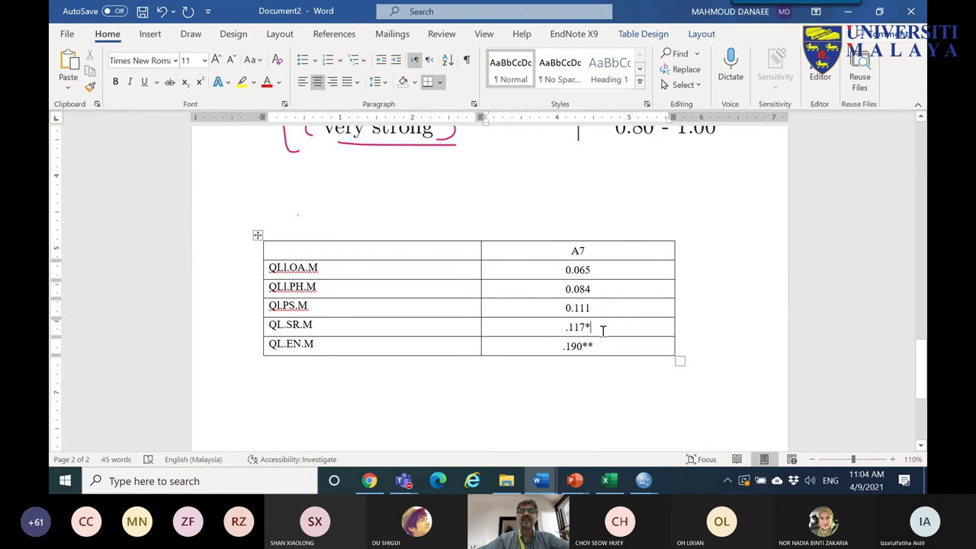
- Replace the A7 column header in the correlation table with "income"
drag(583, 271, 279, 326)
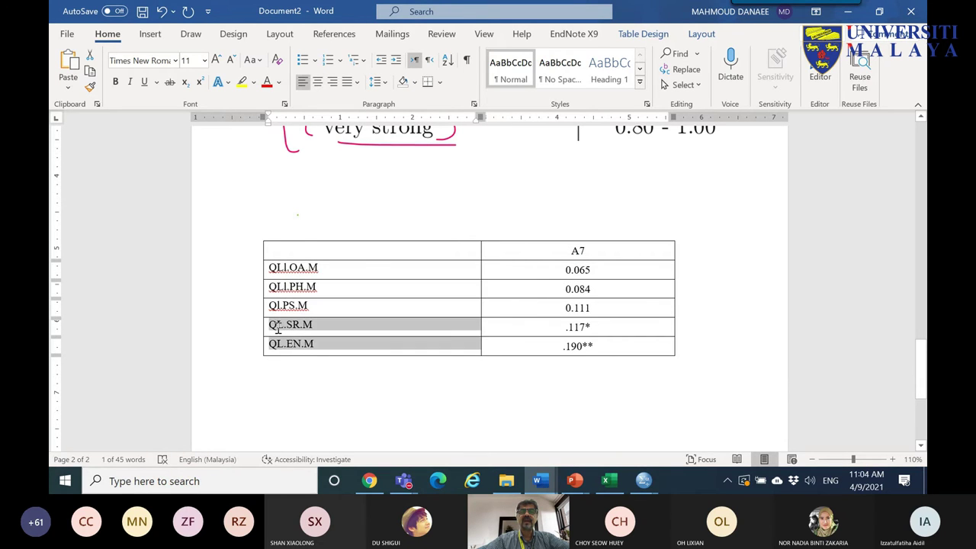
drag(567, 328, 578, 344)
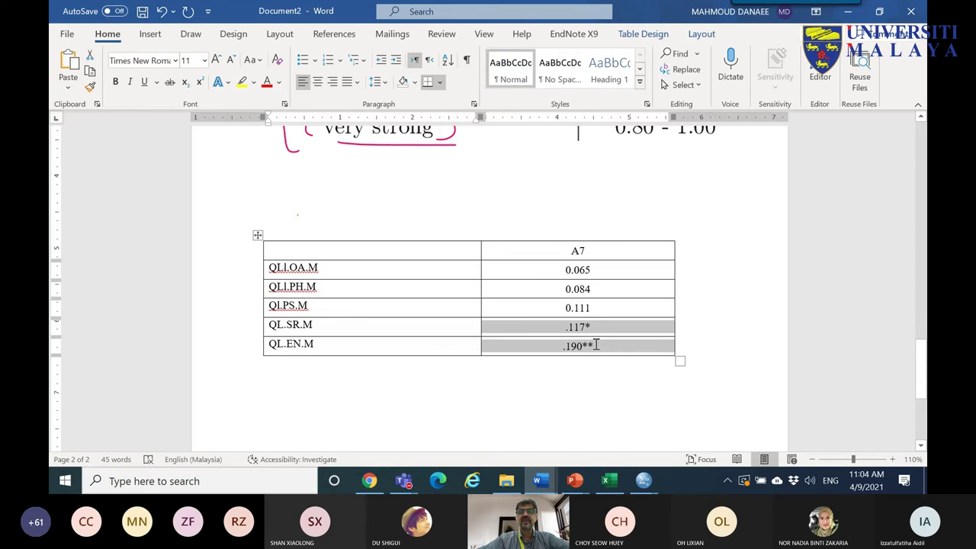
double_click(571, 251)
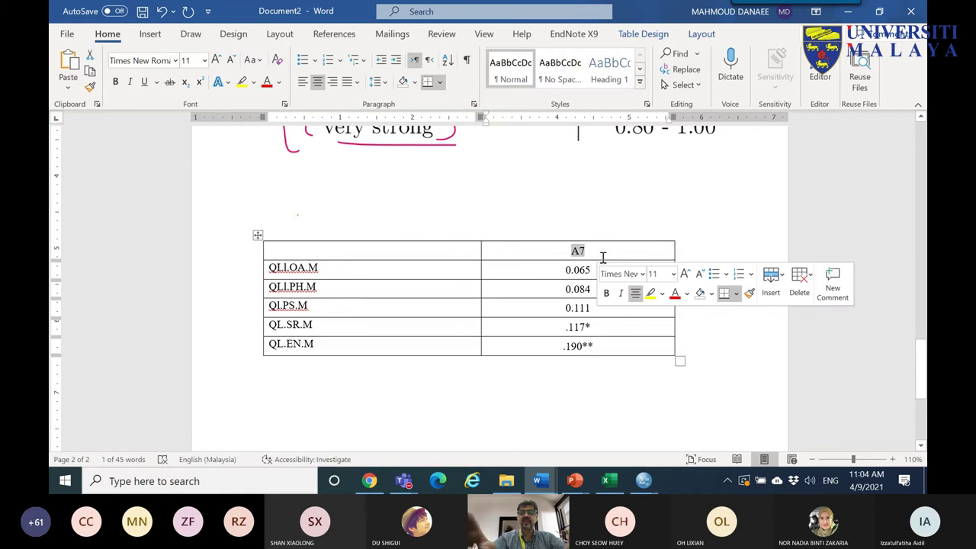
text(income)
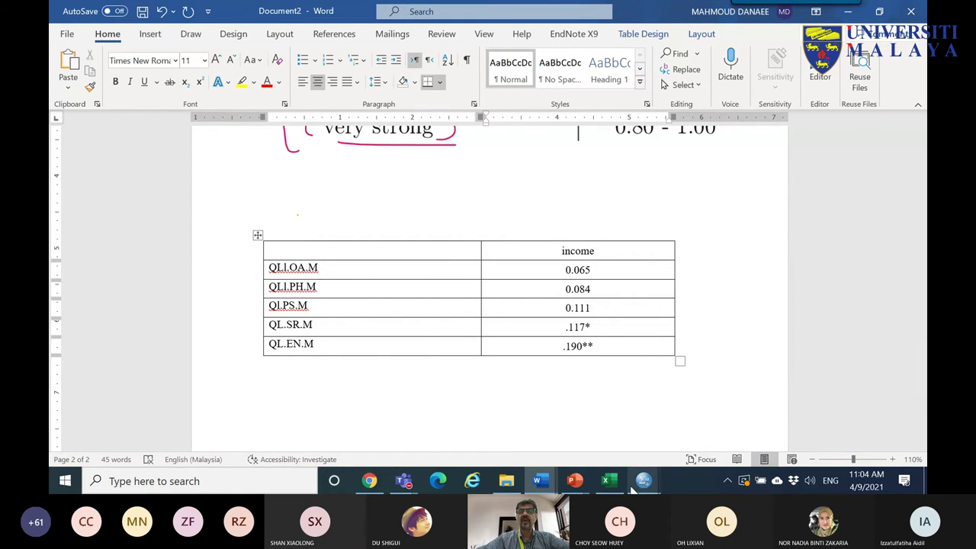
- Check the Spearman's rho table in the SPSS output Output6 and return to Document2 in Word
mouse_move(643, 480)
click(855, 428)
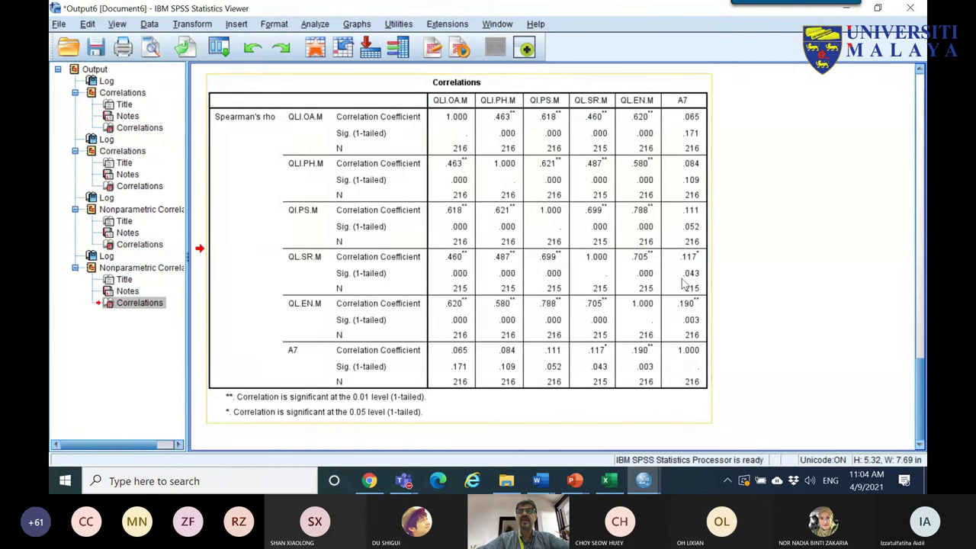
click(643, 481)
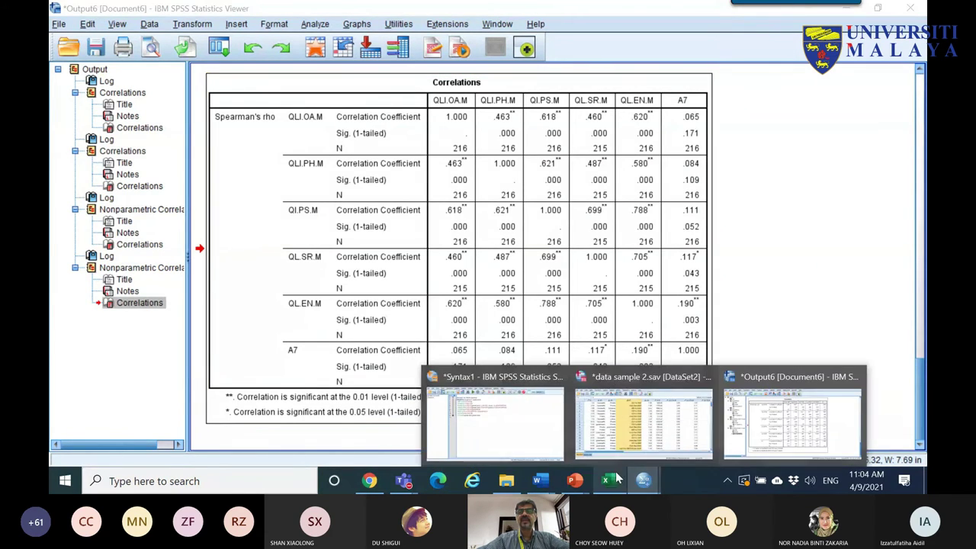
mouse_move(538, 481)
click(589, 420)
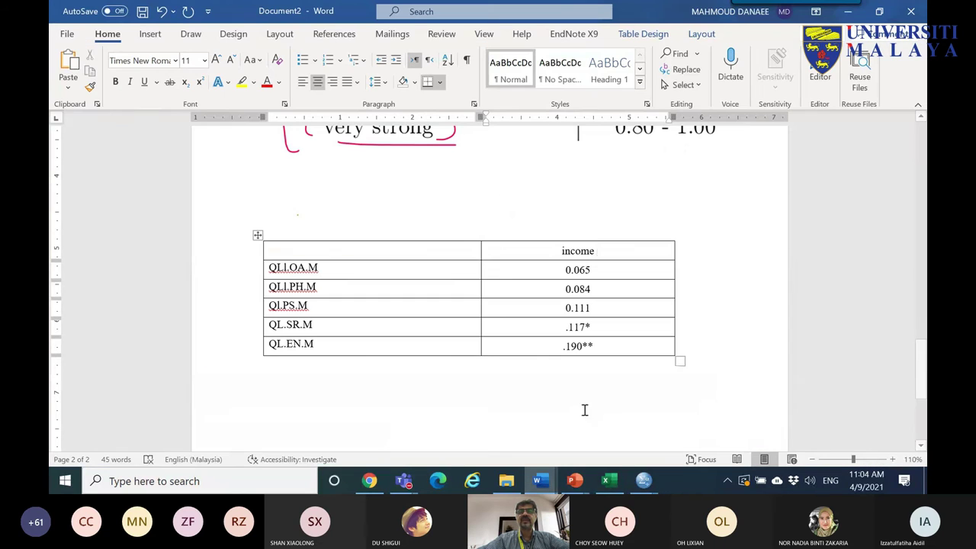
- Examine the QL variable labels against their income correlations, highlighting the QL.SR.M and QL.EN.M values
drag(290, 267, 288, 344)
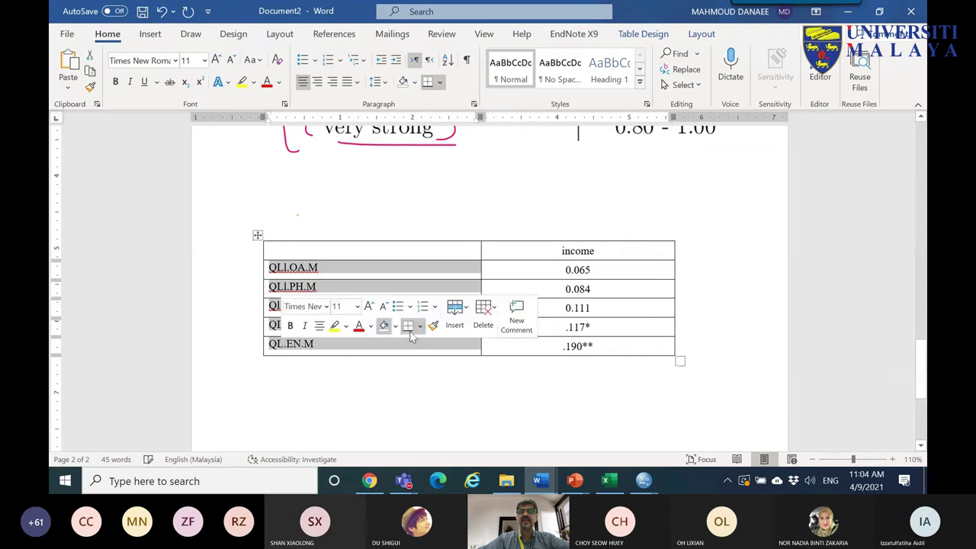
double_click(578, 251)
drag(580, 269, 586, 345)
drag(514, 331, 583, 356)
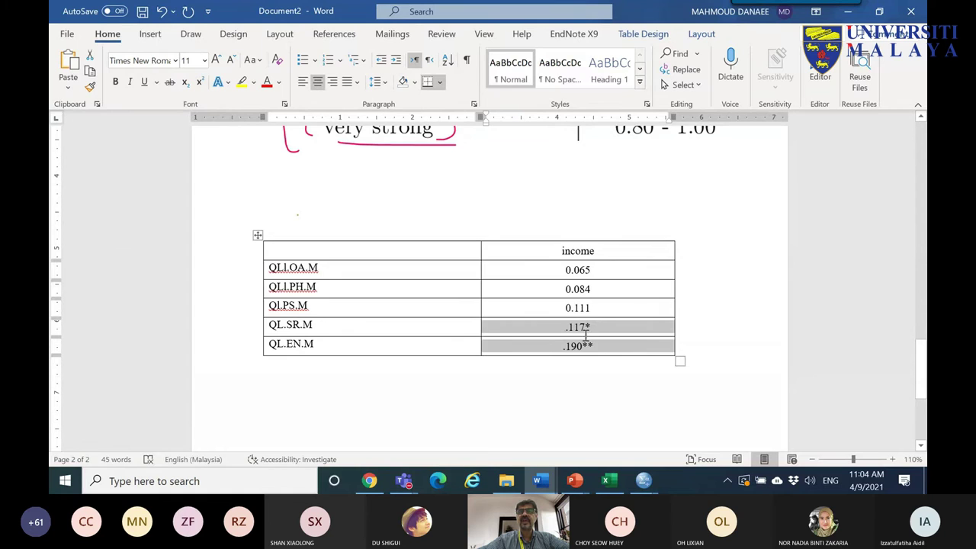
- Circle "very weak" and underline 0.19 in the correlation strength table with the red pen
scroll(506, 217, up, 8)
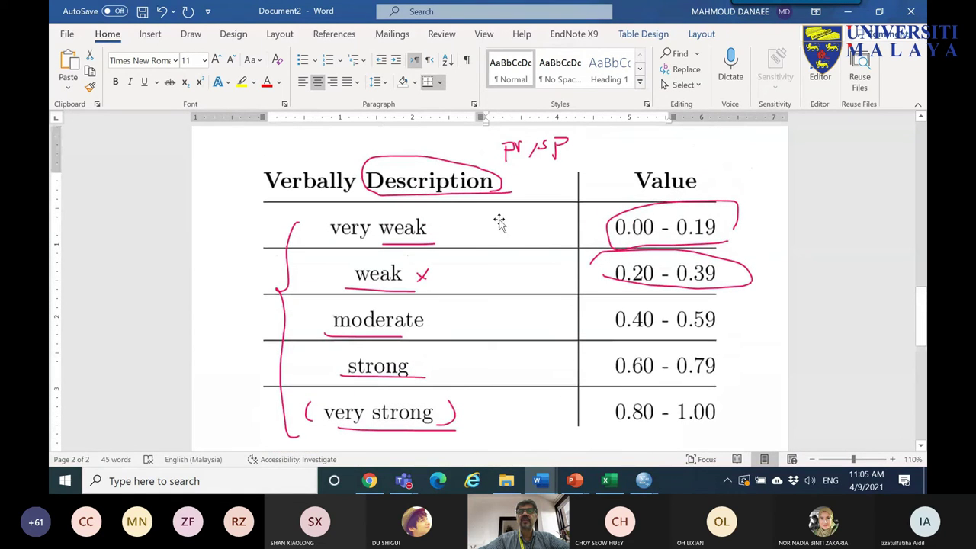
click(191, 34)
click(216, 71)
mouse_move(320, 224)
mouse_down()
mouse_move(409, 255)
mouse_move(441, 217)
mouse_move(376, 196)
mouse_move(322, 222)
mouse_up()
drag(658, 243, 715, 244)
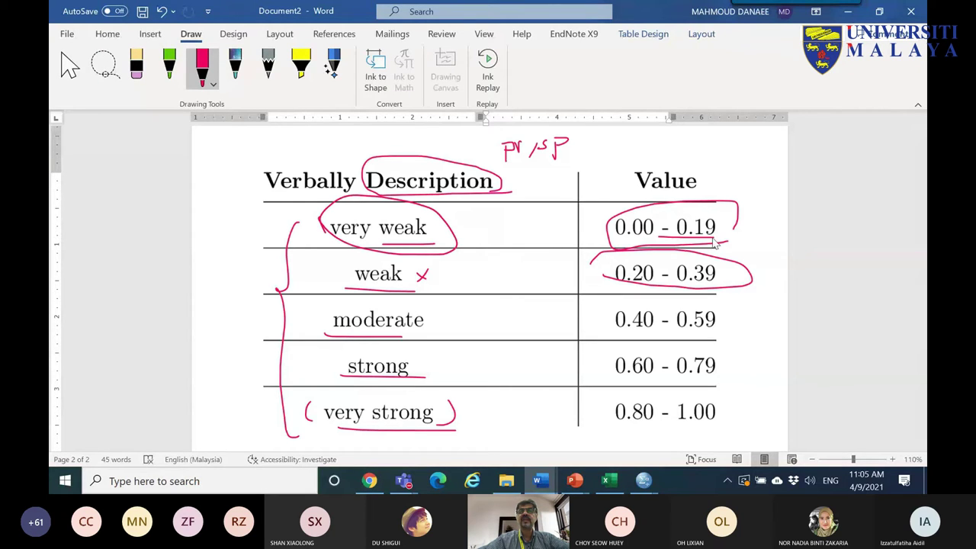
- Circle the .117* and .190** correlations in the income table with the red pen
scroll(612, 225, down, 10)
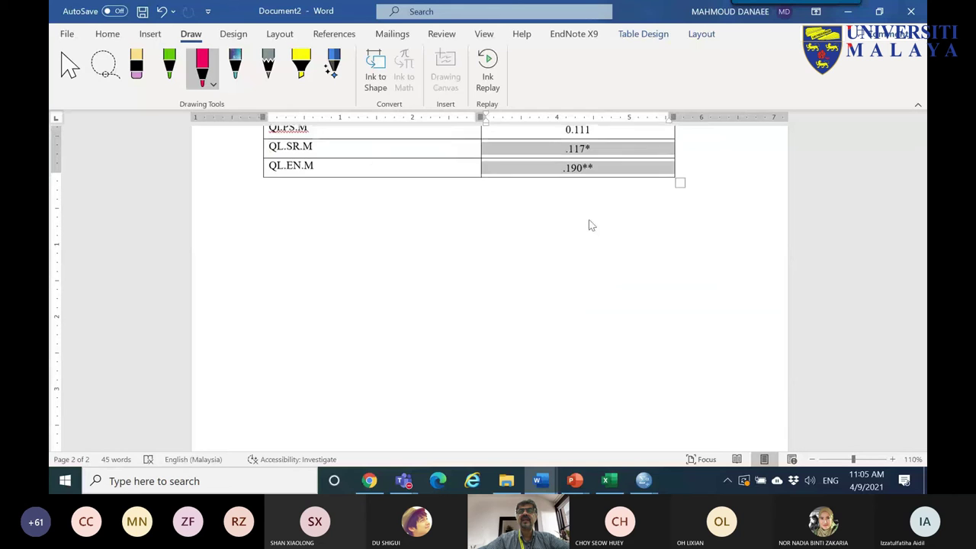
mouse_move(543, 203)
mouse_down()
mouse_move(612, 175)
mouse_move(615, 219)
mouse_move(543, 197)
mouse_up()
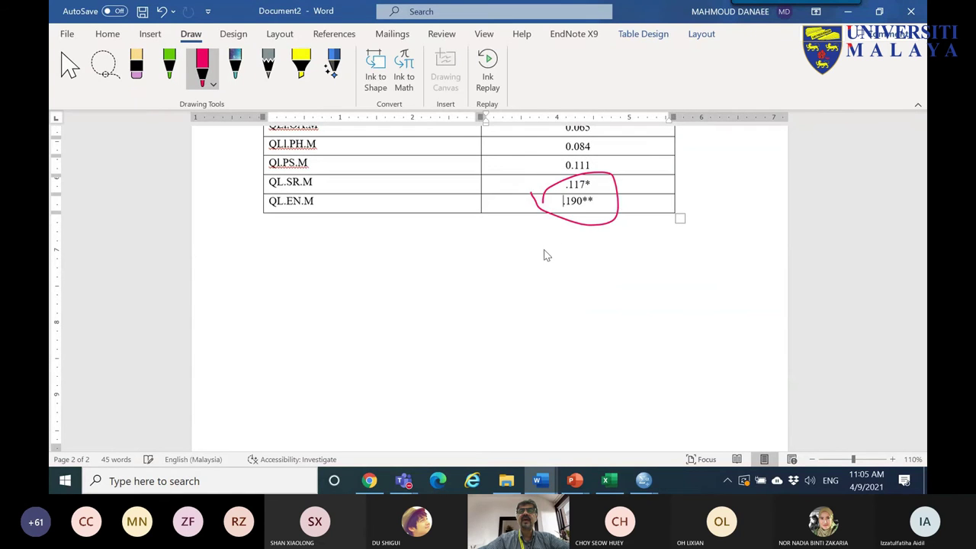
scroll(543, 252, up, 5)
scroll(536, 228, up, 2)
scroll(533, 227, down, 6)
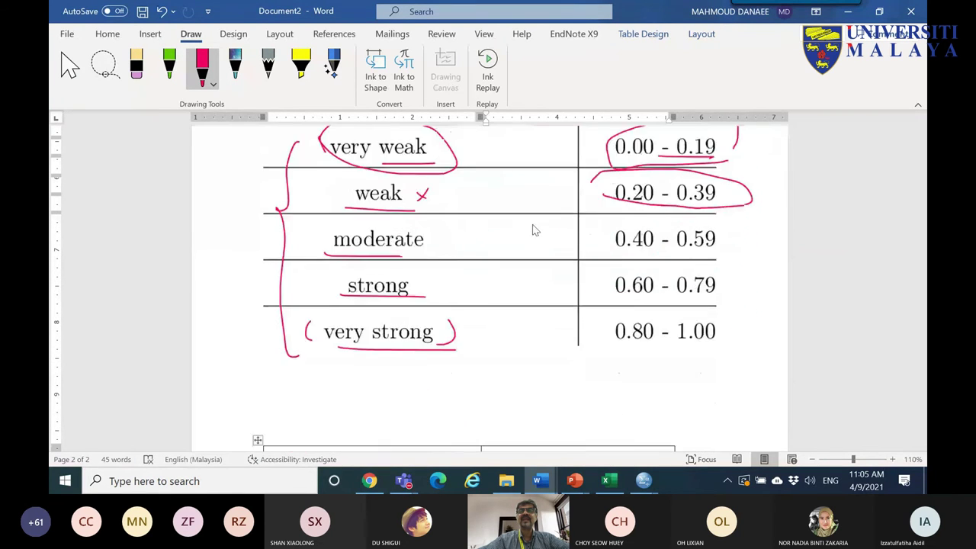
scroll(524, 231, down, 2)
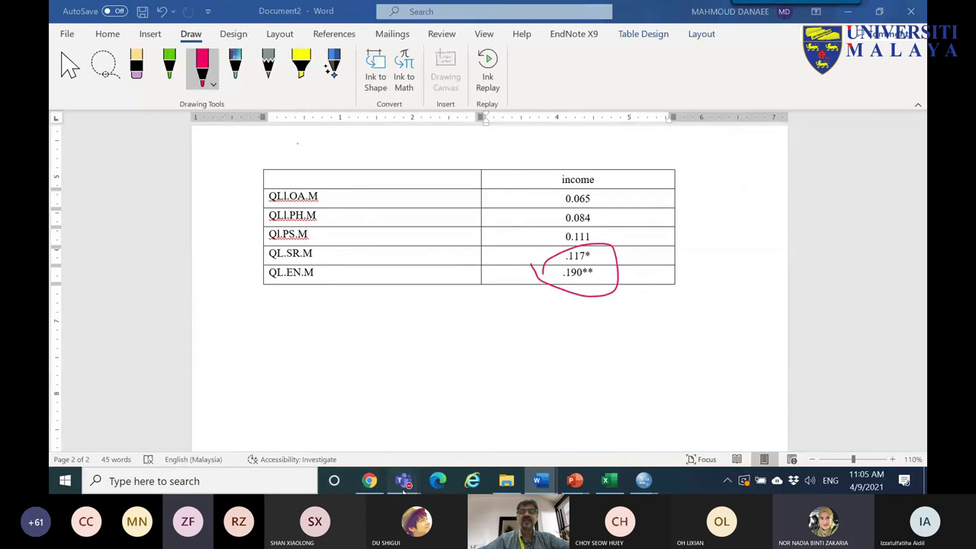
- Switch to the meeting window in Microsoft Teams and bring up its screen sharing options
mouse_move(404, 480)
click(462, 391)
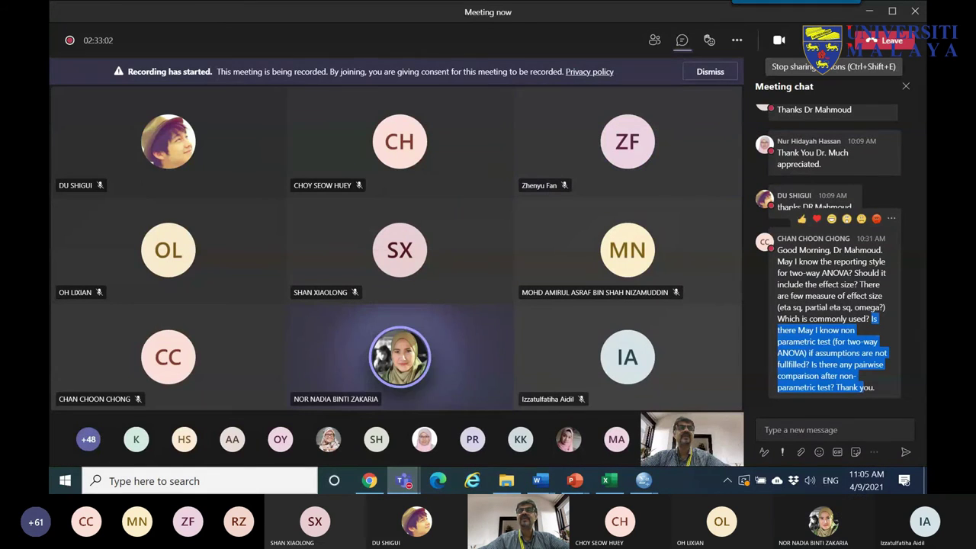
click(833, 40)
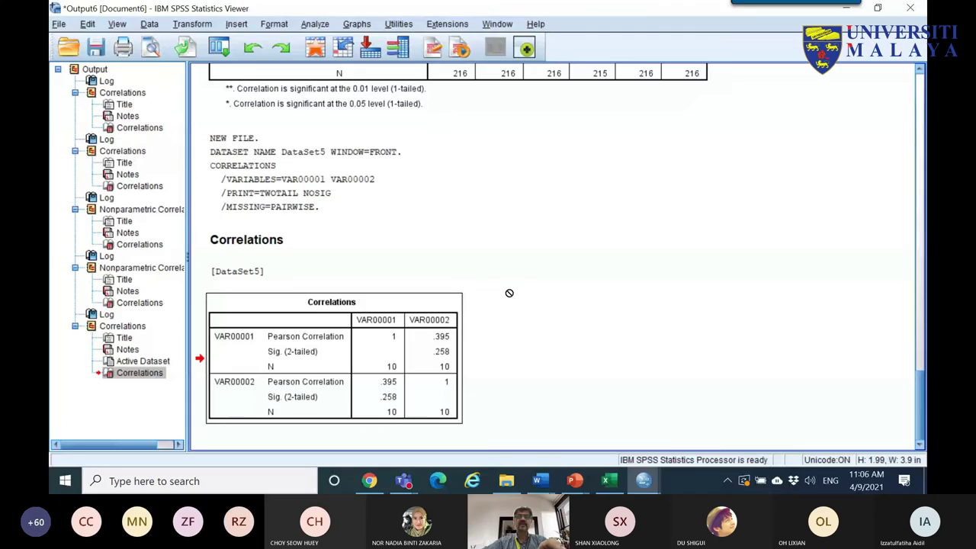
- Copy the VAR00001 and VAR00002 Pearson correlation table from the SPSS output and switch to the Untitled3 data editor
right_click(374, 358)
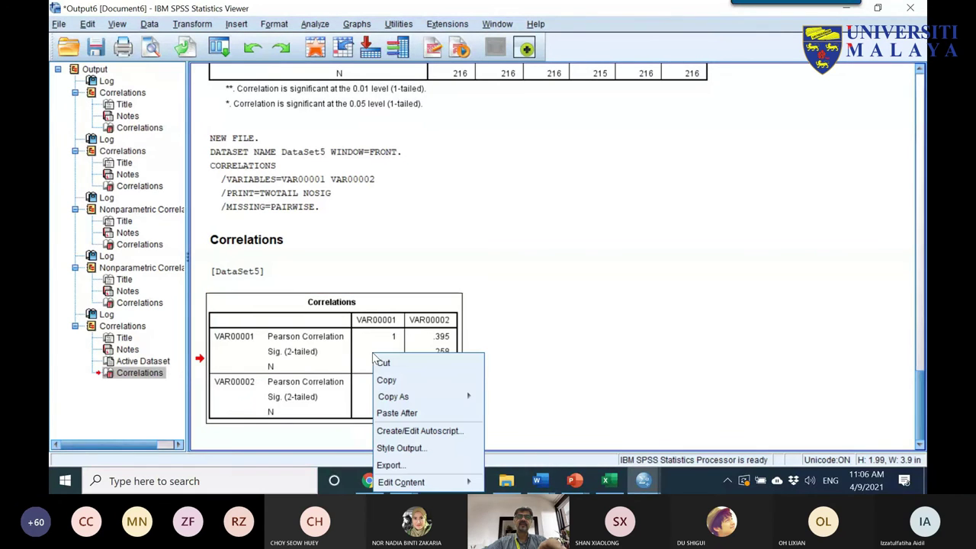
click(398, 381)
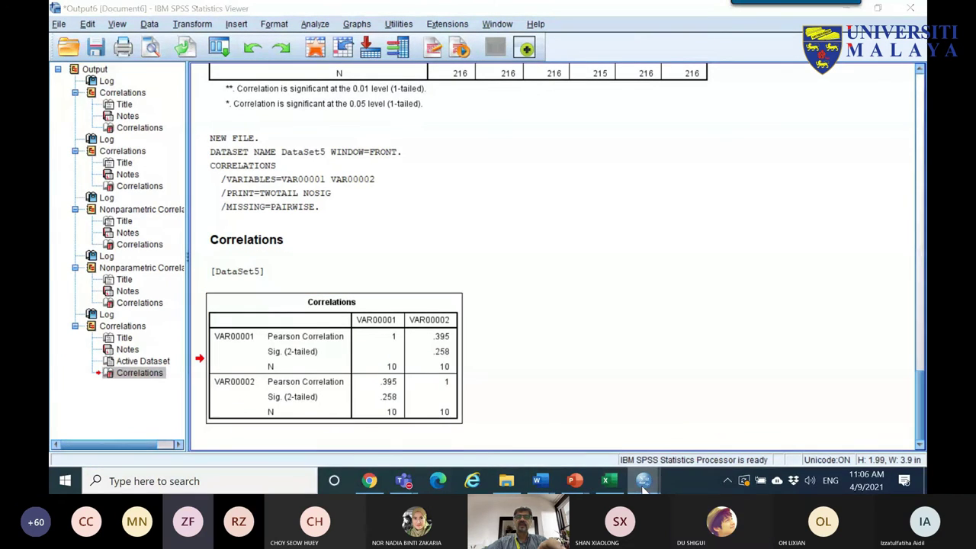
mouse_move(644, 481)
click(837, 422)
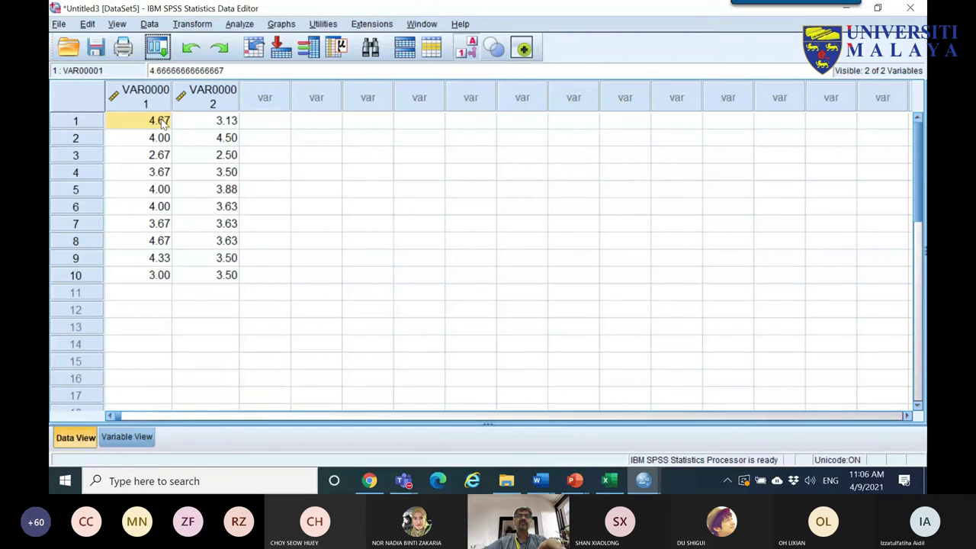
- Review the ten data values of VAR00001 and of VAR00002 by selecting each column's rows 1 to 10
key(shift+Down)
key(shift+Down)
key(shift+Down)
key(shift+Down)
key(shift+Down)
key(shift+Down)
key(shift+Down)
key(shift+Down)
key(shift+Down)
drag(219, 122, 196, 277)
- Run a two-tailed Pearson bivariate correlation of VAR00001 and VAR00002 with significant correlations flagged
click(164, 46)
click(162, 74)
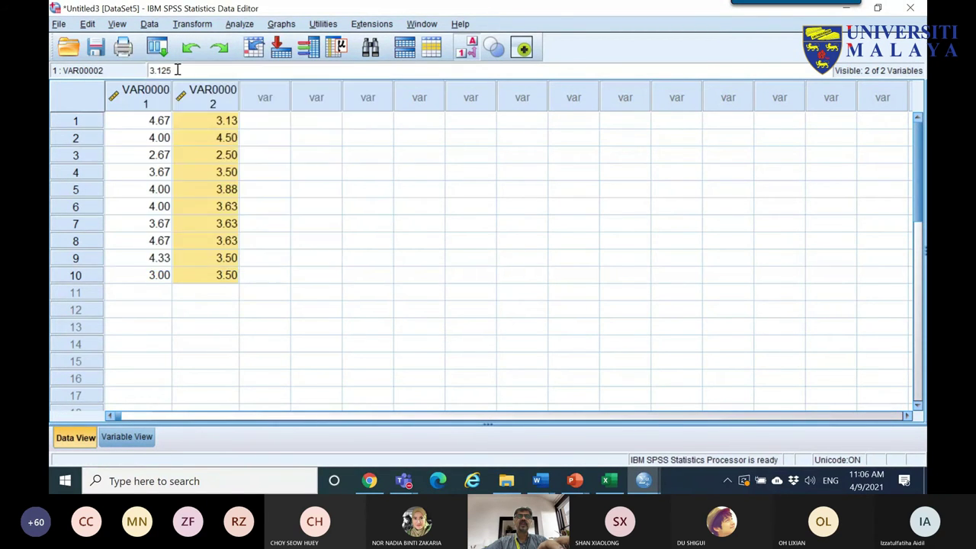
click(282, 427)
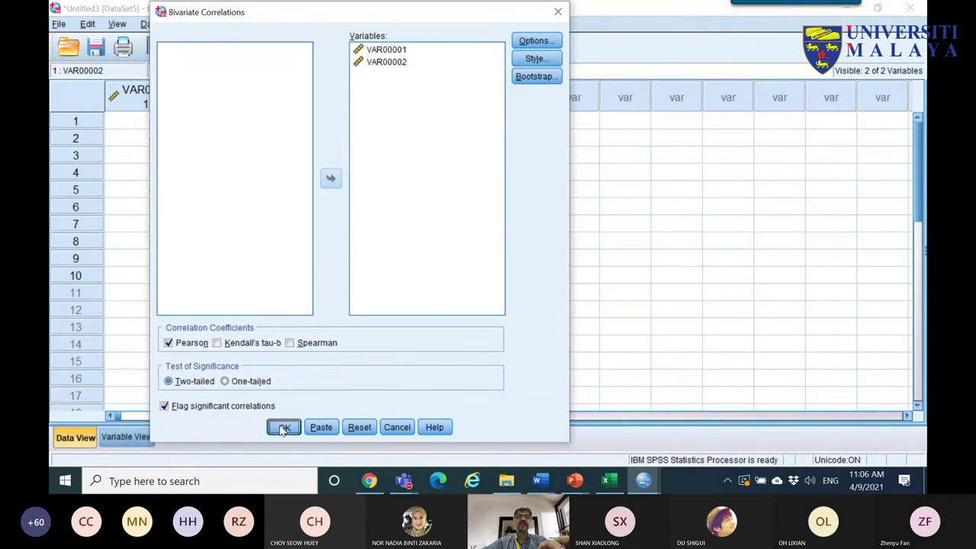
- Copy the newest Correlations table from the SPSS output and paste it into the Excel sheet at cell I4
click(410, 357)
right_click(409, 355)
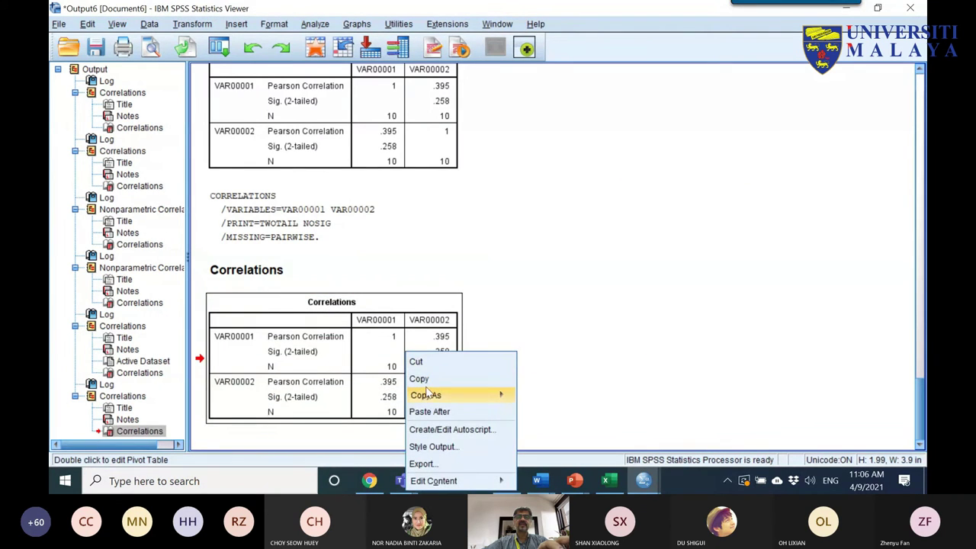
click(424, 380)
click(606, 481)
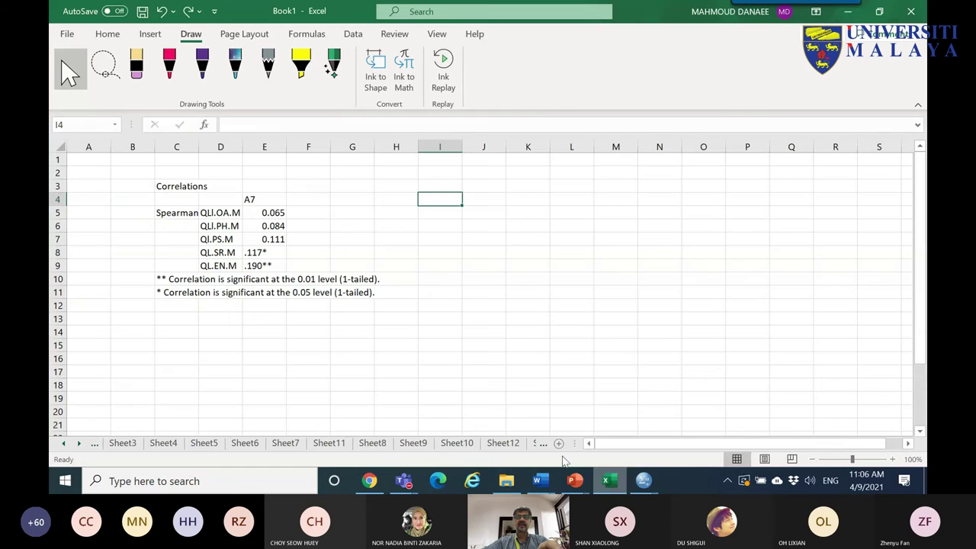
right_click(447, 203)
click(479, 143)
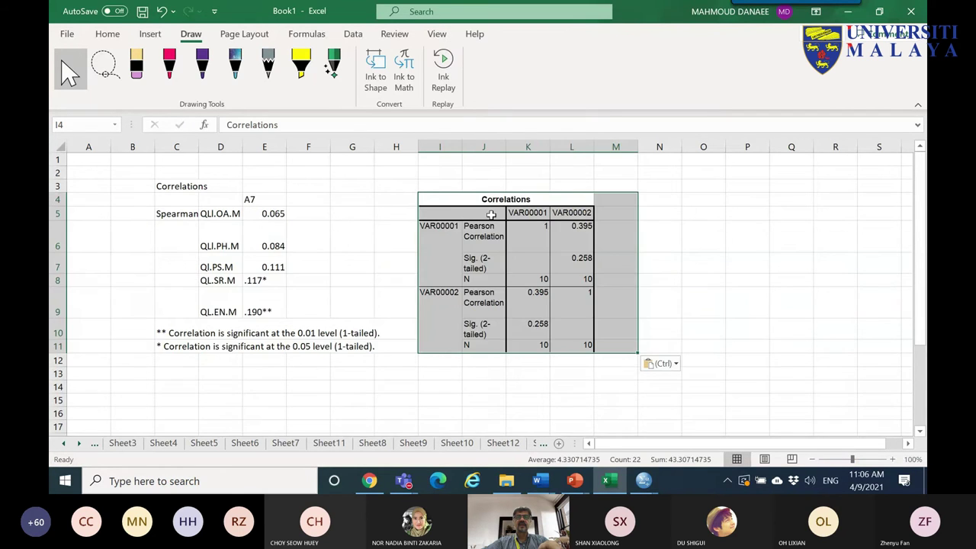
- Annotate the pasted table in pink ink: circle 0.395, the Sig. (2-tailed) label and 0.258, connect the last two with an arrow, and write "> 0.05"
ctrl+scroll(765, 241, up, 8)
click(753, 287)
mouse_move(751, 307)
mouse_down()
mouse_move(682, 239)
mouse_move(771, 246)
mouse_up()
click(169, 70)
mouse_move(753, 334)
mouse_down()
mouse_move(736, 291)
mouse_move(758, 330)
mouse_up()
mouse_move(479, 345)
mouse_down()
mouse_move(488, 296)
mouse_move(454, 329)
mouse_up()
mouse_move(559, 325)
mouse_down()
mouse_move(650, 325)
mouse_move(652, 335)
mouse_up()
drag(798, 295, 804, 324)
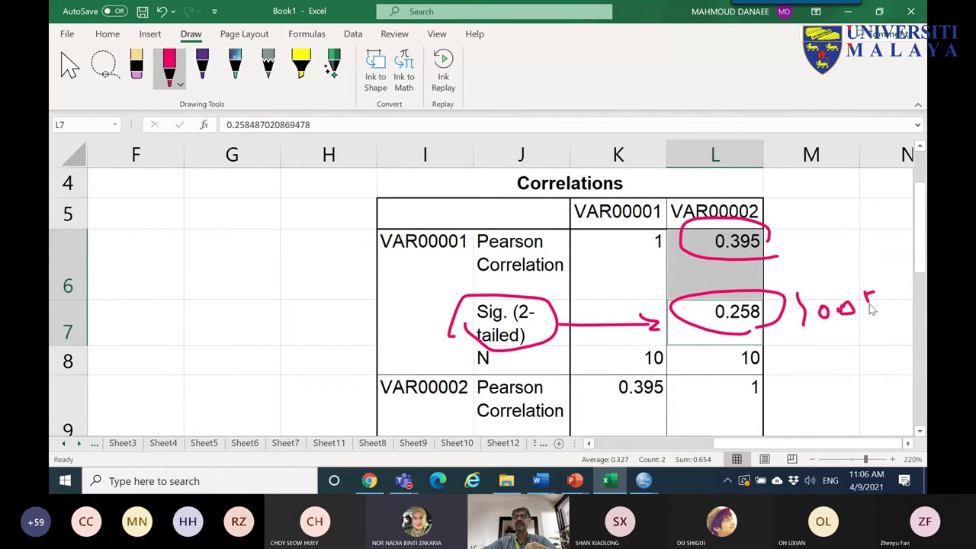
- In the Untitled3 SPSS dataset, copy the ten rows of VAR00001 and VAR00002 and paste them starting at row 11
click(643, 481)
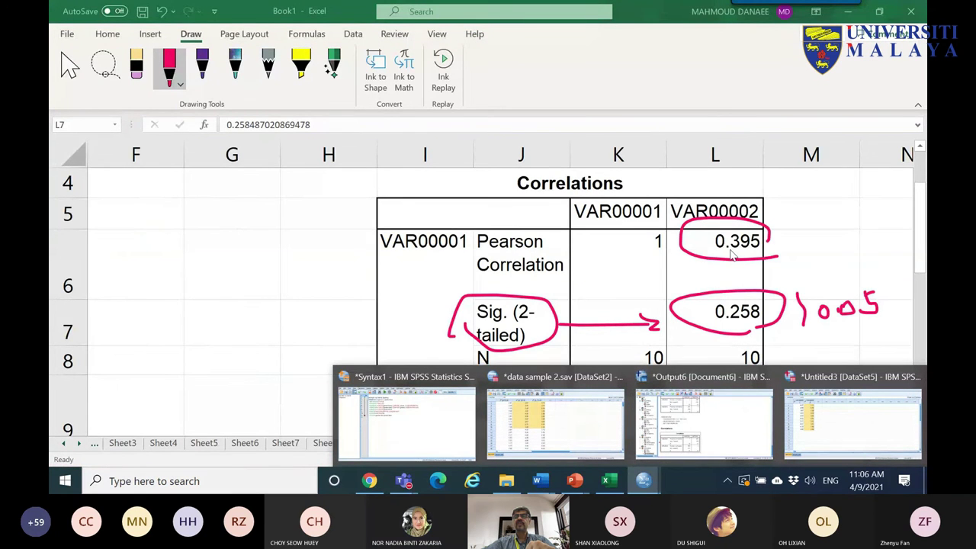
click(798, 440)
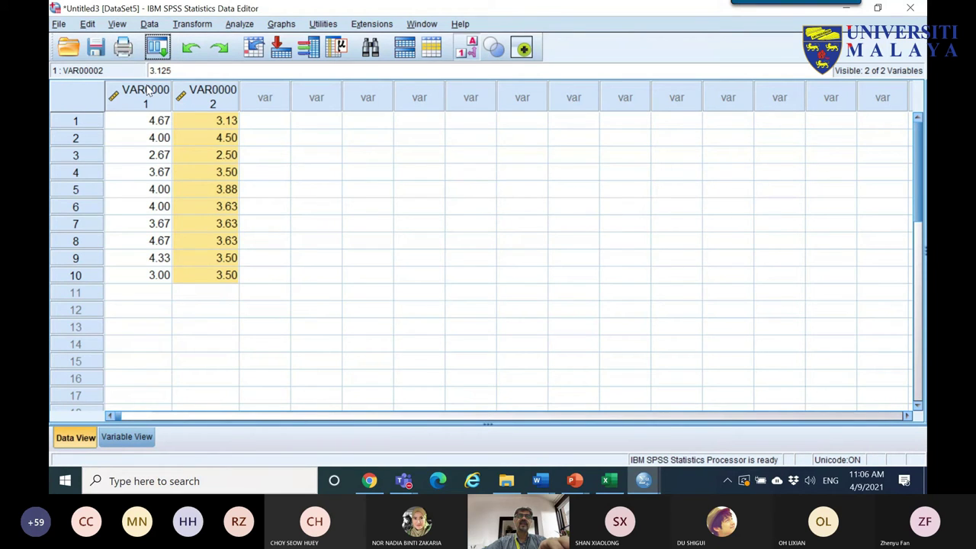
click(155, 109)
drag(161, 126, 213, 275)
right_click(213, 275)
click(229, 295)
click(166, 293)
right_click(156, 295)
click(184, 375)
- Paste the copied ten-row block again at rows 21 and 31 to extend the dataset to 40 cases
scroll(166, 296, down, 5)
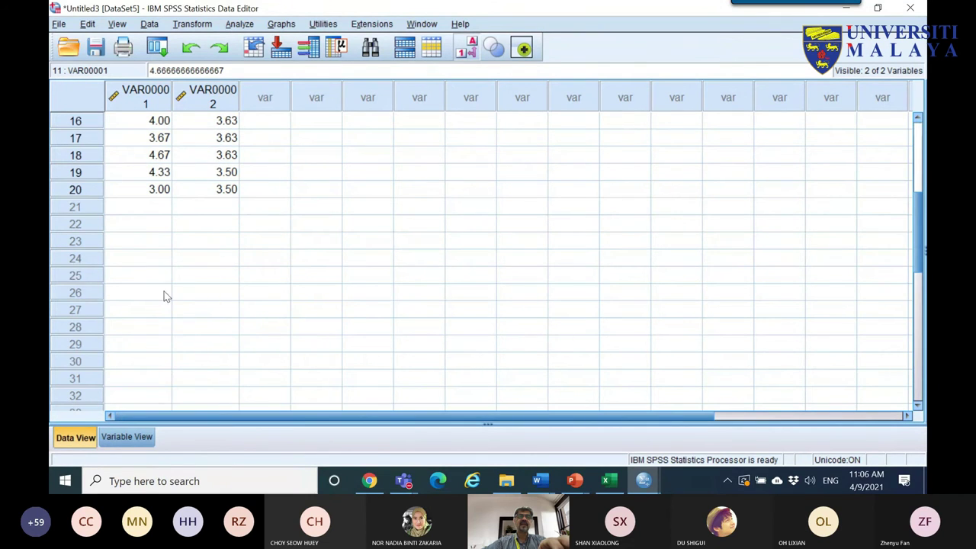
right_click(165, 207)
click(200, 287)
scroll(153, 298, down, 5)
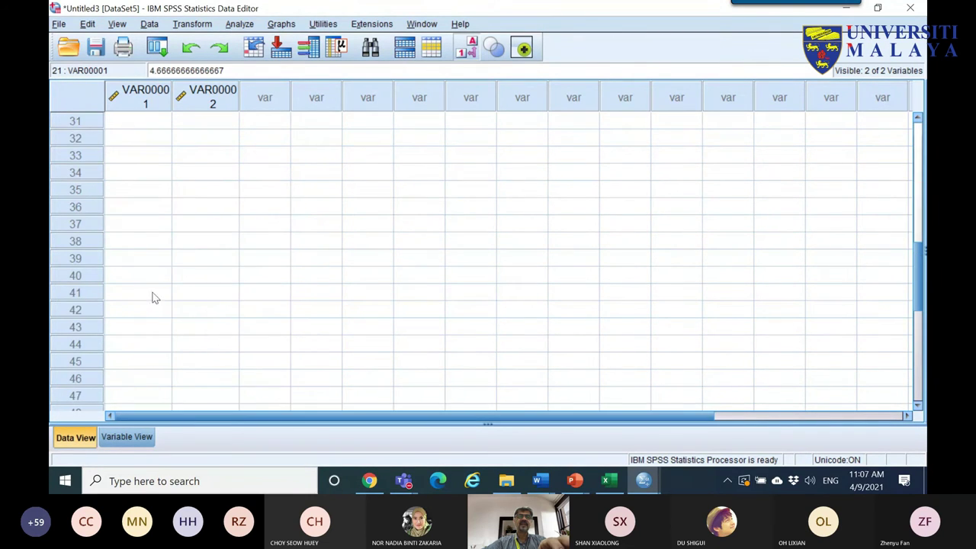
scroll(149, 159, up, 1)
right_click(154, 172)
click(187, 251)
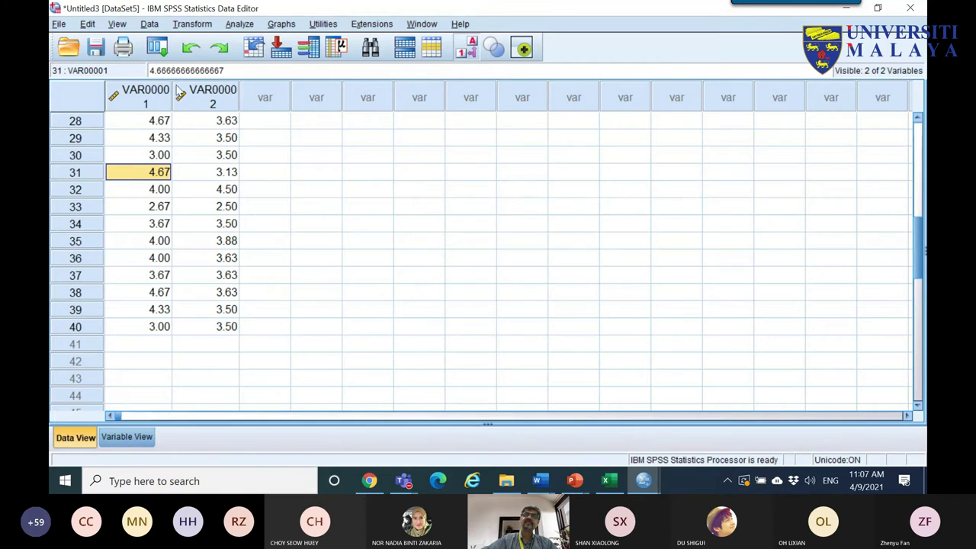
- Rerun the two-tailed Pearson bivariate correlation between VAR00001 and VAR00002 on the enlarged dataset
click(156, 48)
click(190, 72)
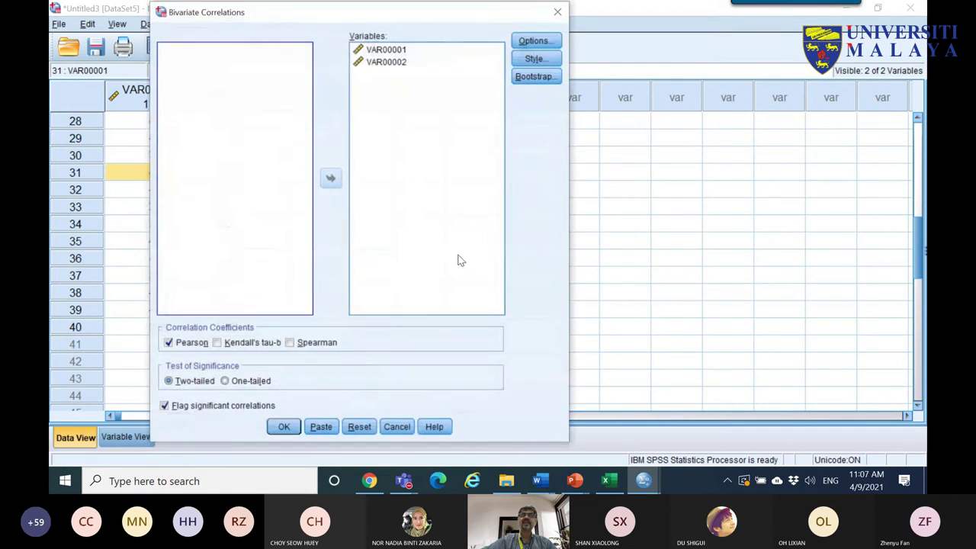
click(284, 426)
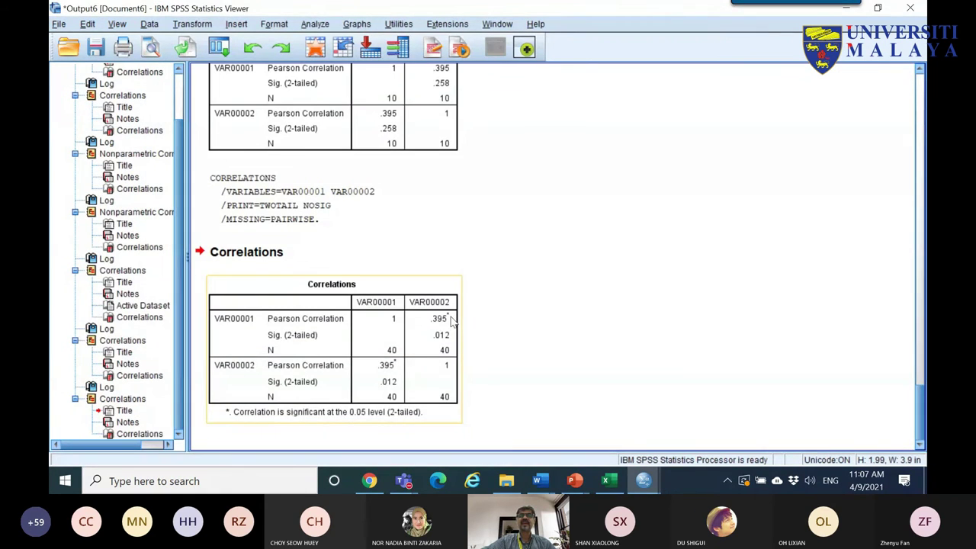
- Copy the 40-case Correlations table from the output and paste it into Excel below the first table, starting at H28
click(371, 323)
right_click(372, 321)
click(403, 347)
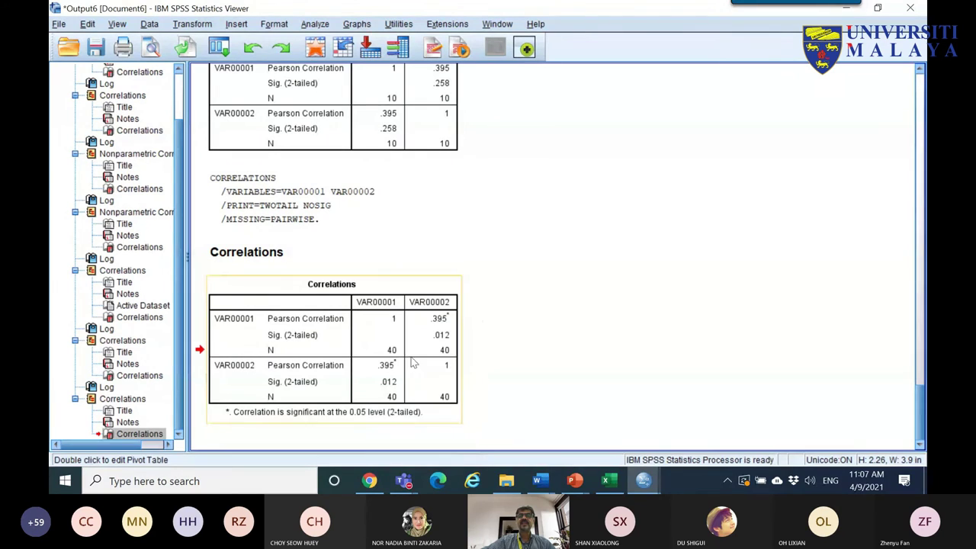
click(605, 482)
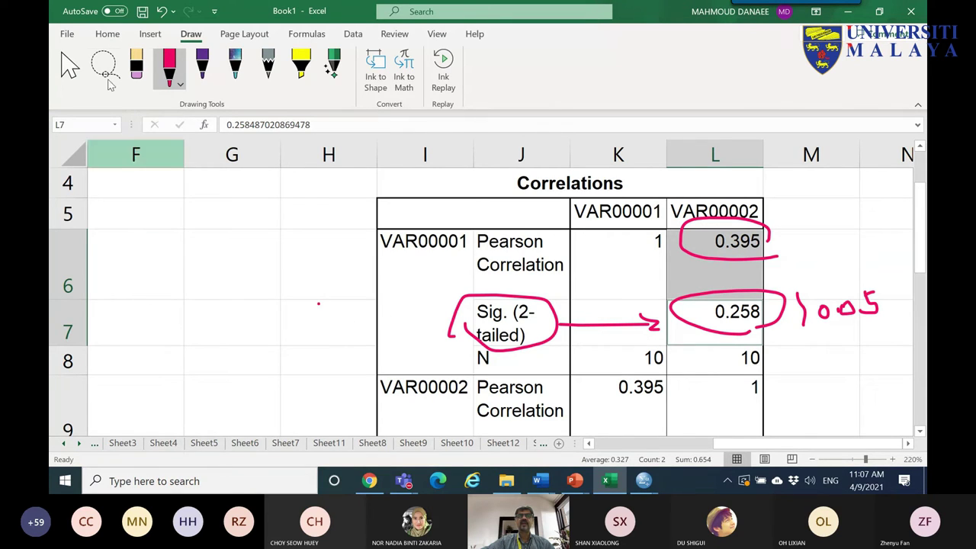
click(69, 67)
click(326, 330)
scroll(391, 300, down, 6)
scroll(392, 300, down, 2)
right_click(310, 188)
click(345, 147)
- In the second table, circle .395 and 0.012 in pink ink and draw a question mark and a check mark beside them
click(649, 265)
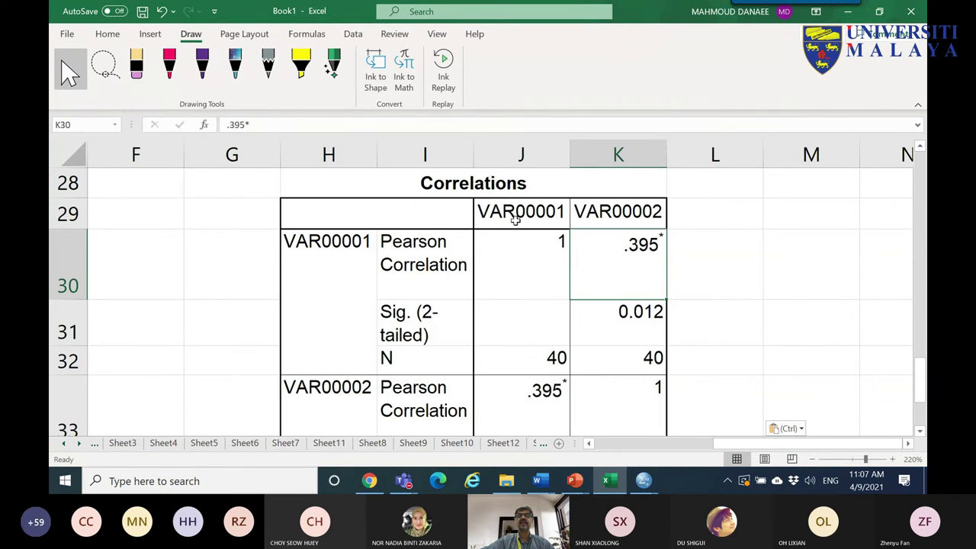
click(356, 252)
click(610, 221)
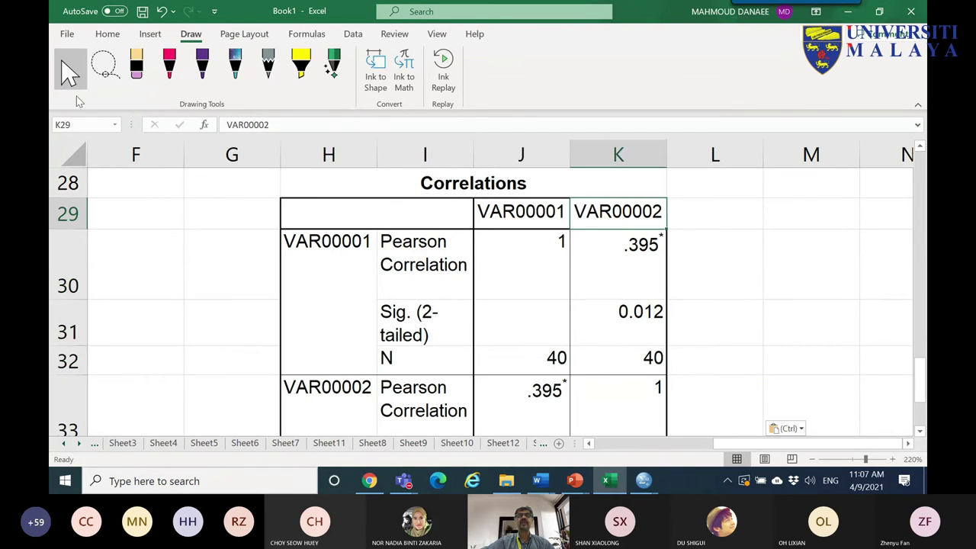
click(170, 67)
mouse_move(686, 252)
mouse_down()
mouse_move(633, 279)
mouse_move(690, 238)
mouse_move(687, 271)
mouse_move(571, 335)
mouse_move(605, 355)
mouse_move(720, 292)
mouse_move(728, 324)
mouse_move(760, 322)
mouse_move(807, 282)
mouse_up()
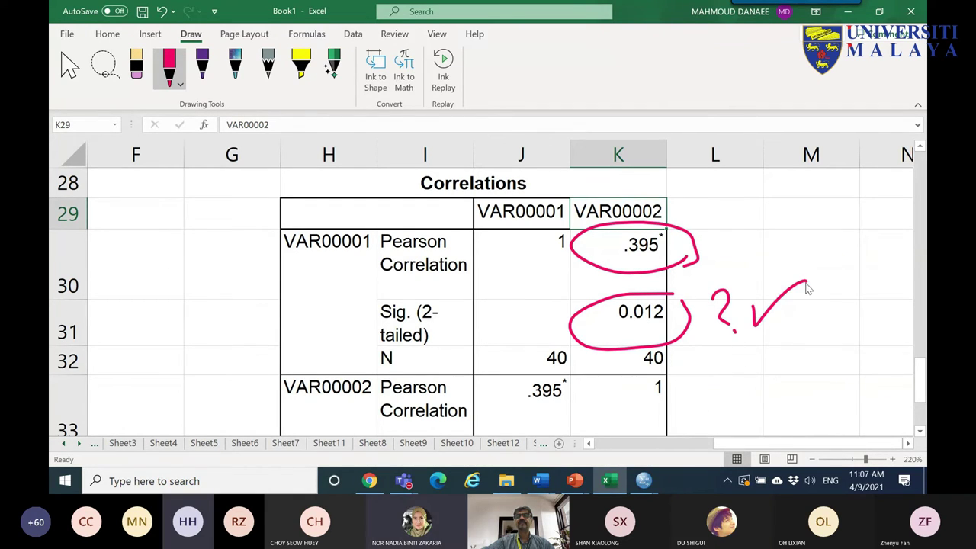
- Return to the first Correlations table and draw a pink arrow pointing away from the circled 0.395
click(920, 365)
drag(921, 364, 920, 233)
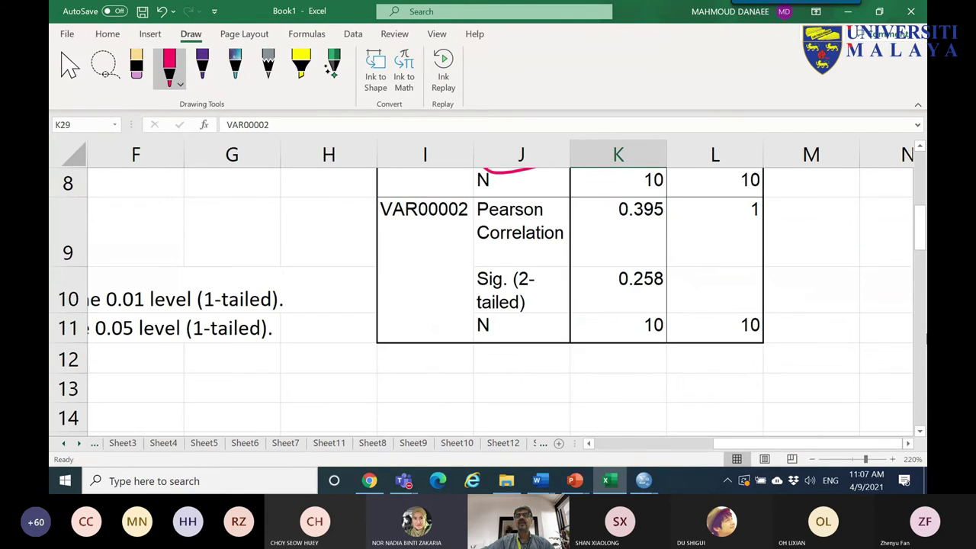
scroll(921, 280, up, 2)
scroll(830, 239, down, 1)
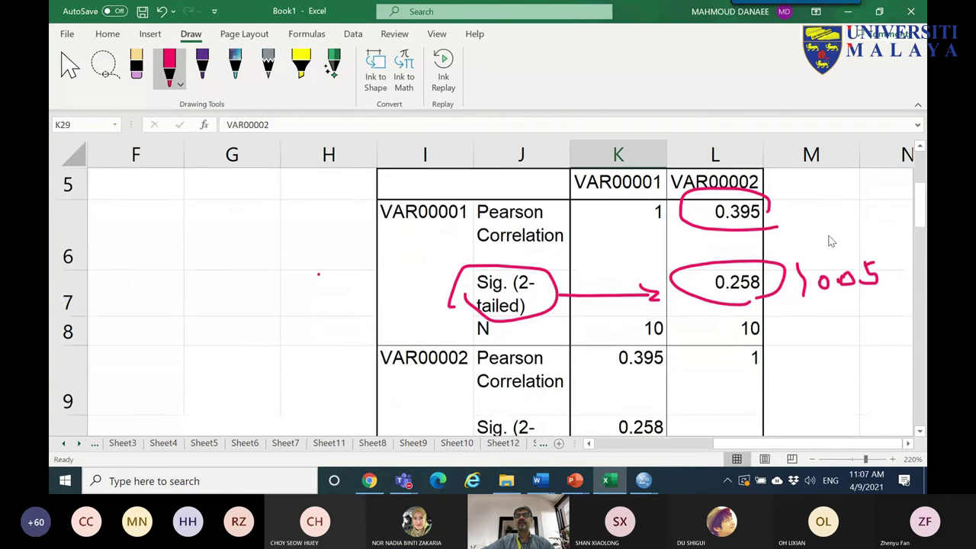
drag(773, 221, 806, 216)
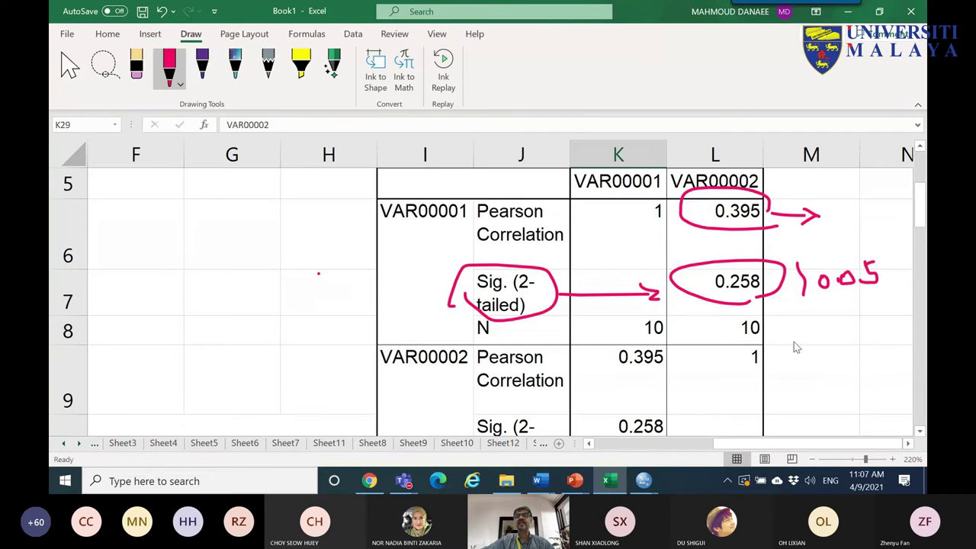
- Circle the sample size N in both tables in pink ink, 40 in the second and 10 in the first
drag(920, 223, 921, 367)
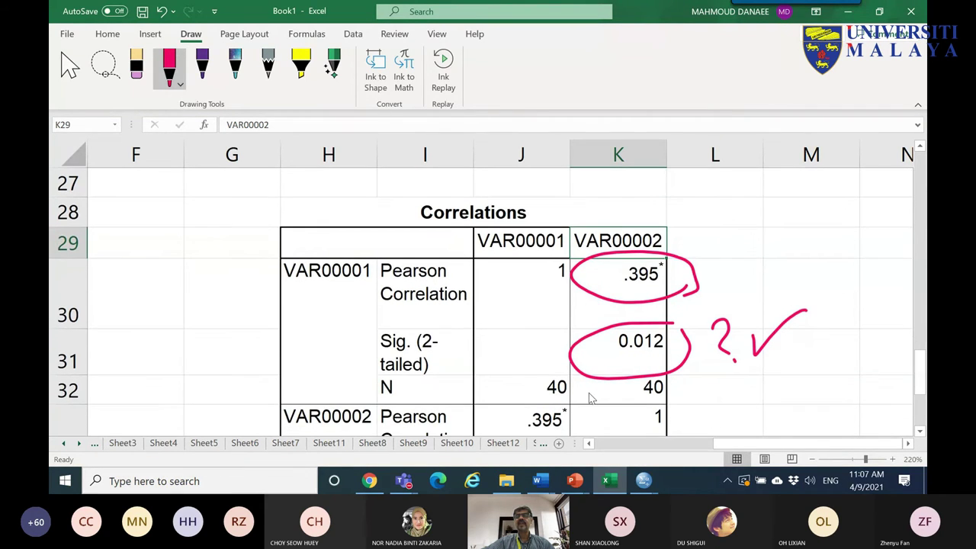
mouse_move(575, 398)
mouse_down()
mouse_move(535, 384)
mouse_move(576, 387)
mouse_up()
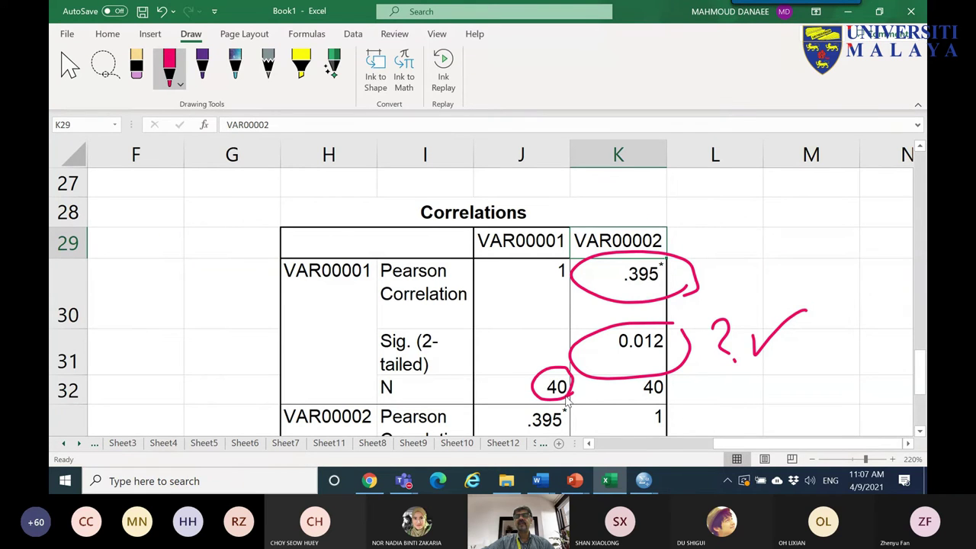
drag(921, 374, 924, 217)
mouse_move(653, 311)
mouse_down()
mouse_move(632, 325)
mouse_move(658, 347)
mouse_move(650, 320)
mouse_up()
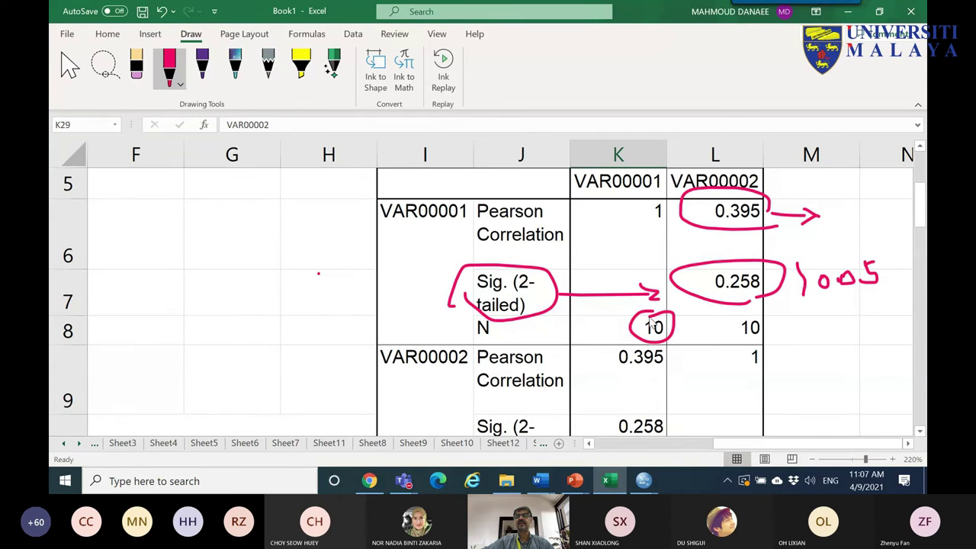
- On the first table, link 0.258 to a handwritten circled "SE" and draw arrows leading away from 0.258 and the circled 10
mouse_move(772, 291)
mouse_down()
mouse_move(826, 344)
mouse_move(846, 328)
mouse_move(850, 350)
mouse_move(797, 345)
mouse_move(857, 320)
mouse_move(839, 364)
mouse_up()
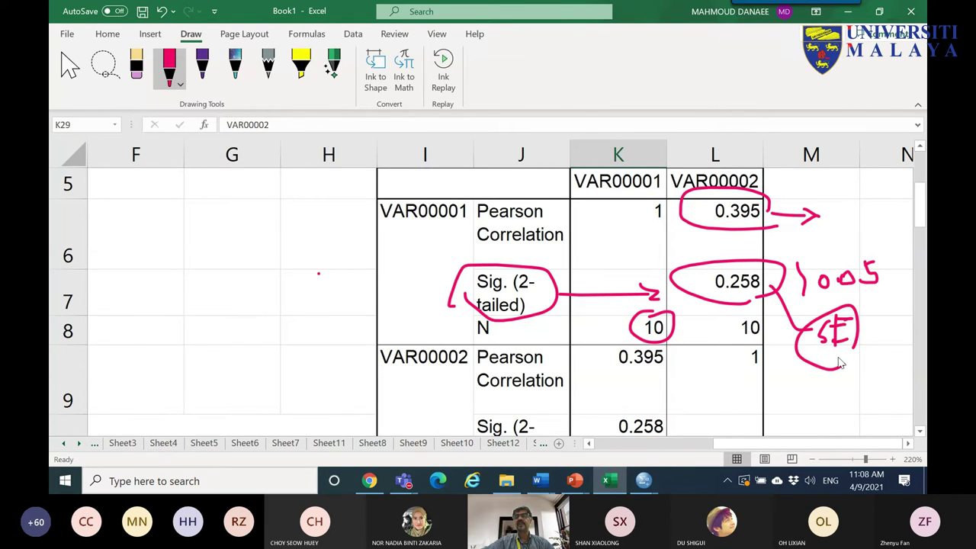
drag(768, 273, 850, 241)
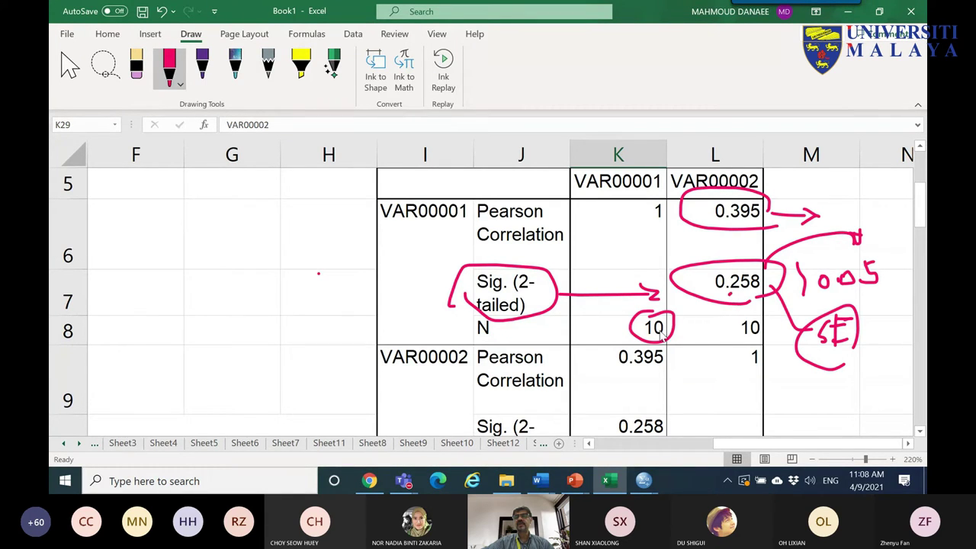
drag(672, 341, 790, 400)
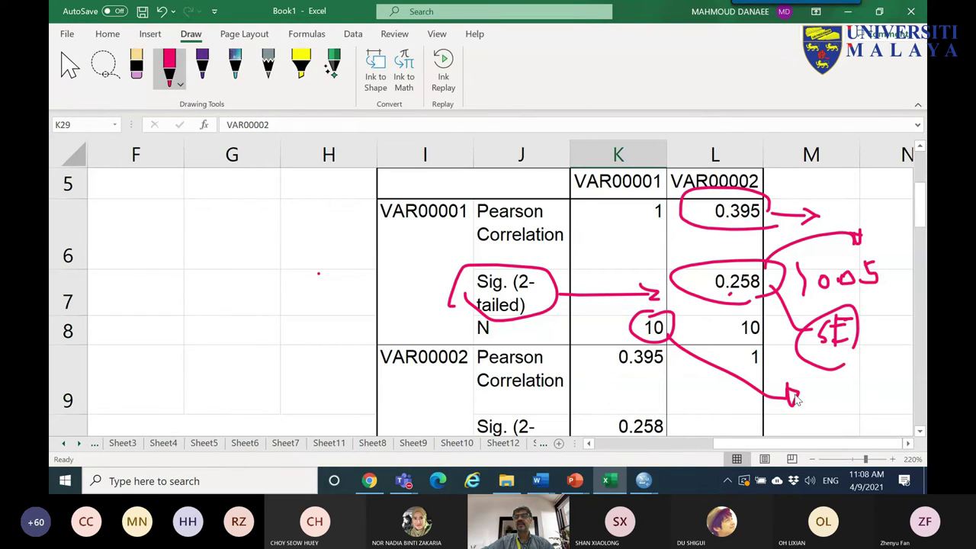
mouse_move(814, 397)
mouse_down()
mouse_move(865, 391)
mouse_move(853, 402)
mouse_up()
- On the second table, draw two short parallel lines beside the circled .395 and circle 0.012 again
mouse_move(921, 204)
mouse_down()
mouse_move(922, 393)
mouse_move(922, 370)
mouse_up()
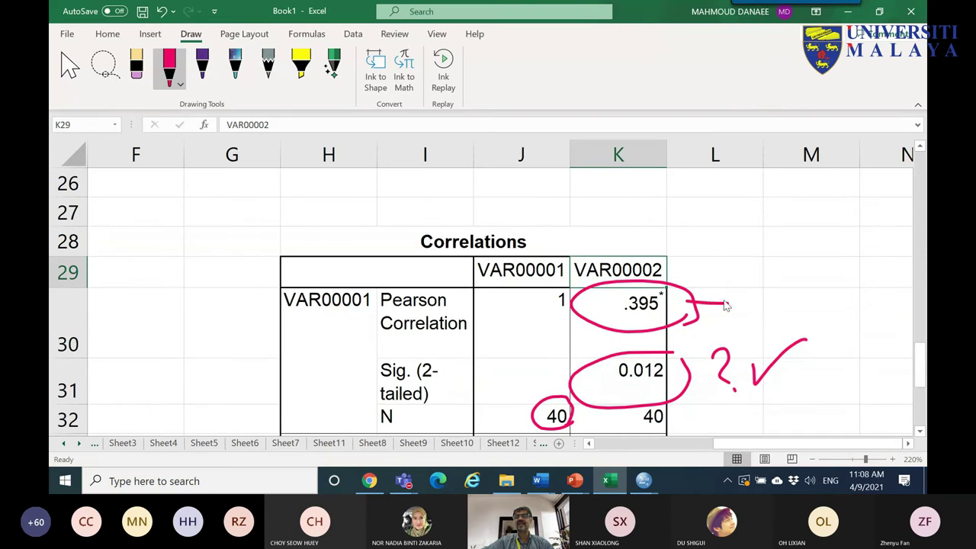
drag(698, 297, 729, 296)
mouse_move(667, 374)
mouse_down()
mouse_move(591, 370)
mouse_move(684, 362)
mouse_move(656, 389)
mouse_up()
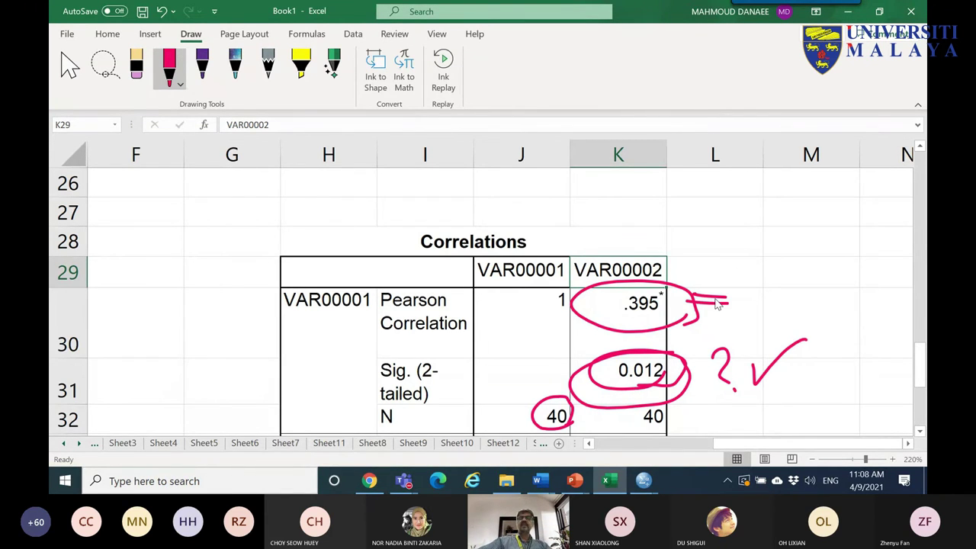
- Draw a lead line from the circled .395 and handwrite "CI (r)" above it and "CI 95%" below it
drag(679, 287, 704, 251)
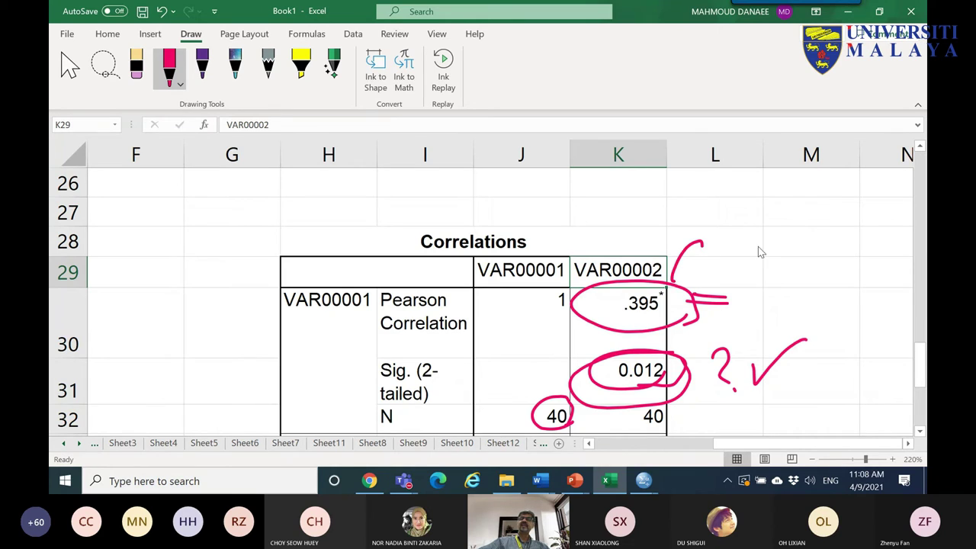
mouse_move(730, 196)
mouse_down()
mouse_move(732, 215)
mouse_move(786, 197)
mouse_up()
drag(772, 197, 770, 214)
mouse_move(745, 217)
mouse_down()
mouse_move(824, 206)
mouse_move(793, 221)
mouse_up()
drag(833, 197, 812, 227)
drag(692, 242, 883, 246)
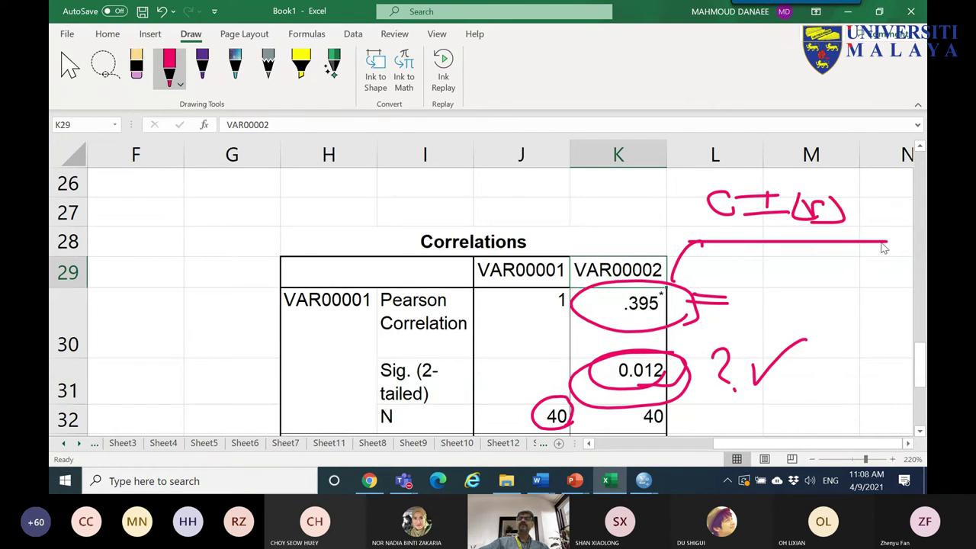
drag(750, 265, 763, 275)
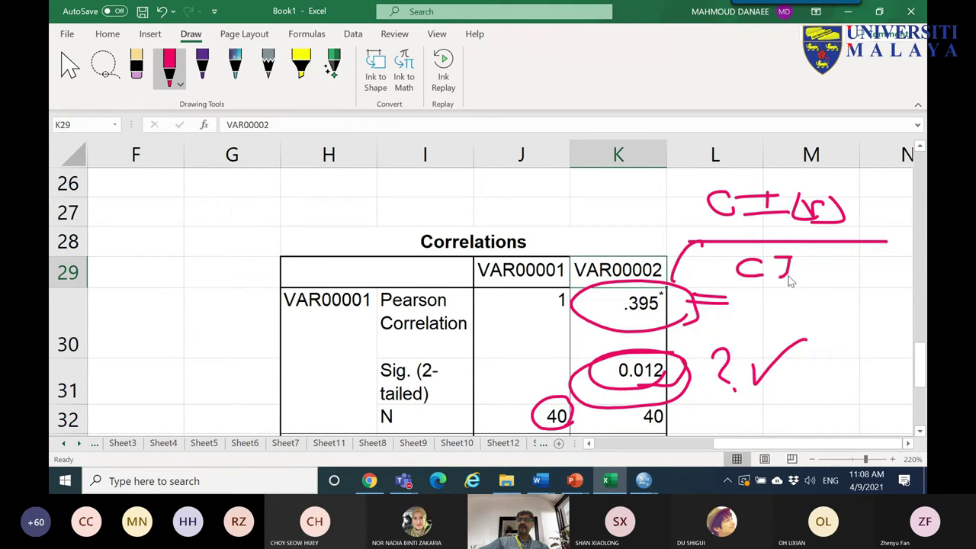
drag(813, 263, 815, 284)
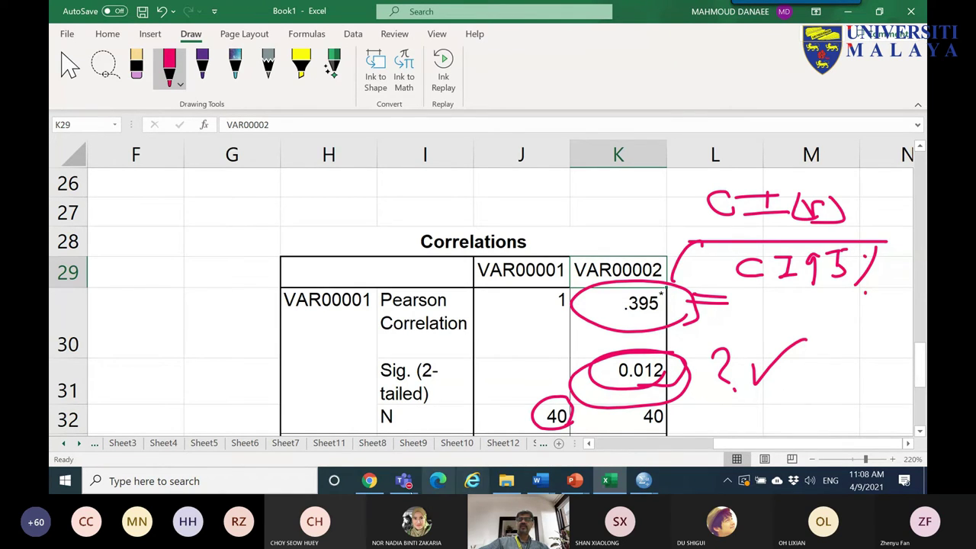
- Switch to Chrome and search Google in a new tab for "confidence interval correlation coefficient", accepting the corrected spelling
click(365, 488)
key(ctrl+t)
click(300, 323)
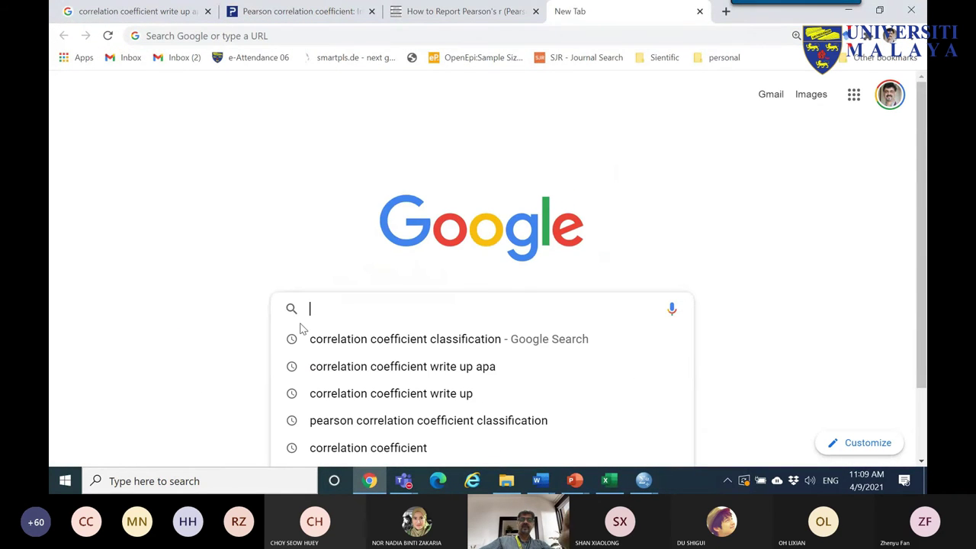
text(confid)
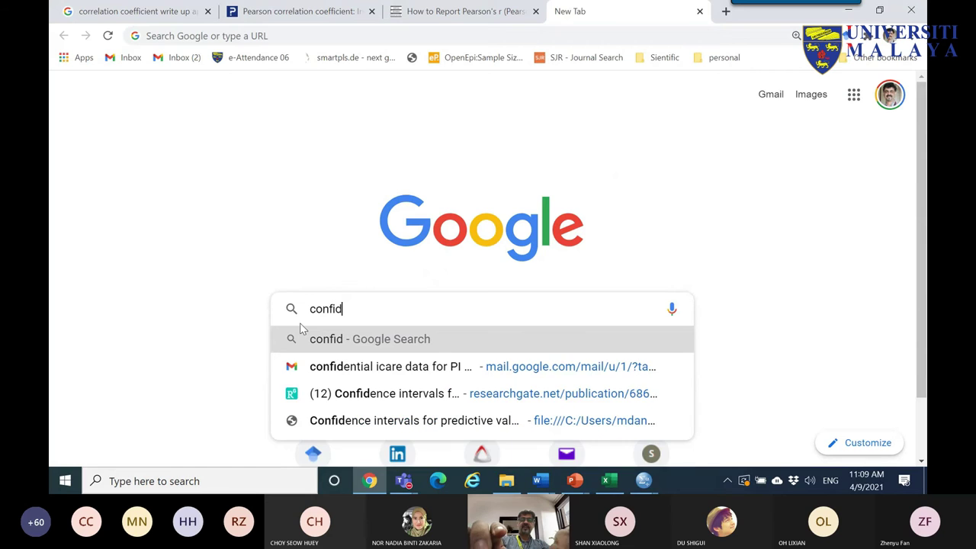
text(ence inte)
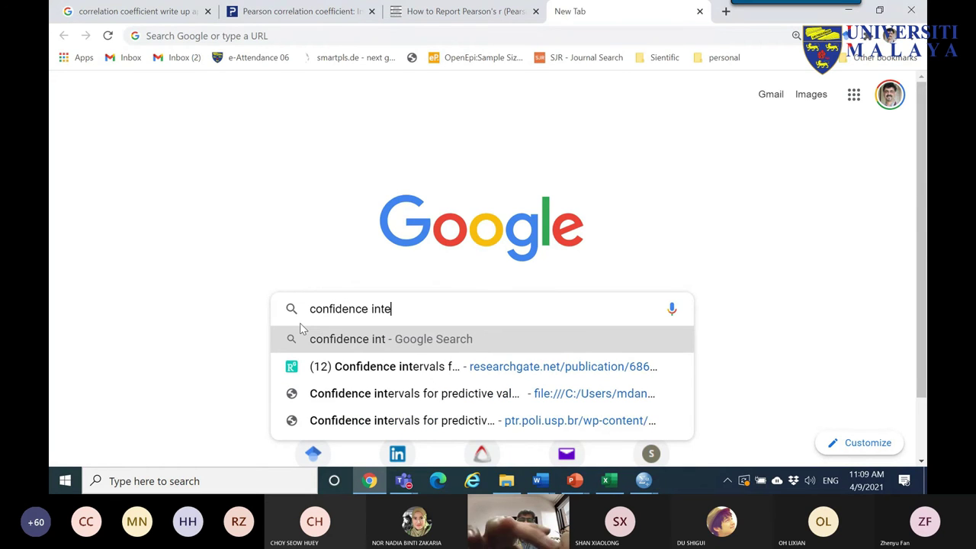
text(rval c)
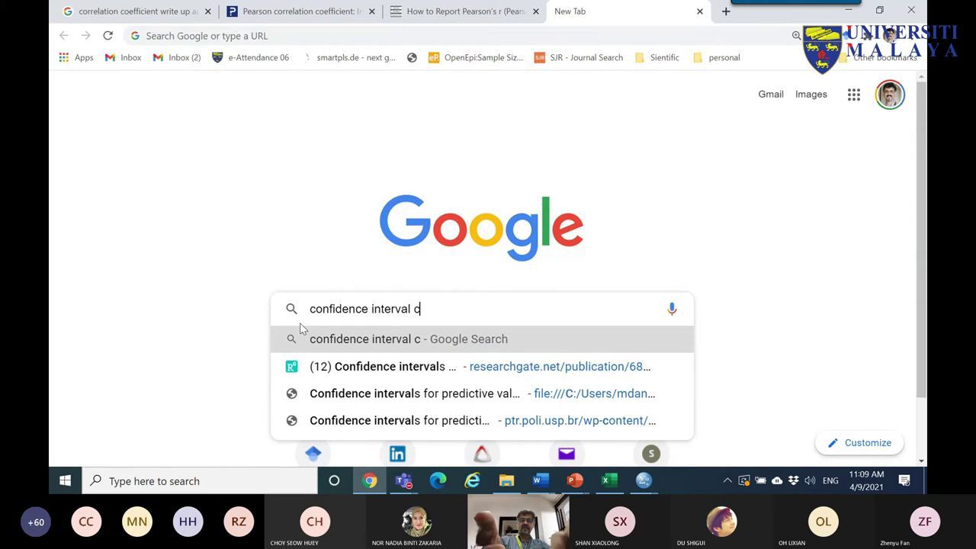
text(orrelat)
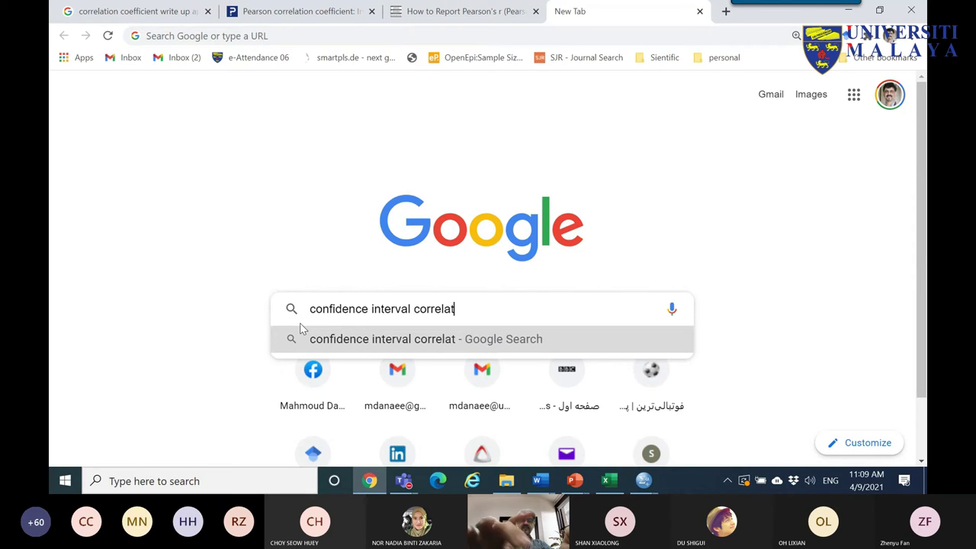
text(ion coeffi)
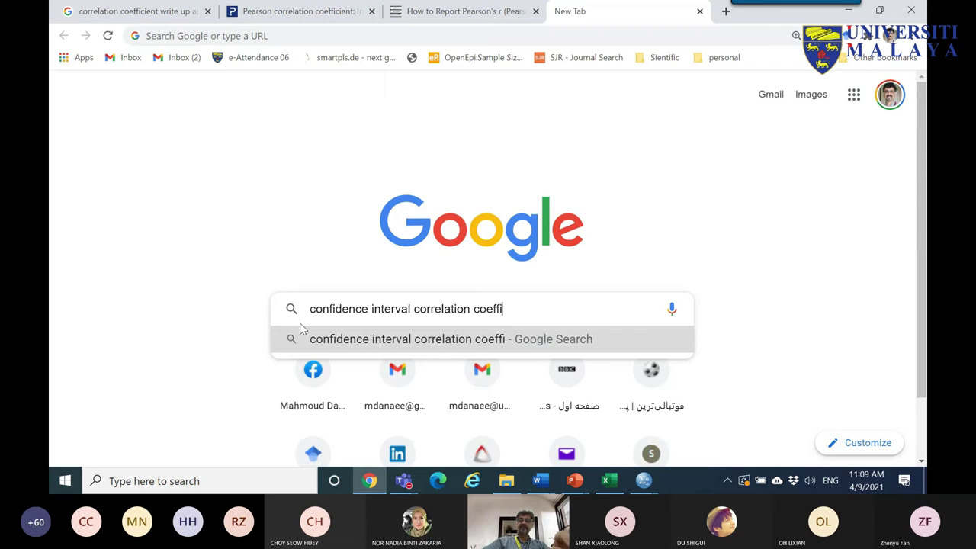
key(Return)
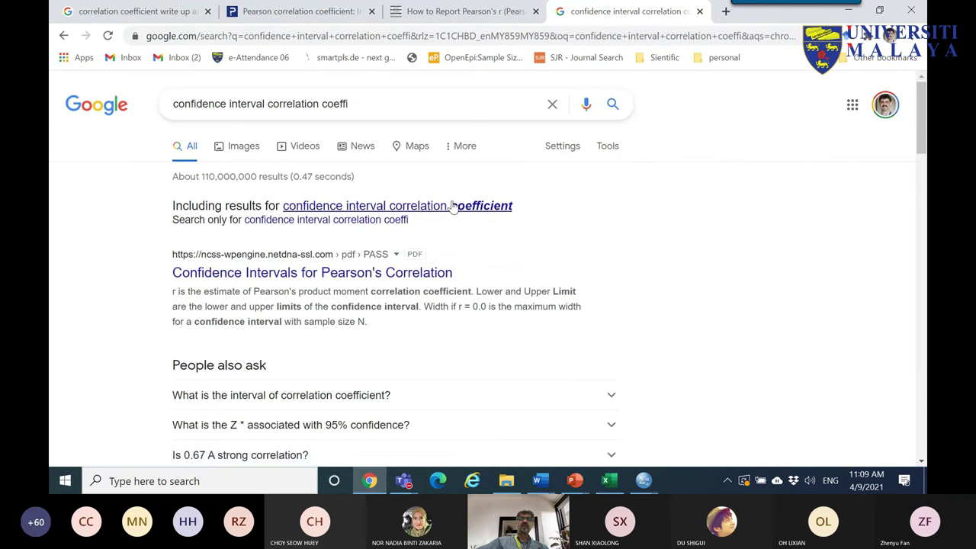
click(448, 207)
- Open the search result "Confidence intervals around Pearson r's - Faculty Washington" in a separate tab
scroll(248, 258, down, 2)
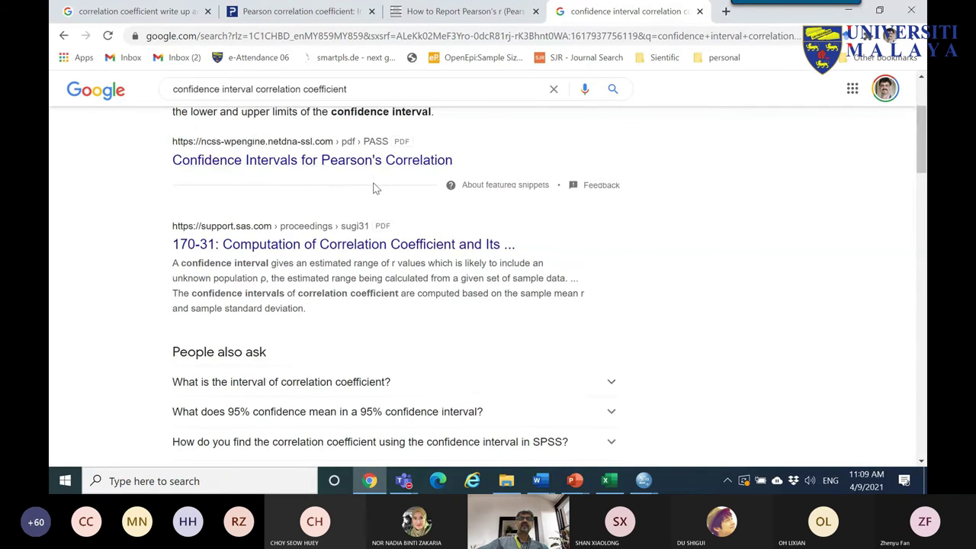
scroll(366, 183, down, 5)
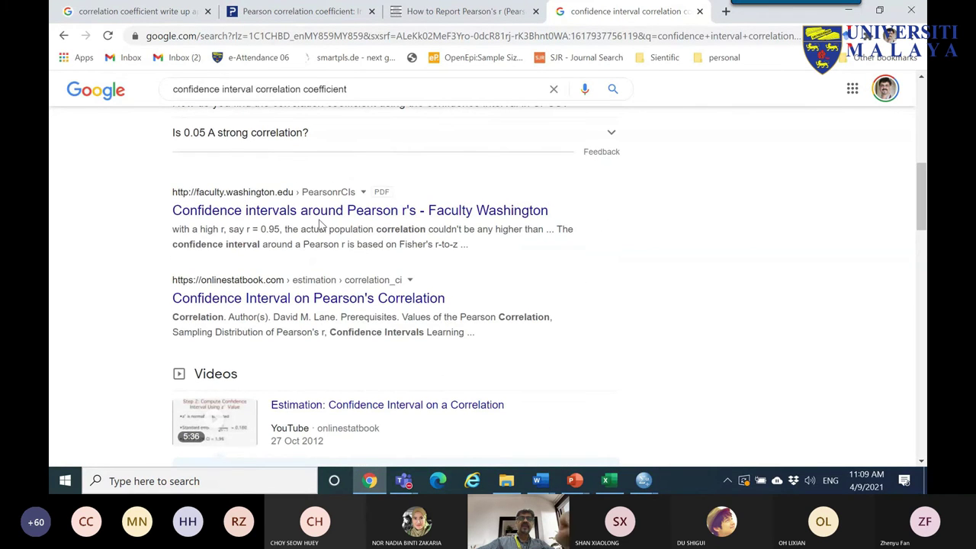
right_click(292, 213)
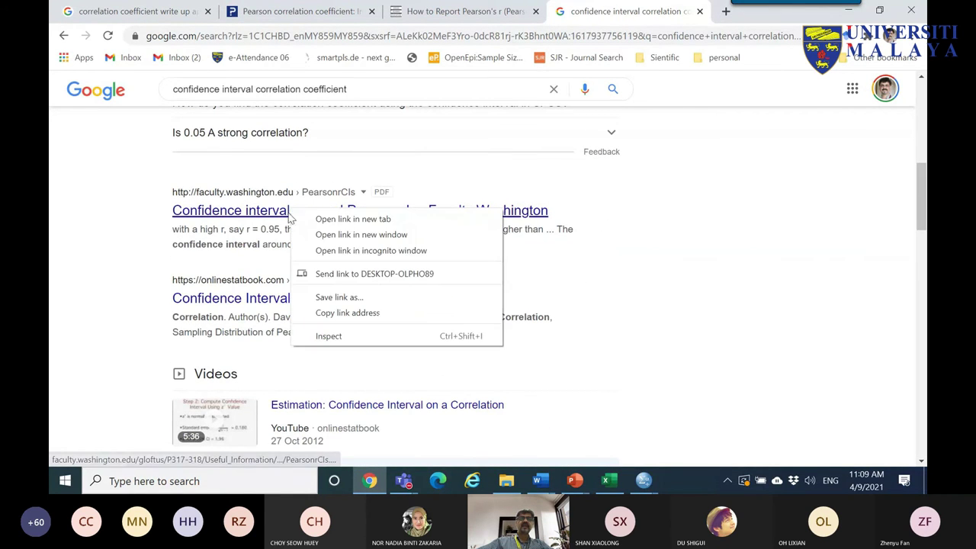
click(343, 220)
- Change the search to "confidence interval correlation coefficient calculator" and open the Statology calculator result in a separate tab
scroll(410, 197, up, 8)
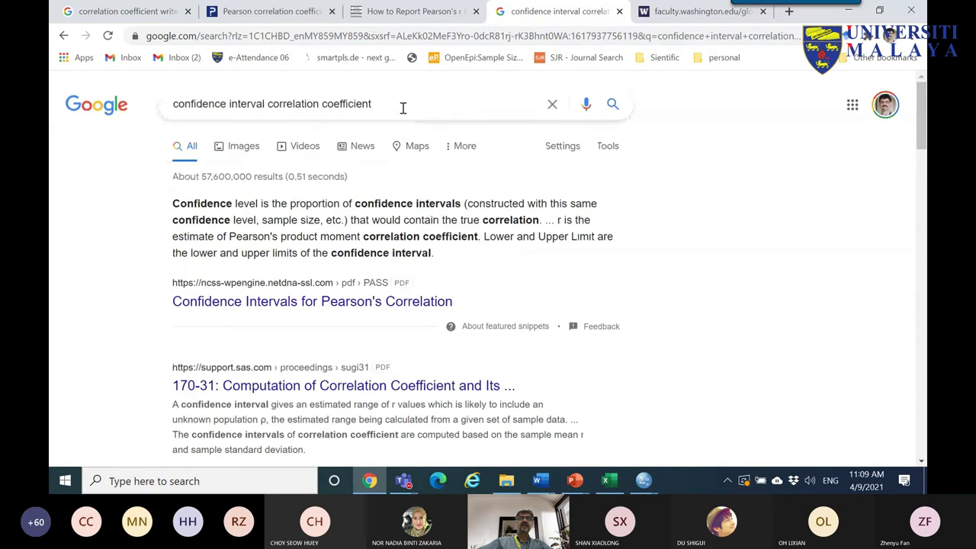
click(412, 107)
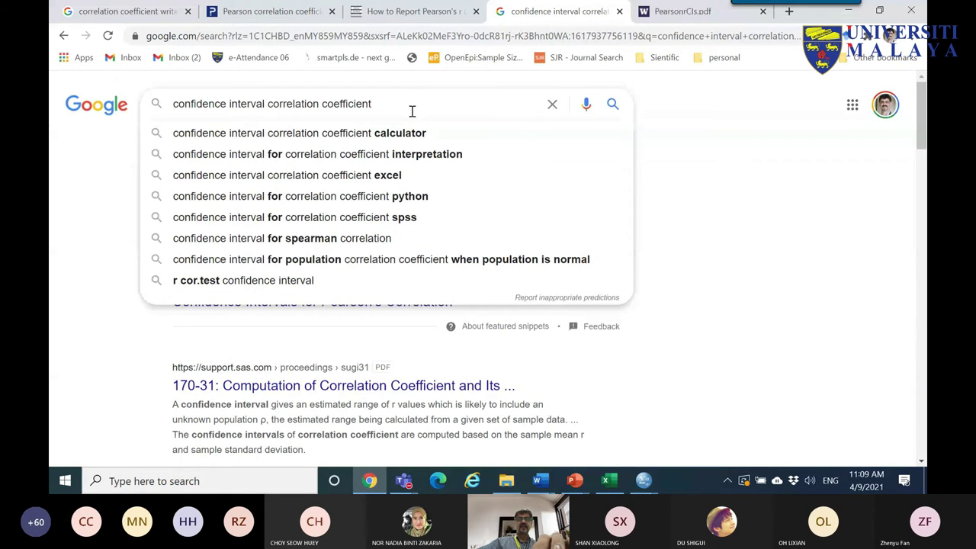
click(373, 133)
right_click(350, 221)
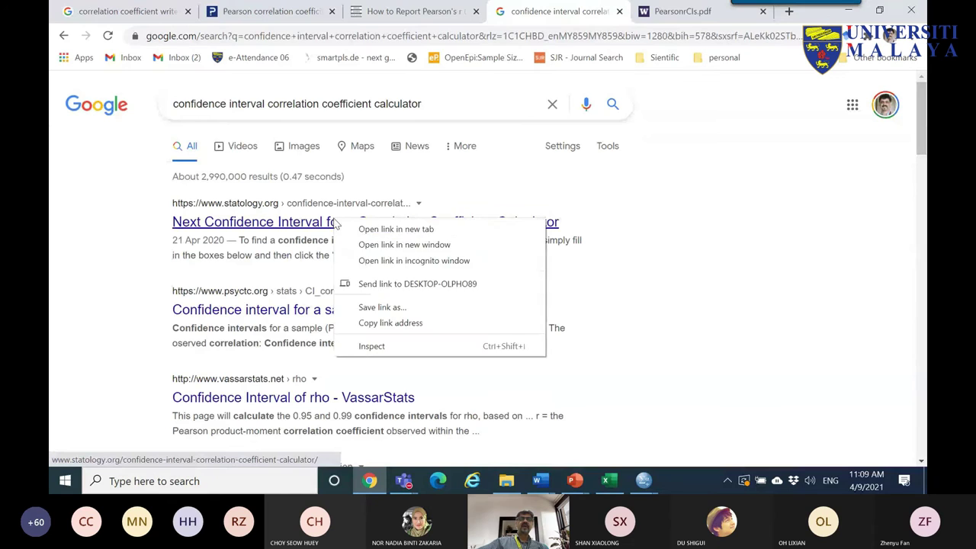
click(382, 231)
- Look through PearsonrCIs.pdf, examining its heading, the explanation of Pearson r confidence intervals and the formulas
click(671, 12)
click(621, 13)
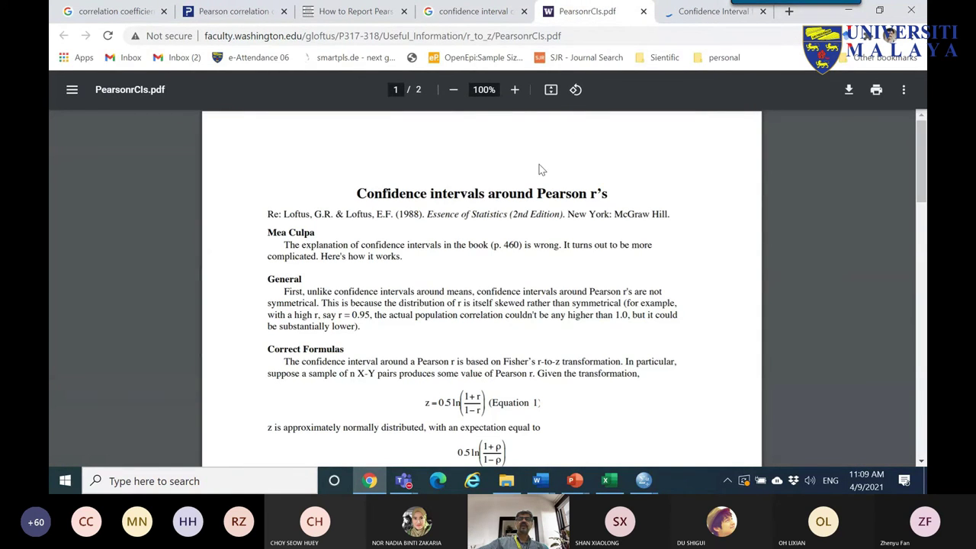
drag(427, 200, 600, 256)
scroll(464, 347, down, 6)
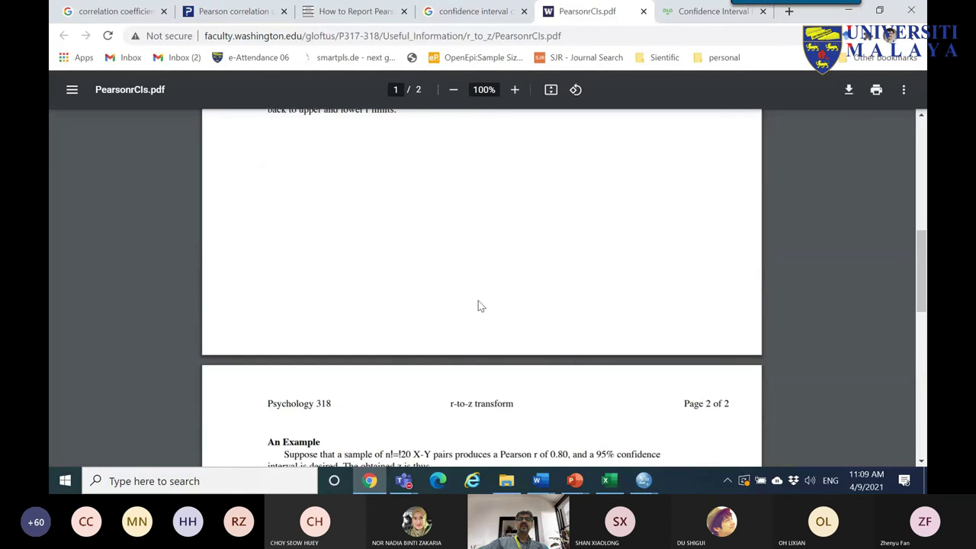
scroll(564, 306, up, 10)
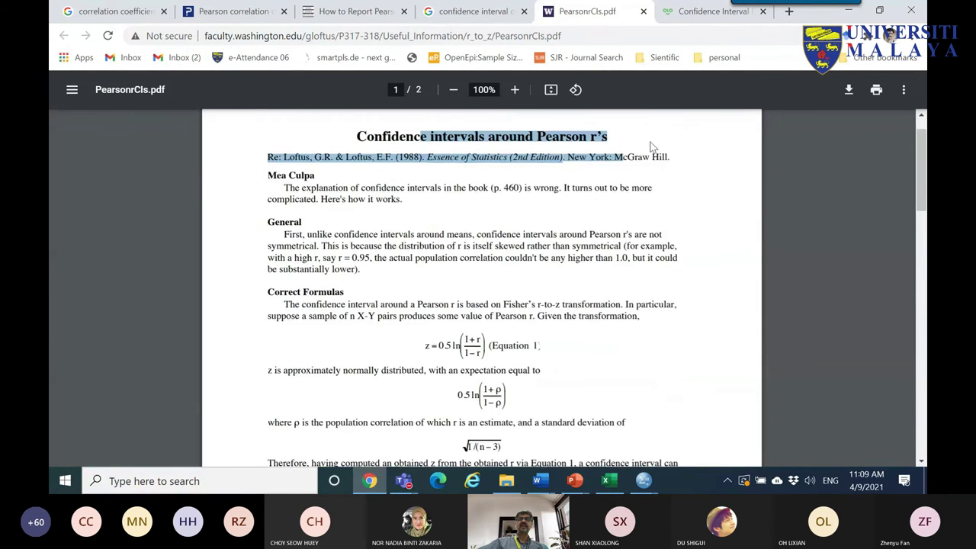
- In the Statology calculator, set the sample correlation coefficient r to 0.395
click(679, 9)
scroll(442, 252, down, 12)
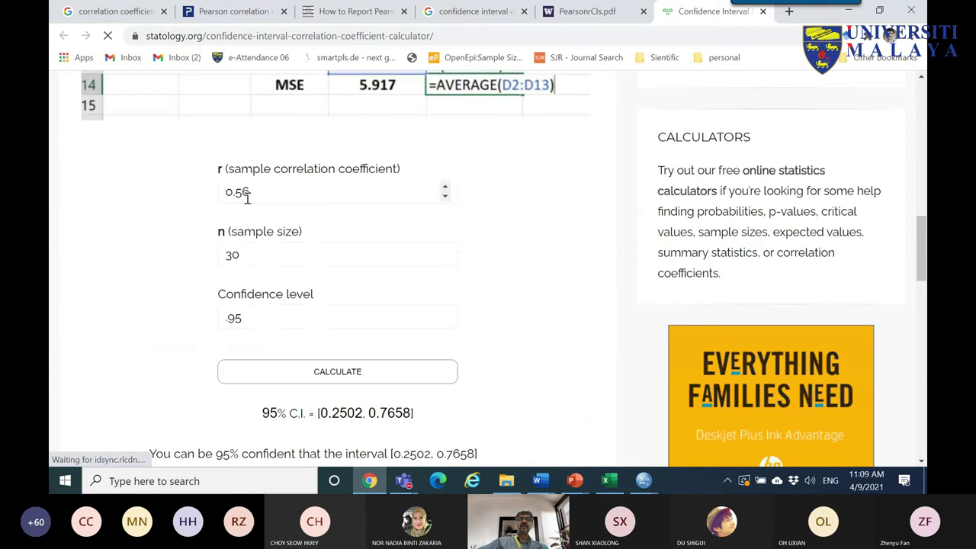
click(281, 199)
key(BackSpace)
key(BackSpace)
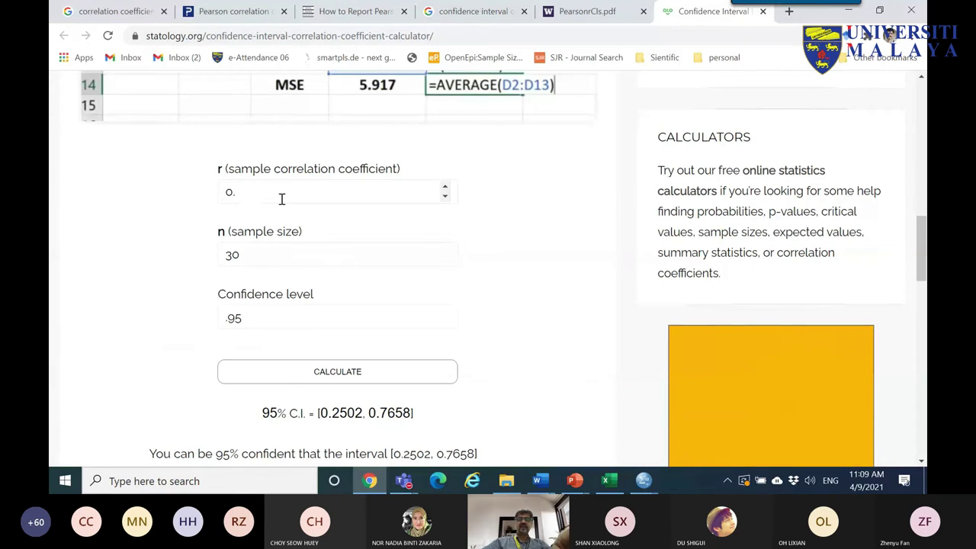
text(395)
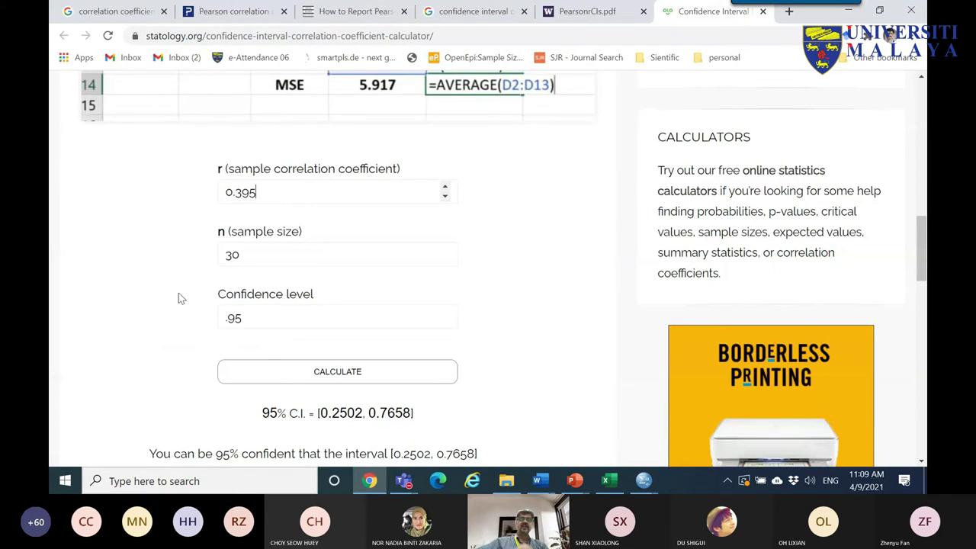
- Set the sample size n to 40 and calculate the interval at confidence level .95
double_click(238, 257)
text(4)
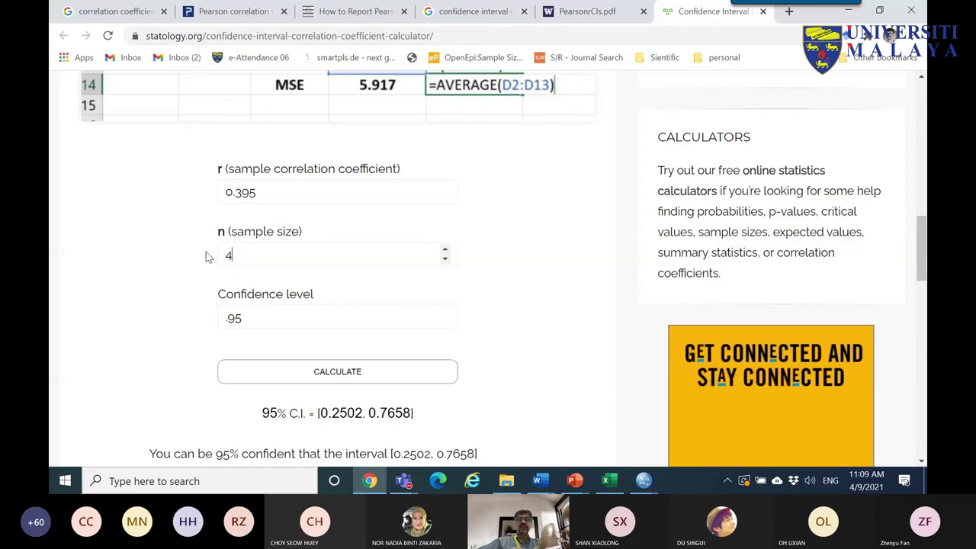
text(0)
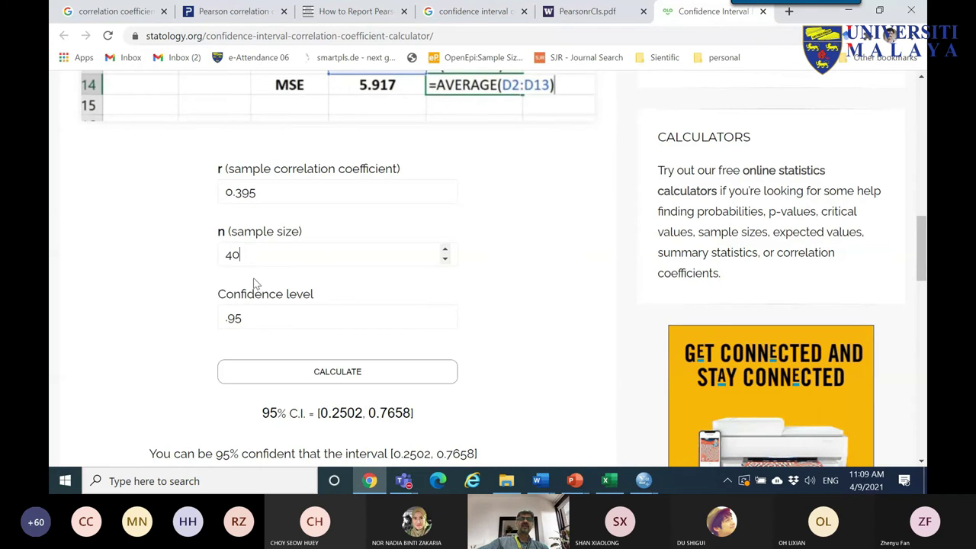
double_click(235, 318)
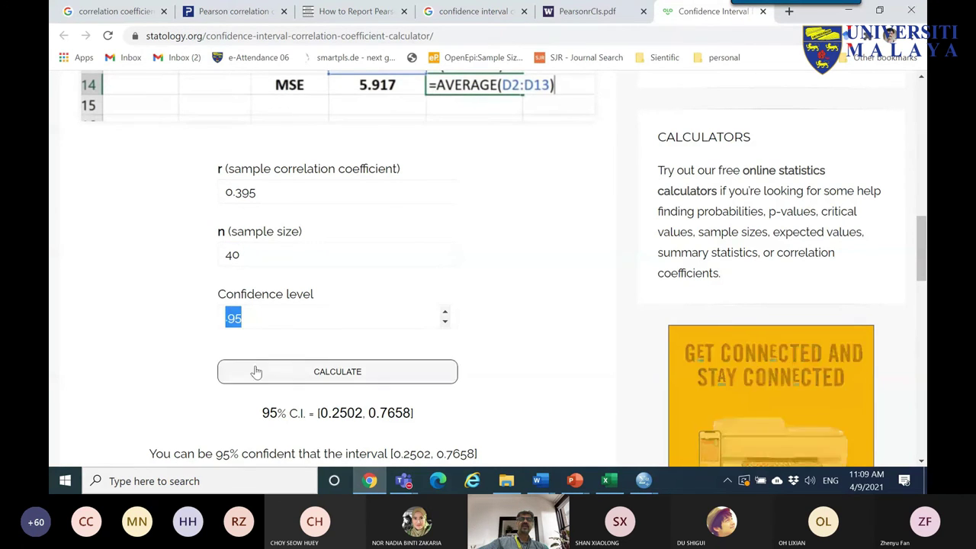
click(342, 377)
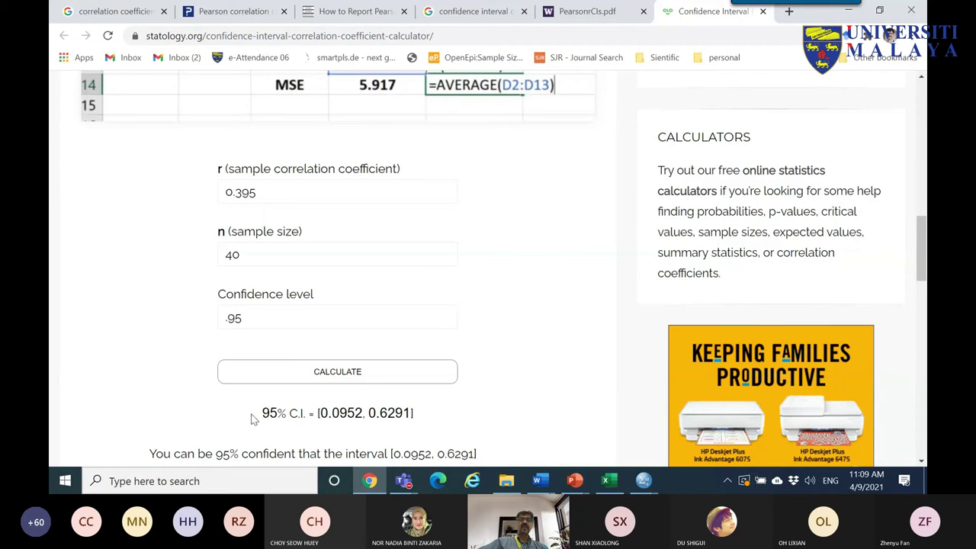
- Copy the calculated 95% C.I. line and paste it into cell J37 of the Excel workbook, below the second correlation table
drag(253, 419, 418, 429)
right_click(377, 419)
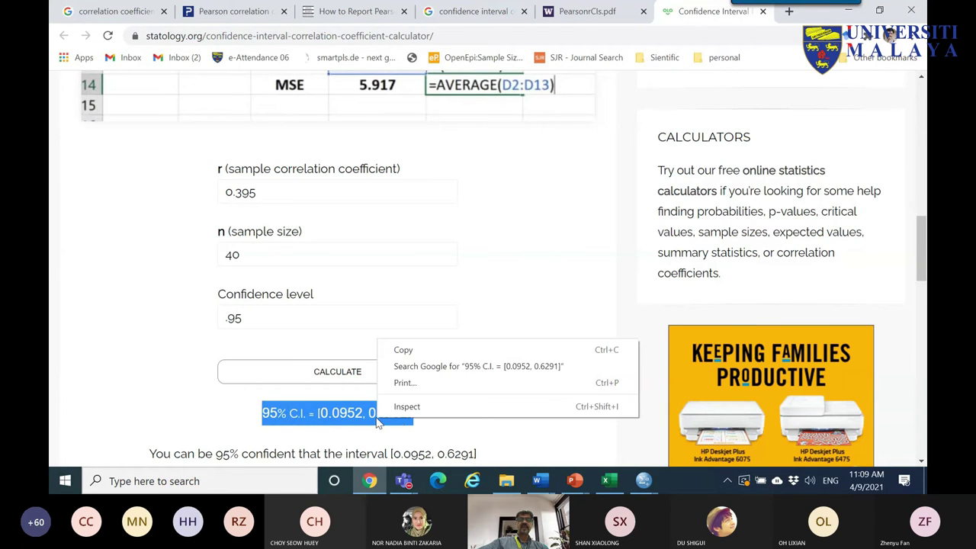
click(411, 349)
mouse_move(606, 480)
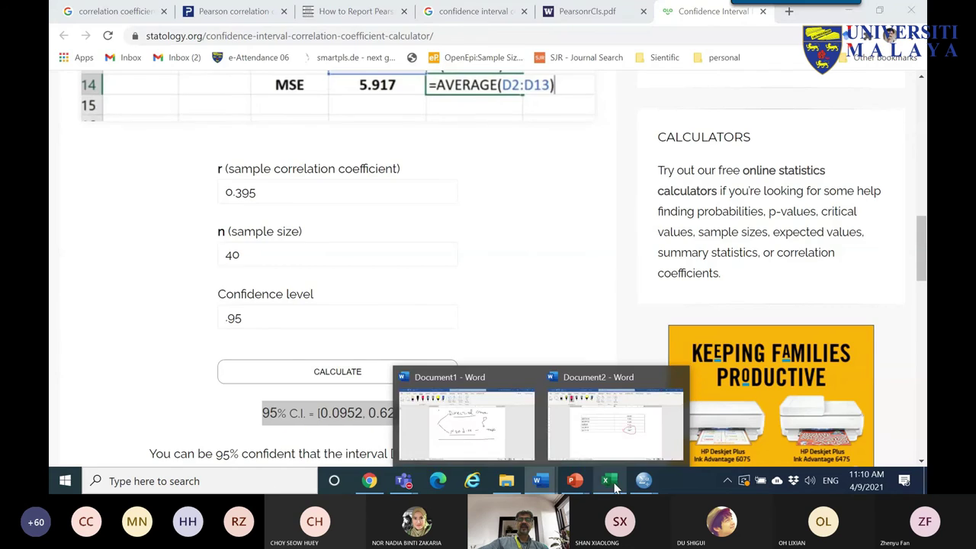
click(492, 416)
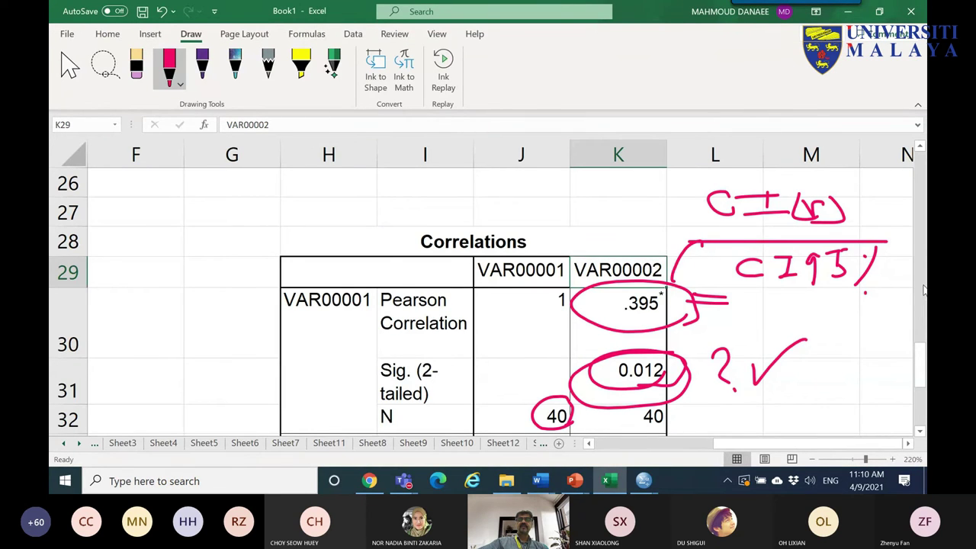
click(921, 419)
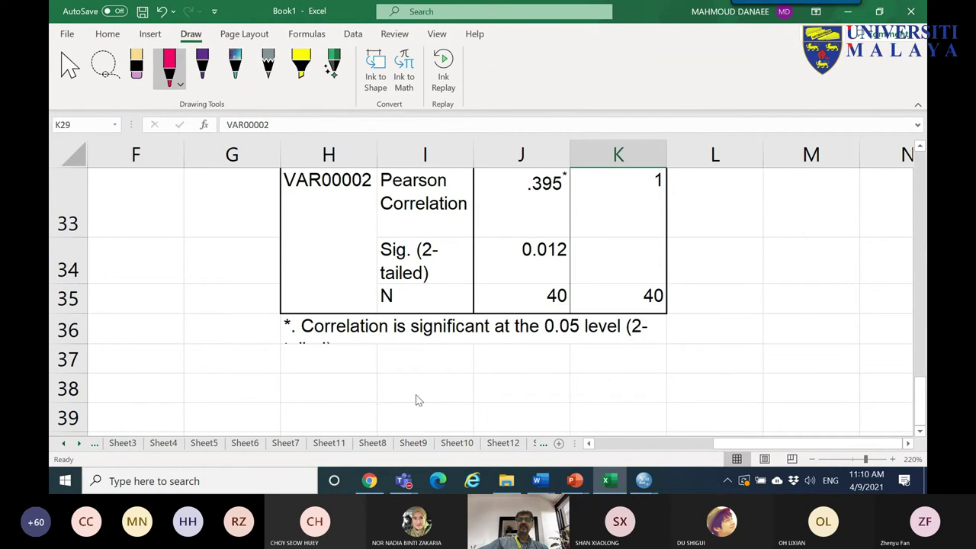
key(Escape)
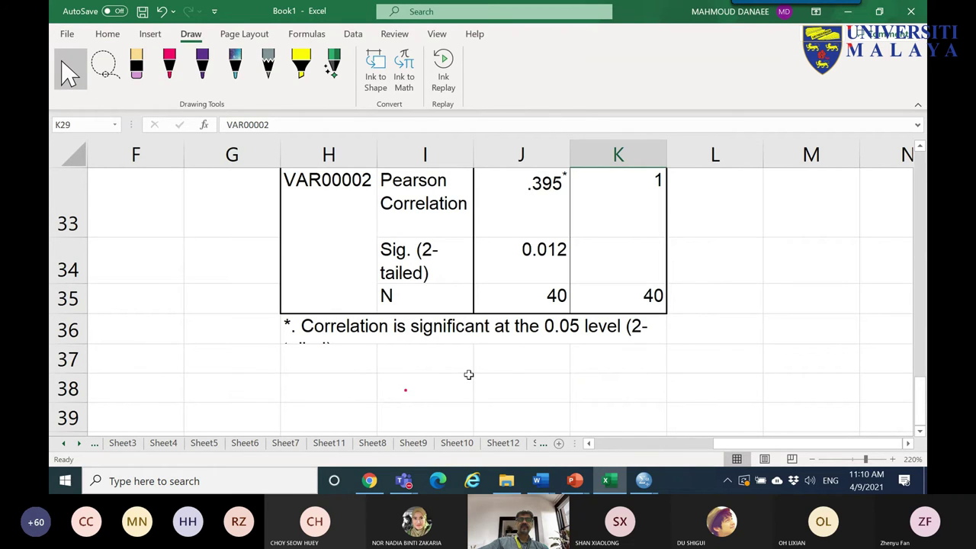
right_click(515, 358)
click(567, 142)
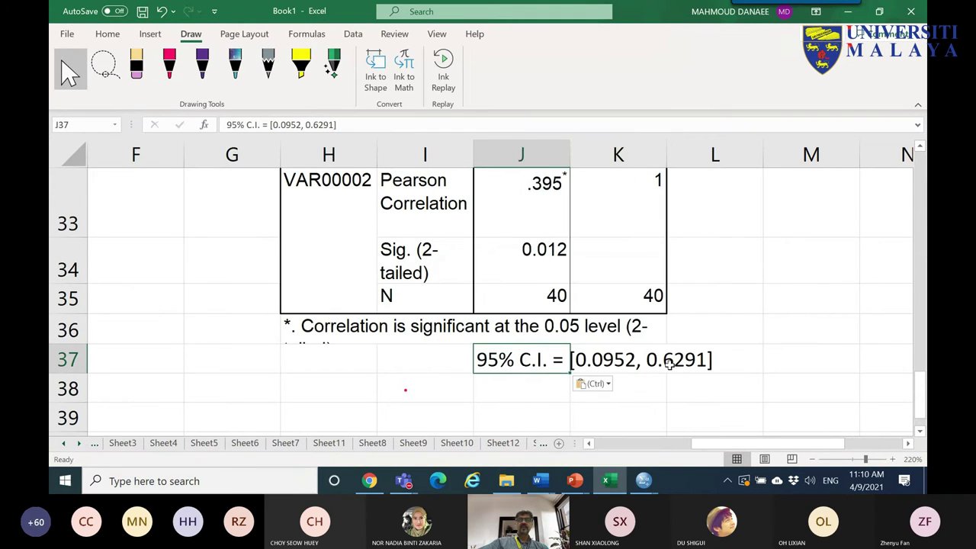
- Widen column J so the pasted confidence interval fits within cell J37
click(532, 155)
drag(572, 155, 574, 149)
drag(795, 198, 793, 197)
click(495, 362)
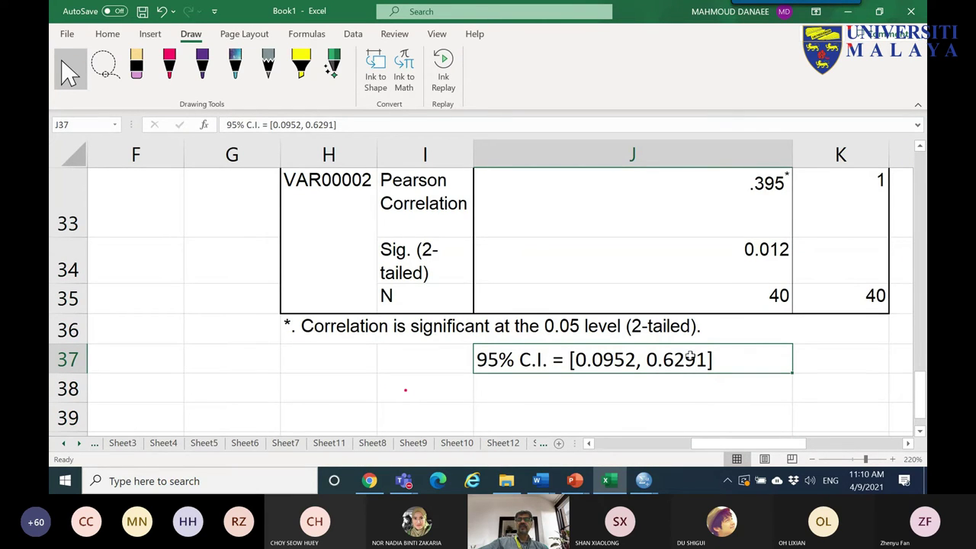
drag(925, 369, 921, 341)
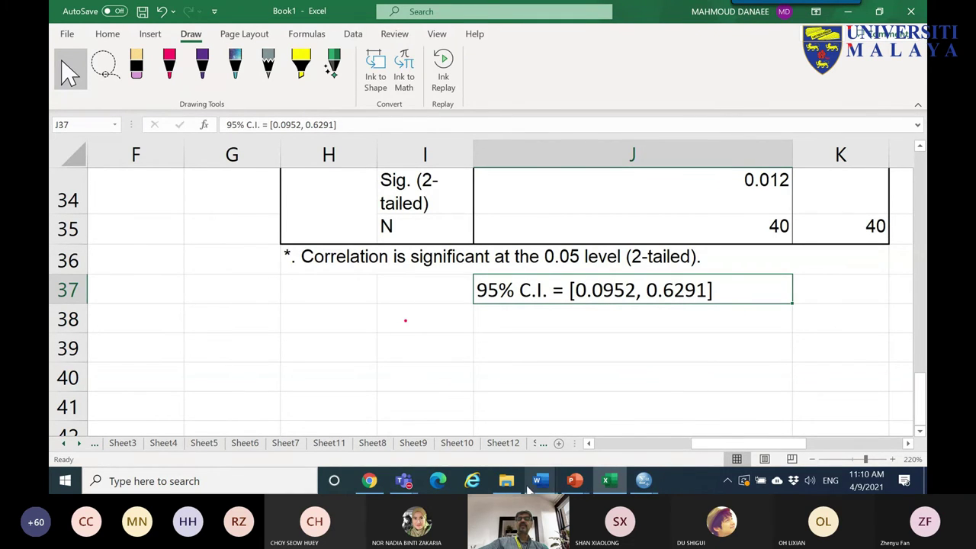
- Return to the Statology calculator in Chrome, set the sample size n to 400 and recalculate the confidence interval
click(371, 482)
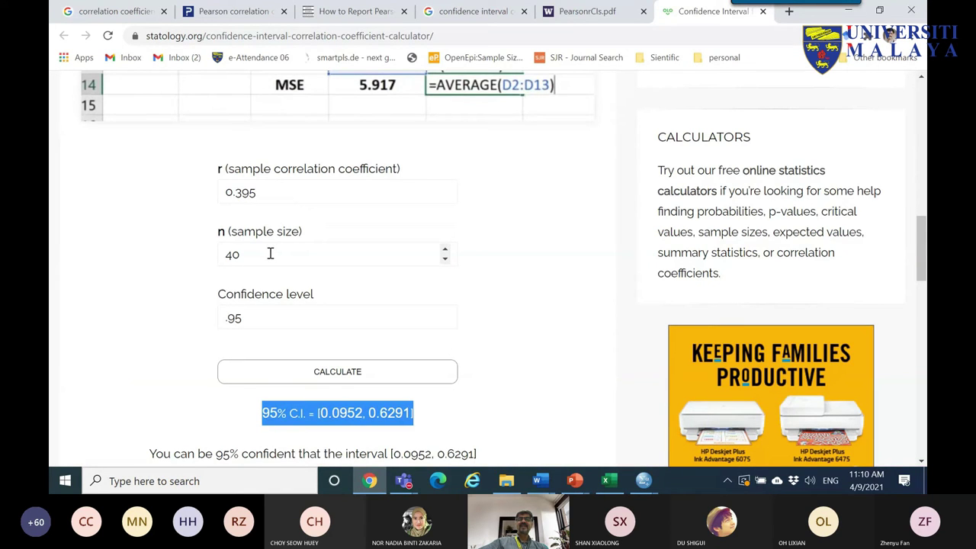
drag(258, 256, 219, 253)
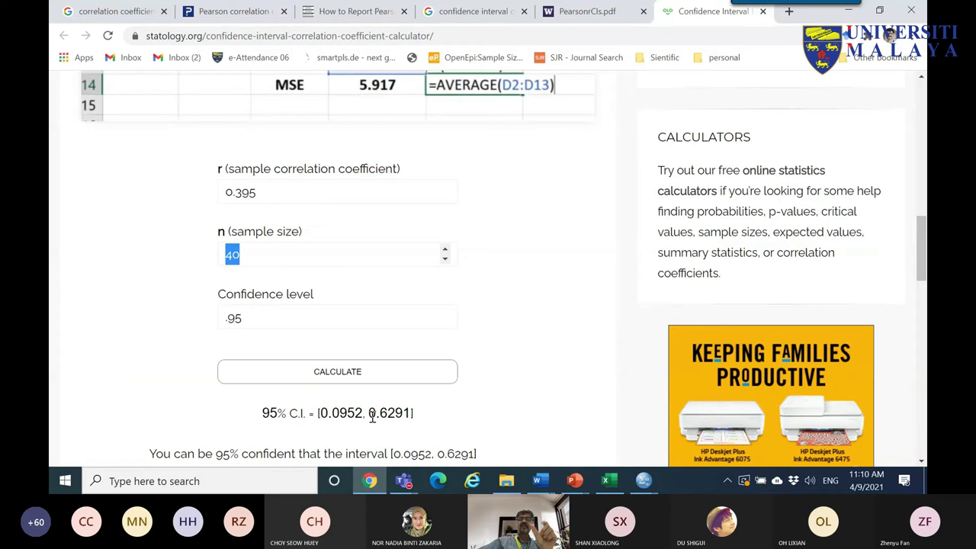
drag(411, 414, 320, 413)
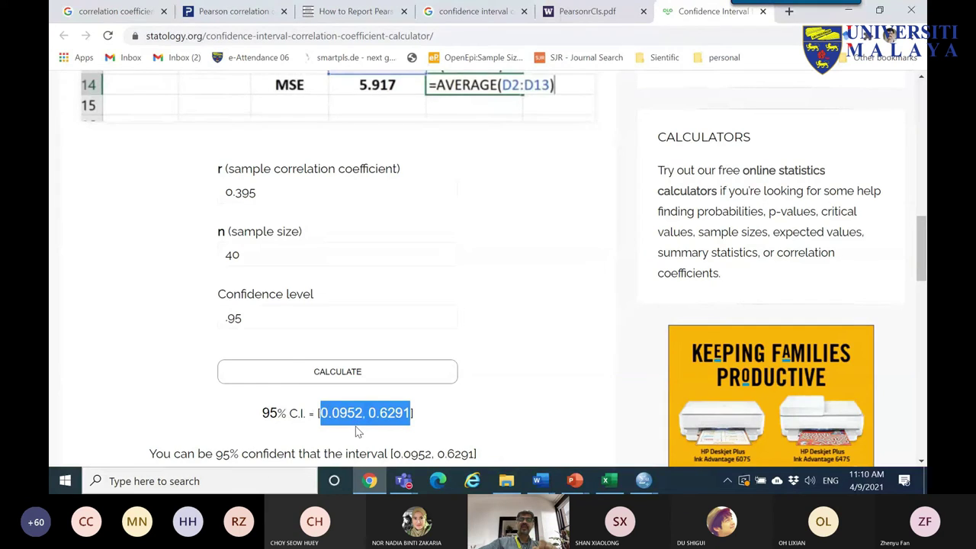
click(248, 258)
text(0)
click(343, 376)
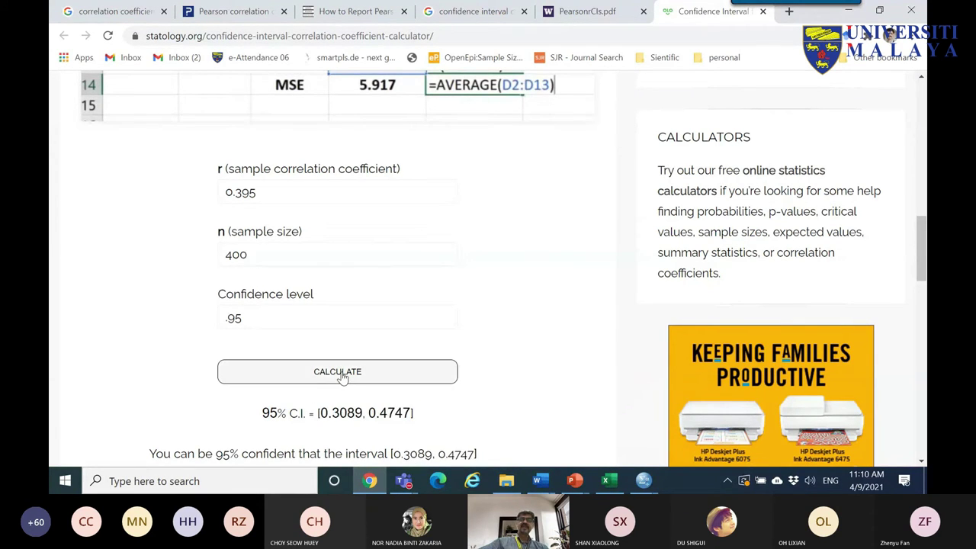
- Set the sample size n to 600 and recalculate the 95% confidence interval
drag(333, 413, 352, 412)
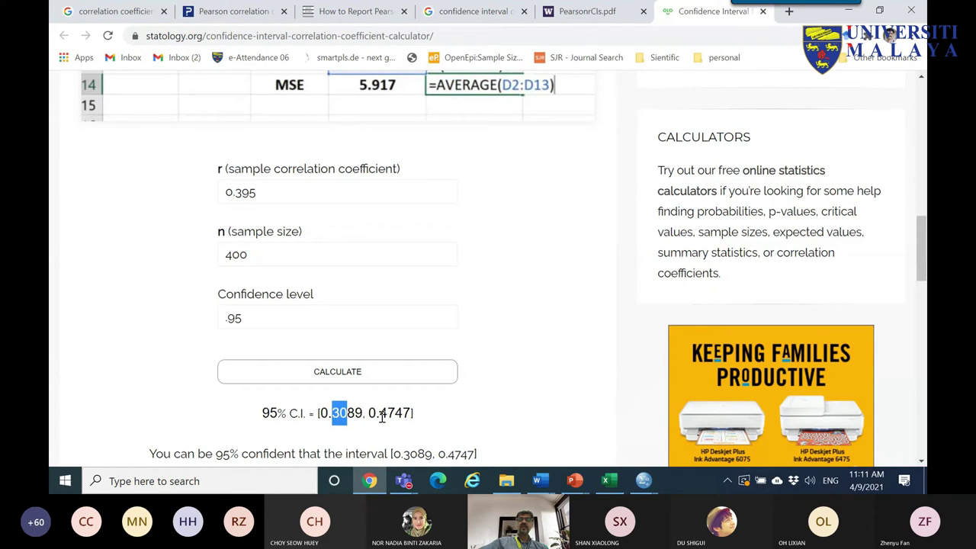
drag(260, 254, 212, 256)
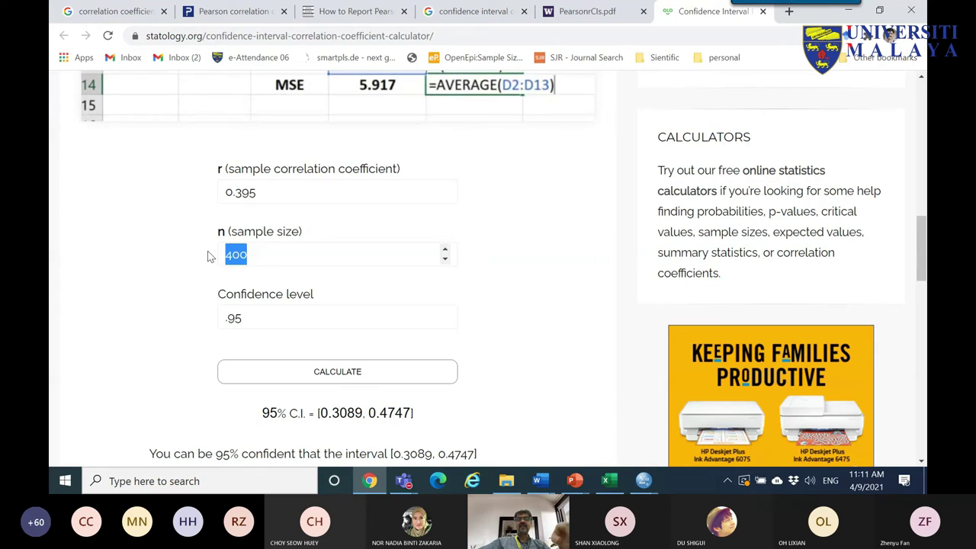
text(600)
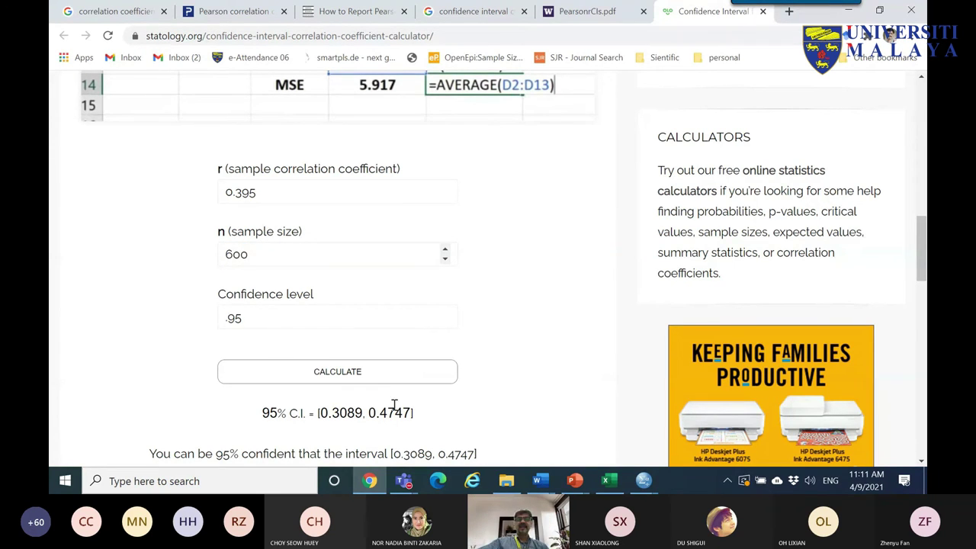
click(377, 384)
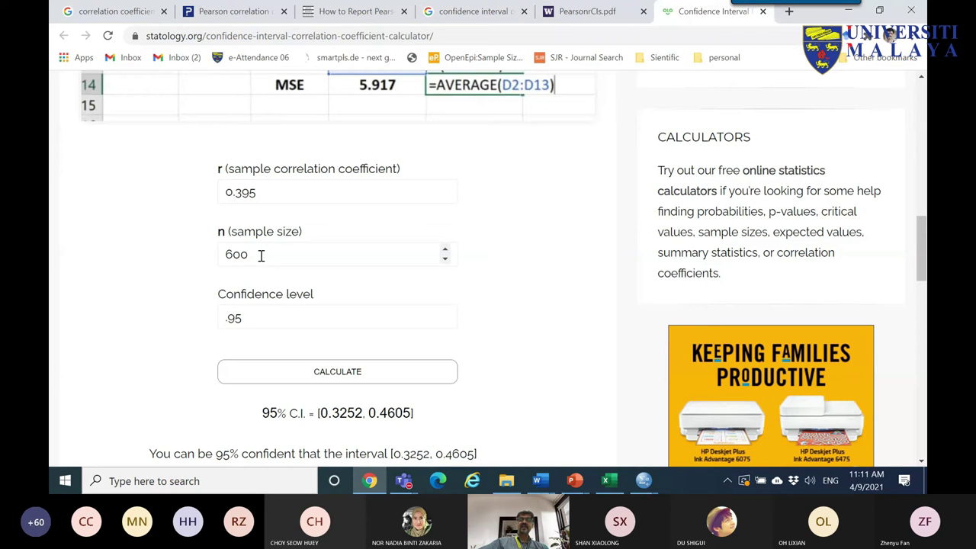
- Change the confidence level to .99 and recalculate the interval for the 600-case sample
double_click(234, 317)
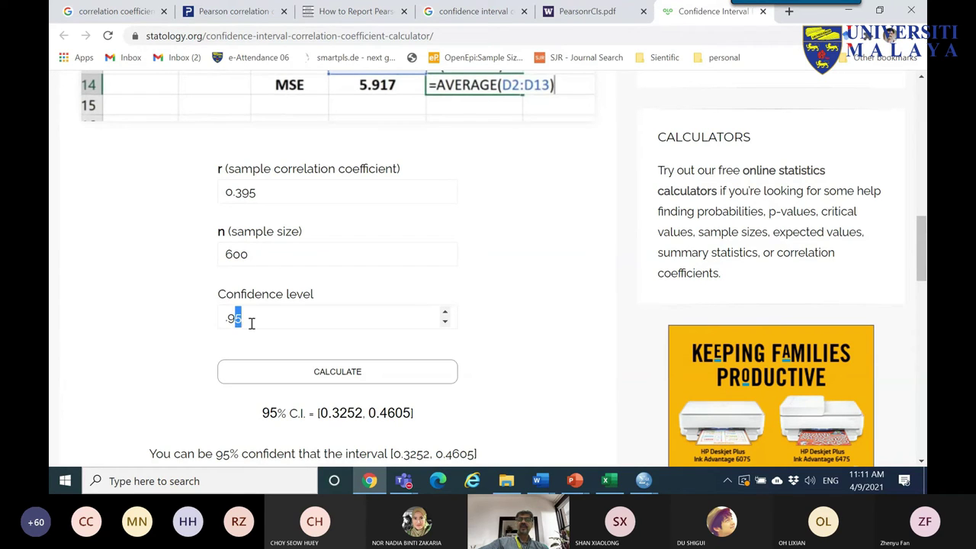
text(9)
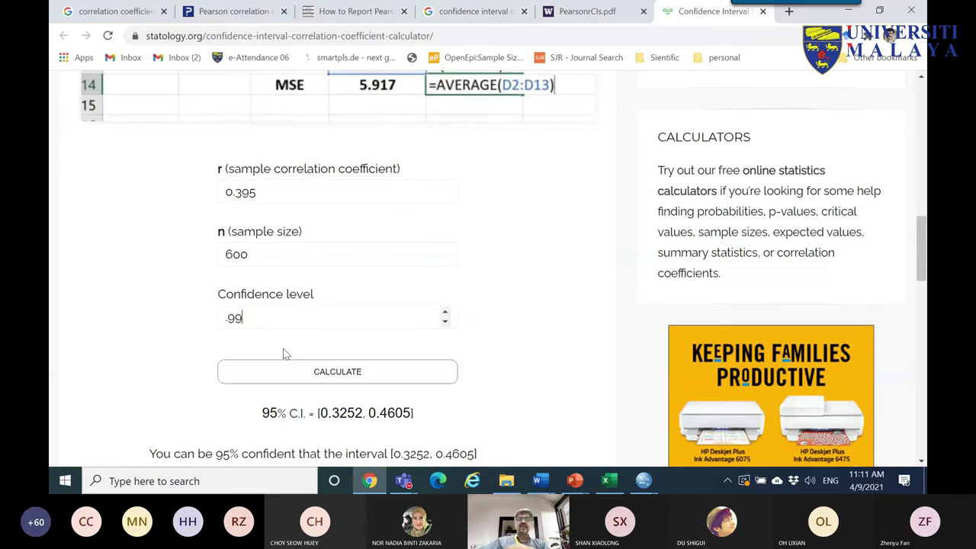
click(360, 375)
drag(418, 421, 356, 416)
- Lower the confidence level to 0.95 and recalculate the interval
drag(305, 318, 218, 321)
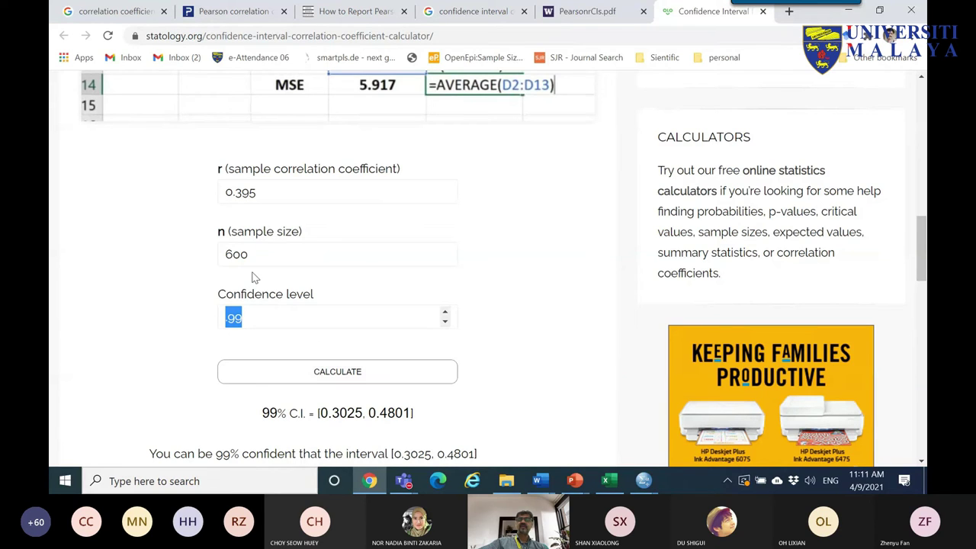
click(444, 321)
click(444, 321)
click(445, 322)
click(444, 321)
click(346, 371)
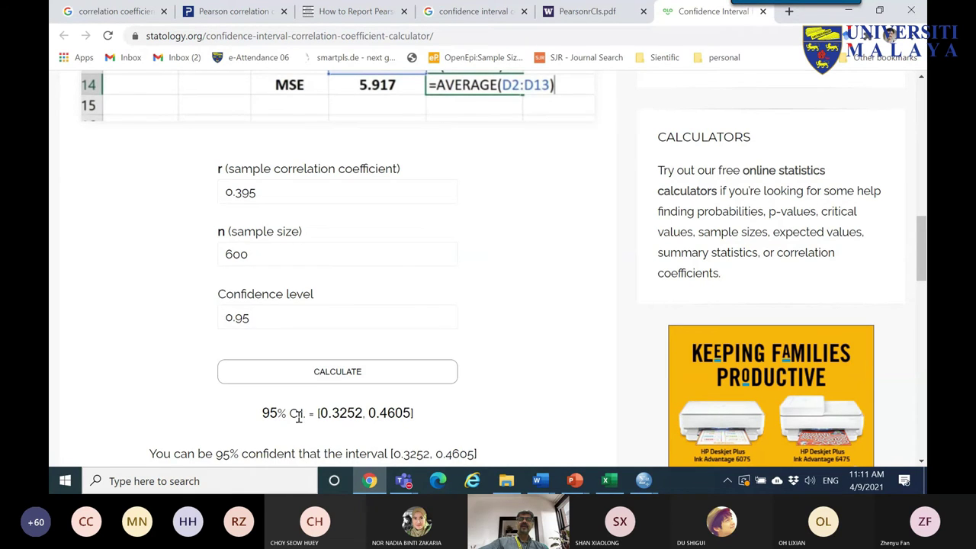
- Highlight the interpretation sentence below the calculated interval, including the interval limits it quotes
scroll(206, 353, down, 2)
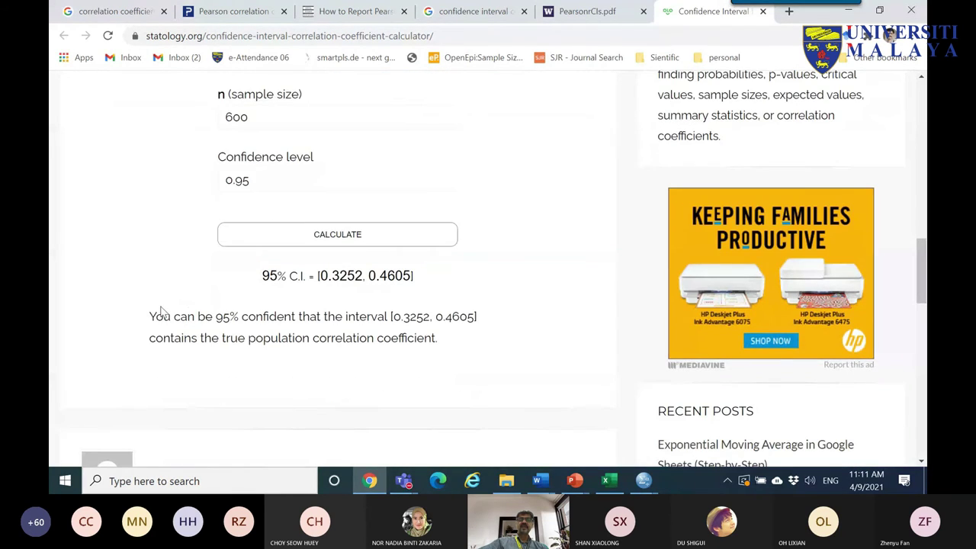
drag(151, 315, 449, 341)
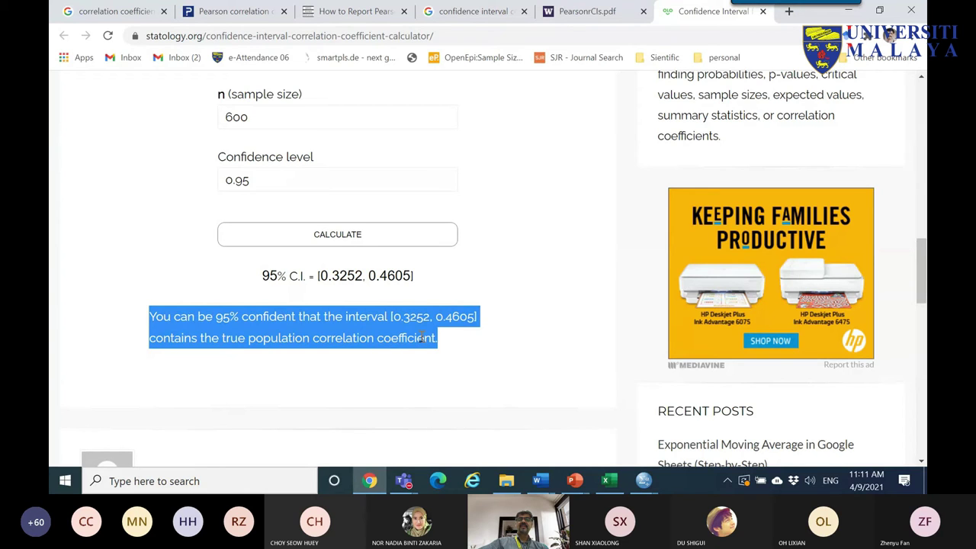
drag(402, 316, 494, 326)
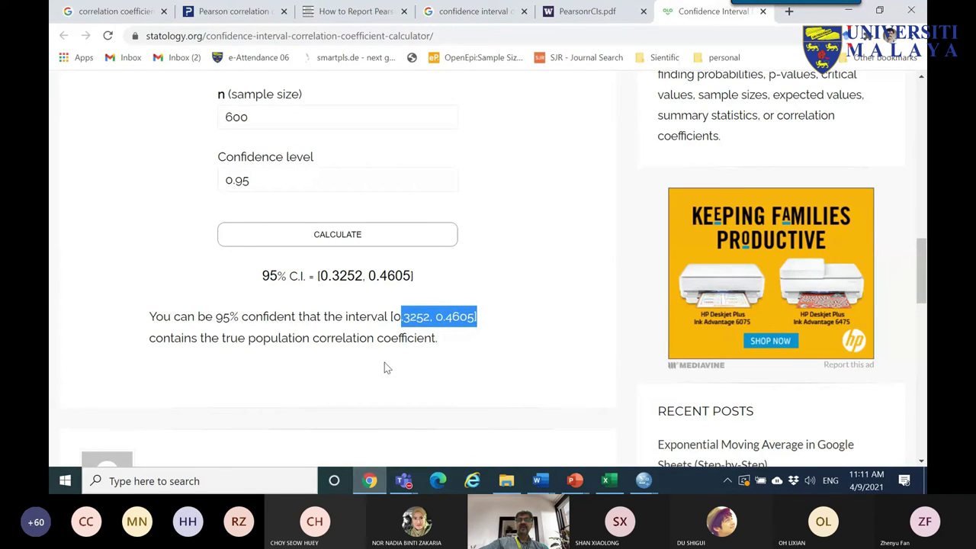
- Switch to data sample 2.sav in SPSS and check the Options and Style settings of Bivariate Correlations, closing it without running
click(644, 481)
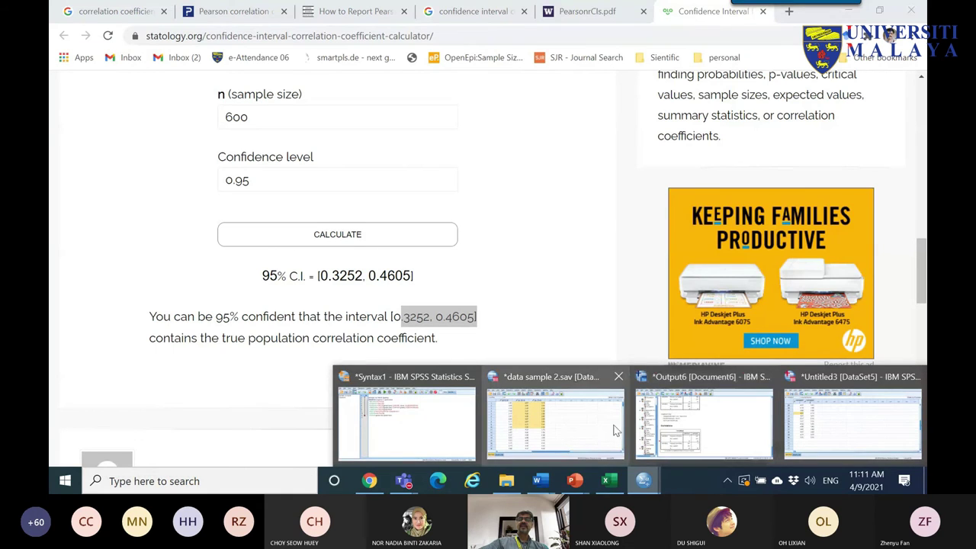
click(564, 429)
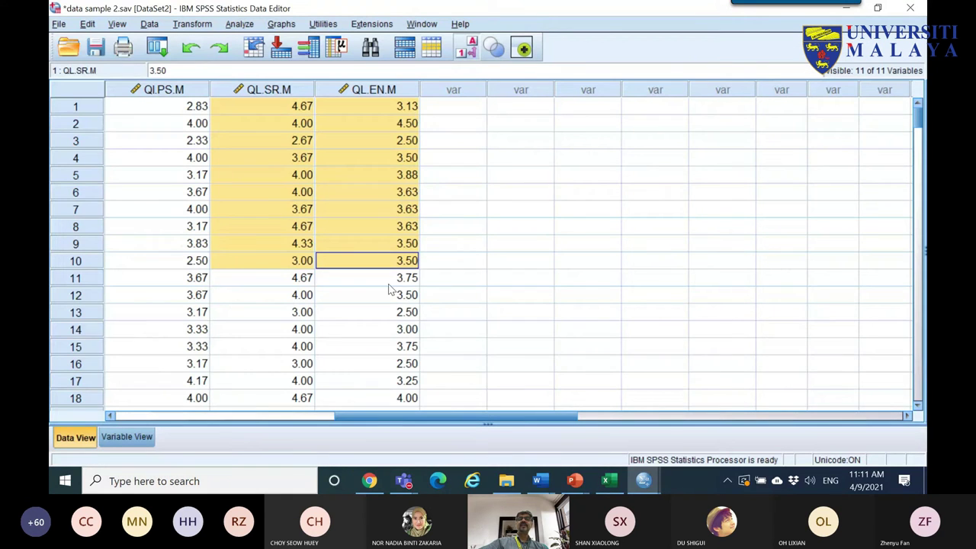
click(158, 50)
click(177, 73)
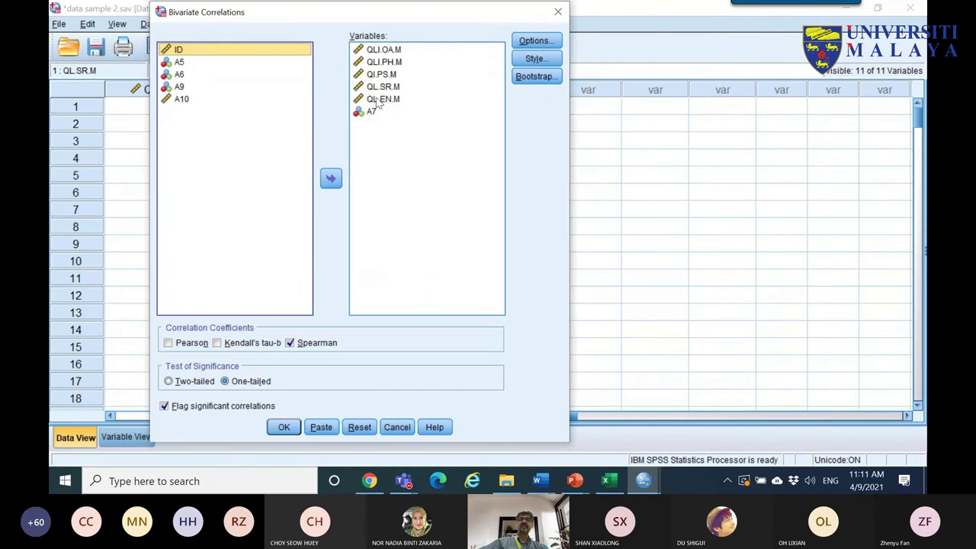
click(528, 44)
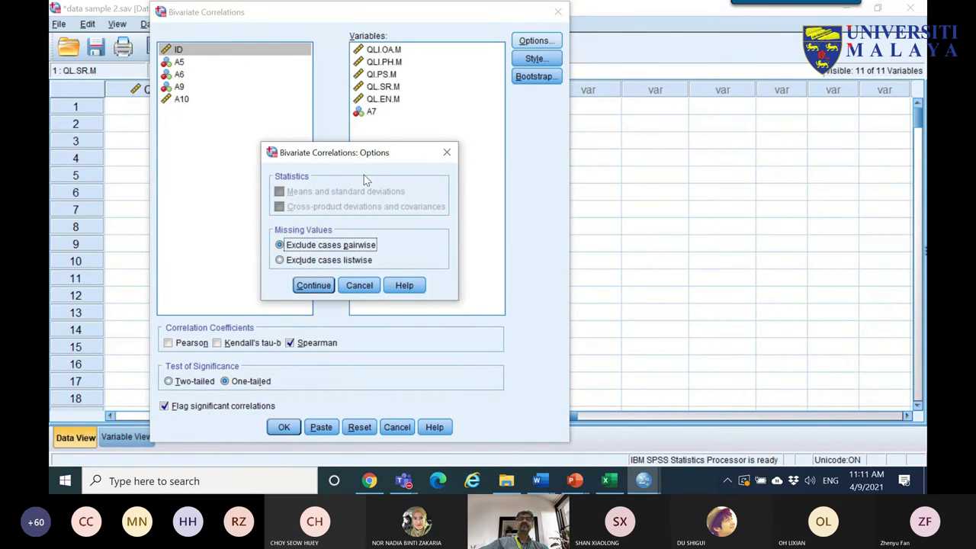
click(363, 286)
click(534, 60)
click(377, 347)
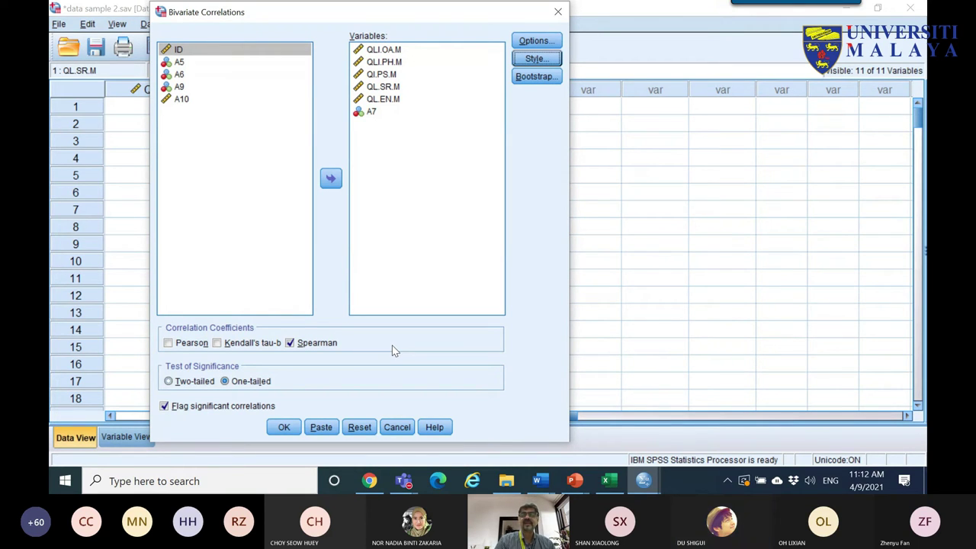
click(398, 427)
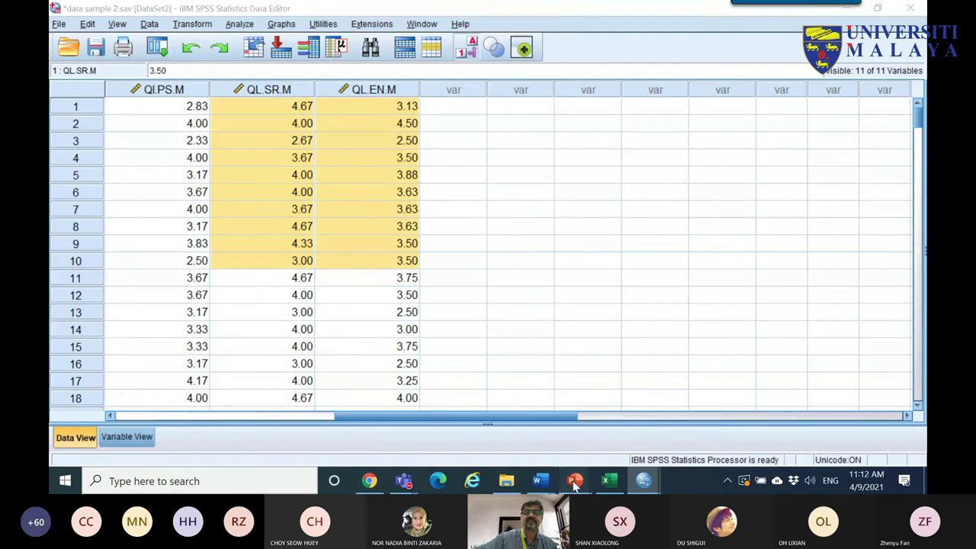
- Switch to the PowerPoint slide 35 table, circle Chi square and its variable types, and link Nominal to the first-variable types with ink
mouse_move(574, 480)
click(625, 414)
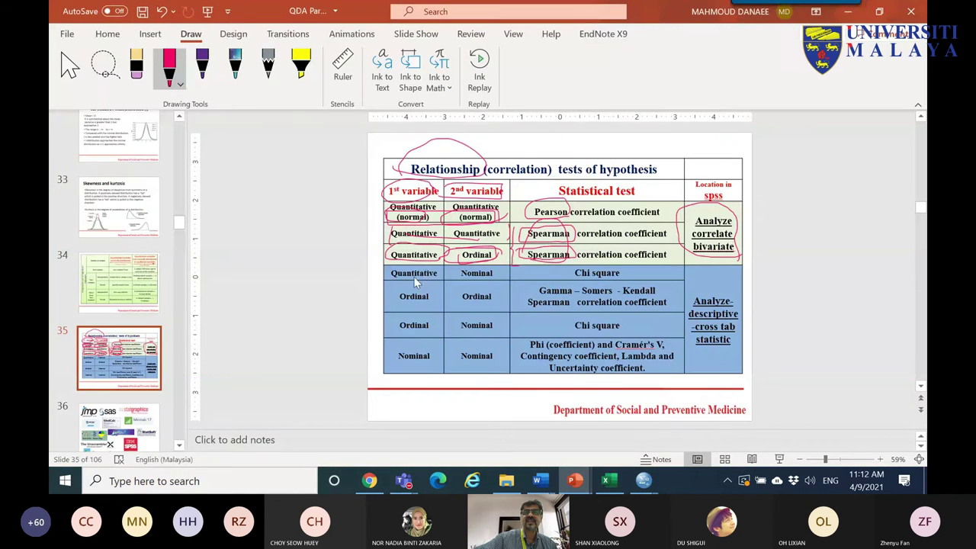
mouse_move(568, 281)
mouse_down()
mouse_move(609, 262)
mouse_move(603, 284)
mouse_up()
drag(500, 274, 494, 283)
mouse_move(450, 328)
mouse_down()
mouse_move(395, 325)
mouse_move(441, 327)
mouse_up()
mouse_move(481, 280)
mouse_down()
mouse_move(436, 365)
mouse_move(429, 347)
mouse_move(431, 368)
mouse_up()
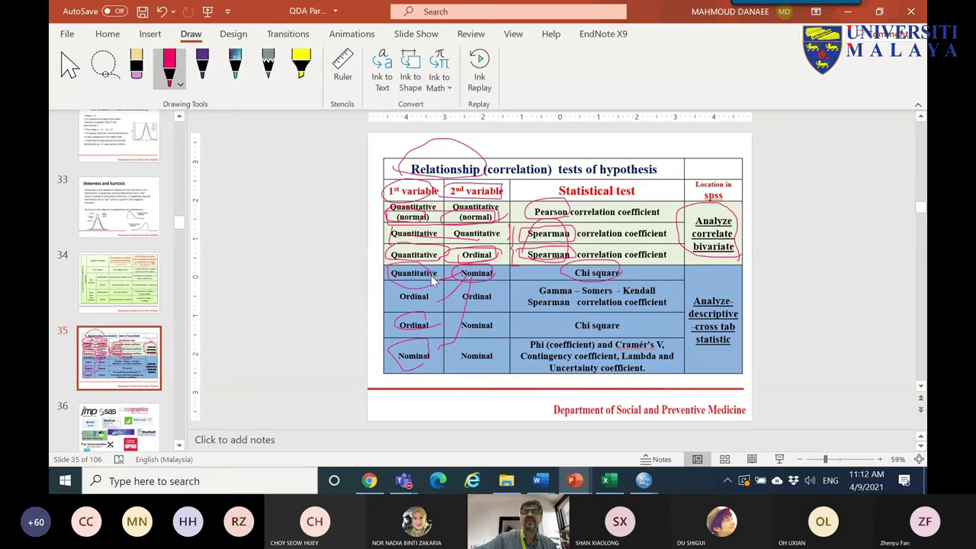
- Mark Chi square, Phi and Spearman in the statistical test column with ink and underline Gamma – Somers – Kendall
mouse_move(606, 288)
mouse_down()
mouse_move(579, 267)
mouse_move(566, 289)
mouse_up()
drag(545, 359, 537, 363)
mouse_move(562, 312)
mouse_down()
mouse_move(537, 305)
mouse_move(561, 291)
mouse_move(559, 316)
mouse_up()
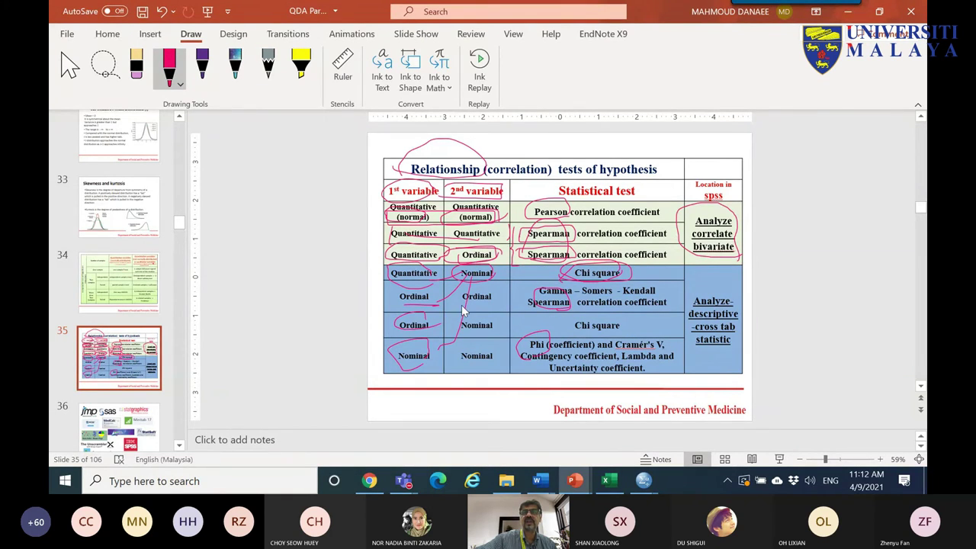
mouse_move(570, 311)
mouse_down()
mouse_move(566, 301)
mouse_move(655, 298)
mouse_up()
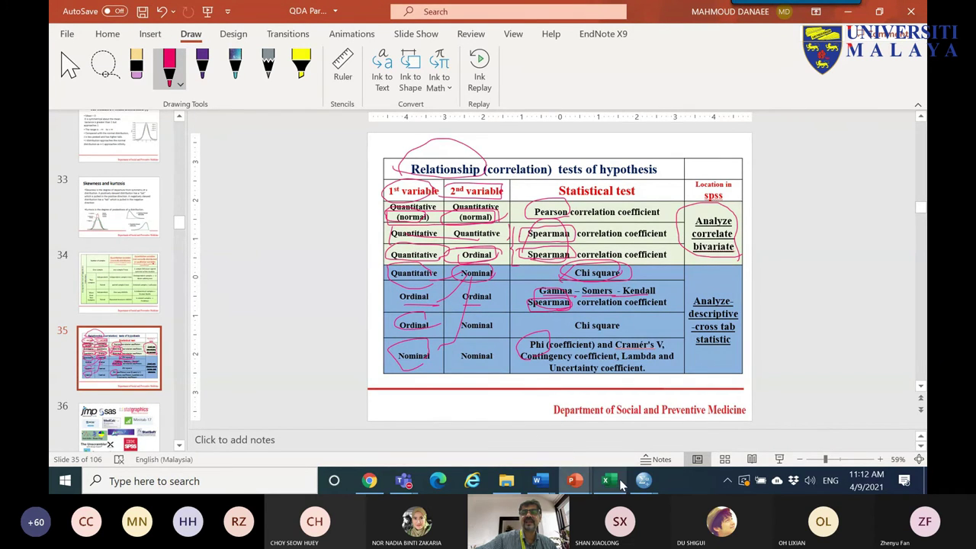
- Return to data sample 2.sav in SPSS and widen the A6 column in the data view
mouse_move(643, 480)
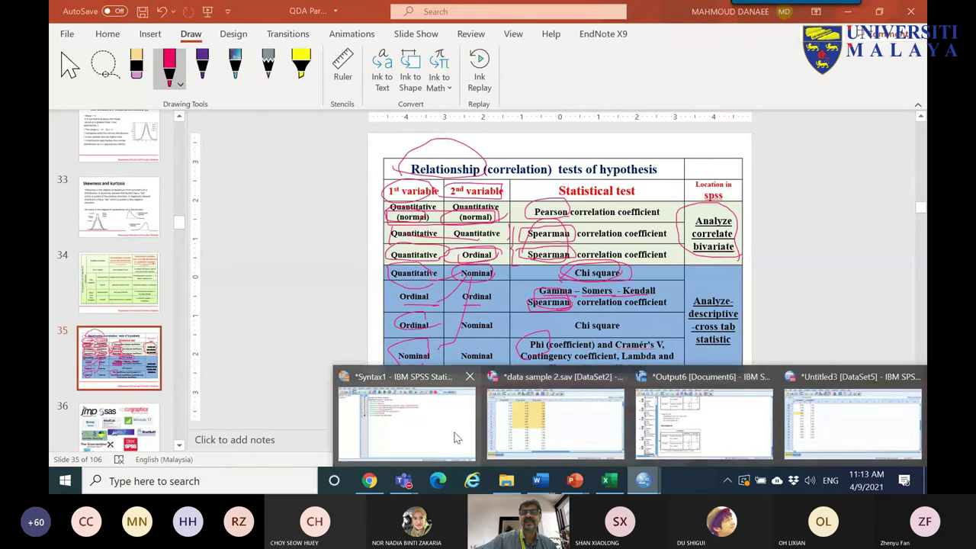
click(545, 431)
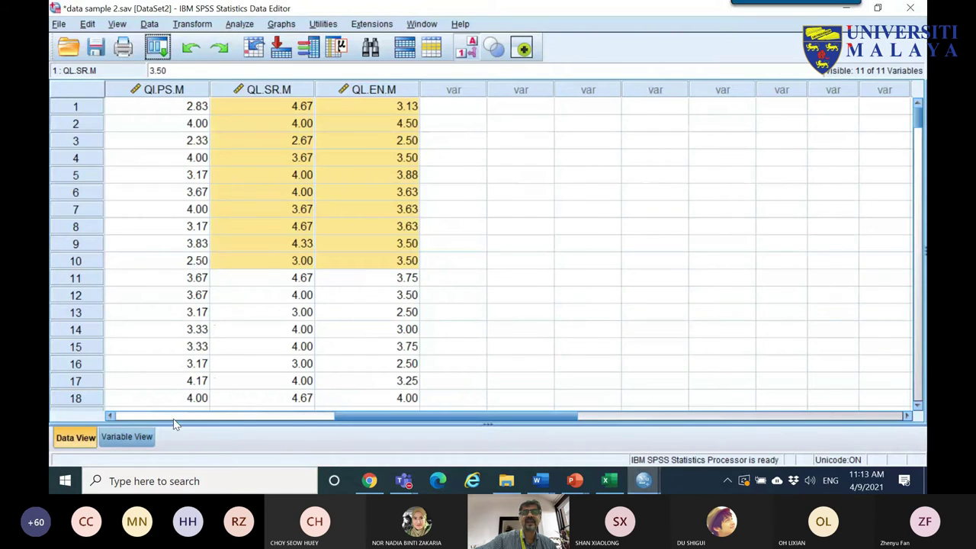
click(175, 416)
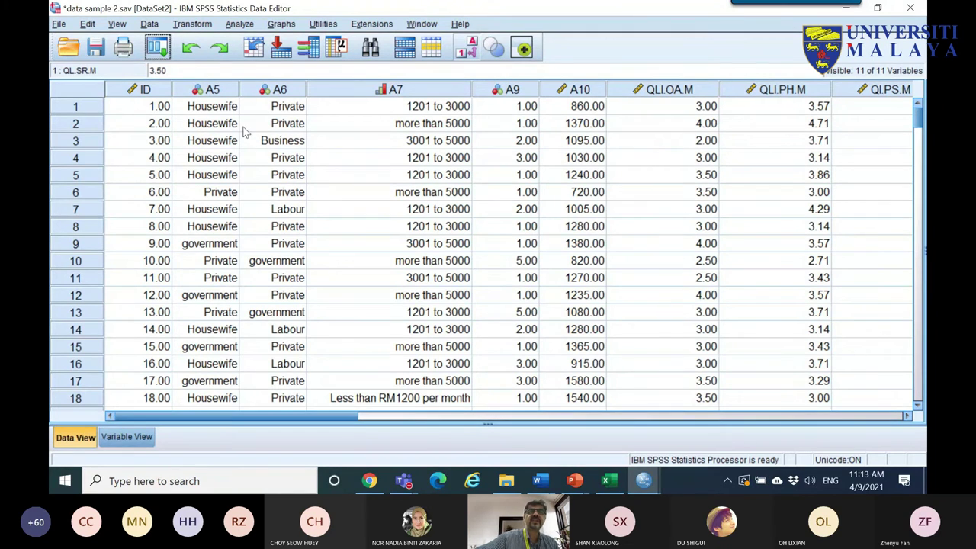
click(209, 91)
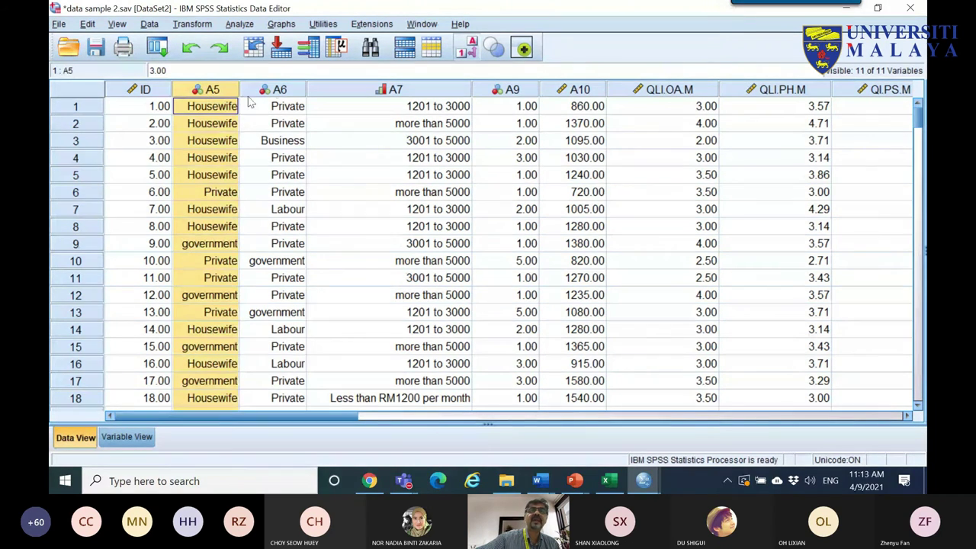
click(276, 91)
drag(306, 90, 358, 91)
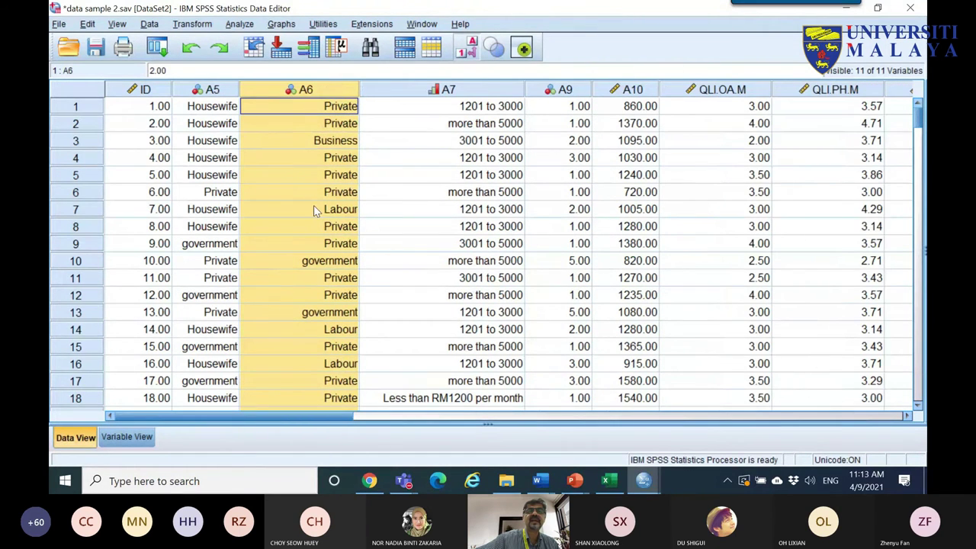
- Examine the nominal variables A5 and A6 and the ordinal variable A7 in the data view
scroll(321, 218, down, 2)
click(221, 88)
click(314, 91)
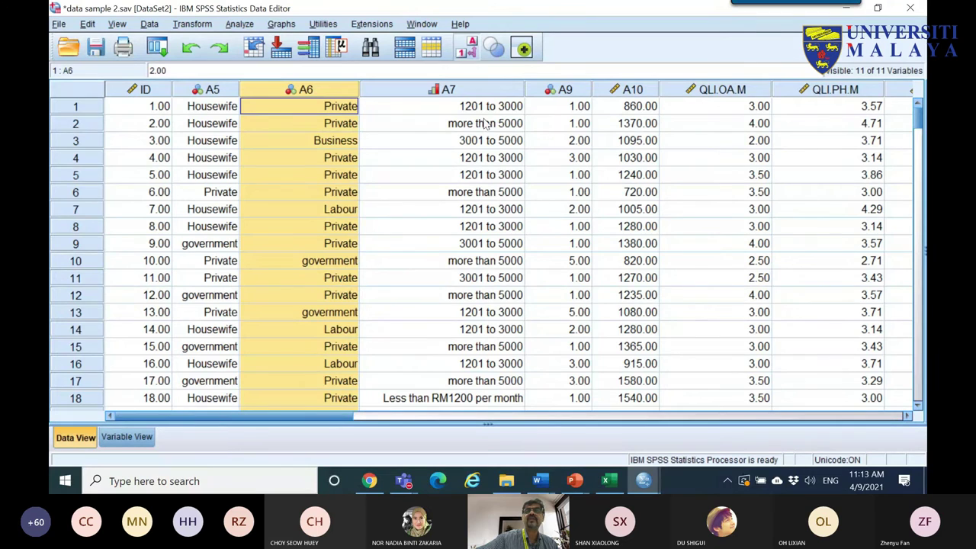
click(492, 88)
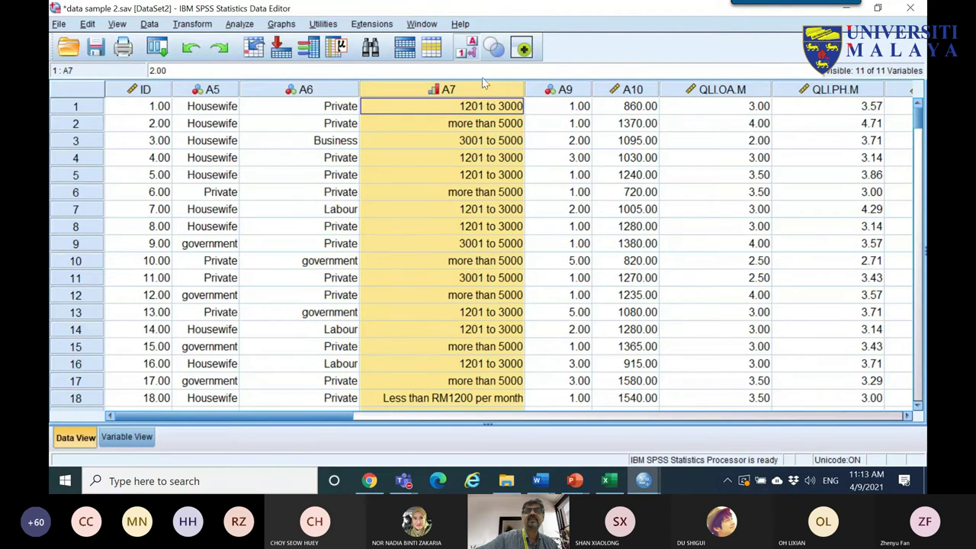
click(198, 90)
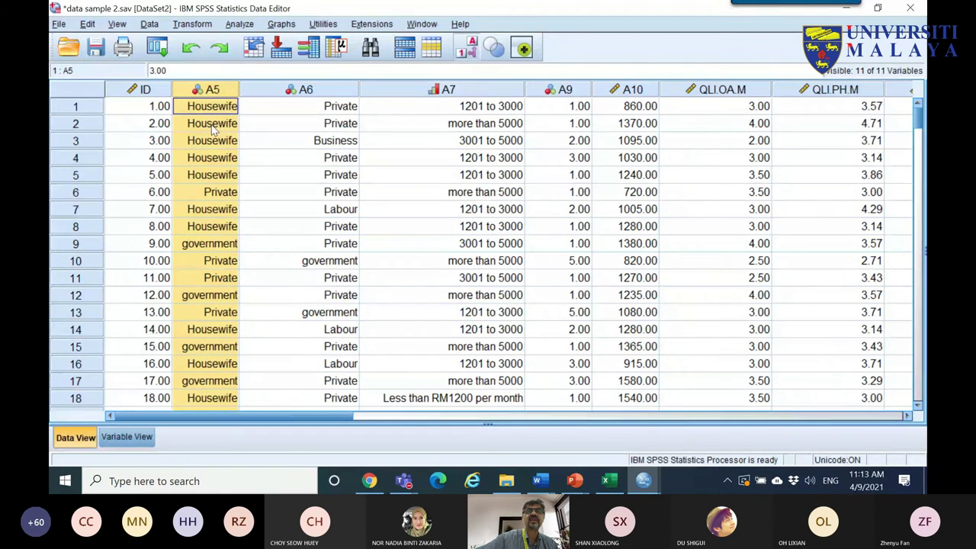
click(488, 92)
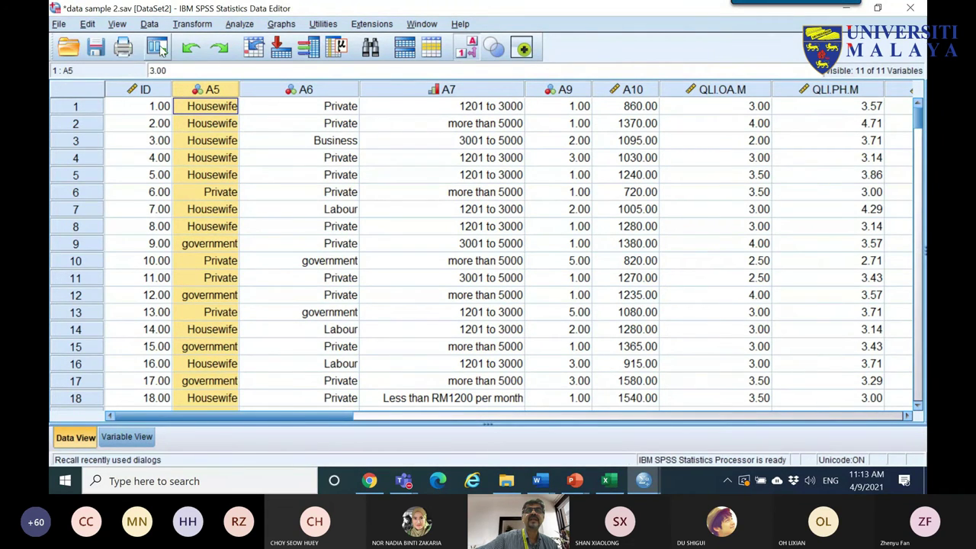
- Run a Crosstabs analysis with A5 as the row variable and A7 as the column variable
click(240, 24)
mouse_move(258, 61)
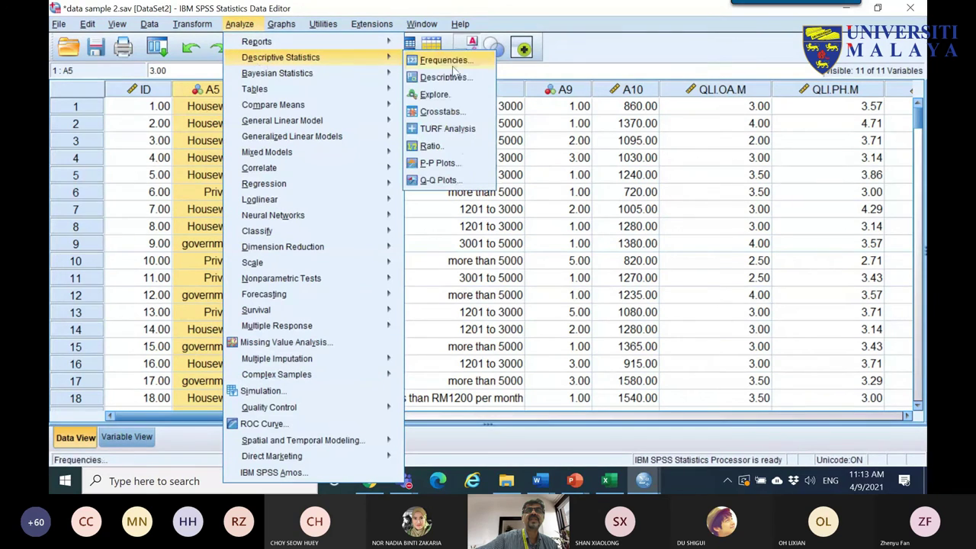
click(446, 113)
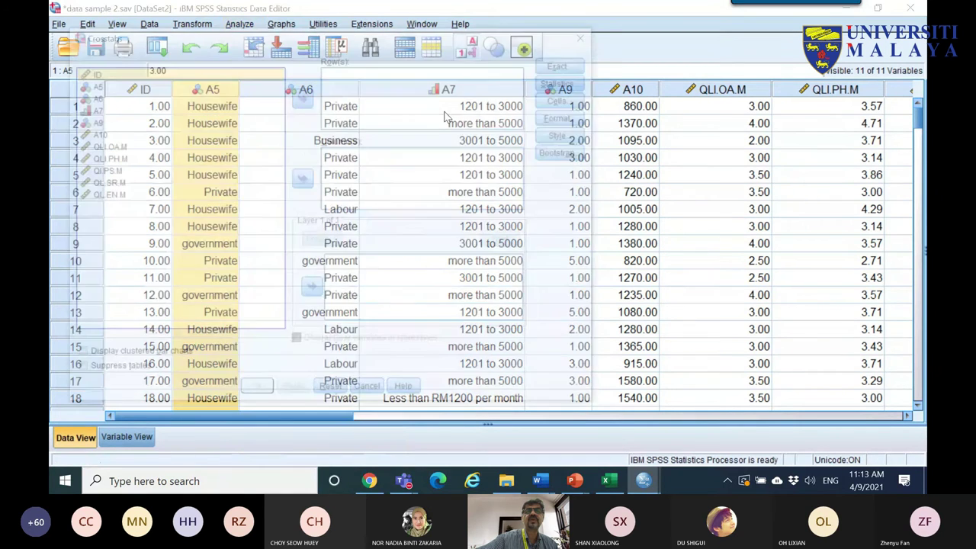
click(93, 110)
click(305, 178)
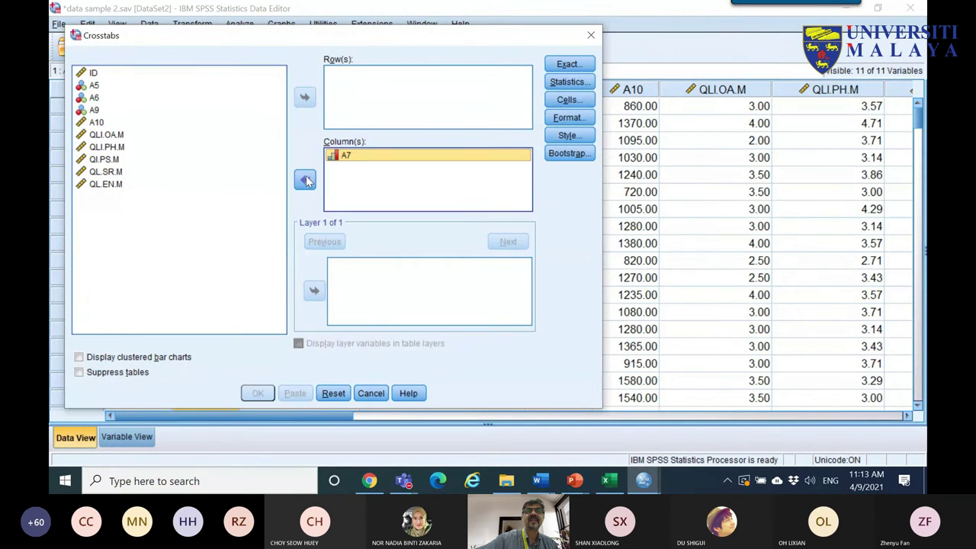
click(94, 86)
click(305, 96)
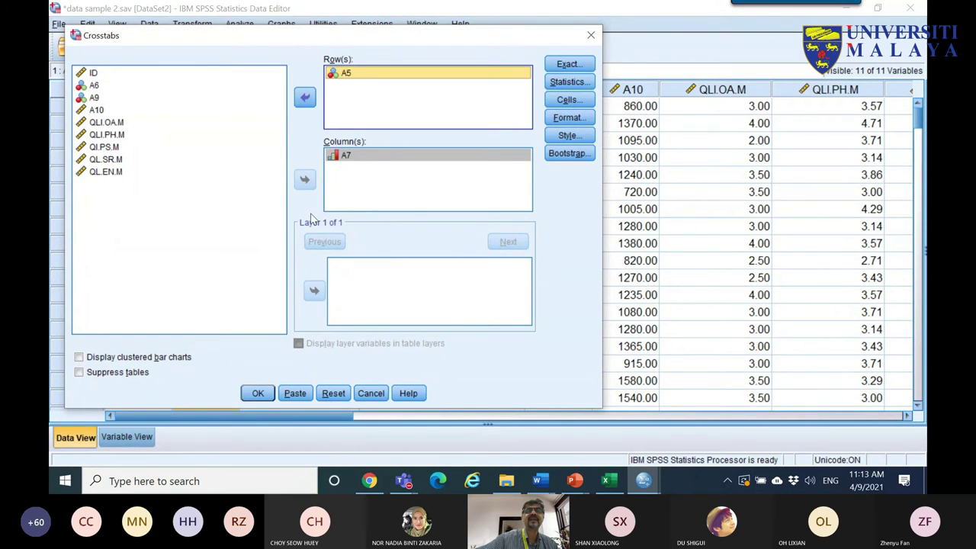
click(258, 393)
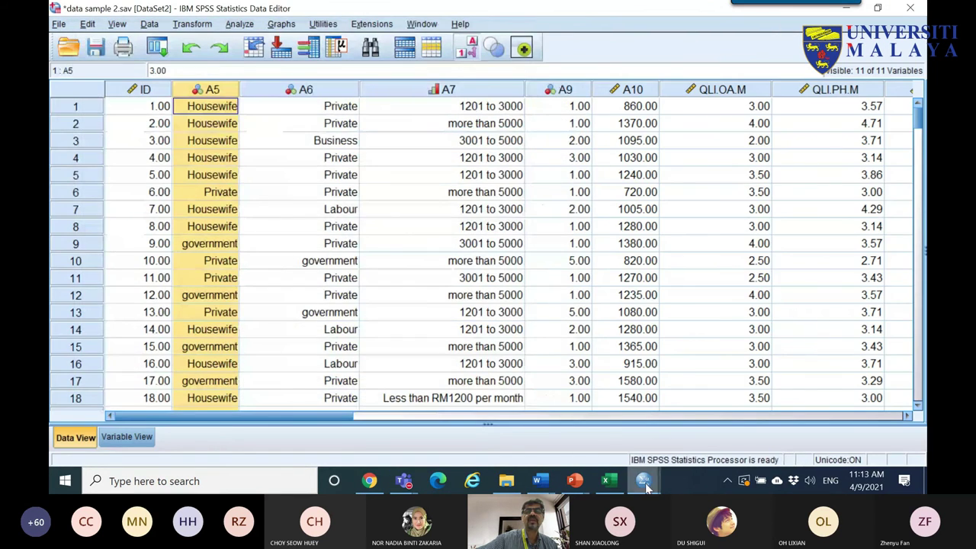
- Switch to the SPSS output and copy the A5 * A7 Crosstabulation table
mouse_move(643, 479)
click(704, 423)
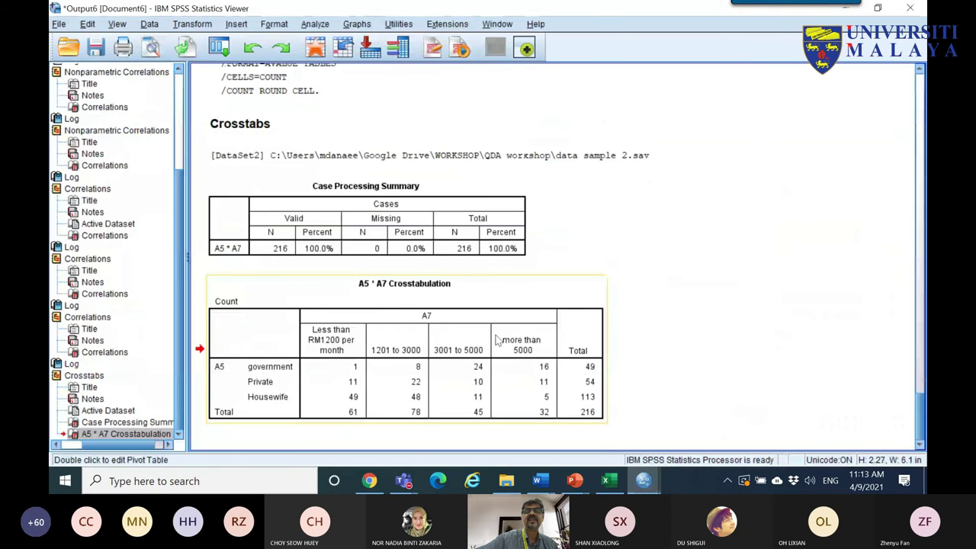
right_click(416, 341)
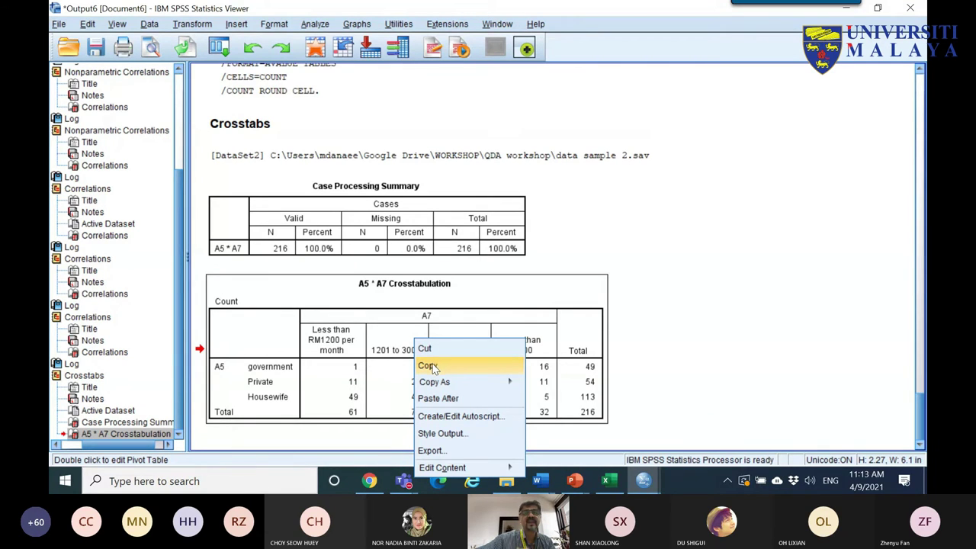
click(431, 366)
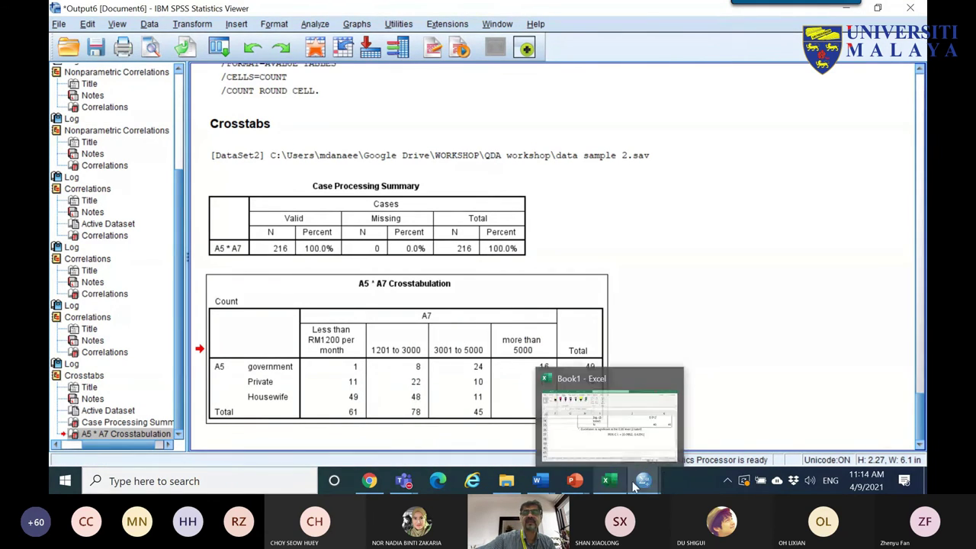
- Add a new sheet to Book1 in Excel, paste the crosstabulation at B2 and enlarge the view to 160%
click(606, 481)
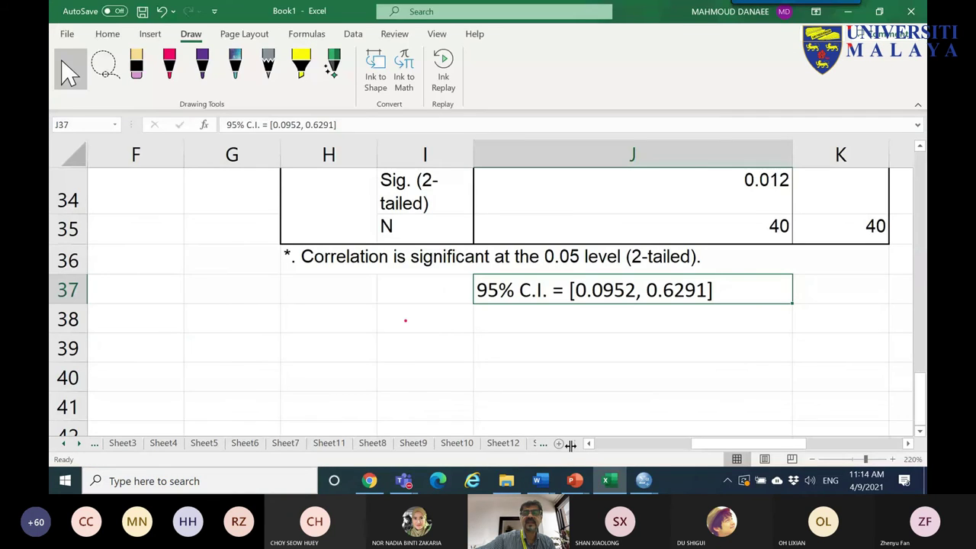
click(560, 444)
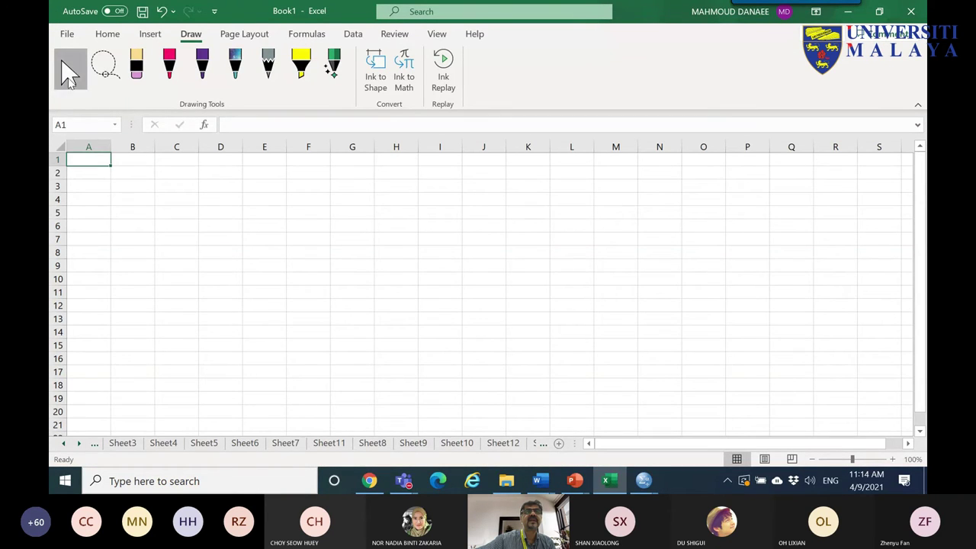
click(122, 166)
right_click(122, 166)
click(135, 142)
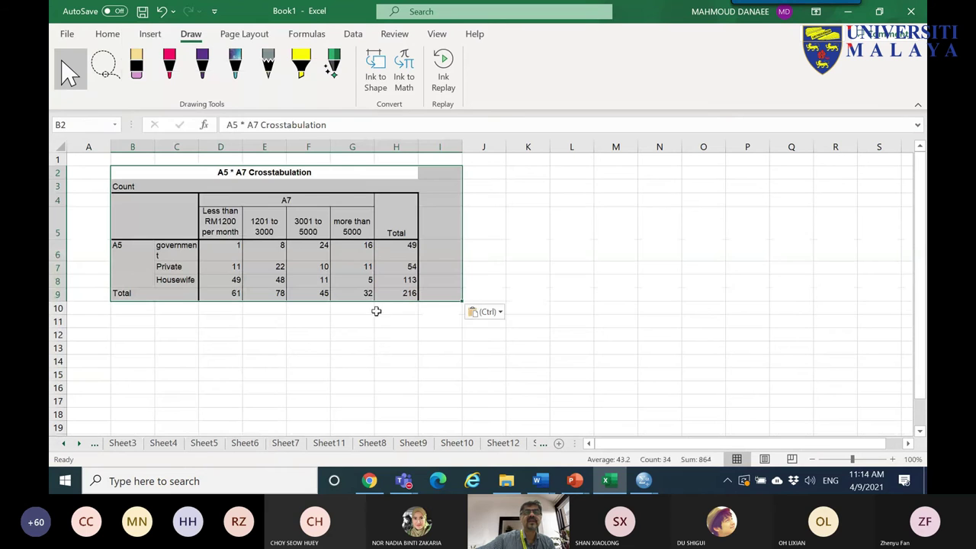
ctrl+scroll(402, 312, up, 7)
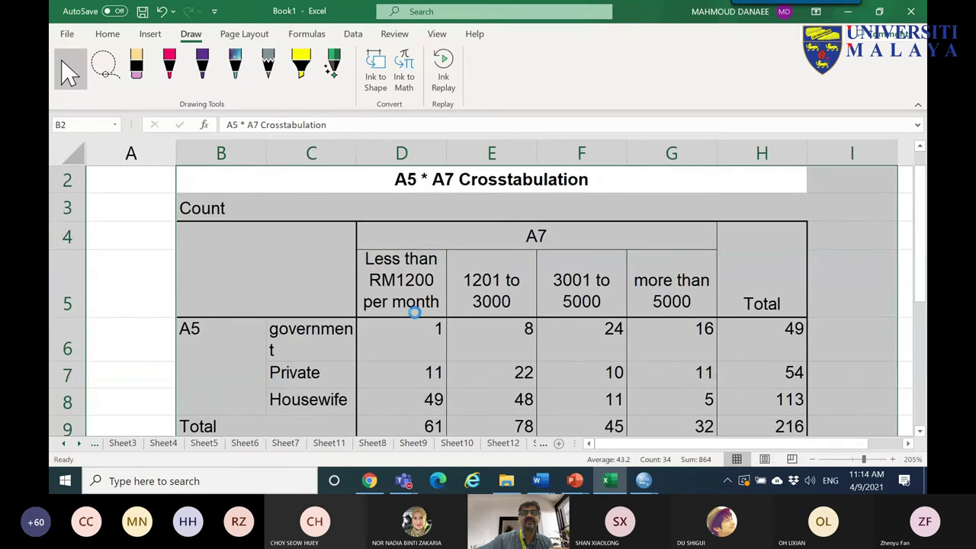
ctrl+scroll(414, 312, down, 3)
scroll(384, 324, down, 1)
scroll(384, 323, up, 1)
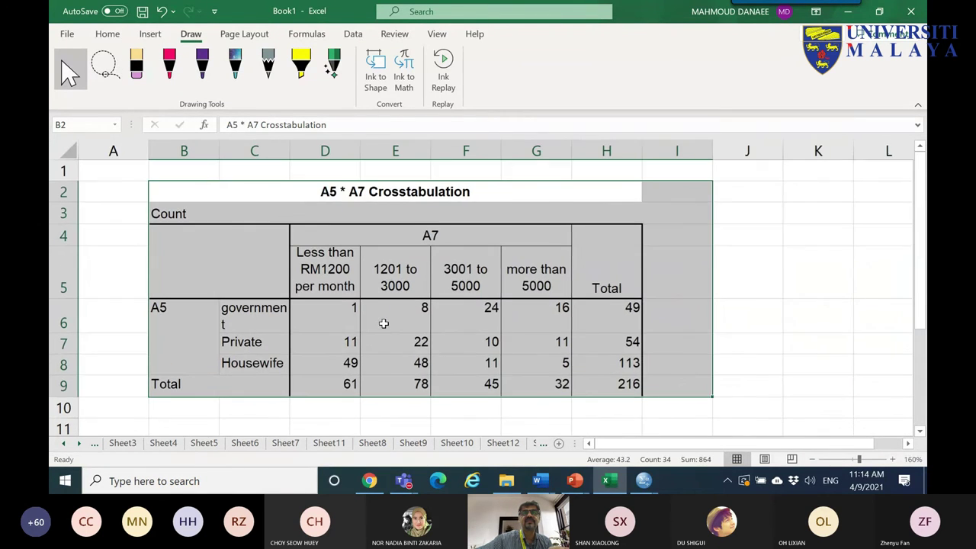
- Circle the total 61 and underline RM1200 in pink ink, then circle the counts 1, 11 and 49 in purple
click(169, 68)
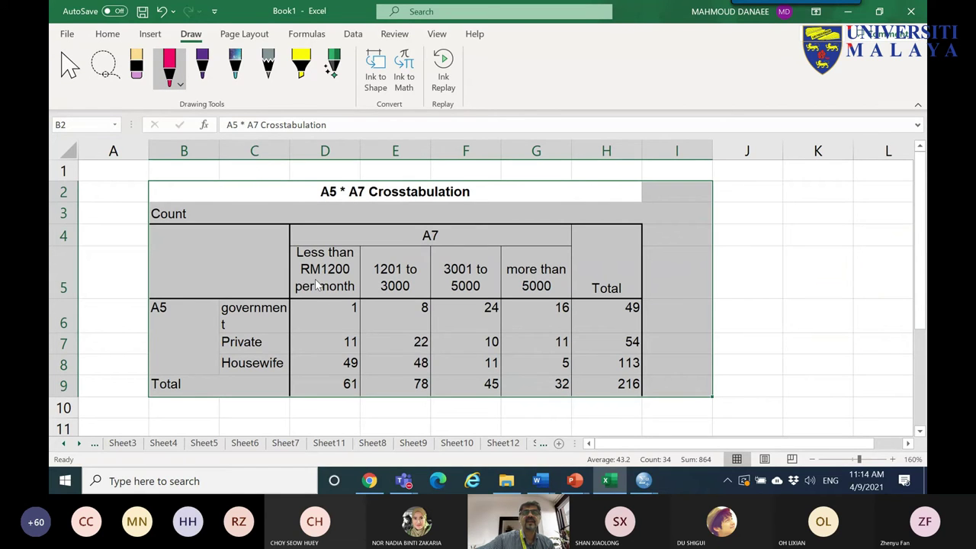
mouse_move(353, 396)
mouse_down()
mouse_move(332, 379)
mouse_move(363, 382)
mouse_move(353, 396)
mouse_move(342, 383)
mouse_up()
drag(317, 276, 351, 273)
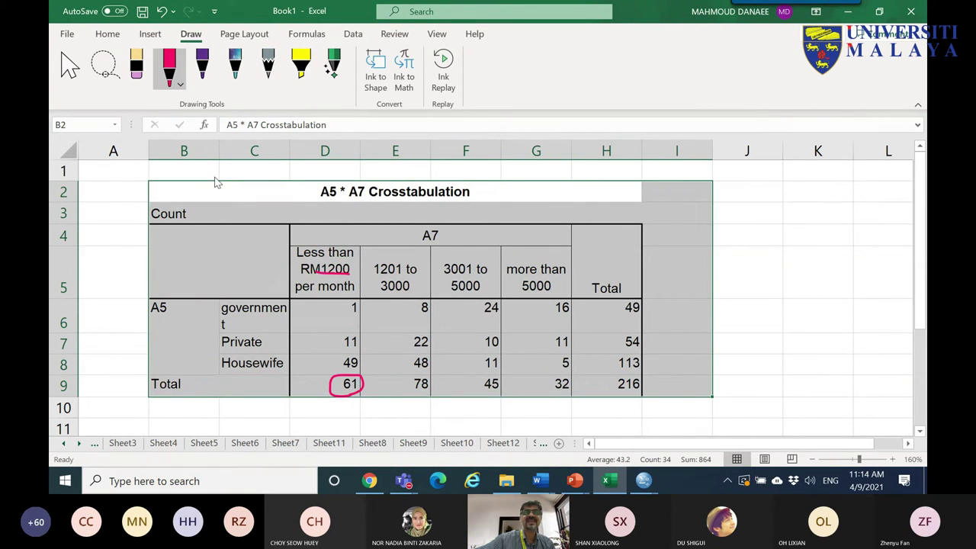
click(202, 67)
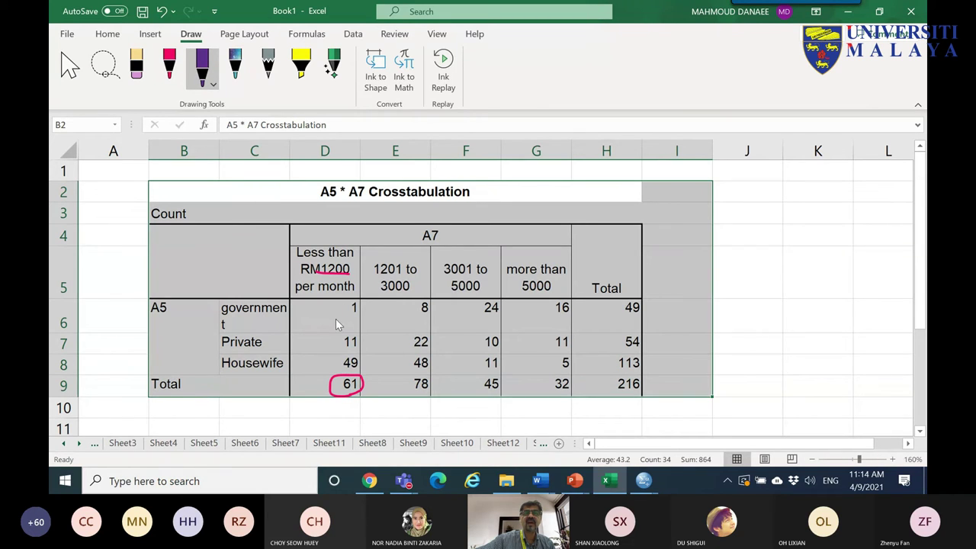
mouse_move(363, 309)
mouse_down()
mouse_move(337, 319)
mouse_move(355, 360)
mouse_move(339, 334)
mouse_move(365, 343)
mouse_move(340, 373)
mouse_move(355, 365)
mouse_up()
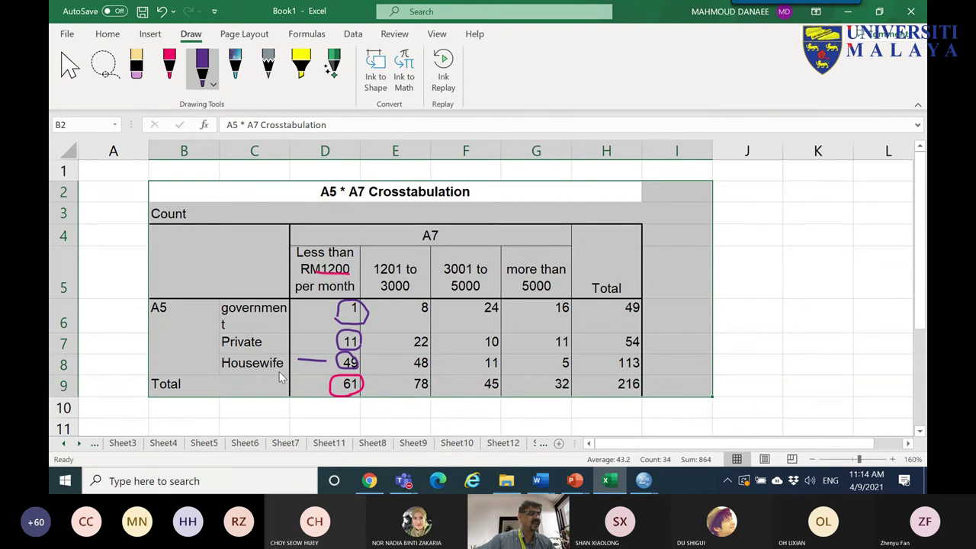
- Switch to the Teams meeting and turn the camera off and on again
click(405, 480)
click(405, 393)
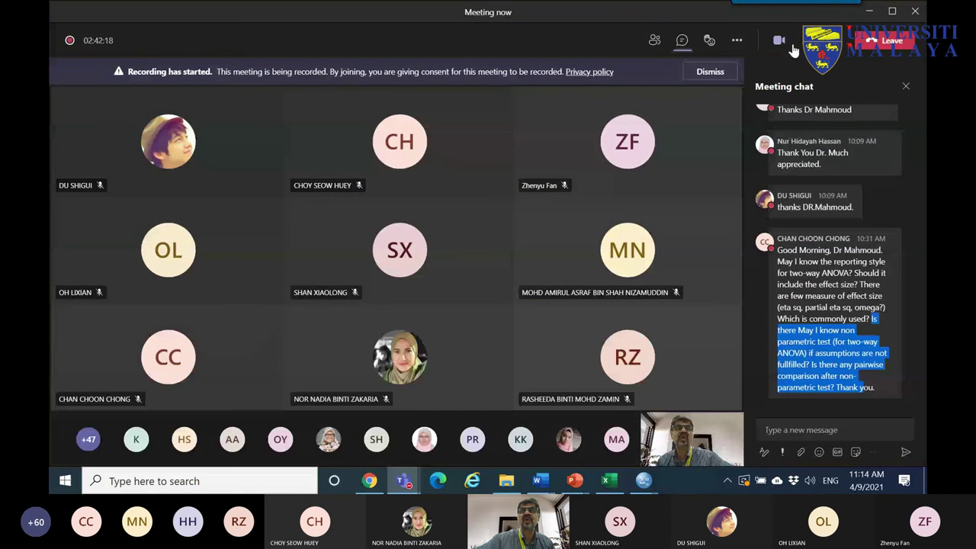
click(778, 40)
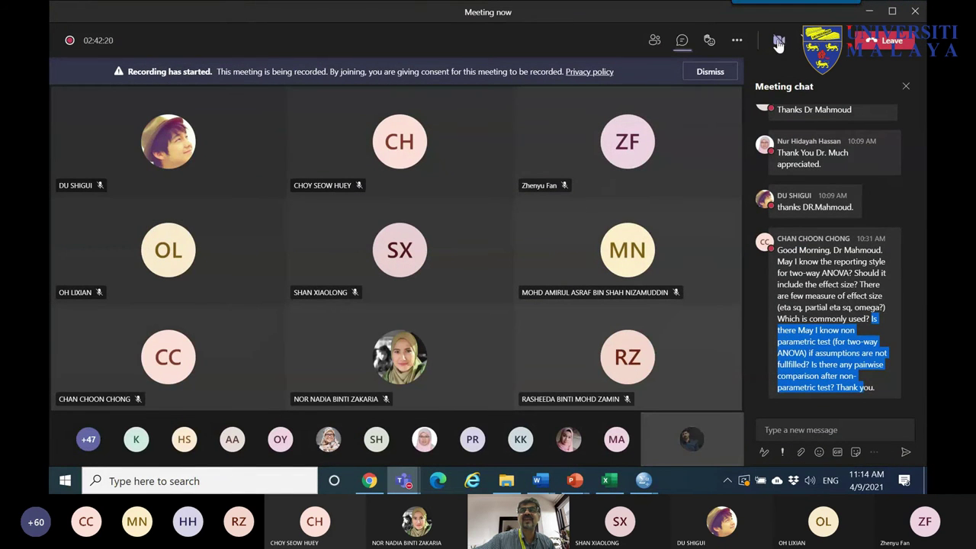
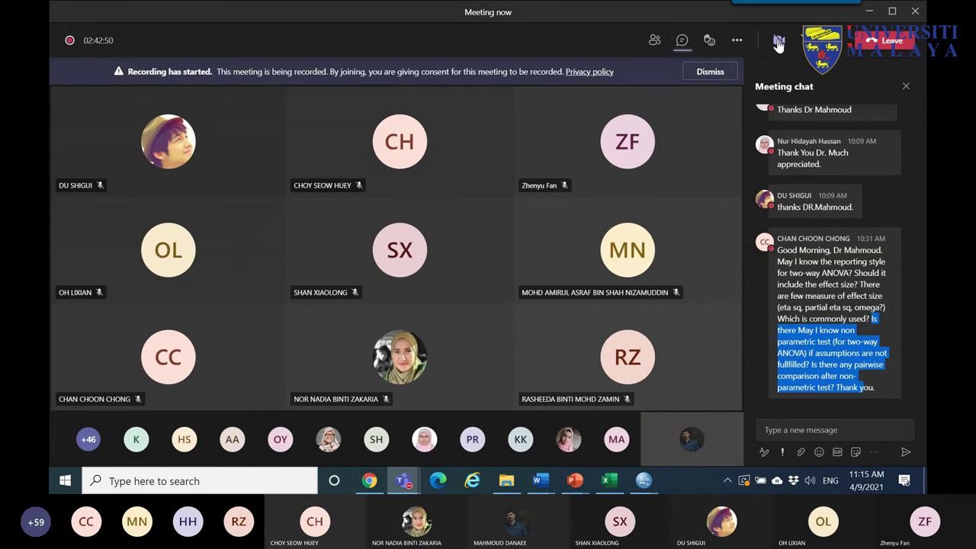
click(779, 40)
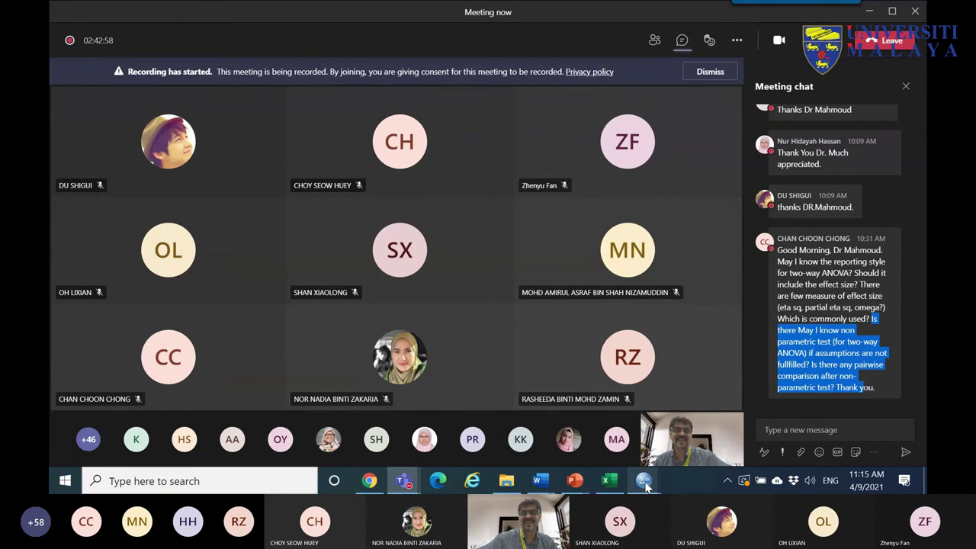
- Return to Book1 in Excel and circle the total 78 and the counts 8, 22 and 48 in purple ink
mouse_move(645, 483)
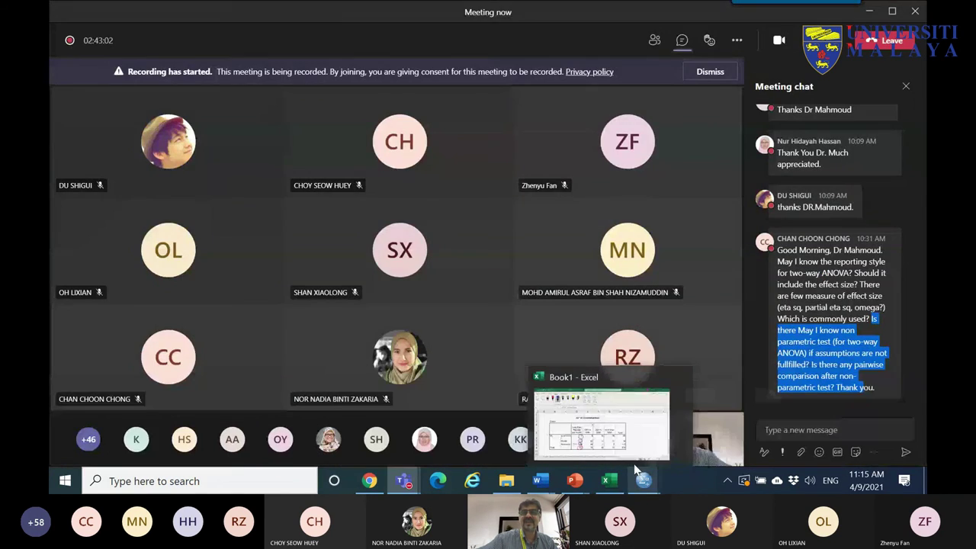
click(608, 482)
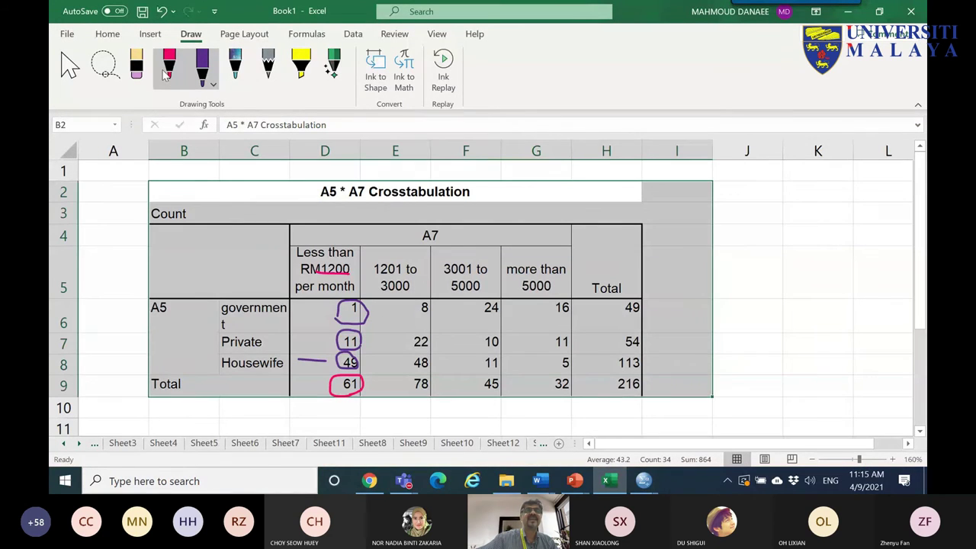
mouse_move(395, 388)
mouse_down()
mouse_move(415, 373)
mouse_move(436, 394)
mouse_move(396, 398)
mouse_up()
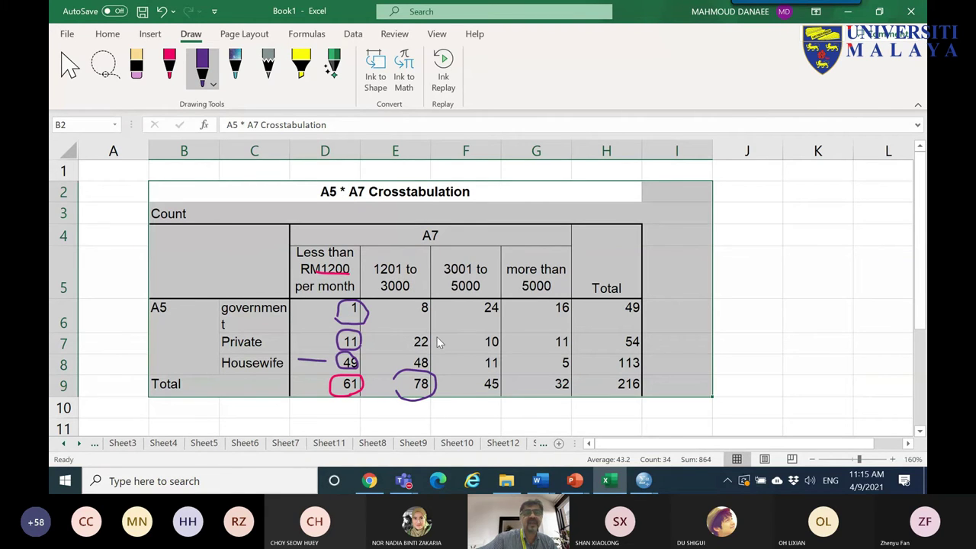
mouse_move(424, 315)
mouse_down()
mouse_move(411, 309)
mouse_move(433, 369)
mouse_move(418, 378)
mouse_move(410, 358)
mouse_up()
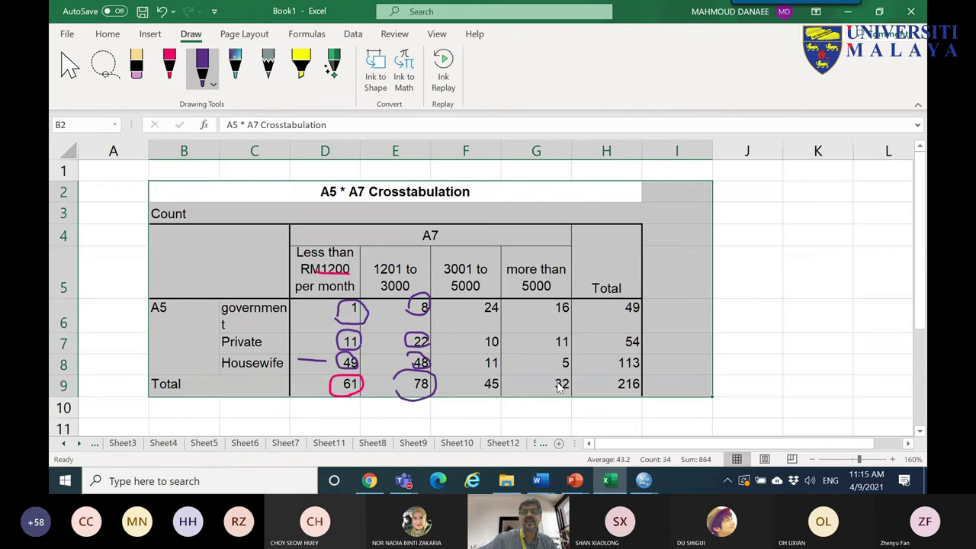
- Circle the row totals 49, 54 and 113 and the column totals 45 and 32 in purple ink
drag(613, 306, 655, 311)
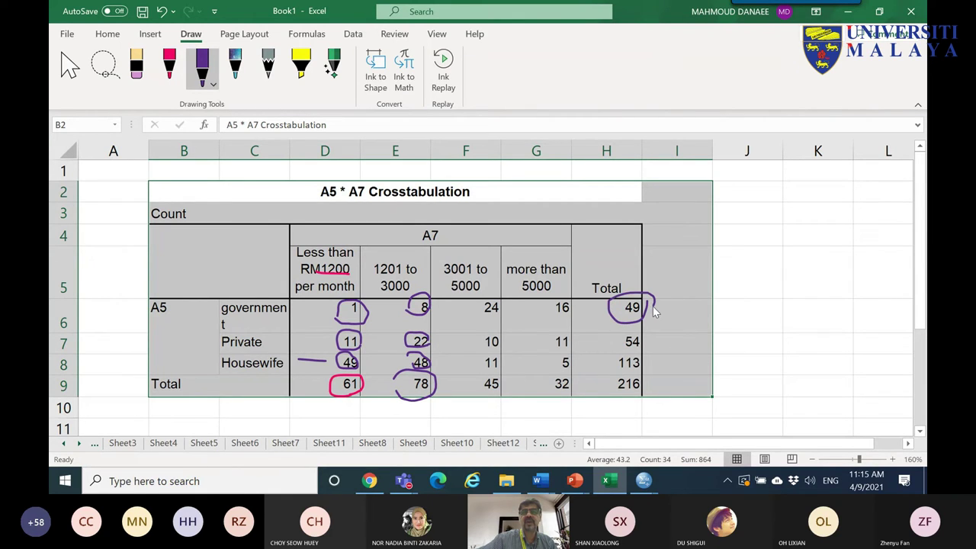
mouse_move(650, 345)
mouse_down()
mouse_move(626, 355)
mouse_move(613, 342)
mouse_move(643, 334)
mouse_move(655, 345)
mouse_move(601, 365)
mouse_move(664, 354)
mouse_up()
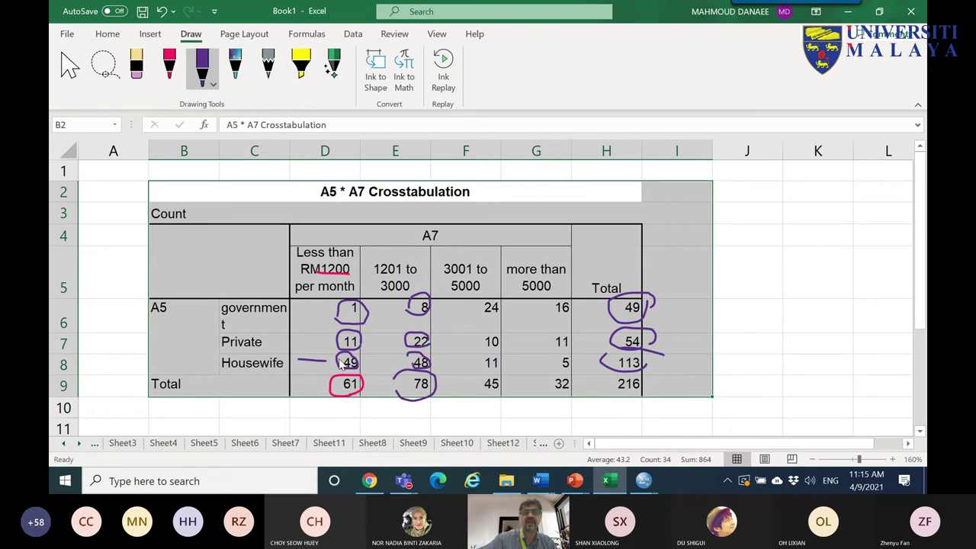
mouse_move(465, 388)
mouse_down()
mouse_move(497, 375)
mouse_move(477, 392)
mouse_move(488, 380)
mouse_up()
drag(560, 374, 550, 390)
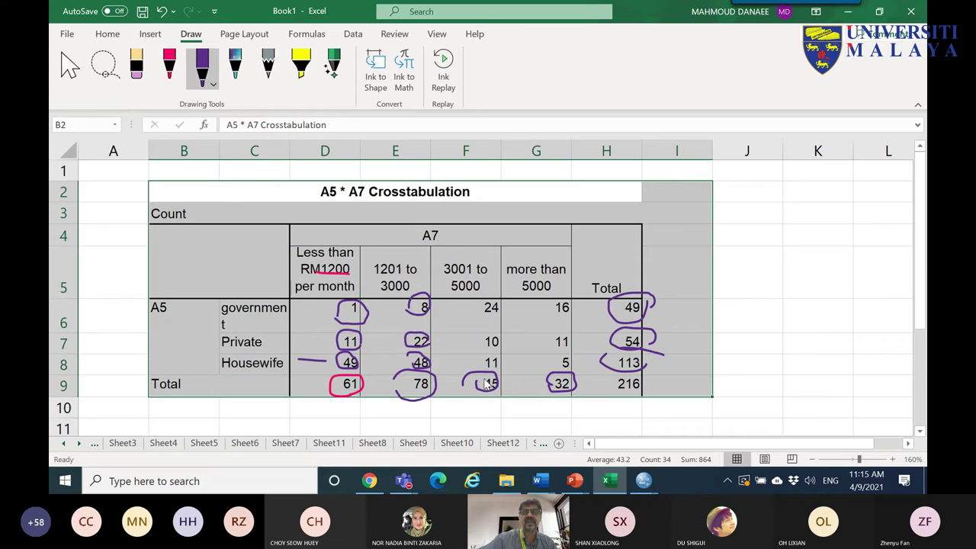
- Circle the labels A7 and A5, draw arrows from them into the table and box the cell counts in ink
mouse_move(436, 245)
mouse_down()
mouse_move(410, 231)
mouse_move(464, 227)
mouse_up()
mouse_move(158, 325)
mouse_down()
mouse_move(128, 316)
mouse_move(175, 309)
mouse_move(746, 487)
mouse_move(630, 406)
mouse_move(633, 418)
mouse_move(624, 412)
mouse_up()
drag(444, 230, 451, 356)
mouse_move(330, 314)
mouse_down()
mouse_move(562, 296)
mouse_move(574, 304)
mouse_move(579, 337)
mouse_move(569, 369)
mouse_move(391, 373)
mouse_move(326, 362)
mouse_move(328, 308)
mouse_up()
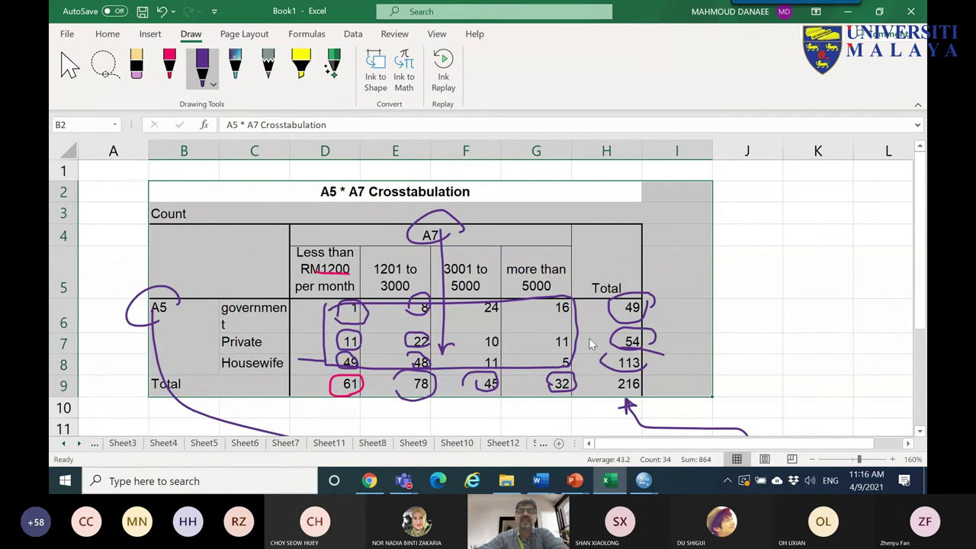
- Switch to SPSS and close the Untitled3 dataset
click(643, 481)
click(888, 416)
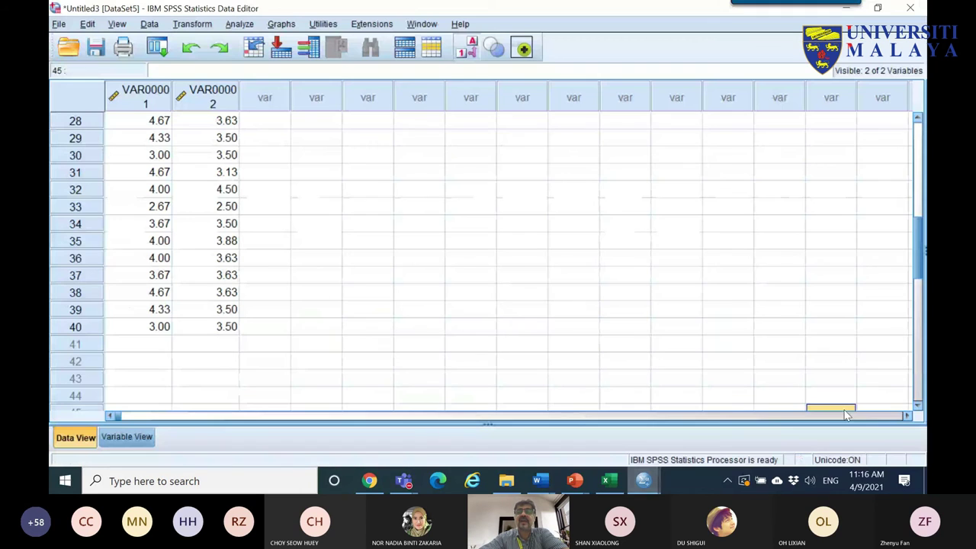
click(910, 9)
click(489, 273)
- Return to data sample 2.sav and open the cell display options for the A5 by A7 Crosstabs analysis
click(643, 481)
click(636, 424)
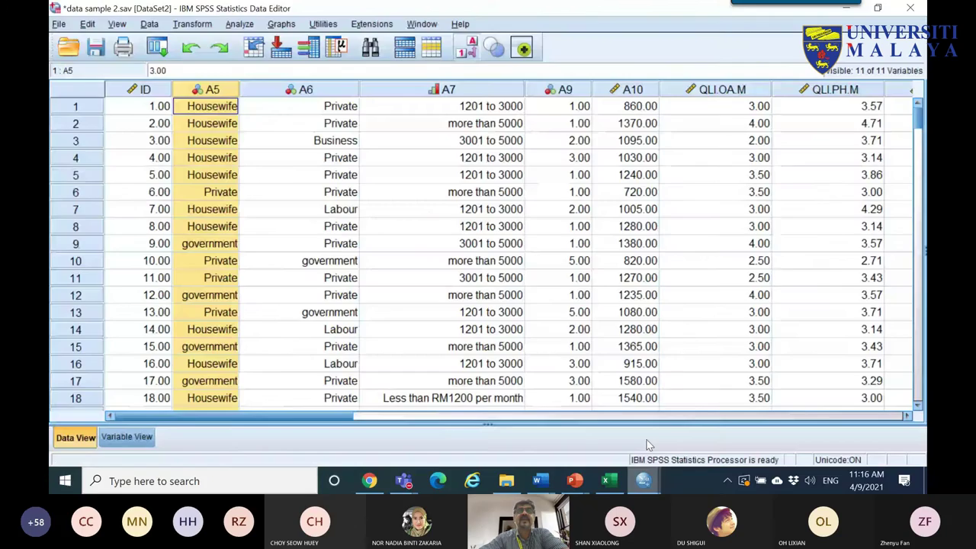
click(242, 25)
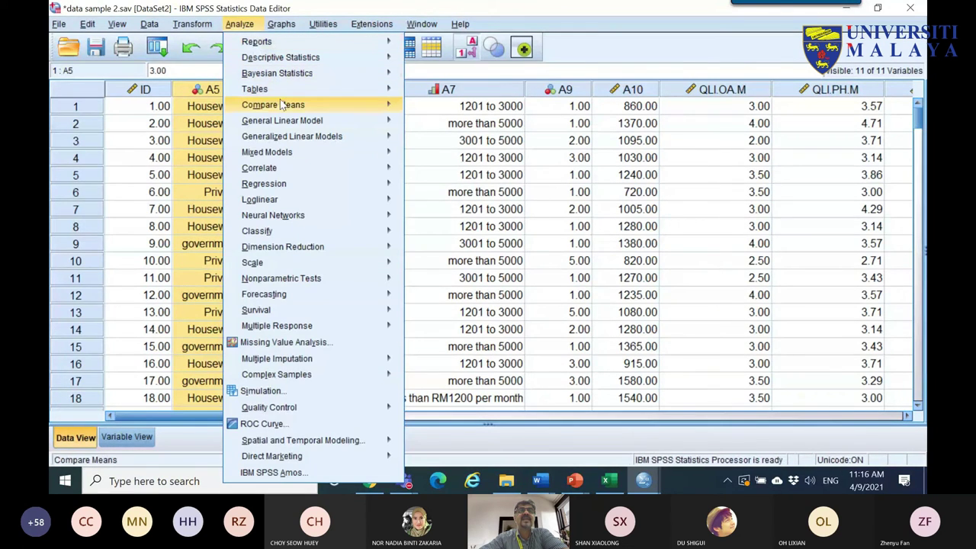
mouse_move(283, 77)
mouse_move(367, 58)
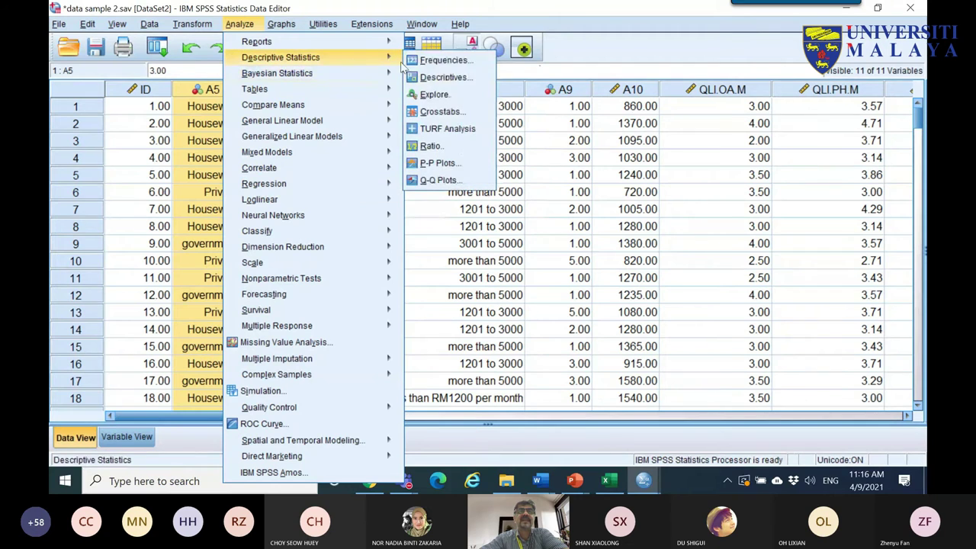
click(439, 112)
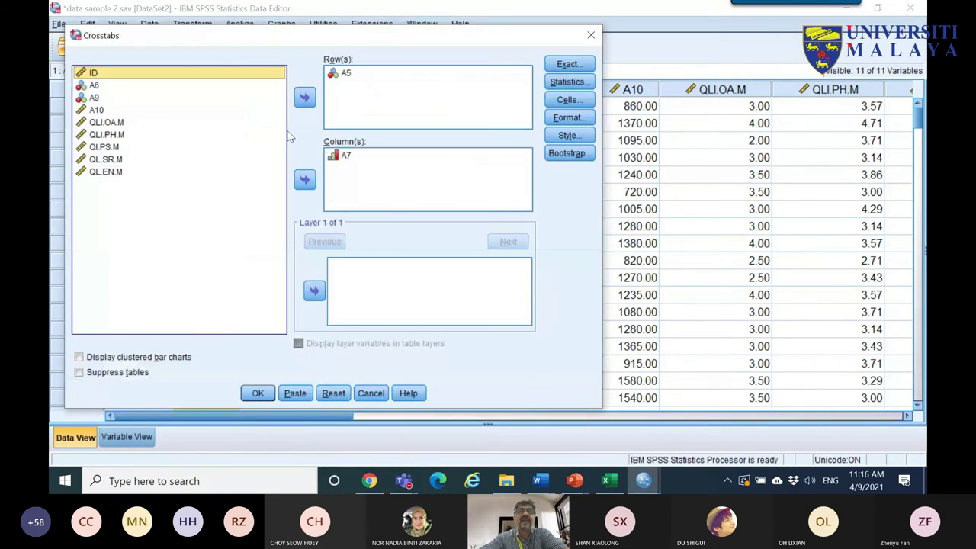
click(578, 100)
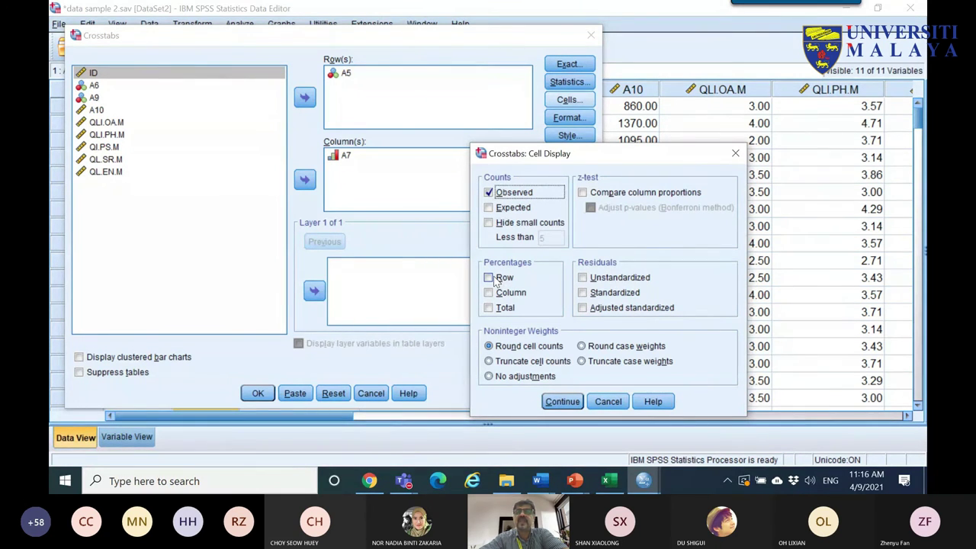
click(494, 280)
click(494, 293)
click(497, 308)
click(496, 308)
click(496, 293)
click(496, 279)
- Add column percentages to the A5 by A7 crosstab cells and run the analysis
click(495, 293)
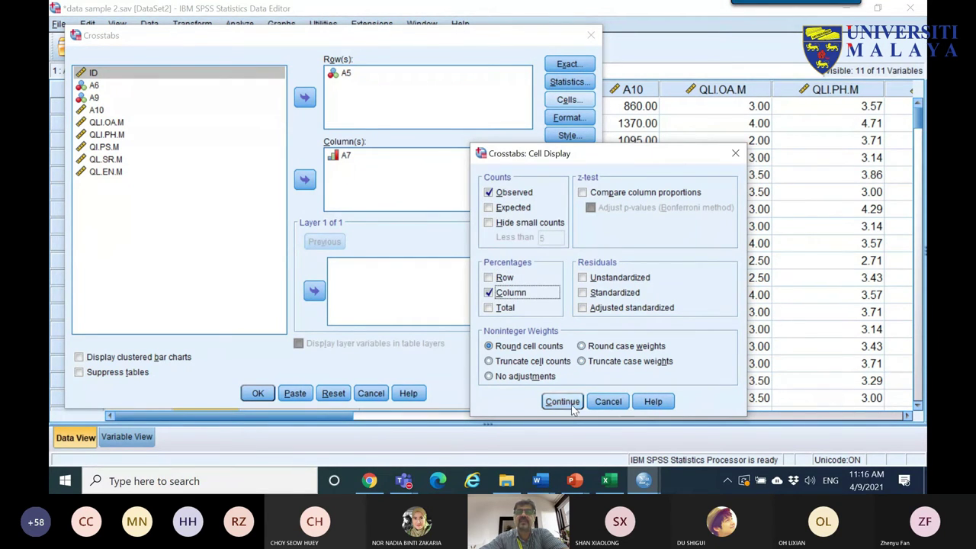
click(562, 402)
click(258, 393)
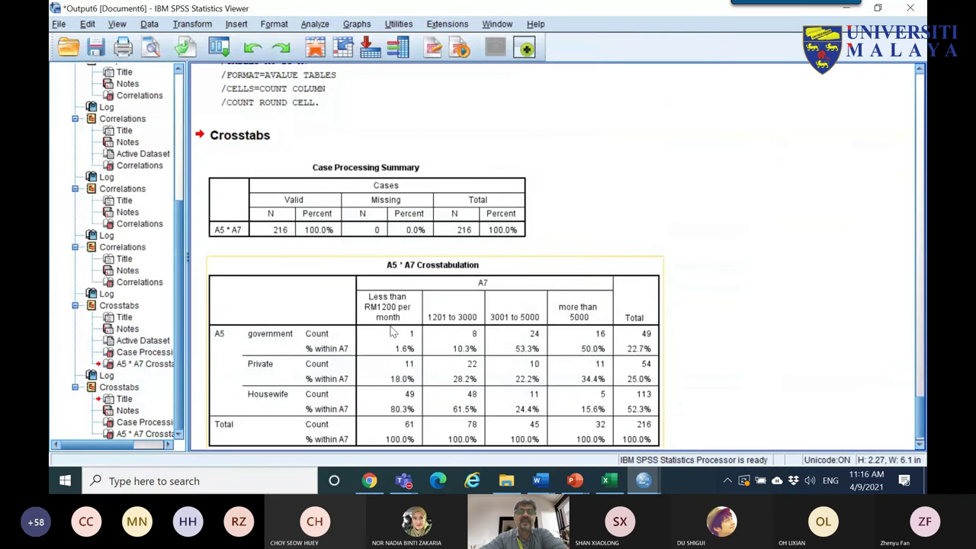
- Copy the A5 by A7 crosstab with column percentages from the SPSS output and paste it into Excel at cell B47
right_click(271, 258)
click(286, 285)
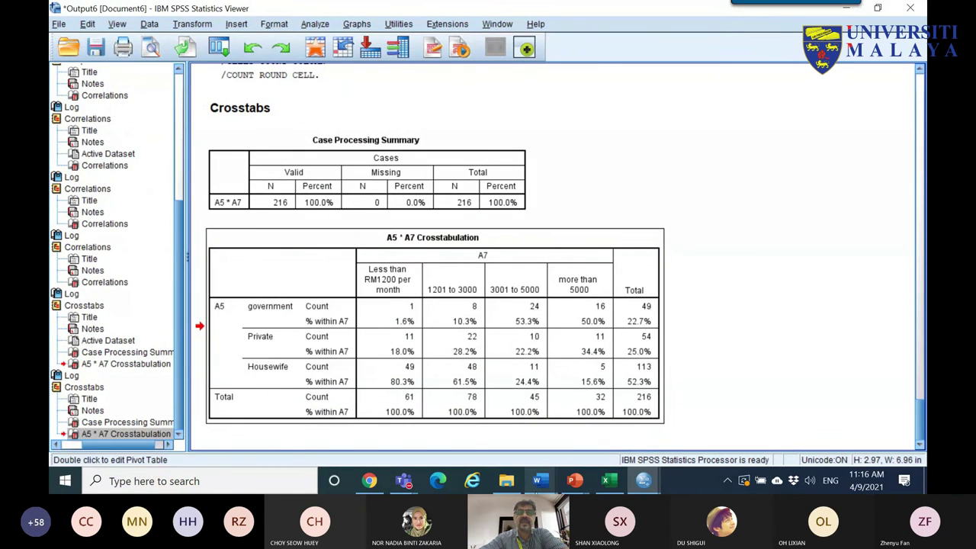
click(606, 481)
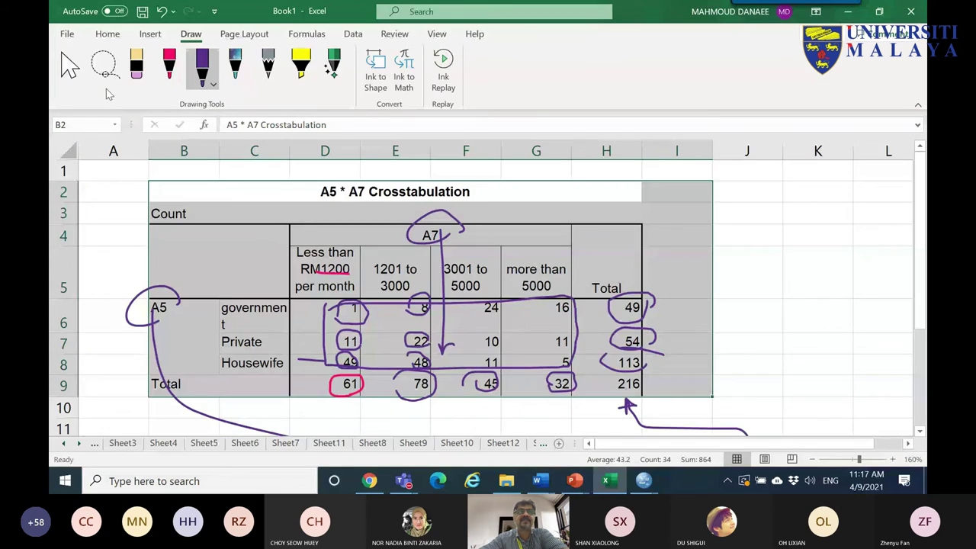
click(69, 70)
scroll(251, 222, down, 7)
scroll(252, 222, down, 8)
right_click(179, 196)
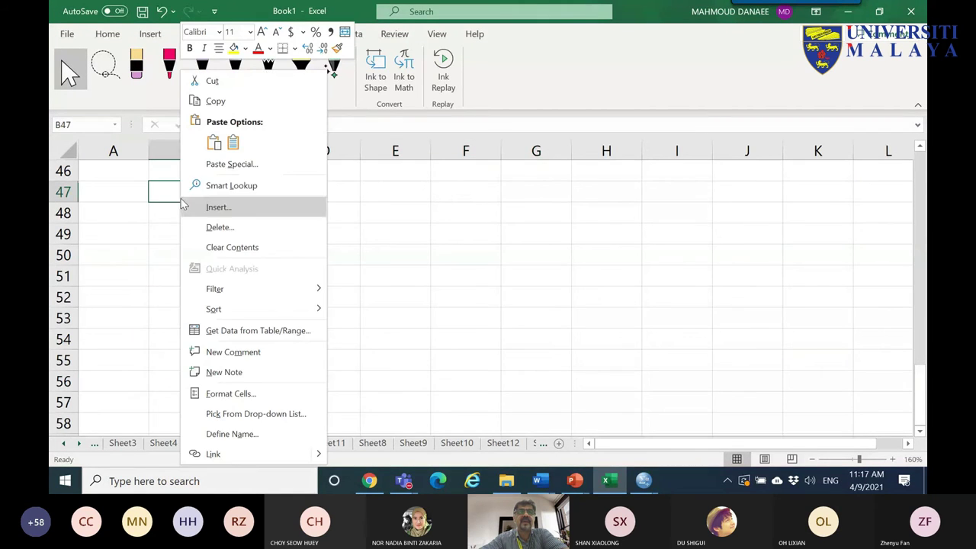
click(237, 142)
scroll(328, 228, down, 2)
scroll(326, 222, up, 1)
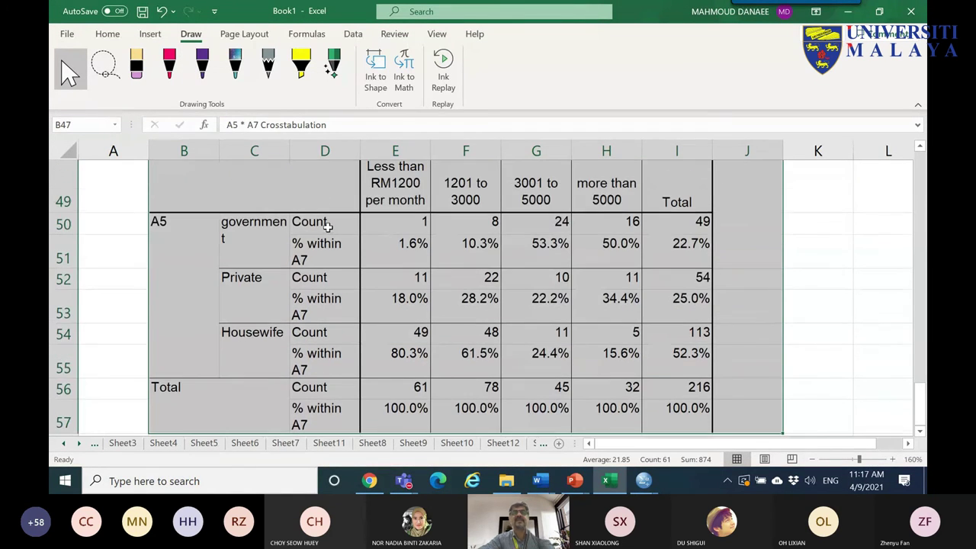
scroll(325, 223, down, 3)
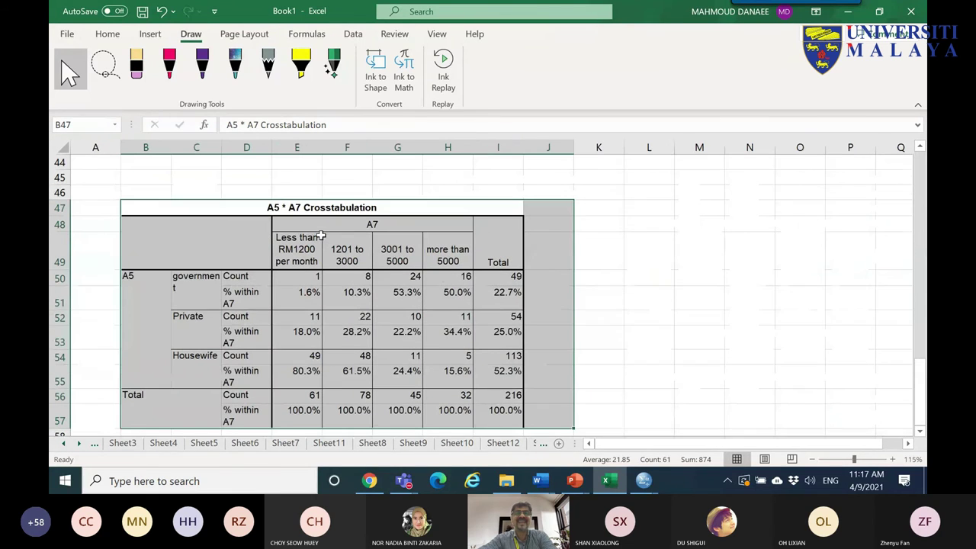
- Underline the government label and circle the key within-A7 percentages across the four income columns in pink ink
click(169, 65)
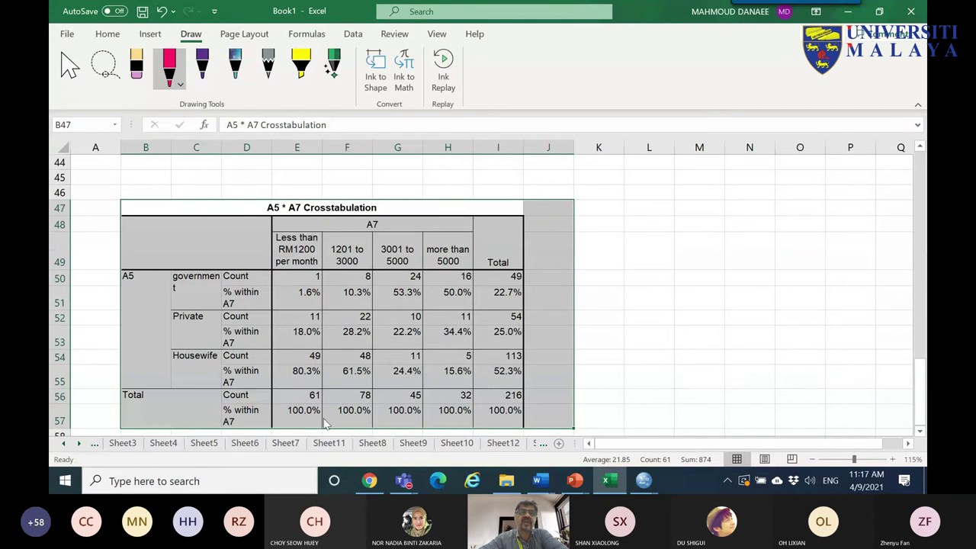
mouse_move(320, 427)
mouse_down()
mouse_move(287, 409)
mouse_move(318, 397)
mouse_move(316, 422)
mouse_up()
mouse_move(319, 385)
mouse_down()
mouse_move(289, 380)
mouse_move(279, 363)
mouse_move(311, 357)
mouse_move(316, 366)
mouse_move(304, 342)
mouse_move(316, 336)
mouse_move(310, 317)
mouse_move(289, 326)
mouse_move(298, 306)
mouse_move(318, 298)
mouse_move(313, 282)
mouse_move(297, 280)
mouse_move(296, 307)
mouse_up()
drag(174, 284, 210, 292)
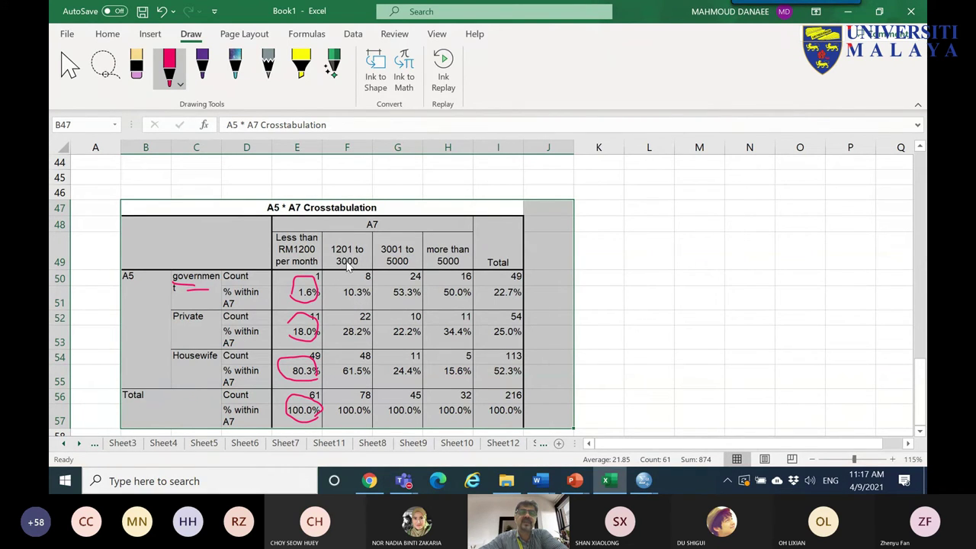
mouse_move(366, 387)
mouse_down()
mouse_move(338, 387)
mouse_move(332, 375)
mouse_move(351, 362)
mouse_move(367, 373)
mouse_move(361, 349)
mouse_move(338, 345)
mouse_move(343, 325)
mouse_move(366, 335)
mouse_move(329, 299)
mouse_move(360, 304)
mouse_up()
drag(334, 262, 315, 261)
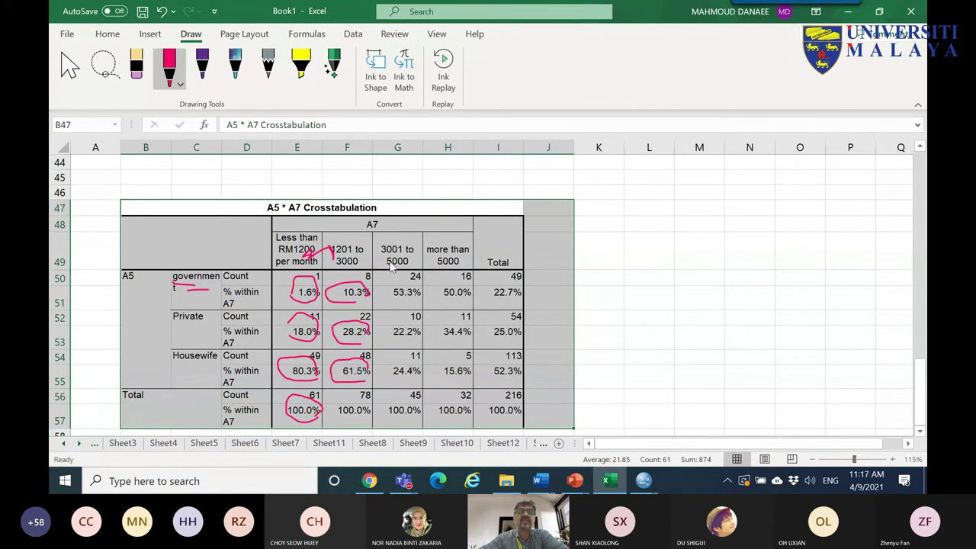
mouse_move(418, 304)
mouse_down()
mouse_move(385, 282)
mouse_move(419, 276)
mouse_move(422, 306)
mouse_move(385, 337)
mouse_move(382, 361)
mouse_move(389, 385)
mouse_move(409, 388)
mouse_move(420, 351)
mouse_move(393, 313)
mouse_up()
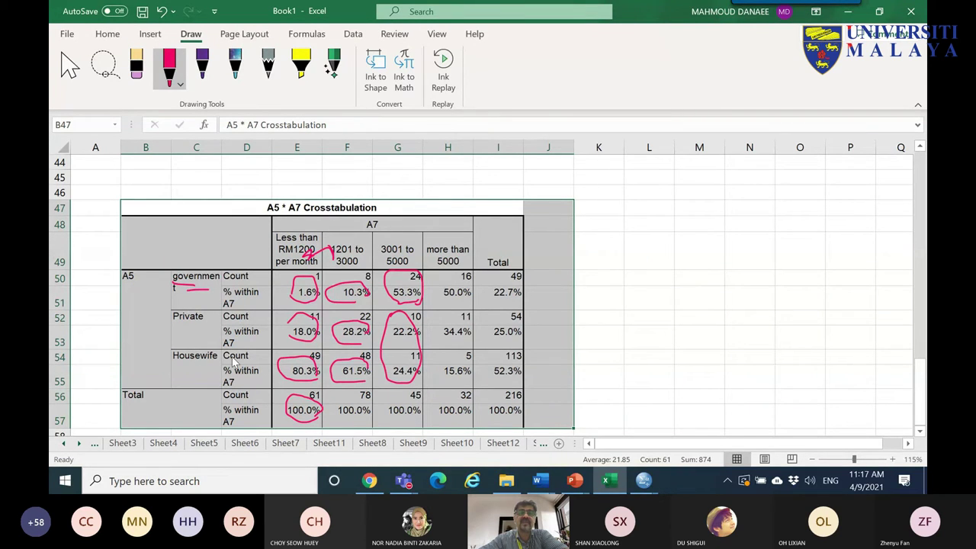
mouse_move(454, 276)
mouse_down()
mouse_move(472, 296)
mouse_move(460, 308)
mouse_move(441, 283)
mouse_move(476, 282)
mouse_move(471, 299)
mouse_up()
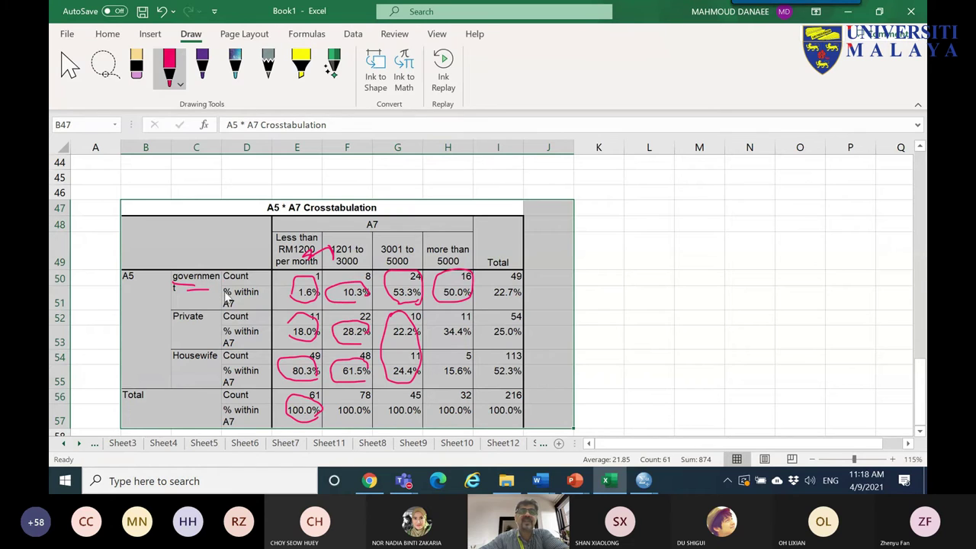
- Circle the A5 and A7 labels in pink ink and draw an arrow pointing down to A7
mouse_move(150, 287)
mouse_down()
mouse_move(117, 287)
mouse_move(148, 273)
mouse_move(146, 301)
mouse_up()
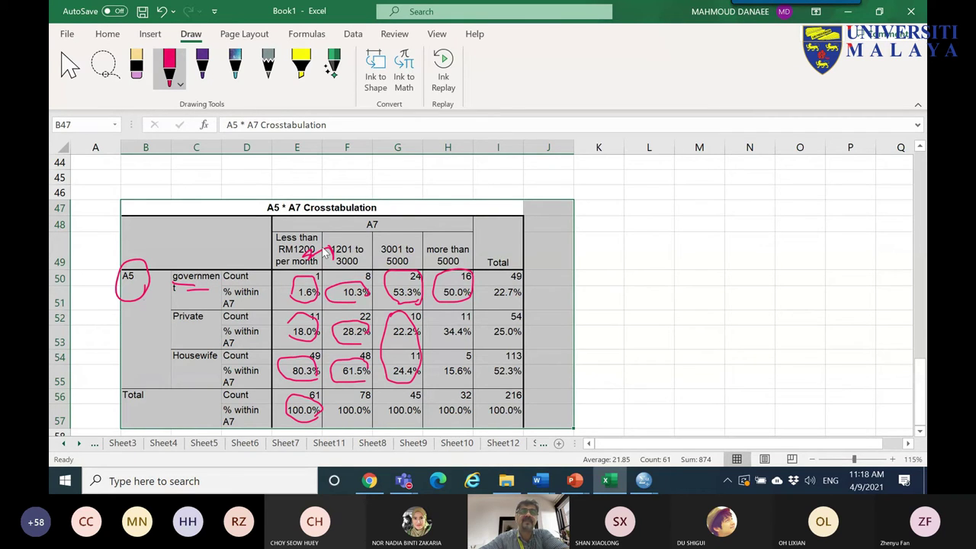
mouse_move(401, 223)
mouse_down()
mouse_move(349, 233)
mouse_move(393, 208)
mouse_move(395, 239)
mouse_up()
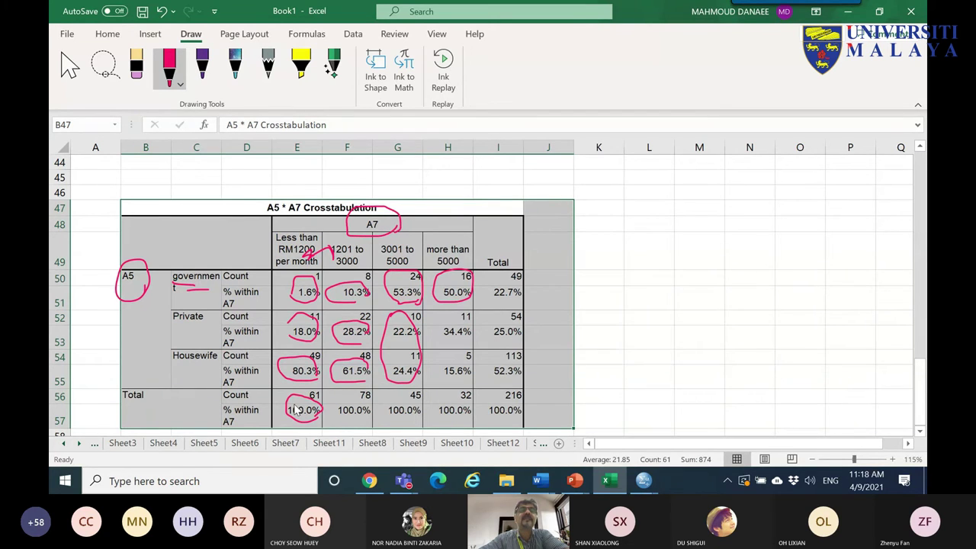
click(447, 148)
mouse_move(396, 173)
mouse_down()
mouse_move(404, 231)
mouse_move(411, 215)
mouse_up()
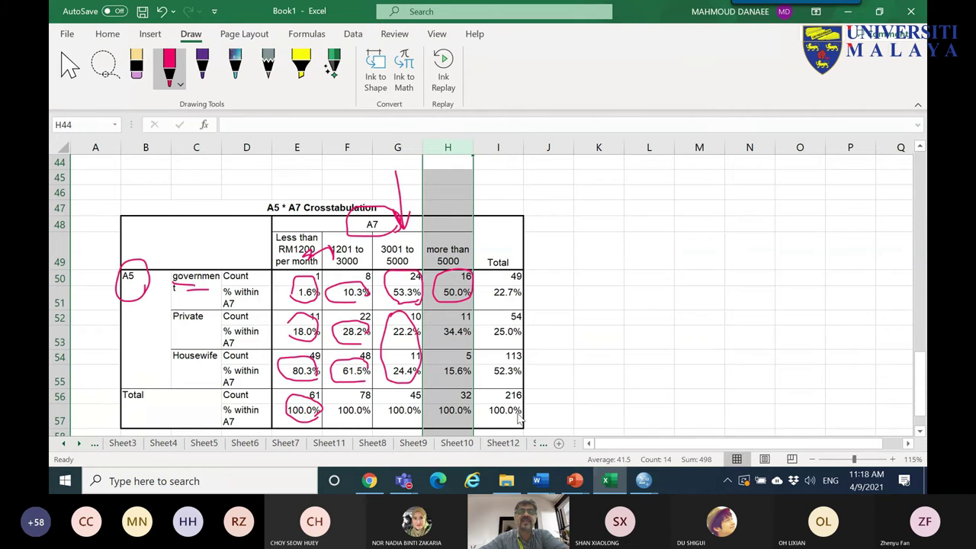
- Switch to data sample 2.sav in SPSS and rerun the A5 by A7 crosstab with row percentages instead of column percentages
mouse_move(644, 482)
click(662, 431)
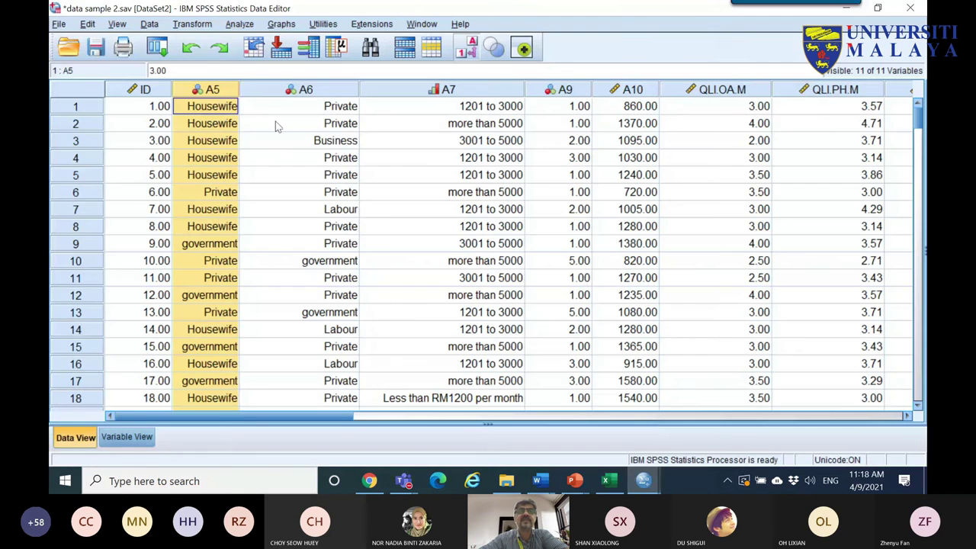
click(157, 48)
click(177, 72)
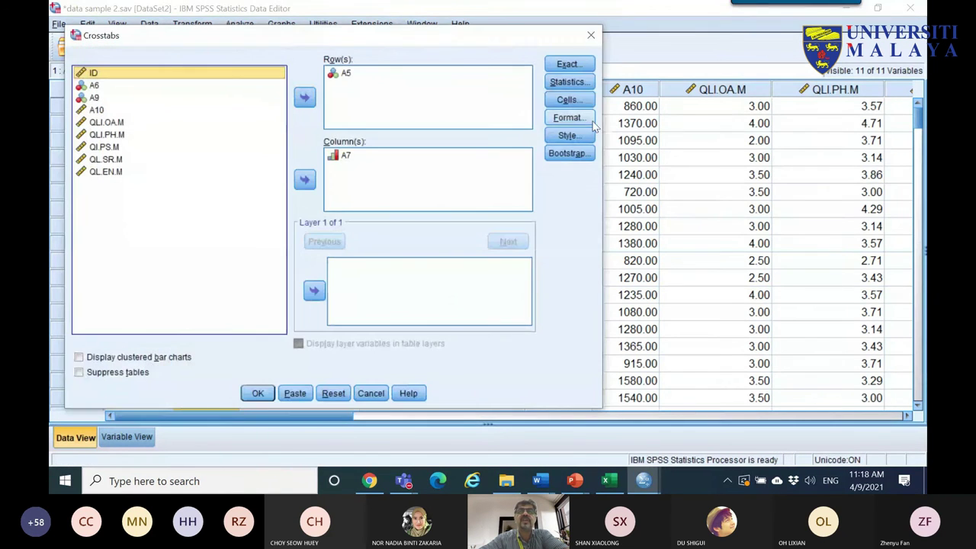
click(568, 100)
click(489, 293)
click(489, 278)
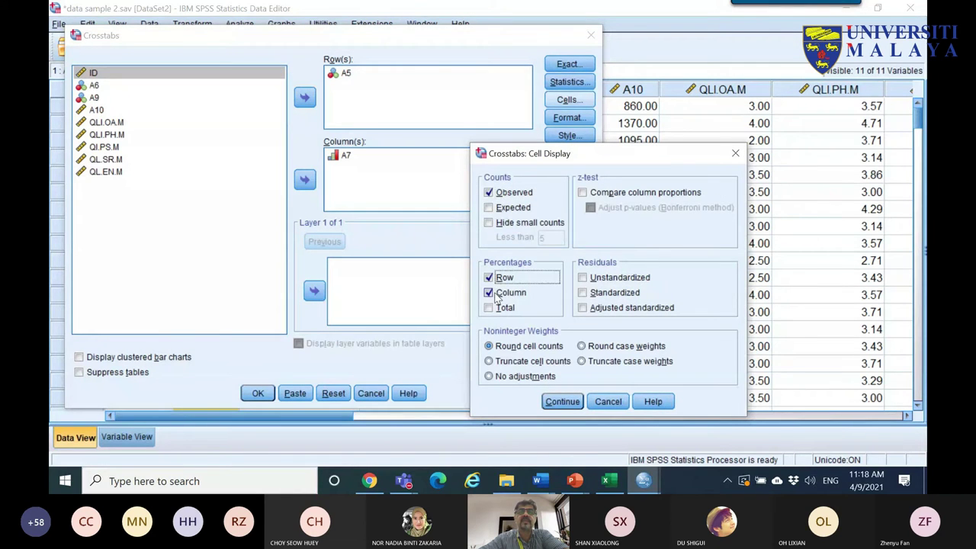
click(562, 401)
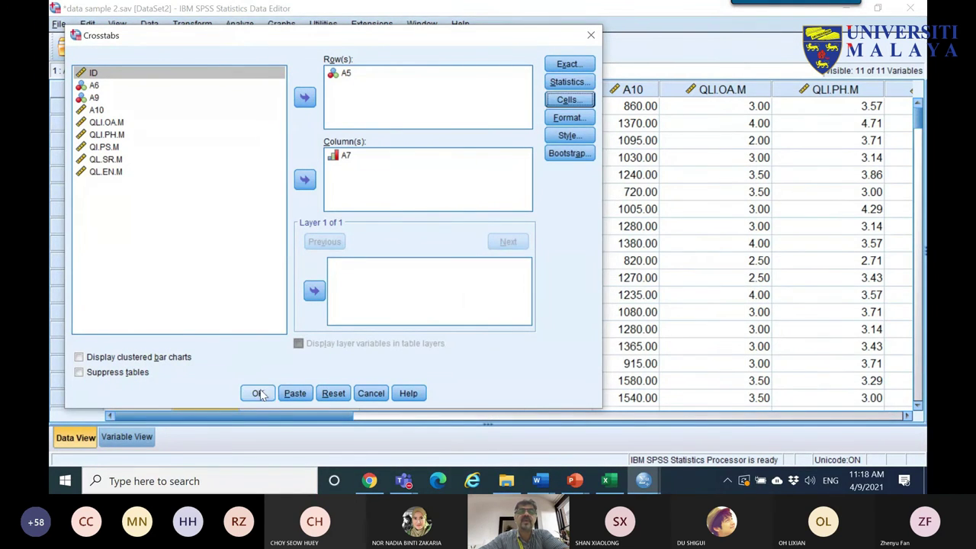
click(257, 394)
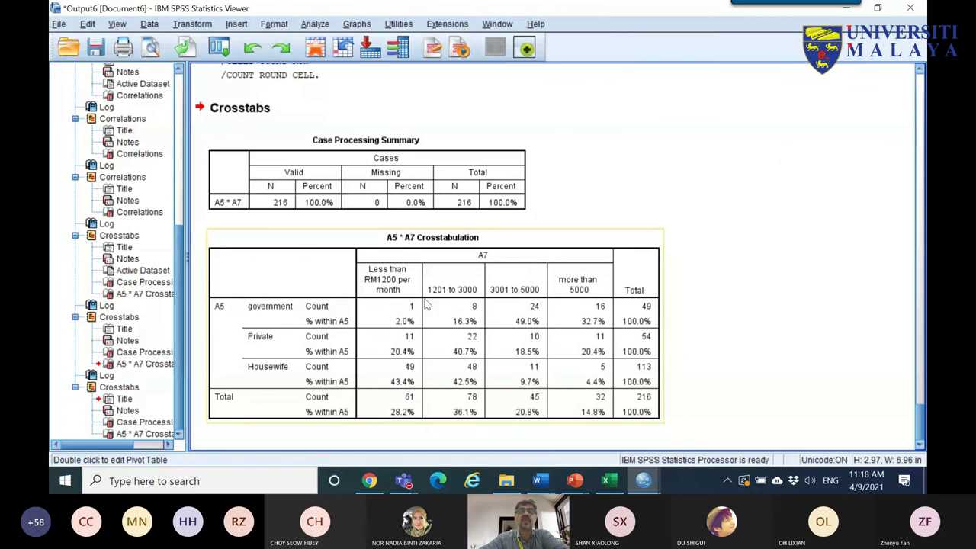
- Copy the A5 by A7 crosstab with row percentages from the output and paste it into Excel at cell C67
right_click(409, 273)
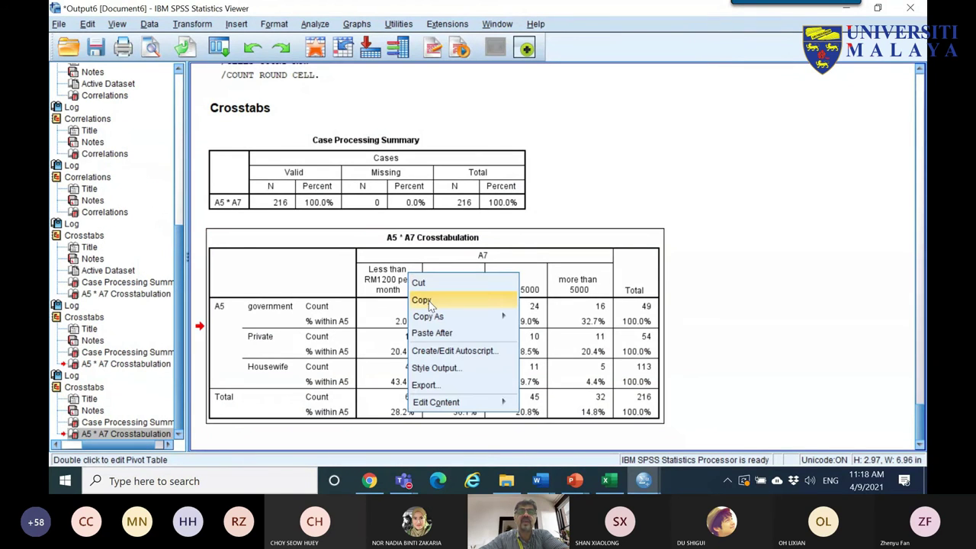
click(432, 302)
click(606, 480)
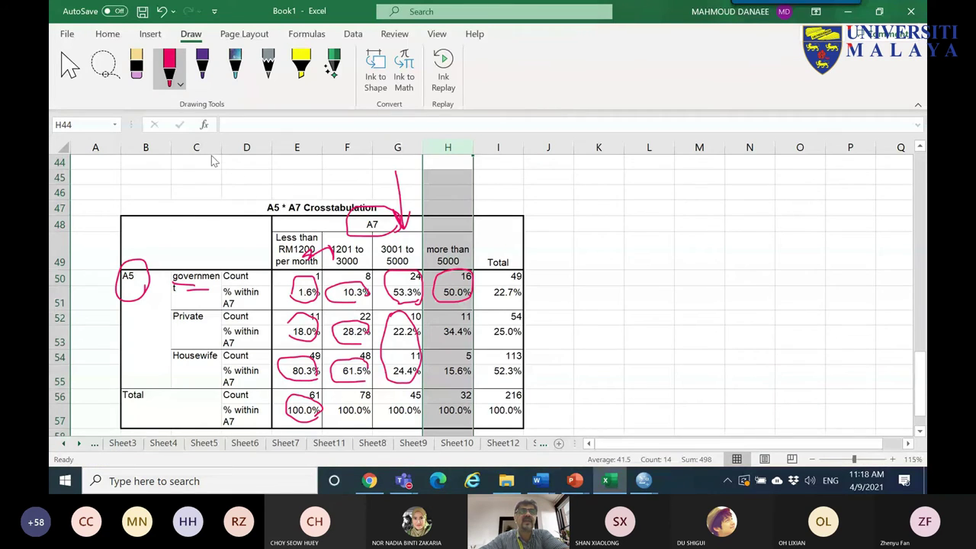
click(70, 68)
scroll(183, 195, down, 7)
right_click(172, 192)
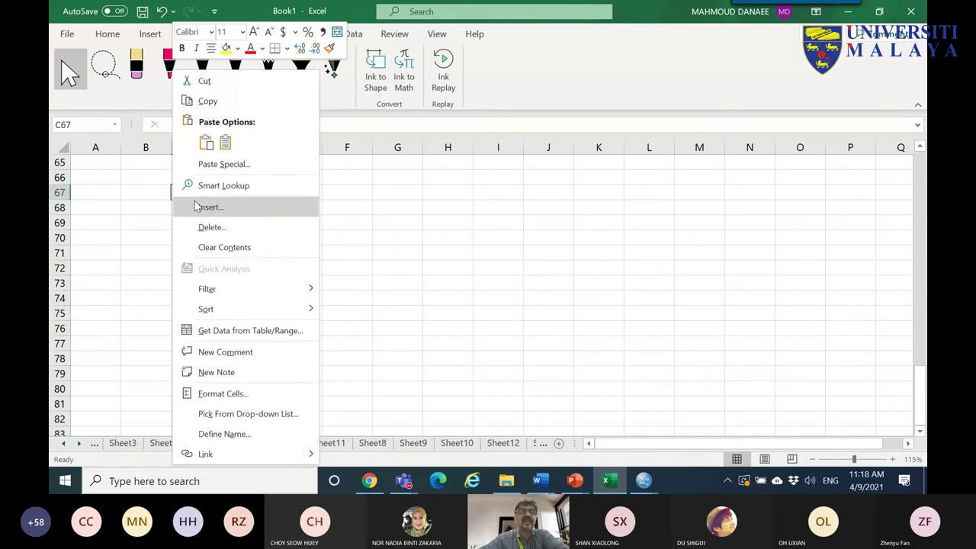
click(205, 144)
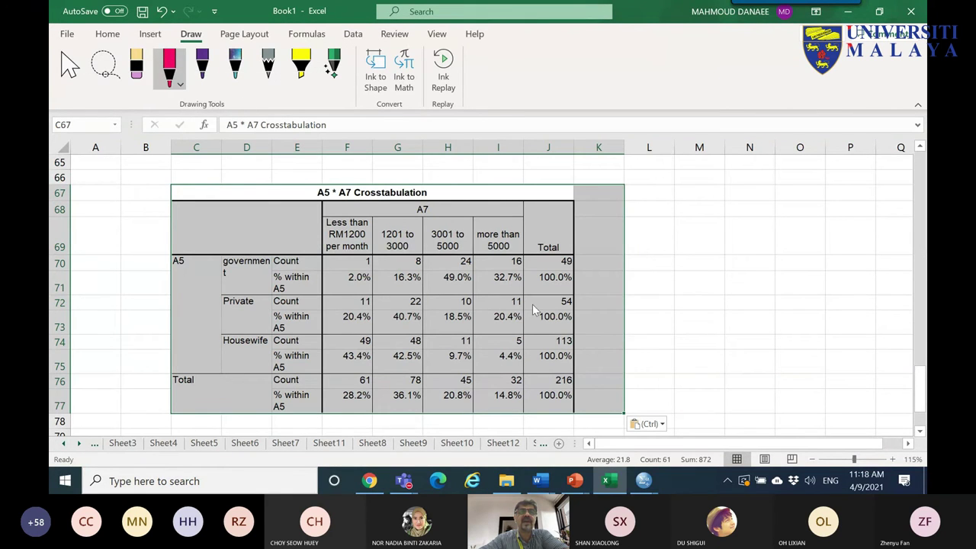
- Mark the government label, the three 100% row totals and each row's highest percentages in pink ink, and draw a check mark beside the table
mouse_move(584, 279)
mouse_down()
mouse_move(535, 277)
mouse_move(540, 244)
mouse_move(575, 258)
mouse_move(593, 287)
mouse_up()
mouse_move(274, 261)
mouse_down()
mouse_move(258, 288)
mouse_move(205, 245)
mouse_move(284, 258)
mouse_up()
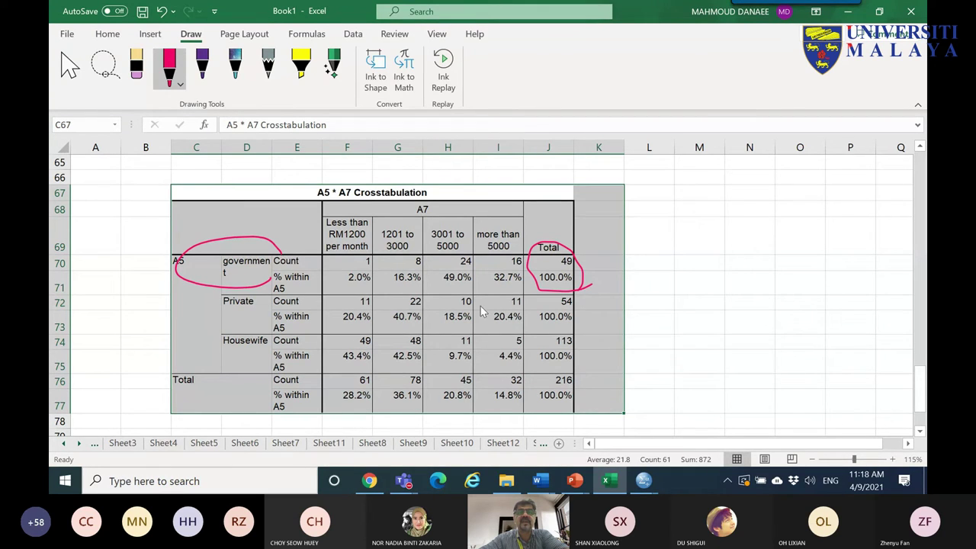
drag(440, 289, 520, 284)
mouse_move(582, 320)
mouse_down()
mouse_move(561, 327)
mouse_move(565, 288)
mouse_move(578, 314)
mouse_up()
mouse_move(421, 328)
mouse_down()
mouse_move(388, 309)
mouse_move(410, 291)
mouse_move(425, 329)
mouse_up()
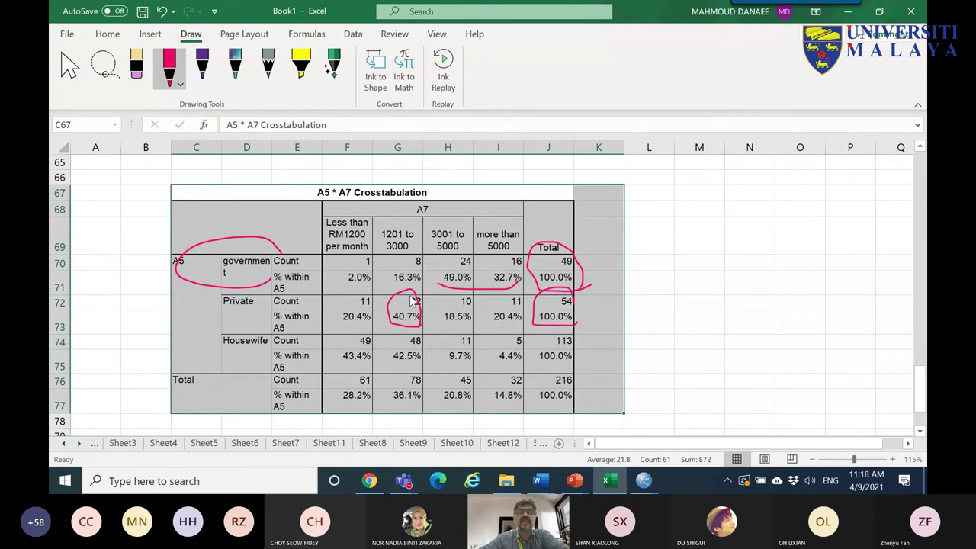
mouse_move(546, 373)
mouse_down()
mouse_move(580, 365)
mouse_move(549, 331)
mouse_move(543, 368)
mouse_up()
mouse_move(341, 369)
mouse_down()
mouse_move(420, 366)
mouse_move(419, 347)
mouse_move(346, 336)
mouse_move(343, 373)
mouse_up()
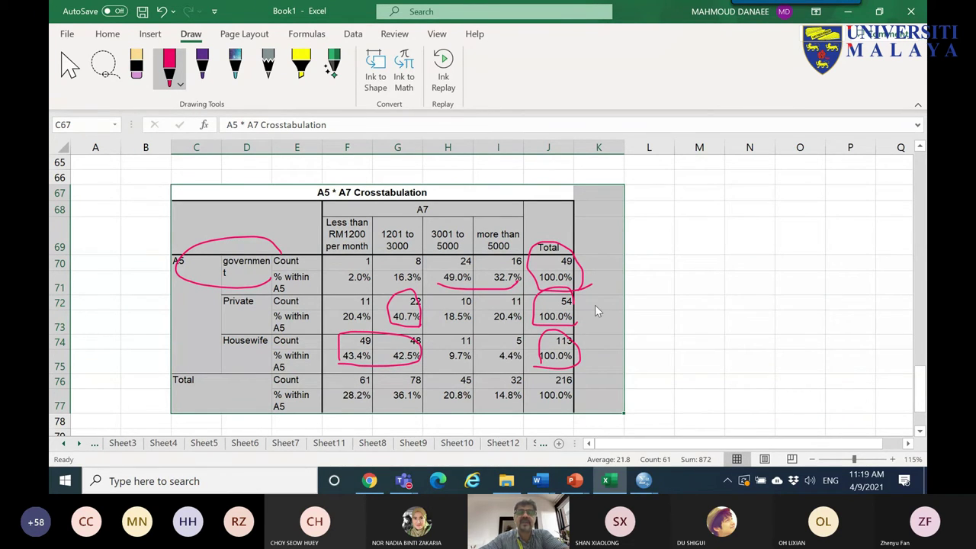
drag(630, 294, 691, 281)
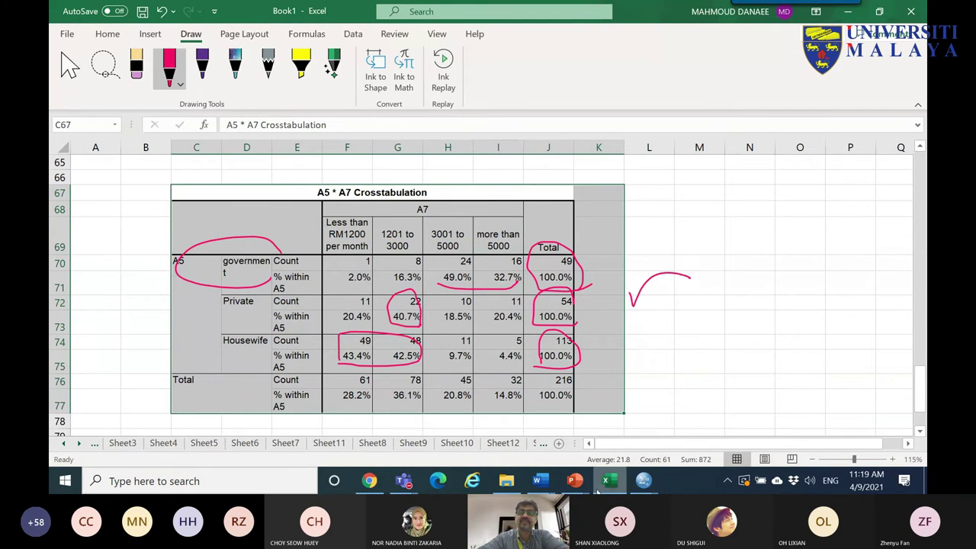
- Return to the A5 by A7 Crosstabs analysis in SPSS and enable Chi-square in its statistics options
click(644, 480)
click(644, 423)
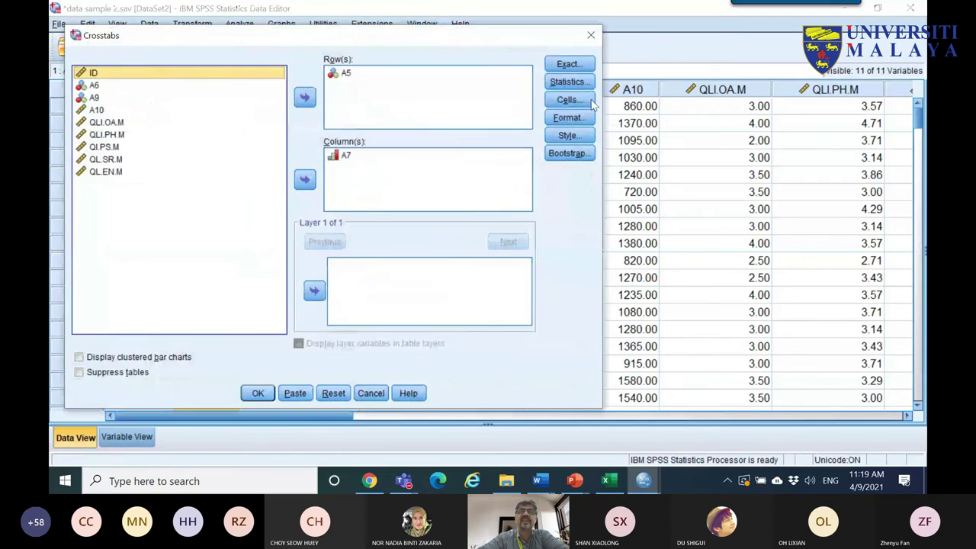
click(568, 82)
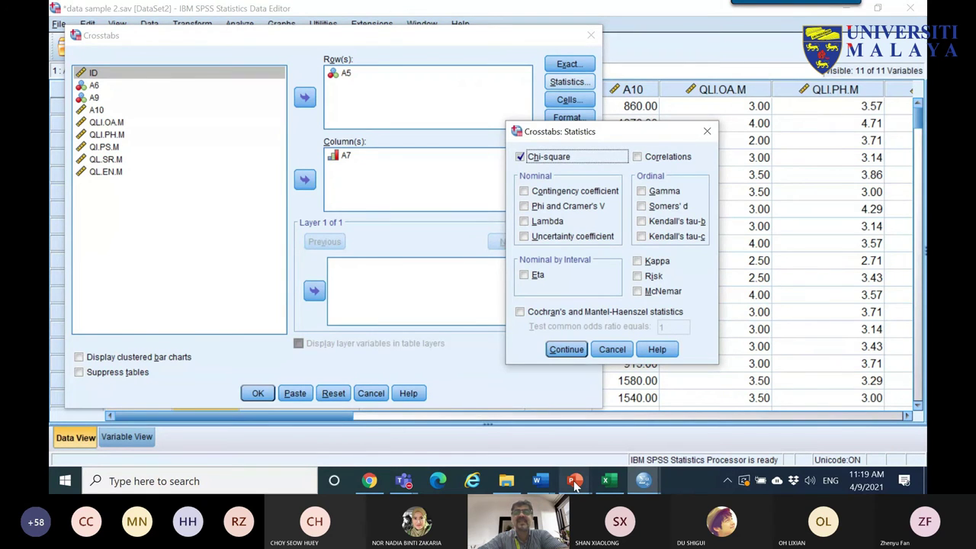
- Check the relationship tests table on PowerPoint slide 35 and return to the Crosstabs statistics options in SPSS
mouse_move(576, 486)
click(659, 411)
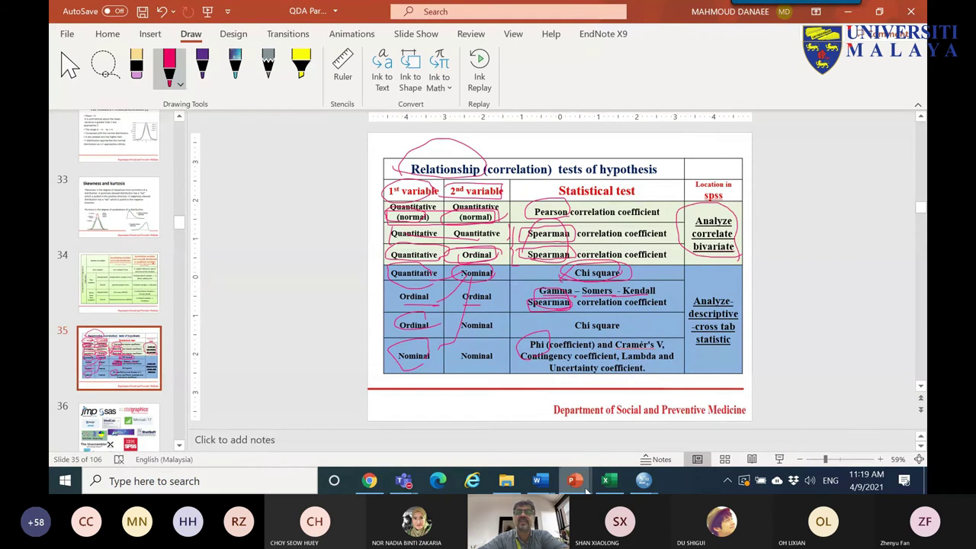
mouse_move(641, 479)
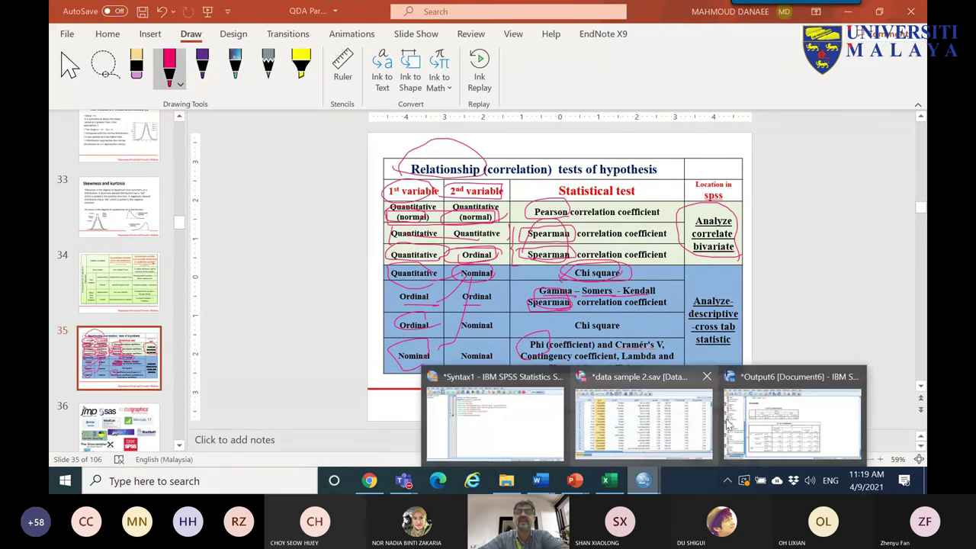
click(702, 422)
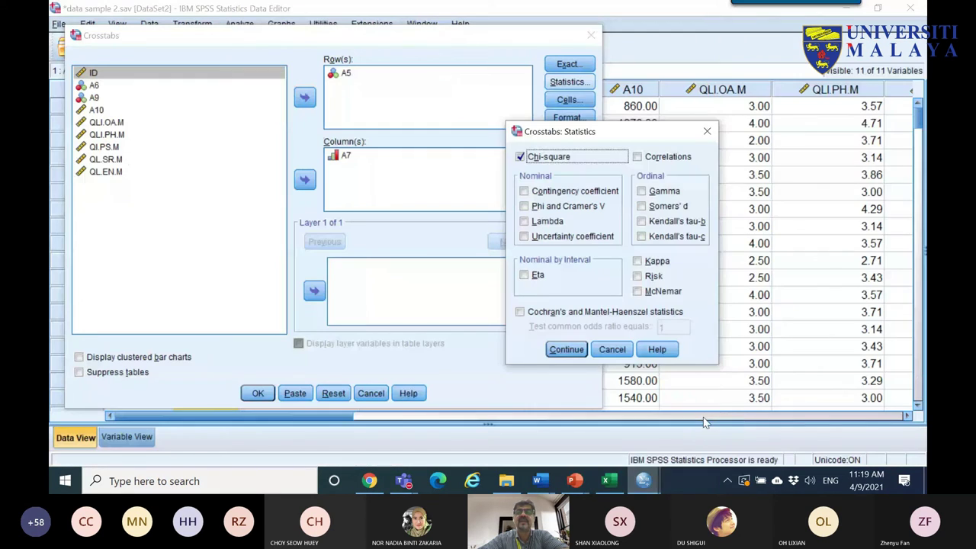
- Select Contingency coefficient, Phi and Cramer's V, Lambda and Uncertainty coefficient as nominal statistics, and clear all four again
click(525, 191)
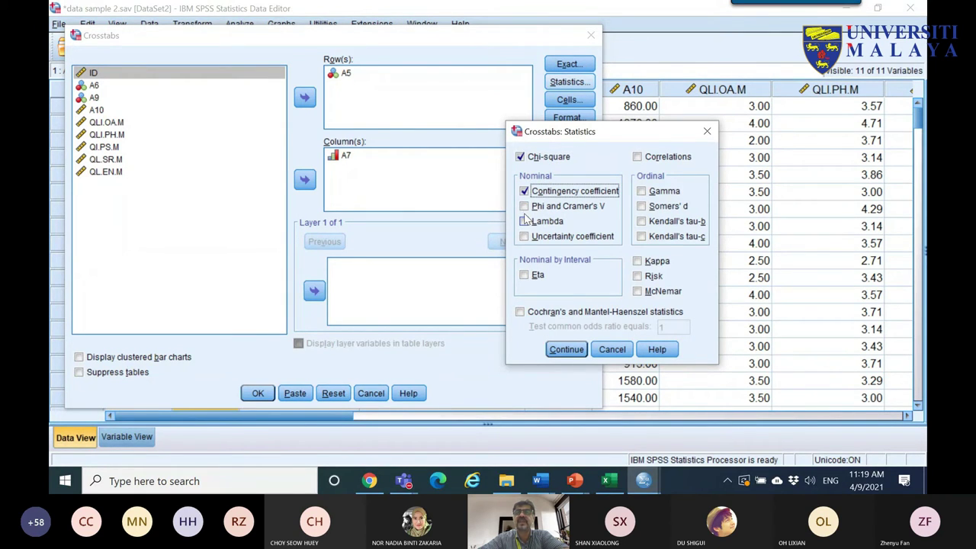
click(525, 206)
click(525, 222)
click(525, 237)
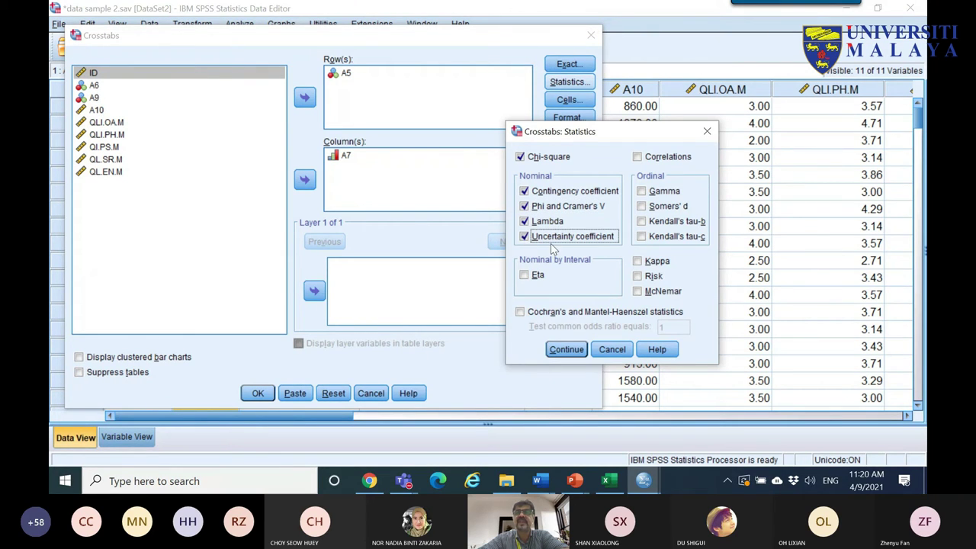
click(525, 191)
click(525, 206)
click(524, 222)
click(525, 237)
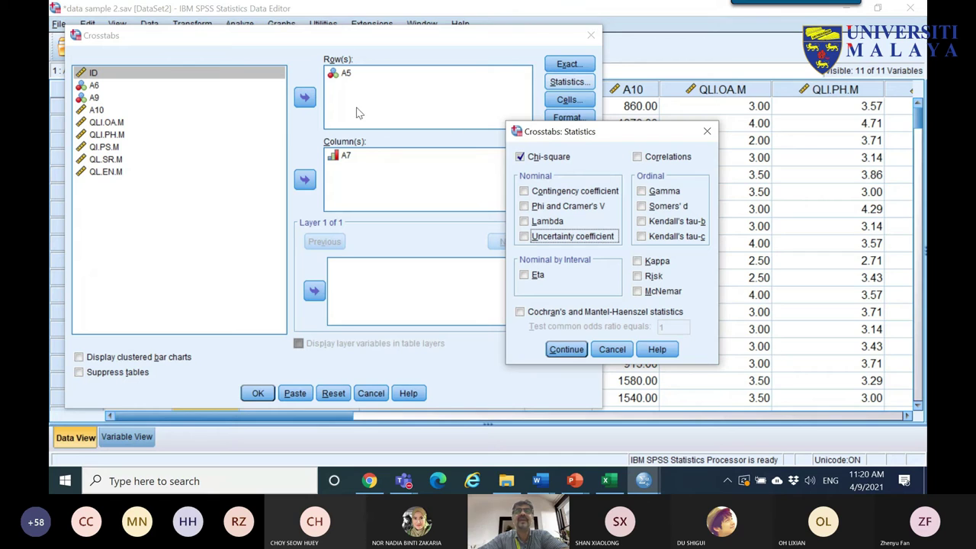
- Select Gamma, Somers' d, Kendall's tau-b and Kendall's tau-c as ordinal statistics, and clear all four again
click(643, 192)
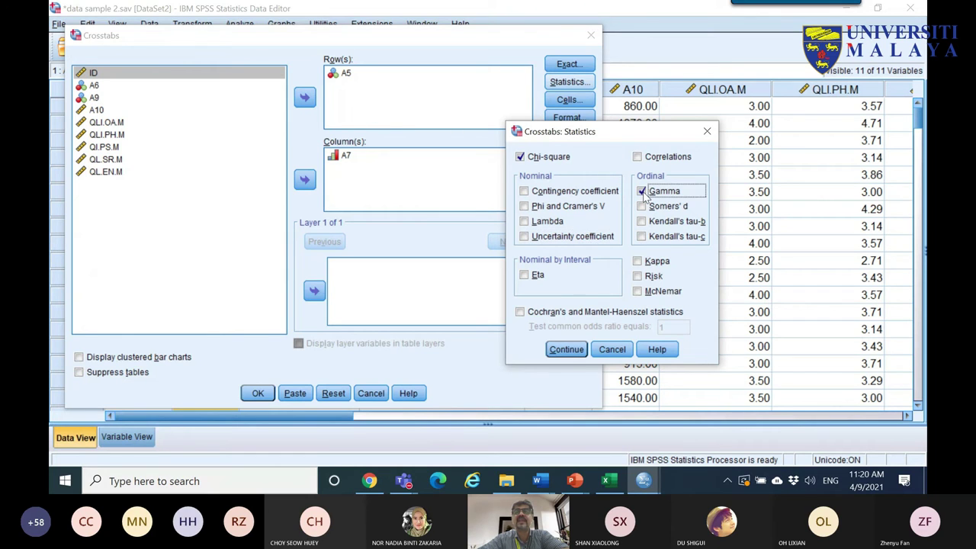
click(641, 206)
click(642, 221)
click(642, 237)
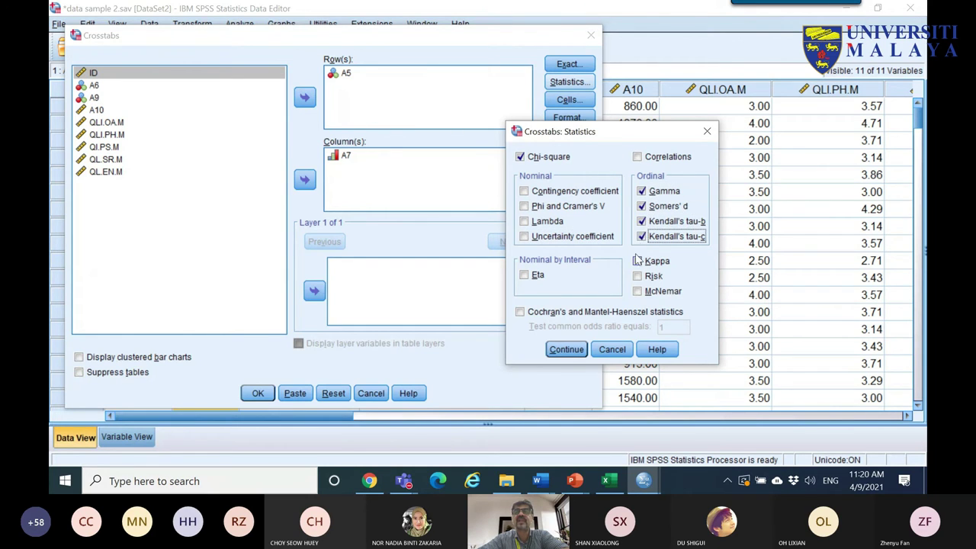
click(642, 237)
click(641, 221)
click(641, 206)
click(641, 190)
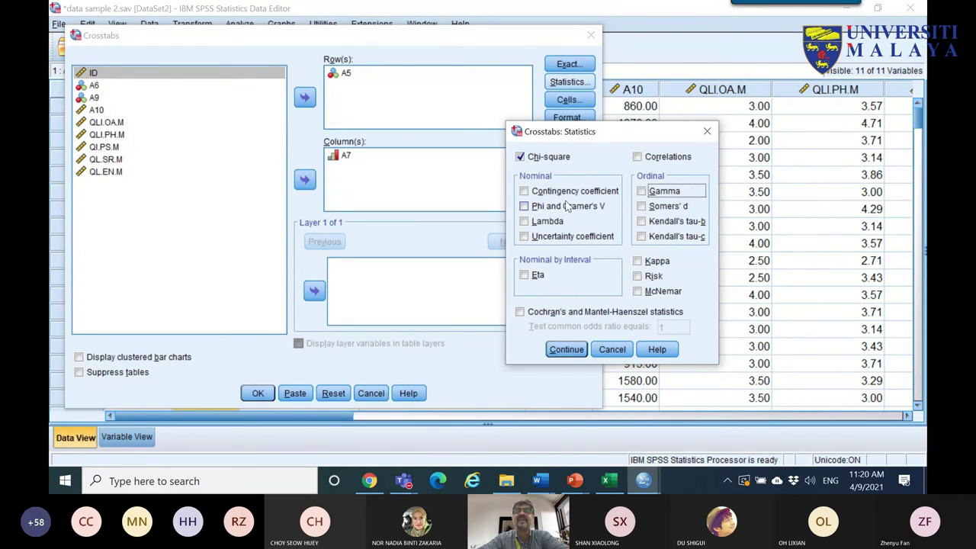
- Run the A5 by A7 Crosstabs with only Chi-square enabled and copy the resulting Chi-Square Tests table
click(565, 350)
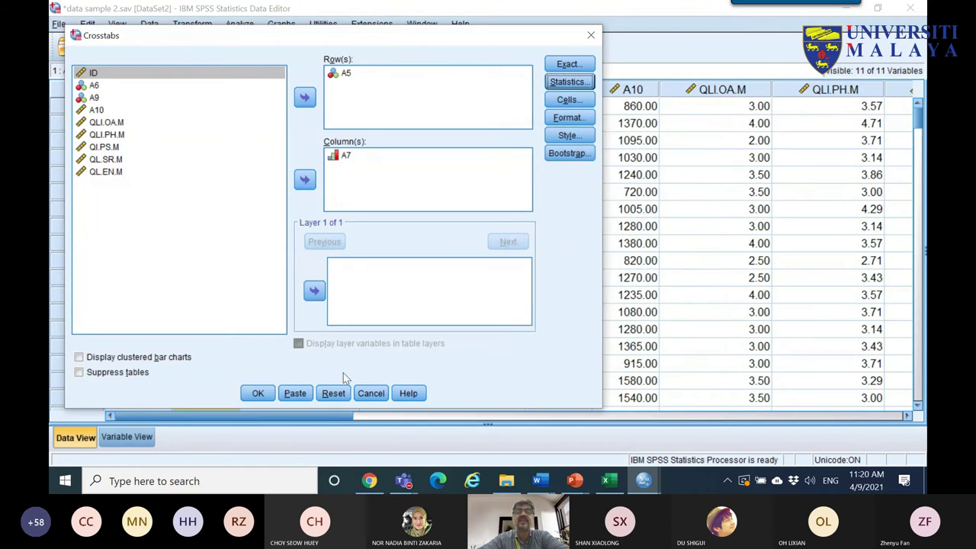
click(257, 394)
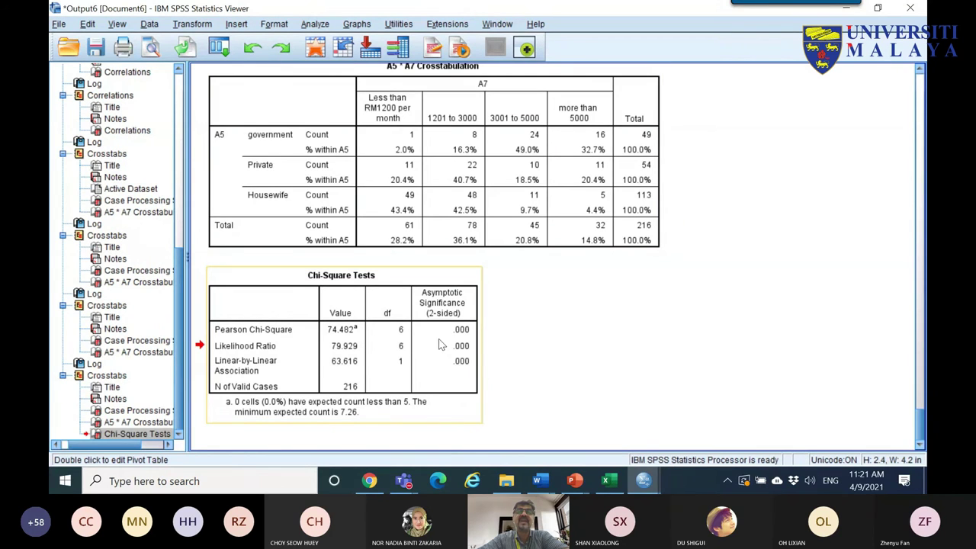
right_click(429, 333)
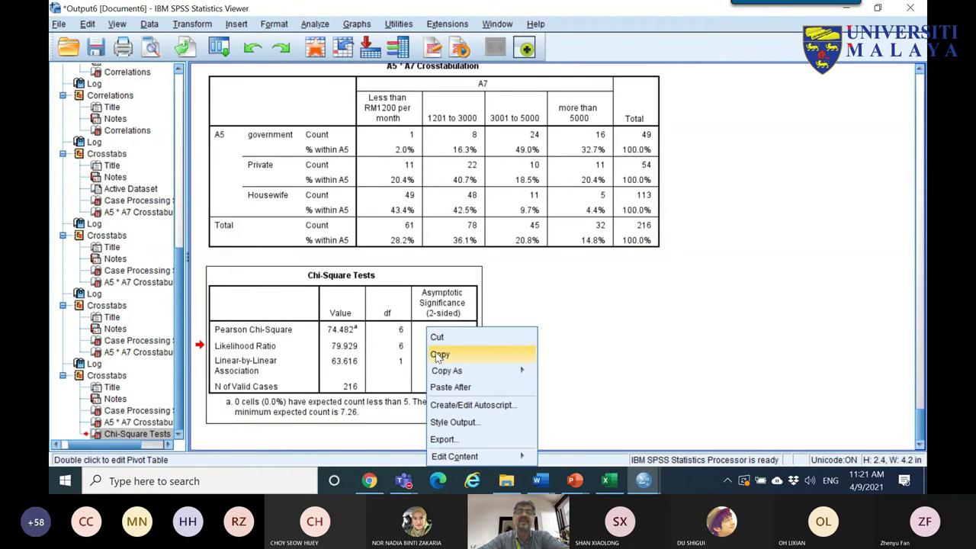
click(458, 356)
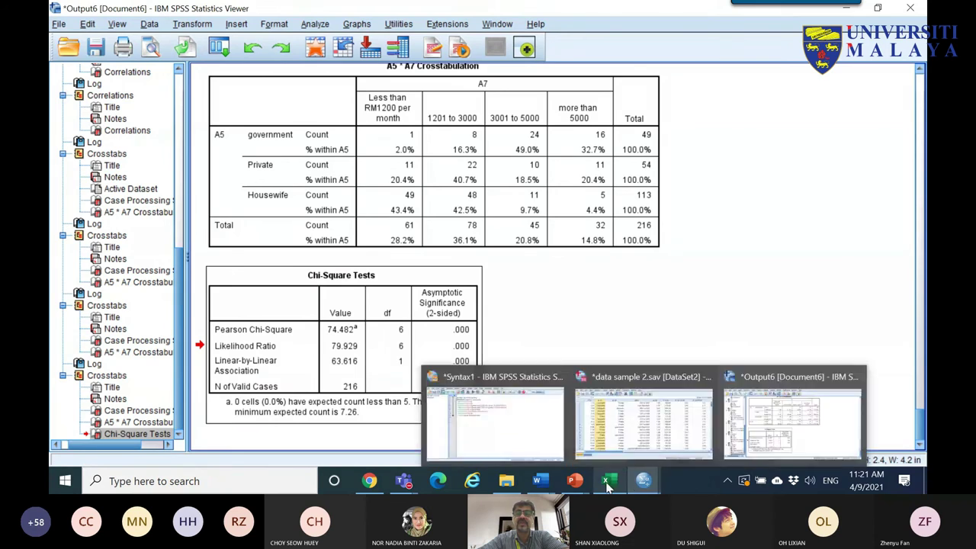
- Switch to Excel, stop inking and paste the Chi-Square Tests table at cell C88, below the A5 * A7 Crosstabulation
click(606, 481)
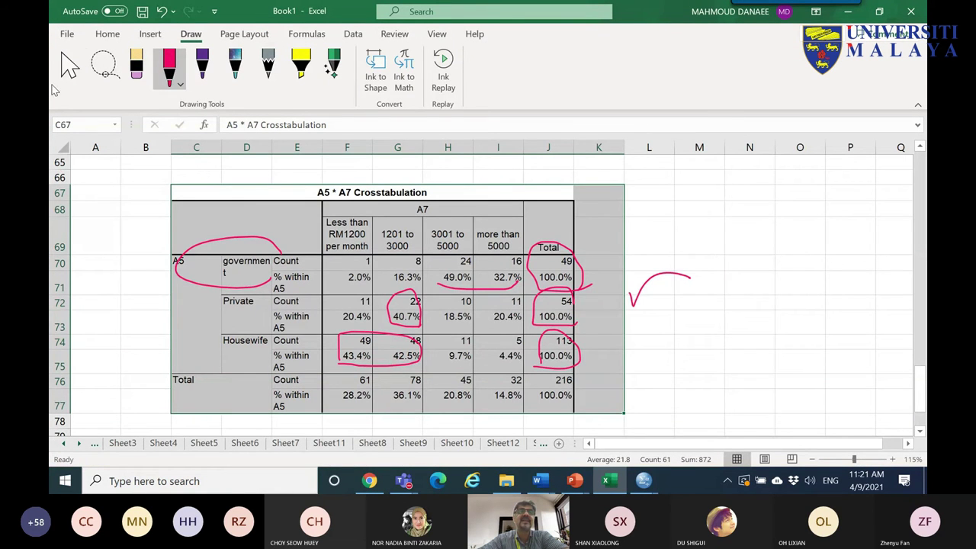
click(68, 67)
scroll(308, 308, down, 7)
click(194, 192)
right_click(195, 192)
click(231, 143)
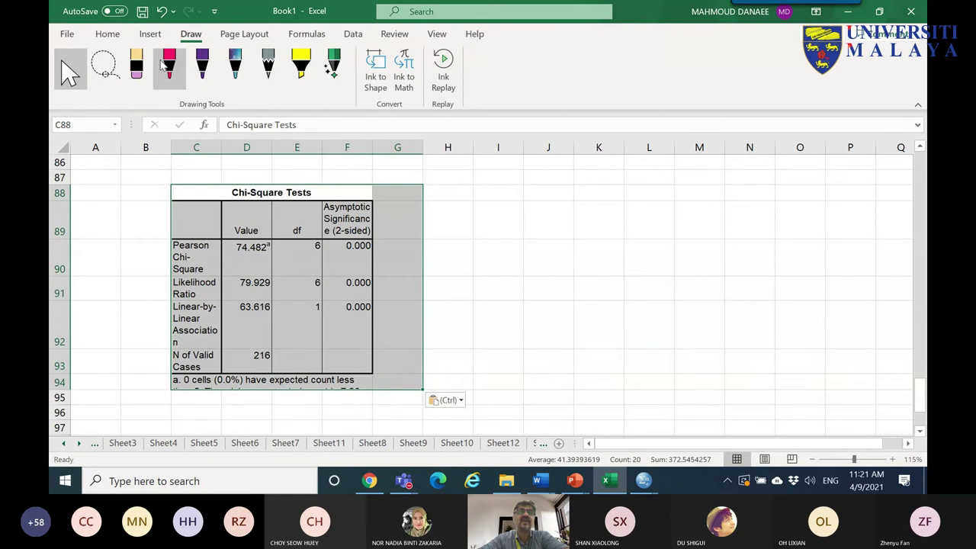
- In pink ink, circle the Pearson Chi-Square value and its significance, underline Asymptotic Significance and link it to an underlined note "p value 2-tailed"
click(167, 66)
mouse_move(279, 248)
mouse_down()
mouse_move(226, 248)
mouse_move(260, 223)
mouse_move(262, 259)
mouse_up()
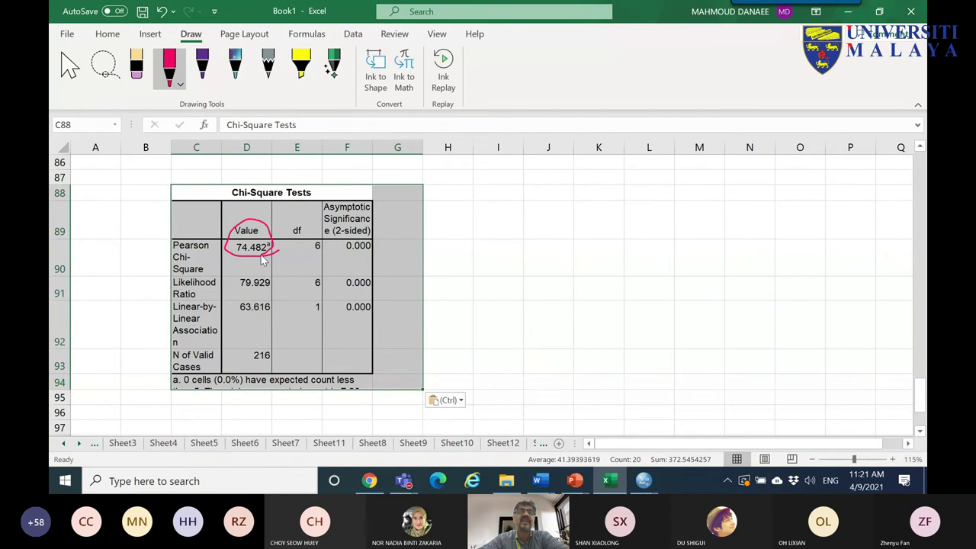
mouse_move(335, 252)
mouse_down()
mouse_move(388, 243)
mouse_move(358, 227)
mouse_move(350, 248)
mouse_up()
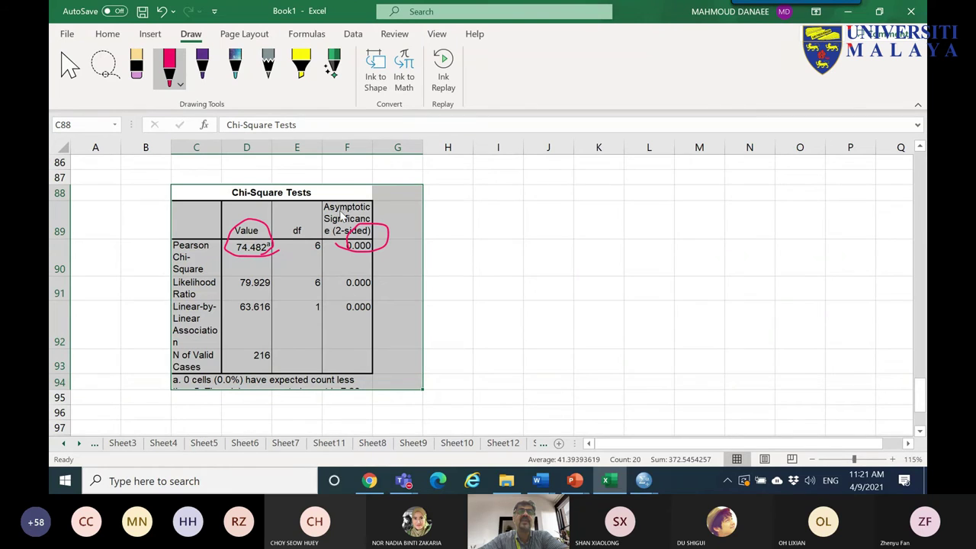
drag(323, 216, 436, 212)
mouse_move(459, 208)
mouse_down()
mouse_move(521, 199)
mouse_move(525, 210)
mouse_move(552, 209)
mouse_move(469, 220)
mouse_move(633, 202)
mouse_up()
mouse_move(628, 196)
mouse_down()
mouse_move(664, 193)
mouse_move(700, 201)
mouse_up()
drag(595, 219, 690, 218)
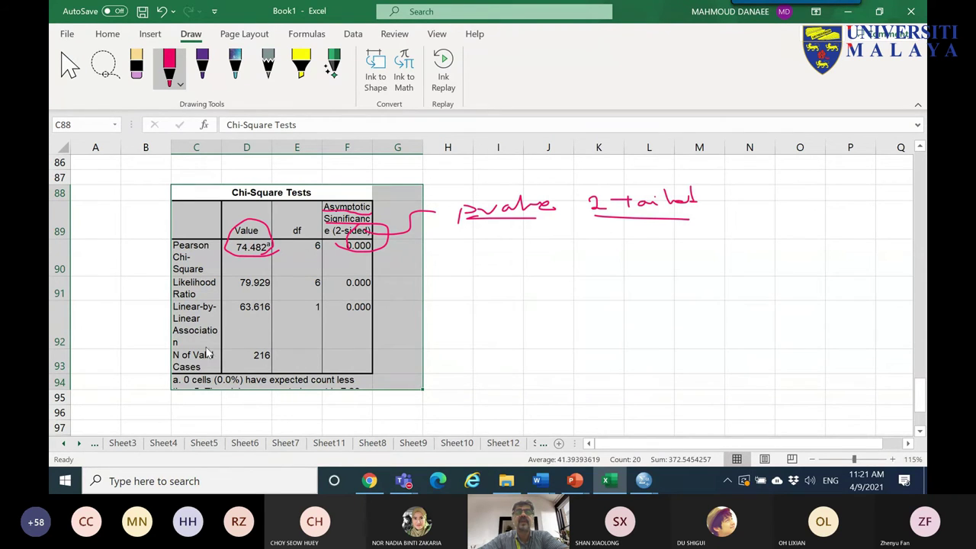
- Widen columns C to F of the Chi-Square Tests table and select its footnote in cell C94
click(69, 67)
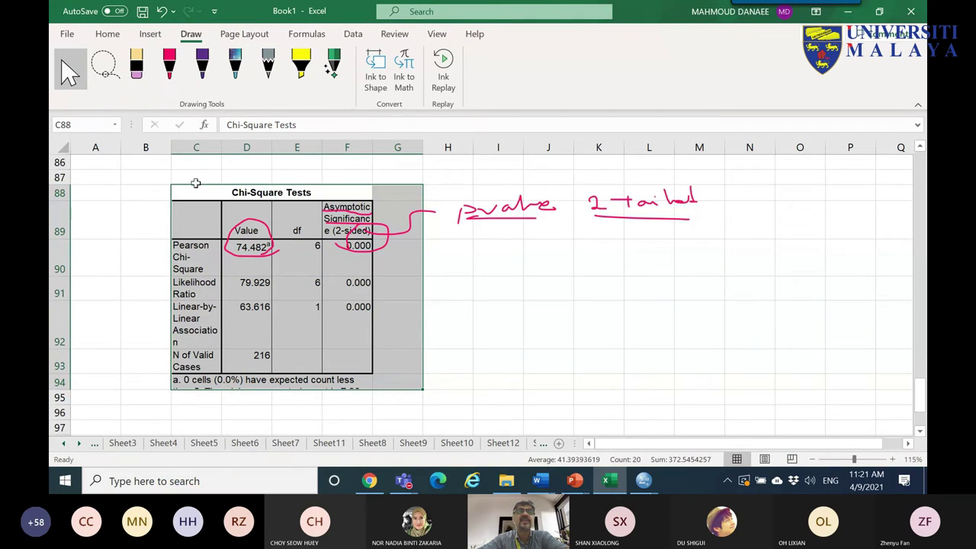
drag(195, 149, 458, 151)
click(213, 385)
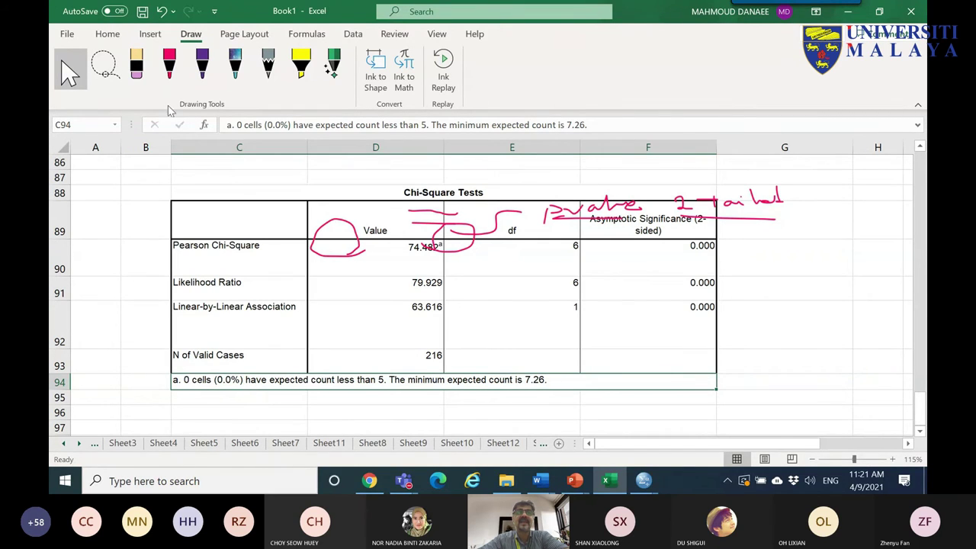
- Mark the footnote's 0.0%, expected count and 5 in pink ink, write "assumption" beside it and cross out the Asymptotic Significance column
click(168, 67)
drag(122, 385, 246, 390)
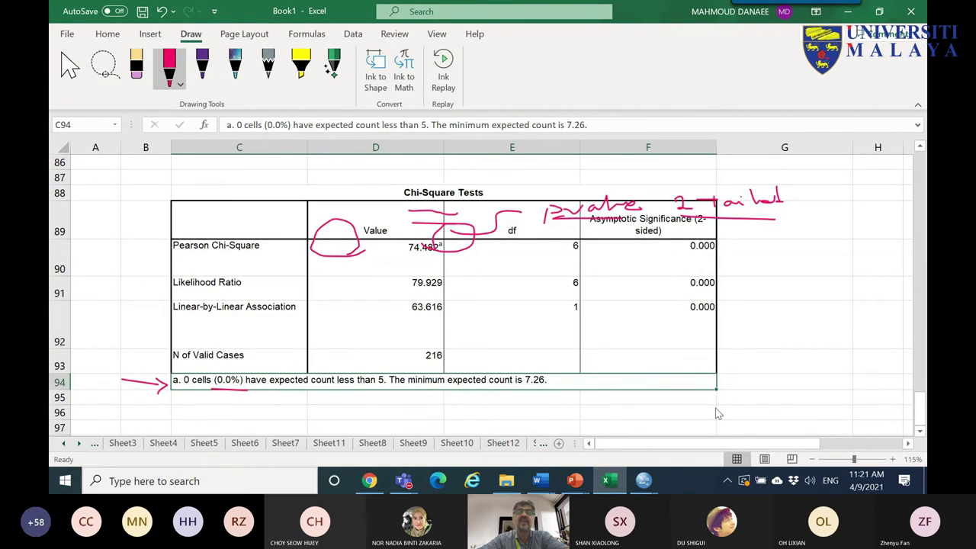
mouse_move(645, 383)
mouse_down()
mouse_move(690, 370)
mouse_move(685, 387)
mouse_move(763, 370)
mouse_move(775, 382)
mouse_move(839, 366)
mouse_up()
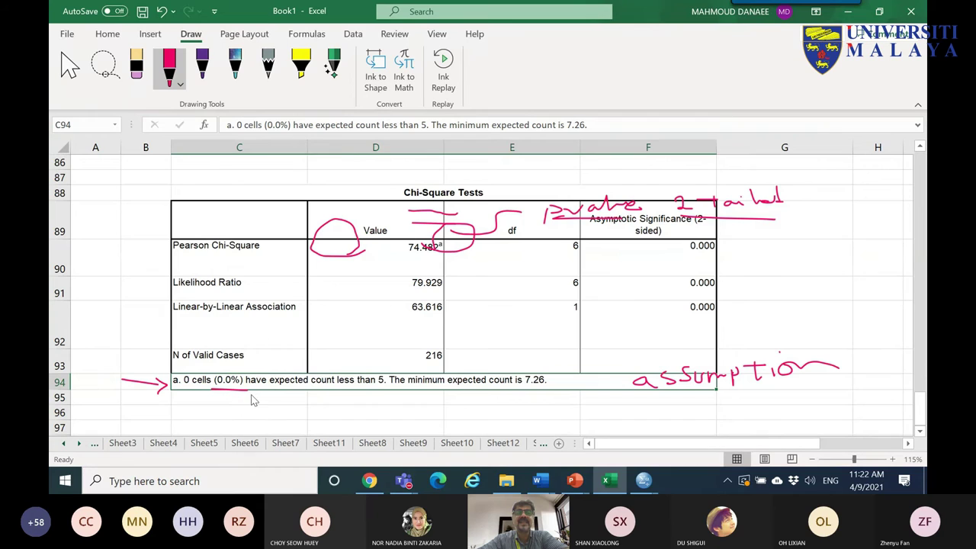
mouse_move(280, 387)
mouse_down()
mouse_move(335, 390)
mouse_move(396, 364)
mouse_move(369, 393)
mouse_up()
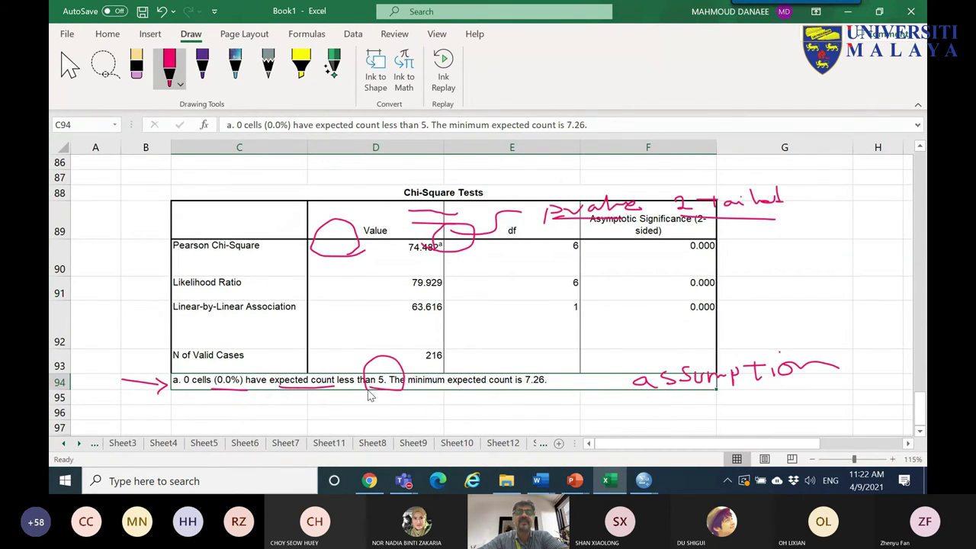
mouse_move(210, 389)
mouse_down()
mouse_move(232, 362)
mouse_move(251, 373)
mouse_move(244, 393)
mouse_move(208, 387)
mouse_up()
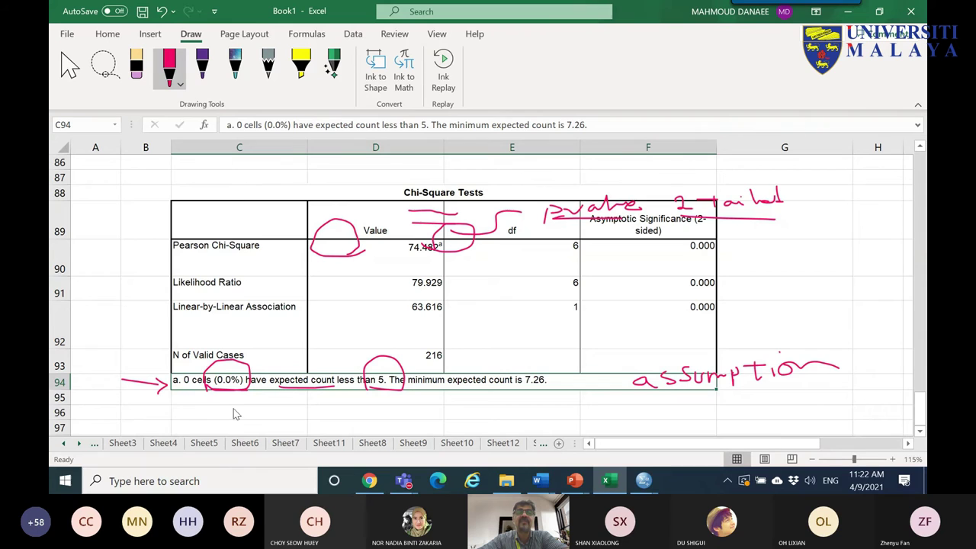
drag(738, 185, 664, 320)
mouse_move(645, 200)
mouse_down()
mouse_move(695, 272)
mouse_move(710, 316)
mouse_up()
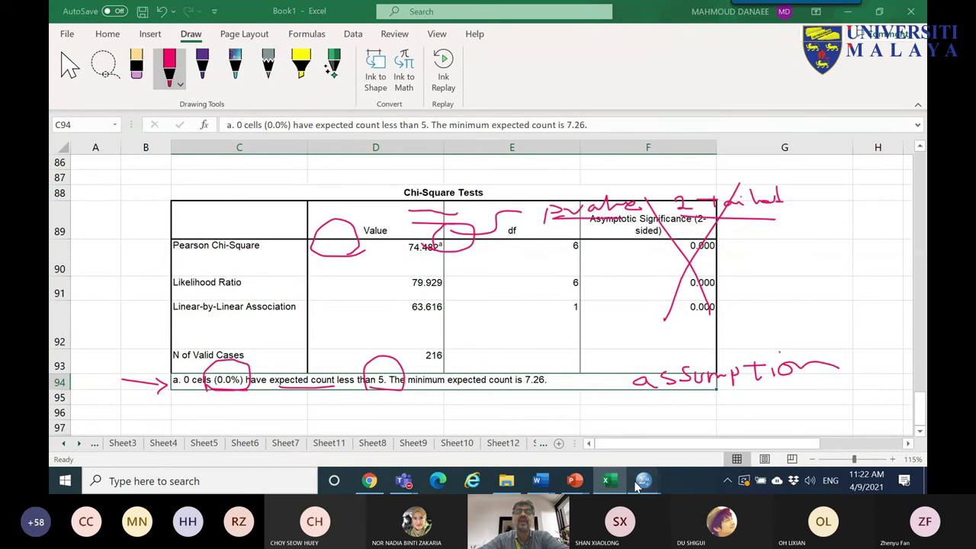
- Return to the A5 by A7 Crosstabs in SPSS and run it with the Exact method, limited to 5 minutes per test
mouse_move(643, 479)
click(666, 433)
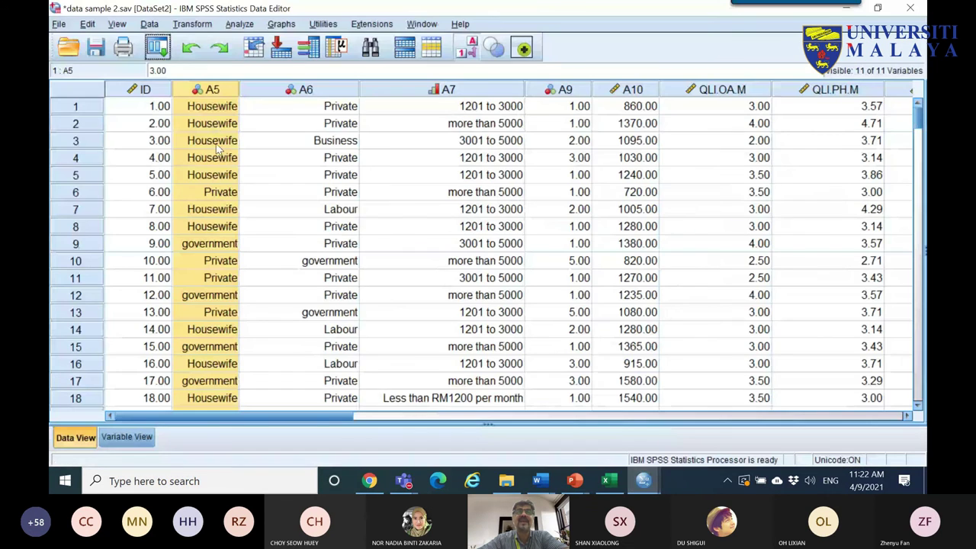
click(158, 49)
click(168, 71)
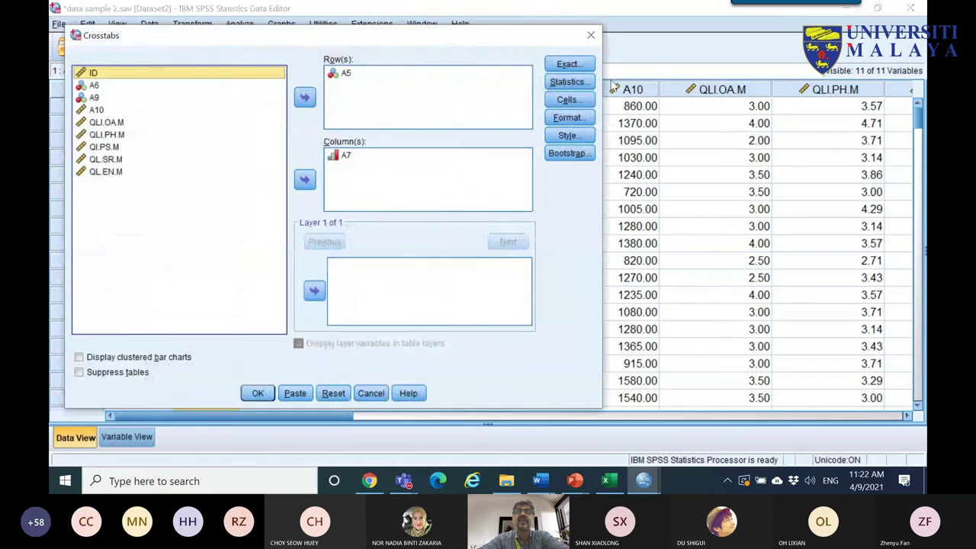
click(569, 65)
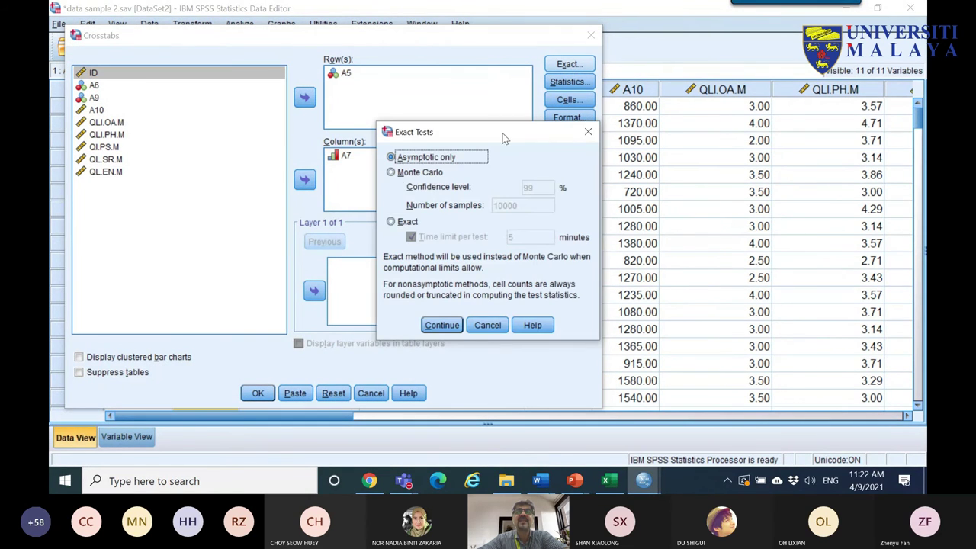
click(391, 222)
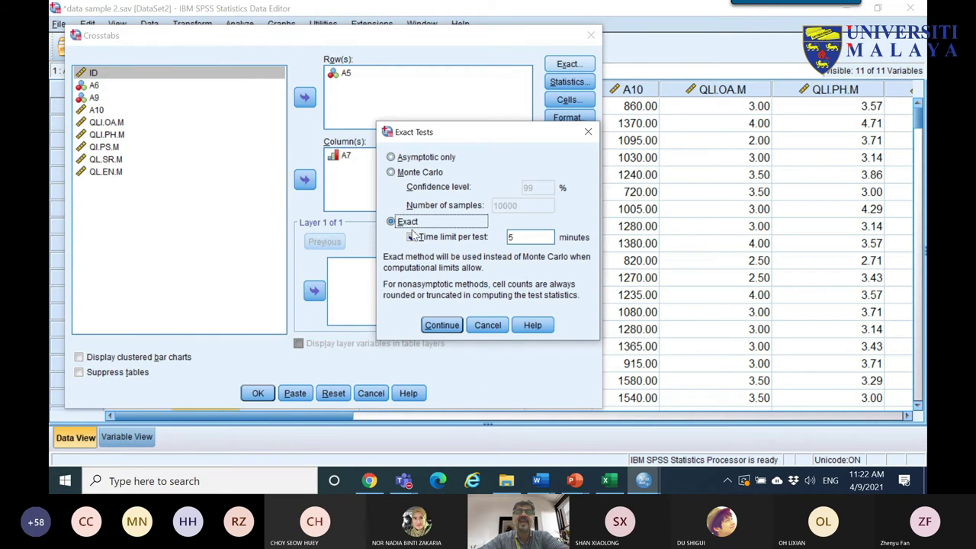
click(409, 174)
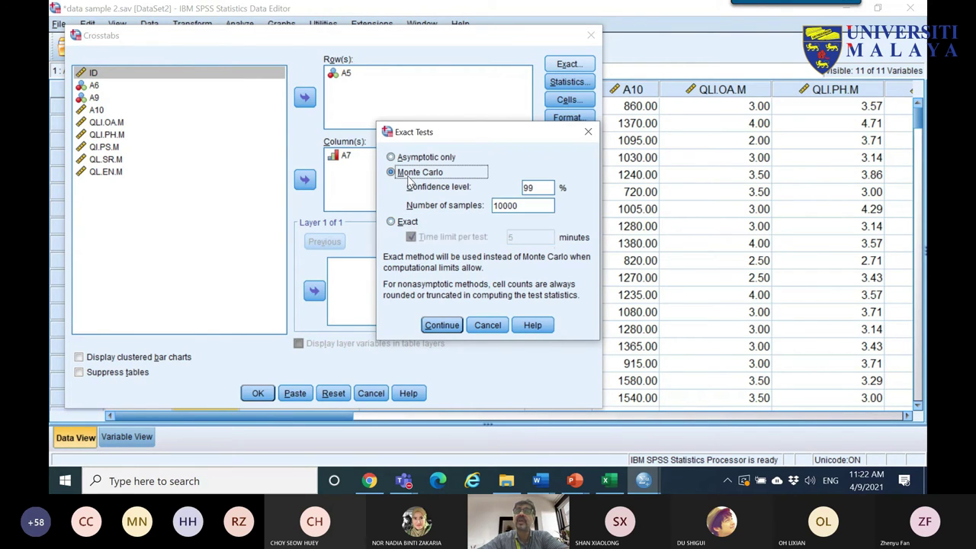
click(393, 224)
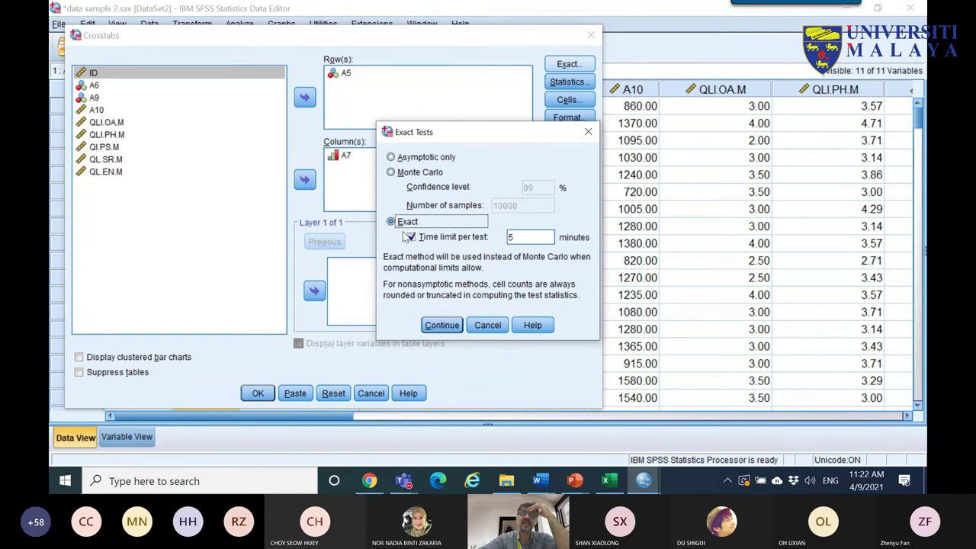
click(440, 326)
click(257, 392)
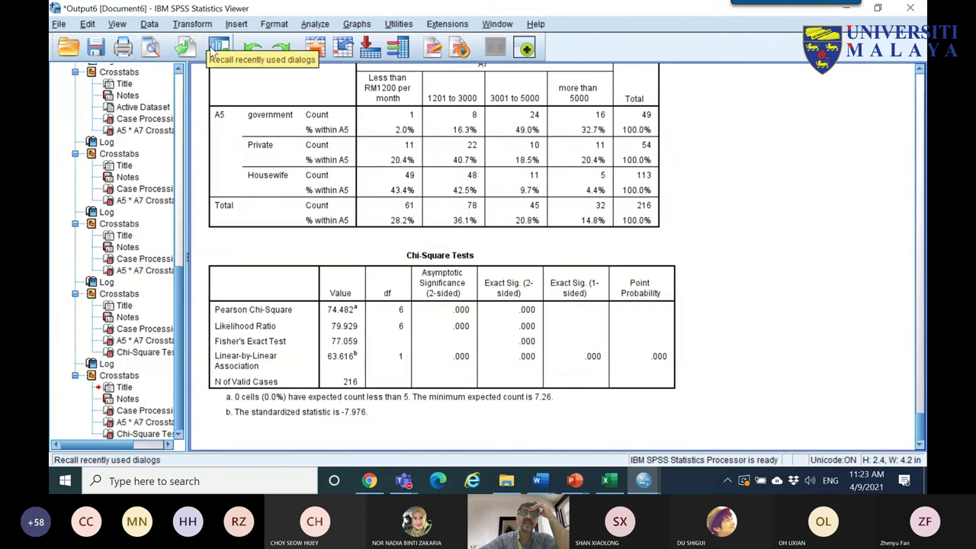
- Copy the new Chi-Square Tests table with the exact significance columns from the SPSS output
click(264, 274)
right_click(257, 257)
click(288, 287)
- Switch to Excel and paste the exact Chi-Square Tests table at cell C99, below the annotated one
click(607, 481)
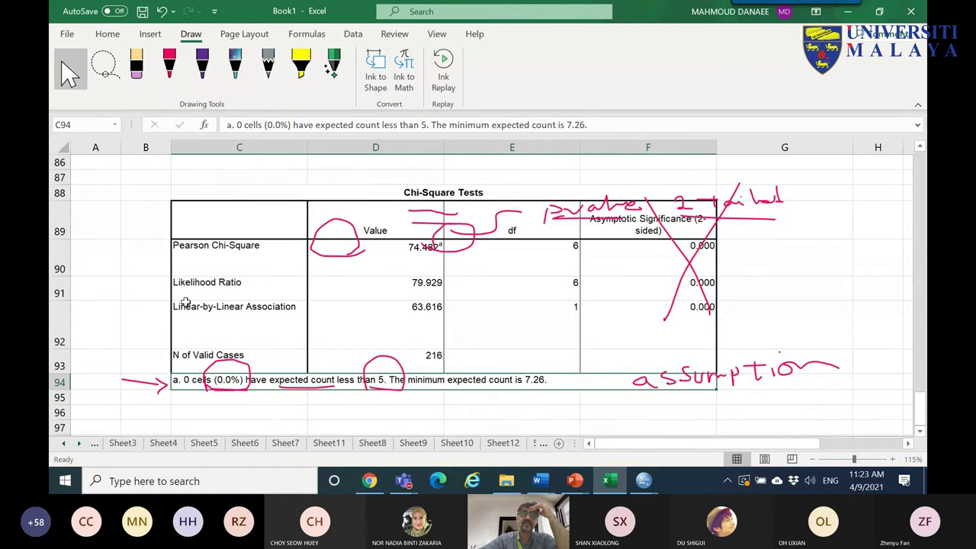
key(Escape)
scroll(200, 333, down, 4)
right_click(183, 176)
click(208, 163)
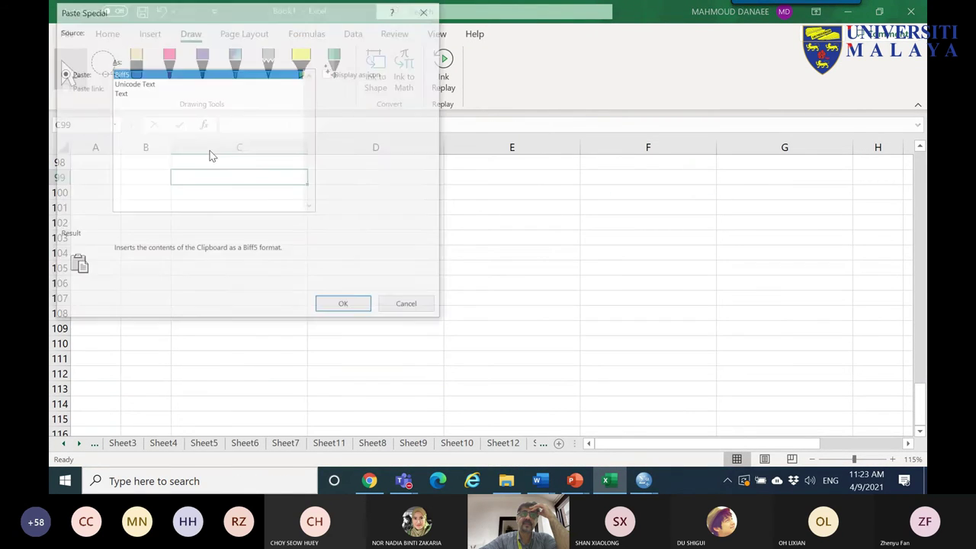
click(409, 305)
right_click(194, 176)
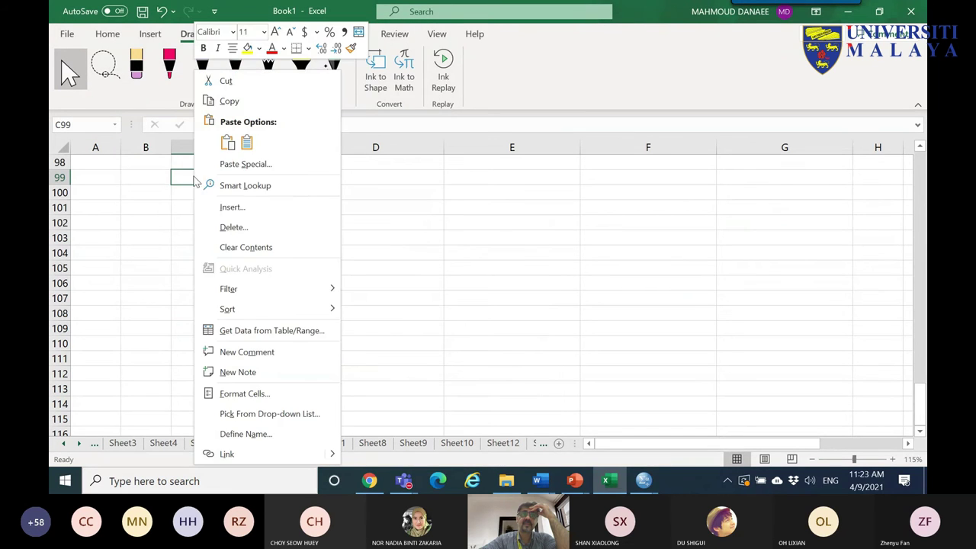
click(224, 142)
click(286, 206)
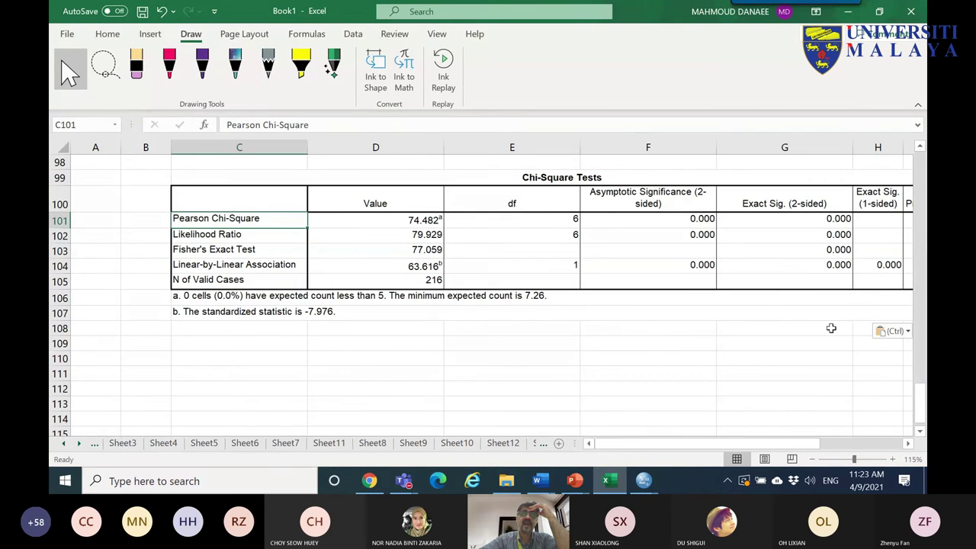
- In pink ink, link the footnote's 0.0% through ">1" to the circled Exact Sig. (2-sided) and directly to Asymptotic Significance, and circle the 1-sided value
scroll(675, 450, right, 2)
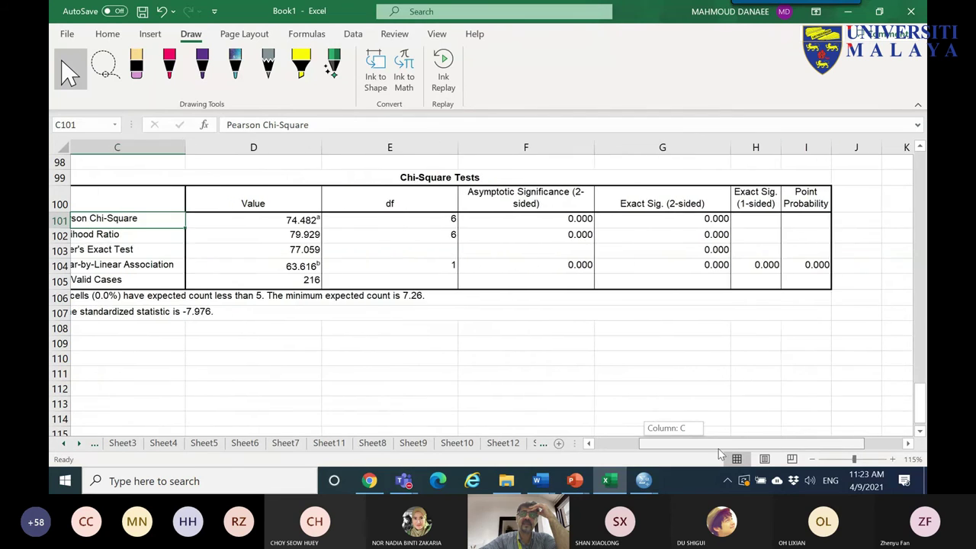
click(169, 65)
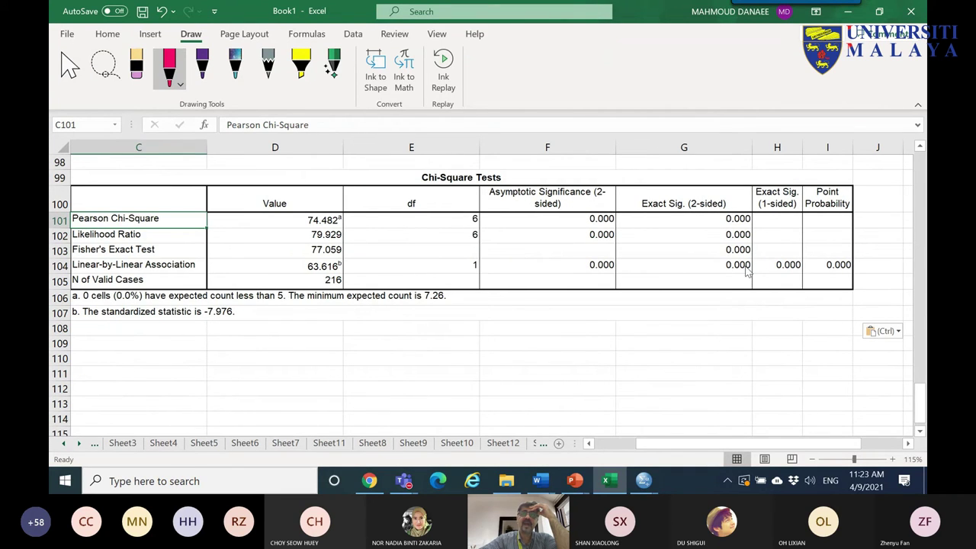
mouse_move(632, 195)
mouse_down()
mouse_move(745, 191)
mouse_move(761, 211)
mouse_move(744, 228)
mouse_move(707, 227)
mouse_move(633, 212)
mouse_up()
mouse_move(145, 299)
mouse_down()
mouse_move(106, 306)
mouse_move(132, 304)
mouse_move(216, 351)
mouse_move(250, 356)
mouse_move(236, 368)
mouse_move(259, 366)
mouse_move(273, 380)
mouse_up()
mouse_move(278, 363)
mouse_down()
mouse_move(287, 373)
mouse_move(546, 274)
mouse_move(661, 177)
mouse_move(650, 175)
mouse_up()
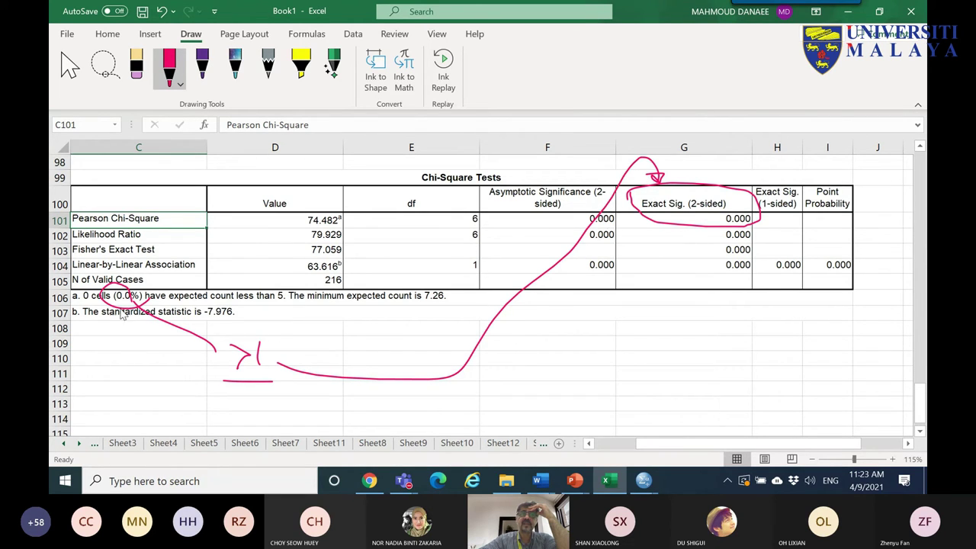
mouse_move(116, 301)
mouse_down()
mouse_move(391, 209)
mouse_move(440, 221)
mouse_move(521, 200)
mouse_up()
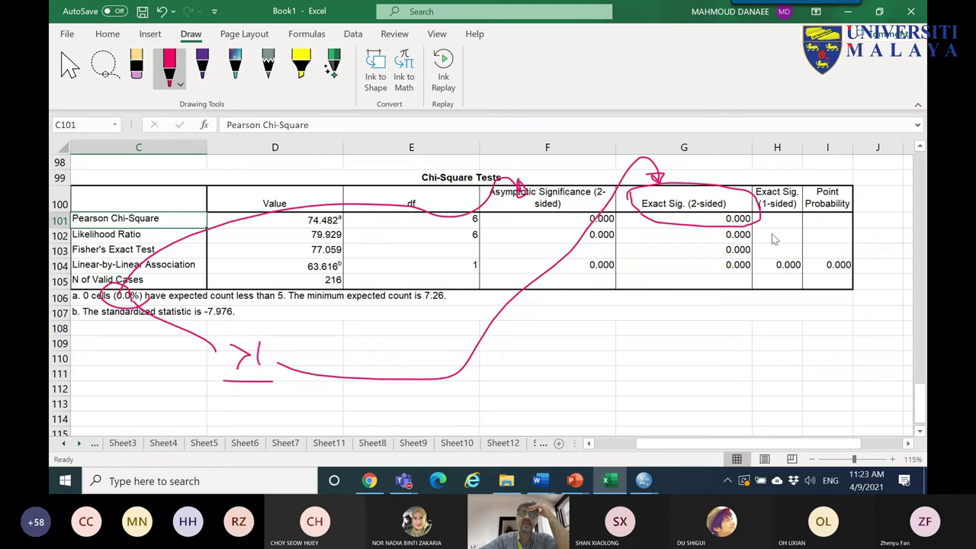
mouse_move(802, 258)
mouse_down()
mouse_move(779, 274)
mouse_move(803, 255)
mouse_up()
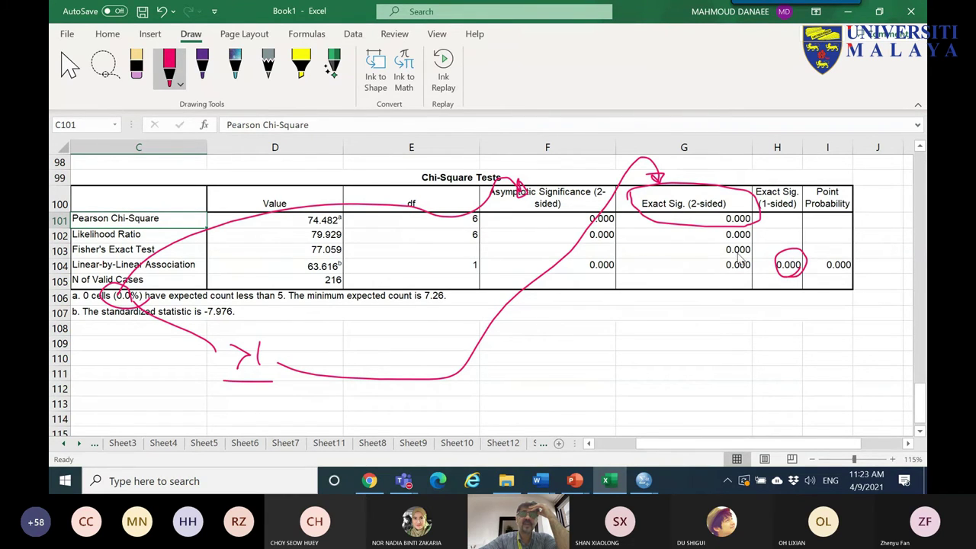
- Mark the Exact Sig. (2-sided) column with a pink down arrow and a dividing line beside it, and hide footnote row 106
mouse_move(672, 219)
mouse_down()
mouse_move(674, 260)
mouse_move(686, 260)
mouse_up()
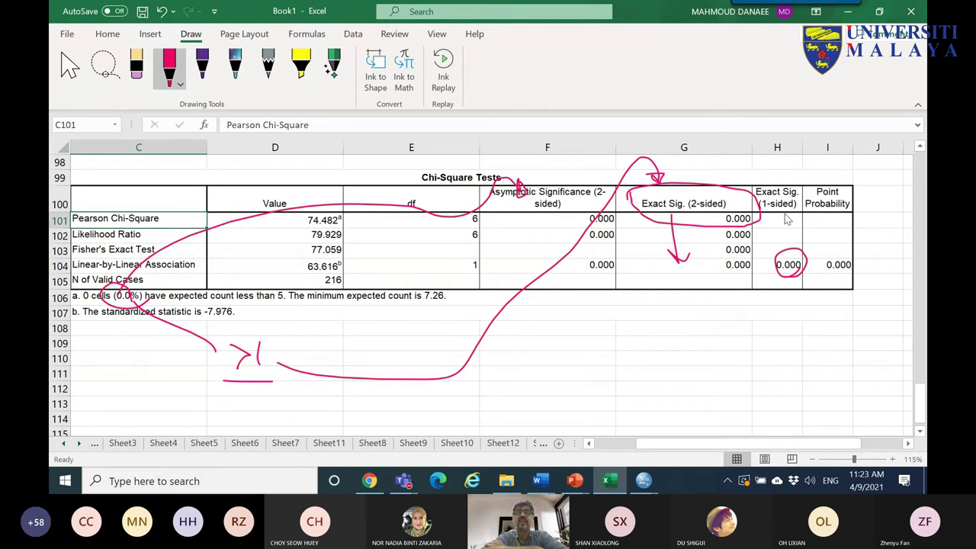
mouse_move(620, 160)
mouse_down()
mouse_move(616, 290)
mouse_move(512, 300)
mouse_up()
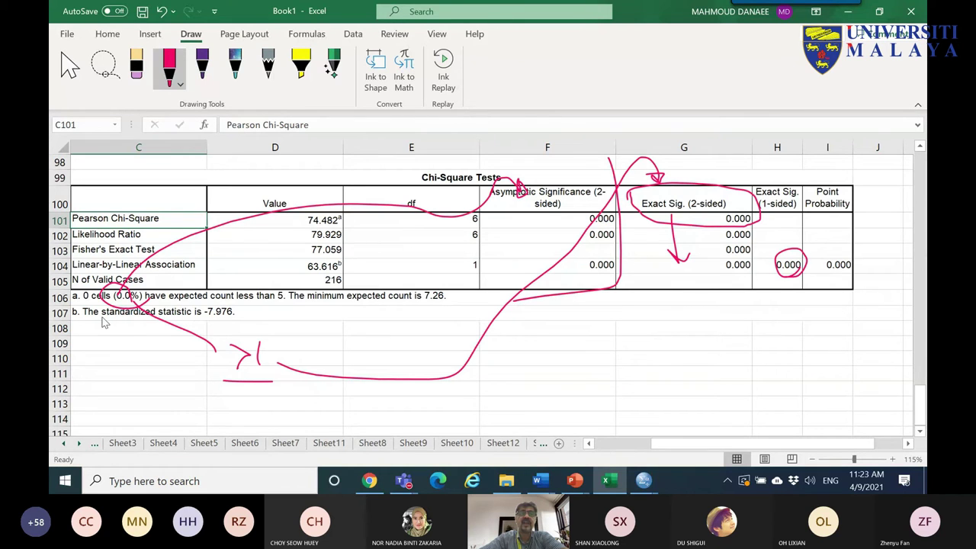
drag(61, 304, 61, 288)
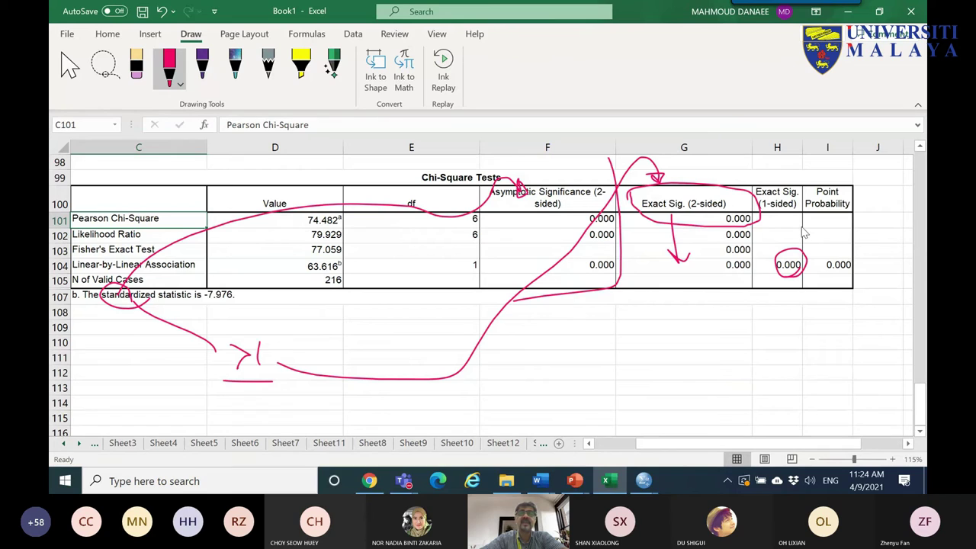
- Circle the Asymptotic Significance heading in pink ink, undoing the extra stroke around its Pearson Chi-Square value
mouse_move(505, 217)
mouse_down()
mouse_move(555, 224)
mouse_move(569, 160)
mouse_move(499, 161)
mouse_move(532, 221)
mouse_up()
mouse_move(614, 235)
mouse_down()
mouse_move(584, 212)
mouse_move(640, 219)
mouse_move(615, 227)
mouse_up()
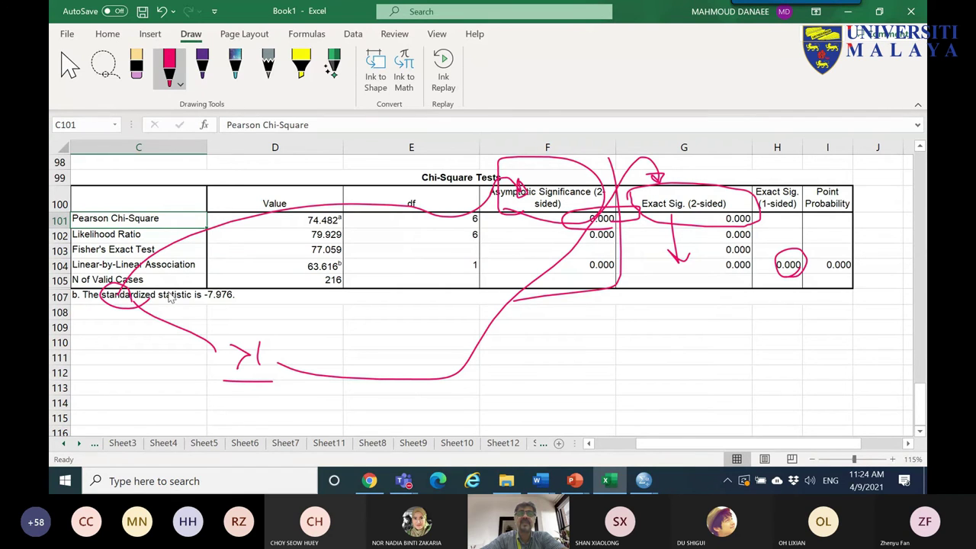
click(623, 451)
key(ctrl+z)
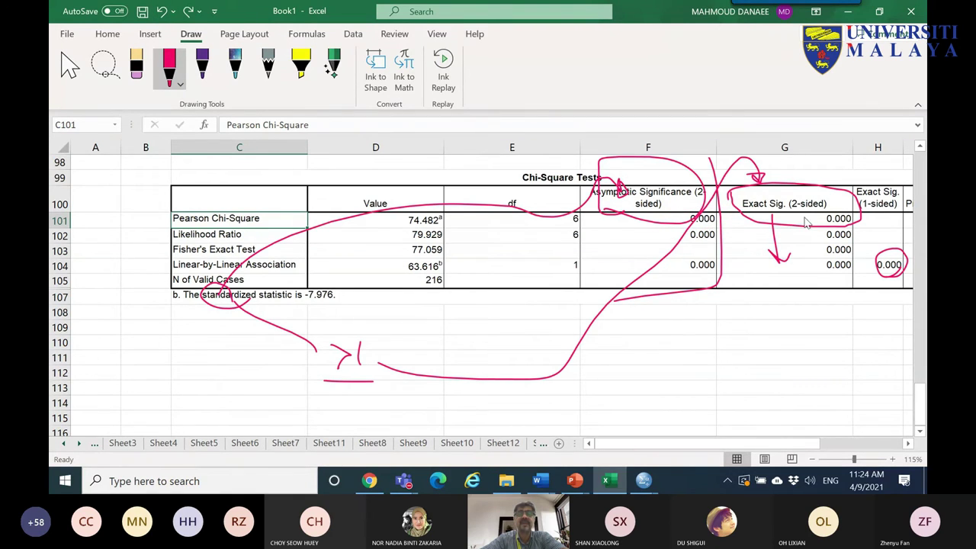
- Switch to the SPSS data window, reopen Crosstabs for A5 by A7 and set the test method to Asymptotic only
mouse_move(643, 481)
click(693, 456)
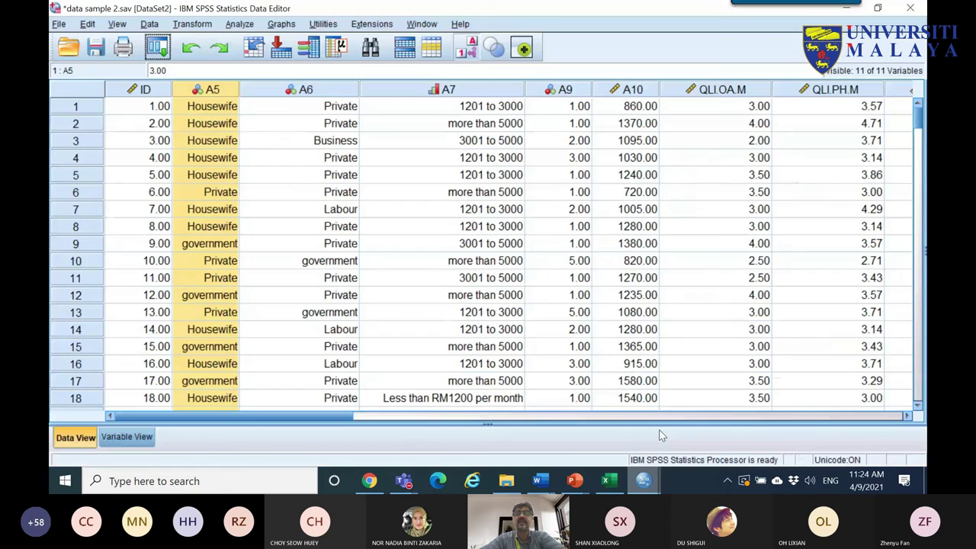
click(157, 47)
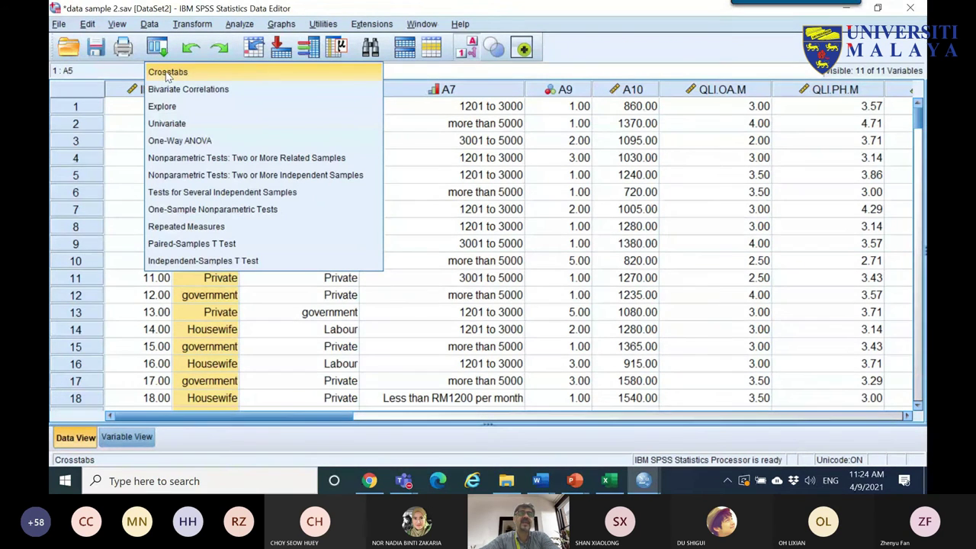
click(166, 72)
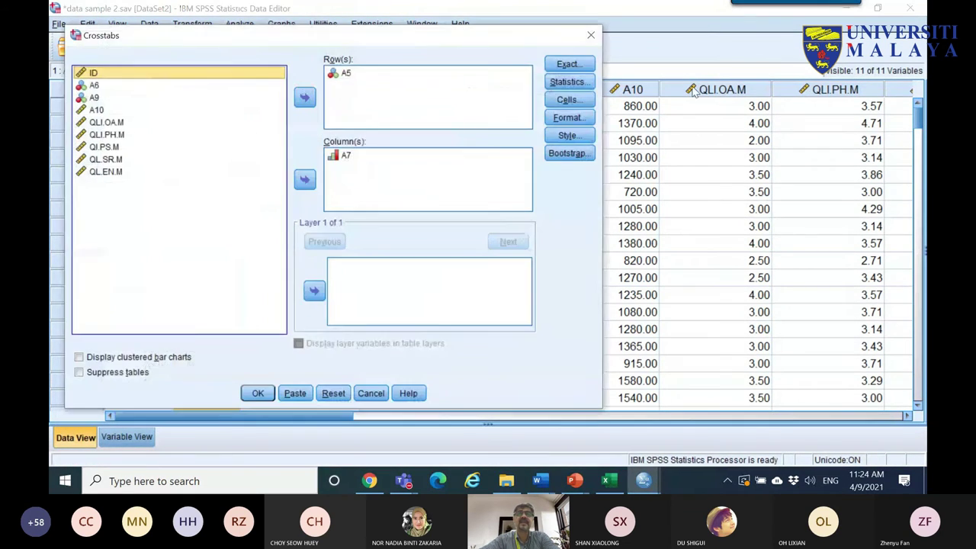
click(568, 64)
click(391, 157)
click(441, 325)
- Add A6 and A9 to the Crosstabs rows alongside A5 and run the analysis against column A7
shift+click(99, 99)
click(97, 98)
shift+click(100, 77)
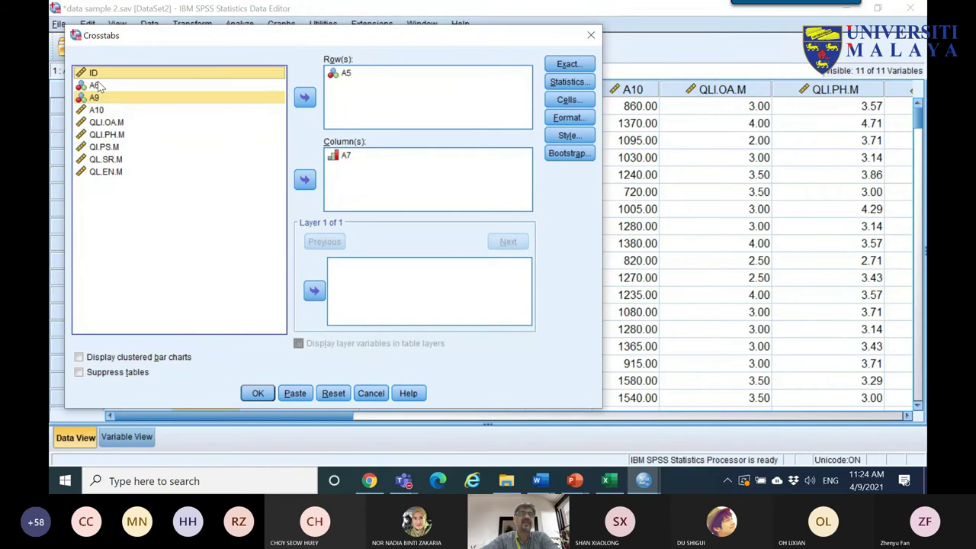
click(150, 74)
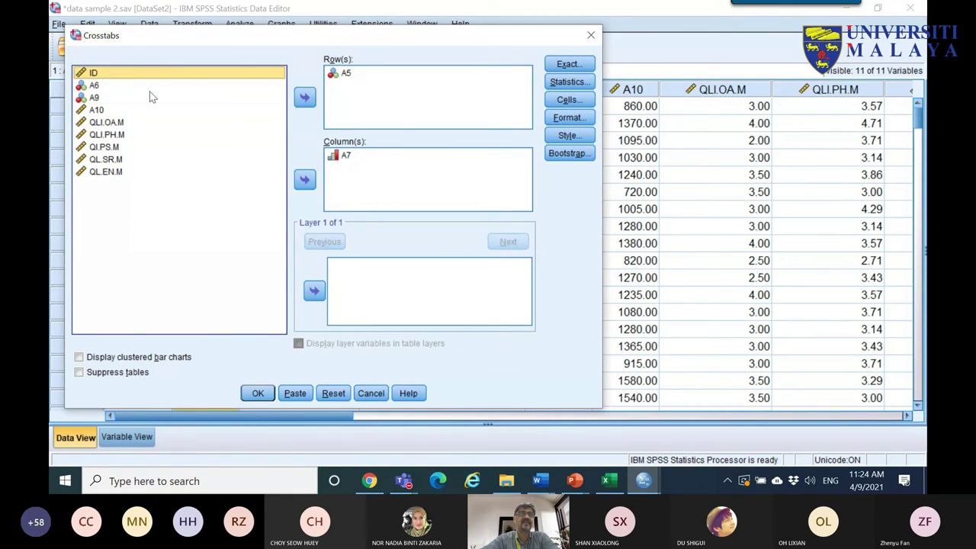
click(144, 98)
click(144, 87)
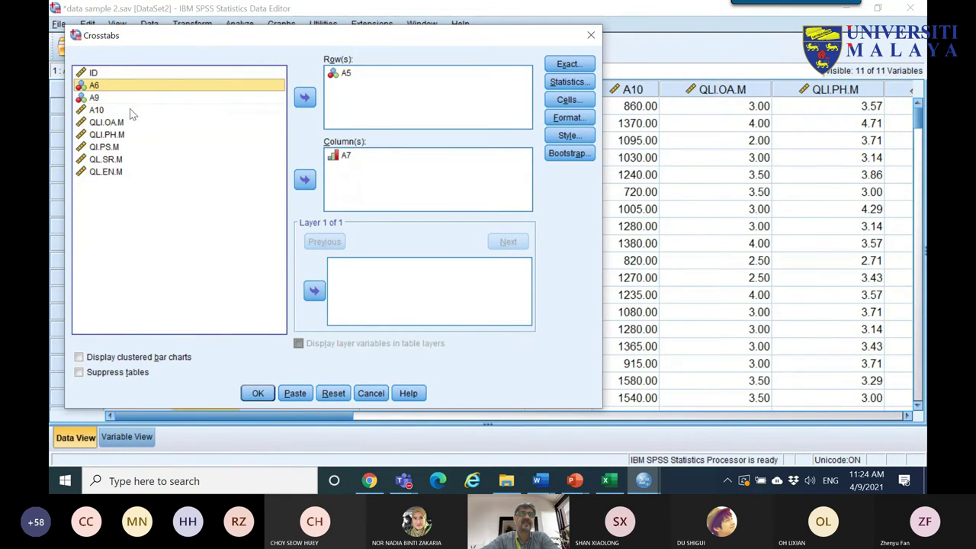
click(130, 110)
click(136, 97)
ctrl+click(170, 86)
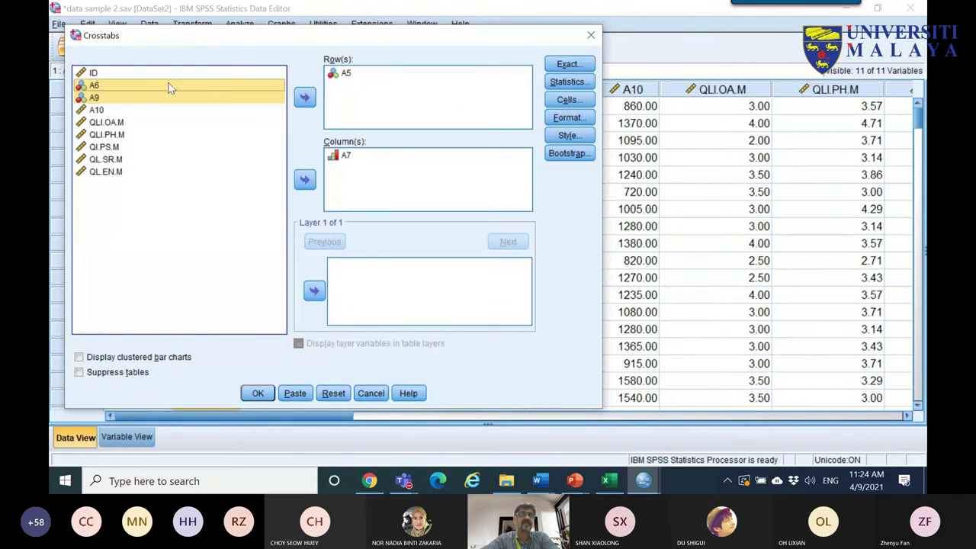
click(304, 96)
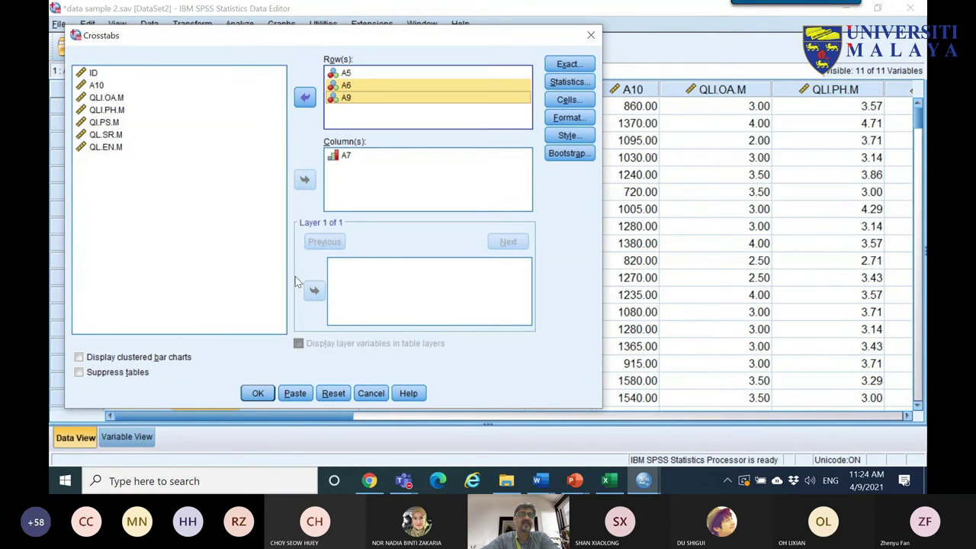
click(257, 392)
- Review the new crosstab output and copy the Chi-Square Tests table for A6 by A7
scroll(396, 321, down, 10)
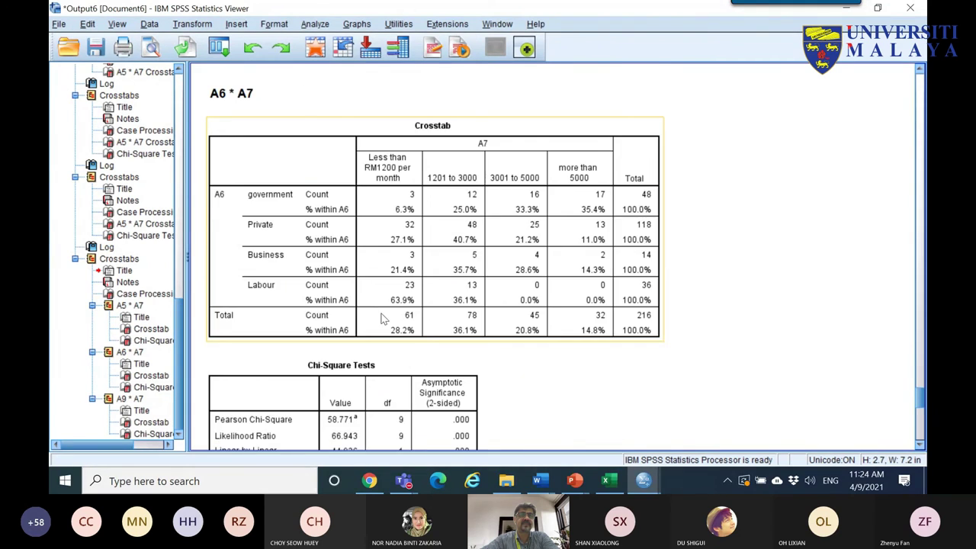
scroll(369, 304, up, 5)
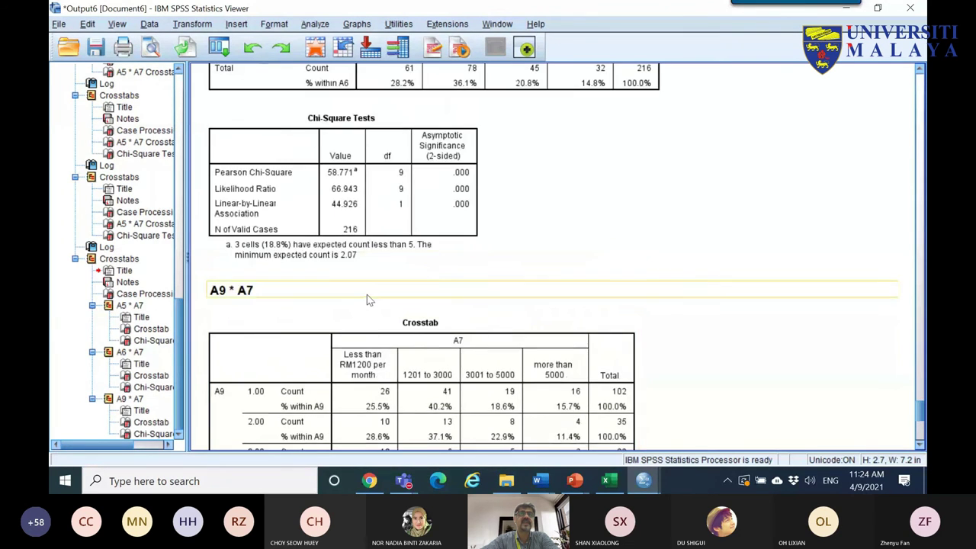
scroll(404, 122, up, 3)
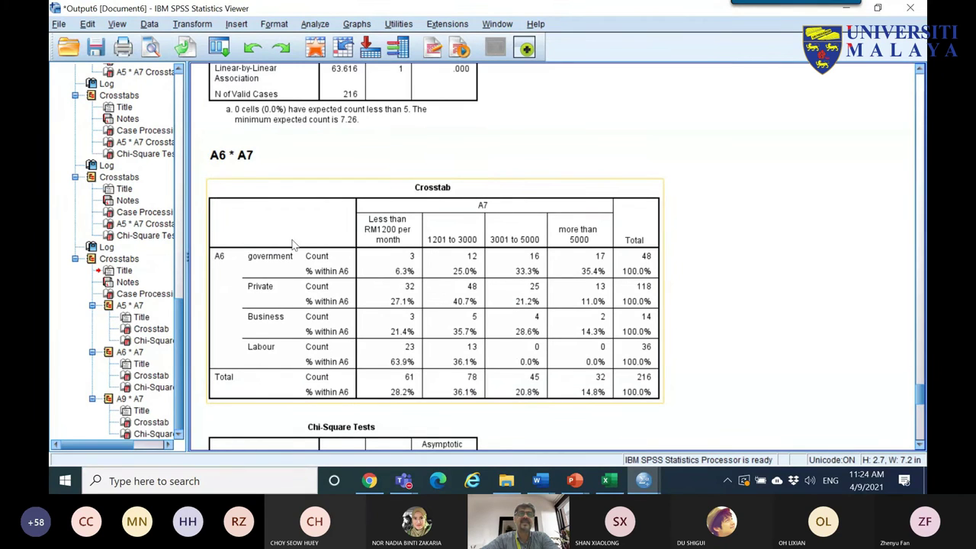
scroll(351, 239, down, 5)
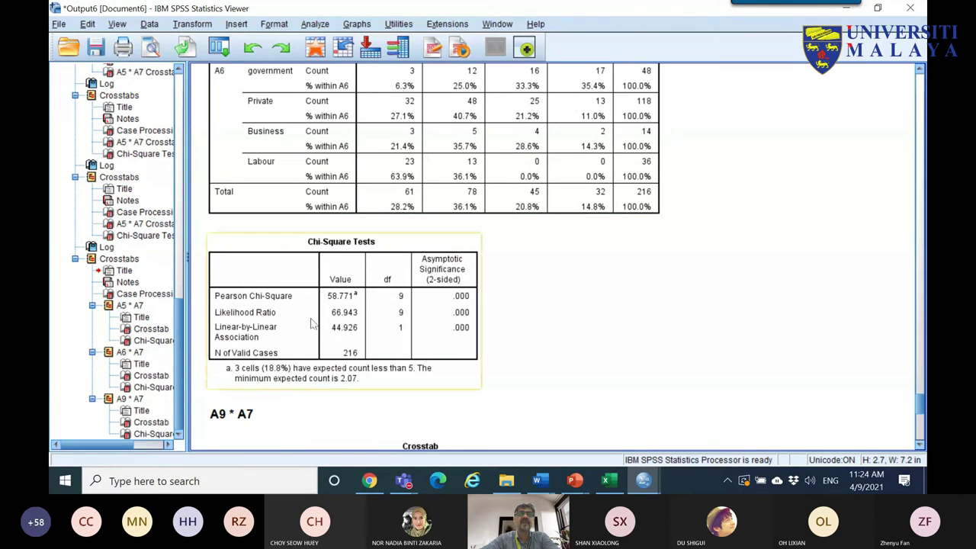
click(237, 369)
right_click(226, 372)
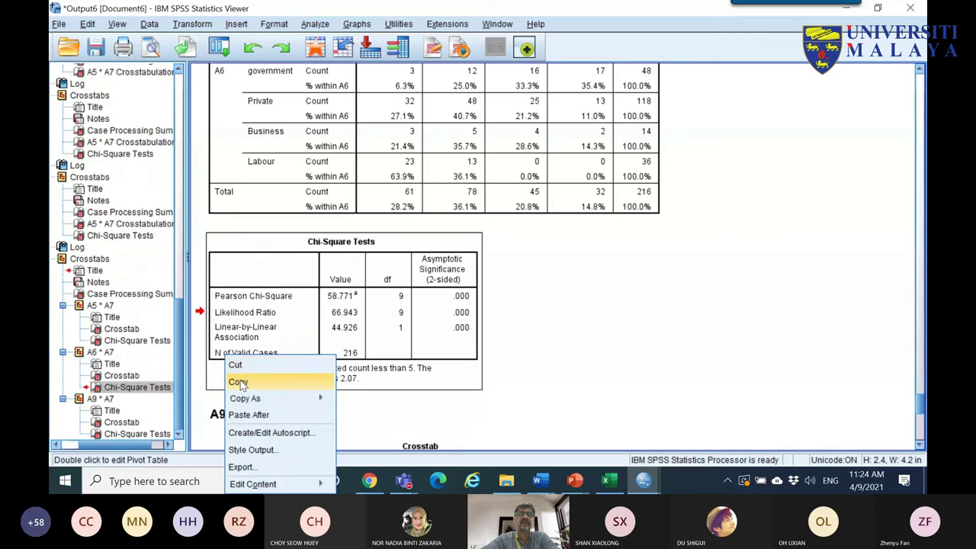
click(252, 382)
- Switch to Excel and paste the A6 by A7 Chi-Square Tests table at cell C113 with its source formatting
click(608, 480)
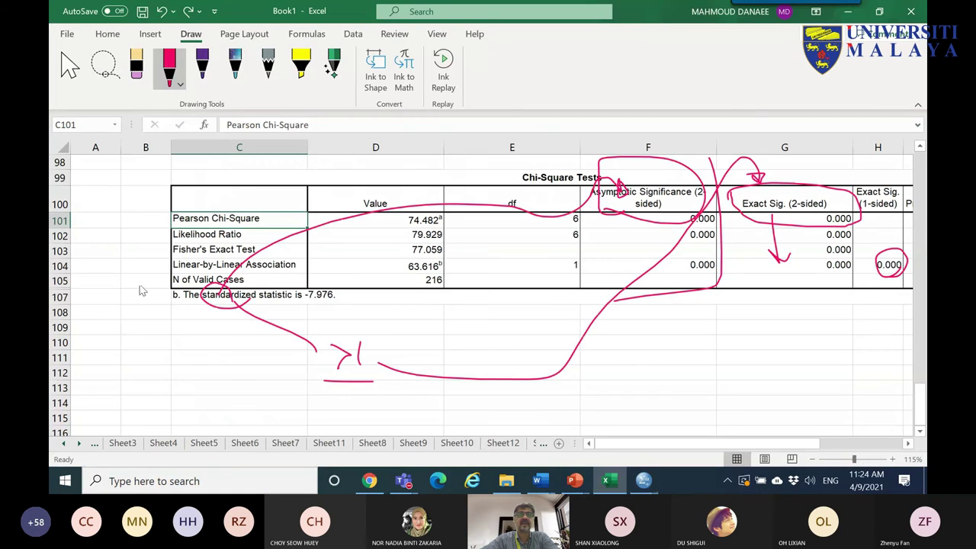
click(71, 69)
right_click(190, 386)
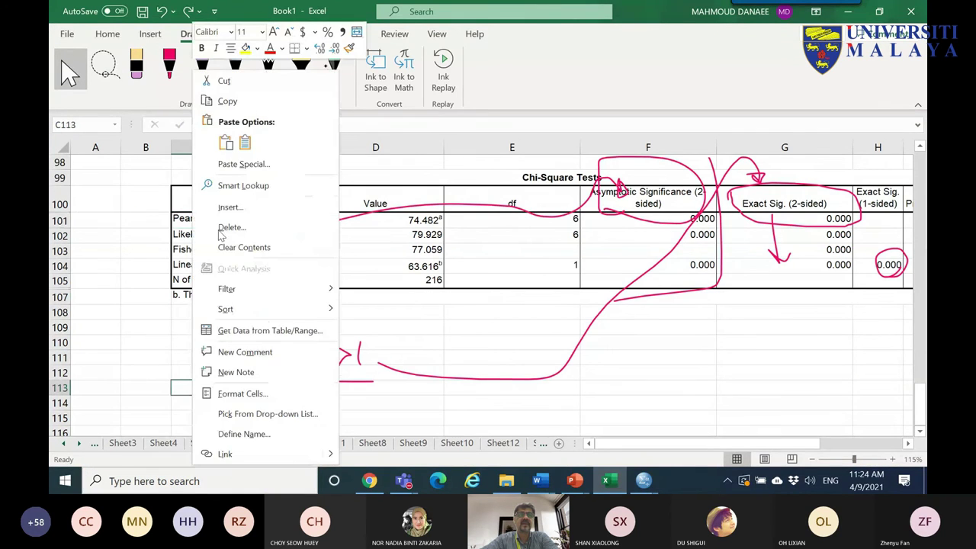
click(244, 141)
scroll(429, 359, down, 3)
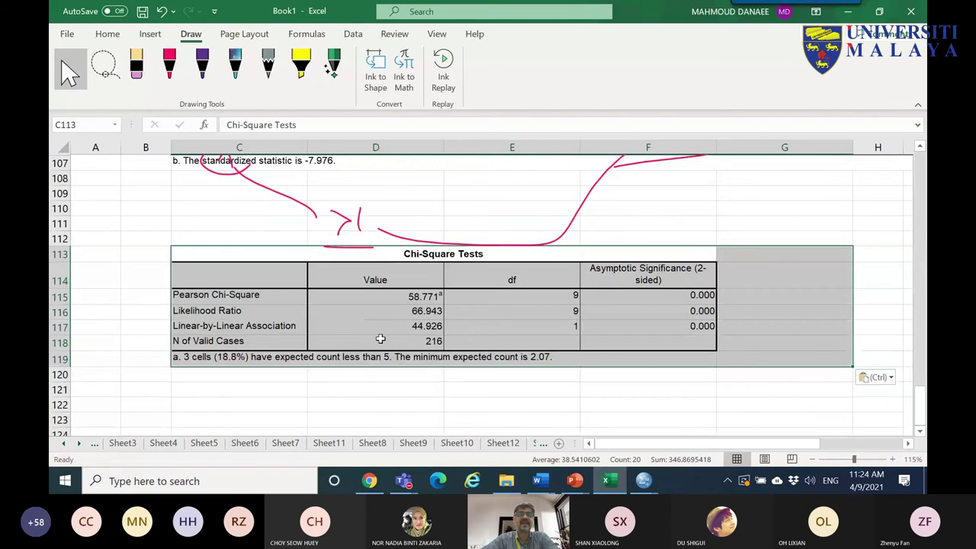
- In pink ink, circle the footnote's 3 cells (18.8%), underline the expected-count wording, and cross out the Asymptotic Significance column
click(238, 359)
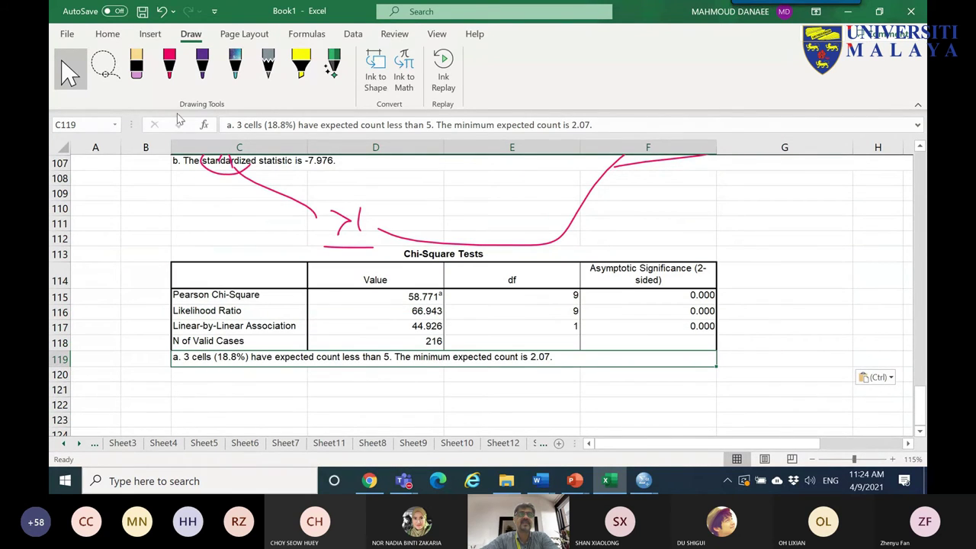
click(169, 68)
mouse_move(145, 372)
mouse_down()
mouse_move(221, 379)
mouse_move(265, 358)
mouse_move(151, 322)
mouse_move(157, 395)
mouse_up()
drag(256, 373, 352, 376)
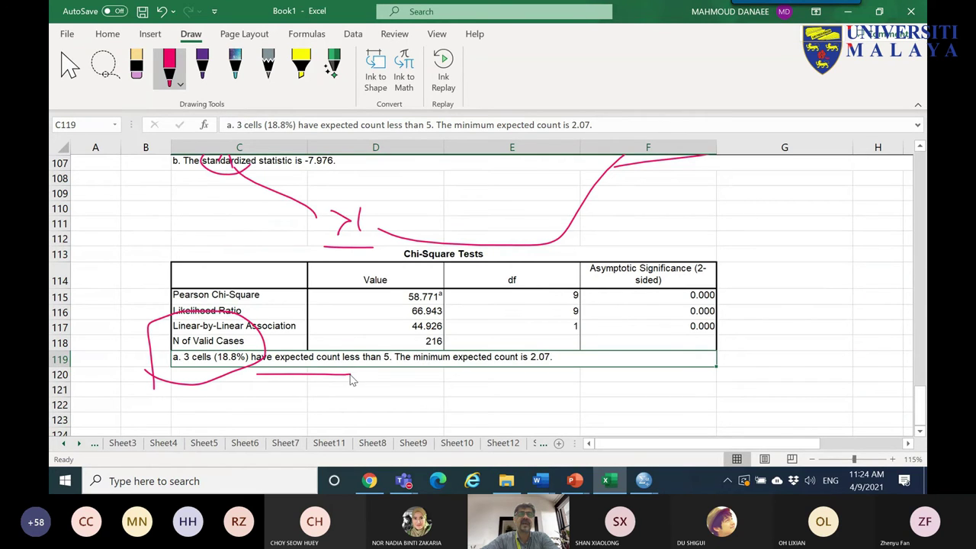
drag(706, 236, 684, 355)
drag(656, 259, 711, 363)
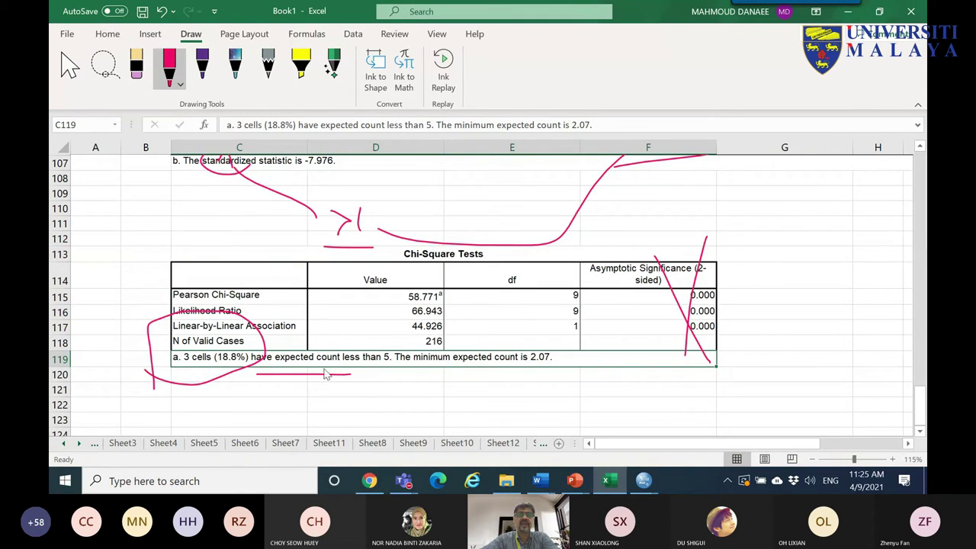
- Return to the A6 by A7 output in SPSS, reopen Crosstabs and remove A5 and A9 from the rows
click(655, 485)
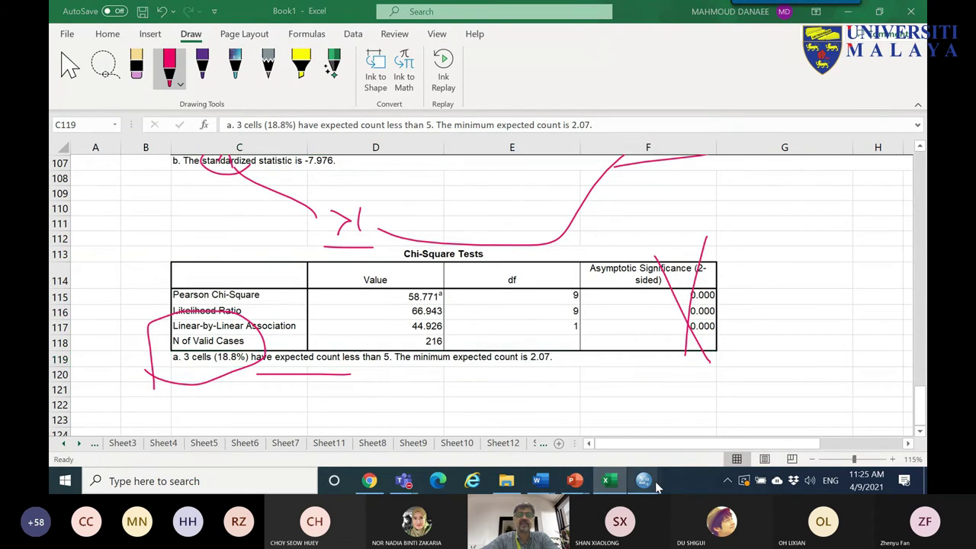
click(730, 421)
scroll(273, 245, up, 5)
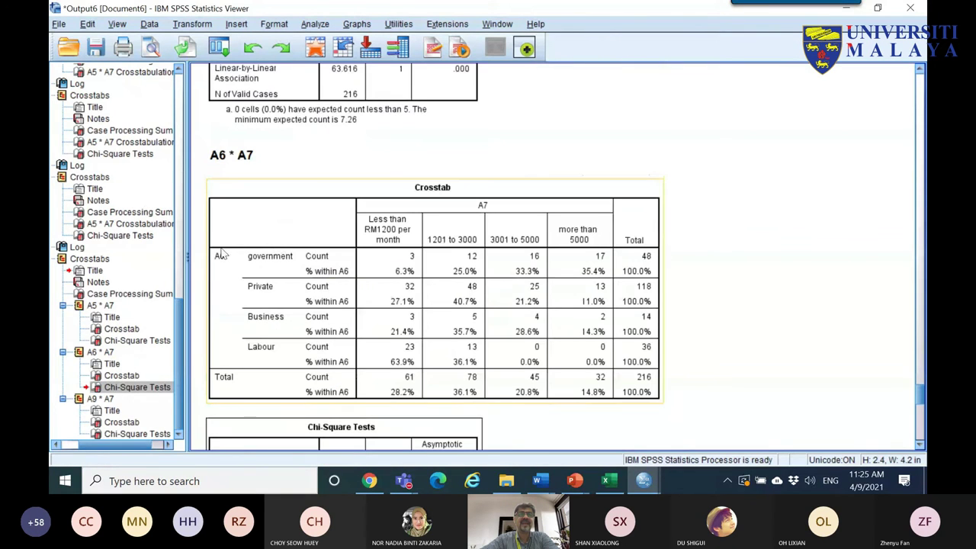
click(210, 264)
double_click(471, 208)
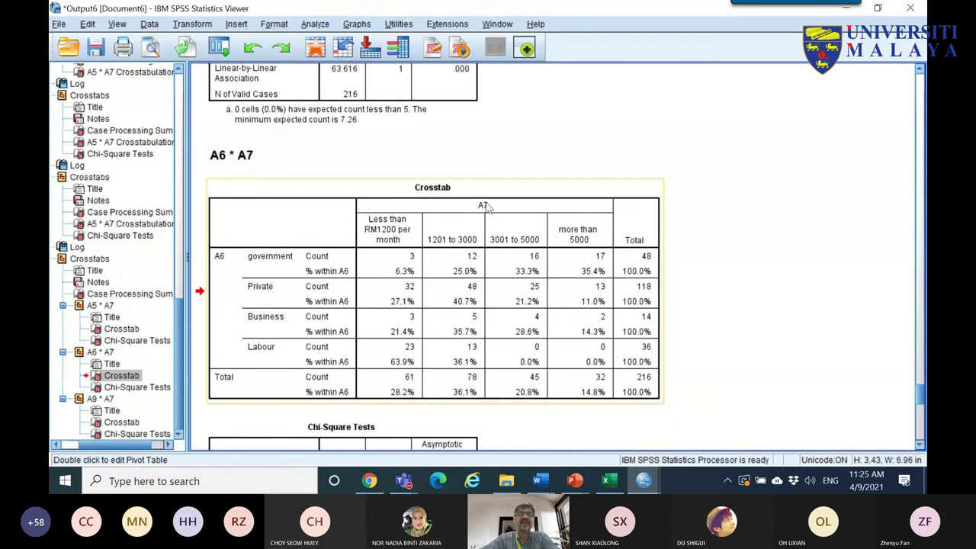
click(219, 48)
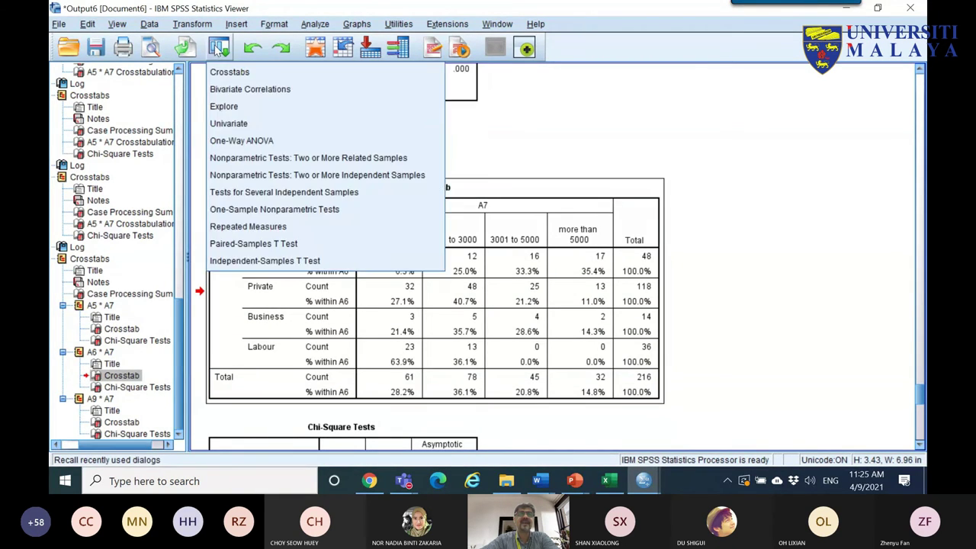
click(227, 73)
double_click(342, 74)
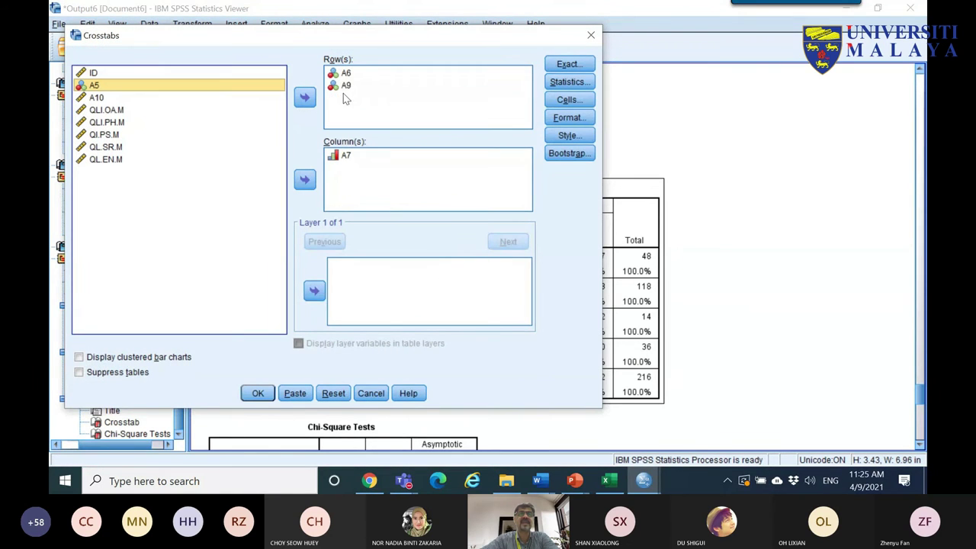
double_click(341, 86)
- Run the A6 by A7 Crosstabs with the Exact method, limited to 5 minutes per test
click(568, 65)
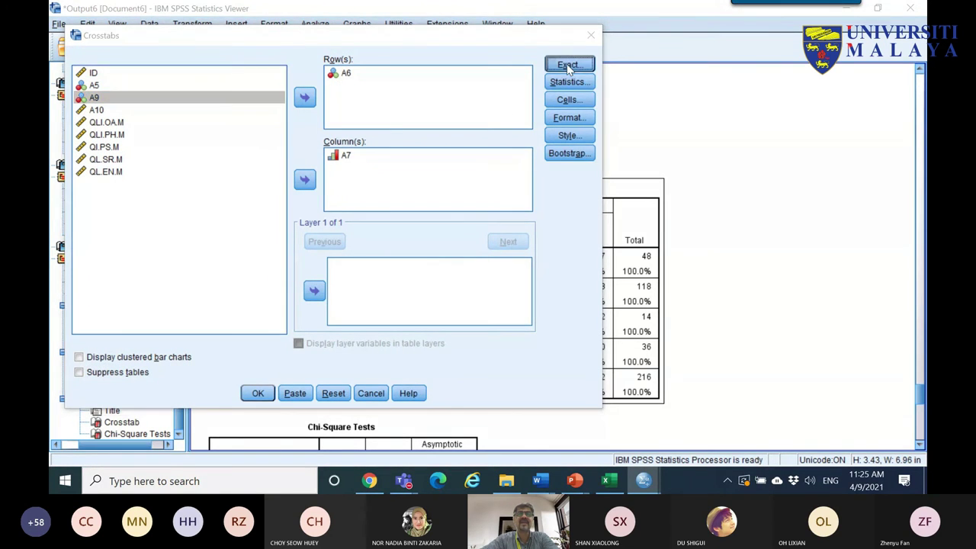
click(473, 222)
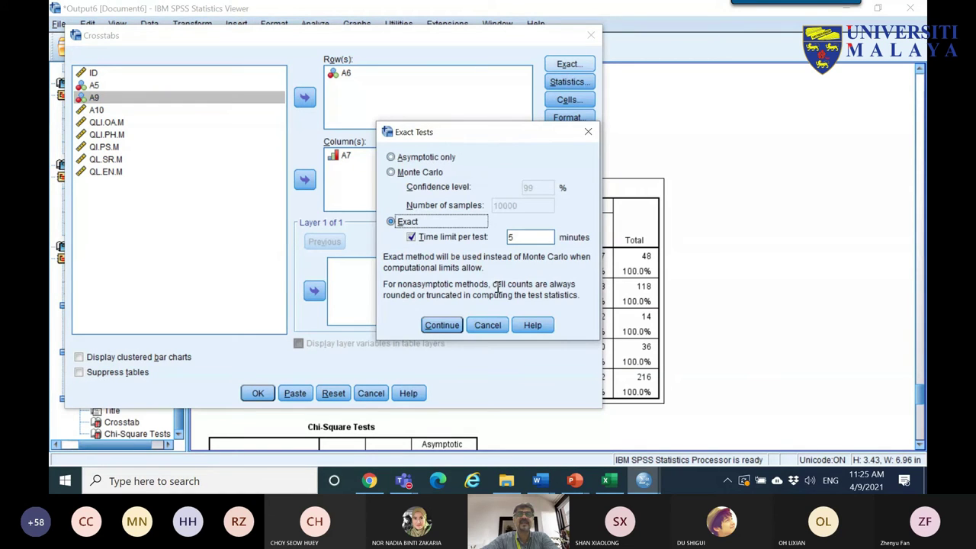
double_click(507, 237)
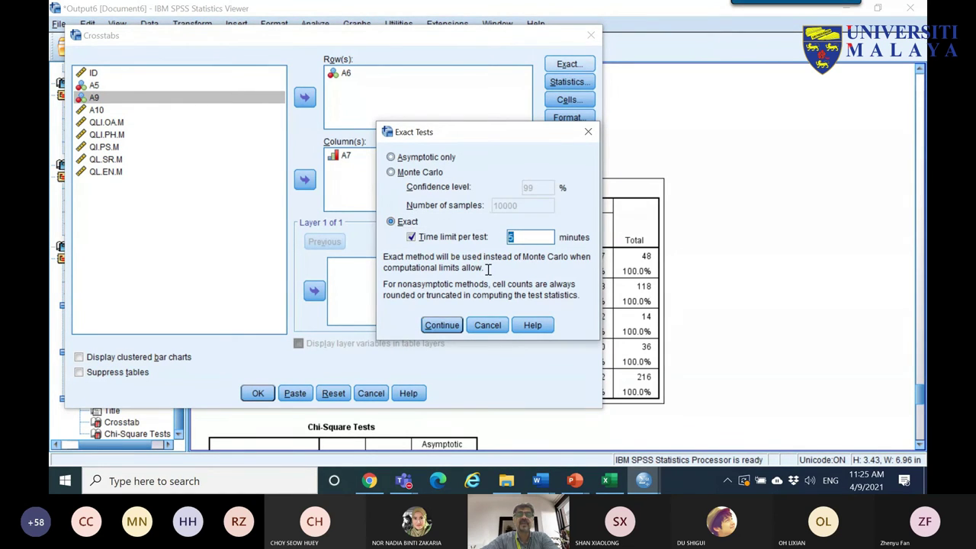
click(441, 325)
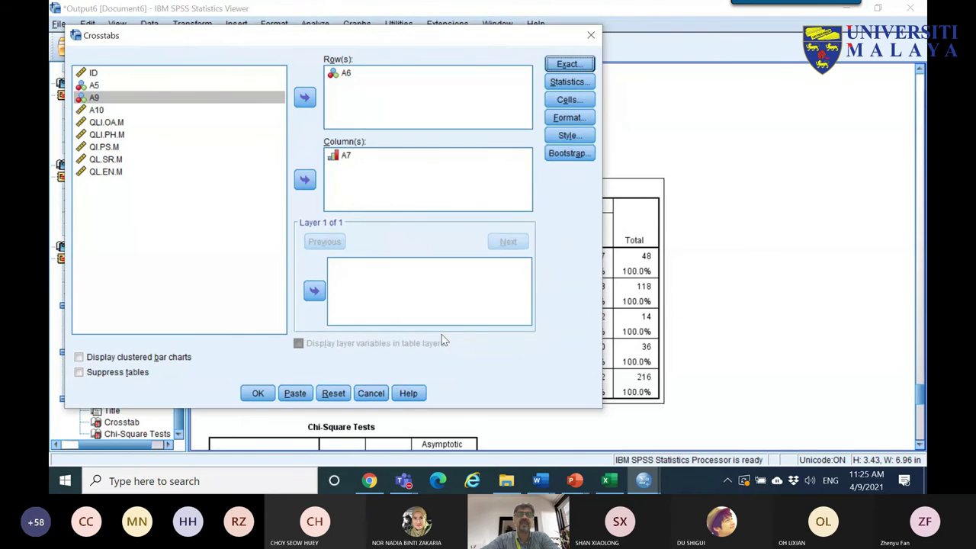
click(258, 394)
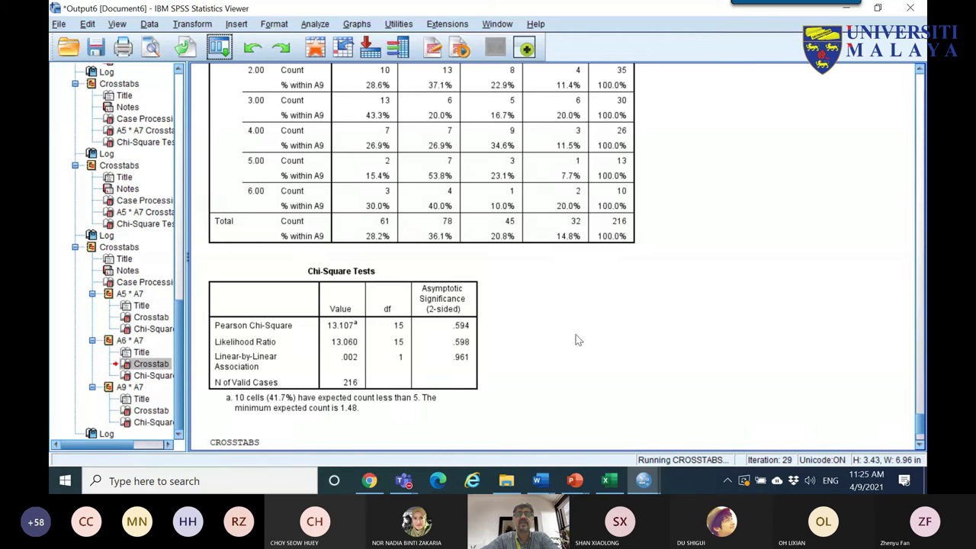
click(299, 177)
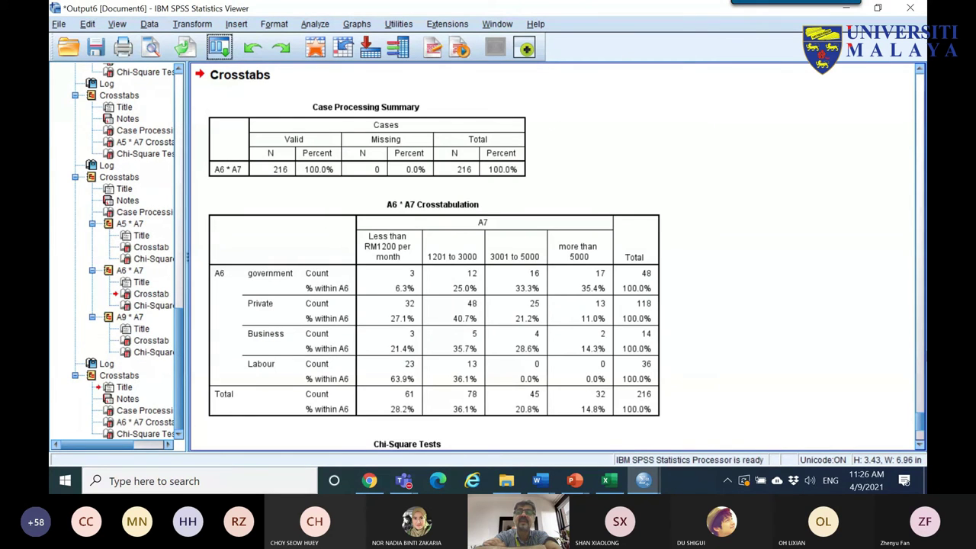
- Check the exact Chi-Square Tests results and rerun the A6 by A7 Crosstabs with the Monte Carlo method
scroll(919, 369, down, 5)
click(538, 334)
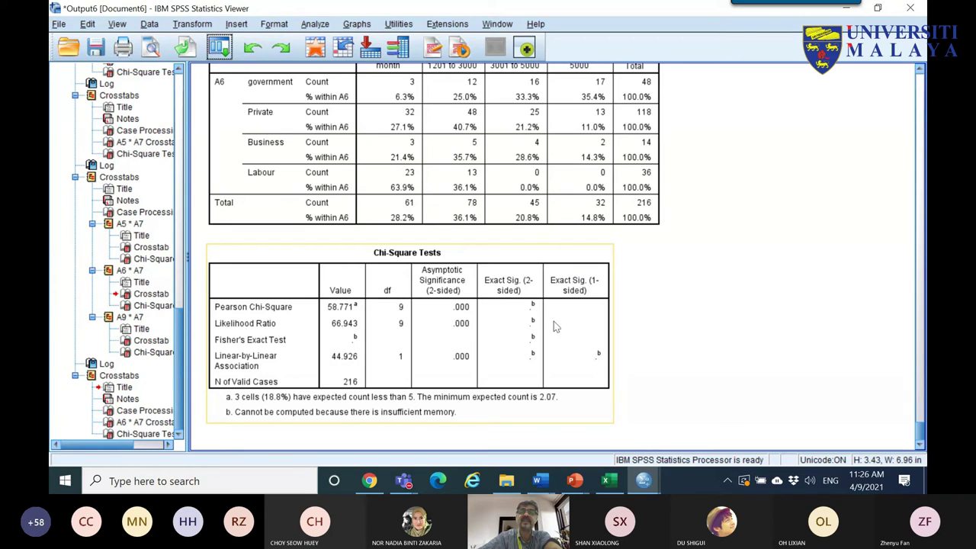
click(335, 90)
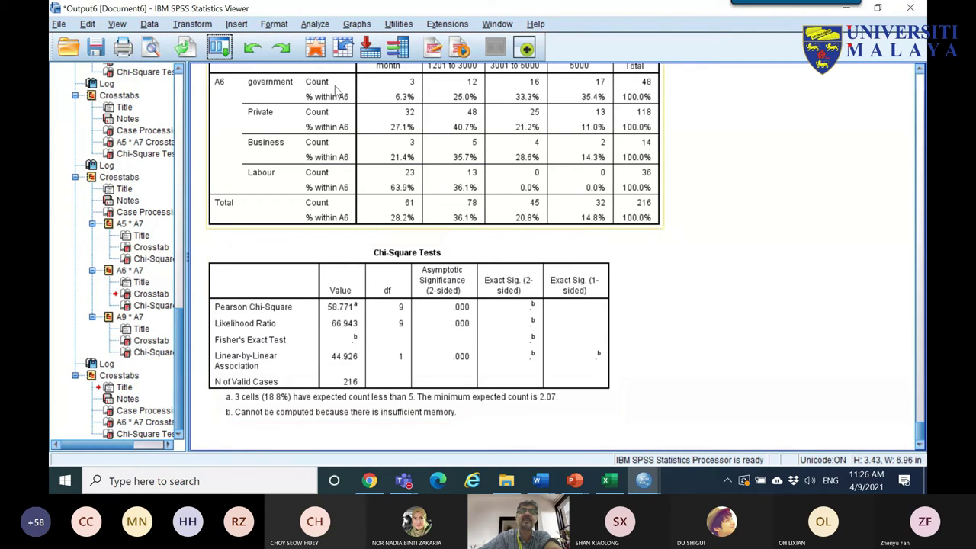
click(217, 49)
click(229, 71)
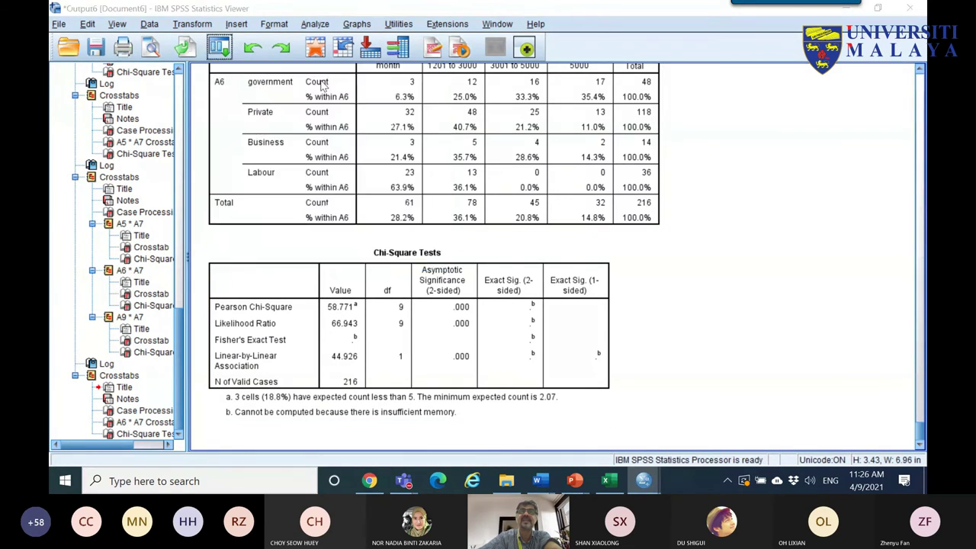
click(568, 64)
click(391, 171)
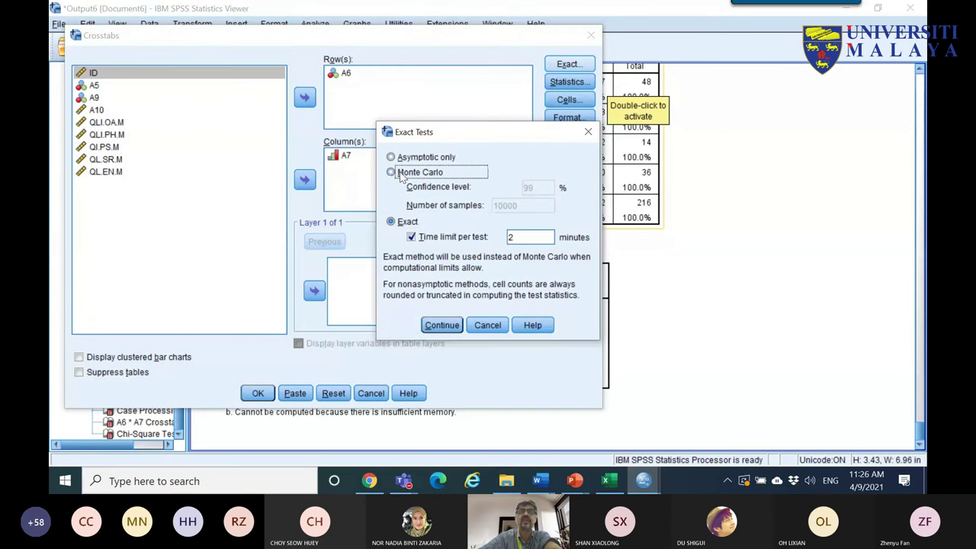
click(447, 325)
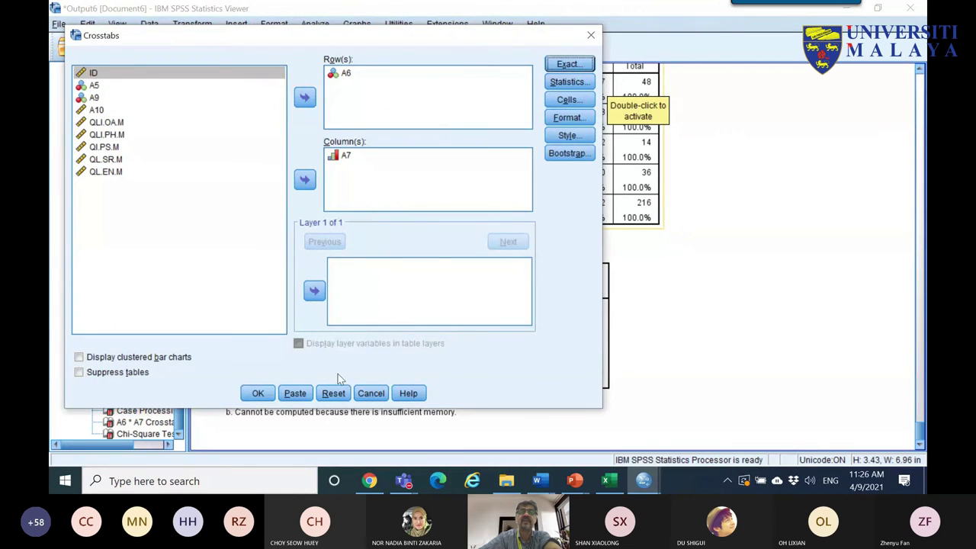
click(258, 393)
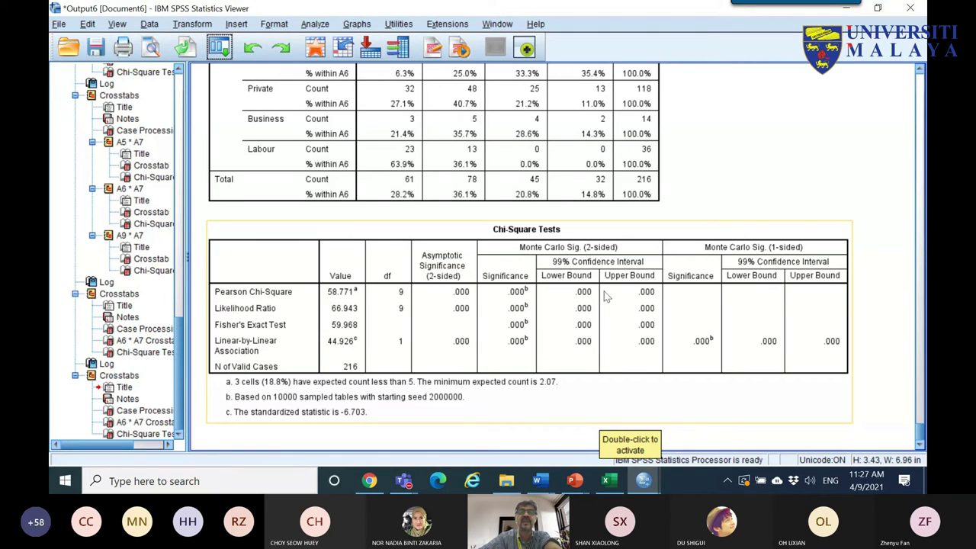
- Copy the A6 * A7 Crosstabulation table, switch to Excel and activate the selection tool at the empty rows below row 119
scroll(581, 306, up, 2)
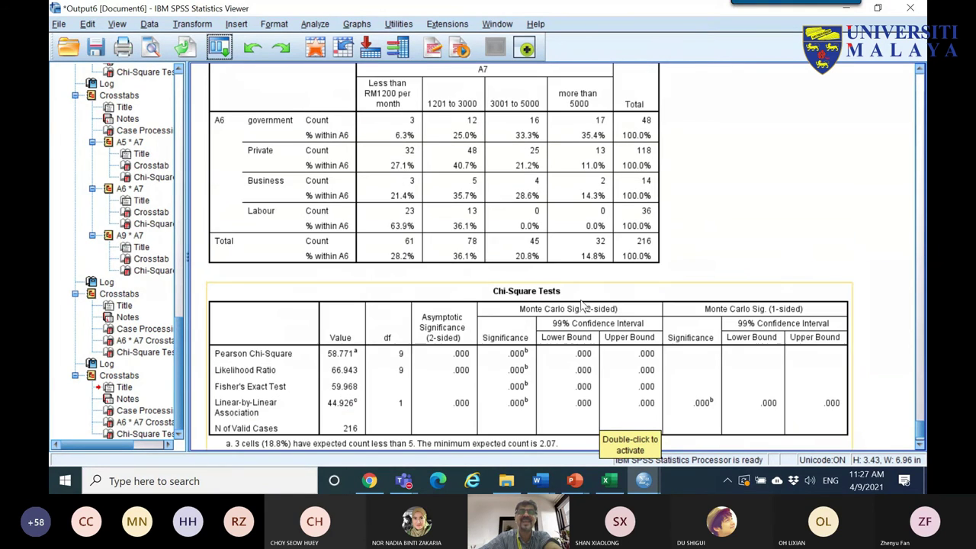
scroll(586, 304, down, 2)
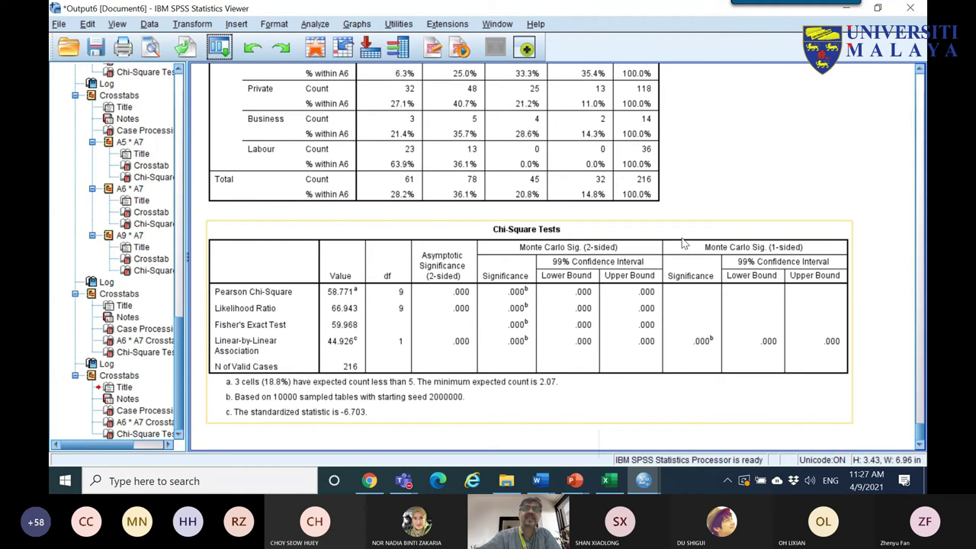
scroll(708, 229, up, 3)
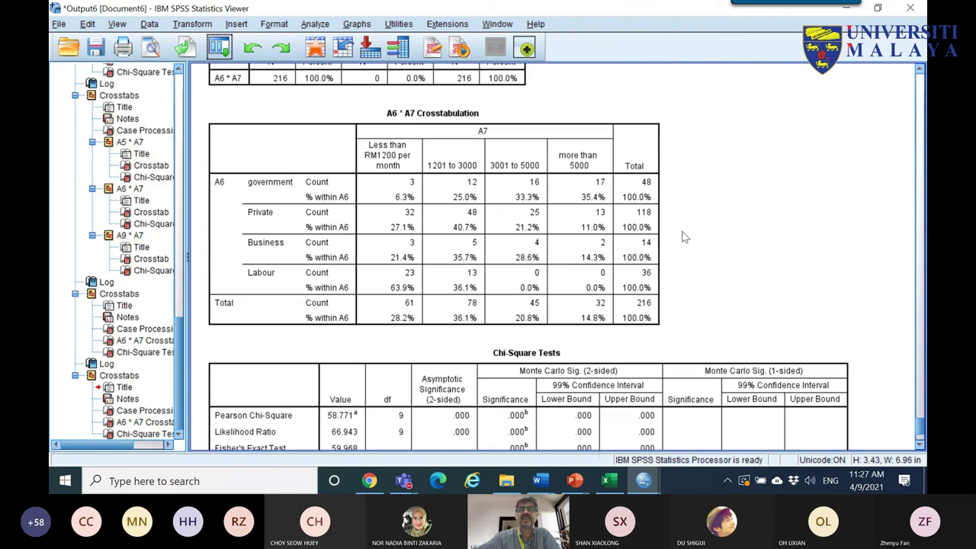
right_click(305, 131)
click(336, 151)
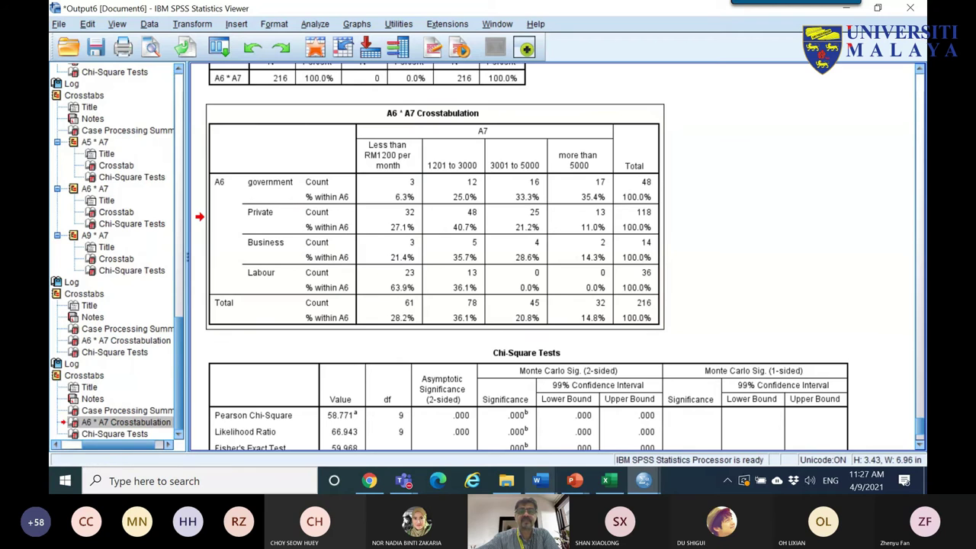
click(608, 481)
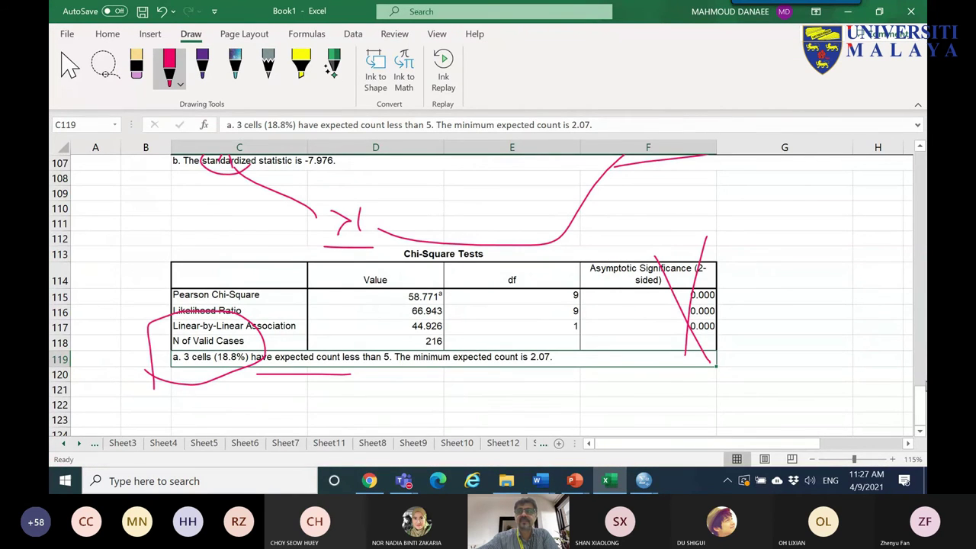
scroll(771, 396, down, 4)
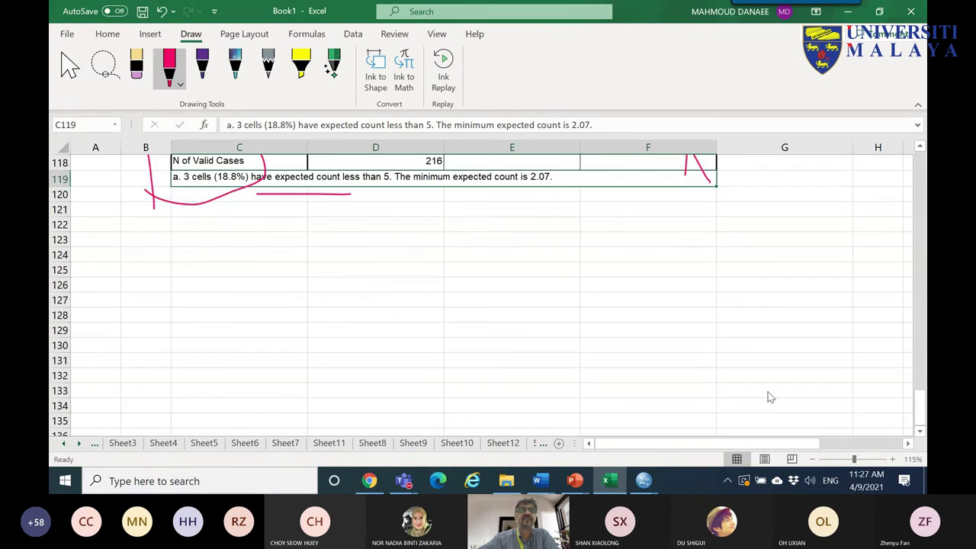
click(70, 65)
click(168, 227)
right_click(170, 227)
click(223, 143)
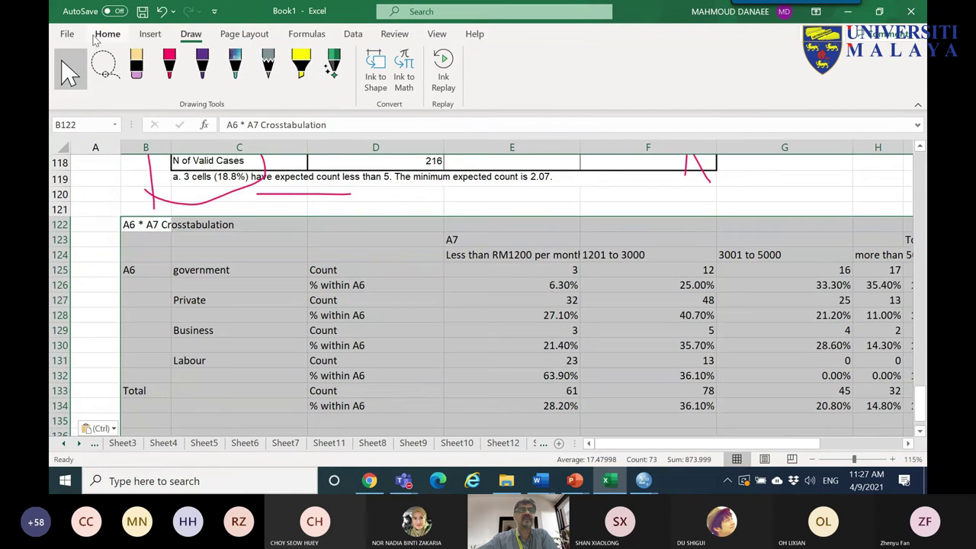
key(ctrl+z)
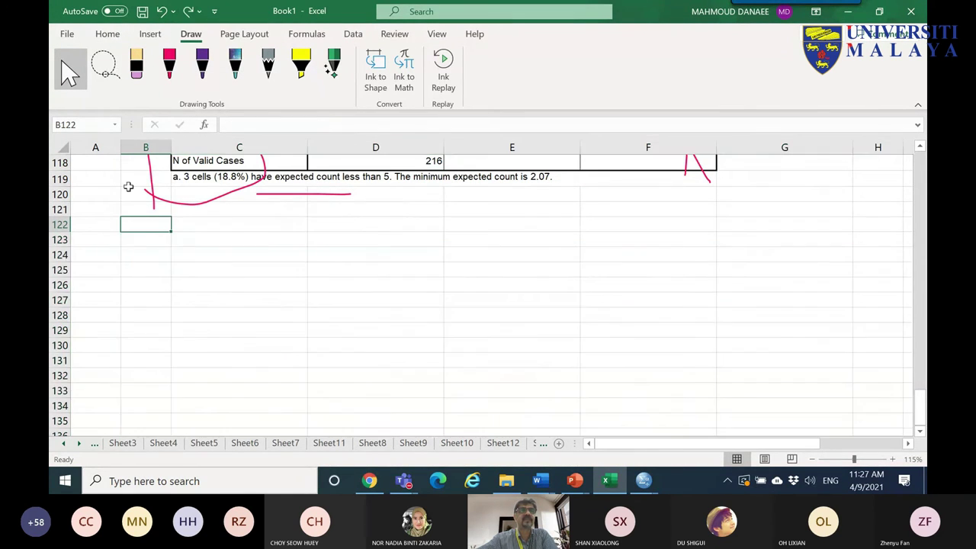
- Paste the A6 * A7 Crosstabulation table at cell B124 with its source formatting
right_click(157, 254)
click(191, 145)
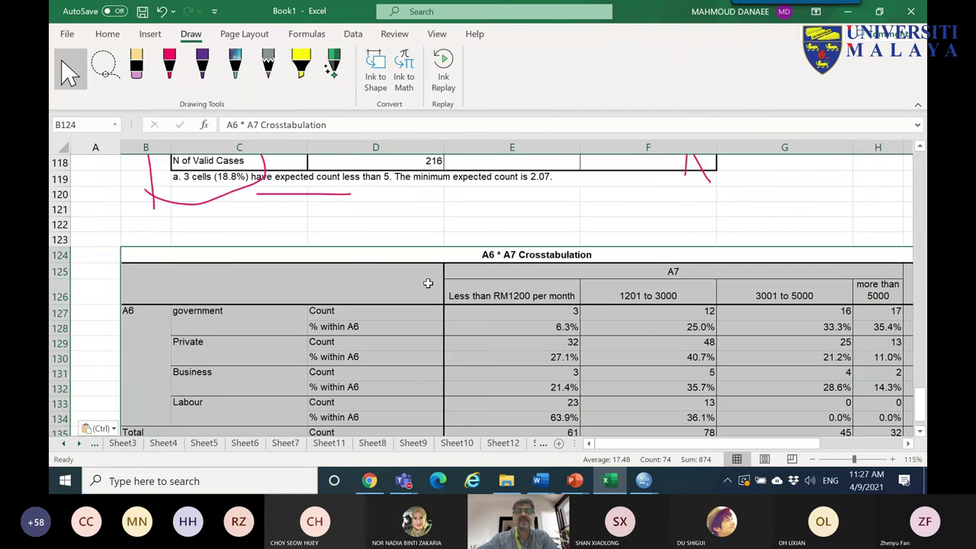
scroll(433, 292, down, 2)
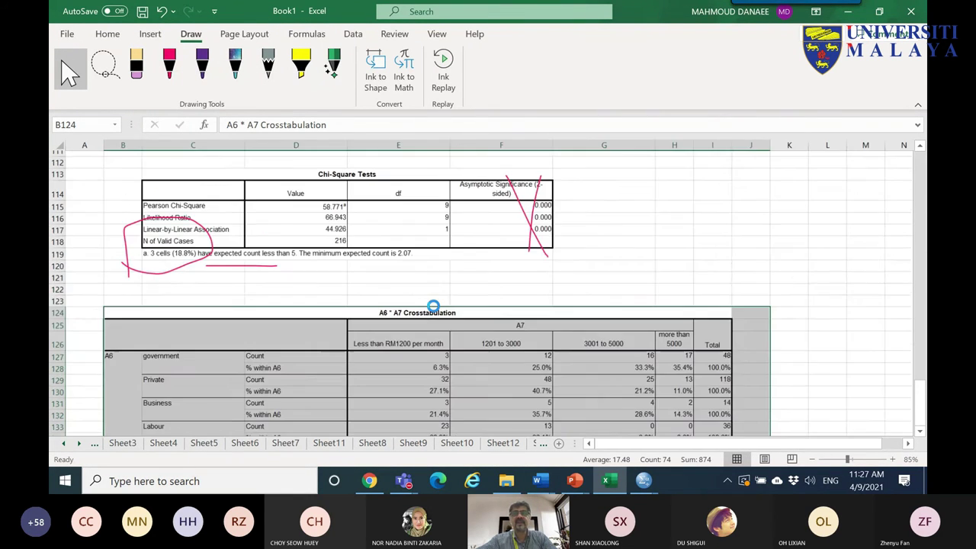
scroll(490, 306, down, 3)
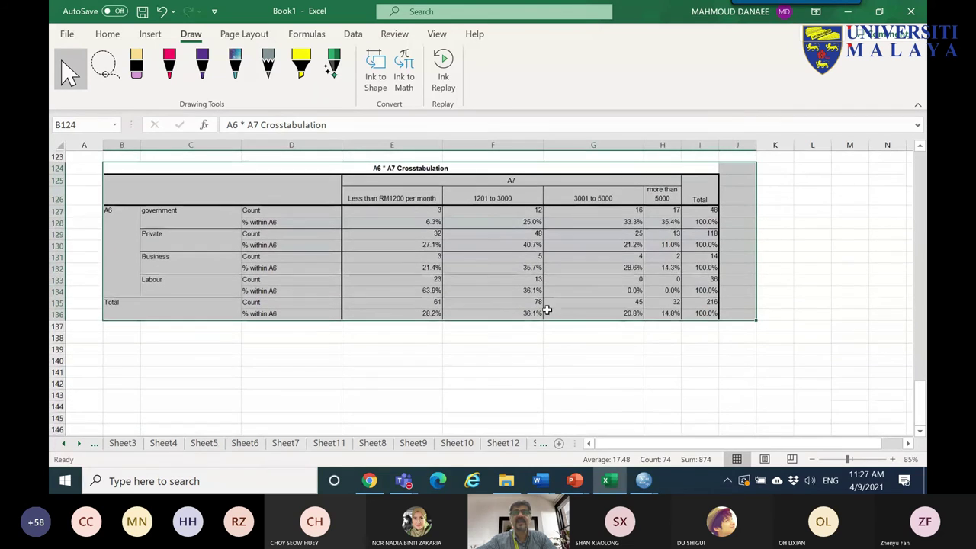
- In pink ink, circle Labour's two zero counts and Business's count of 2, and ring the 3001 to 5000 and more than 5000 columns
click(530, 312)
click(168, 65)
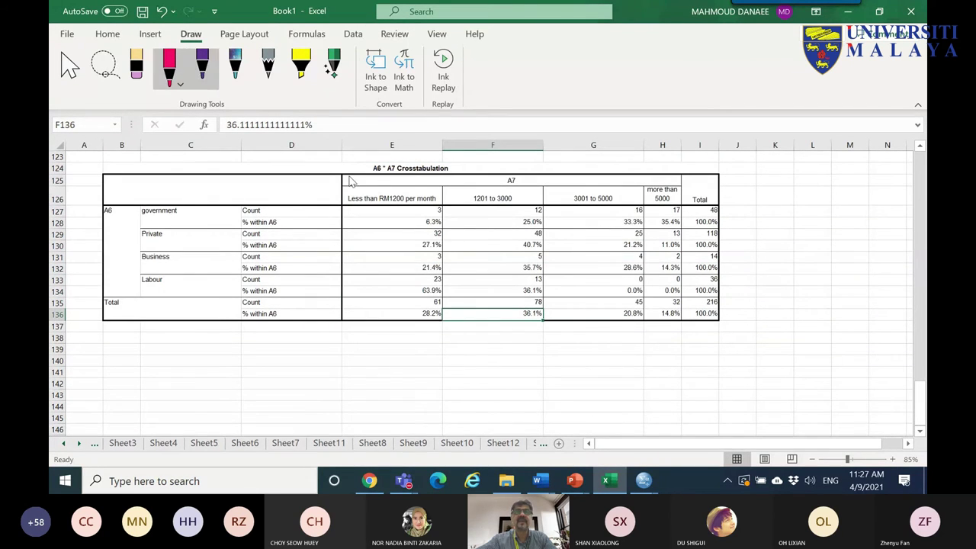
mouse_move(633, 273)
mouse_down()
mouse_move(684, 275)
mouse_move(672, 296)
mouse_move(615, 283)
mouse_move(661, 279)
mouse_move(676, 251)
mouse_move(688, 258)
mouse_move(672, 264)
mouse_move(674, 252)
mouse_up()
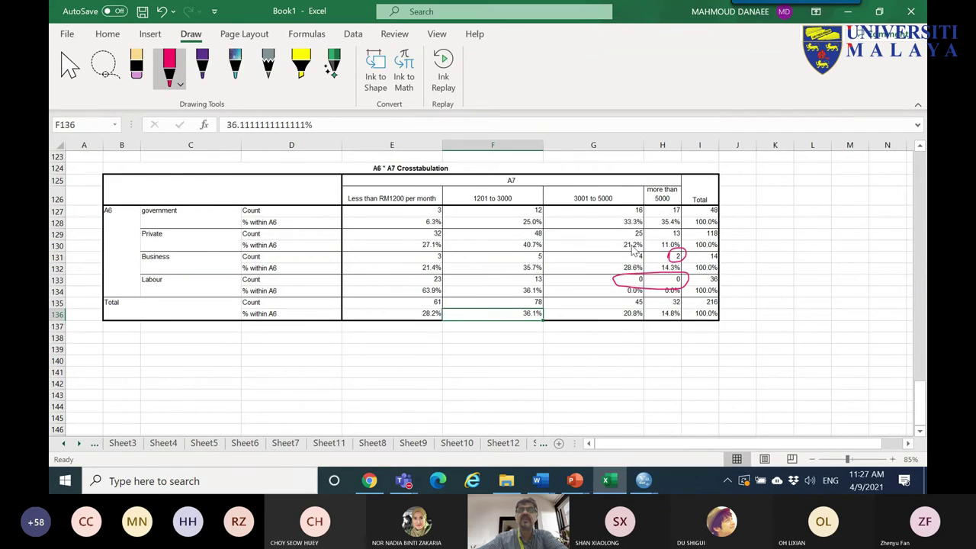
mouse_move(586, 188)
mouse_down()
mouse_move(661, 182)
mouse_move(677, 295)
mouse_move(622, 324)
mouse_move(593, 184)
mouse_up()
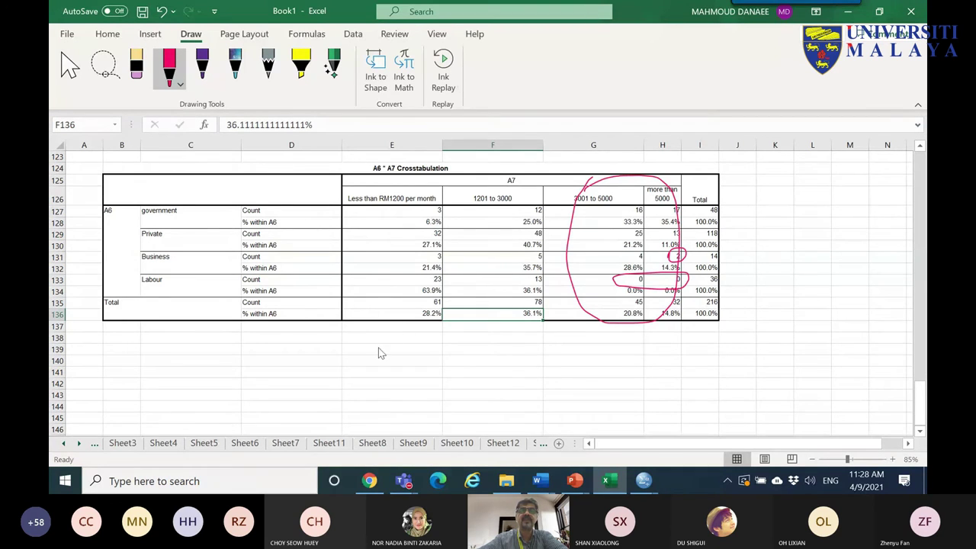
- Circle each Labour zero separately, mark the two highest income headers, and ring Business's counts of 4 and 2 in pink ink
drag(921, 394, 921, 362)
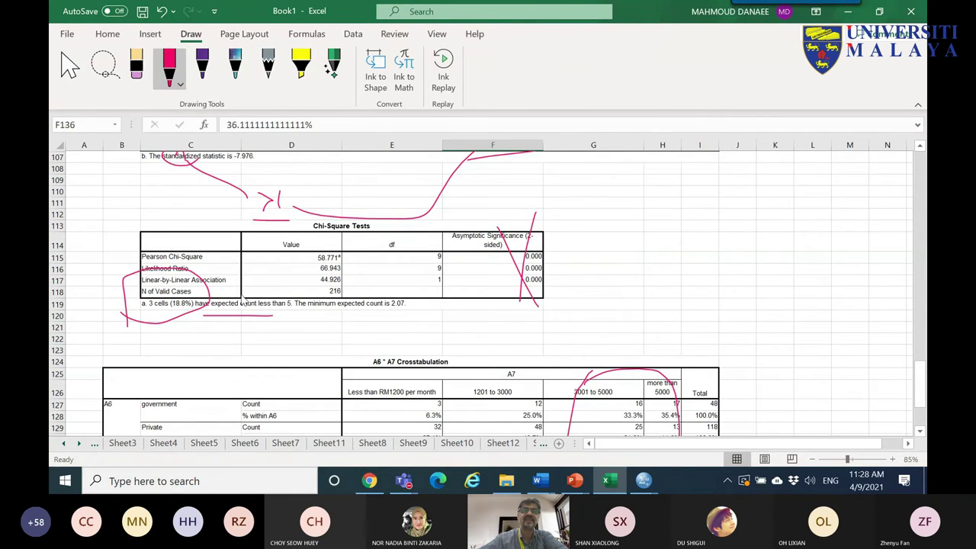
drag(921, 393, 920, 412)
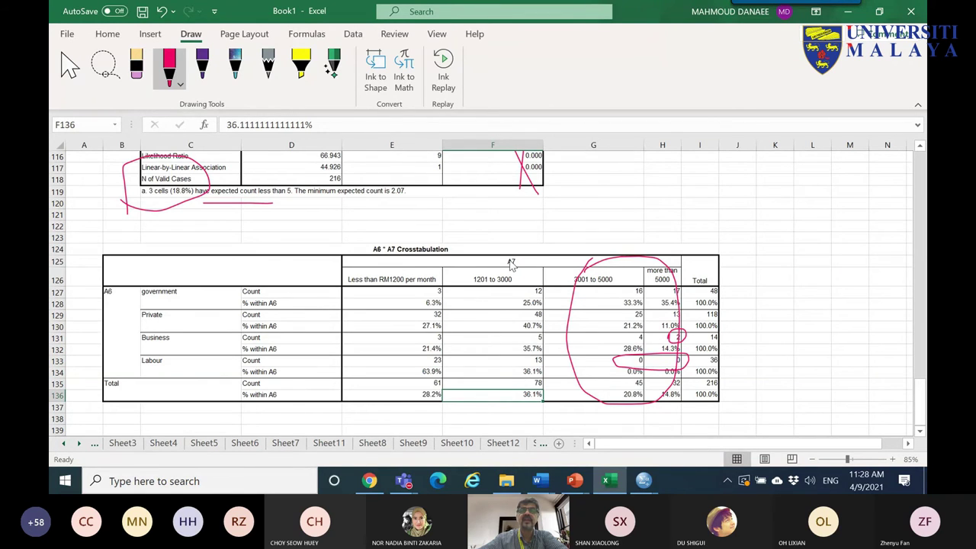
mouse_move(630, 362)
mouse_down()
mouse_move(645, 350)
mouse_move(649, 366)
mouse_move(666, 354)
mouse_move(682, 363)
mouse_up()
mouse_move(661, 285)
mouse_down()
mouse_move(594, 297)
mouse_move(622, 259)
mouse_move(691, 299)
mouse_move(595, 298)
mouse_up()
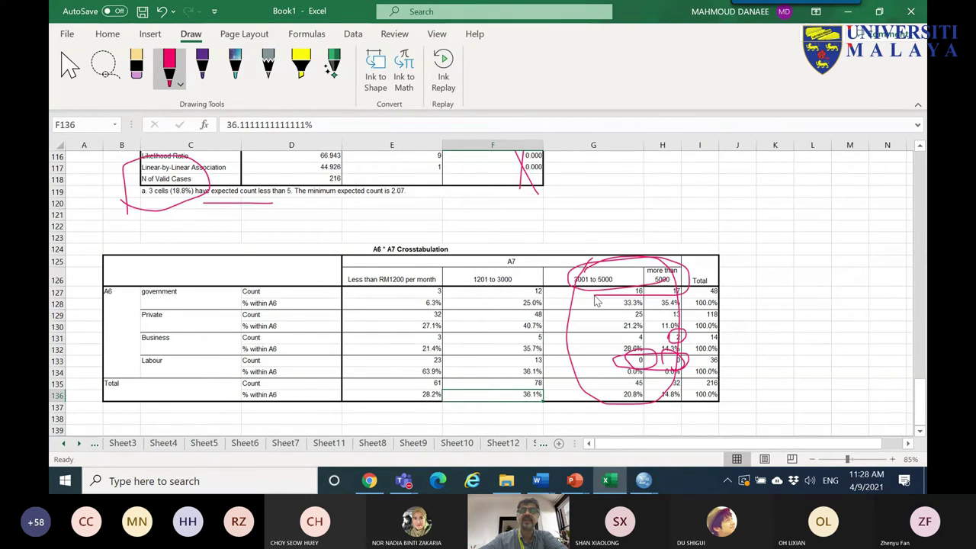
mouse_move(624, 345)
mouse_down()
mouse_move(695, 341)
mouse_move(629, 331)
mouse_move(612, 347)
mouse_up()
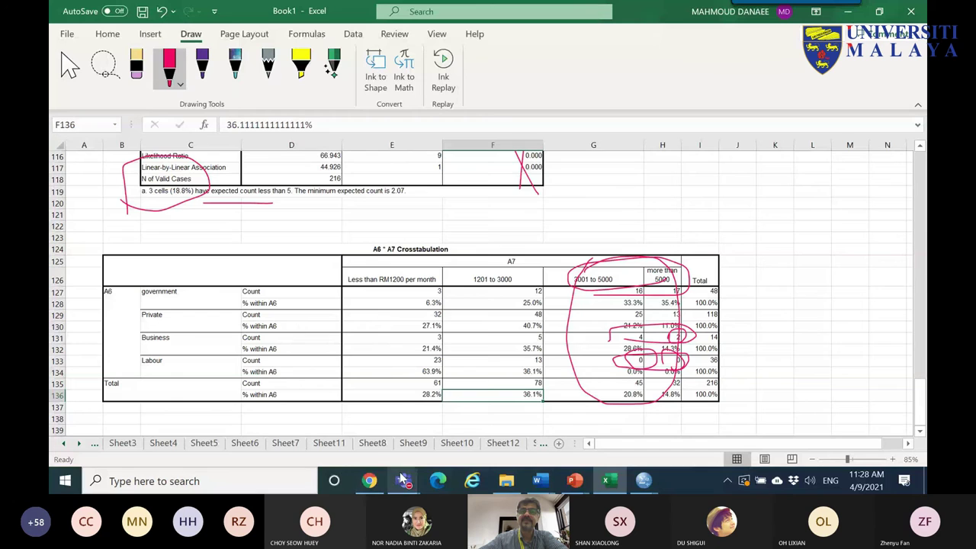
- Check the Teams meeting chat and open binary2.sav from the QDA workshop folder in SPSS
mouse_move(405, 487)
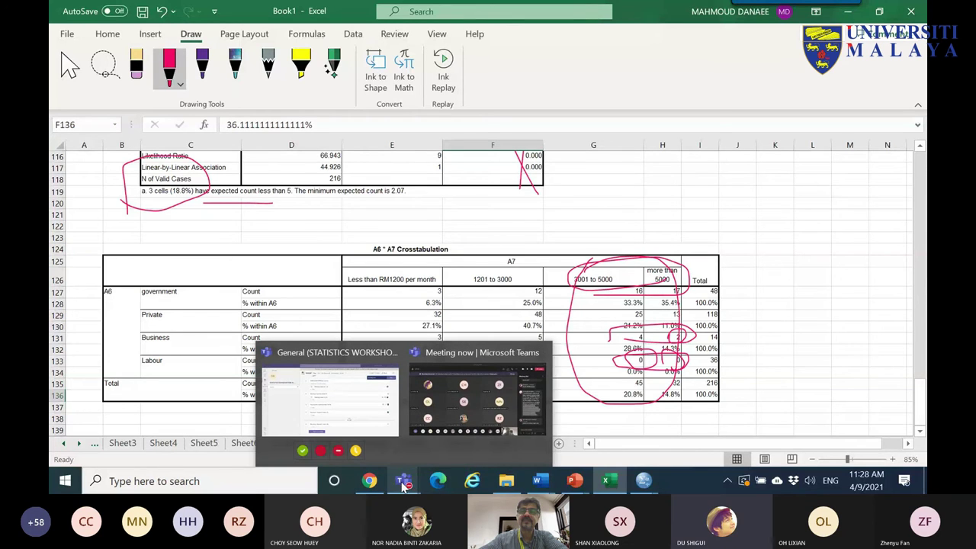
click(471, 380)
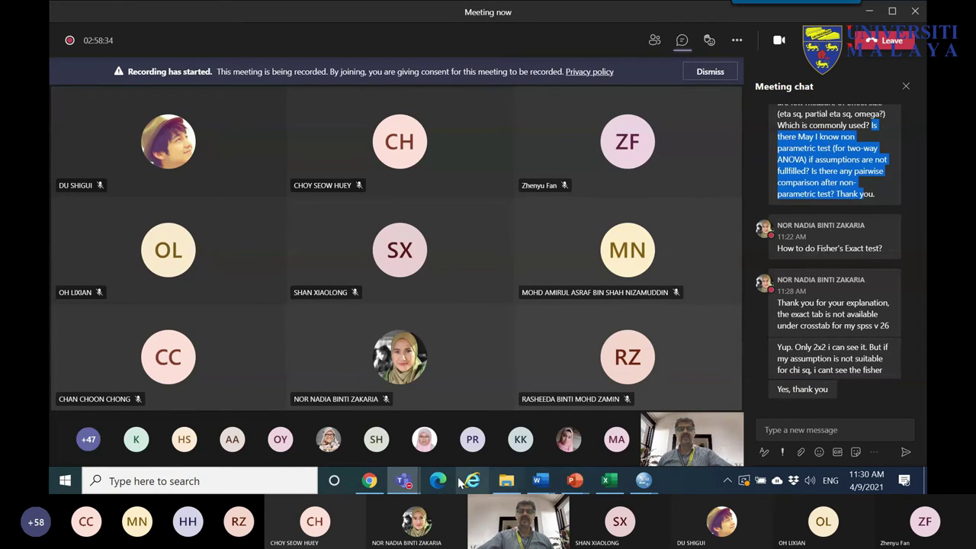
click(506, 483)
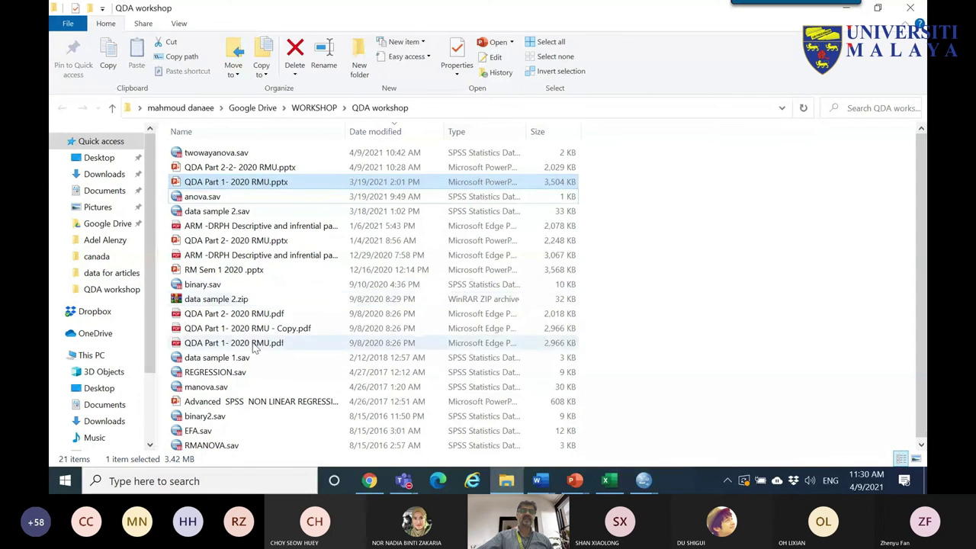
click(227, 418)
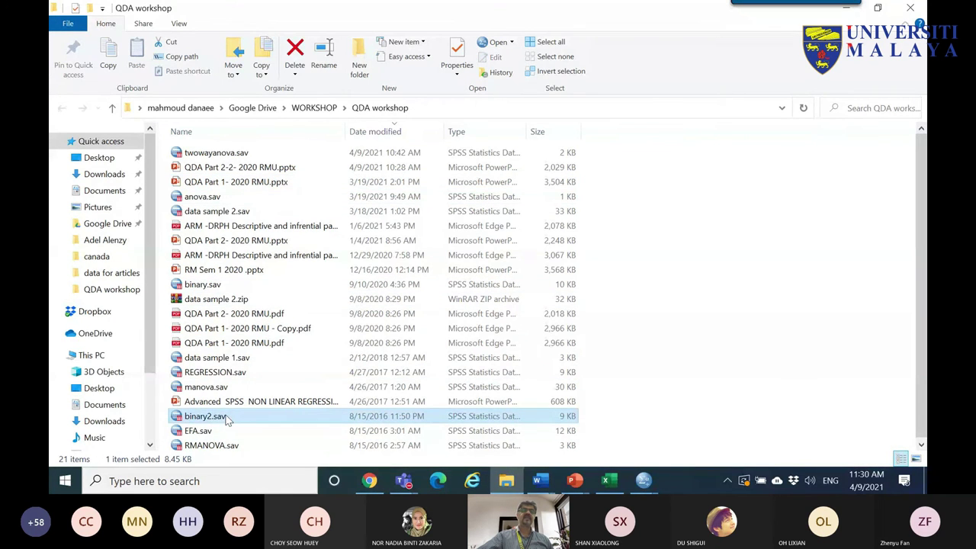
double_click(250, 416)
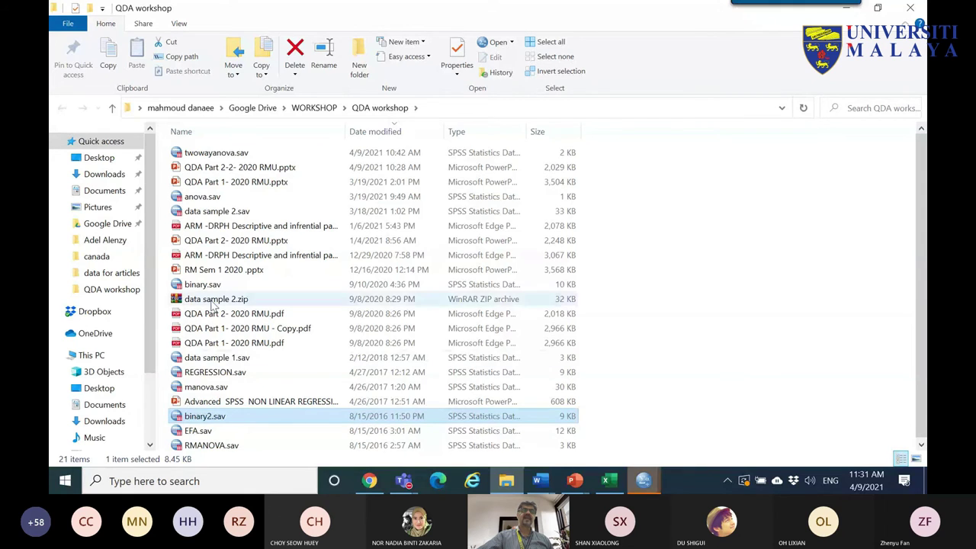
mouse_move(644, 480)
click(828, 419)
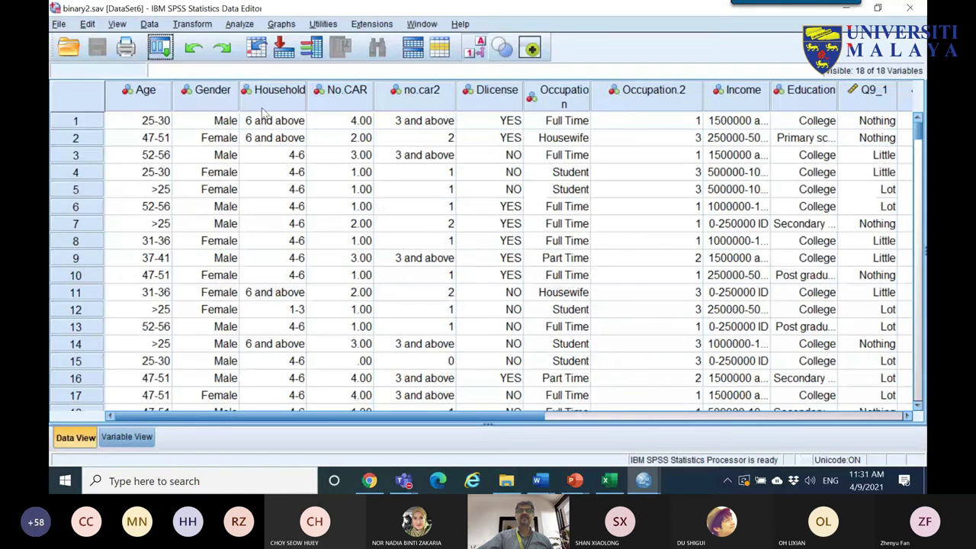
- Move the Dlicense variable directly after Gender in the data view
click(217, 100)
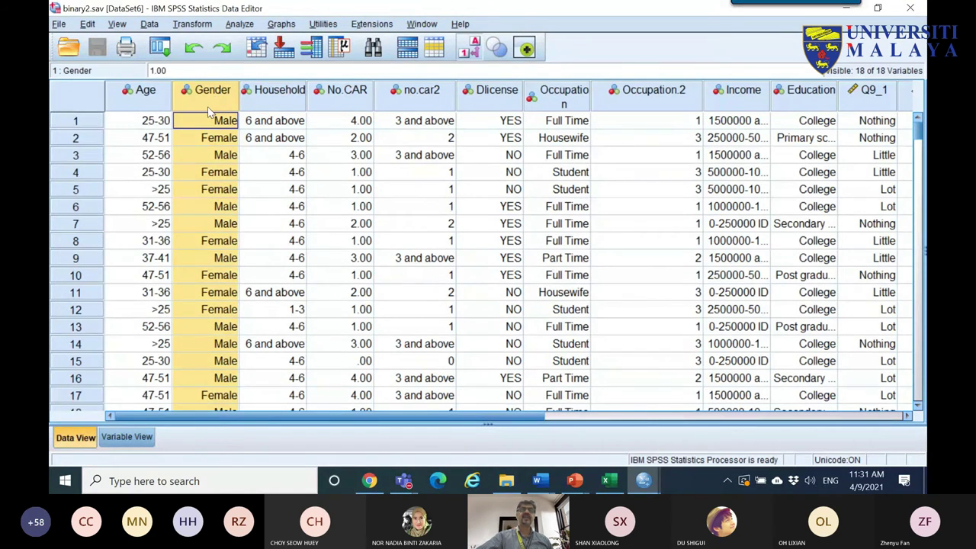
click(506, 91)
drag(506, 92, 254, 107)
click(197, 104)
click(263, 102)
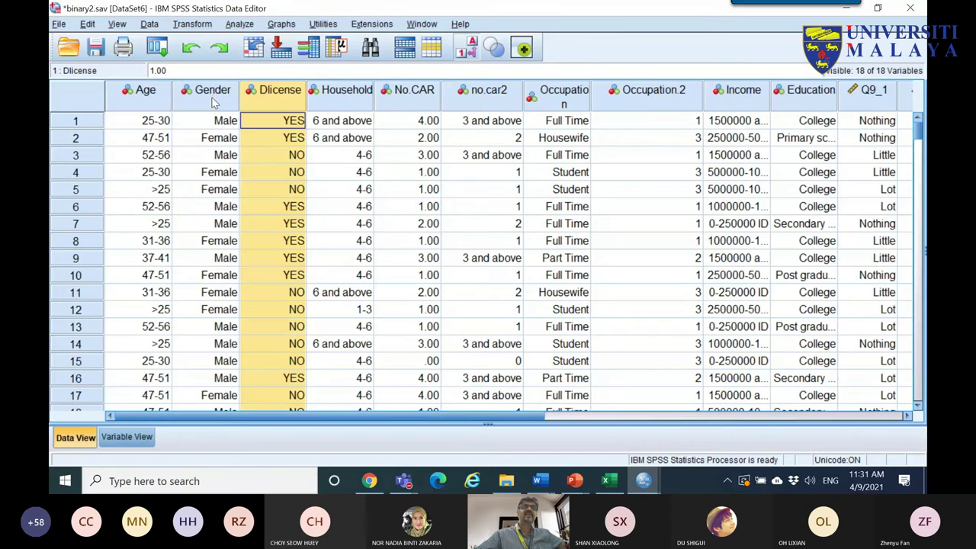
- Open the Crosstabs dialog for binary2.sav and list the variables by name instead of label
click(240, 24)
mouse_move(264, 58)
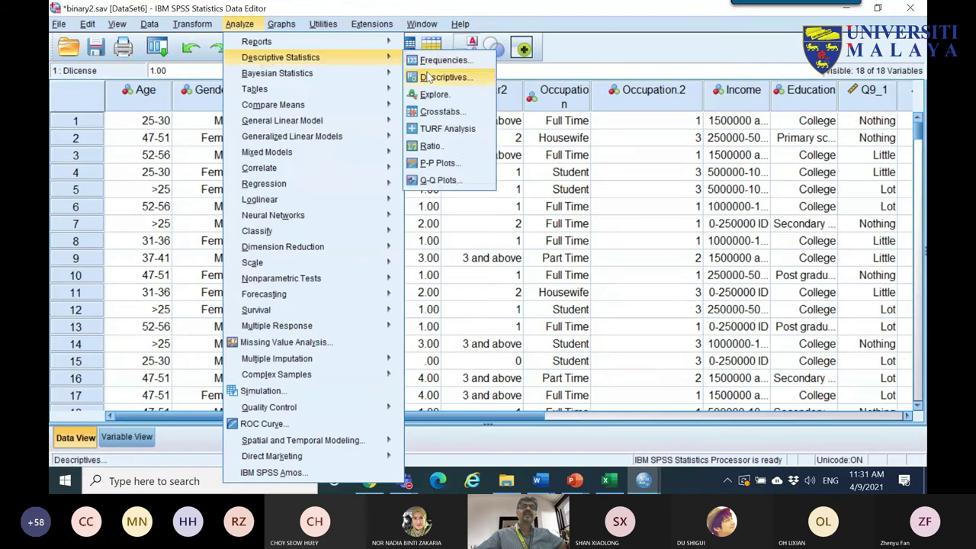
click(441, 114)
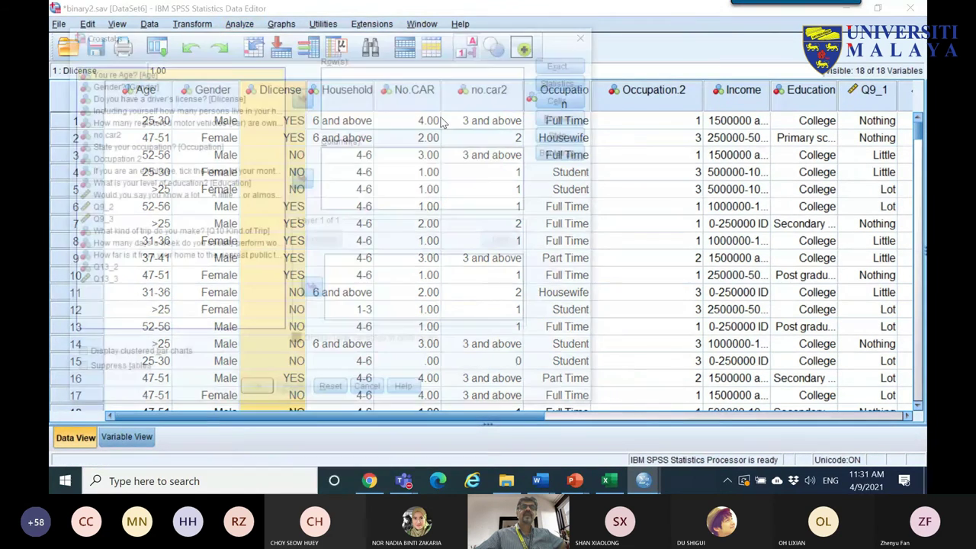
right_click(125, 97)
click(137, 115)
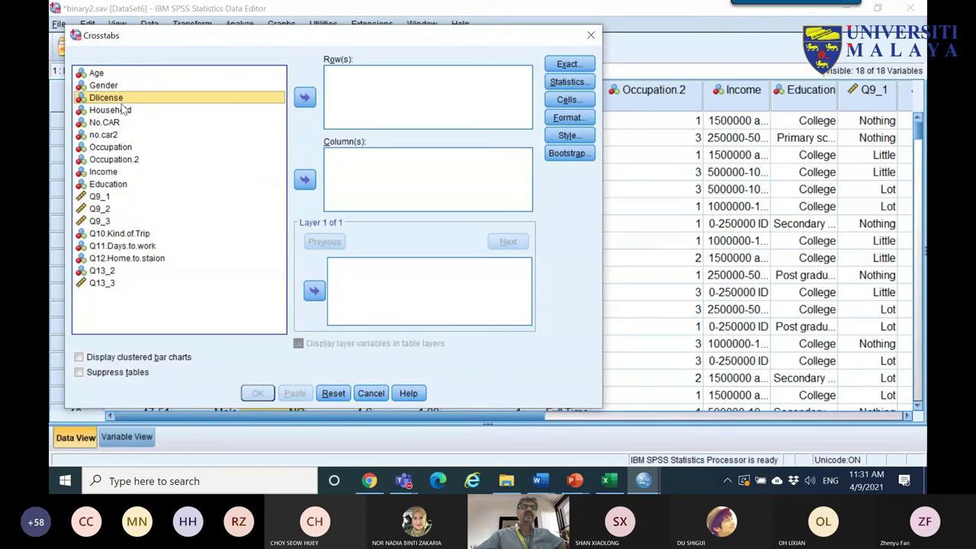
- Assign Gender as the row variable and Dlicense as the column variable of the crosstab
click(107, 86)
click(305, 96)
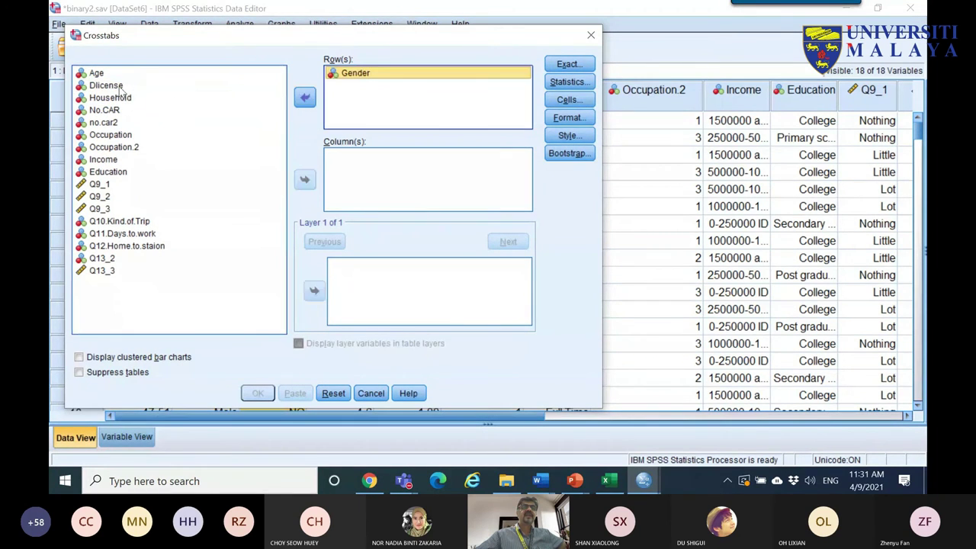
click(111, 85)
click(305, 180)
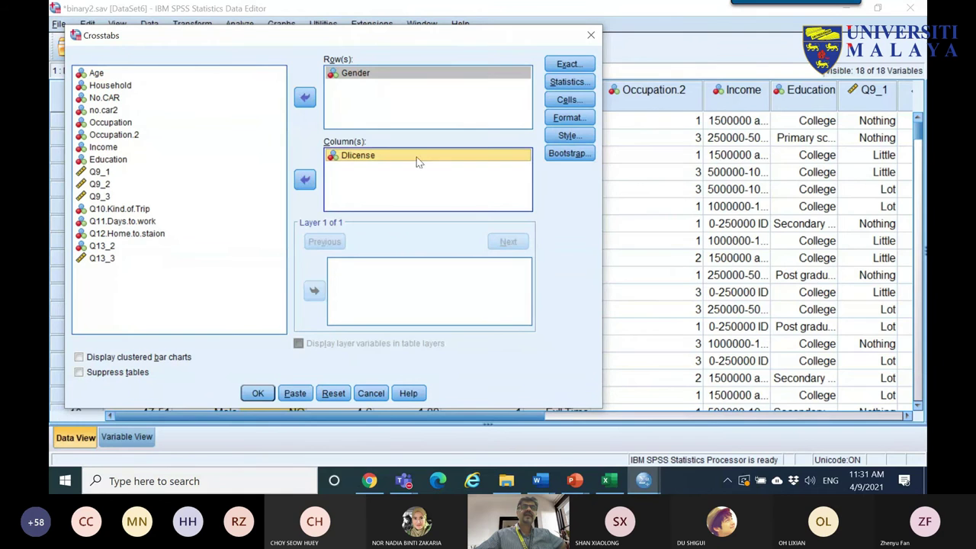
- Add row percentages and the Chi-square statistic to the Gender by Dlicense crosstab and run it
click(561, 100)
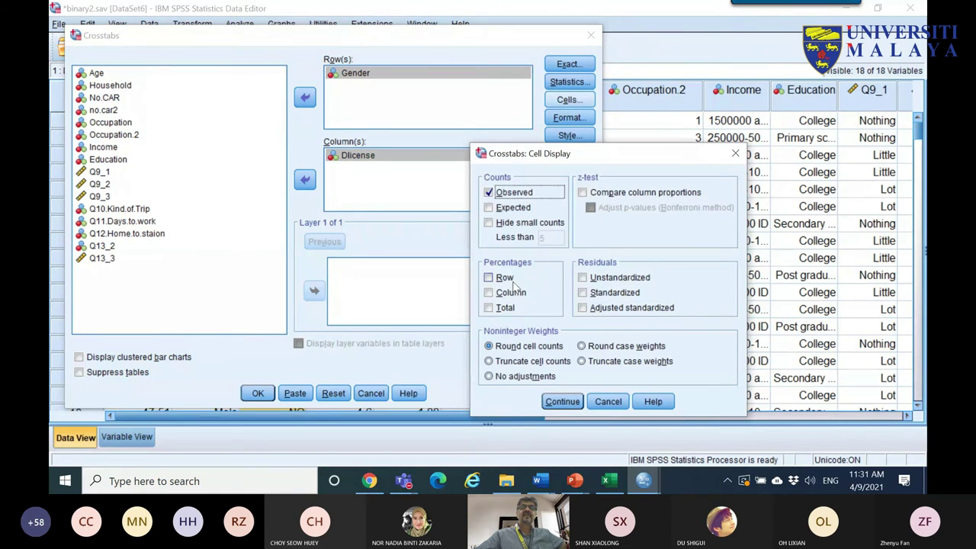
click(489, 277)
click(571, 407)
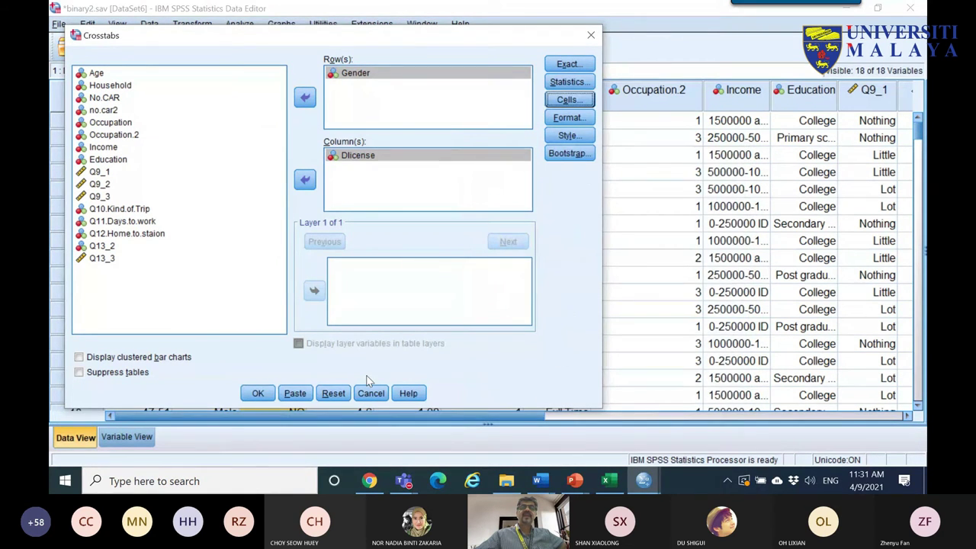
click(569, 81)
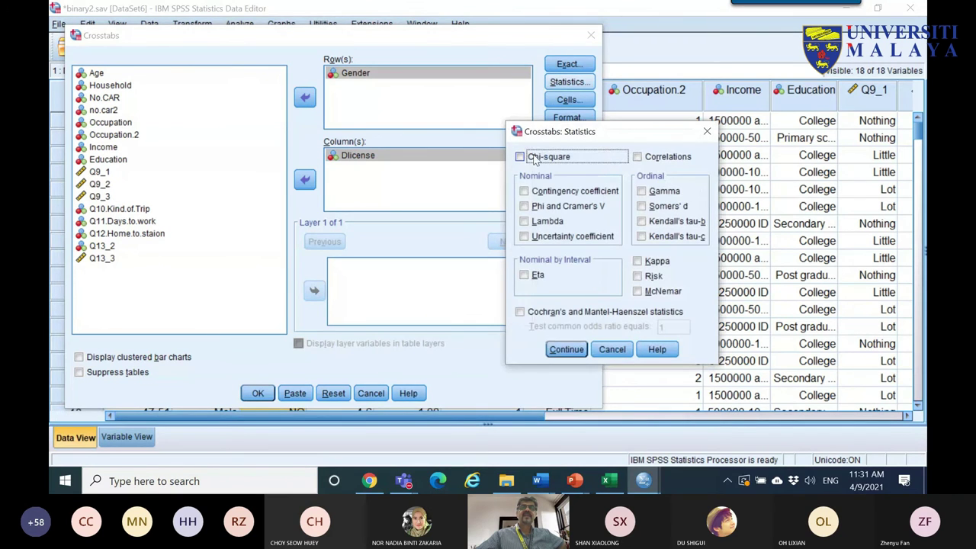
click(541, 160)
click(567, 349)
click(257, 393)
click(347, 168)
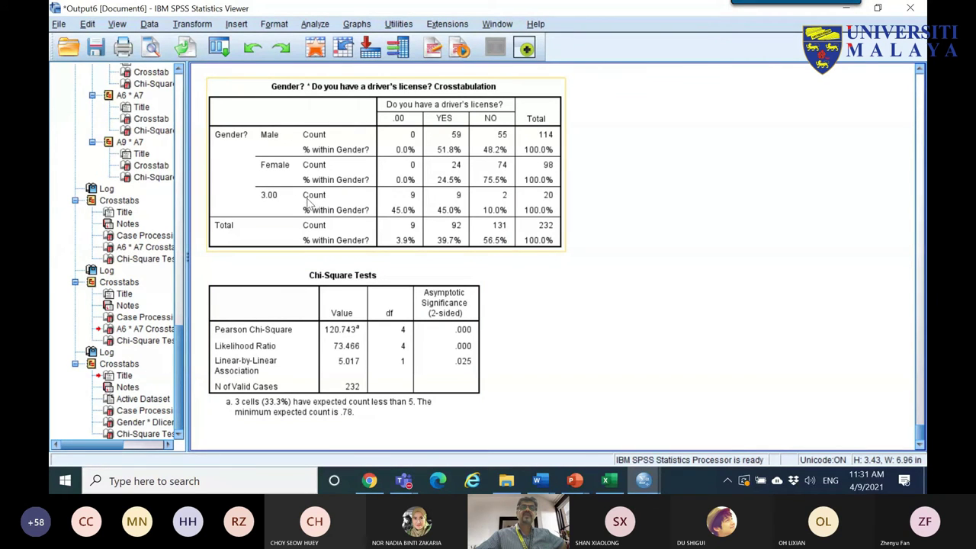
- Return to the binary2.sav data and define 3 as a discrete missing value for Gender
click(844, 12)
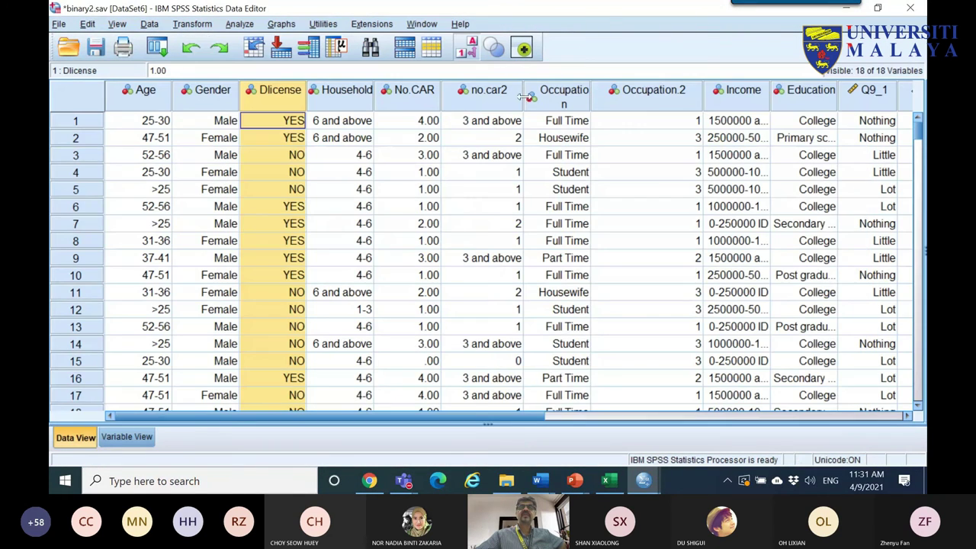
double_click(204, 99)
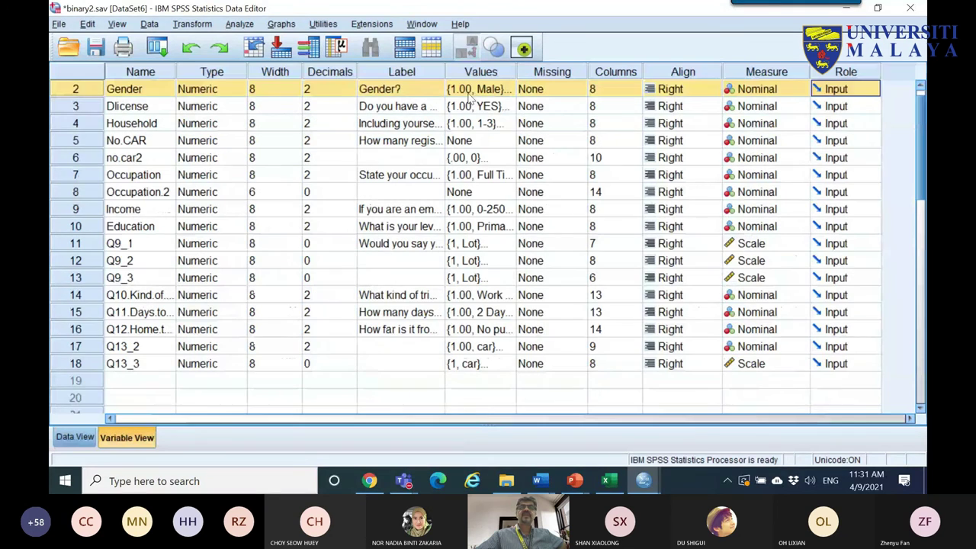
click(543, 89)
click(578, 91)
click(438, 202)
click(434, 219)
text(3)
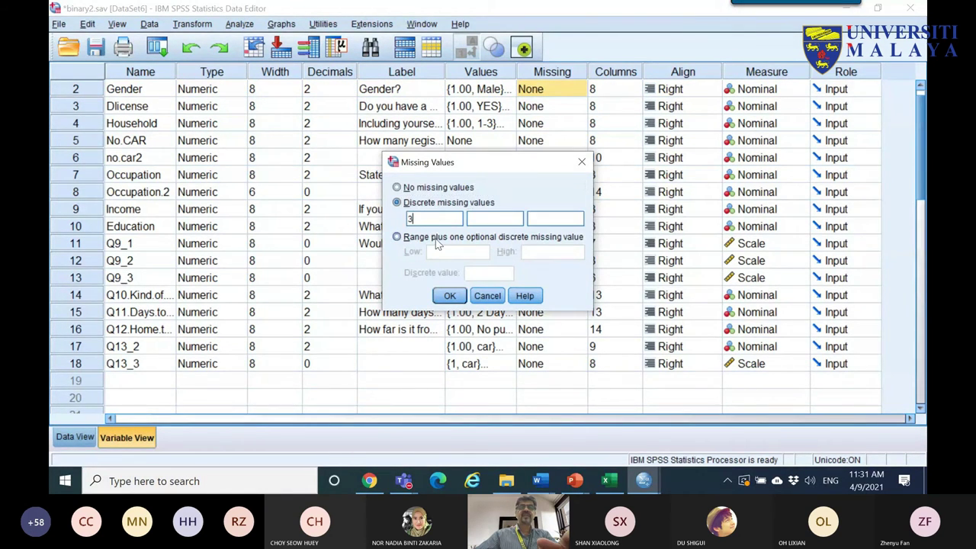
click(450, 295)
- Rerun the Gender by Dlicense crosstab with the same settings and maximize the output viewer
click(157, 48)
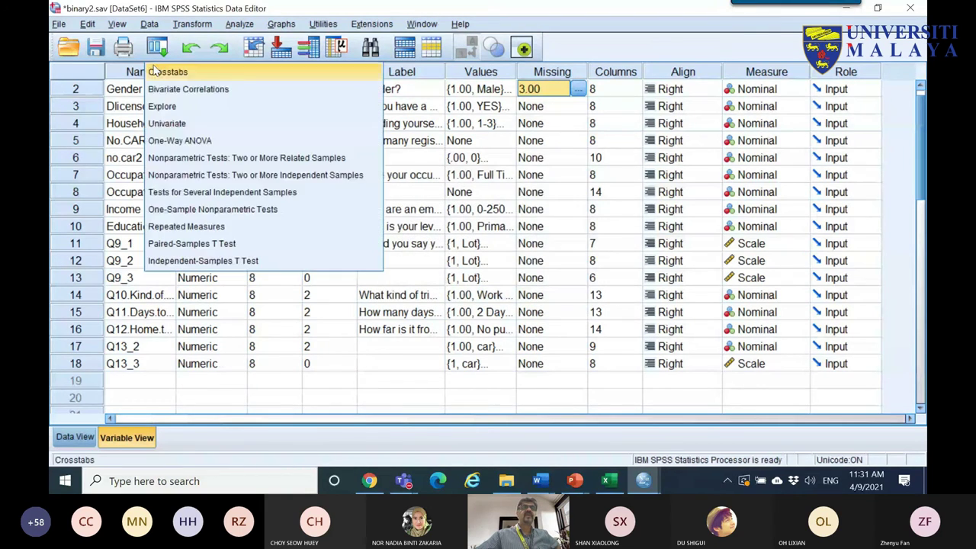
click(158, 71)
click(259, 394)
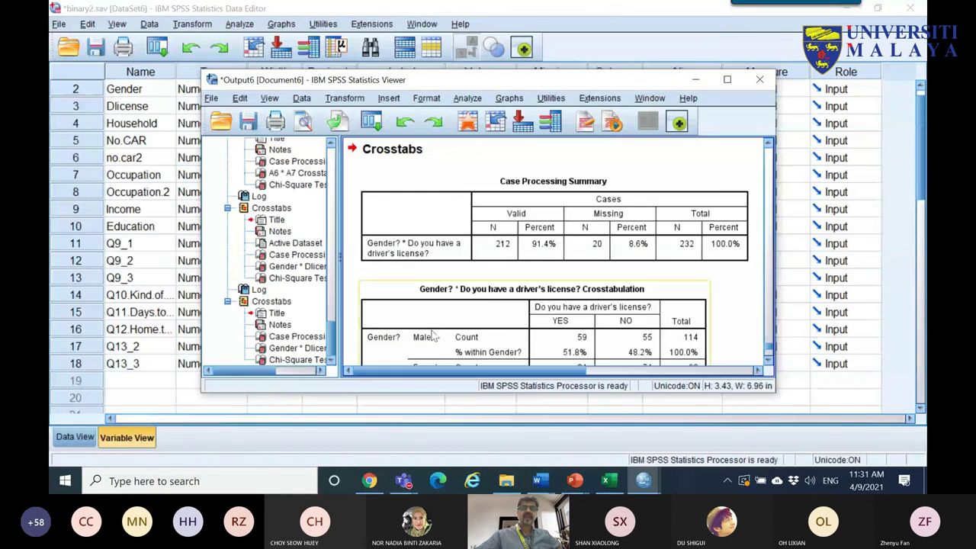
click(727, 79)
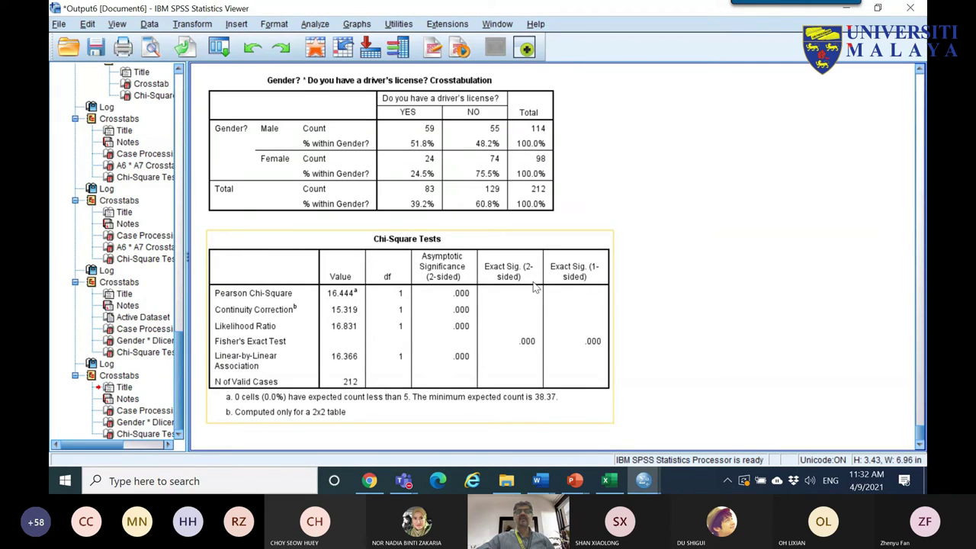
- Rerun the Gender by Dlicense crosstab with the Exact test method and view the Chi-Square Tests table
click(219, 48)
click(373, 72)
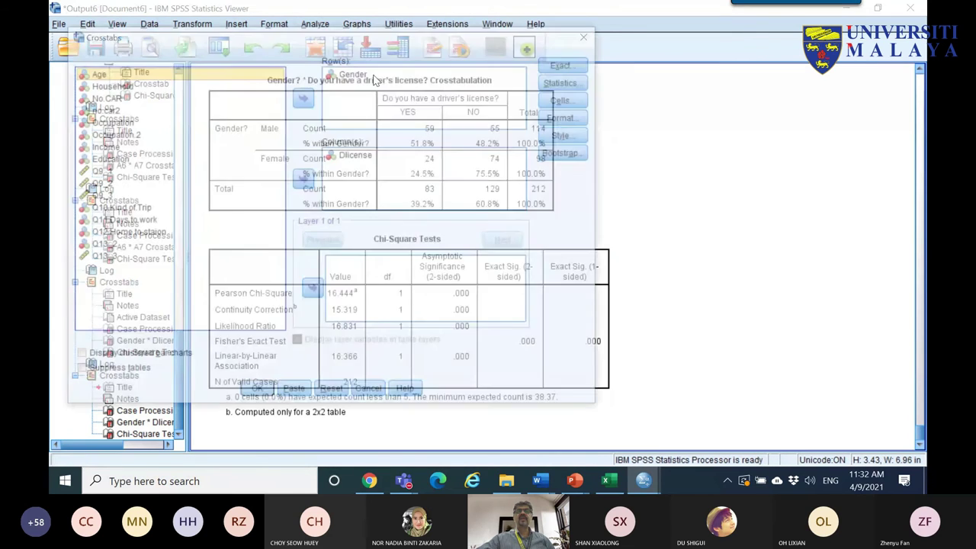
click(568, 66)
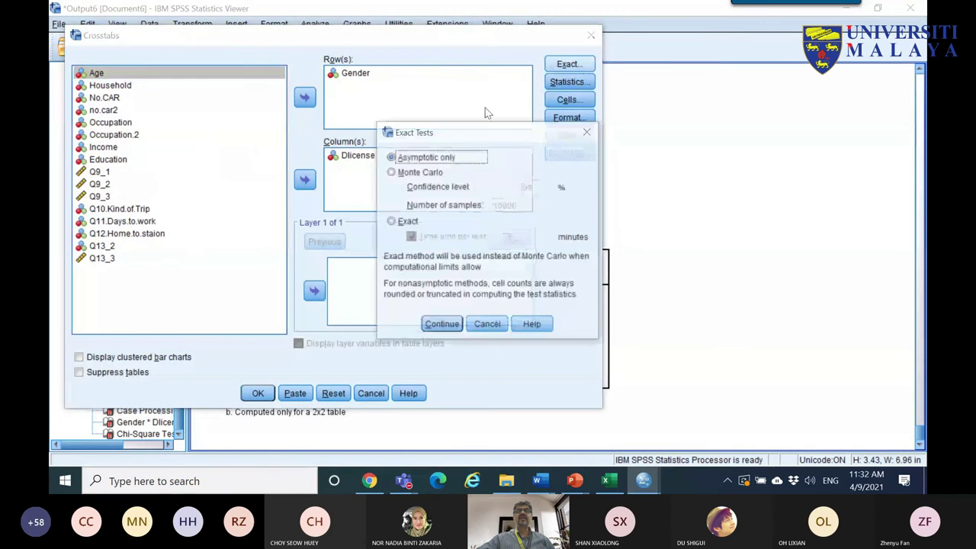
click(391, 222)
click(441, 325)
click(257, 393)
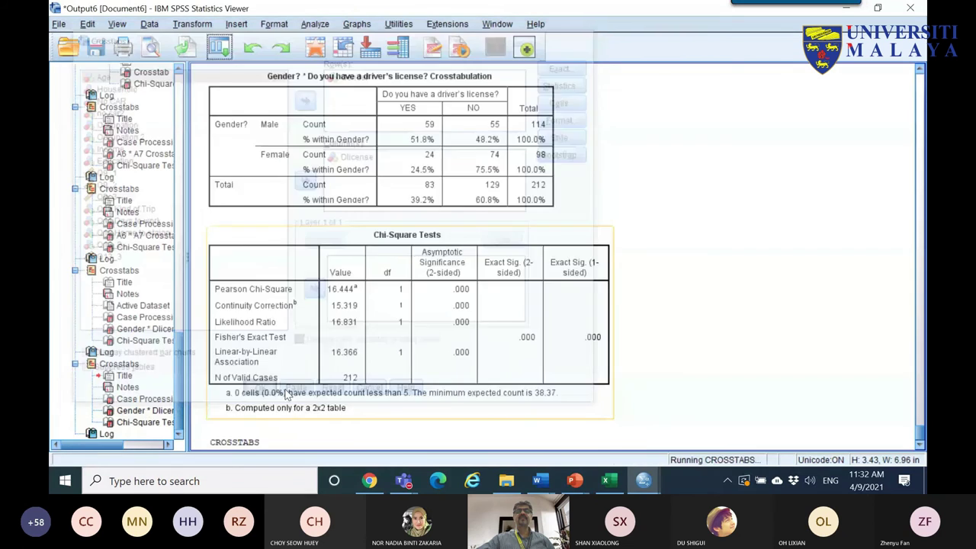
scroll(565, 301, down, 3)
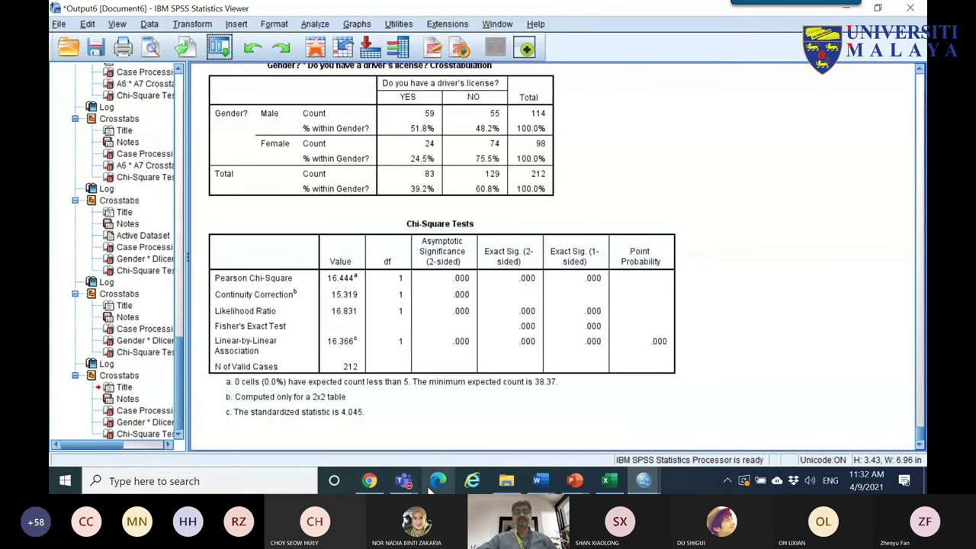
- Check the Teams meeting chat, and view the correlation tests slide in QDA Part 1- 2020 RMU.pptx in PowerPoint
mouse_move(406, 482)
click(488, 435)
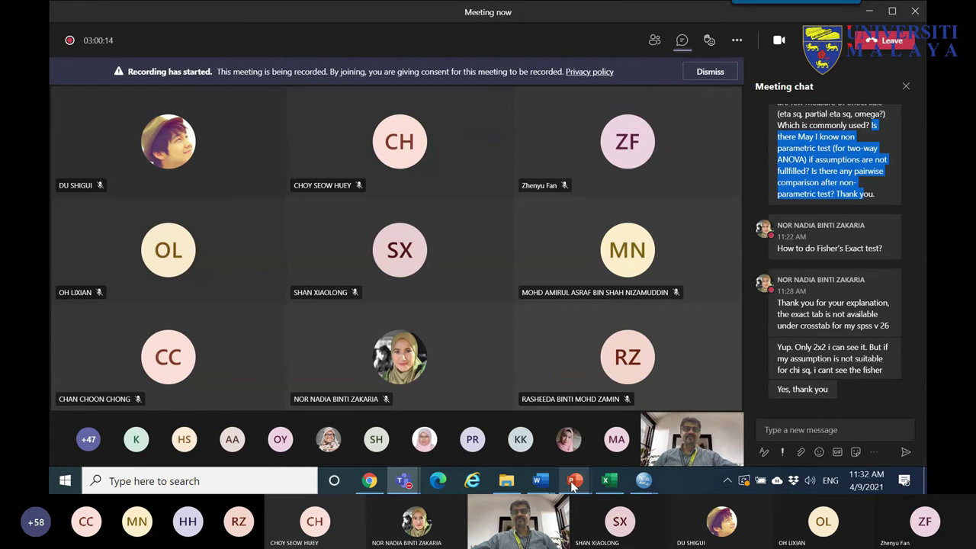
mouse_move(571, 481)
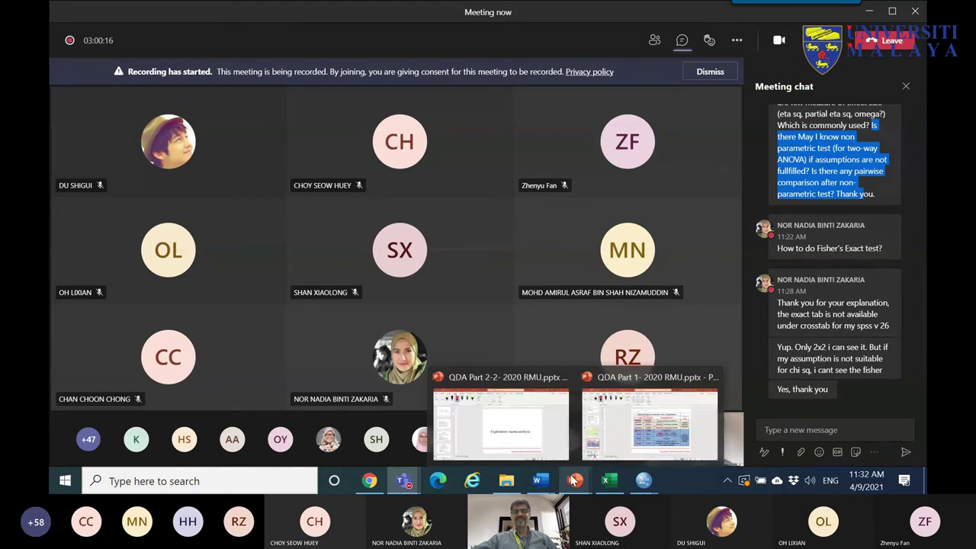
click(630, 446)
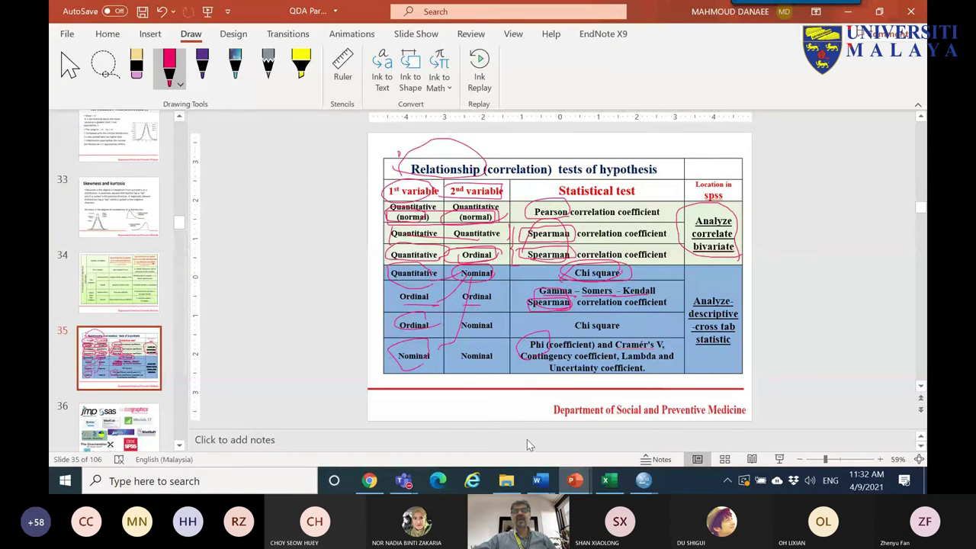
- Switch to the data sample 2.sav data window in SPSS
mouse_move(643, 488)
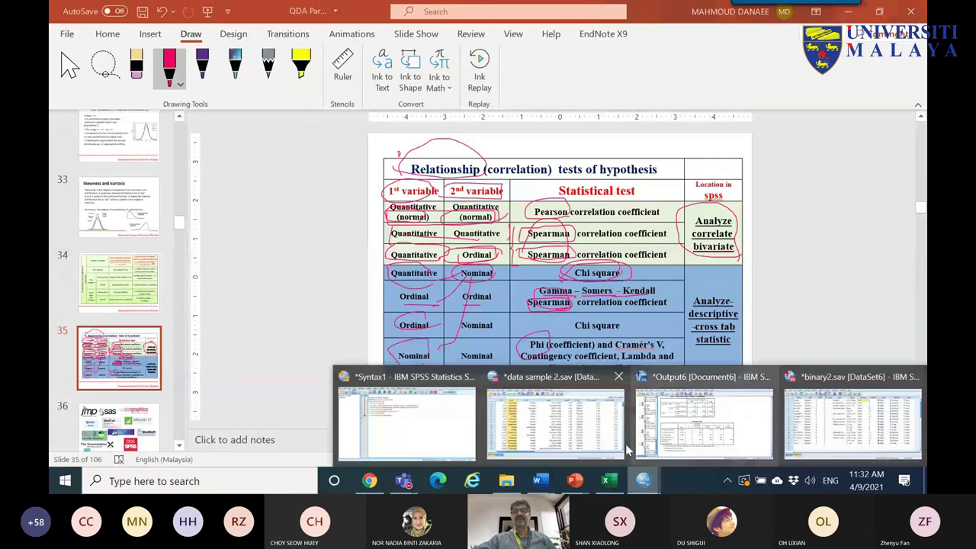
click(586, 434)
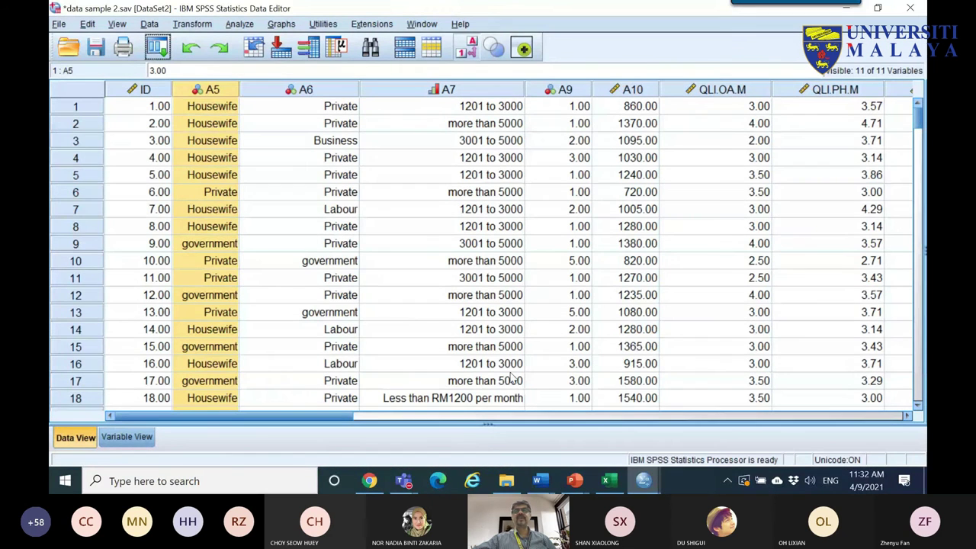
click(158, 50)
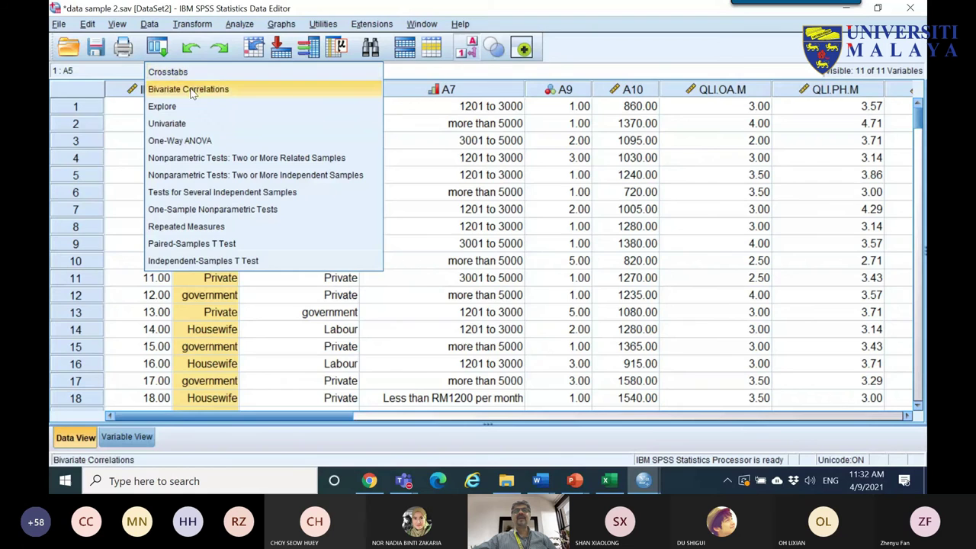
click(192, 91)
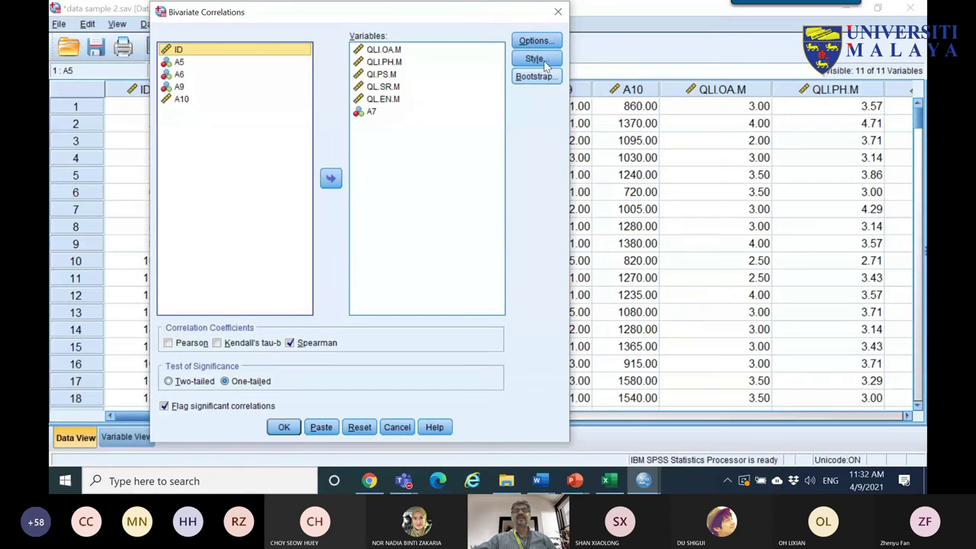
click(560, 14)
- Open the Partial Correlations dialog for data sample 2.sav
click(239, 24)
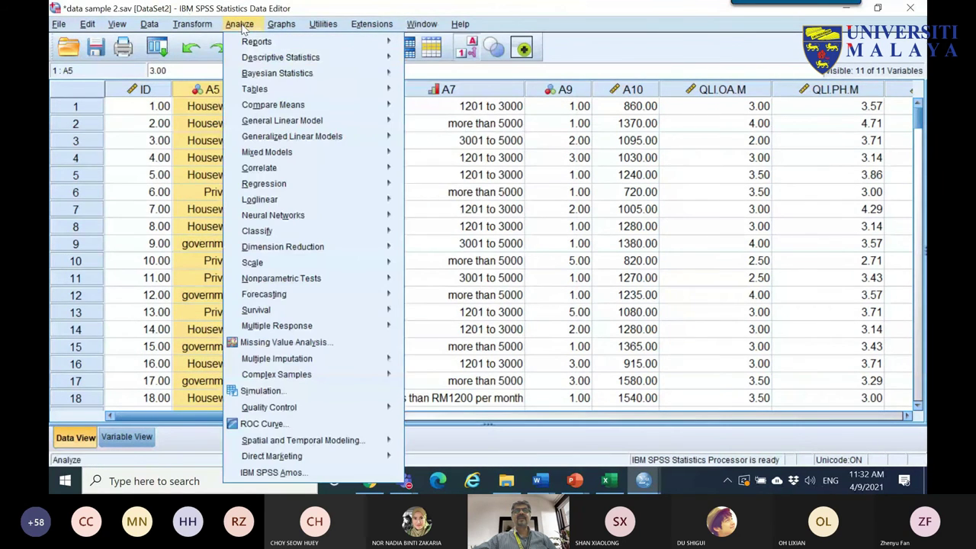
mouse_move(279, 175)
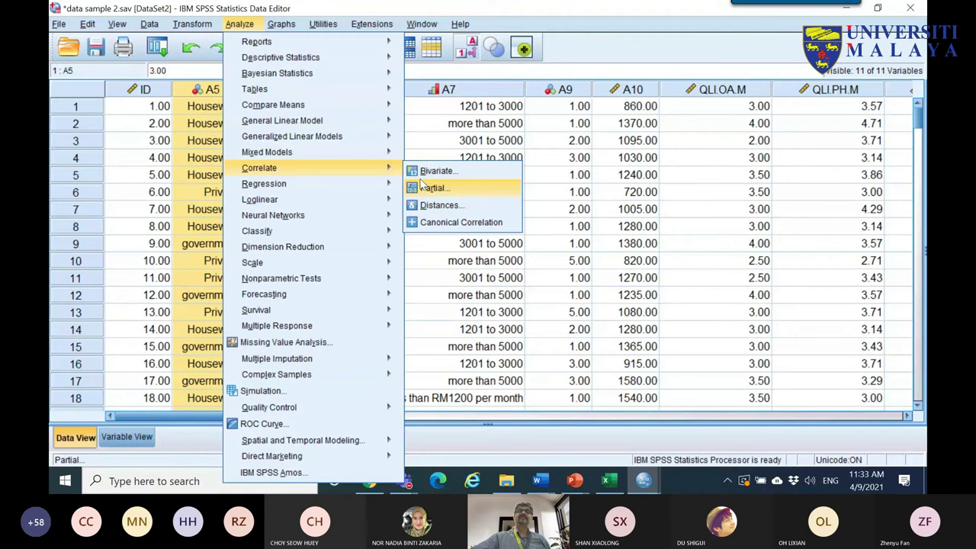
click(428, 188)
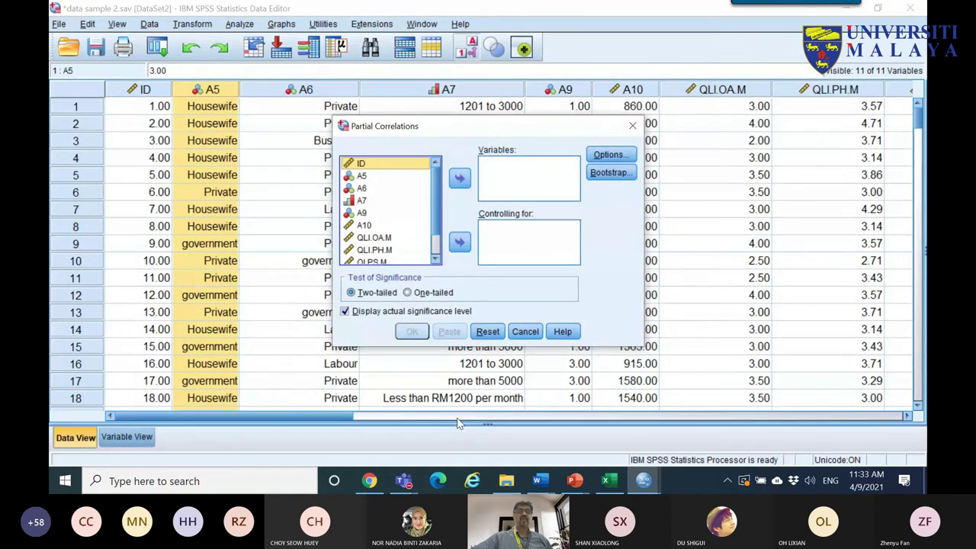
- Switch to the Teams meeting to read the newest chat question and look through the participants list
click(404, 480)
click(468, 406)
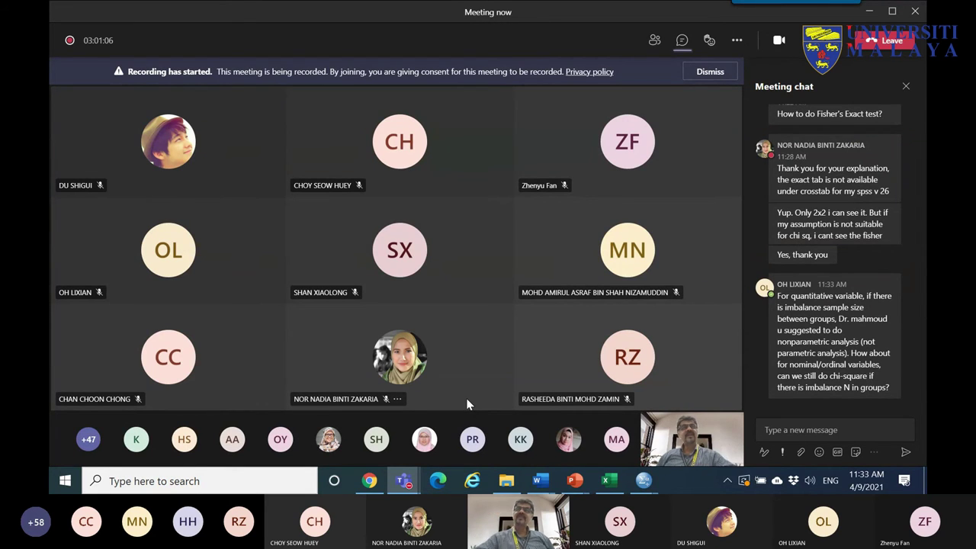
click(654, 40)
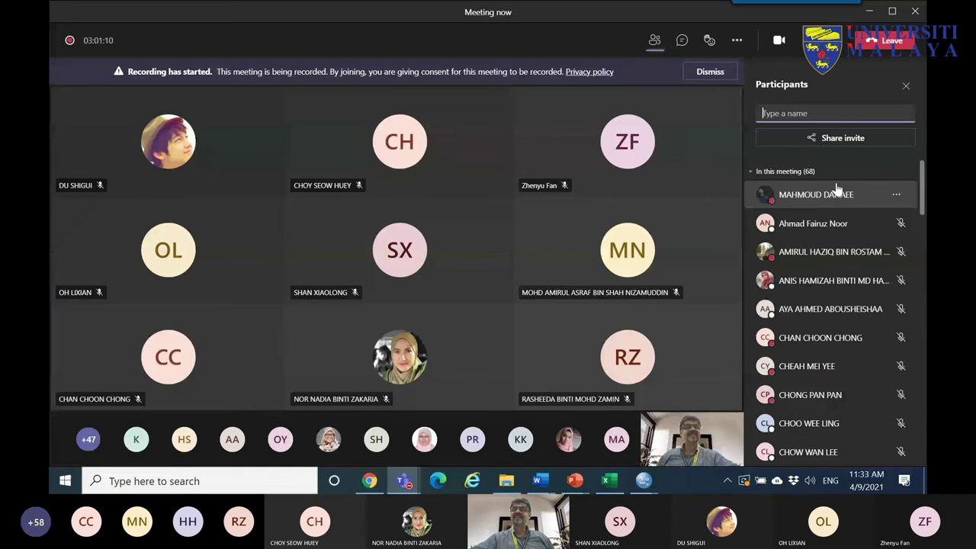
click(921, 191)
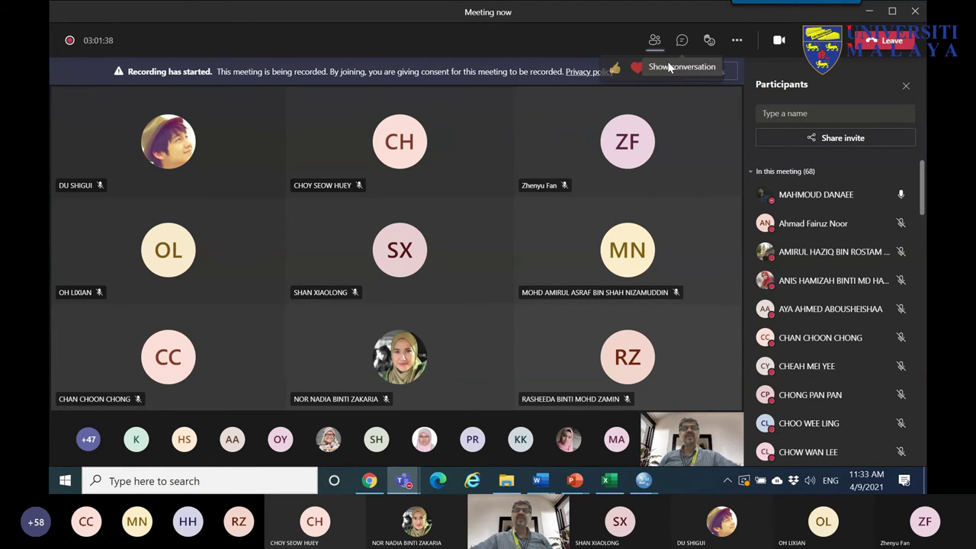
click(615, 124)
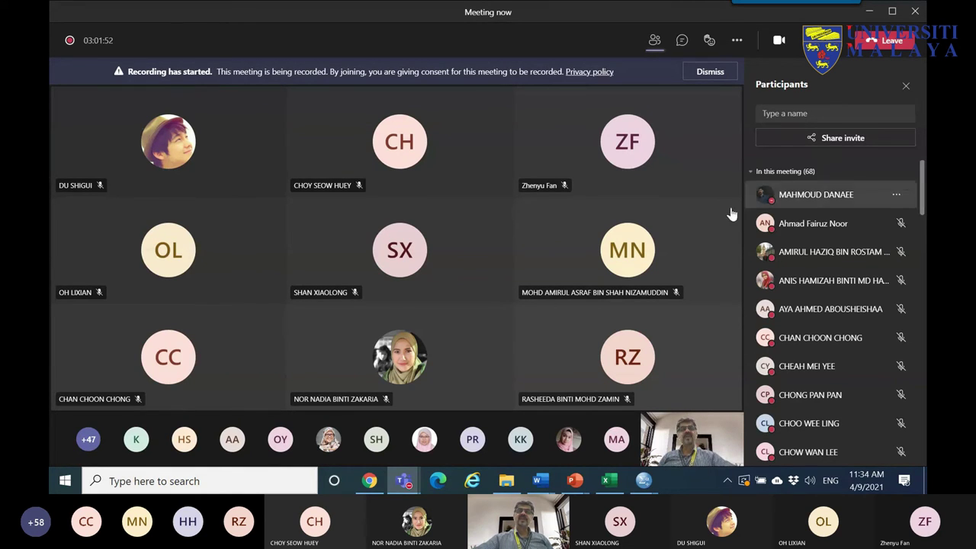
- Switch back to data sample 2.sav in SPSS, try adding QI.PS.M to the partial correlation variables, and cancel the dialog
click(643, 480)
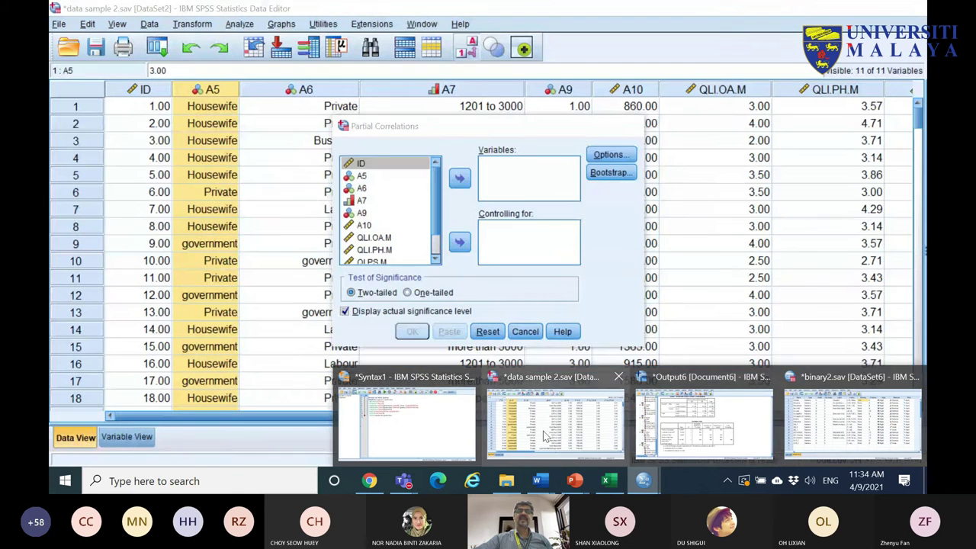
click(556, 423)
click(385, 237)
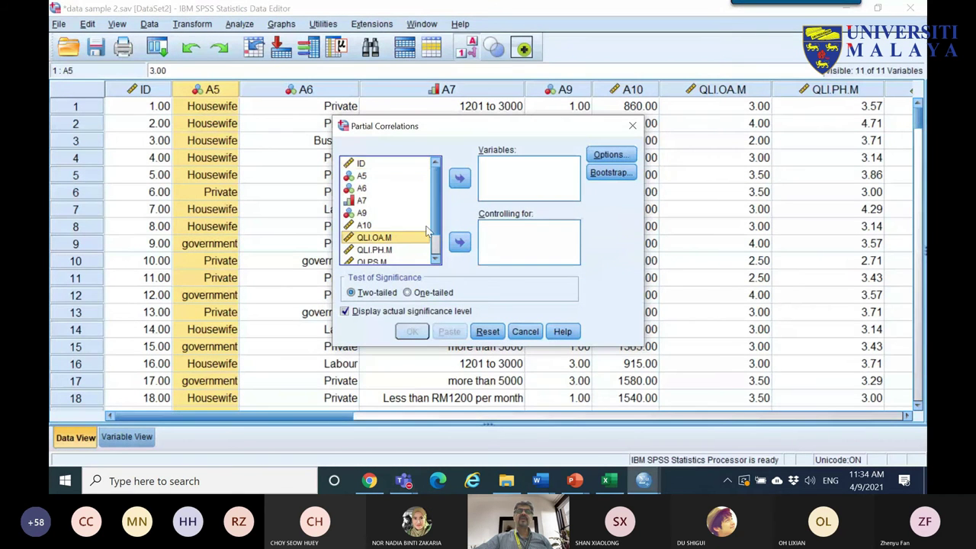
scroll(428, 219, down, 1)
click(374, 232)
click(459, 178)
click(385, 258)
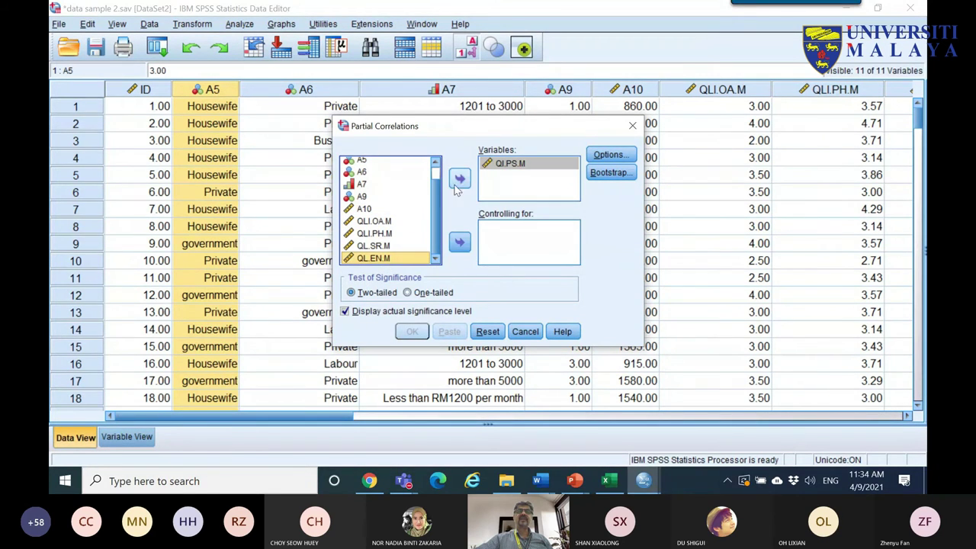
click(525, 332)
- Open the Bivariate Correlations dialog and take A7 out of the variables to correlate
click(239, 23)
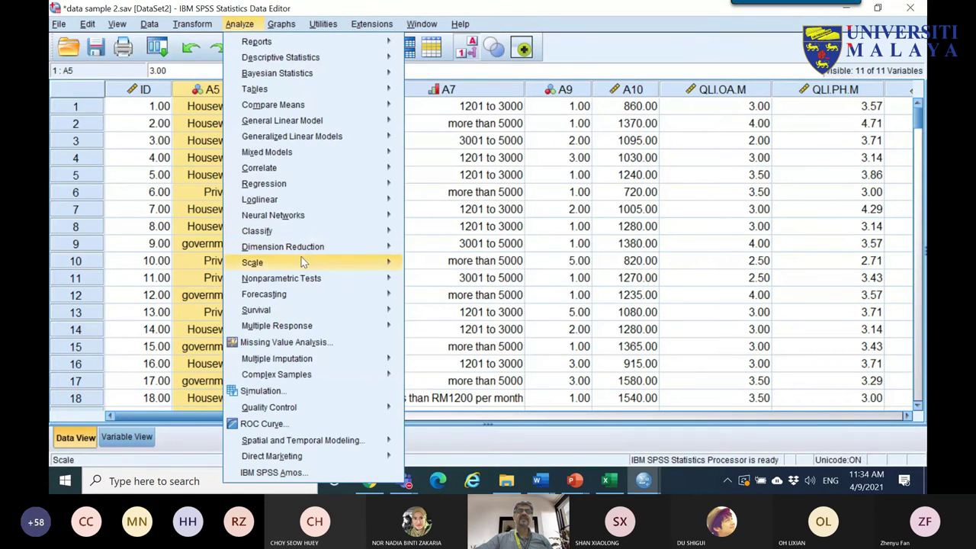
mouse_move(273, 174)
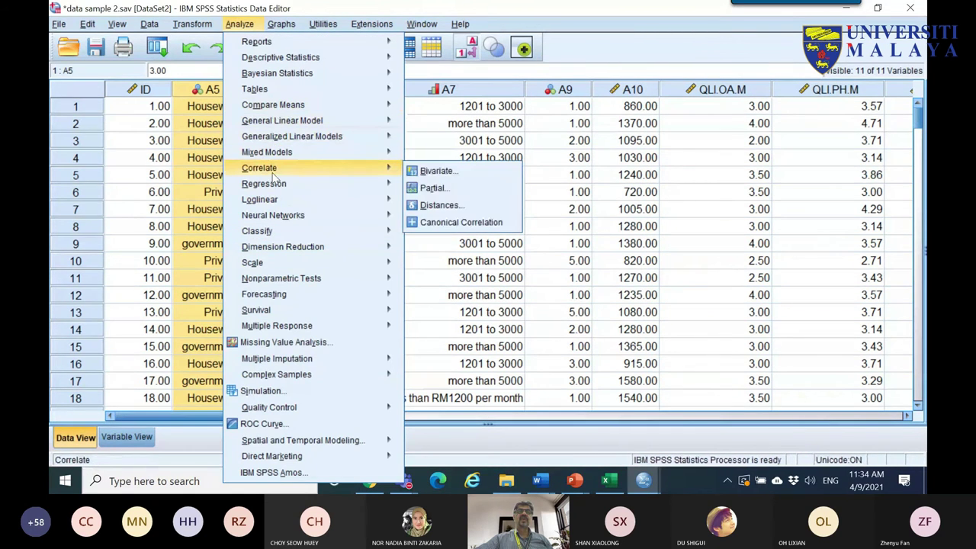
click(435, 171)
double_click(384, 52)
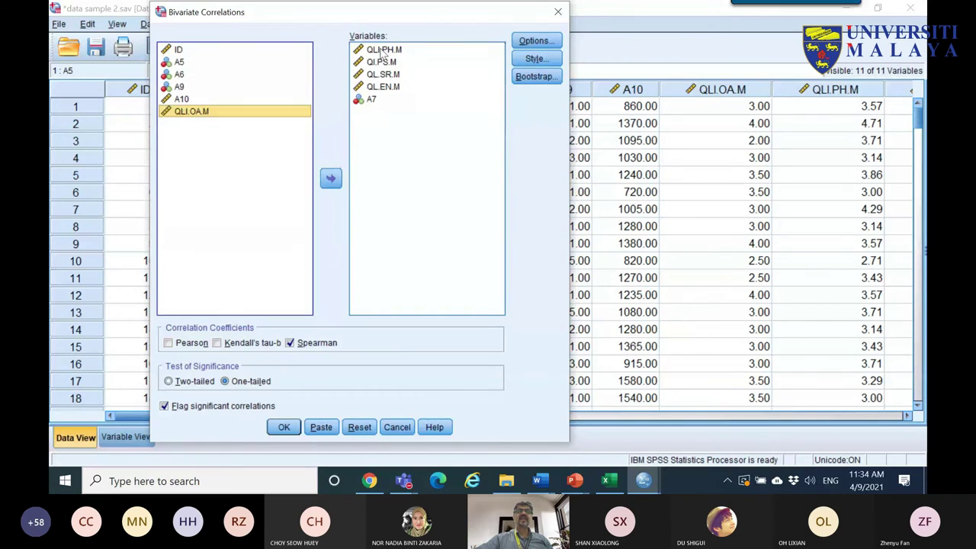
drag(183, 112, 374, 89)
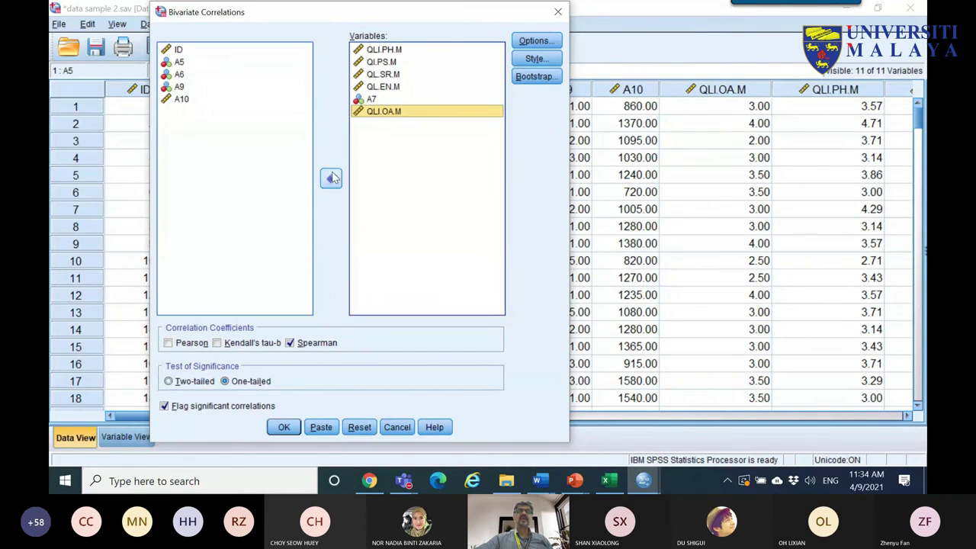
click(331, 178)
click(374, 87)
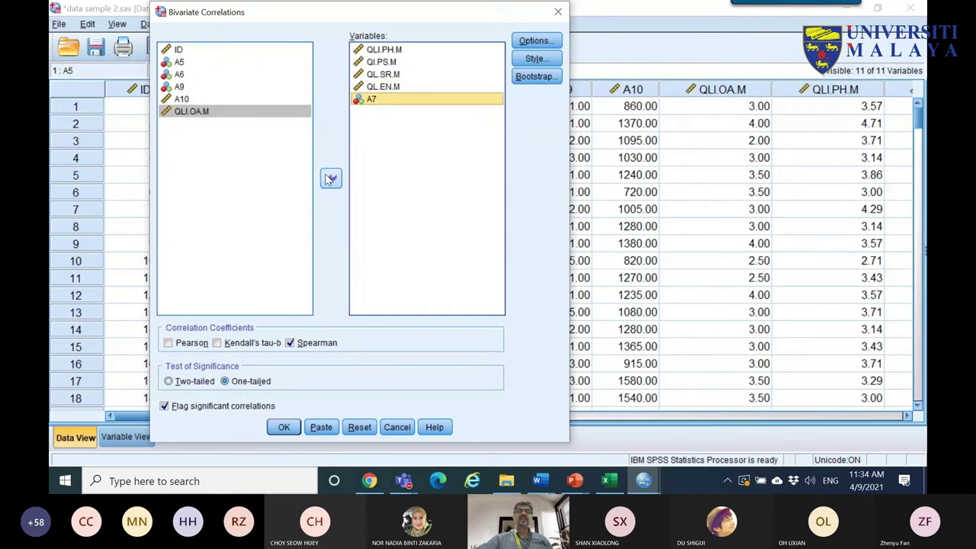
double_click(374, 100)
- Remove QL.SR.M and QLI.PH.M from the variables and run the one-tailed Spearman correlation of QI.PS.M with QL.EN.M
click(379, 89)
click(385, 75)
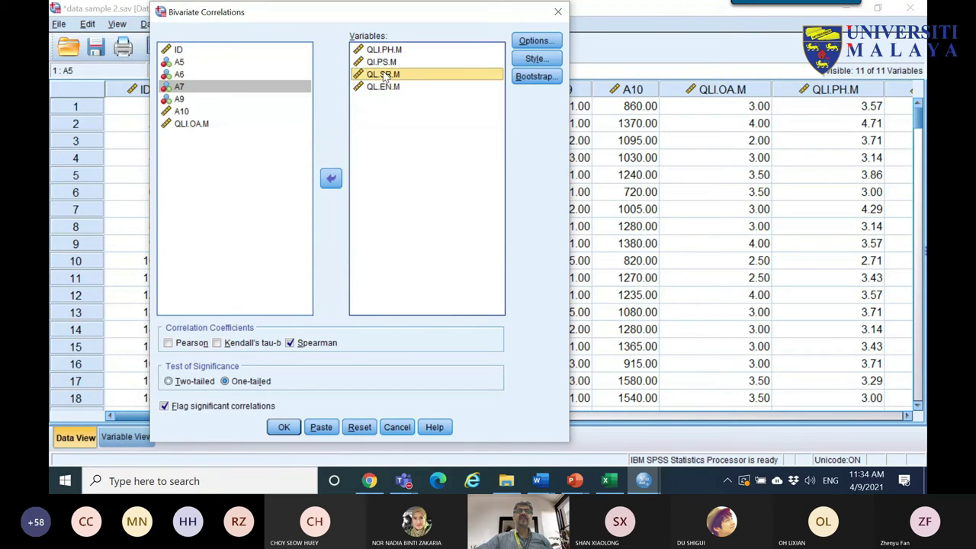
click(331, 179)
click(373, 47)
click(331, 178)
click(284, 427)
- Switch to the Output6 viewer window to read the Spearman correlations table
scroll(399, 338, down, 3)
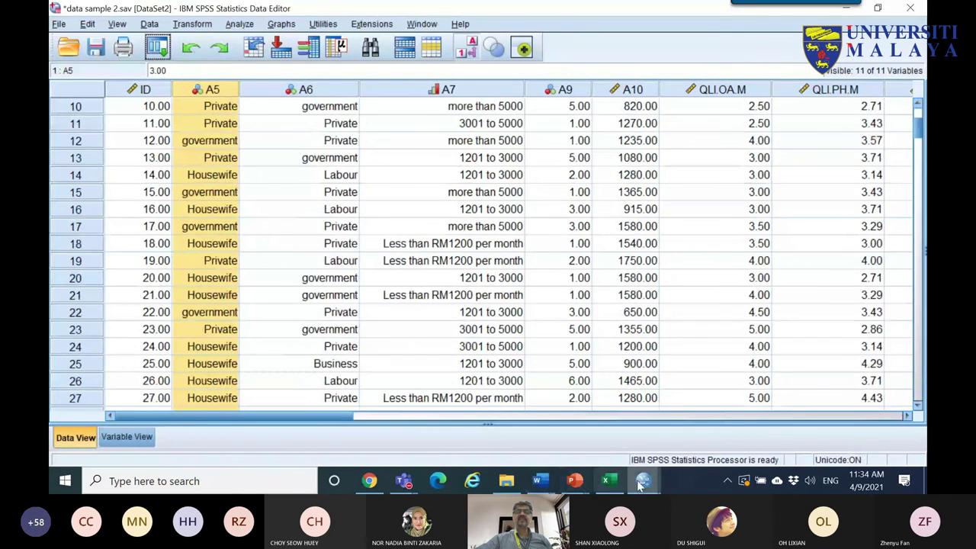
mouse_move(640, 485)
click(701, 427)
click(516, 321)
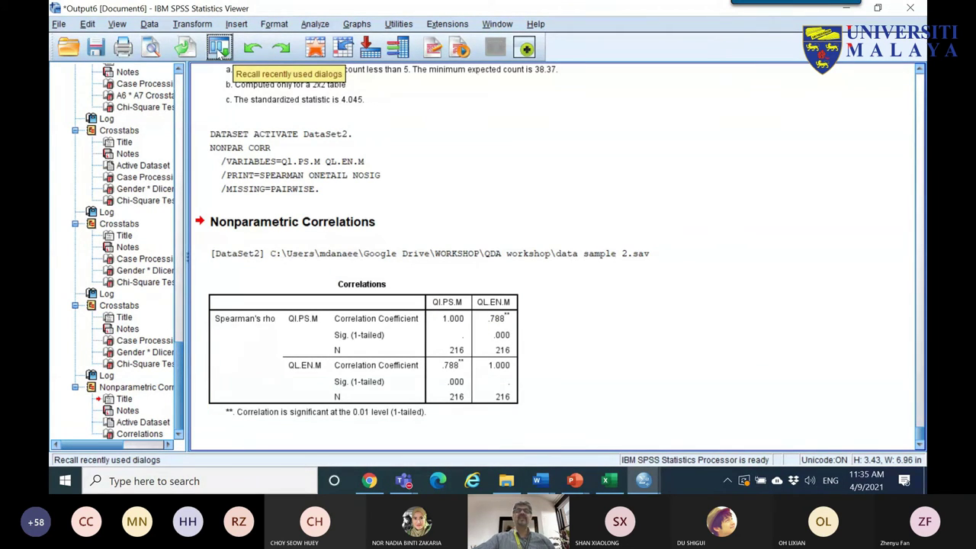
- Open the Partial Correlations dialog and add QL.EN.M and QI.PS.M as the variables to correlate
click(220, 49)
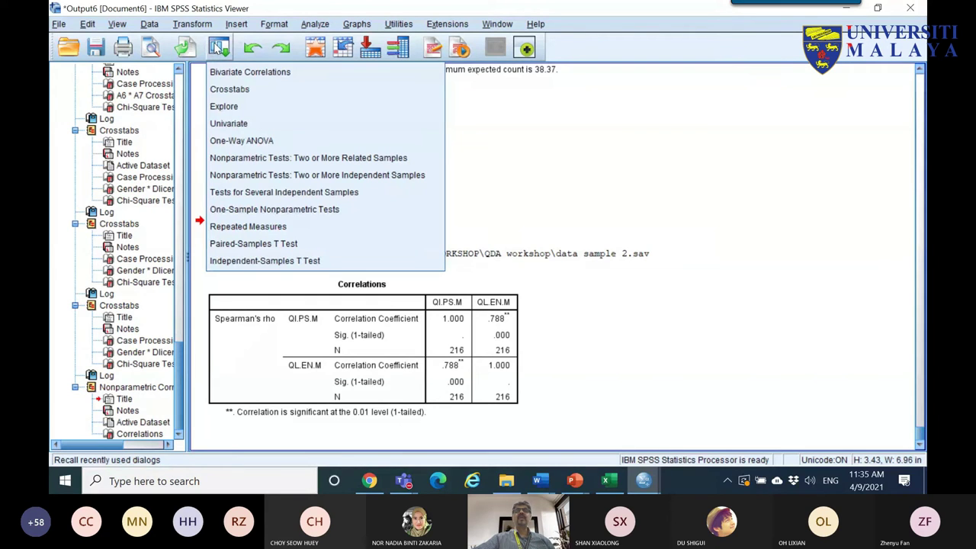
click(322, 26)
mouse_move(343, 168)
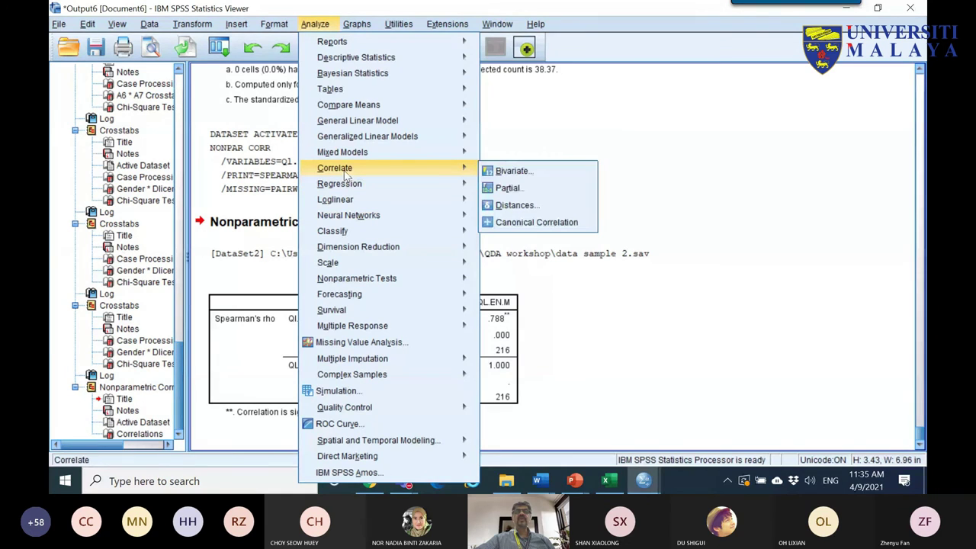
click(511, 189)
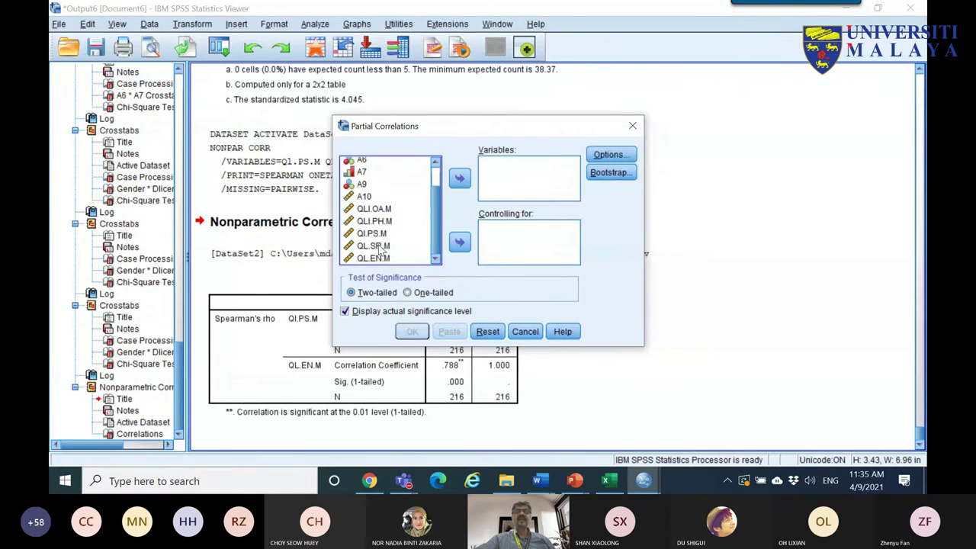
click(382, 248)
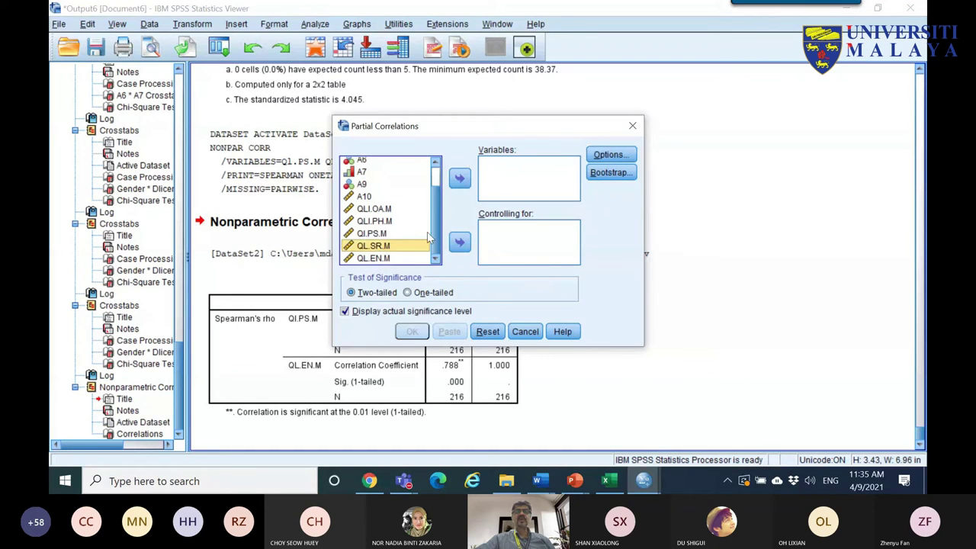
double_click(374, 258)
click(373, 246)
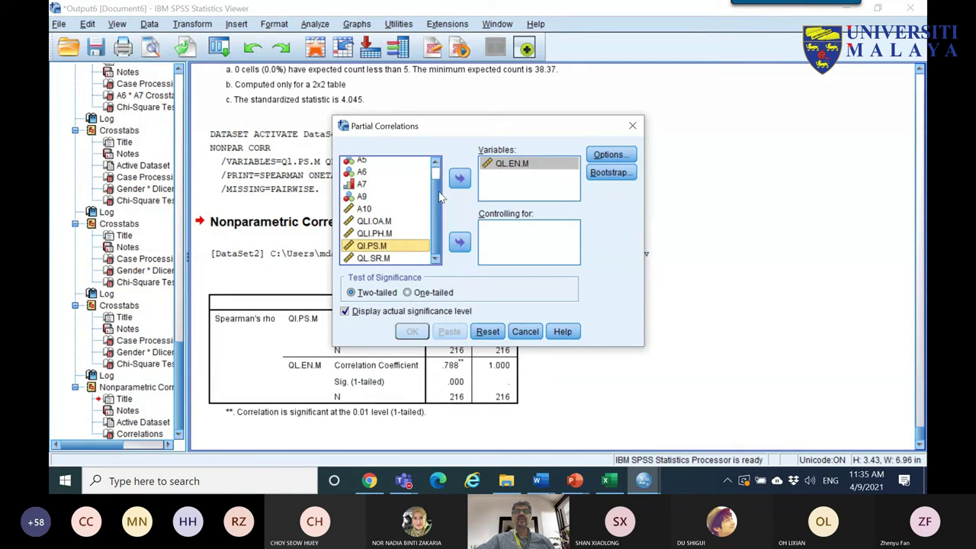
click(459, 178)
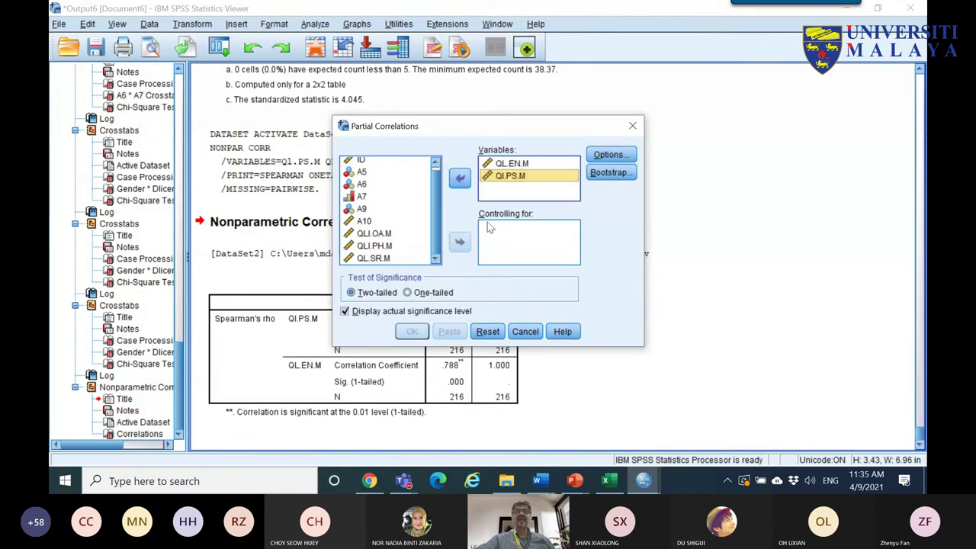
- Set A5, A6, A7 and A9 as the control variables and run the two-tailed partial correlation
click(363, 174)
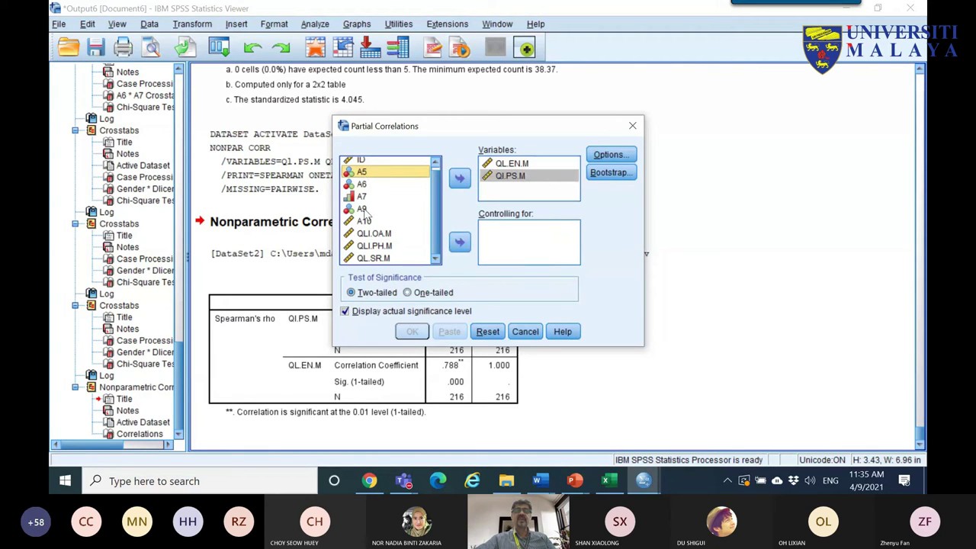
click(370, 185)
shift+click(366, 199)
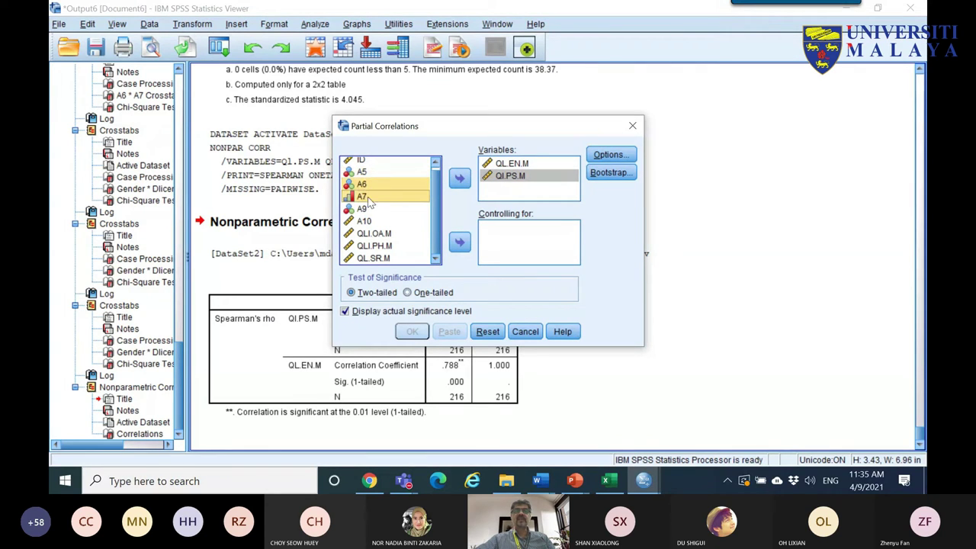
ctrl+click(362, 209)
ctrl+click(363, 172)
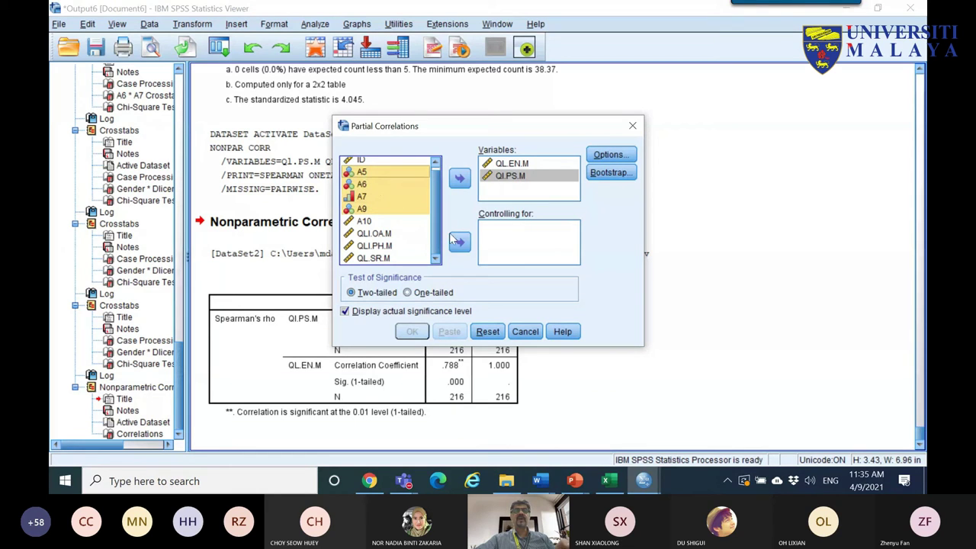
click(459, 243)
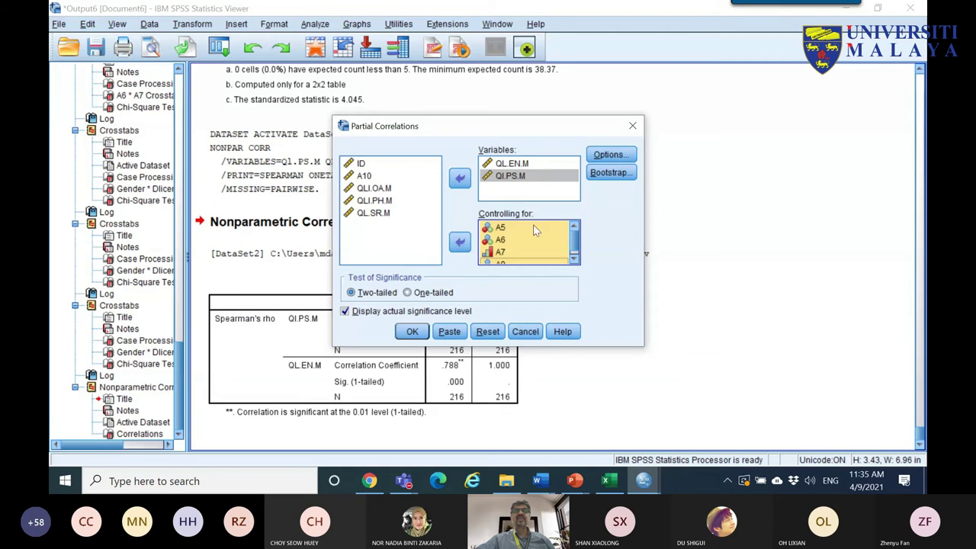
click(412, 331)
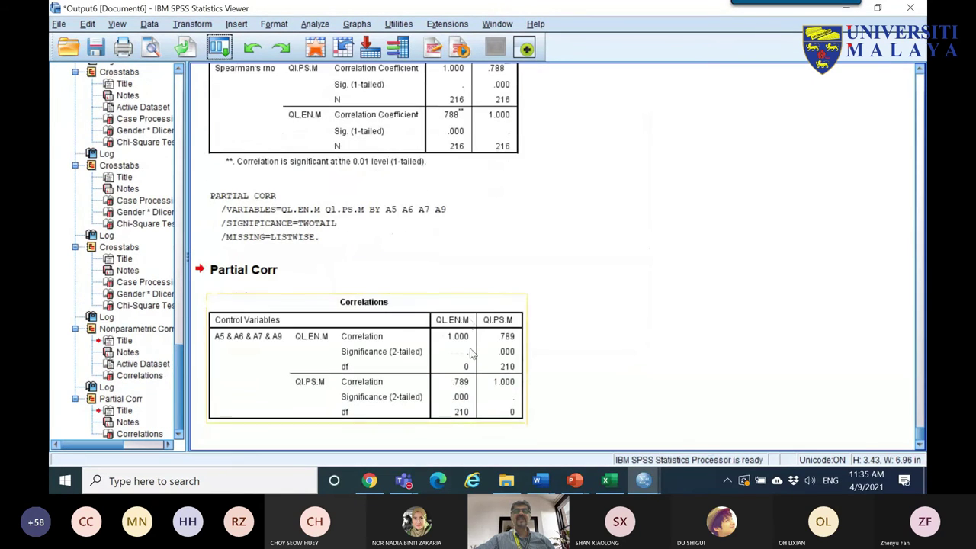
- Compare the QL.EN.M and QI.PS.M coefficient in the Spearman table with the one in the partial correlation table
scroll(511, 320, up, 2)
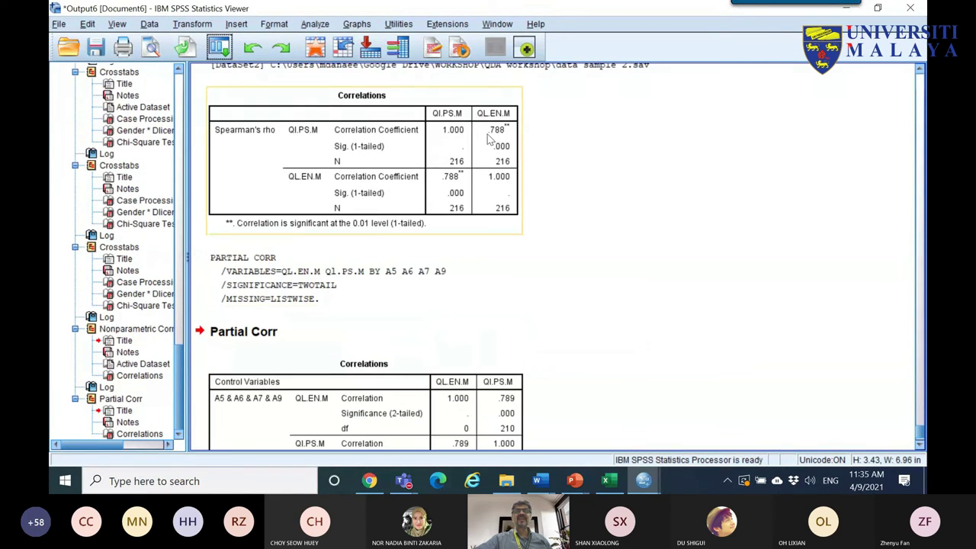
scroll(534, 321, down, 2)
click(508, 341)
scroll(511, 343, up, 2)
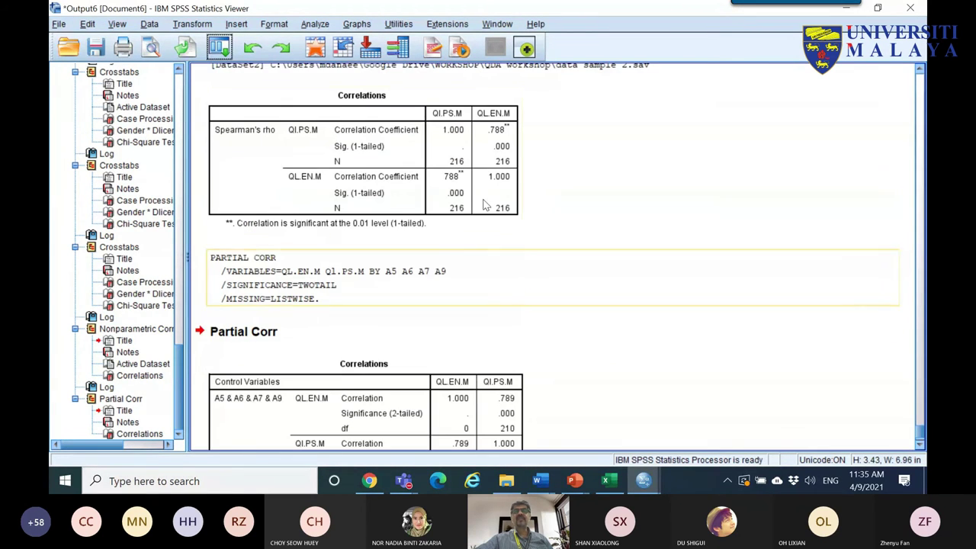
click(500, 135)
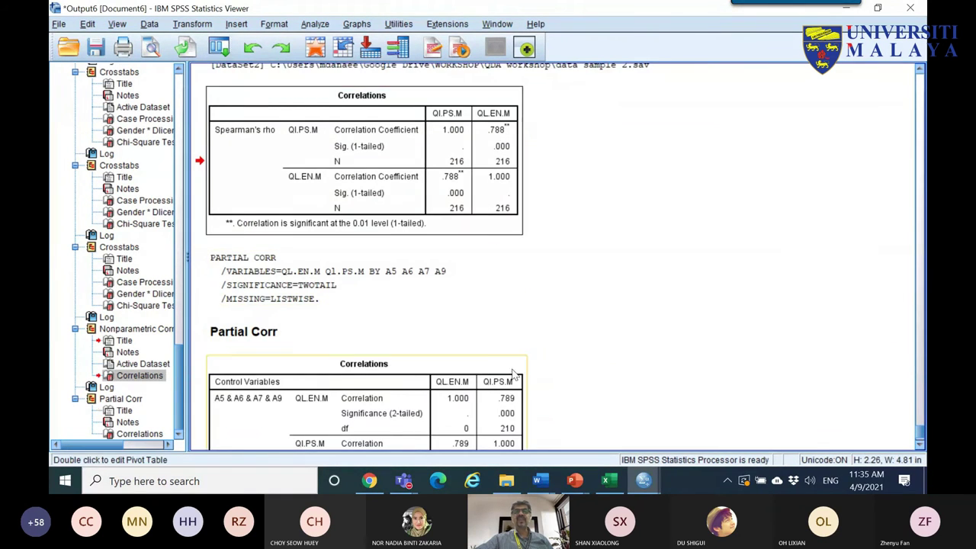
double_click(494, 162)
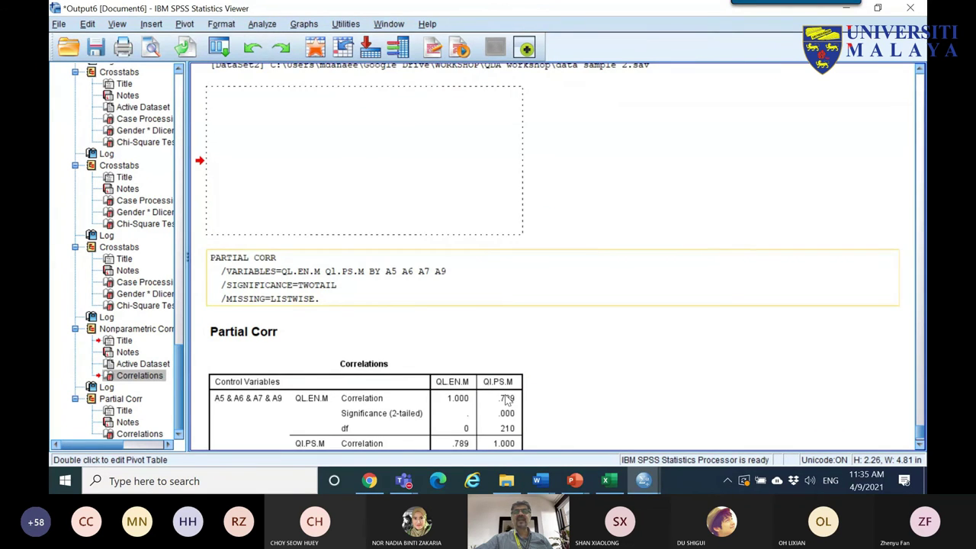
click(508, 400)
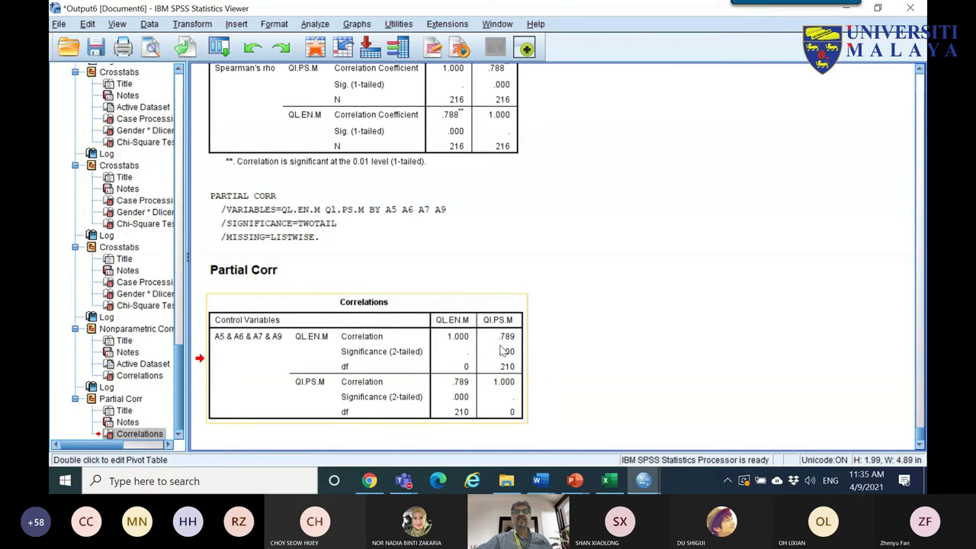
click(363, 303)
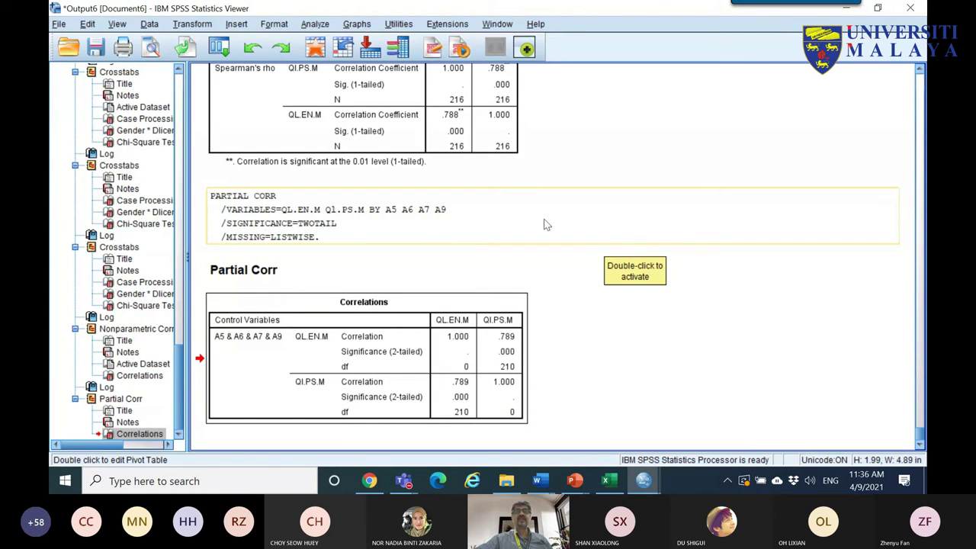
click(219, 48)
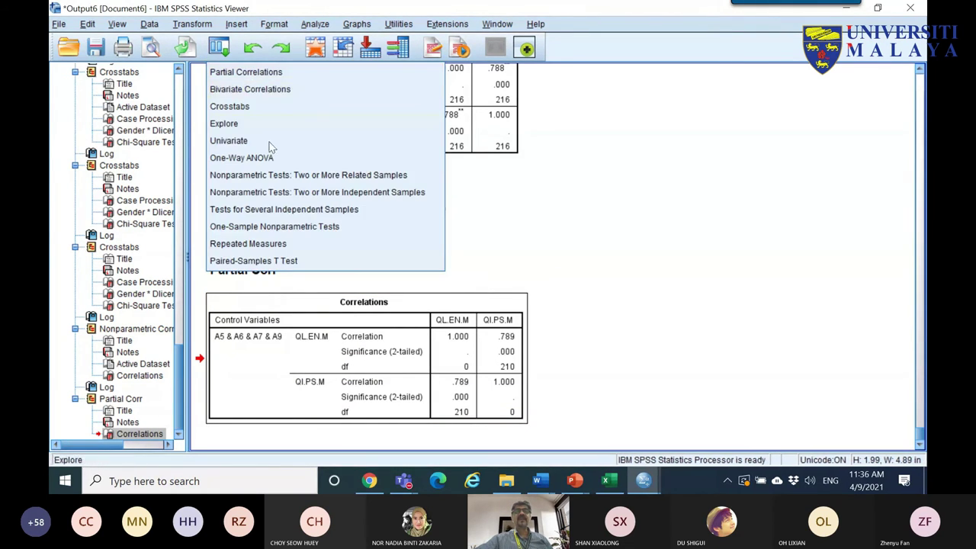
right_click(255, 357)
key(Escape)
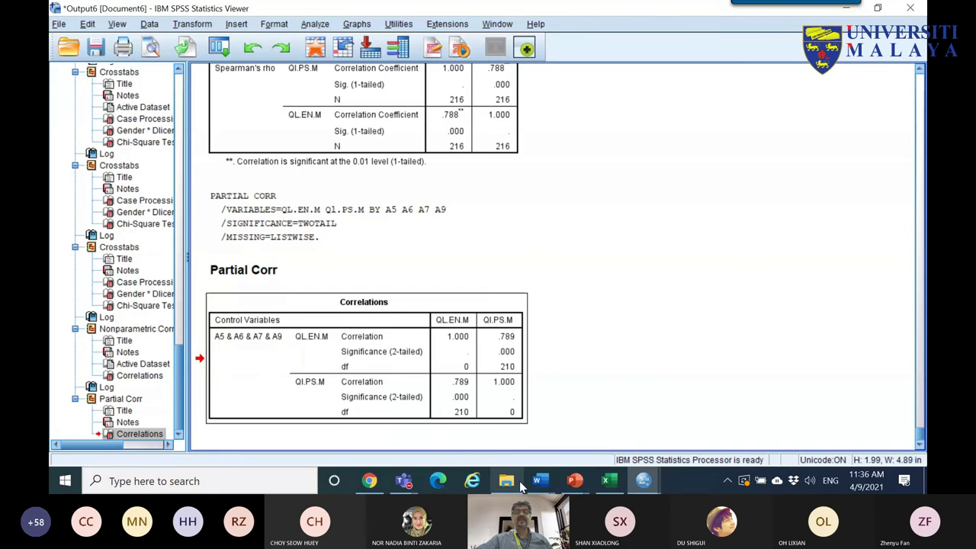
- Switch to the Book1 workbook in Excel
click(608, 481)
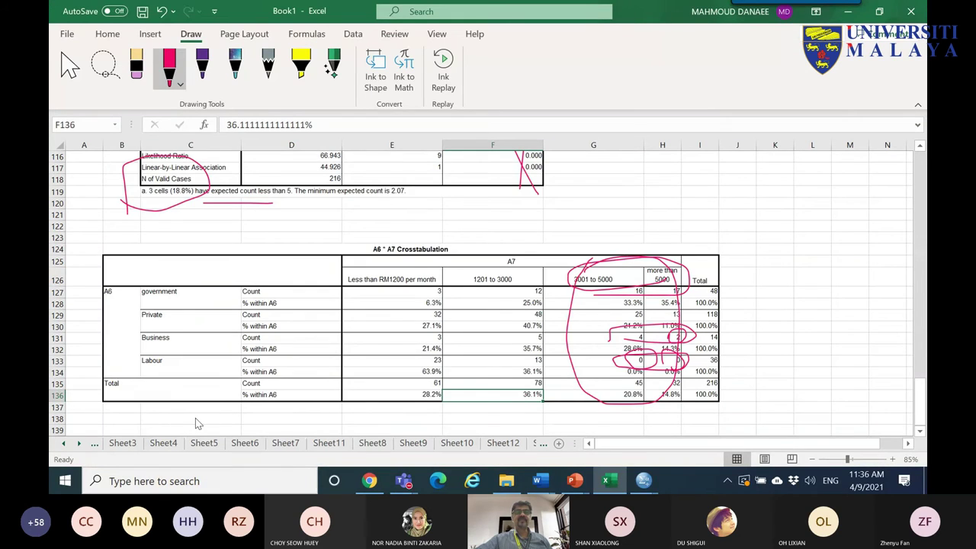
- Paste the copied partial correlation table at cell B139, below the A6 * A7 crosstabulation
click(70, 68)
scroll(188, 268, down, 5)
right_click(188, 269)
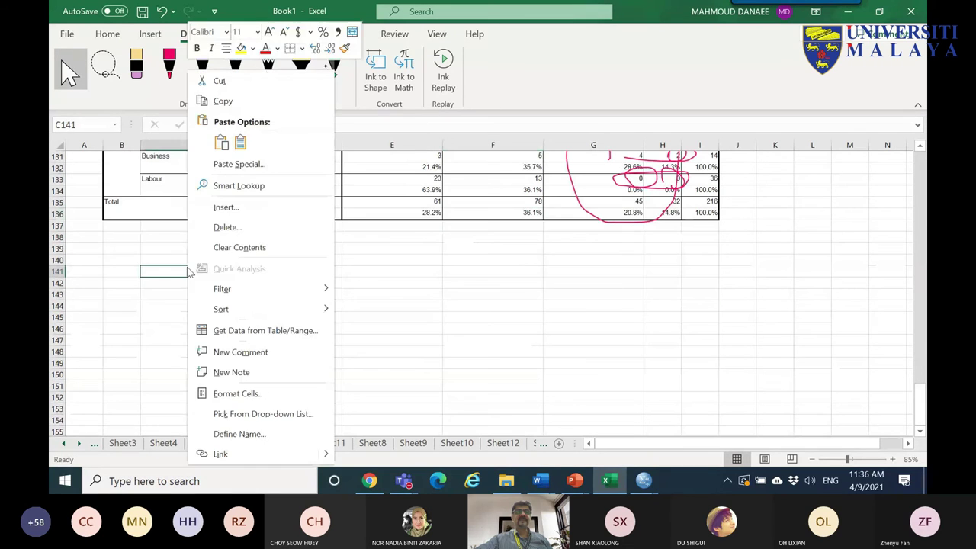
right_click(136, 249)
click(165, 143)
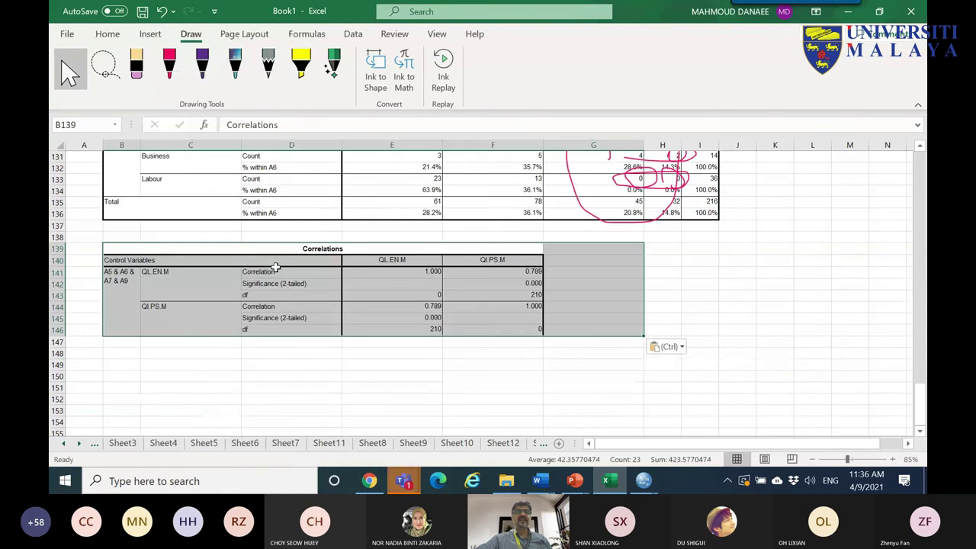
- Enlarge the view of the pasted Correlations table to 130% and narrow columns D, E and F
scroll(348, 310, up, 5)
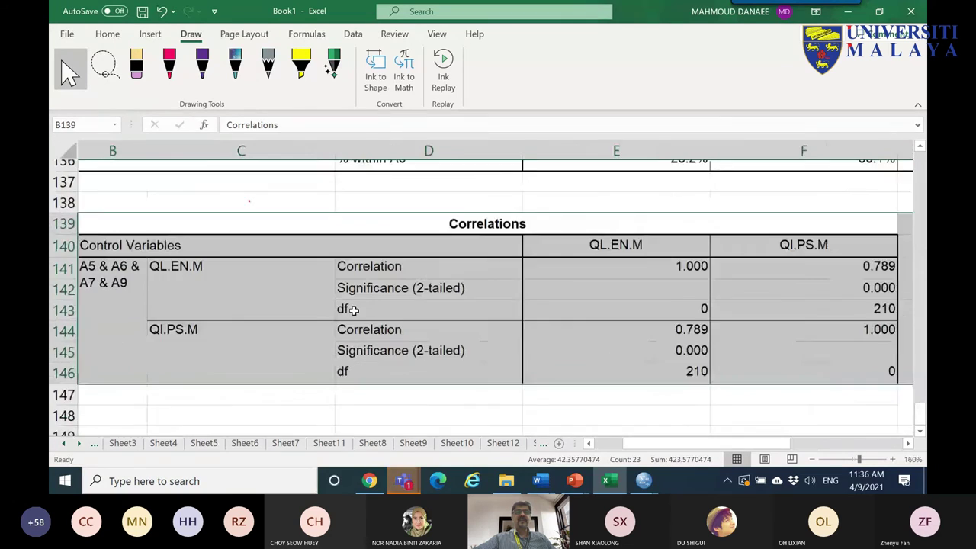
scroll(355, 316, down, 2)
click(367, 147)
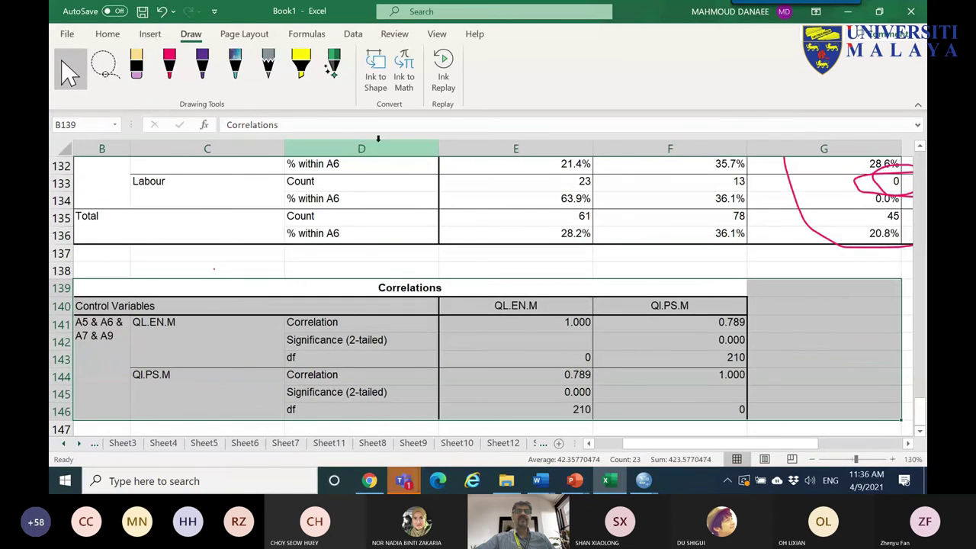
drag(438, 146, 360, 146)
drag(514, 143, 412, 146)
drag(565, 146, 493, 148)
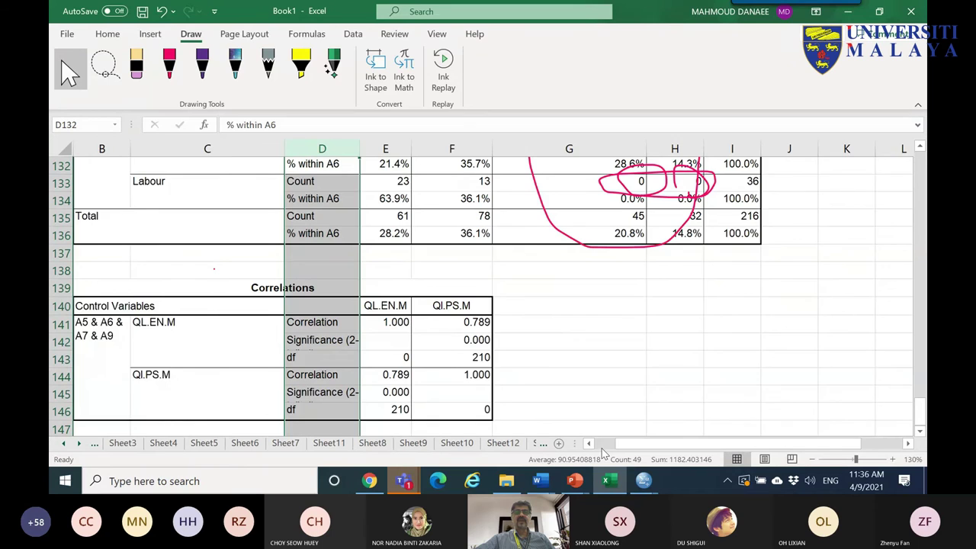
click(589, 443)
- In pink ink, circle EN.M, QI.PS.M, the 0.789 correlation and its 0.000 significance, with a line leading out from the correlation
click(164, 332)
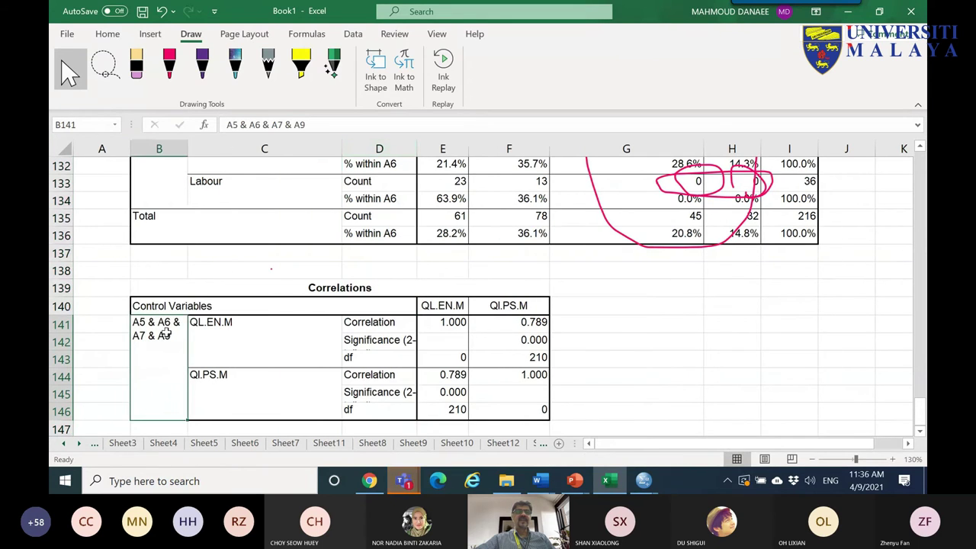
click(226, 325)
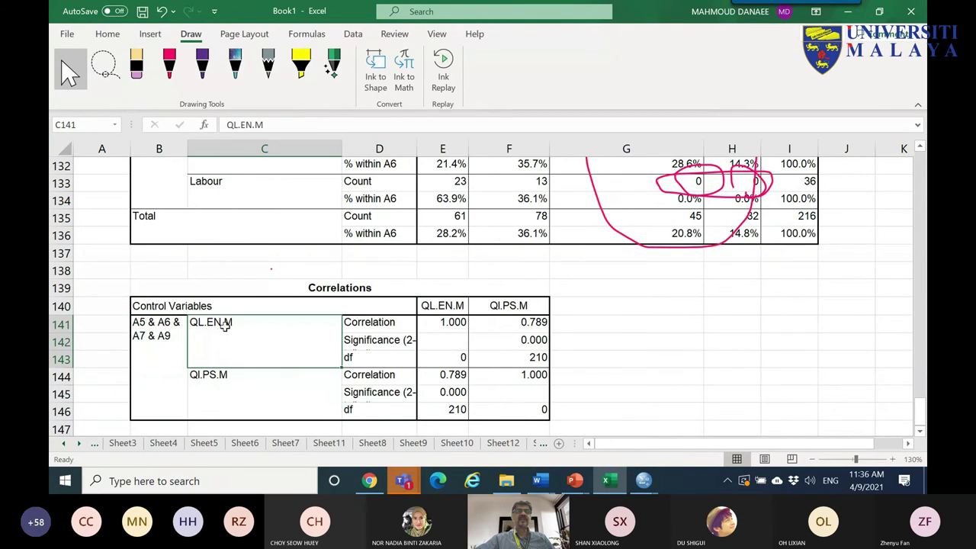
click(169, 65)
mouse_move(235, 330)
mouse_down()
mouse_move(203, 325)
mouse_move(235, 318)
mouse_up()
drag(238, 326, 245, 320)
mouse_move(528, 312)
mouse_down()
mouse_move(477, 313)
mouse_move(502, 293)
mouse_move(524, 311)
mouse_move(516, 335)
mouse_move(505, 320)
mouse_move(582, 329)
mouse_move(537, 357)
mouse_move(514, 338)
mouse_move(555, 342)
mouse_up()
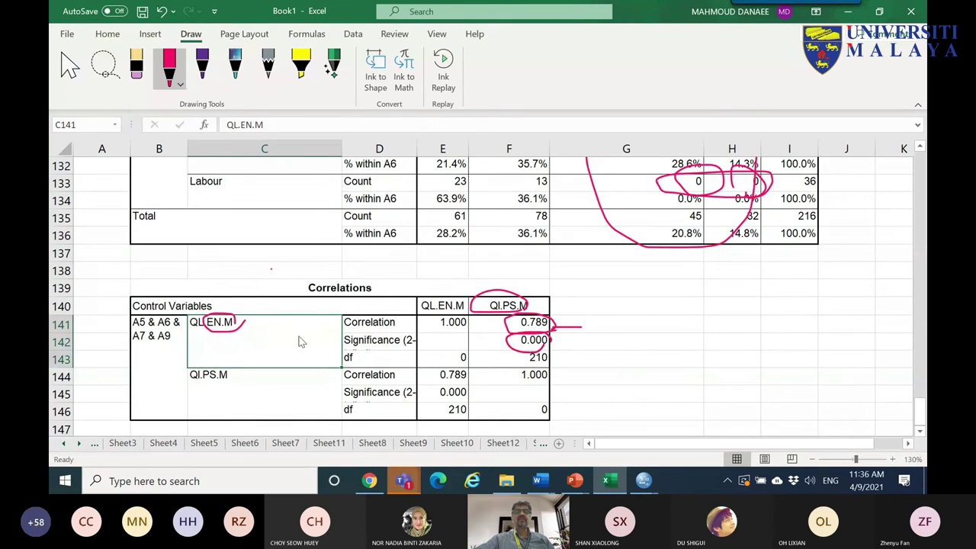
- Circle the control variables A5, A6, A7 and A9 in ink, add a short handwritten note below and strike through them
mouse_move(147, 334)
mouse_down()
mouse_move(134, 345)
mouse_move(169, 353)
mouse_move(212, 313)
mouse_move(181, 292)
mouse_move(131, 305)
mouse_move(136, 353)
mouse_up()
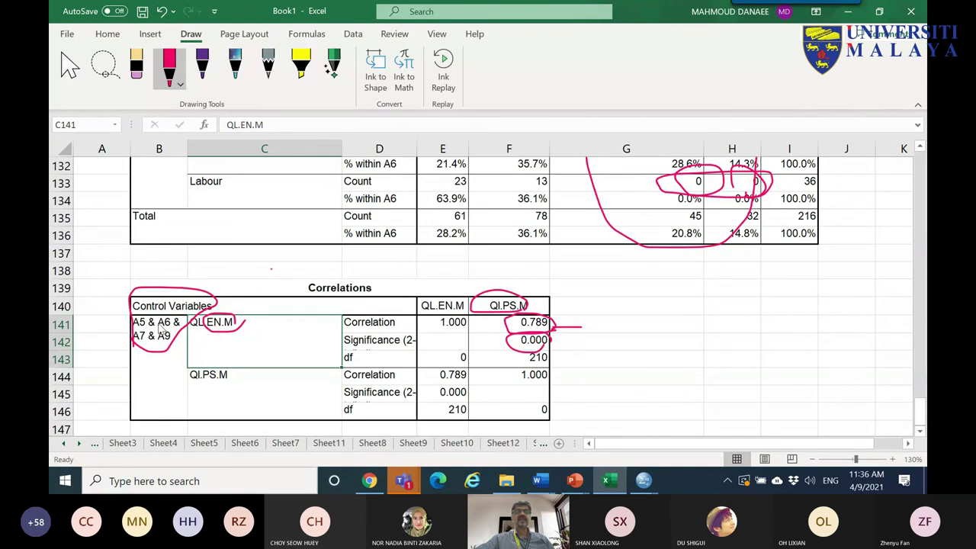
drag(146, 377, 174, 375)
drag(151, 328, 135, 392)
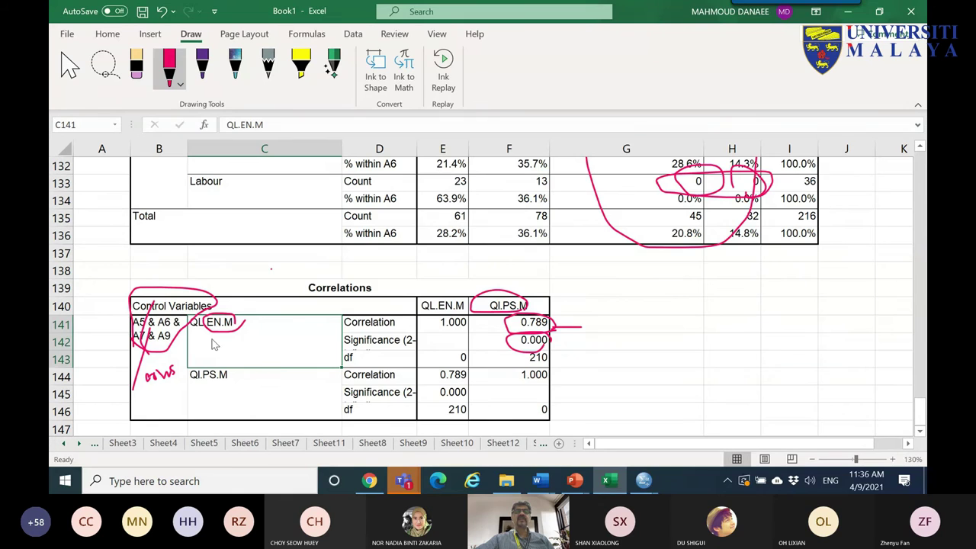
- Underline EN.M in ink, handwrite "pure" and "adjusted" beside the correlation, and encircle "adjusted"
drag(209, 340, 236, 340)
mouse_move(606, 326)
mouse_down()
mouse_move(606, 350)
mouse_move(629, 330)
mouse_move(700, 340)
mouse_up()
mouse_move(607, 370)
mouse_down()
mouse_move(707, 371)
mouse_move(751, 369)
mouse_up()
mouse_move(675, 402)
mouse_down()
mouse_move(824, 331)
mouse_move(679, 404)
mouse_up()
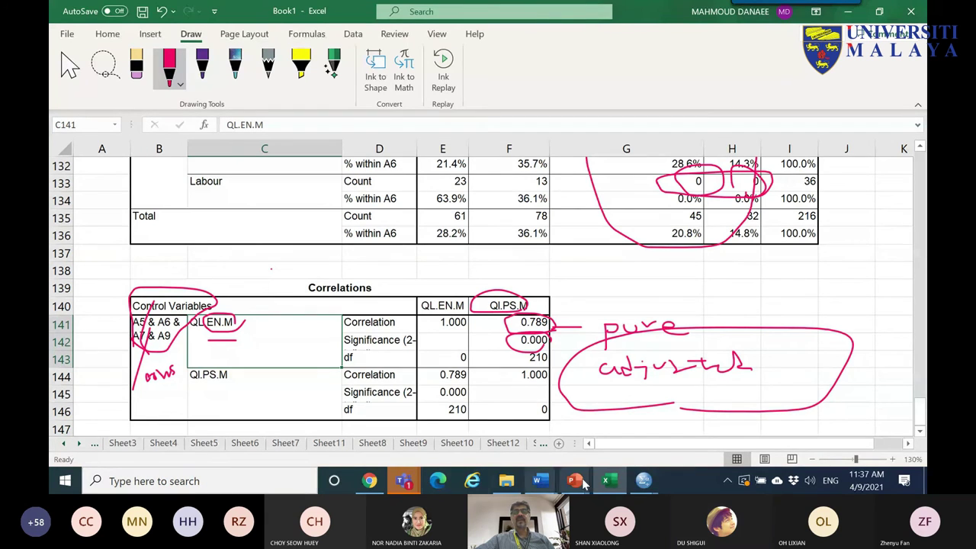
- Switch to the SPSS data sample 2 dataset and rerun Partial Correlations with QLI.OA.M, QLI.PH.M and QL.SR.M added as control variables
mouse_move(643, 485)
click(610, 420)
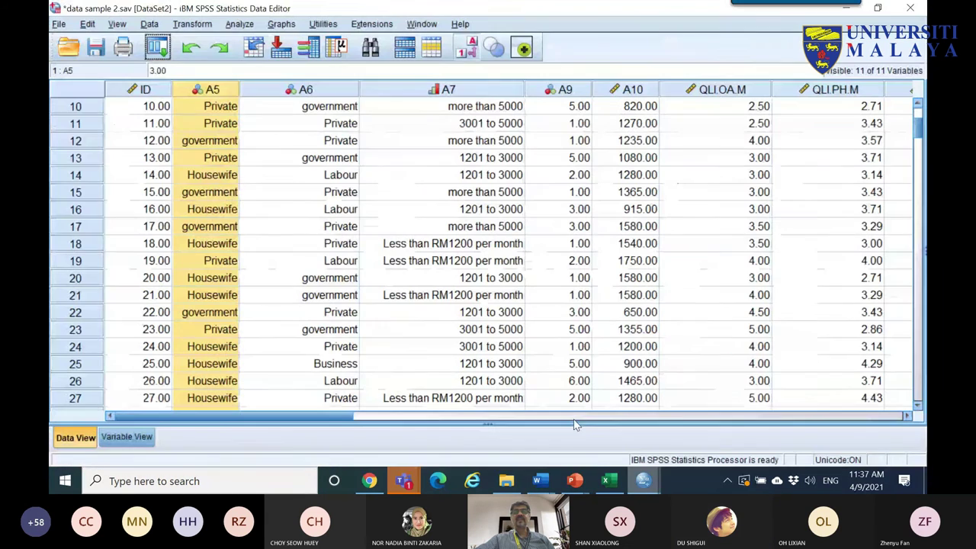
click(157, 48)
click(175, 73)
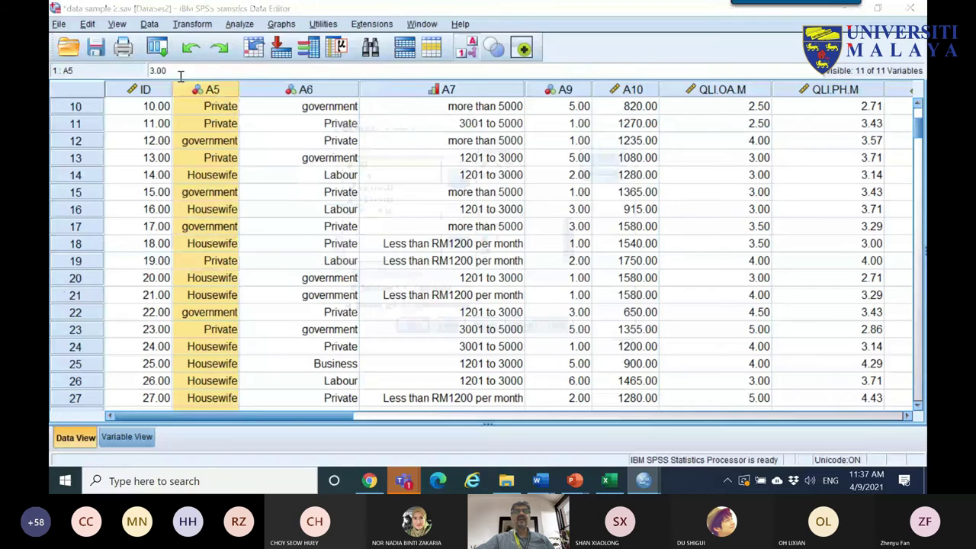
click(512, 166)
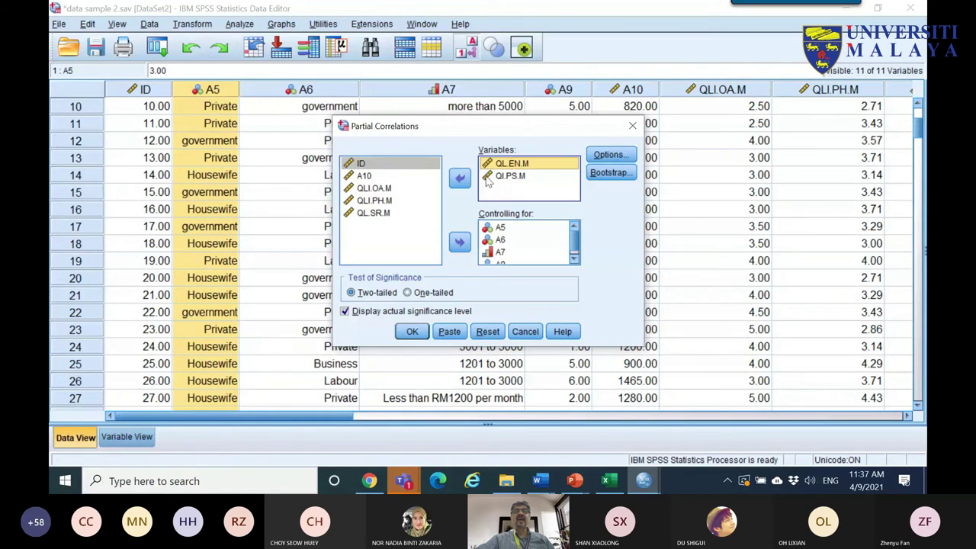
click(374, 188)
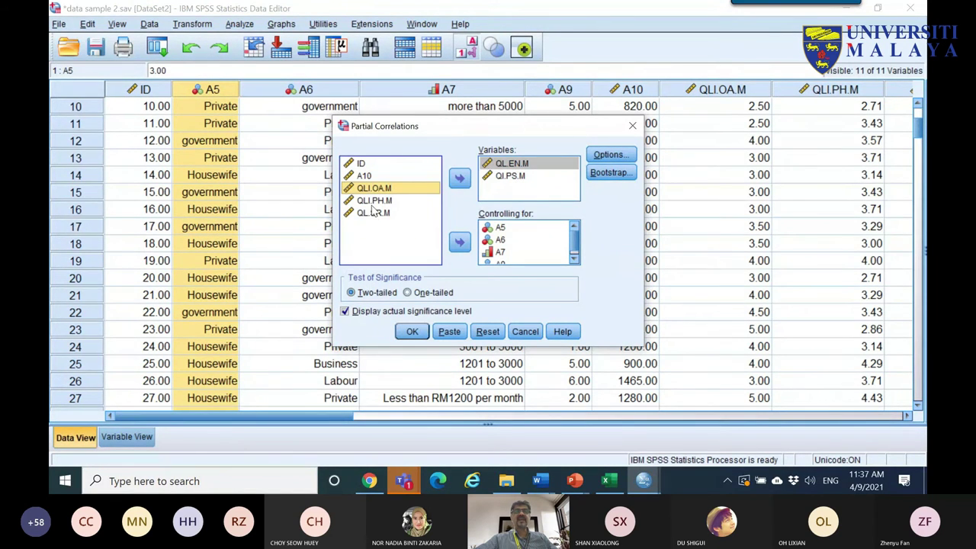
shift+click(373, 212)
click(459, 242)
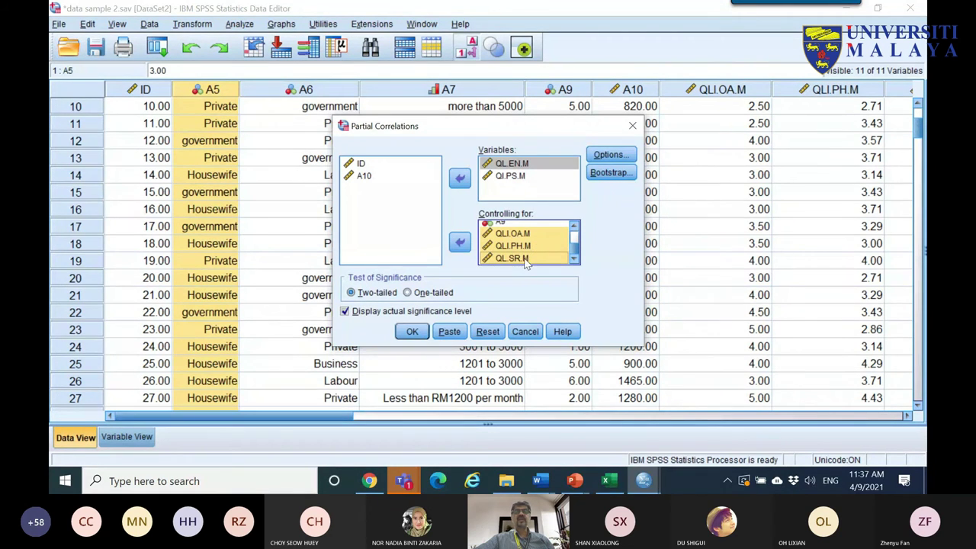
click(412, 332)
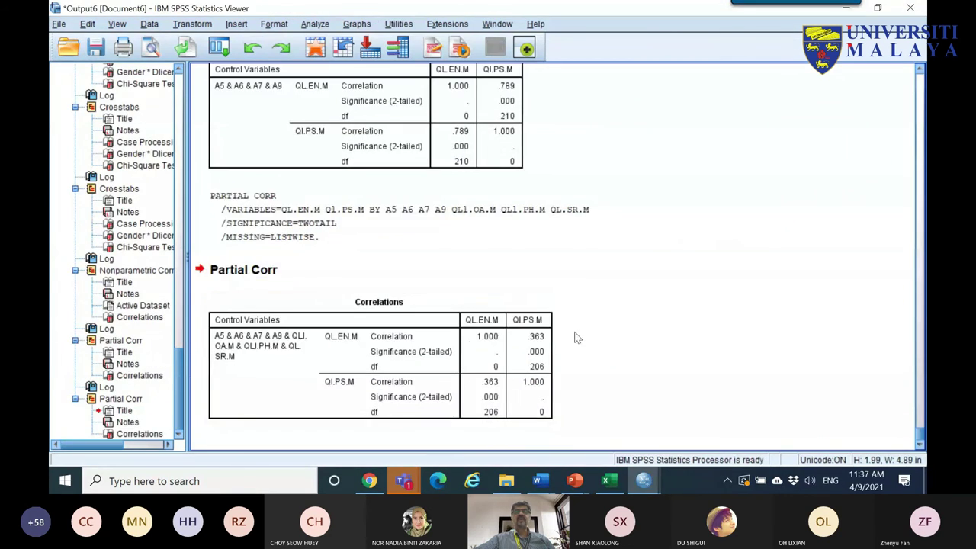
- Copy the newest Partial Corr Correlations table from the SPSS output and paste it into the Excel sheet at cell B149
right_click(284, 338)
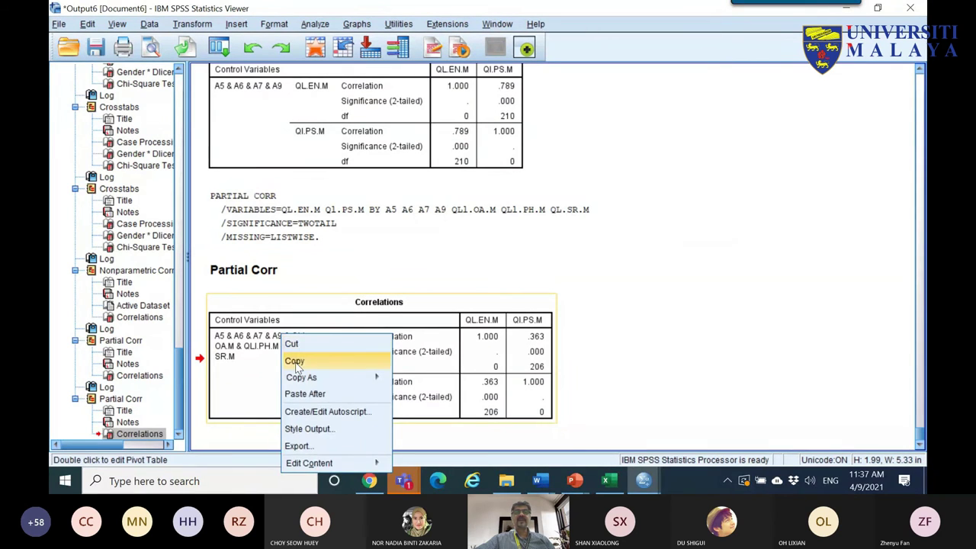
click(289, 362)
click(610, 485)
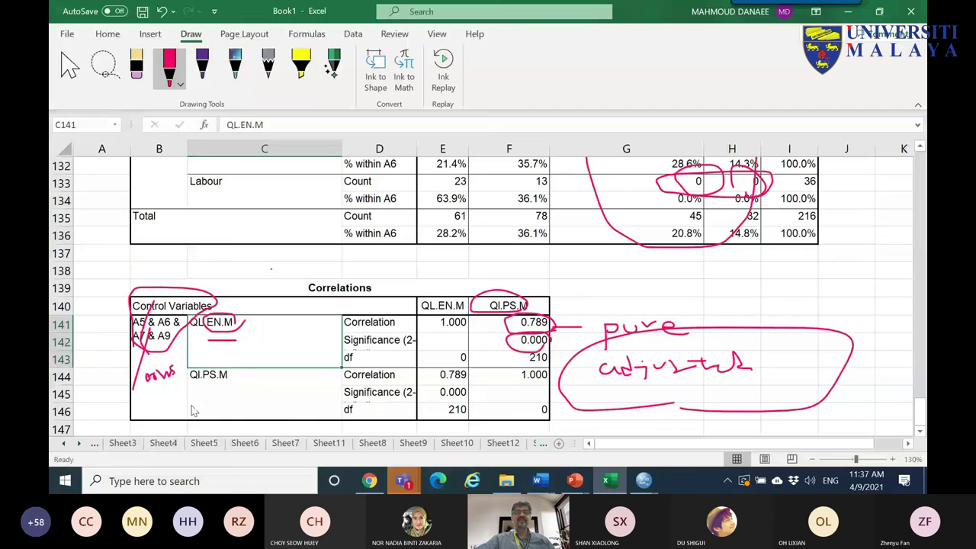
click(70, 67)
scroll(191, 213, down, 4)
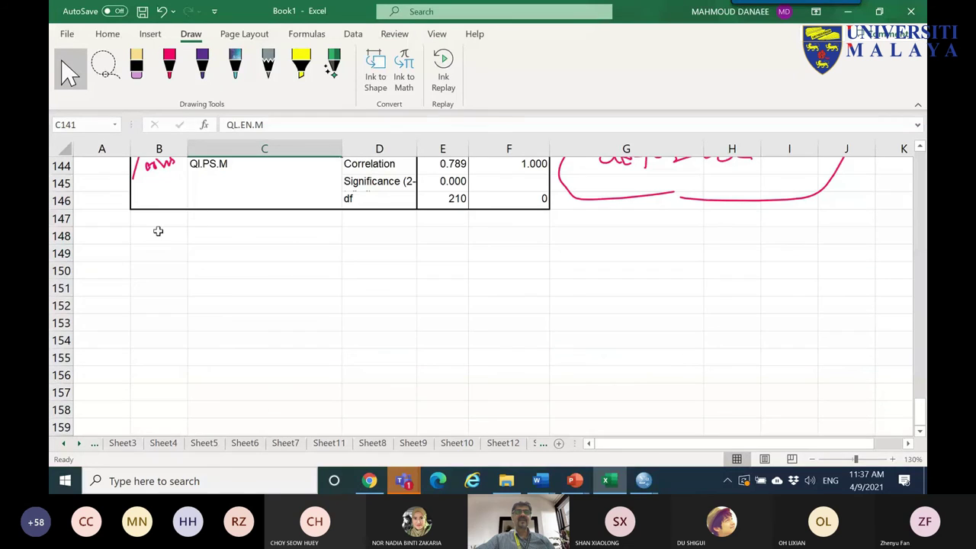
click(162, 256)
right_click(162, 256)
click(193, 142)
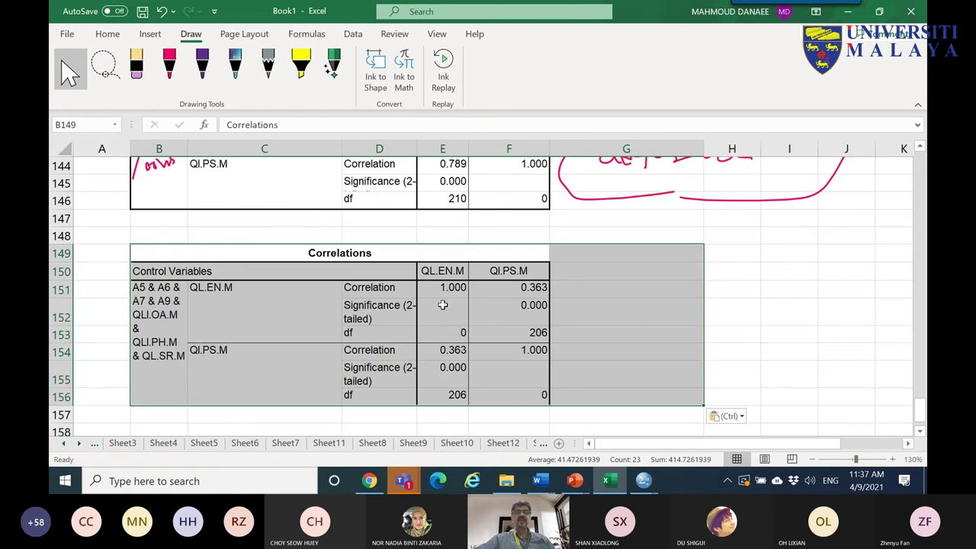
- Mark up the second Correlations table in ink, circling EN.M, QI.PS.M and 0.363, with an arrow from the correlation to a circled handwritten note
click(544, 294)
click(169, 66)
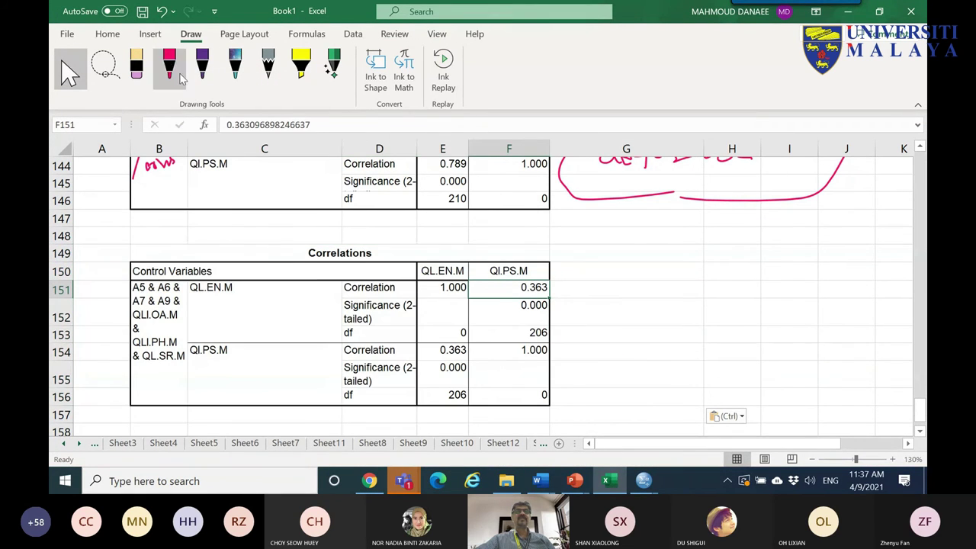
mouse_move(577, 299)
mouse_down()
mouse_move(510, 302)
mouse_move(517, 267)
mouse_move(571, 271)
mouse_move(551, 307)
mouse_move(529, 273)
mouse_up()
mouse_move(241, 289)
mouse_down()
mouse_move(197, 265)
mouse_move(237, 302)
mouse_up()
drag(121, 321, 168, 323)
drag(130, 349, 212, 358)
mouse_move(569, 296)
mouse_down()
mouse_move(645, 299)
mouse_move(635, 305)
mouse_move(701, 286)
mouse_move(710, 297)
mouse_move(749, 298)
mouse_move(758, 272)
mouse_move(768, 301)
mouse_move(670, 320)
mouse_move(707, 248)
mouse_move(709, 328)
mouse_up()
drag(923, 387, 921, 363)
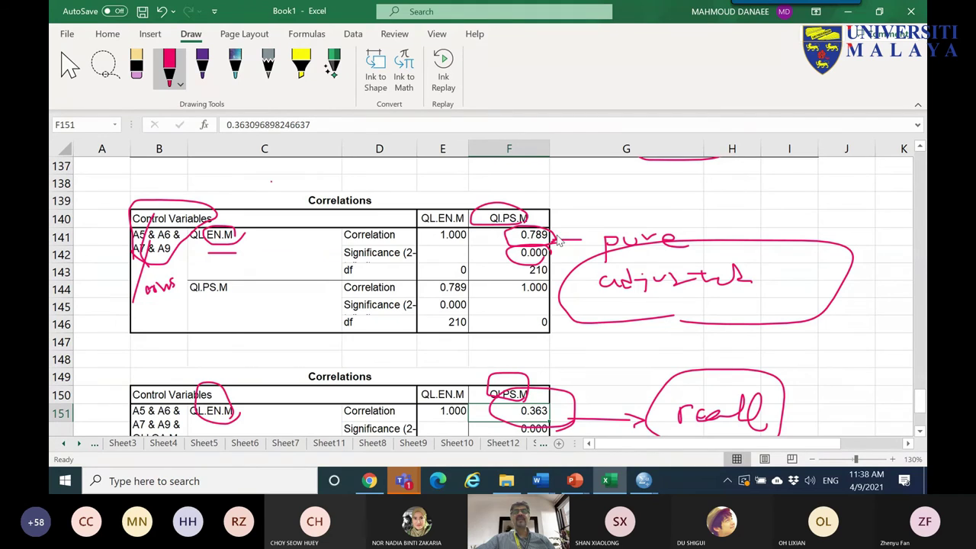
drag(598, 379, 593, 397)
drag(542, 422, 539, 418)
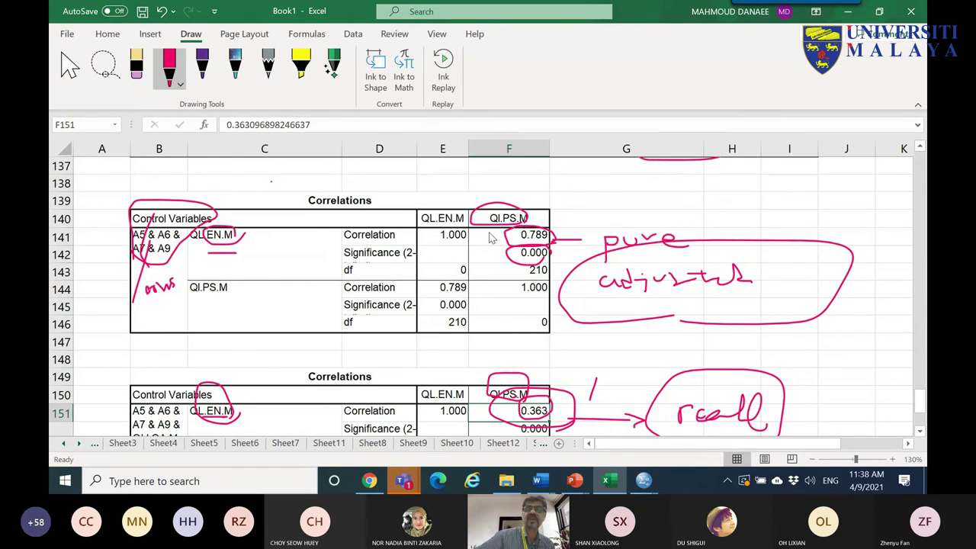
- Above the first Correlations table, ink notes linked to EN.M and QI.PS.M, then emphasize 0.789, "pure" and "adjusted"
mouse_move(625, 174)
mouse_down()
mouse_move(624, 201)
mouse_move(625, 186)
mouse_move(645, 197)
mouse_up()
mouse_move(458, 160)
mouse_down()
mouse_move(440, 174)
mouse_move(470, 171)
mouse_up()
mouse_move(619, 175)
mouse_down()
mouse_move(580, 177)
mouse_move(508, 217)
mouse_up()
mouse_move(446, 177)
mouse_down()
mouse_move(462, 186)
mouse_move(252, 243)
mouse_up()
drag(458, 160, 246, 235)
mouse_move(526, 246)
mouse_down()
mouse_move(560, 236)
mouse_move(520, 228)
mouse_move(521, 242)
mouse_move(563, 238)
mouse_move(539, 233)
mouse_move(530, 233)
mouse_move(627, 261)
mouse_move(694, 257)
mouse_up()
mouse_move(608, 300)
mouse_down()
mouse_move(686, 303)
mouse_move(775, 289)
mouse_move(614, 260)
mouse_move(561, 296)
mouse_move(584, 313)
mouse_up()
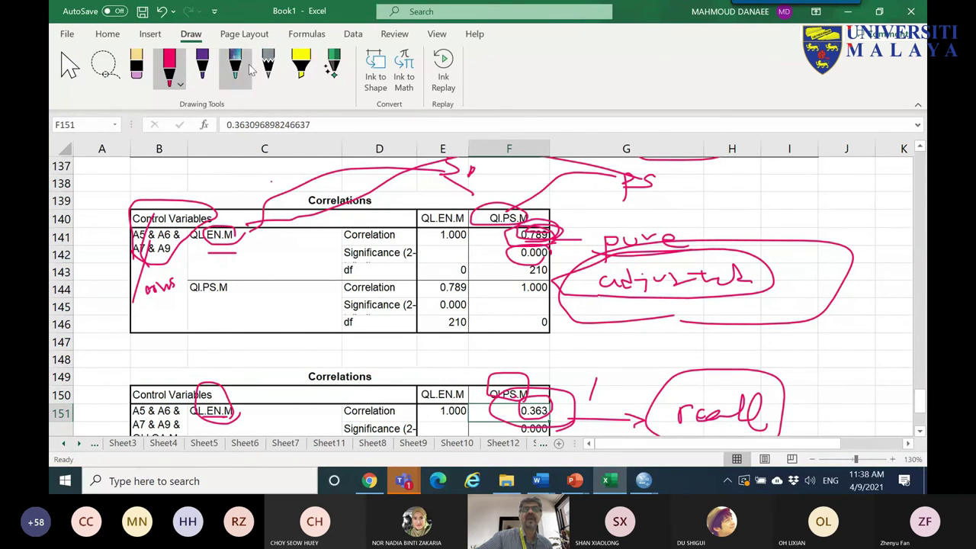
- Switch to the SPSS data sample 2 dataset and review the variables and controls in an enlarged Partial Correlations dialog, then close it
mouse_move(647, 482)
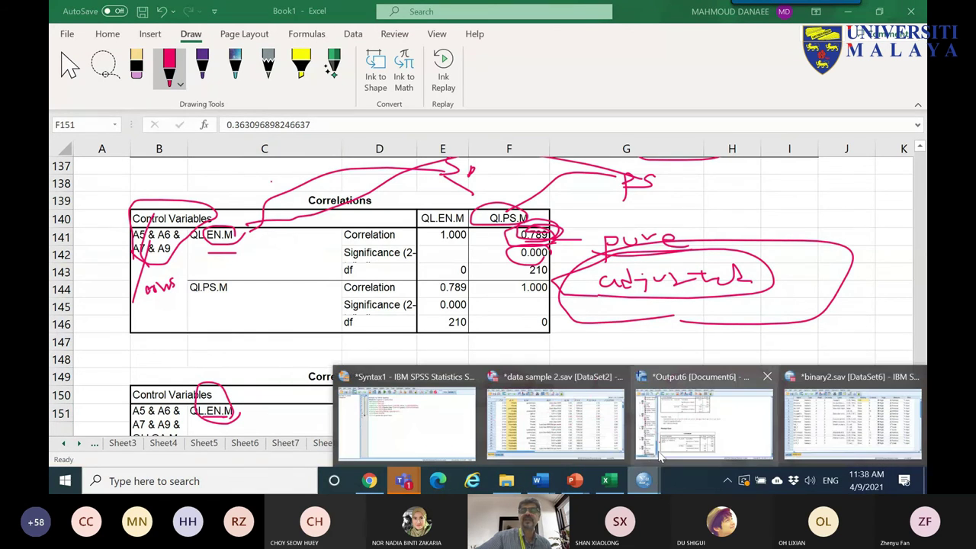
click(549, 416)
click(157, 49)
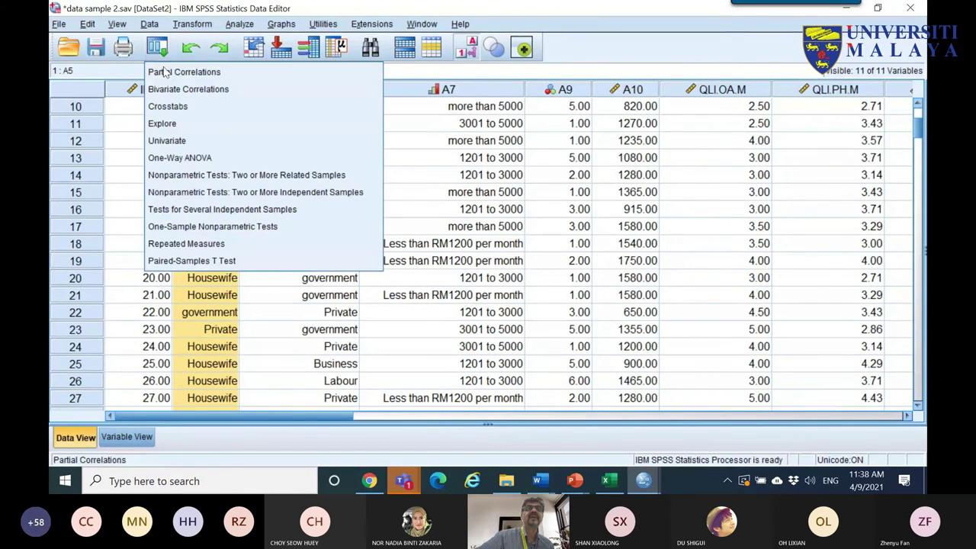
click(184, 72)
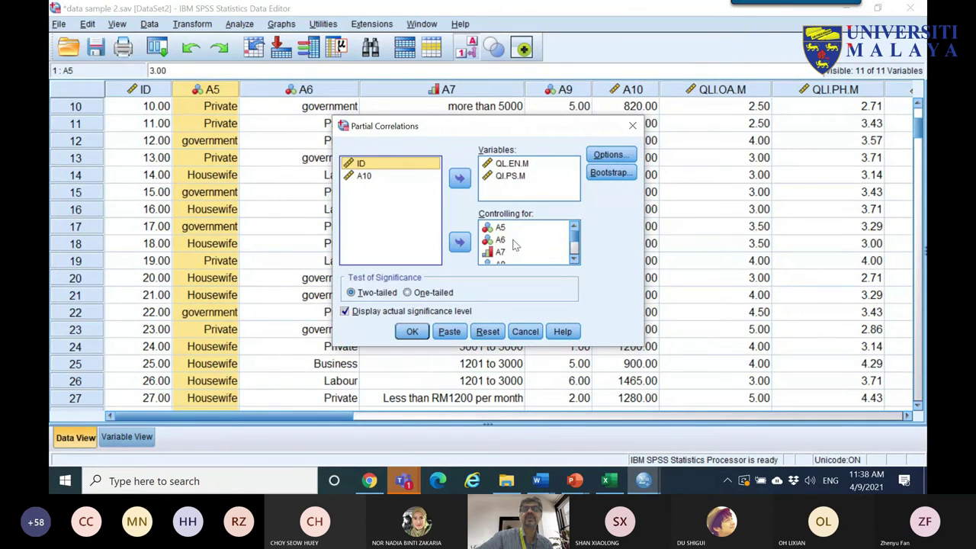
drag(637, 350, 698, 410)
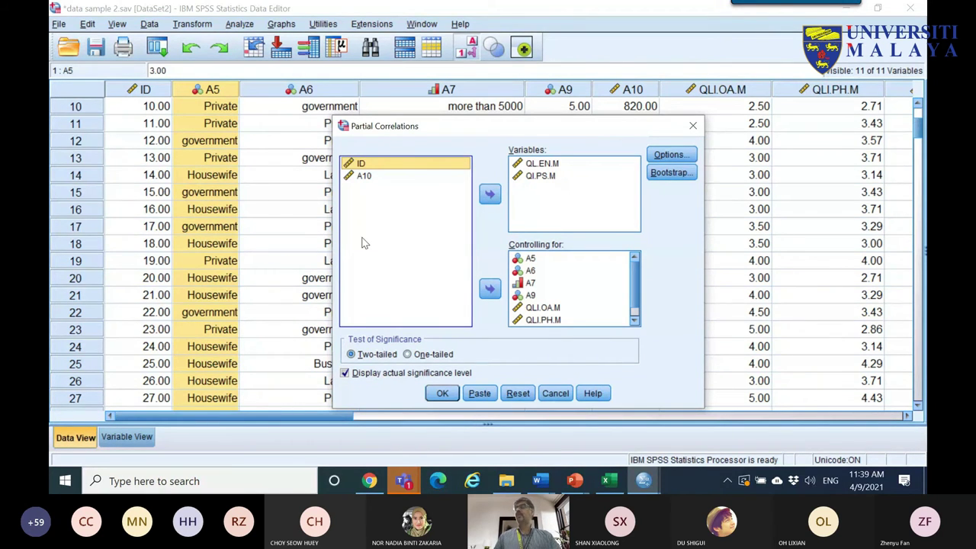
click(692, 127)
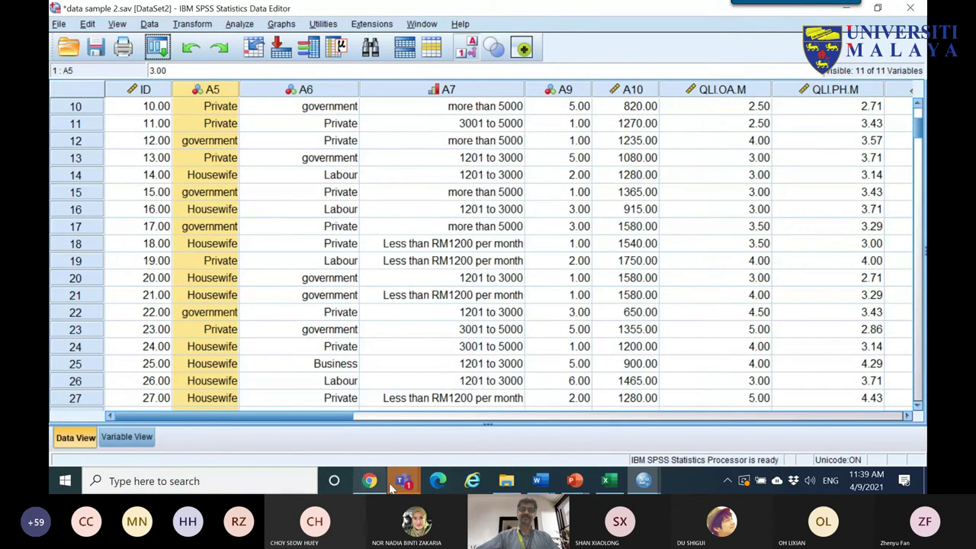
- Switch to Microsoft Teams and bring up the ongoing meeting window with its participants
mouse_move(402, 487)
click(338, 407)
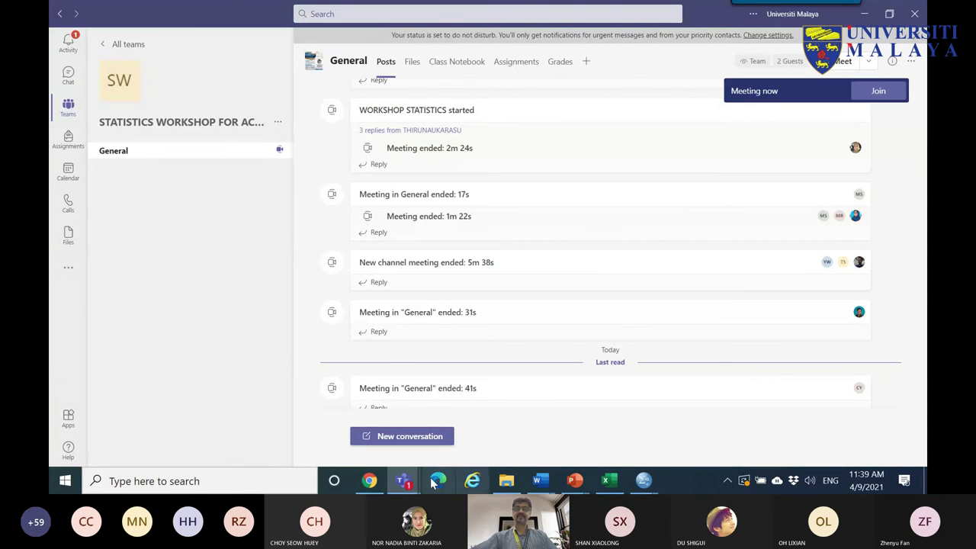
mouse_move(402, 482)
click(480, 401)
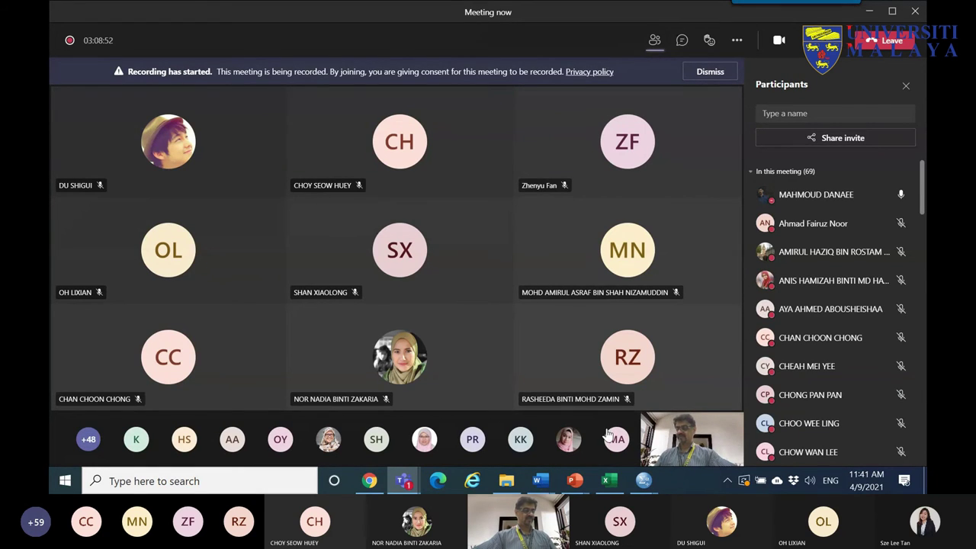
- Switch to PowerPoint and preview the correlation tests slide in QDA Part 1- 2020 RMU.pptx
mouse_move(608, 433)
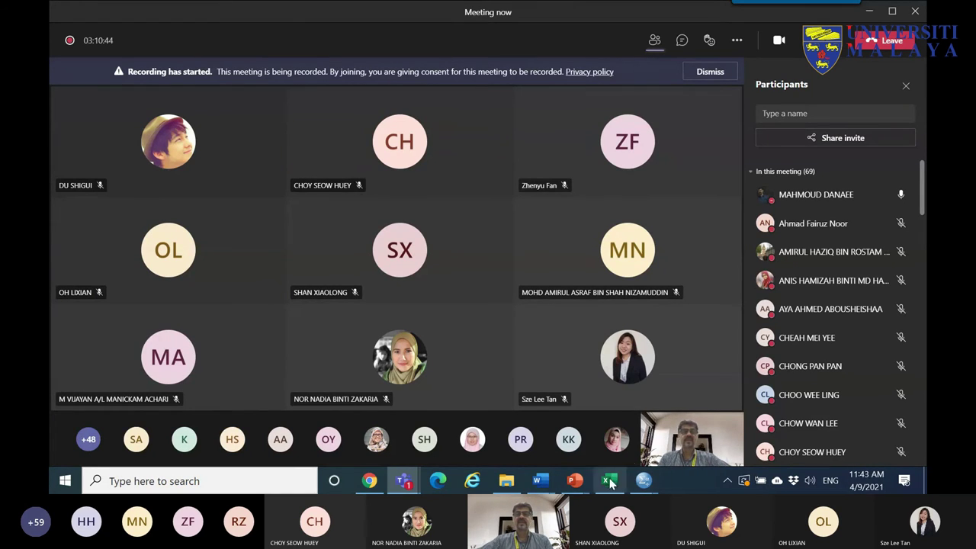
click(575, 481)
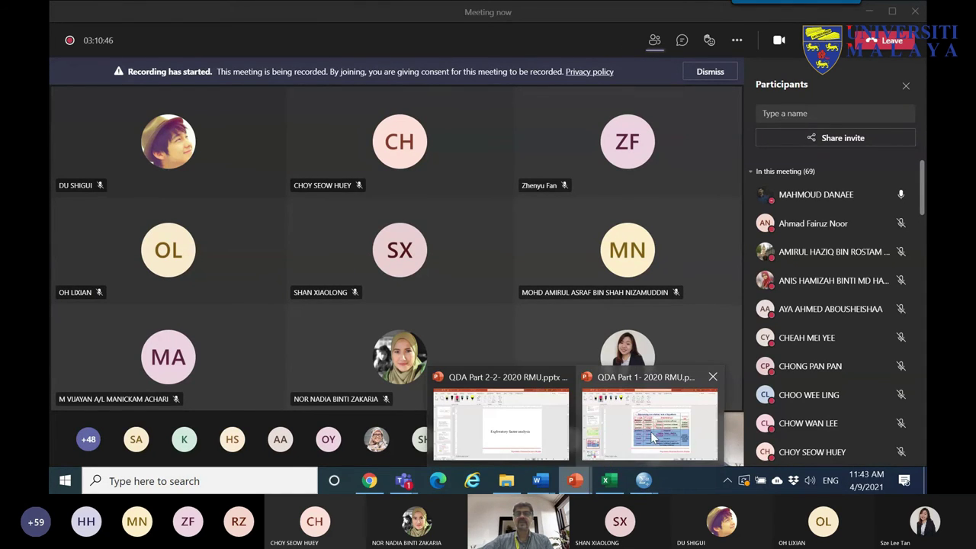
mouse_move(645, 425)
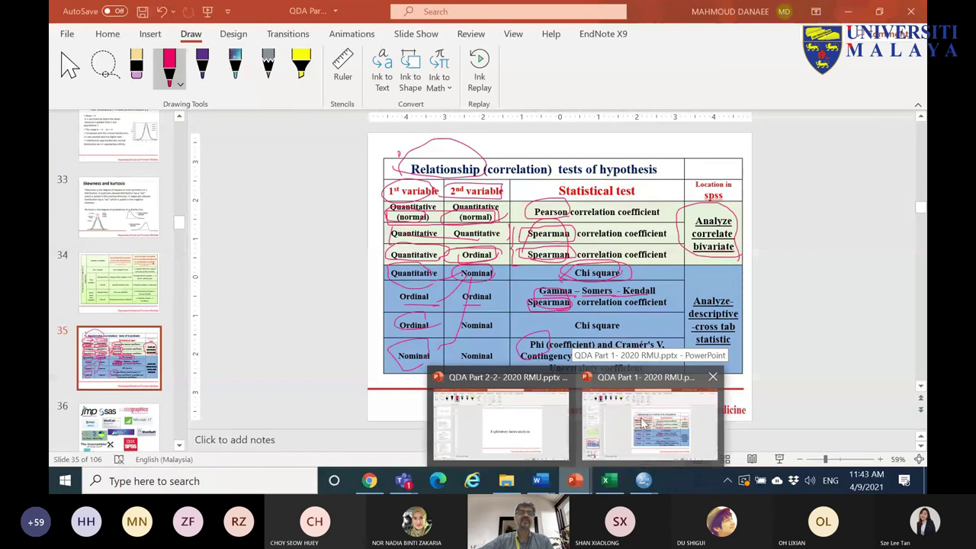
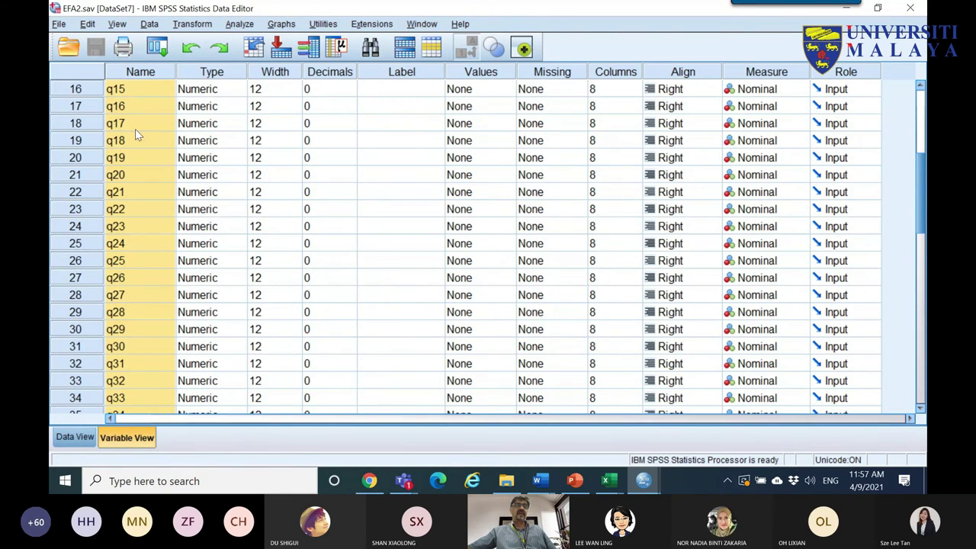
- Widen the Name column of the EFA2.sav variable list and jump to q1 in the data grid
scroll(137, 135, up, 5)
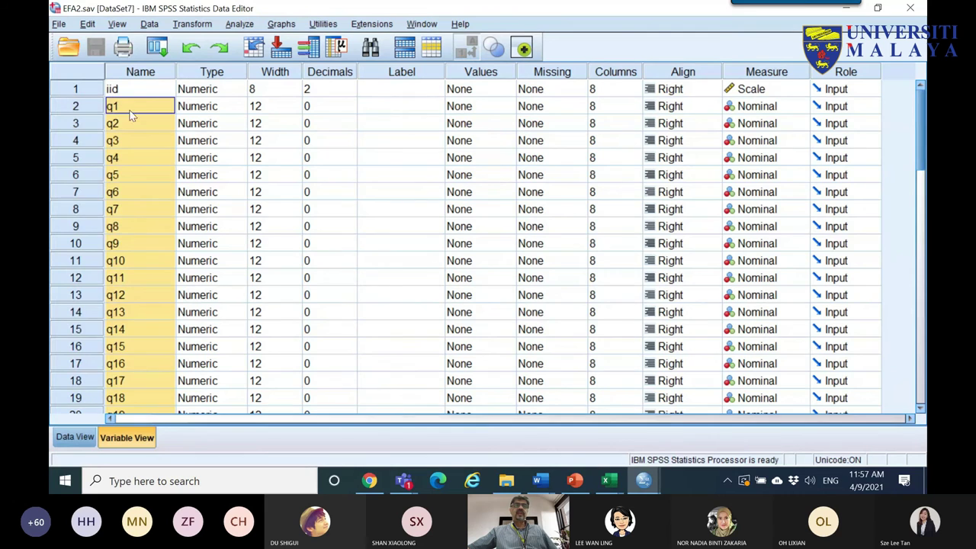
click(131, 111)
drag(175, 69, 220, 71)
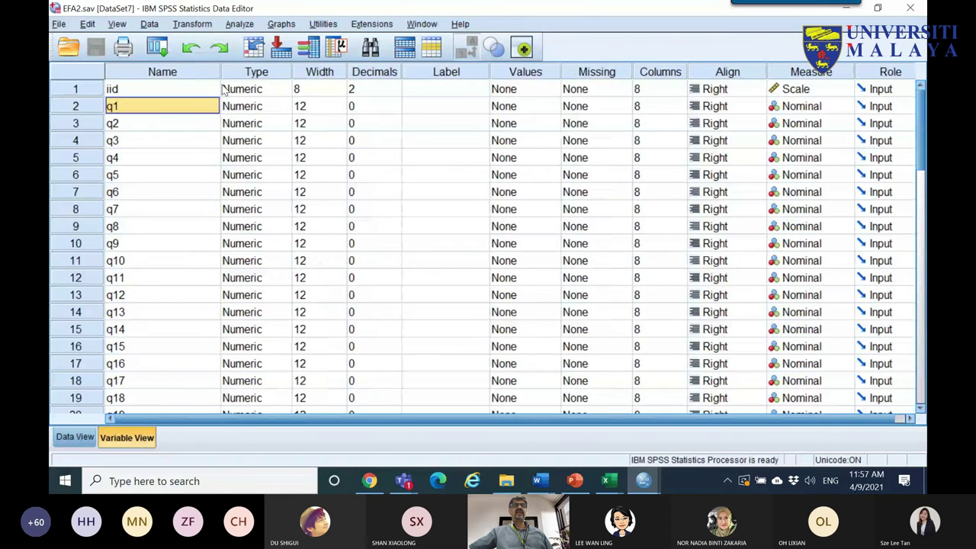
click(159, 126)
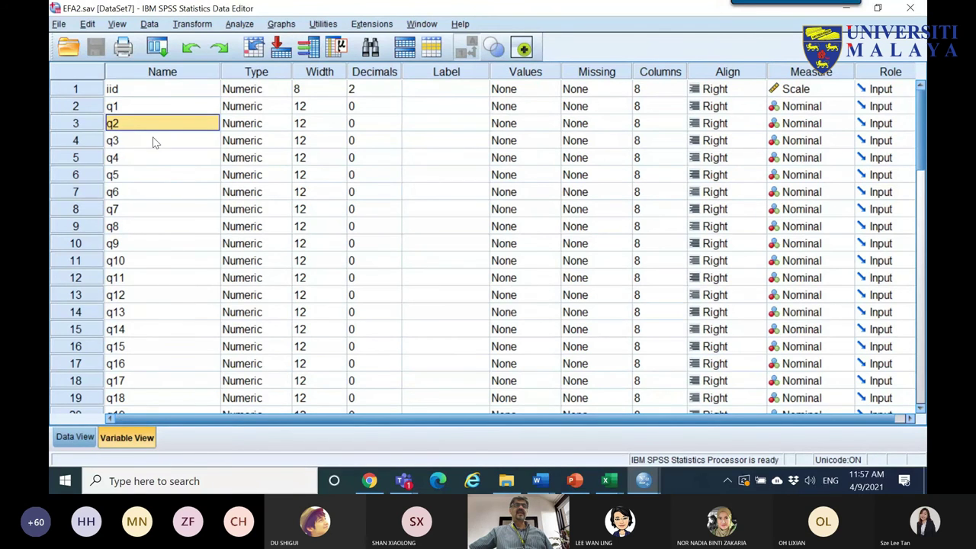
click(86, 109)
double_click(88, 112)
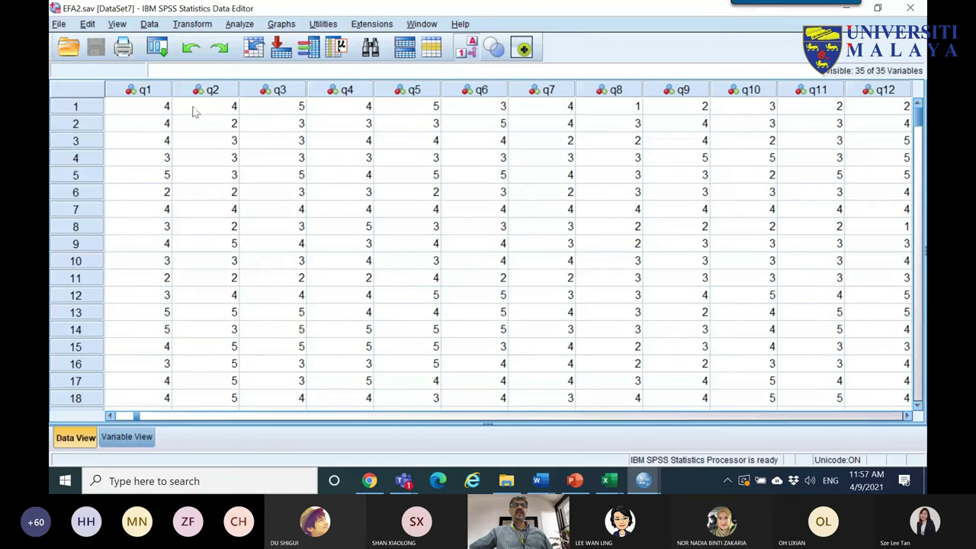
- Highlight the questionnaire item columns in the data grid from q1 onward, then only the q28 column
drag(145, 89, 922, 191)
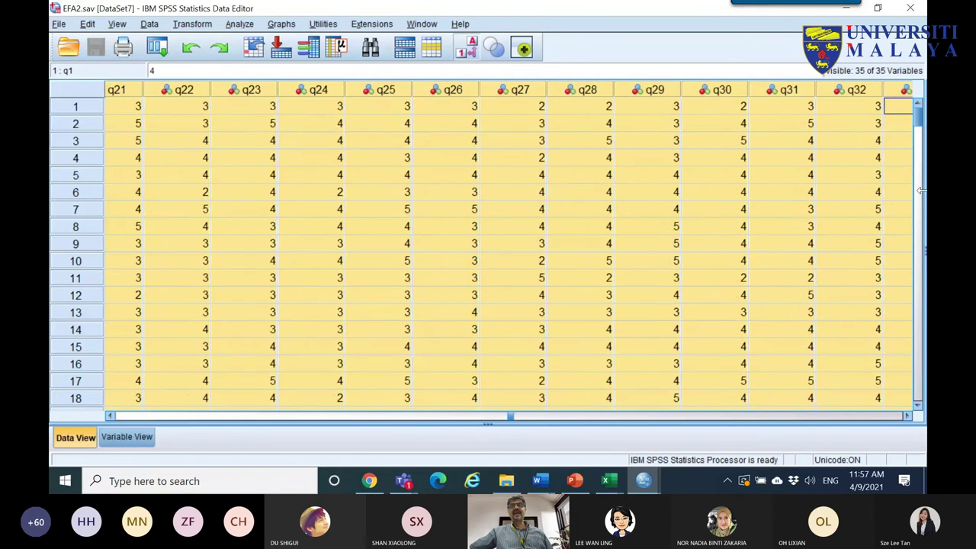
click(420, 103)
click(528, 97)
click(588, 98)
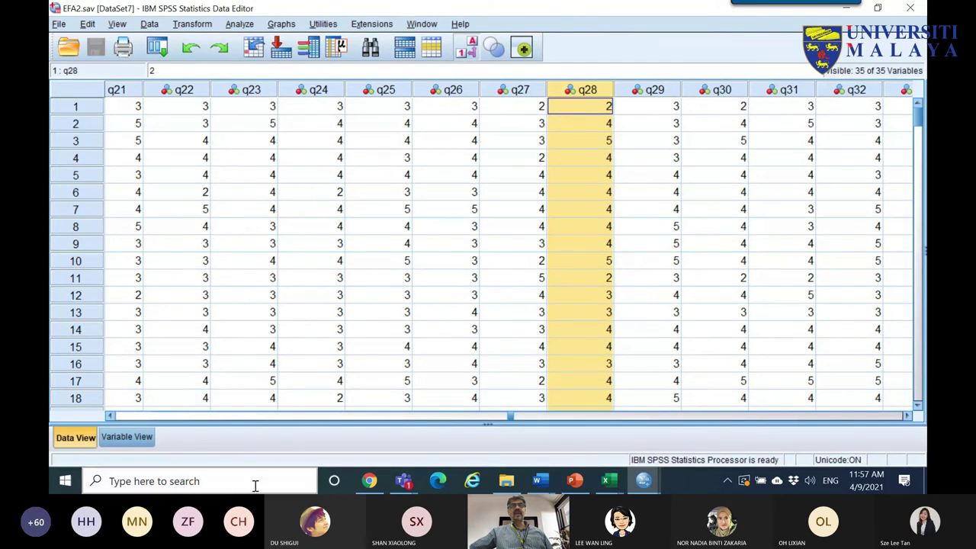
- Return to the variable definitions, check the last item q34, and highlight the names q1 to q5
click(129, 437)
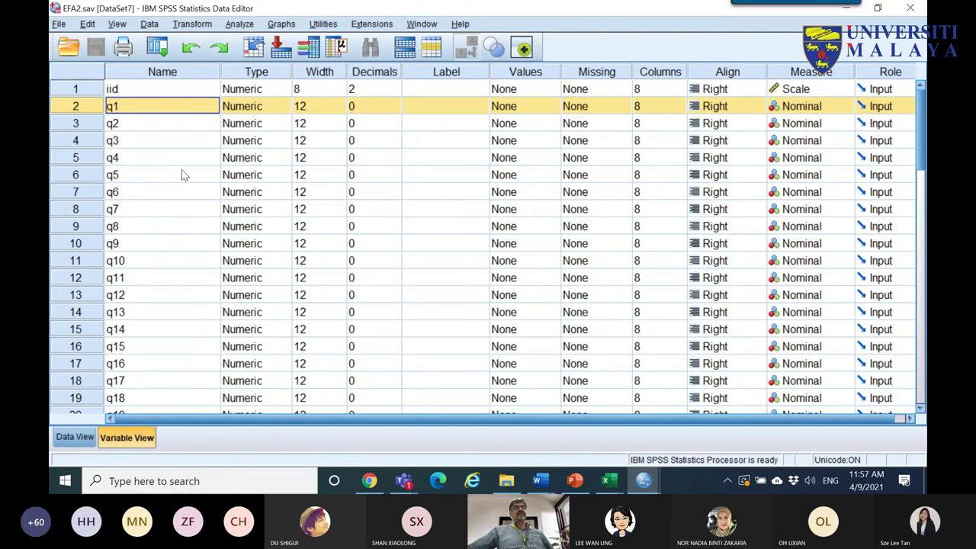
scroll(175, 175, down, 10)
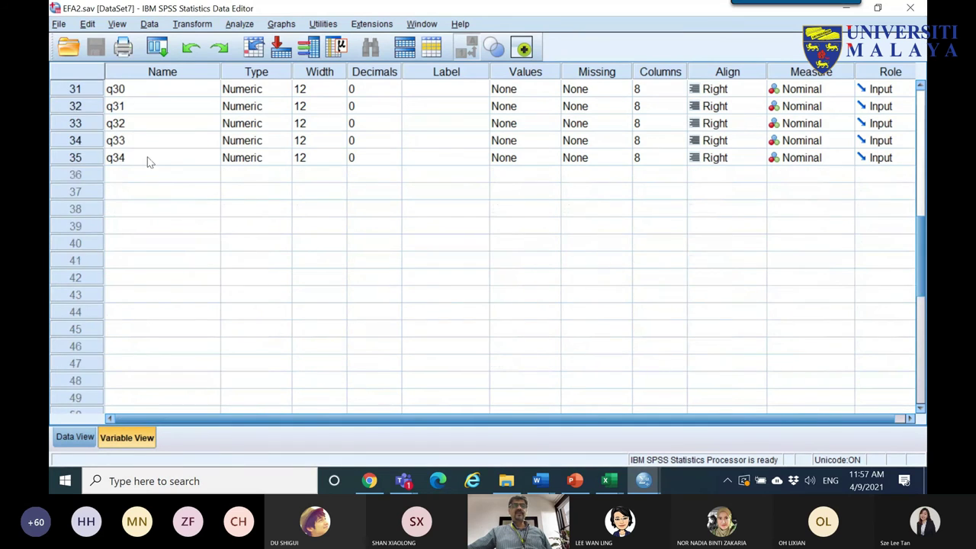
click(151, 160)
scroll(157, 153, up, 10)
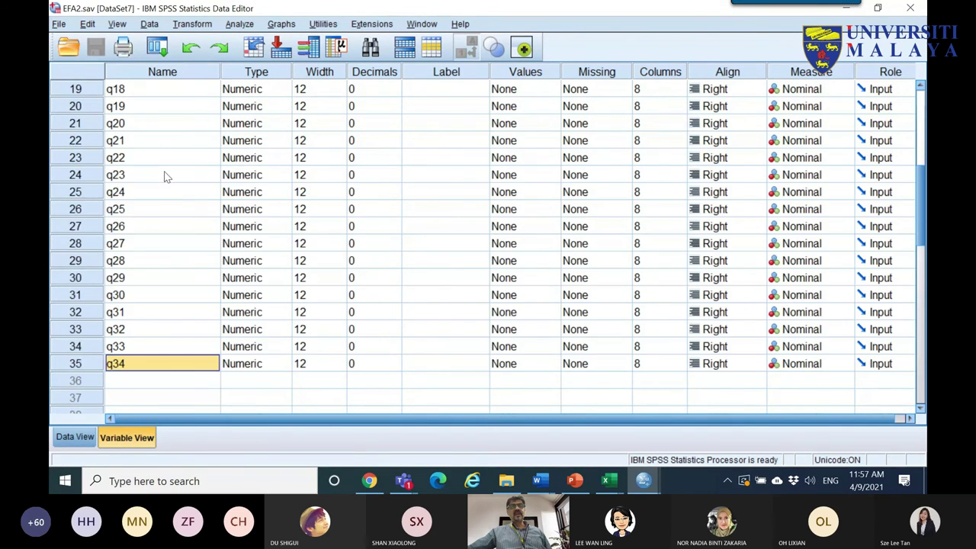
drag(164, 111, 170, 178)
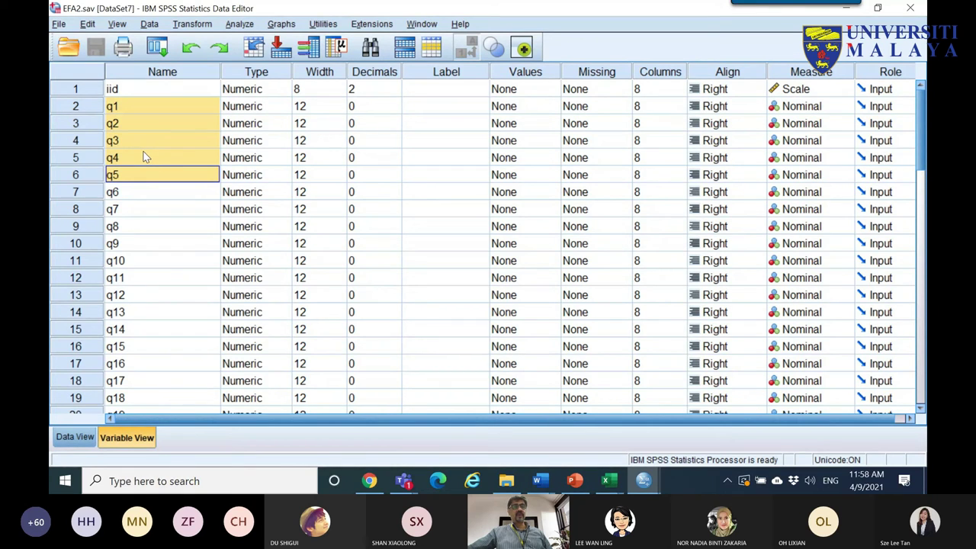
- Open the Factor Analysis setup and add q1 through q34 as analysis variables, then look through the list
click(247, 28)
mouse_move(314, 265)
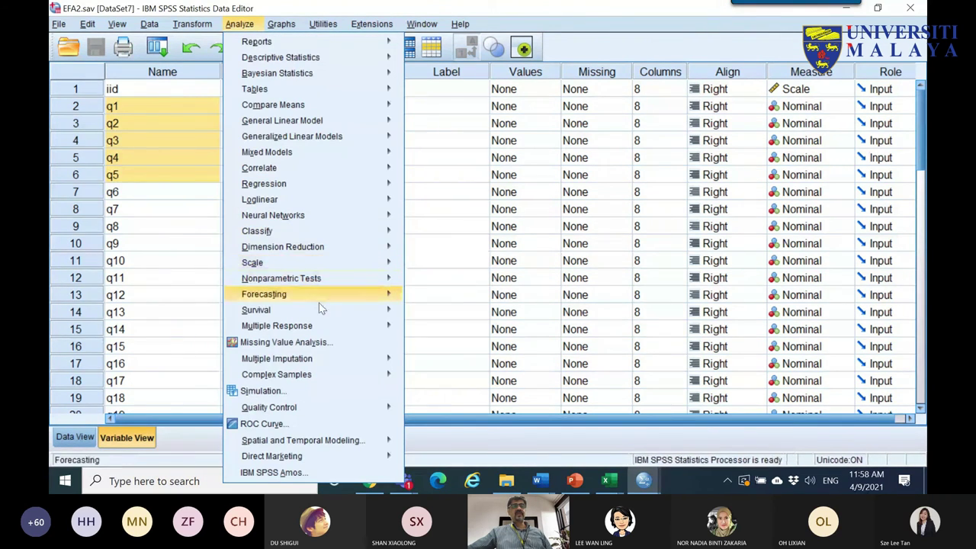
mouse_move(328, 247)
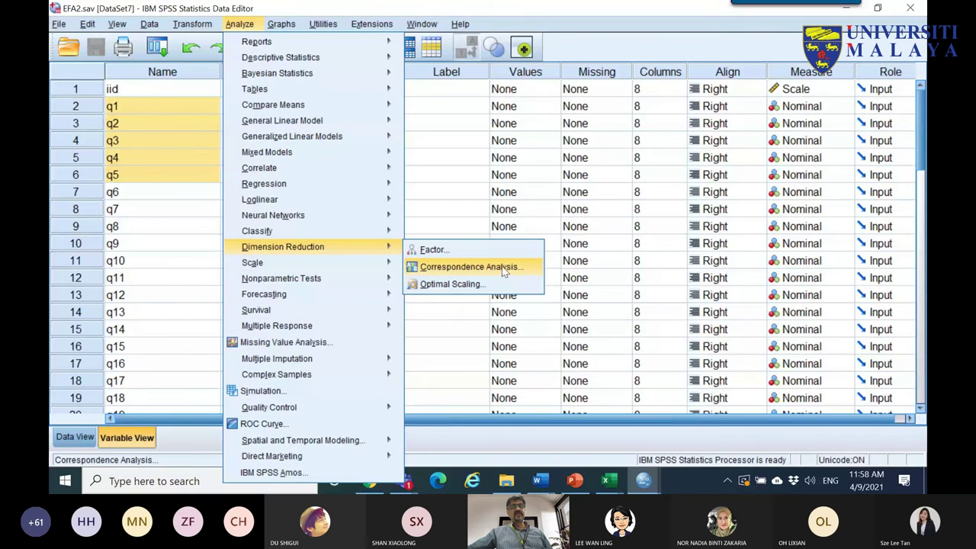
click(439, 253)
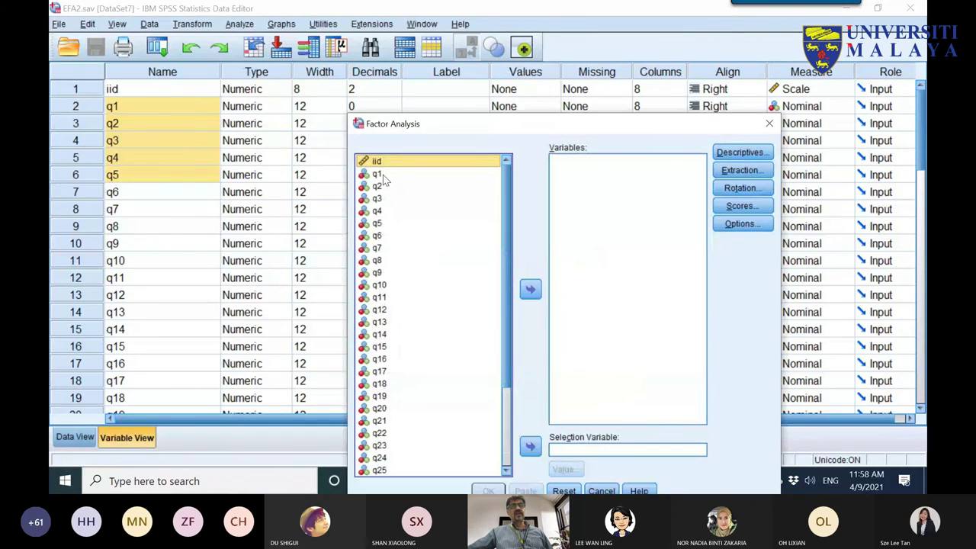
click(388, 177)
scroll(405, 237, down, 3)
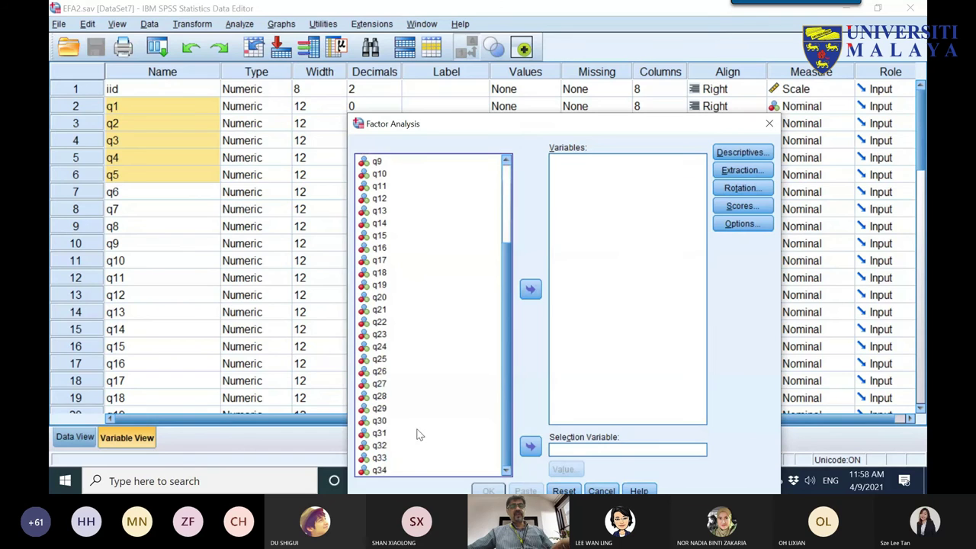
shift+click(392, 471)
click(531, 289)
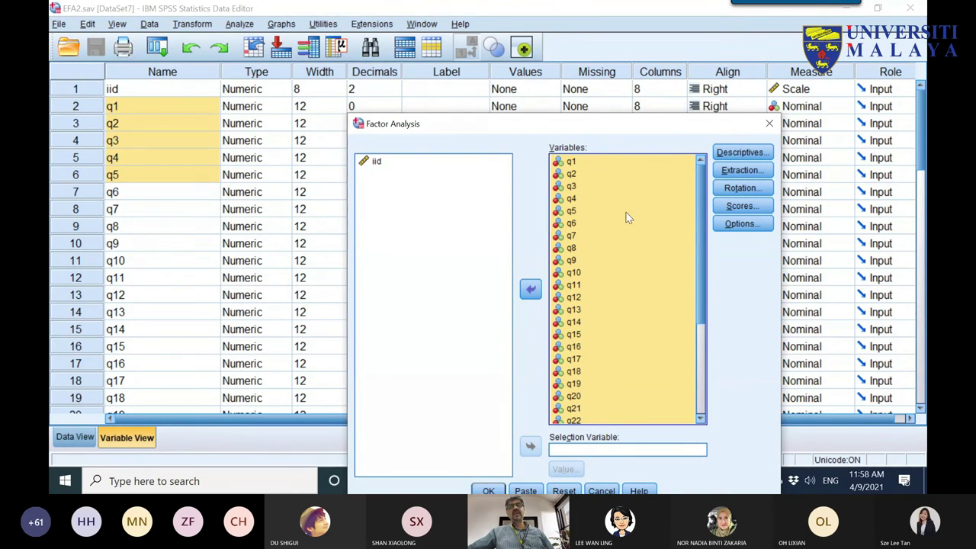
scroll(603, 282, down, 4)
drag(622, 136, 556, 43)
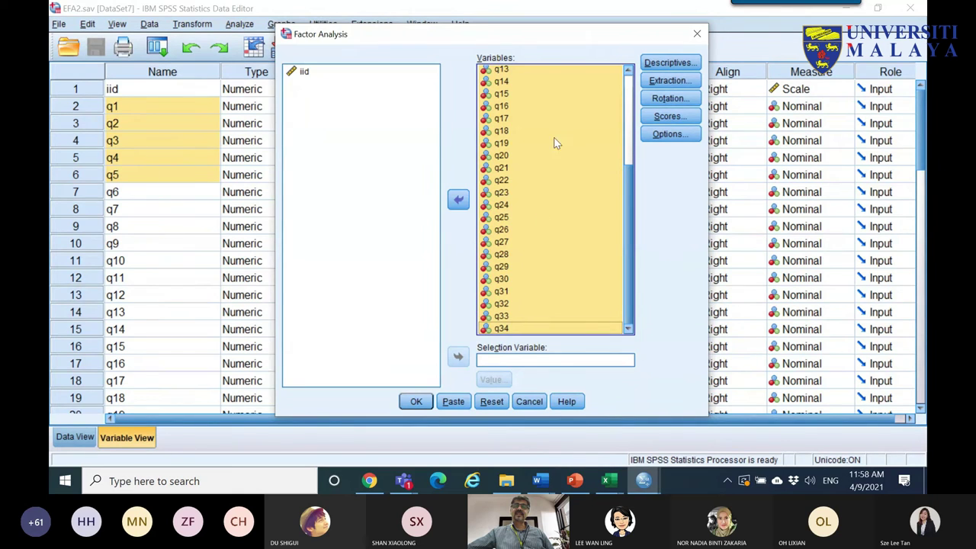
scroll(549, 123, up, 4)
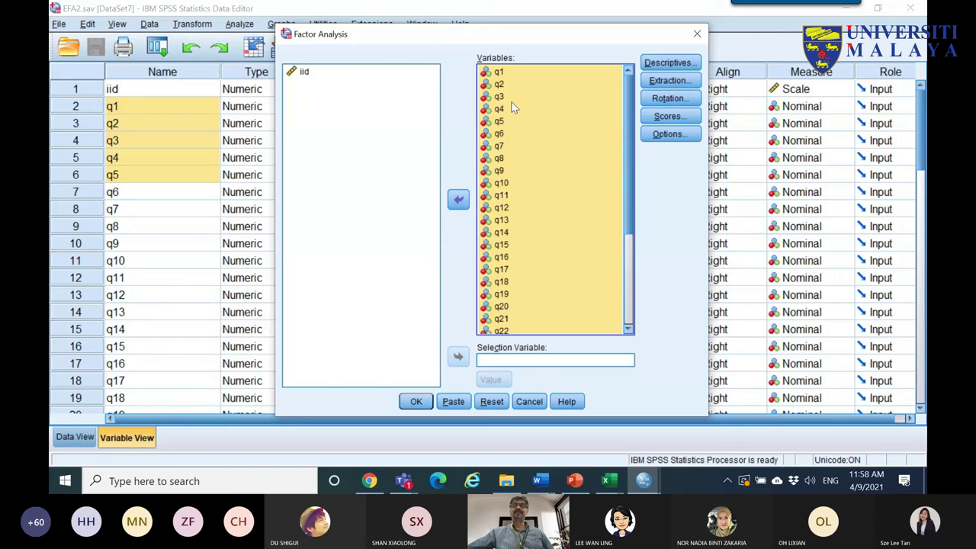
- Open the factor extraction settings and review the available extraction methods
click(670, 78)
drag(790, 115, 386, 49)
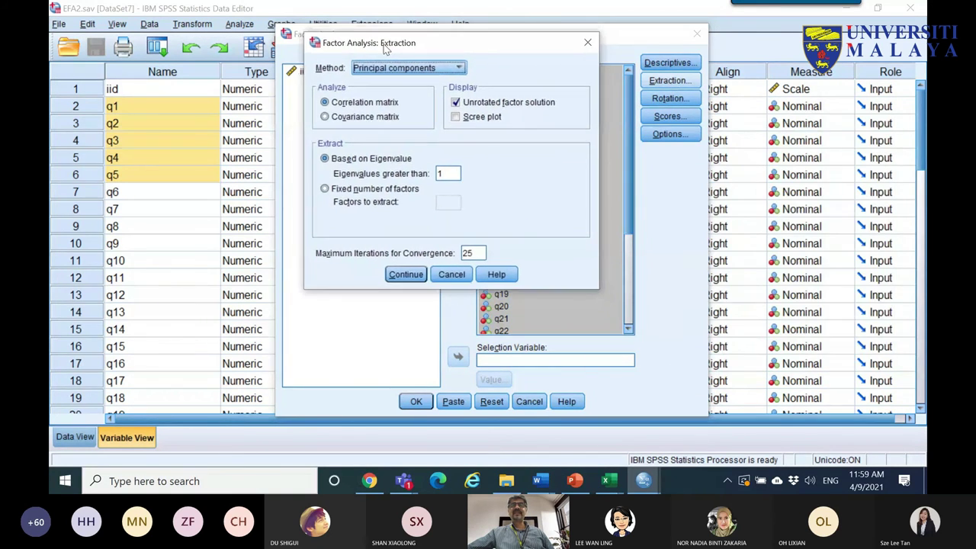
click(425, 70)
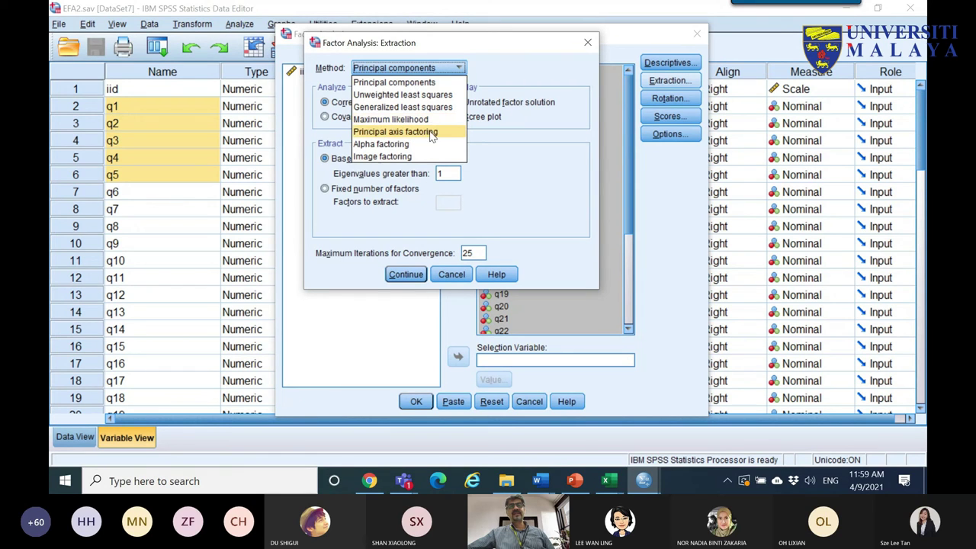
click(519, 276)
- Open the help for extraction and highlight the Maximum-Likelihood and Principal Axis Factoring descriptions, then the list of methods
click(498, 274)
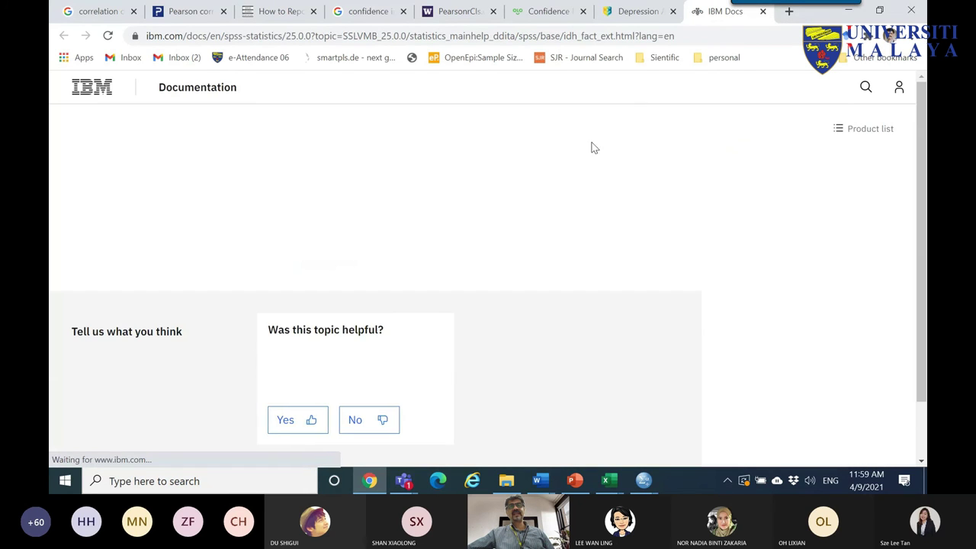
scroll(349, 236, down, 3)
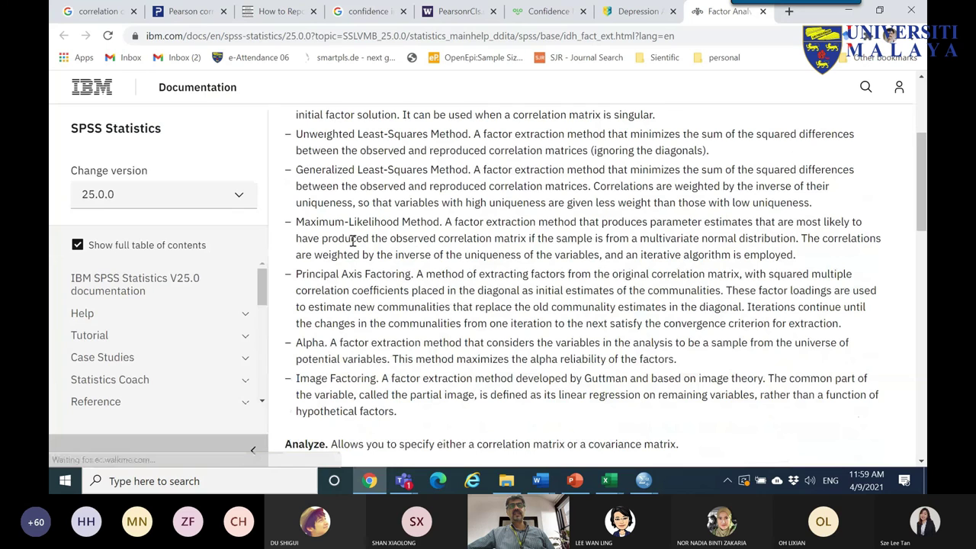
drag(298, 222, 801, 258)
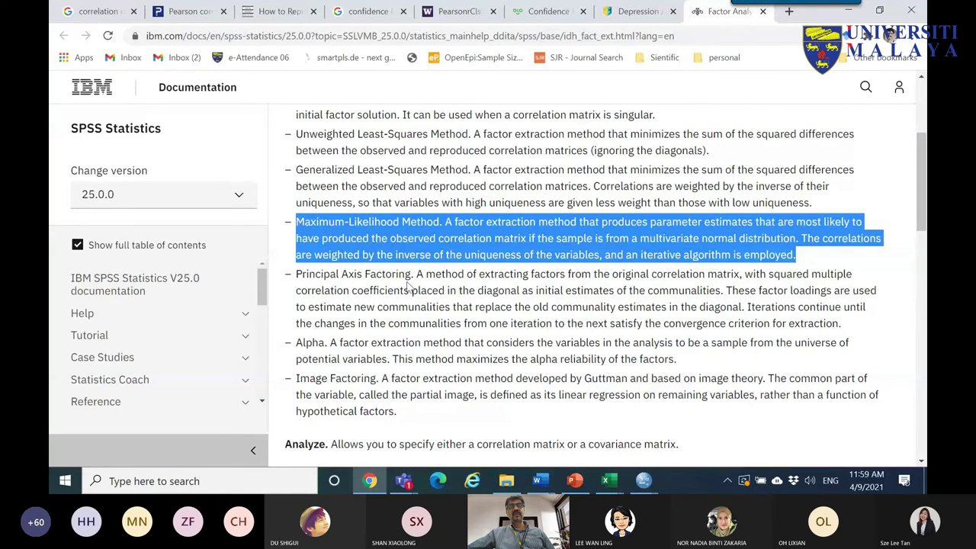
drag(375, 274, 389, 306)
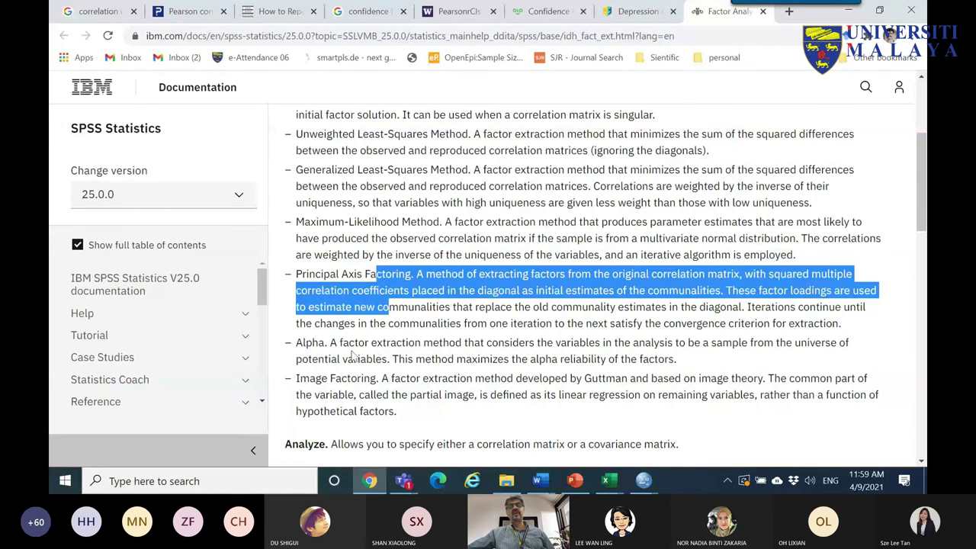
drag(392, 412, 294, 120)
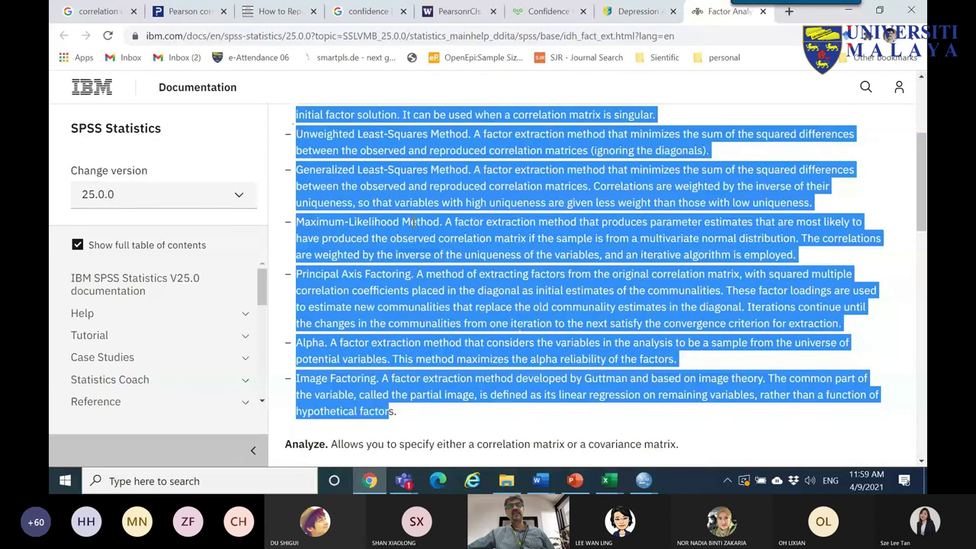
- Highlight the Principal Components Analysis description in the help page, then only the method's name
scroll(443, 217, up, 3)
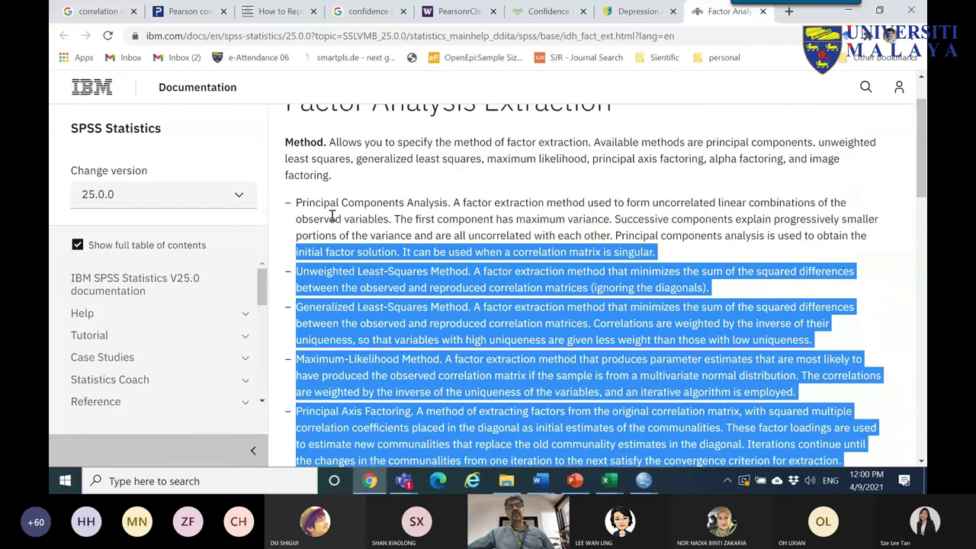
drag(300, 203, 317, 273)
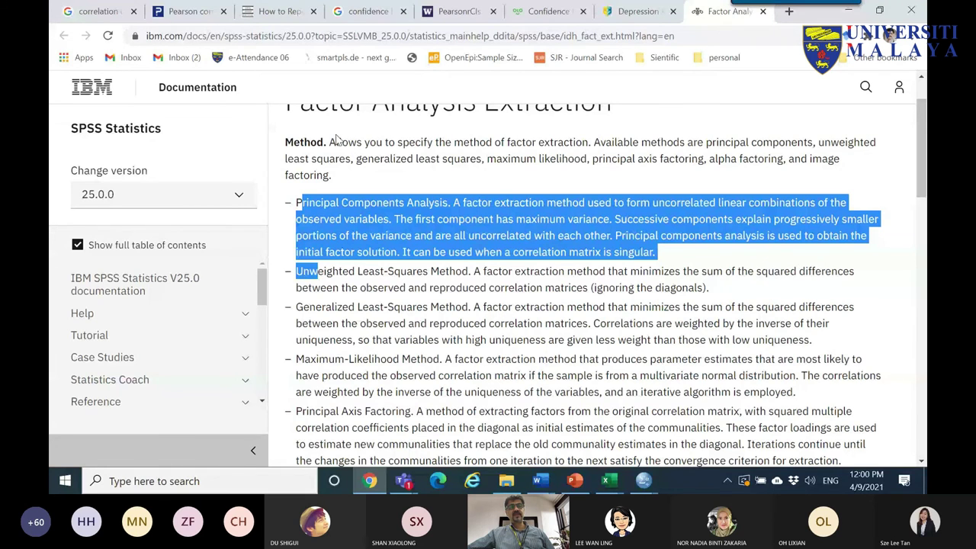
click(353, 204)
drag(295, 203, 661, 254)
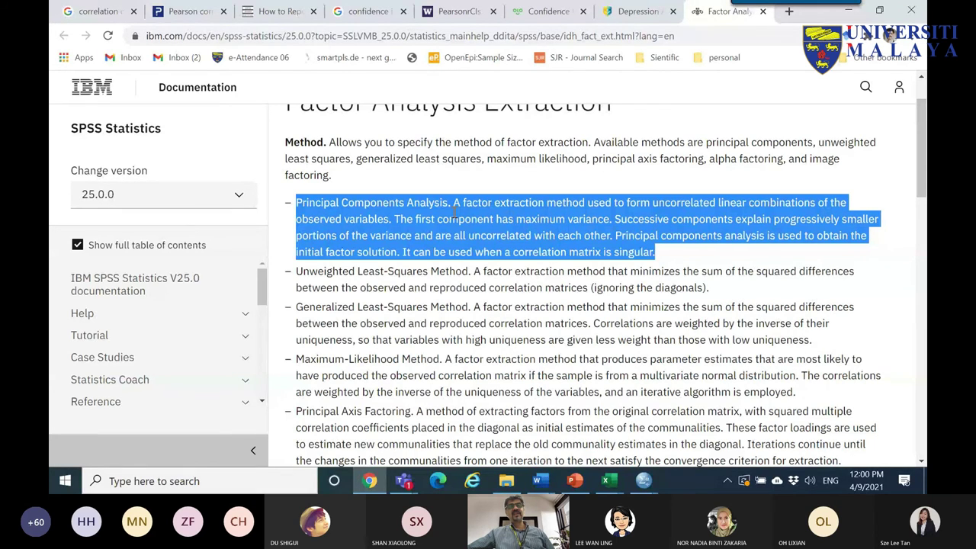
click(343, 202)
drag(451, 203, 298, 213)
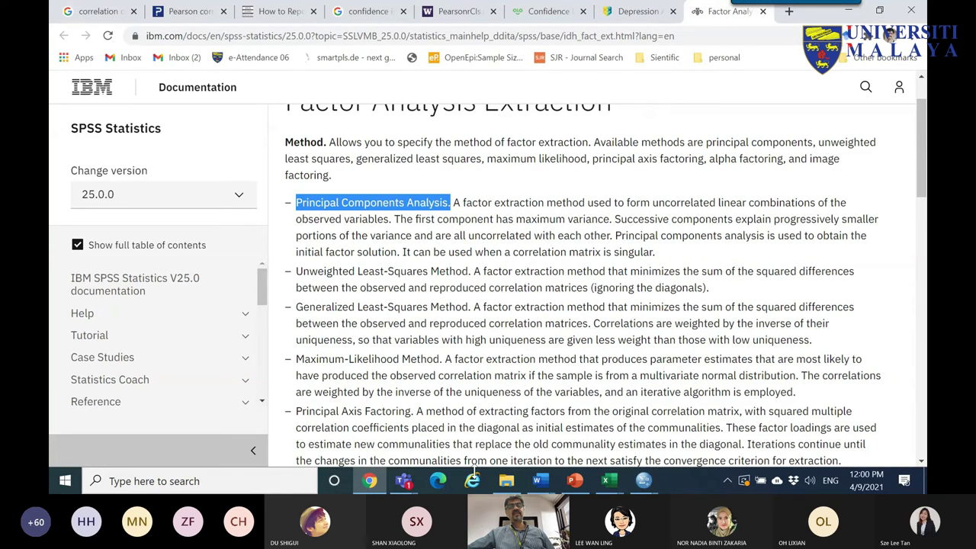
- Switch back to SPSS and bring up the EFA2.sav window with the factor extraction settings
mouse_move(400, 484)
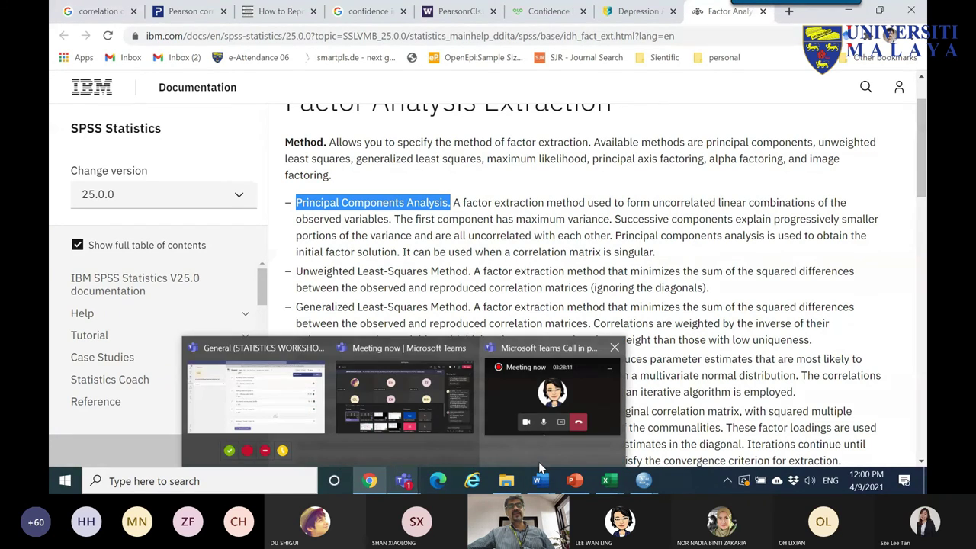
mouse_move(644, 481)
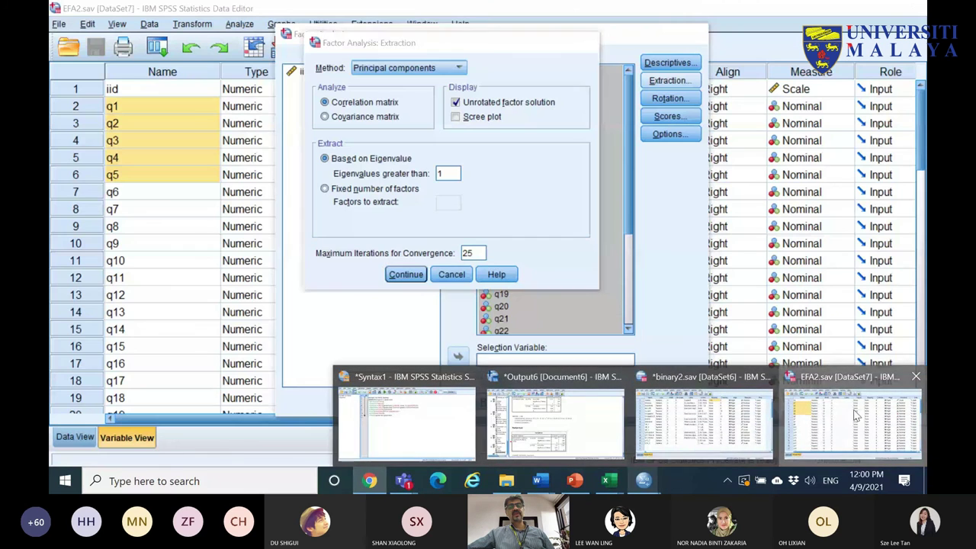
click(879, 411)
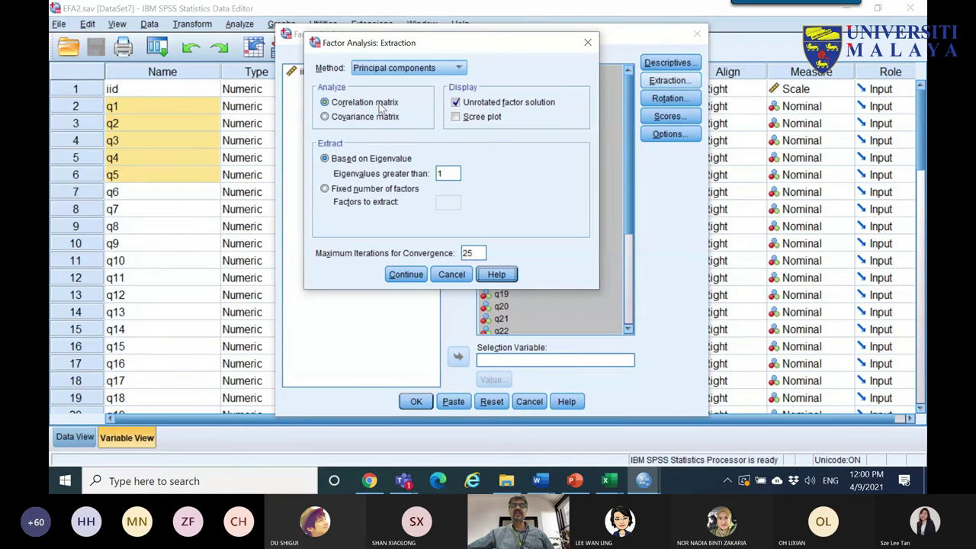
- Alternate the analysed matrix between covariance and correlation to show both options, finishing on the correlation matrix
click(357, 119)
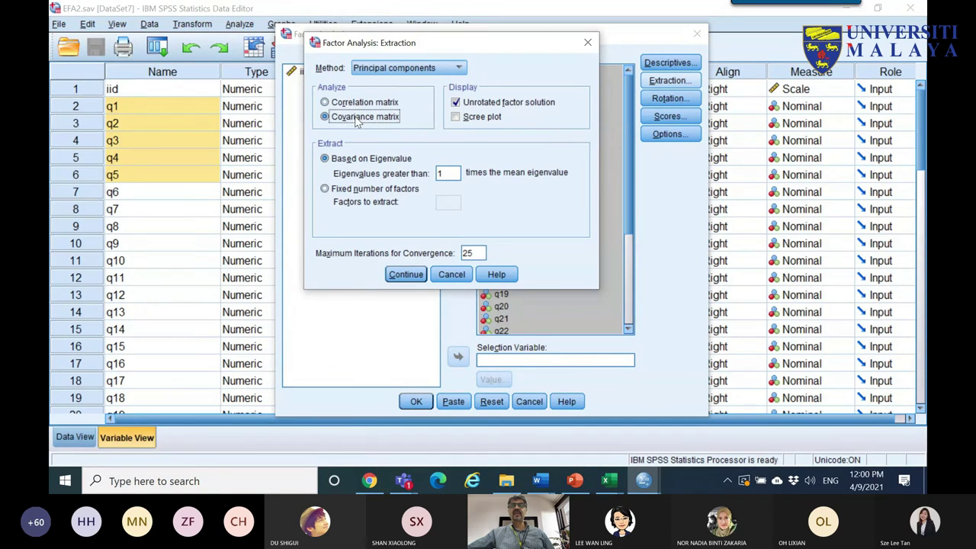
click(352, 105)
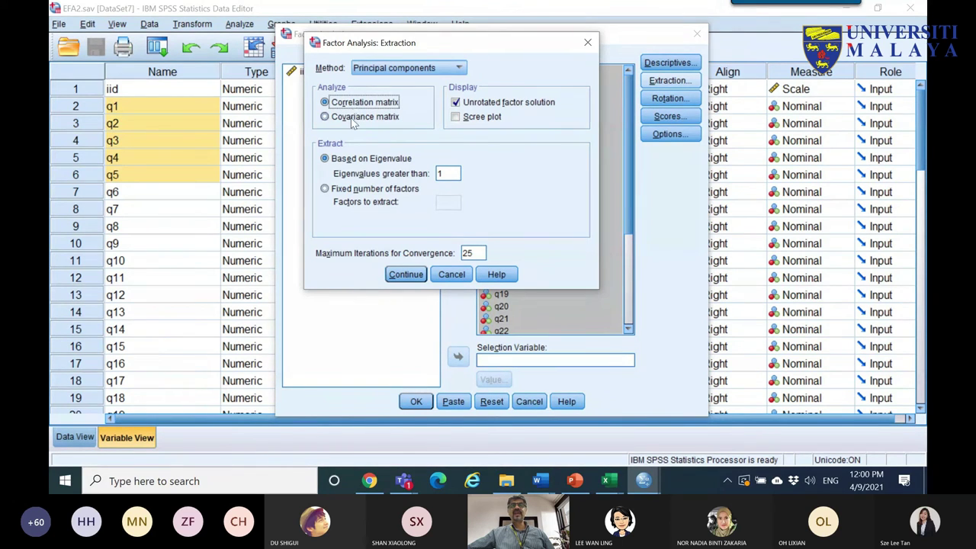
click(357, 121)
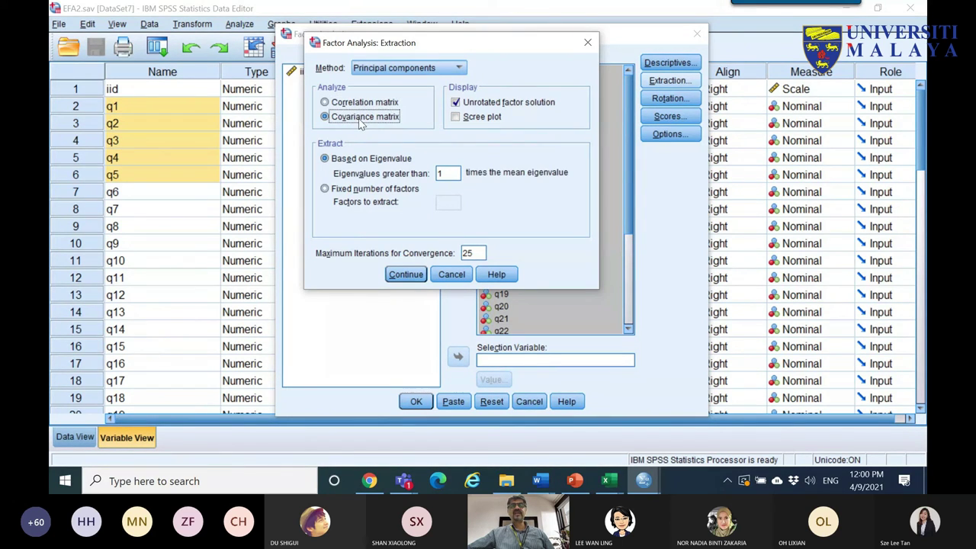
click(362, 105)
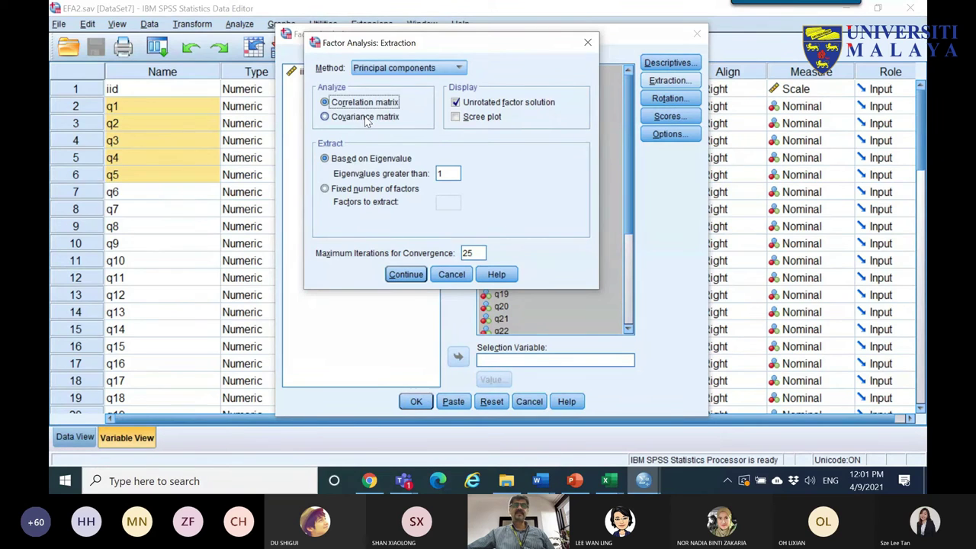
click(366, 122)
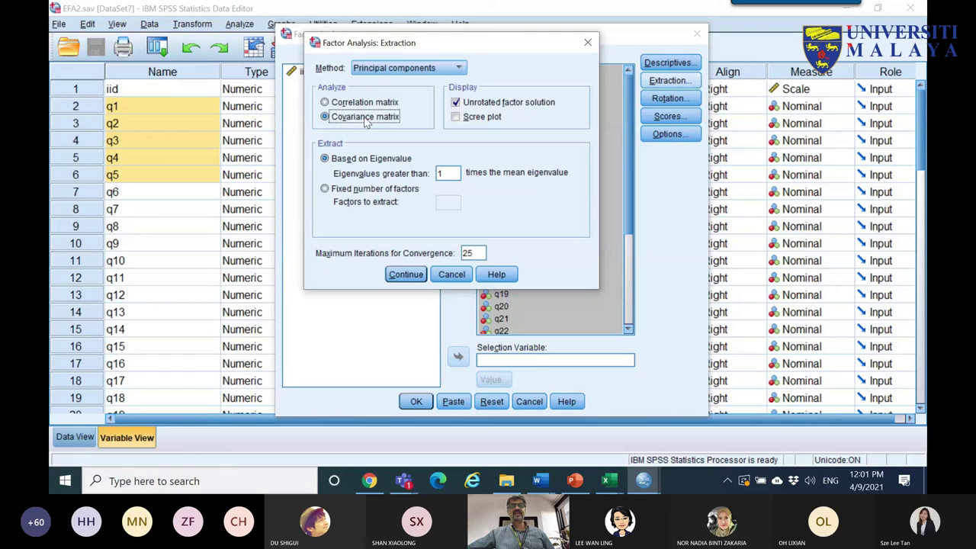
click(365, 107)
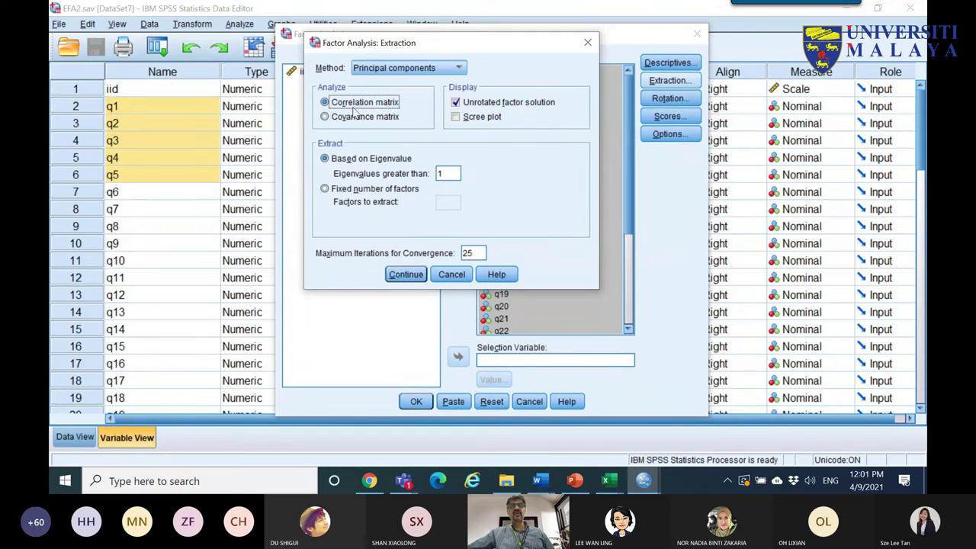
click(357, 117)
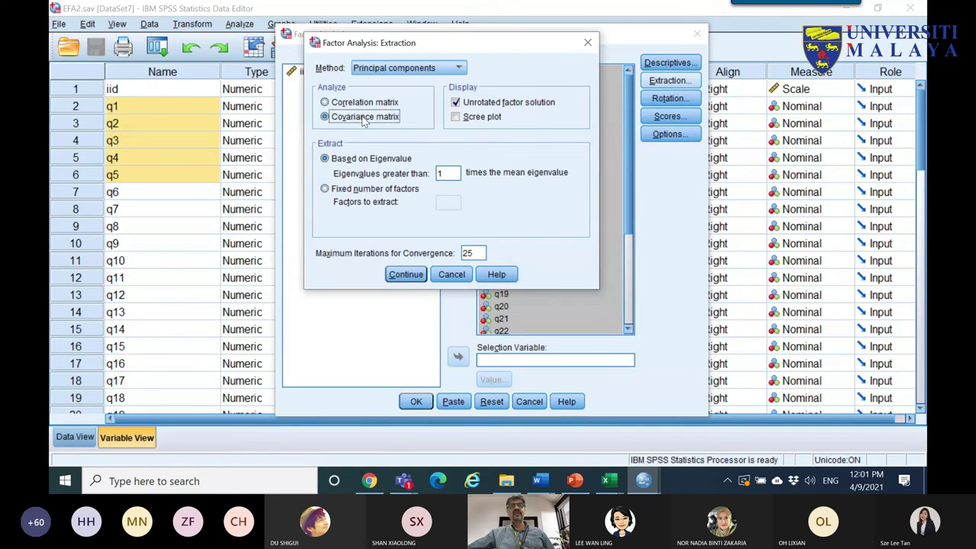
click(366, 104)
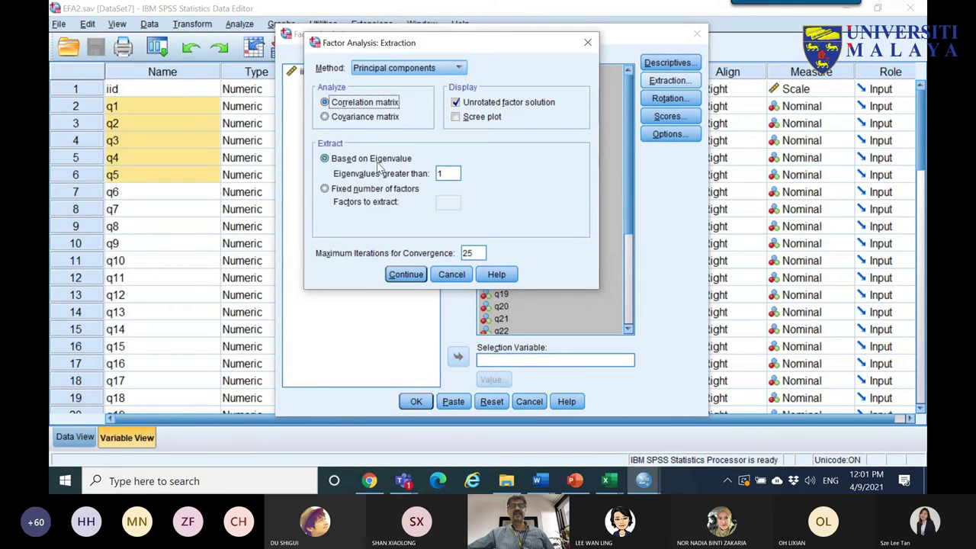
- Switch to Document2 in Word and annotate the handwritten subject sketch with a large loop around all subjects and a circled percent sign
click(538, 480)
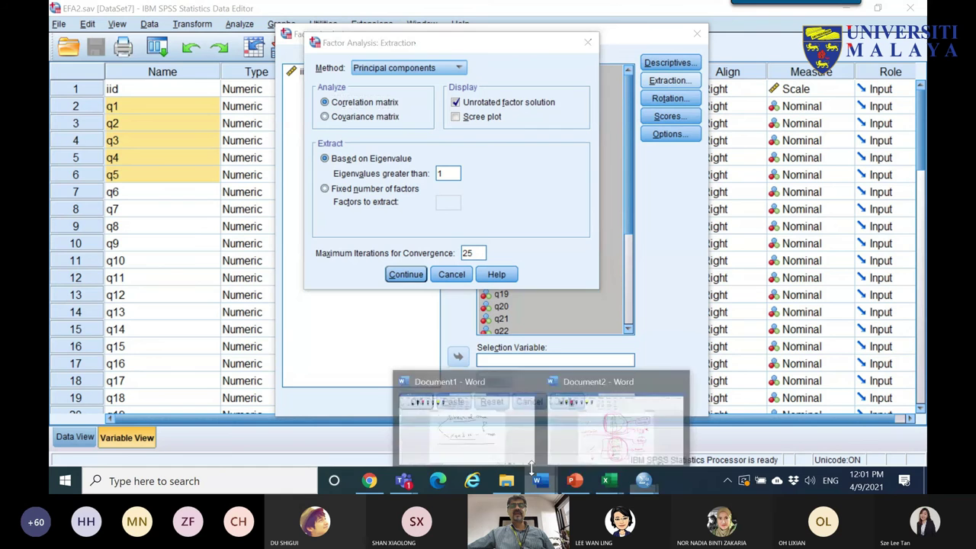
click(580, 423)
scroll(514, 355, down, 4)
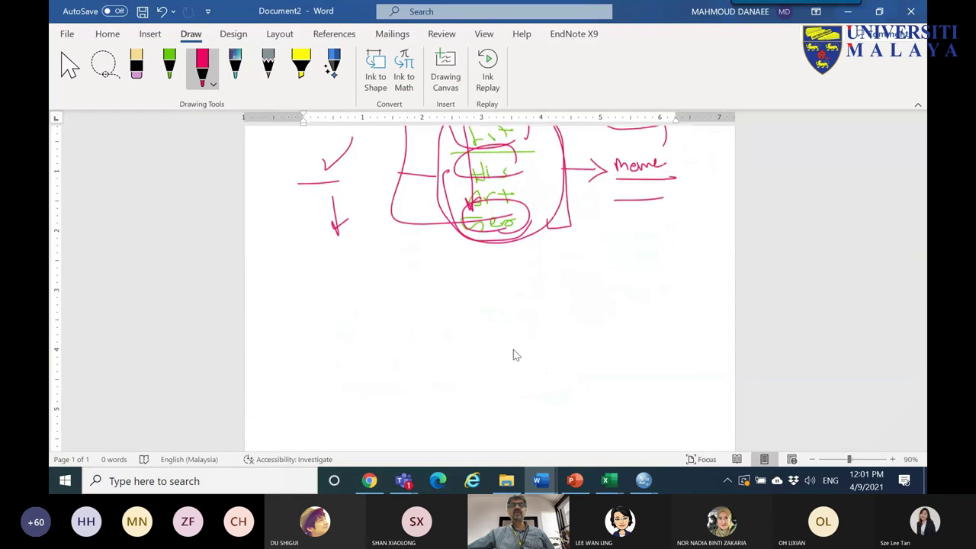
scroll(514, 355, up, 2)
scroll(600, 244, up, 2)
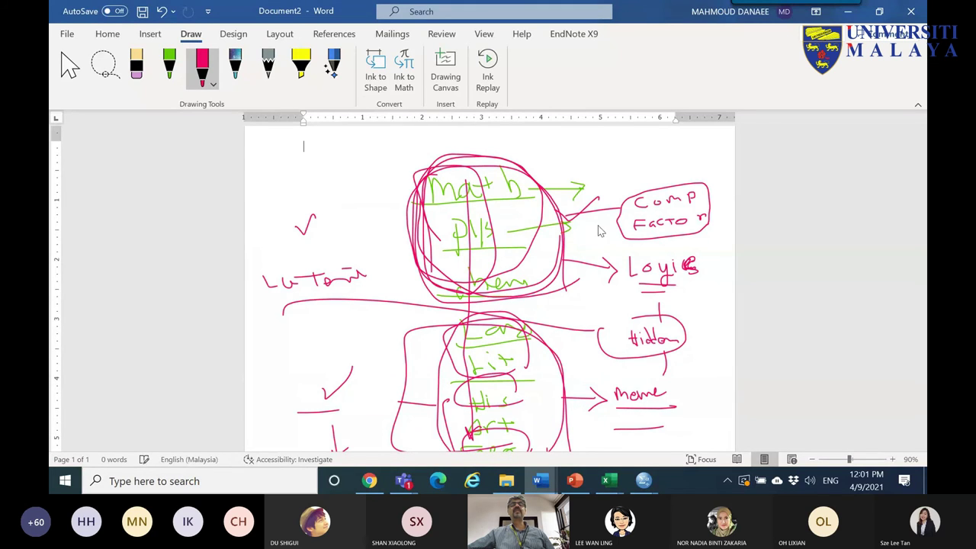
mouse_move(419, 180)
mouse_down()
mouse_move(383, 153)
mouse_move(319, 160)
mouse_up()
click(324, 139)
click(328, 167)
mouse_move(404, 268)
mouse_down()
mouse_move(460, 161)
mouse_move(617, 240)
mouse_move(618, 431)
mouse_move(432, 250)
mouse_move(440, 244)
mouse_move(442, 286)
mouse_move(415, 221)
mouse_up()
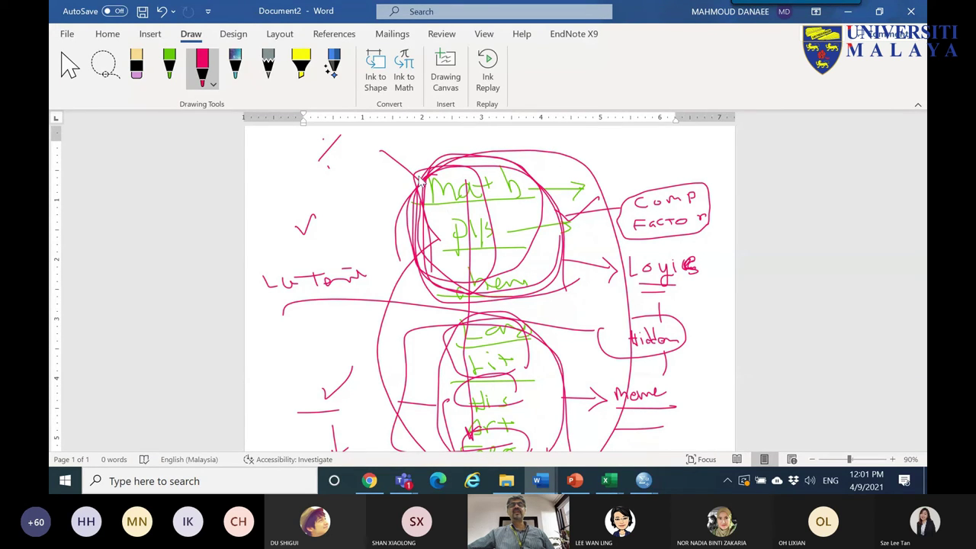
mouse_move(347, 157)
mouse_down()
mouse_move(293, 150)
mouse_move(349, 143)
mouse_move(347, 162)
mouse_move(303, 150)
mouse_up()
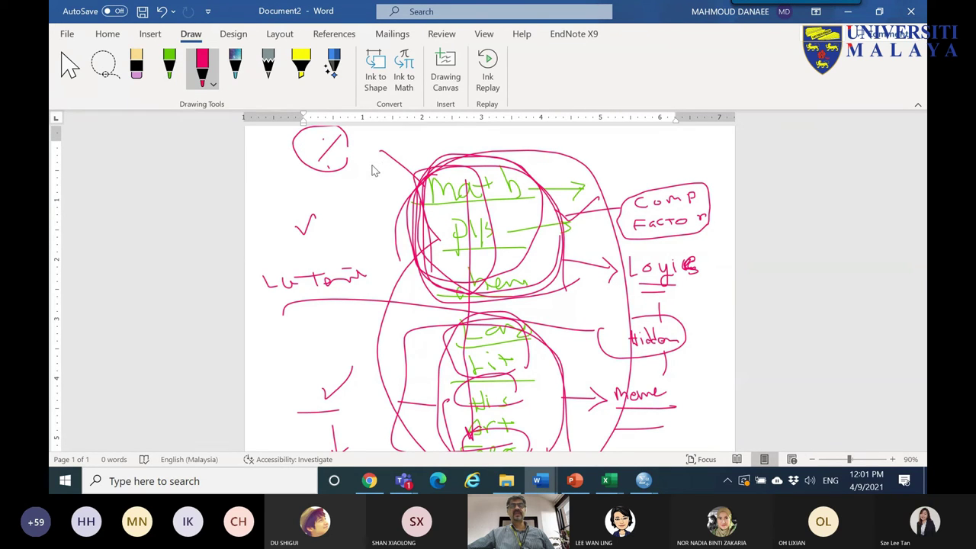
- Switch back to EFA2.sav in SPSS, accept the extraction settings with eigenvalues greater than 1, and run the factor analysis
mouse_move(643, 481)
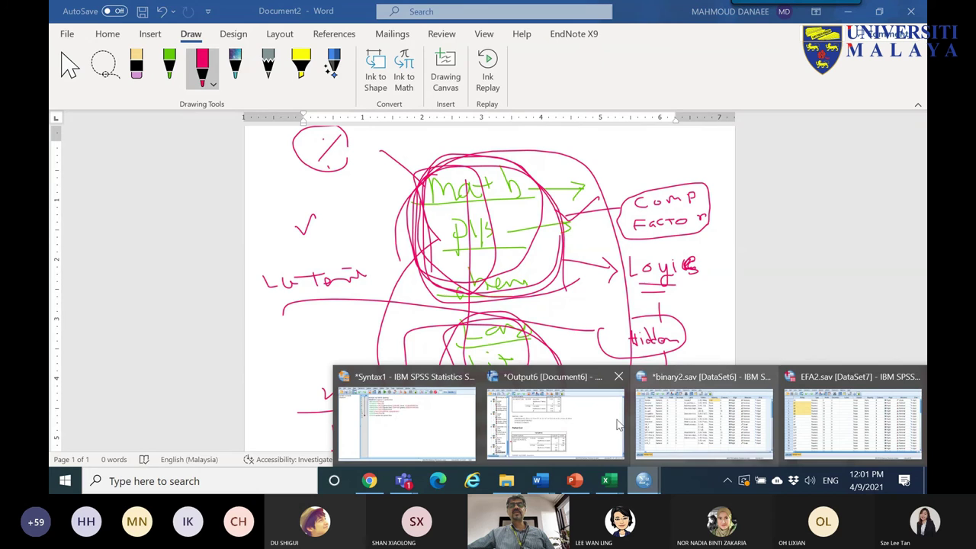
click(874, 418)
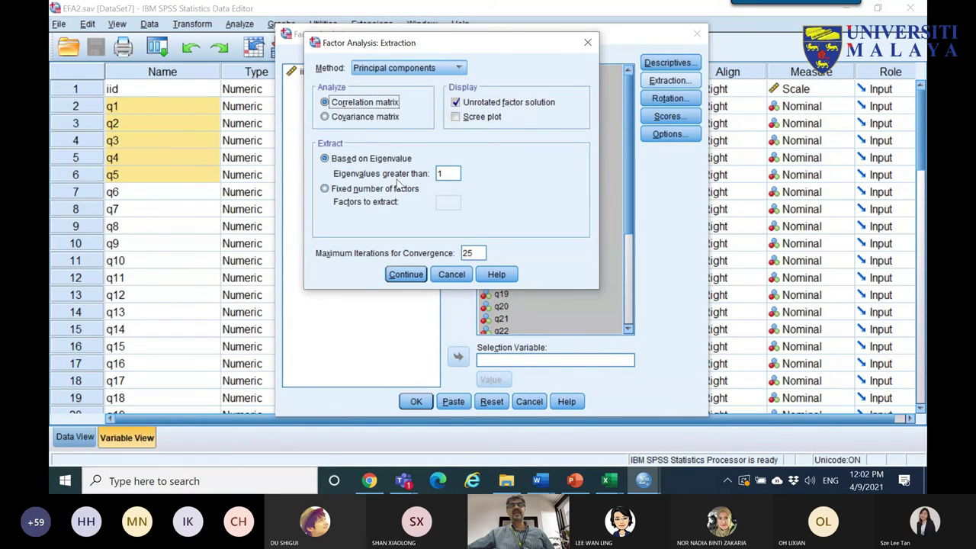
double_click(448, 174)
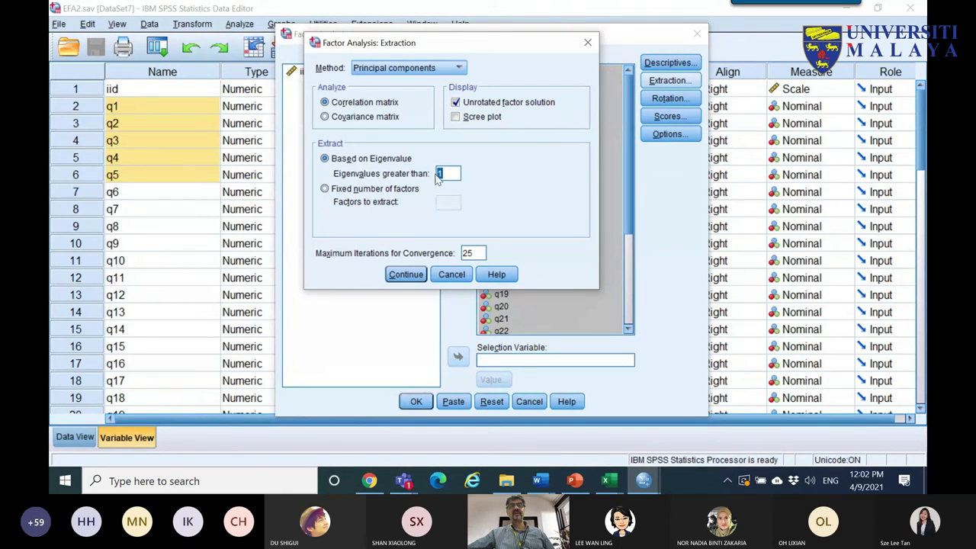
click(408, 276)
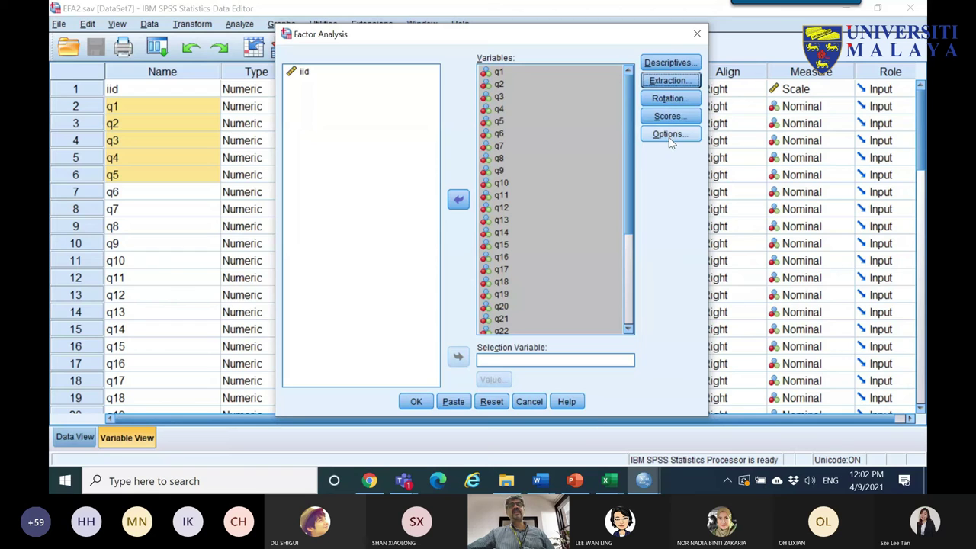
click(416, 401)
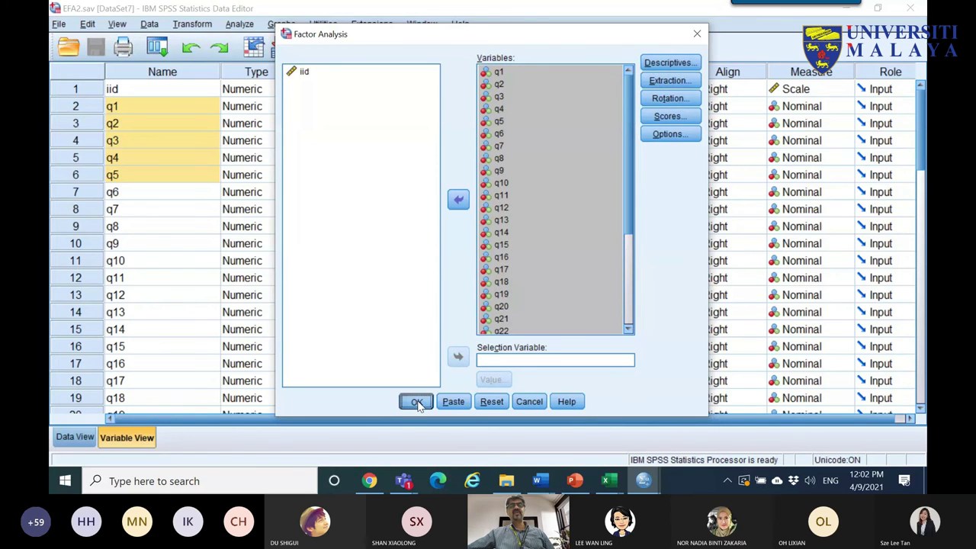
- Examine the Communalities table of the factor analysis output and select it
scroll(448, 217, down, 2)
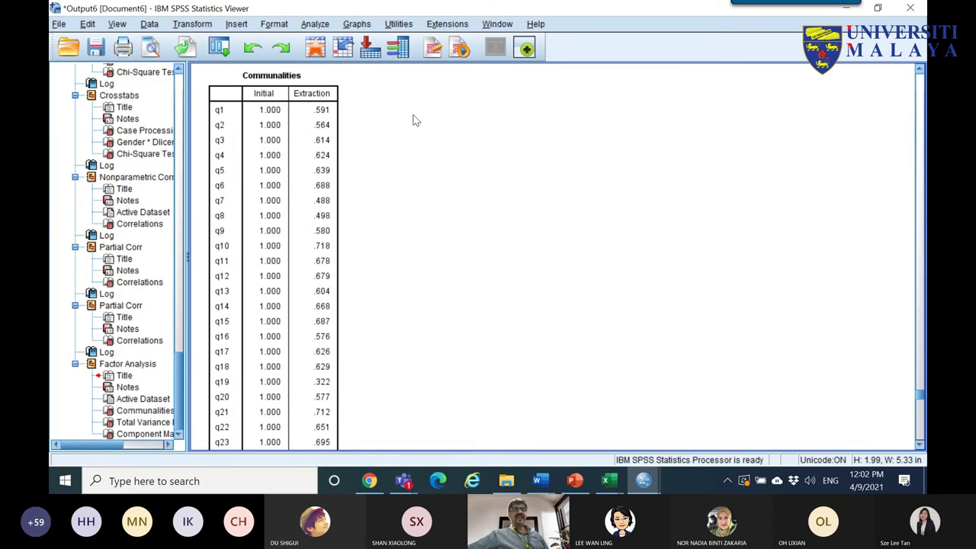
click(235, 114)
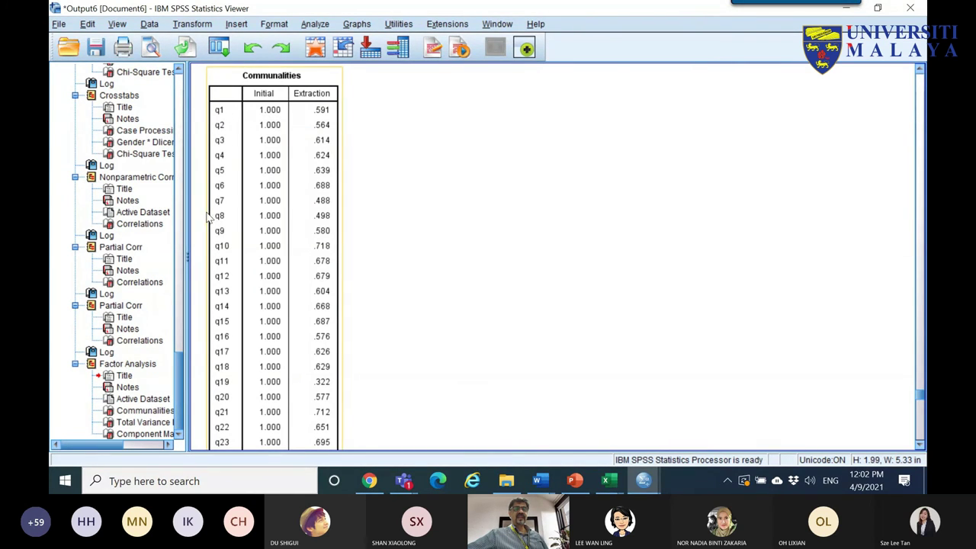
scroll(218, 244, down, 5)
scroll(275, 137, up, 5)
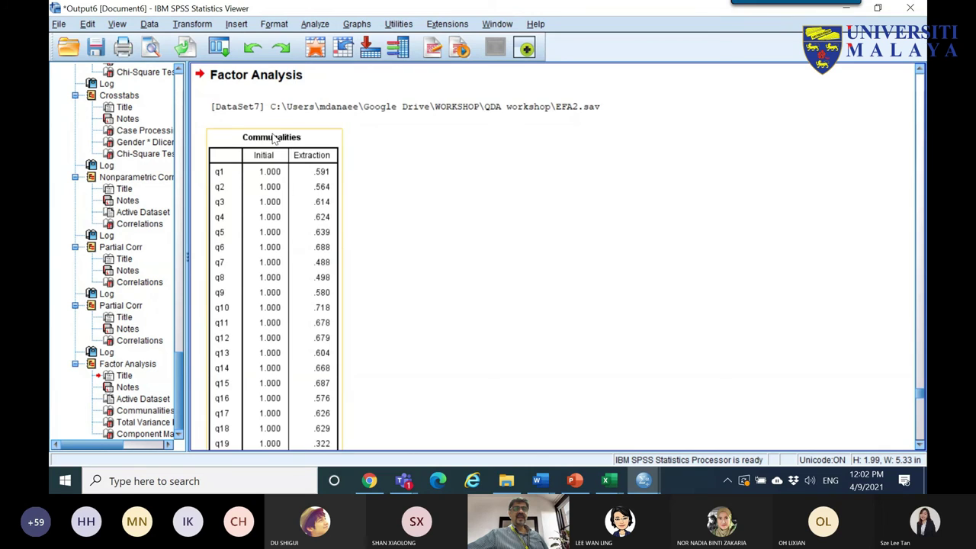
click(263, 155)
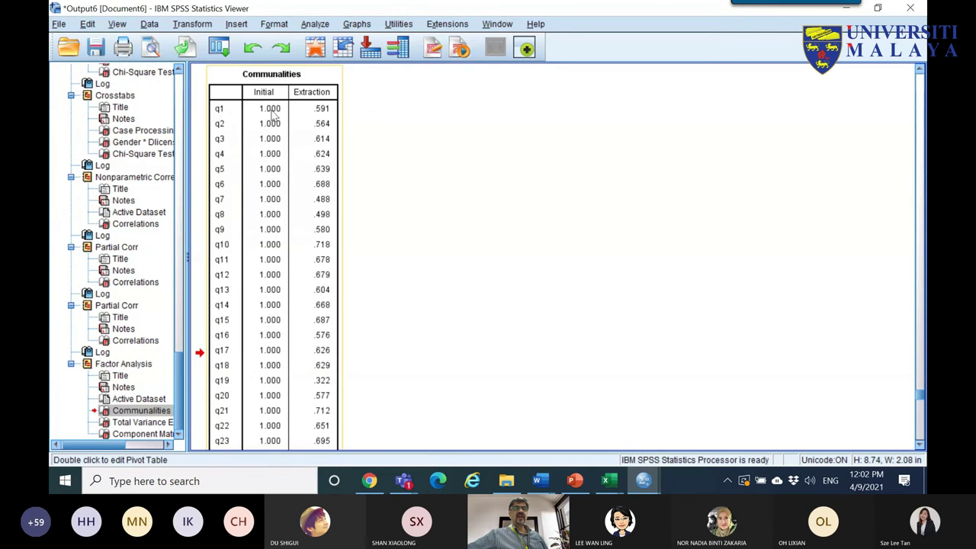
- Open the Communalities table for editing and highlight the Extraction heading and the extraction values of q1, q2, q6 and q12
double_click(315, 99)
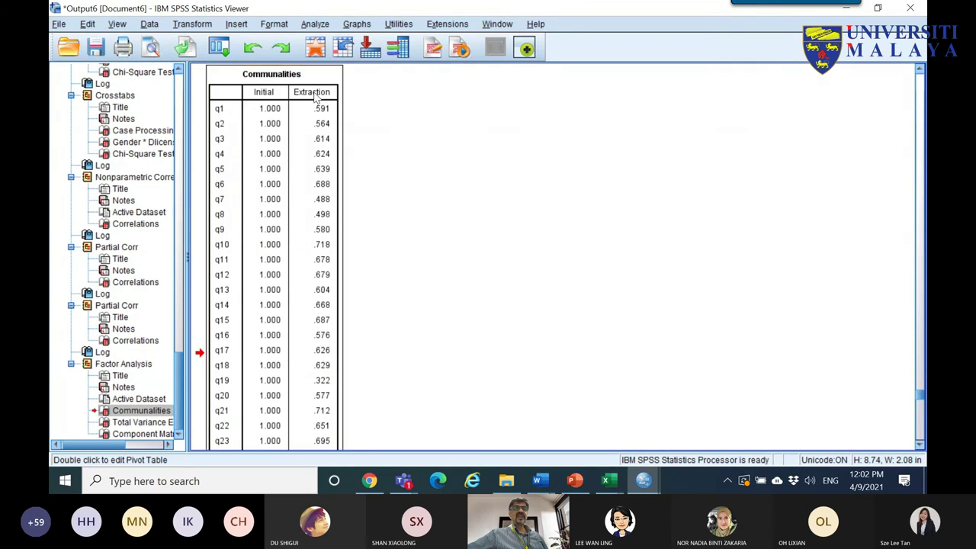
click(163, 64)
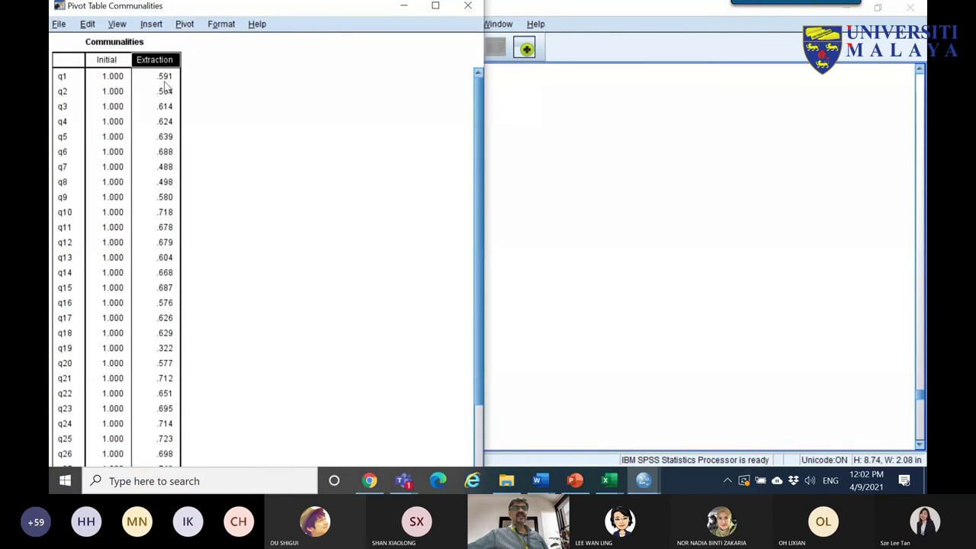
click(166, 79)
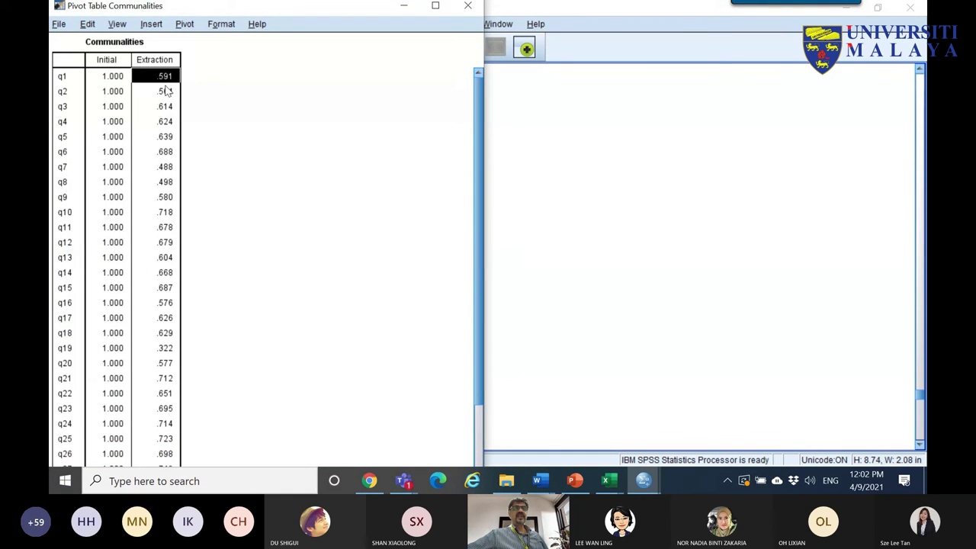
click(171, 94)
click(177, 153)
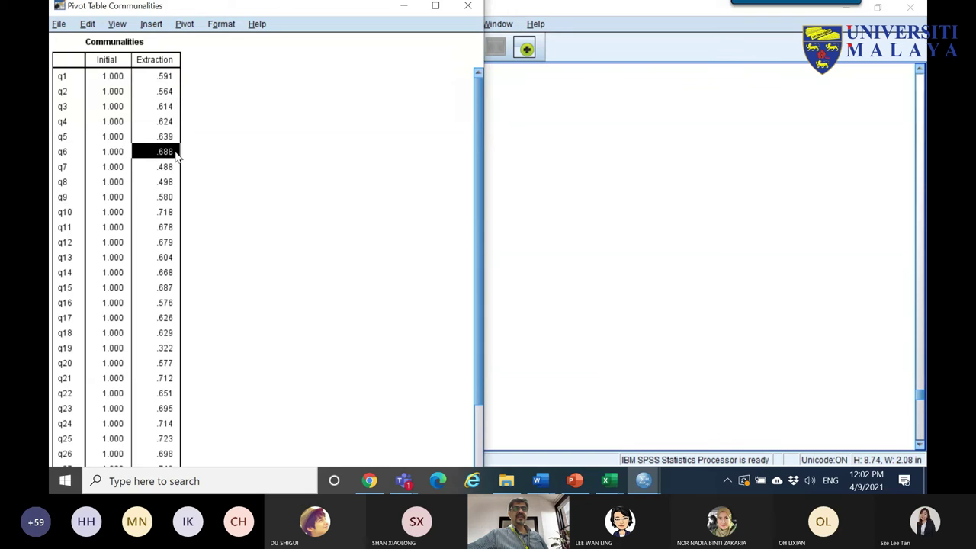
click(175, 244)
- Read through the extraction communalities of the remaining items in the opened table and close its editor
scroll(169, 264, down, 1)
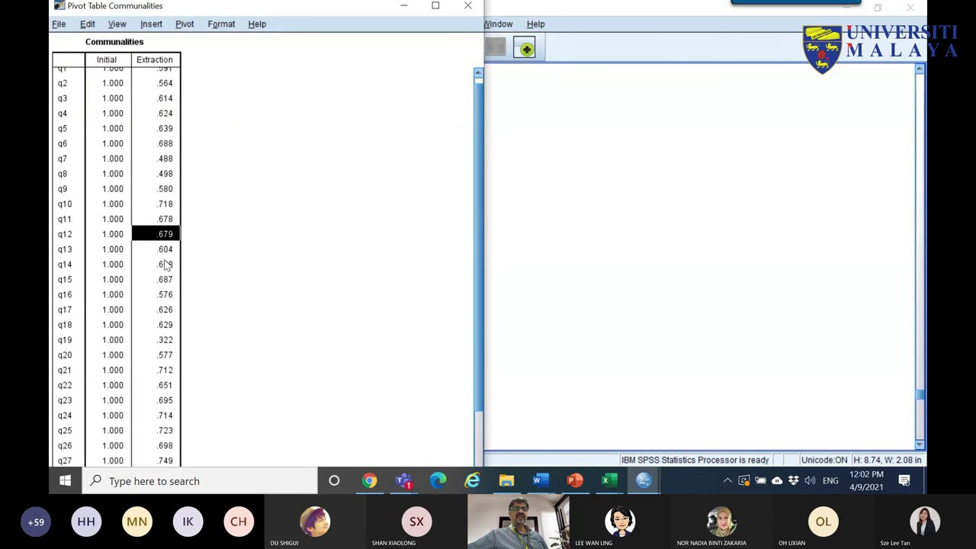
scroll(162, 349, down, 4)
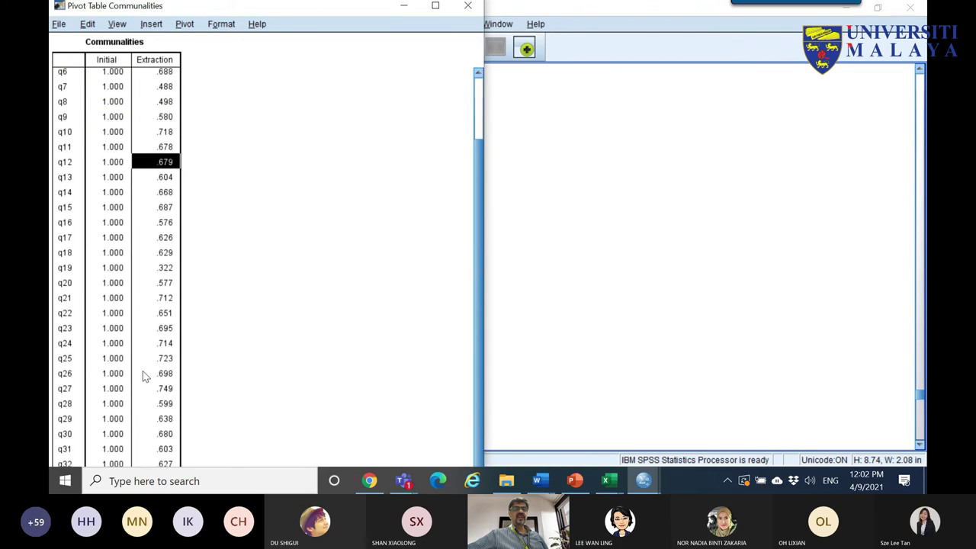
scroll(145, 168, up, 1)
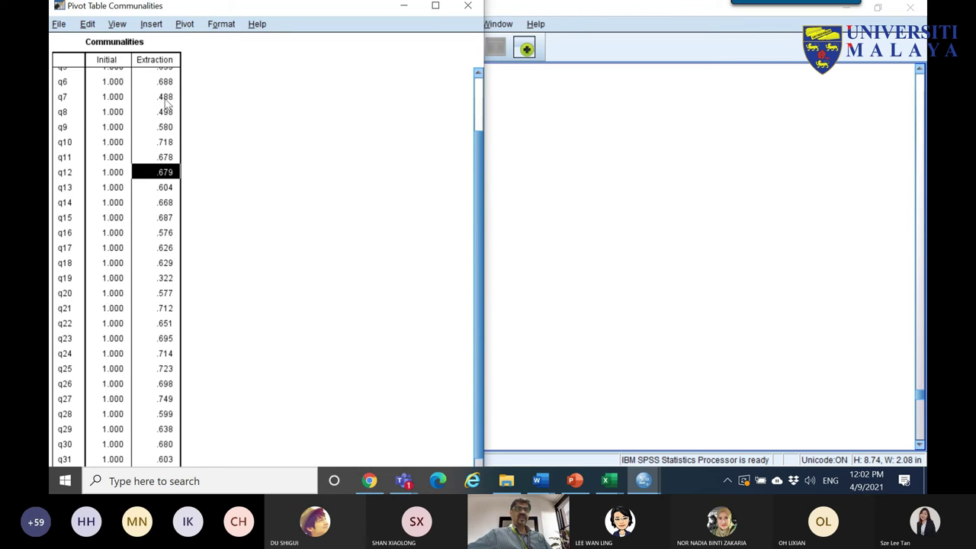
click(481, 101)
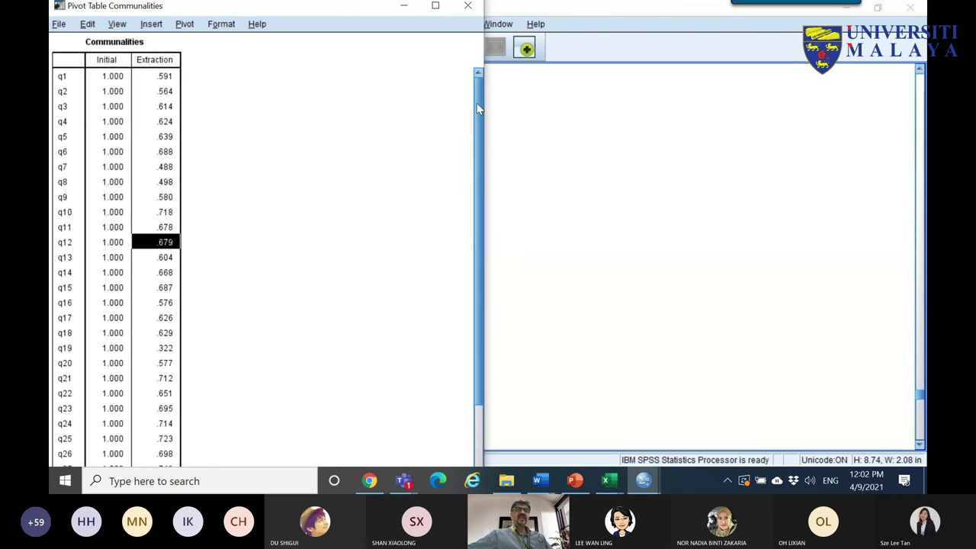
scroll(485, 343, down, 3)
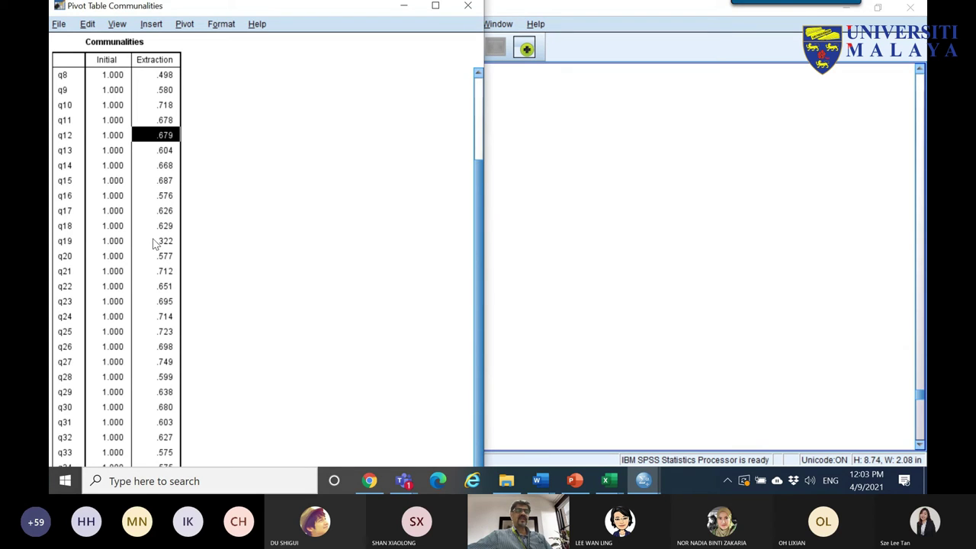
click(468, 5)
- Review the communalities in the output from q1 to q34 and continue to the Total Variance Explained table
scroll(301, 209, down, 3)
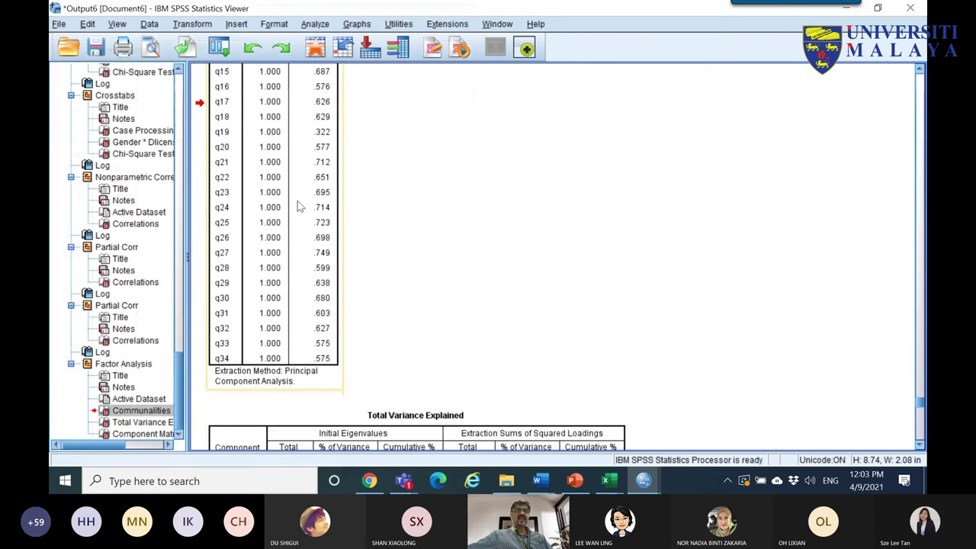
scroll(317, 222, up, 8)
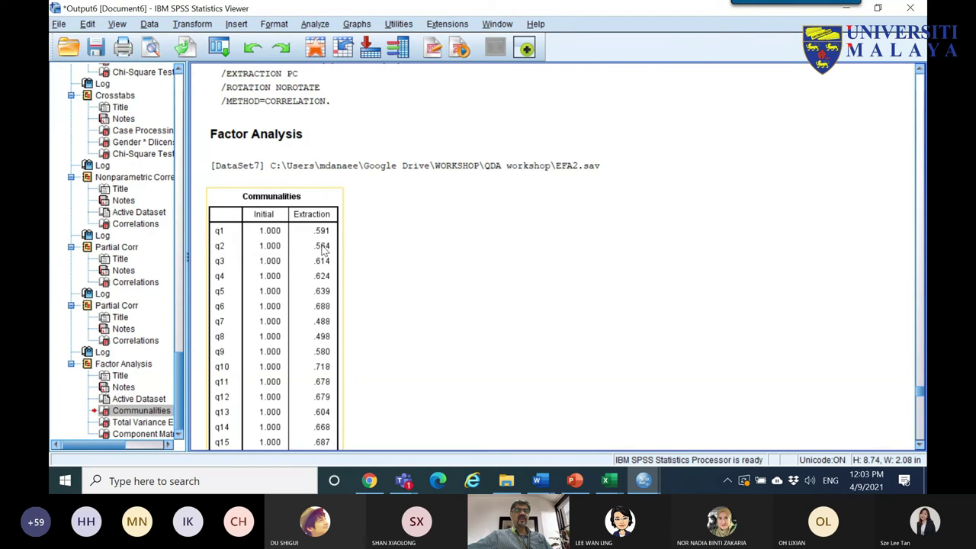
scroll(317, 248, down, 3)
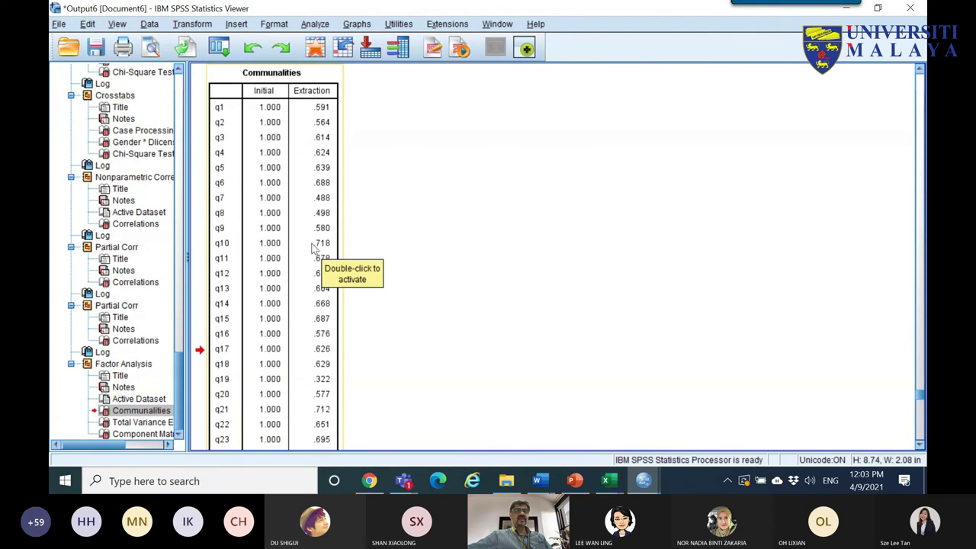
scroll(313, 248, down, 5)
scroll(306, 244, down, 1)
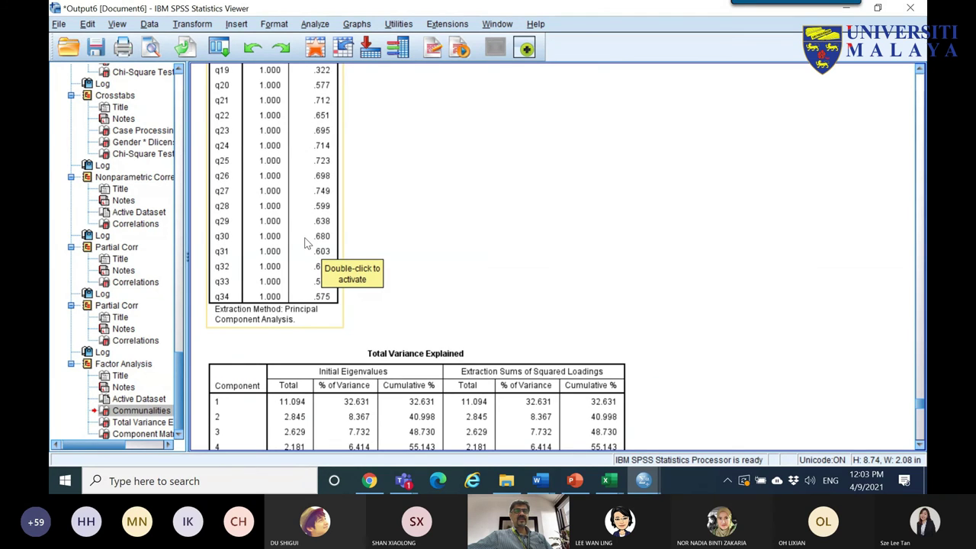
- Review the Total Variance Explained table through component 34 and copy the whole table from the output
scroll(305, 244, down, 3)
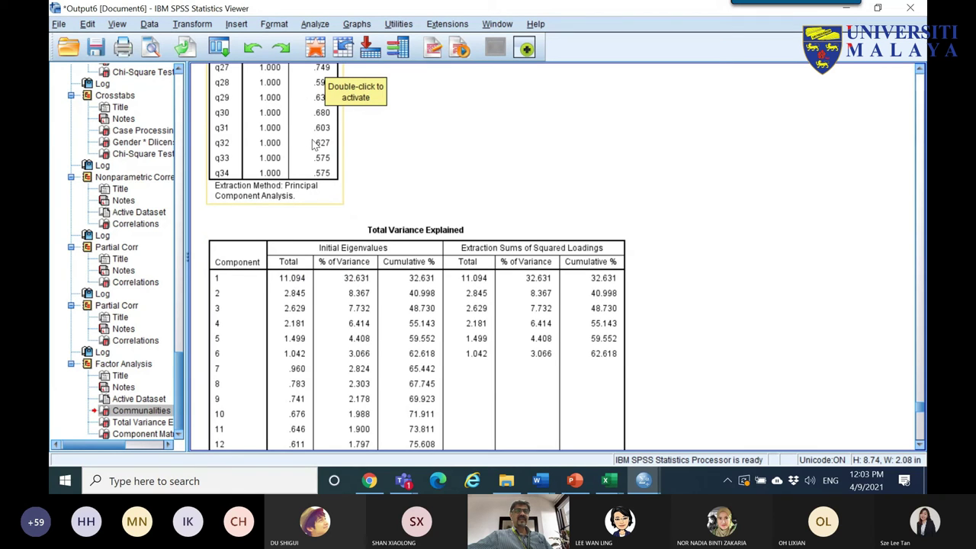
scroll(315, 145, down, 5)
scroll(329, 150, up, 2)
scroll(333, 153, down, 6)
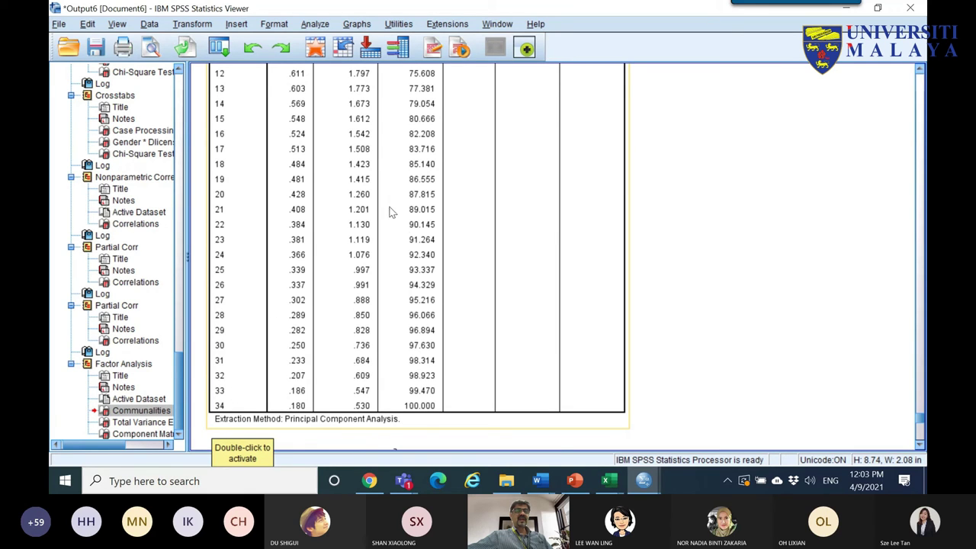
scroll(394, 219, up, 4)
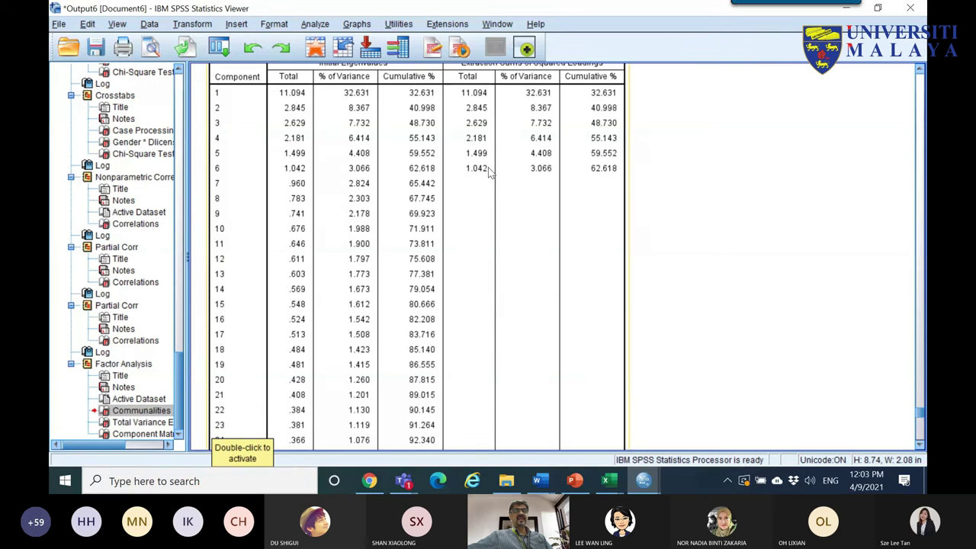
right_click(431, 158)
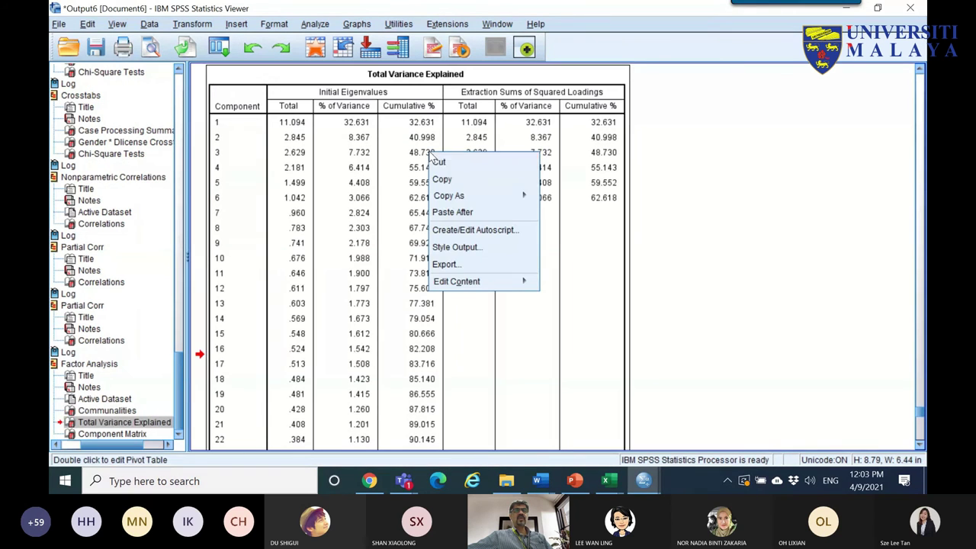
click(454, 180)
- Switch to the Book2 workbook in Excel and paste the copied table at cell B2 of Sheet2
mouse_move(606, 480)
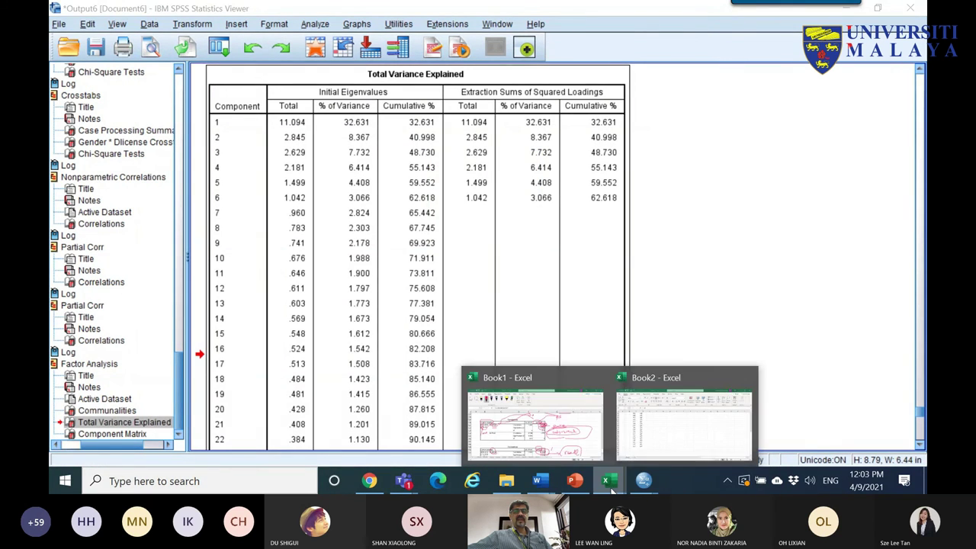
click(808, 438)
click(165, 443)
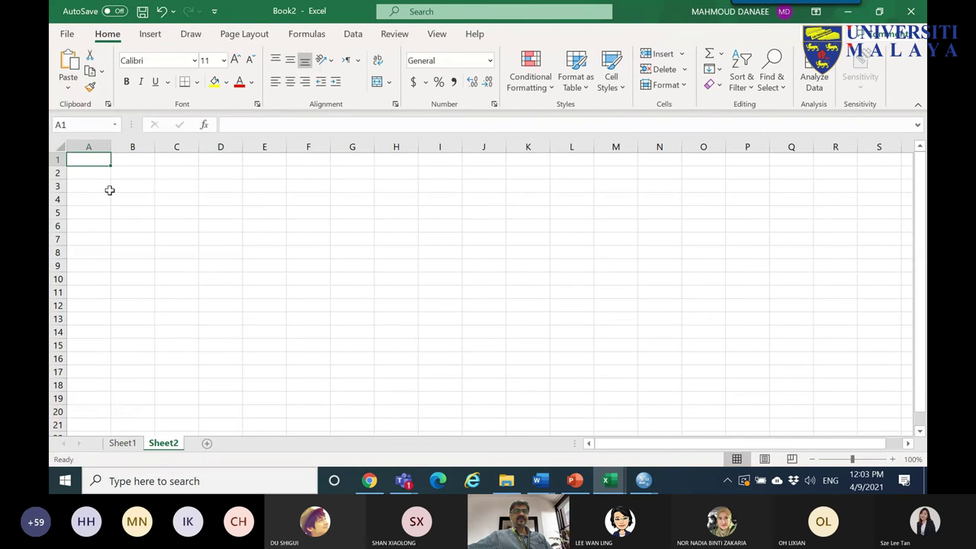
right_click(124, 175)
click(156, 142)
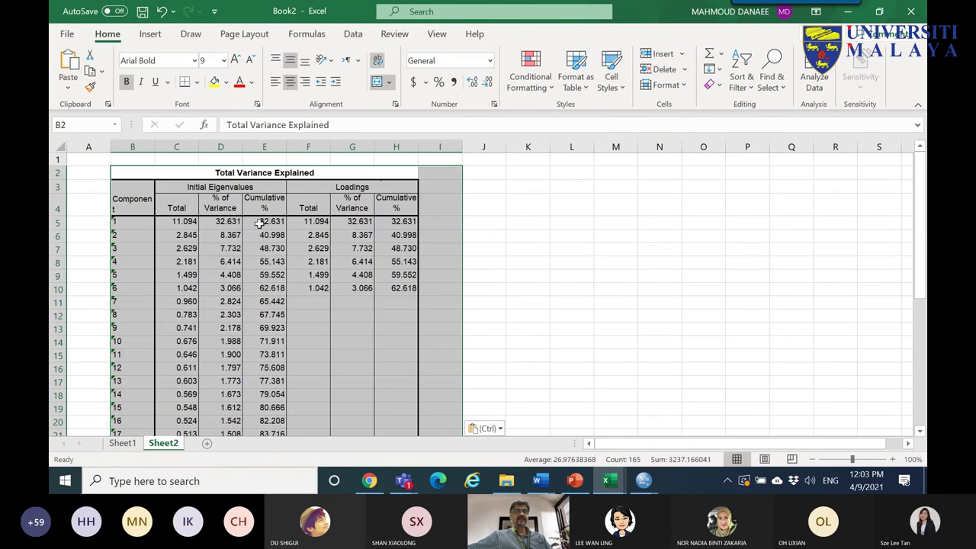
- Zoom the sheet to 130% and use the pink pen to brace the loadings rows, bracket components 1 to 6 and draw a line beneath them
click(893, 459)
click(893, 460)
click(893, 460)
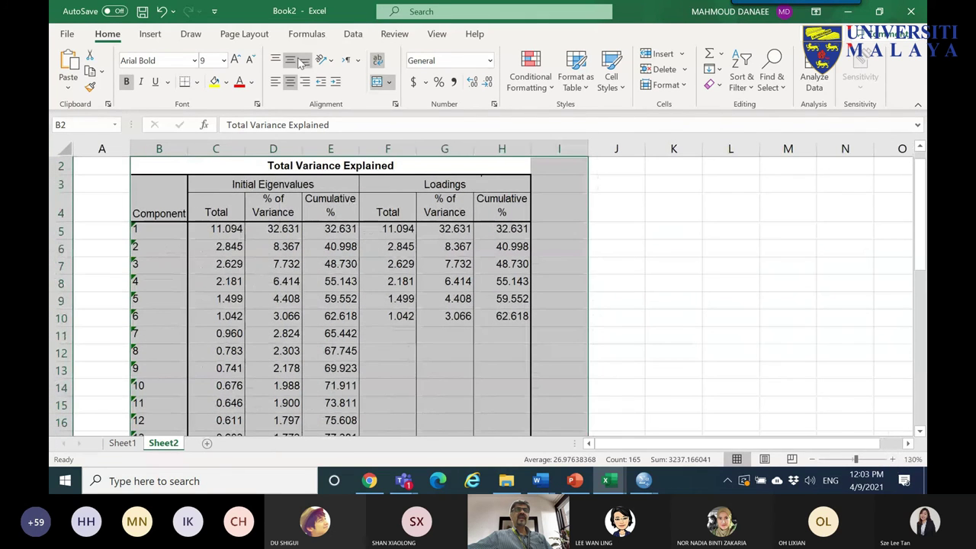
click(191, 34)
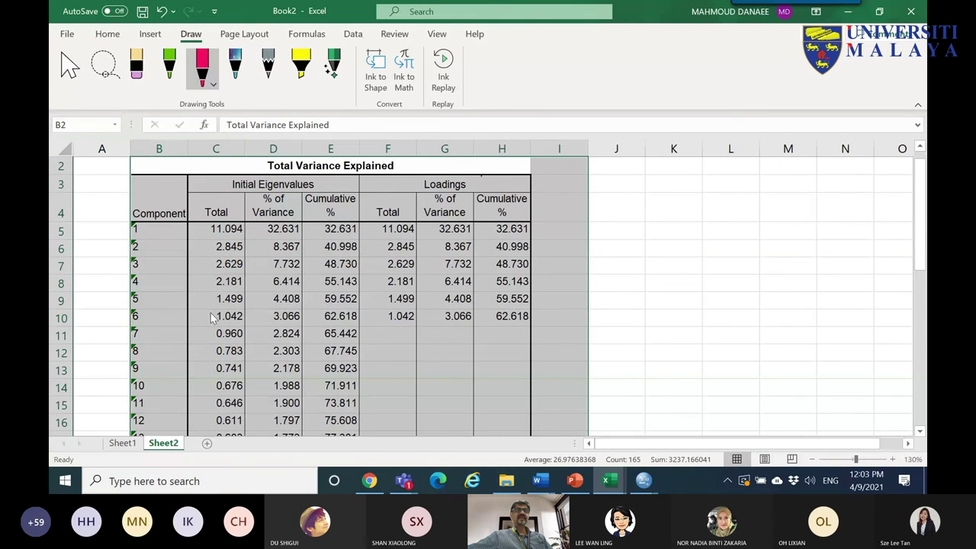
drag(549, 277, 525, 326)
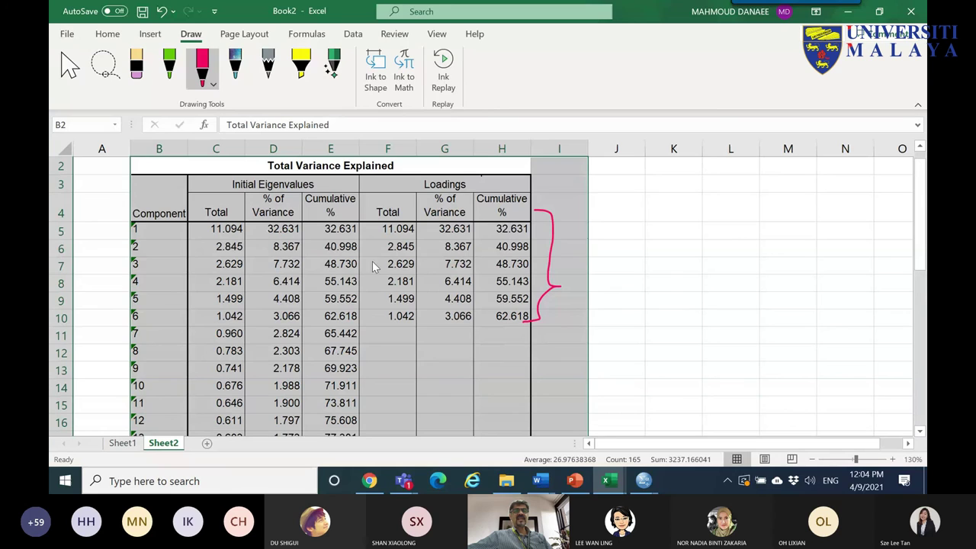
mouse_move(118, 224)
mouse_down()
mouse_move(117, 340)
mouse_move(132, 343)
mouse_move(136, 328)
mouse_move(351, 335)
mouse_up()
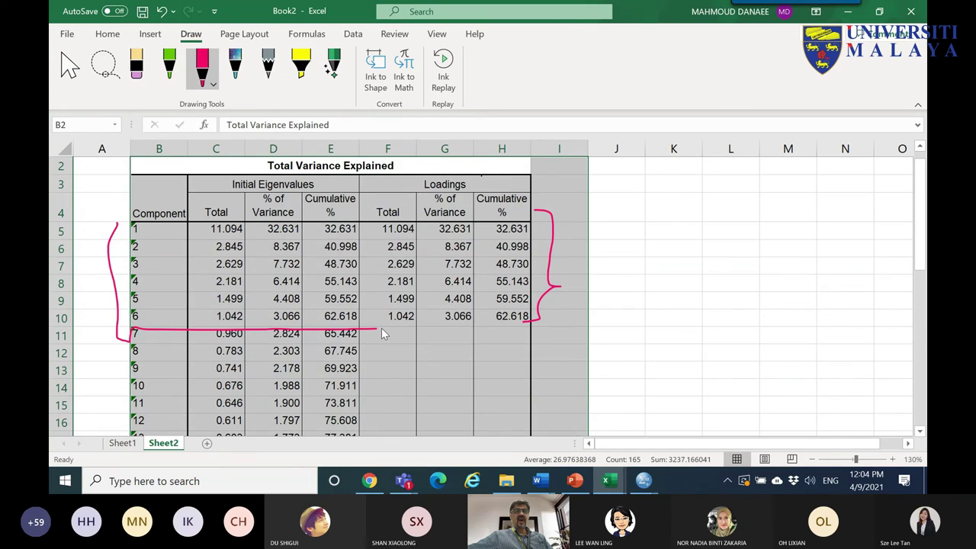
- Handwrite a circled, underlined 1 in the empty cells beside the table and circle component 7
mouse_move(730, 322)
mouse_down()
mouse_move(704, 233)
mouse_move(717, 329)
mouse_up()
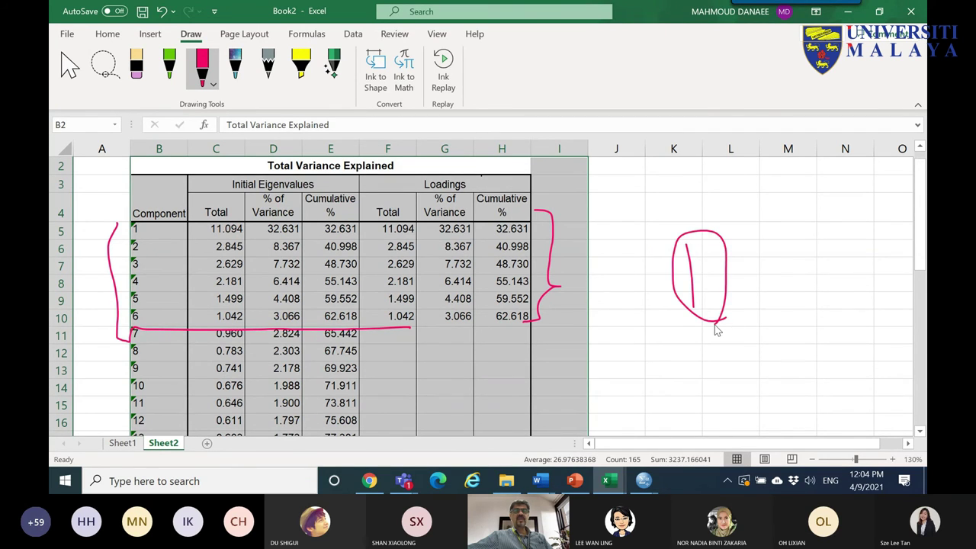
drag(673, 305, 717, 309)
mouse_move(142, 339)
mouse_down()
mouse_move(121, 344)
mouse_move(140, 333)
mouse_up()
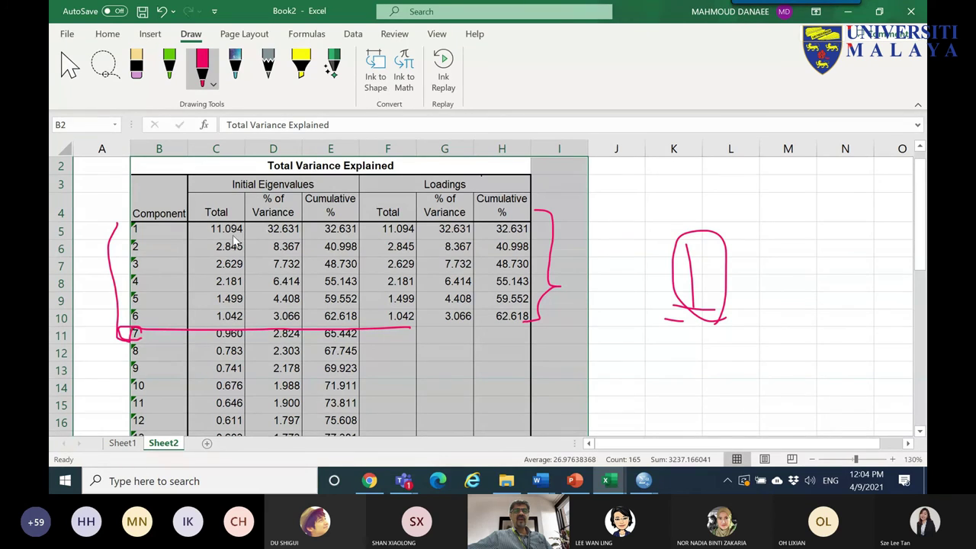
- Circle the Eigenvalues heading with an arrow to Total, circle component 6's eigenvalue with a small loop beside it, and point an arrow at component 6
mouse_move(313, 192)
mouse_down()
mouse_move(221, 190)
mouse_move(206, 220)
mouse_move(211, 211)
mouse_up()
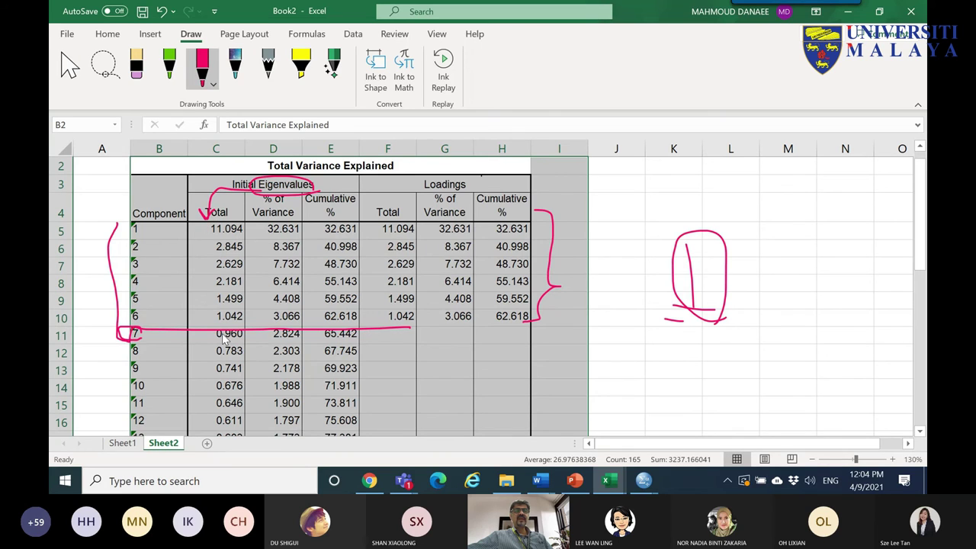
mouse_move(249, 309)
mouse_down()
mouse_move(215, 311)
mouse_move(223, 330)
mouse_up()
drag(147, 316, 162, 317)
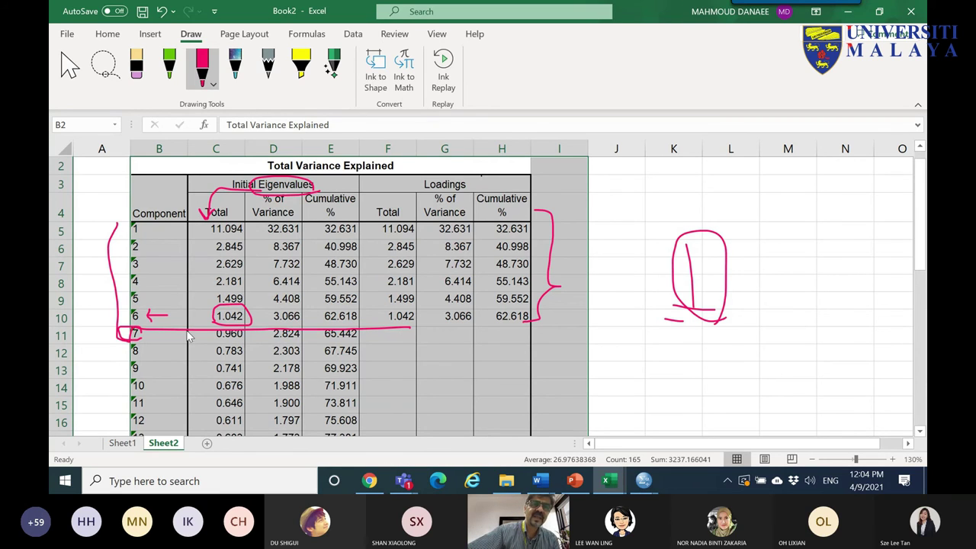
mouse_move(210, 326)
mouse_down()
mouse_move(197, 324)
mouse_move(203, 310)
mouse_up()
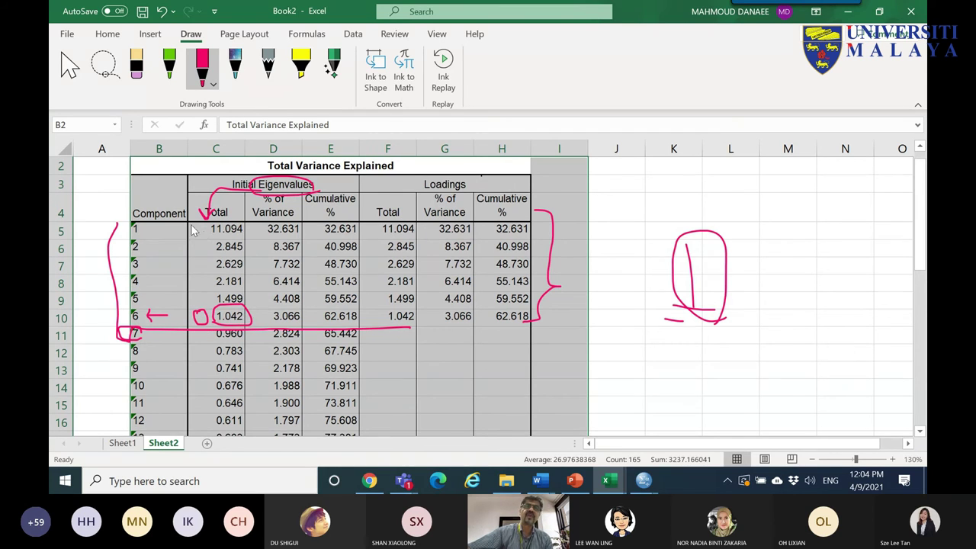
- Circle component 1 with its eigenvalue and % of Variance, and draw a downward arrow along the Total column to component 6
mouse_move(153, 233)
mouse_down()
mouse_move(115, 229)
mouse_move(246, 228)
mouse_up()
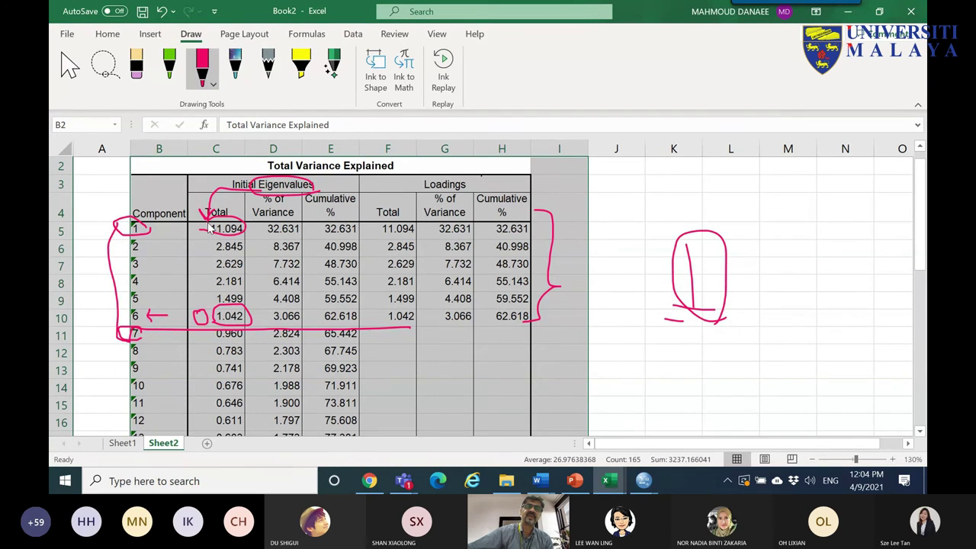
mouse_move(261, 235)
mouse_down()
mouse_move(288, 246)
mouse_move(307, 235)
mouse_move(287, 216)
mouse_move(260, 227)
mouse_up()
mouse_move(257, 243)
mouse_down()
mouse_move(256, 317)
mouse_move(259, 290)
mouse_move(252, 304)
mouse_up()
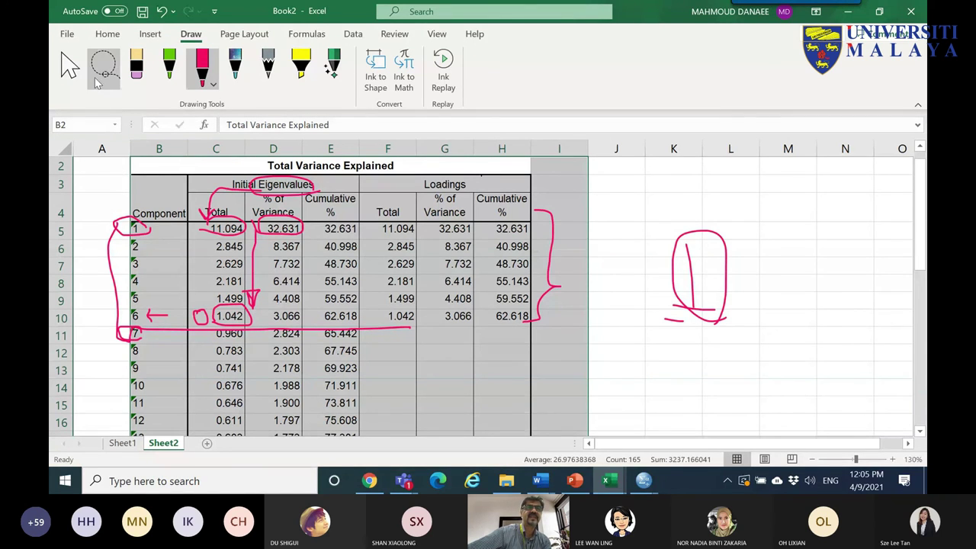
- Erase the ink around the component numbers and the line below component 6, and check the table down to component 34
click(136, 67)
mouse_move(118, 267)
mouse_down()
mouse_move(116, 330)
mouse_move(127, 363)
mouse_move(153, 319)
mouse_up()
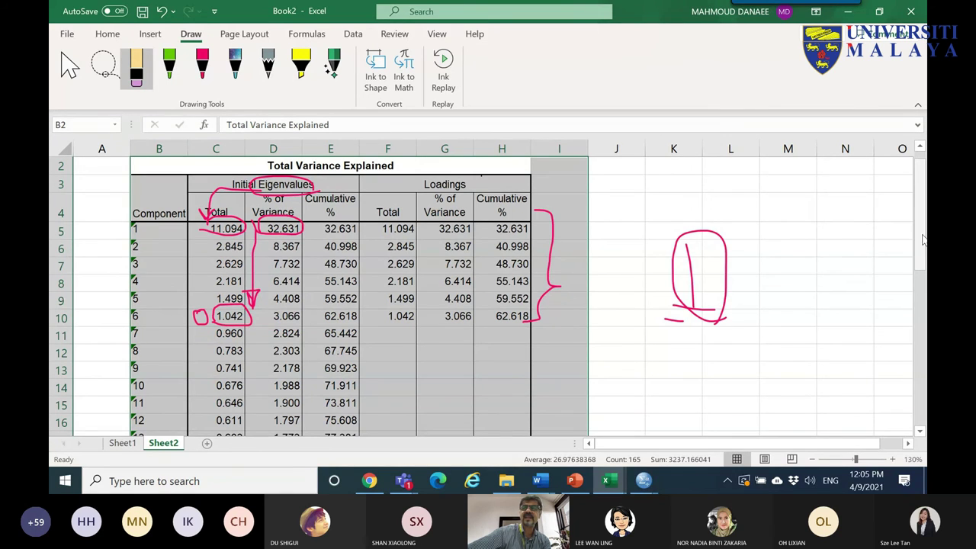
scroll(923, 240, down, 1)
scroll(921, 240, down, 7)
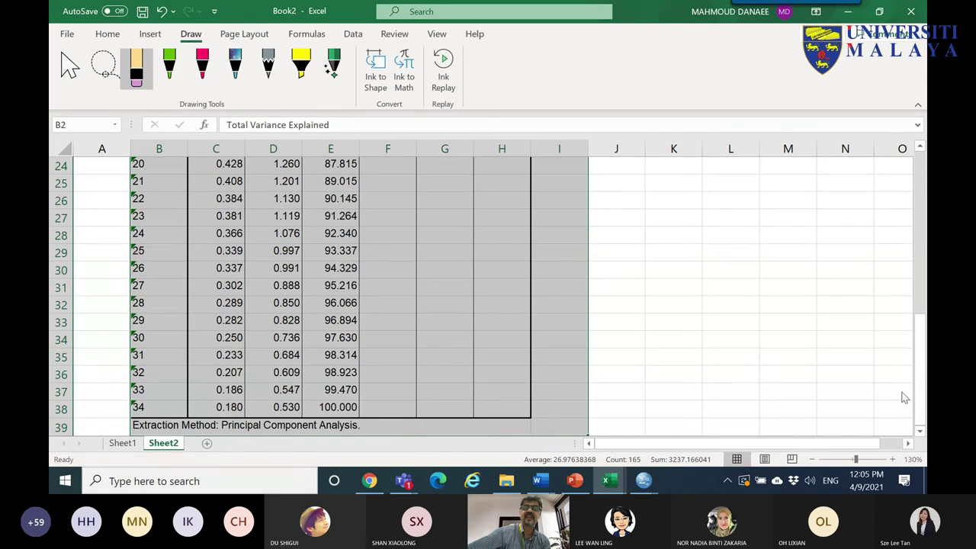
scroll(907, 259, up, 8)
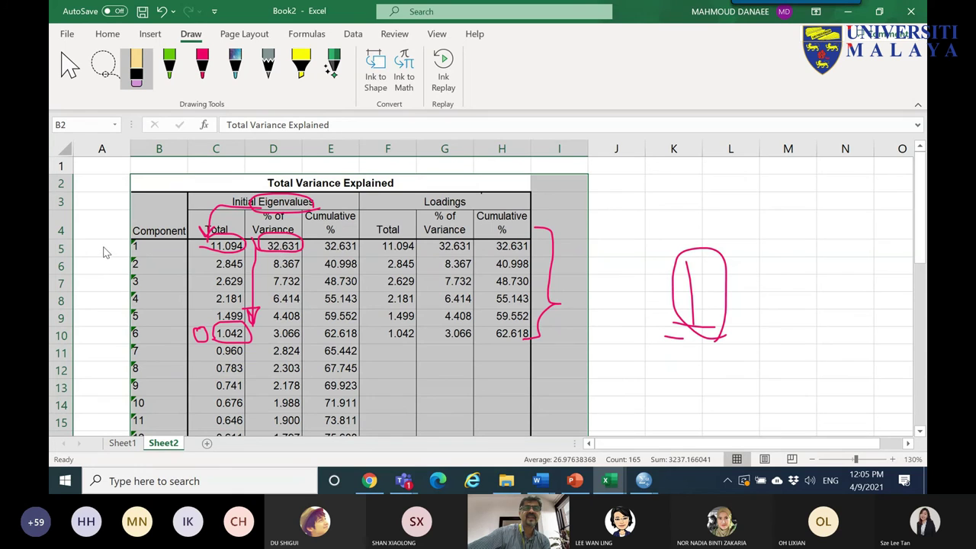
- Begin a formula in cell A5 and delete the ink covering the Eigenvalues heading and the first component's values
click(69, 67)
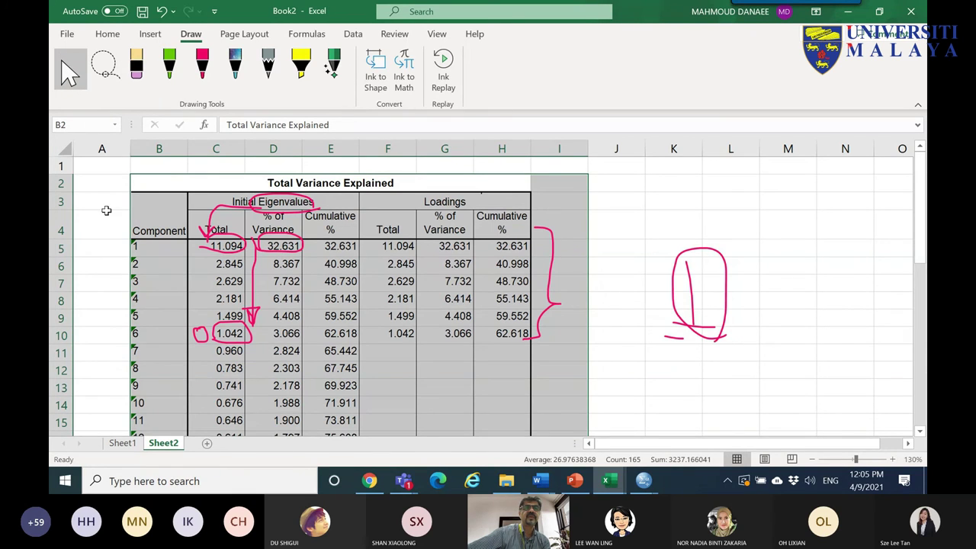
click(107, 248)
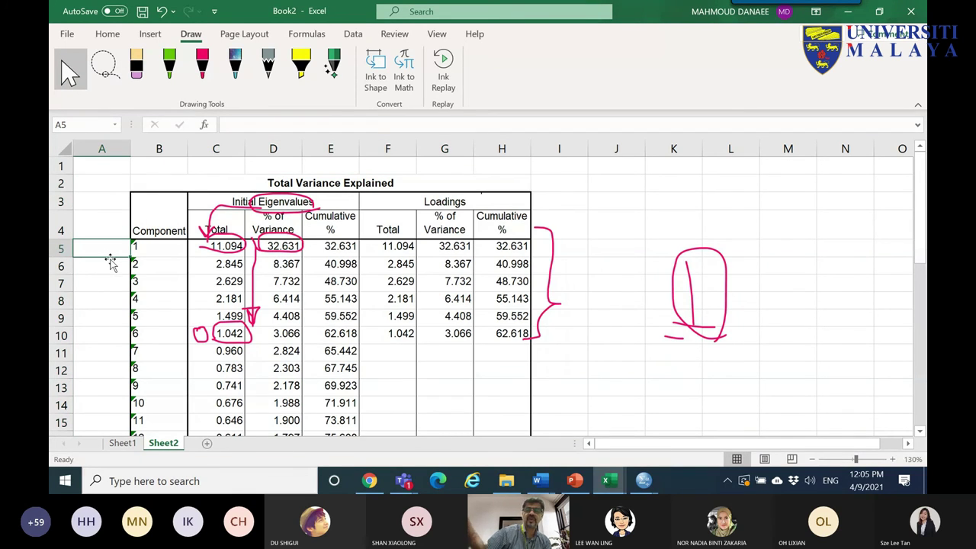
text(=)
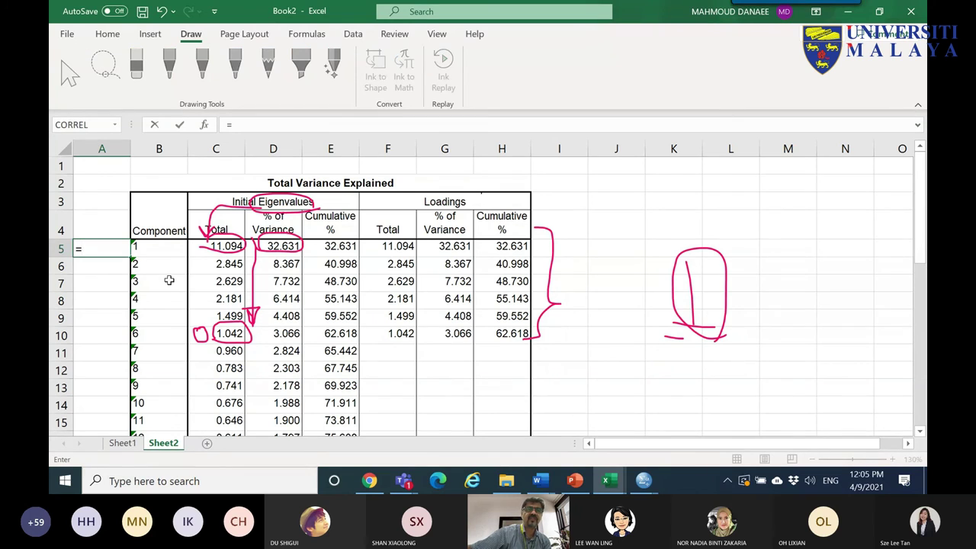
click(233, 245)
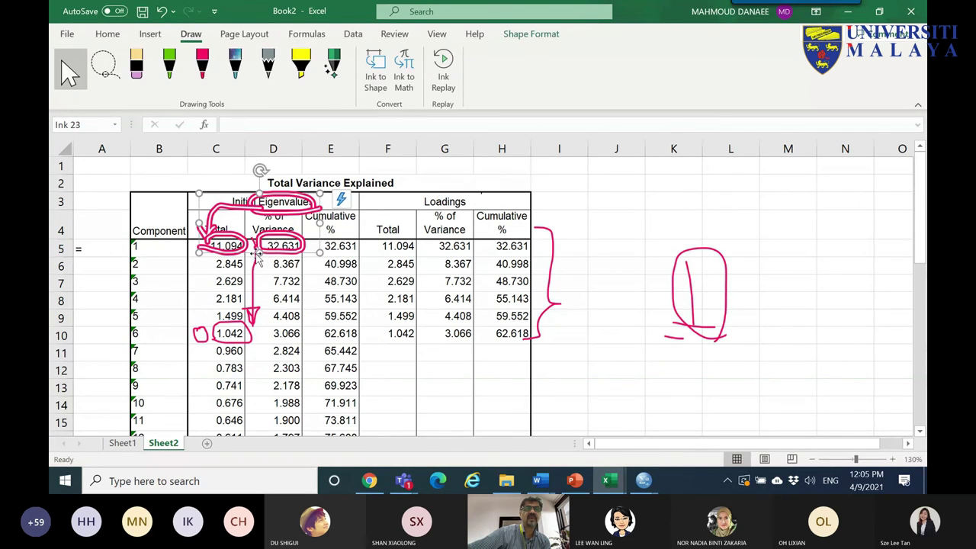
key(Delete)
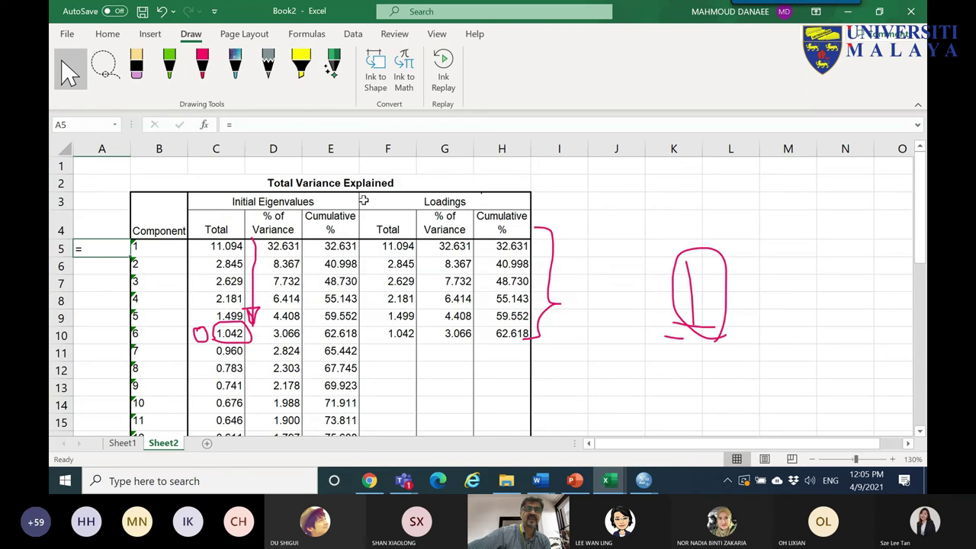
- Complete the formula in A5 as =C5/34 to divide the first component's eigenvalue by the number of items
click(236, 252)
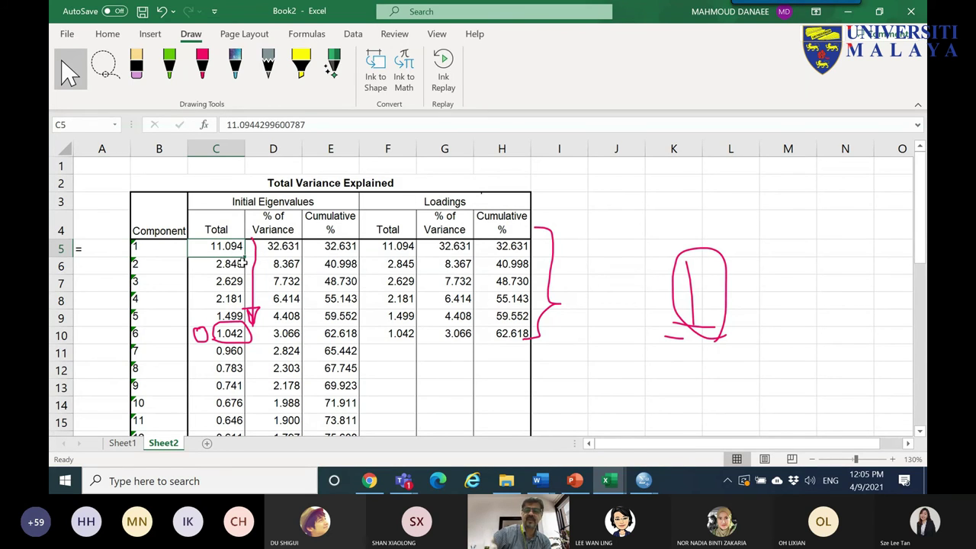
key(alt)
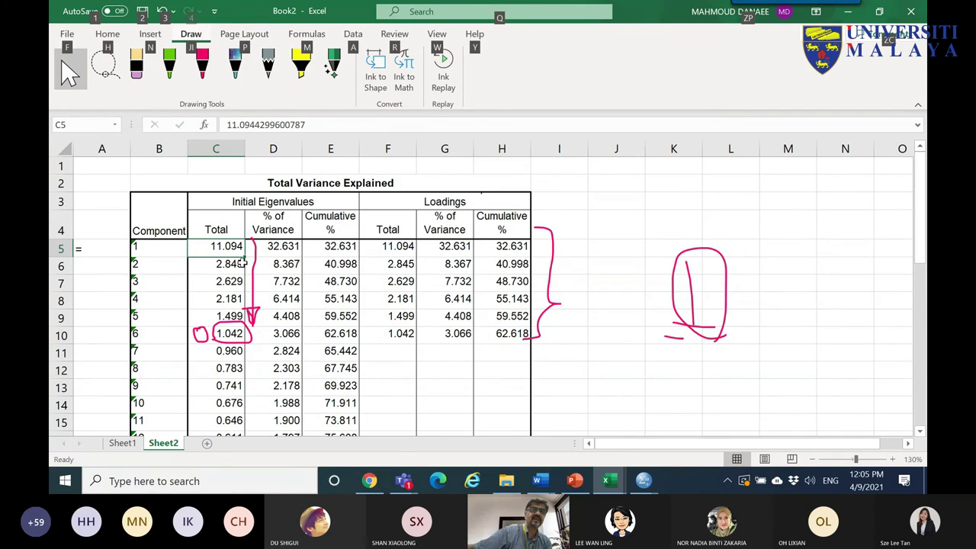
double_click(118, 248)
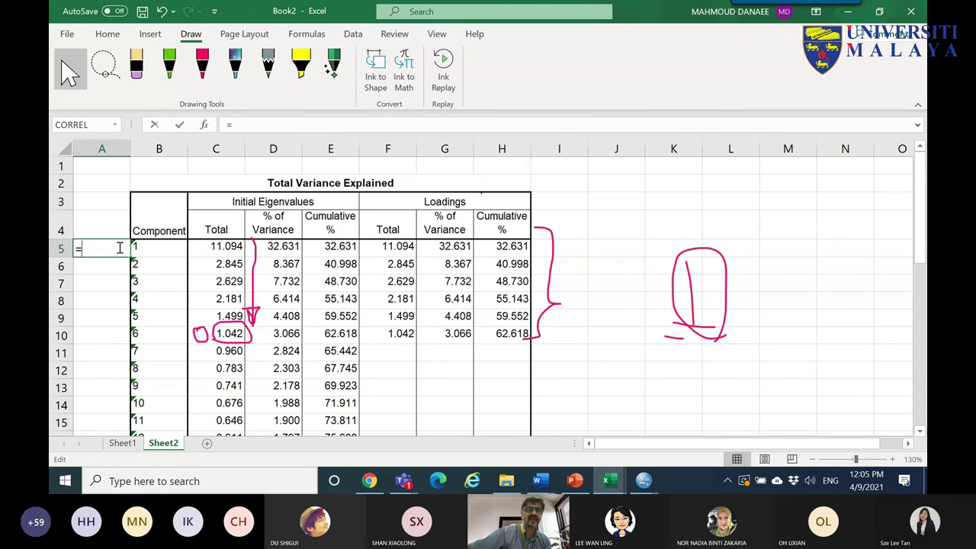
click(218, 244)
text(/34)
key(Return)
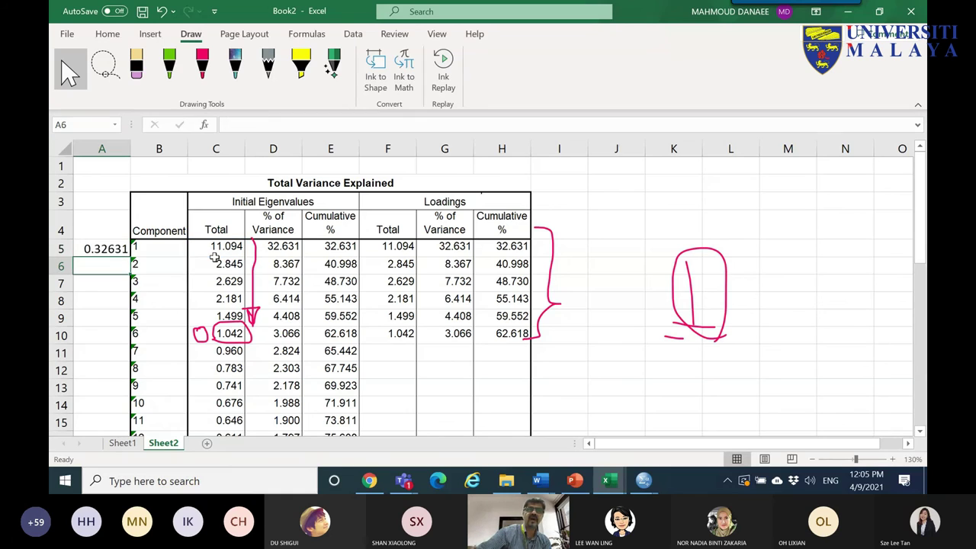
- Change the formula in A5 to =(C5/34)*100 to express the first component's variance as a percentage
click(103, 251)
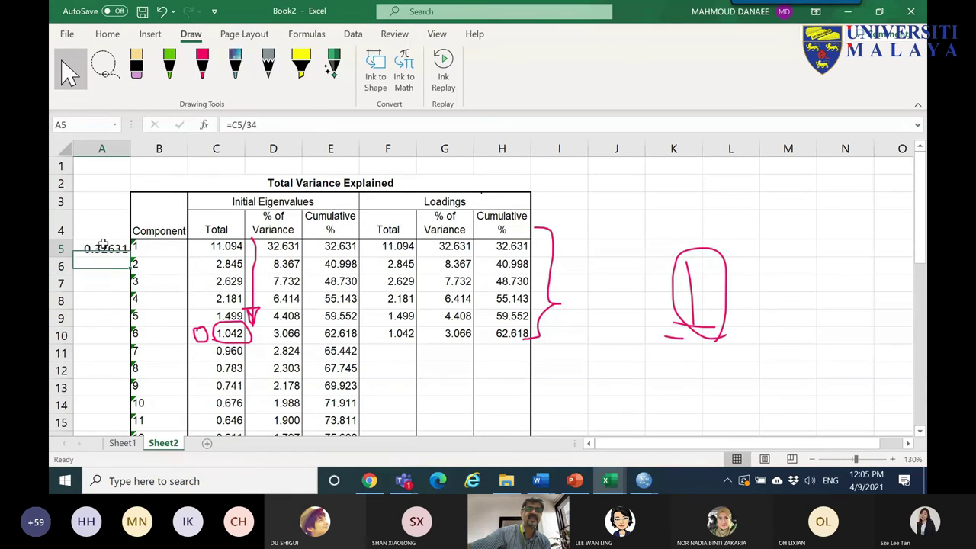
click(234, 124)
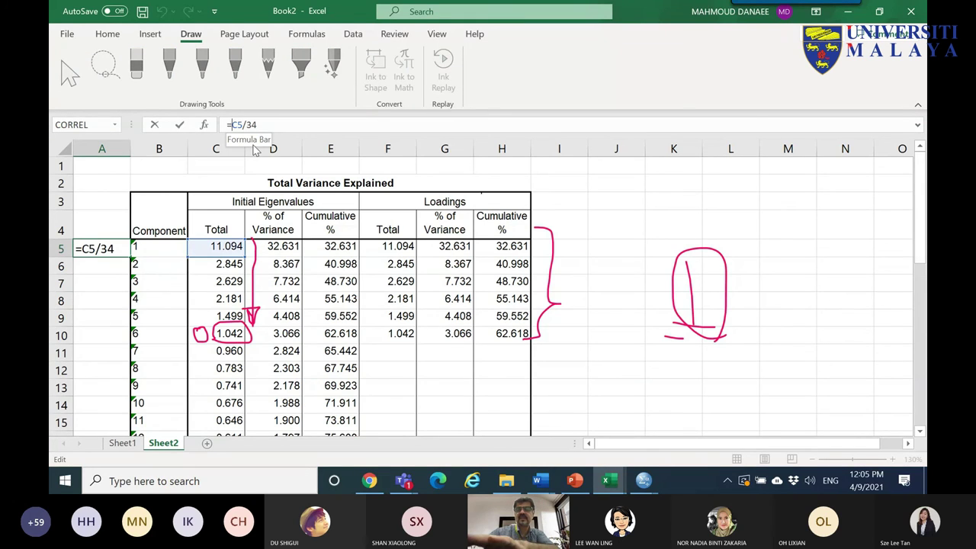
text((C5/34)
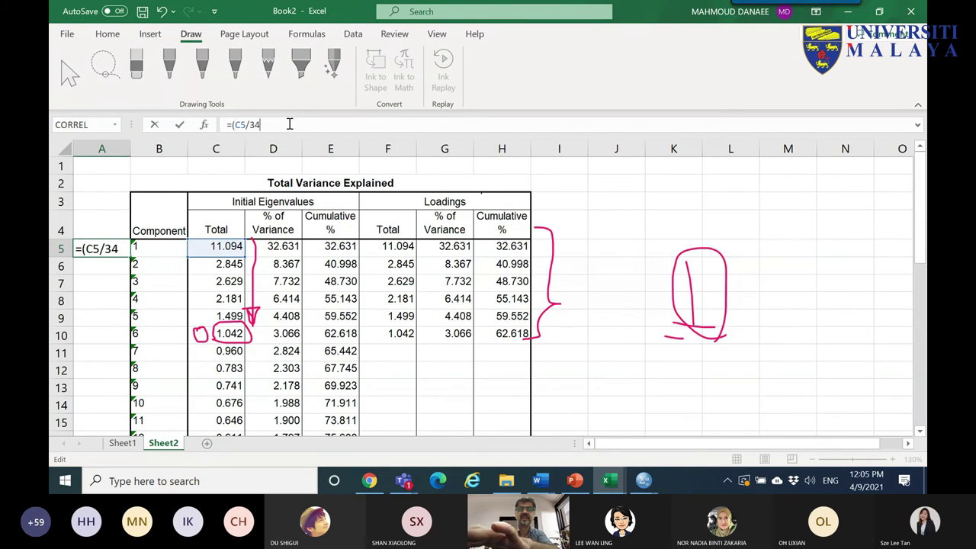
text())
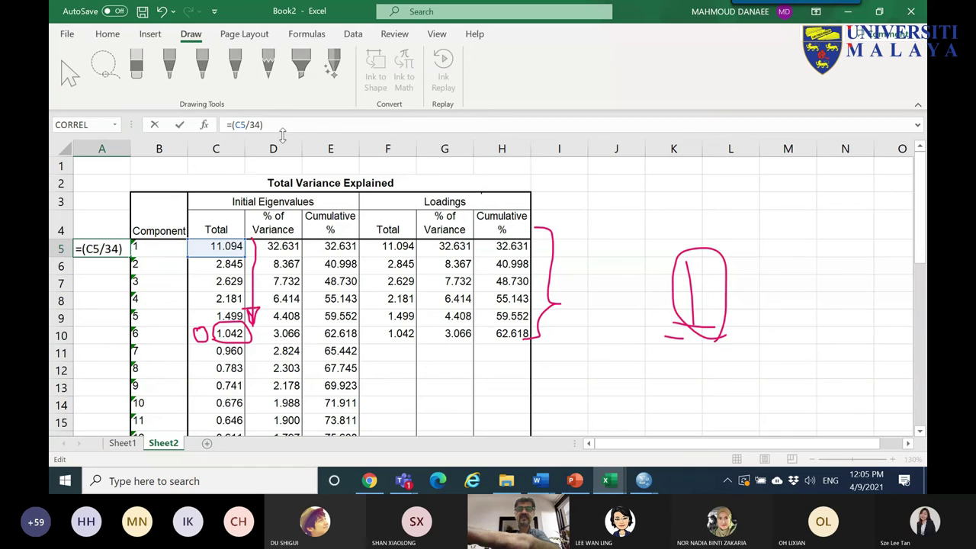
text(*100)
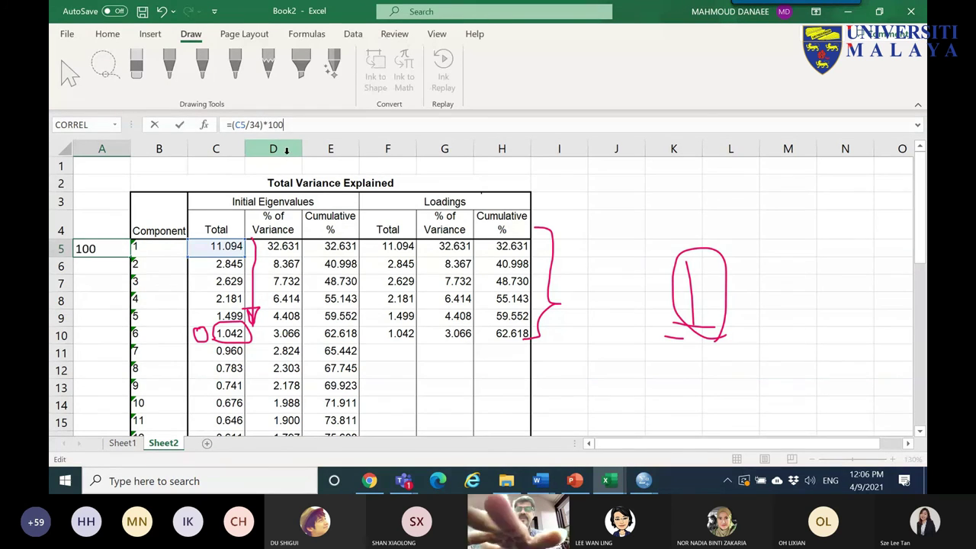
key(Return)
key(Up)
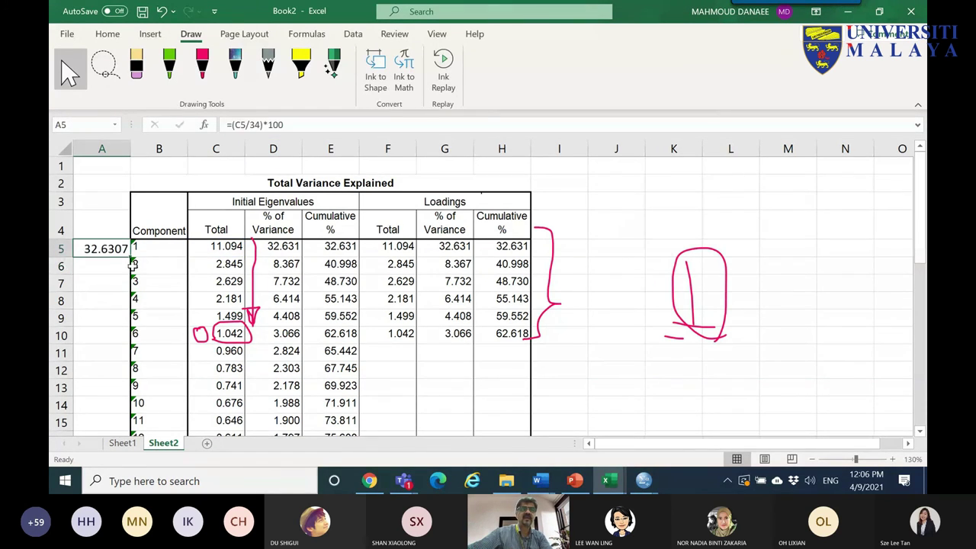
- Format column A as Number with 3 decimal places
right_click(111, 151)
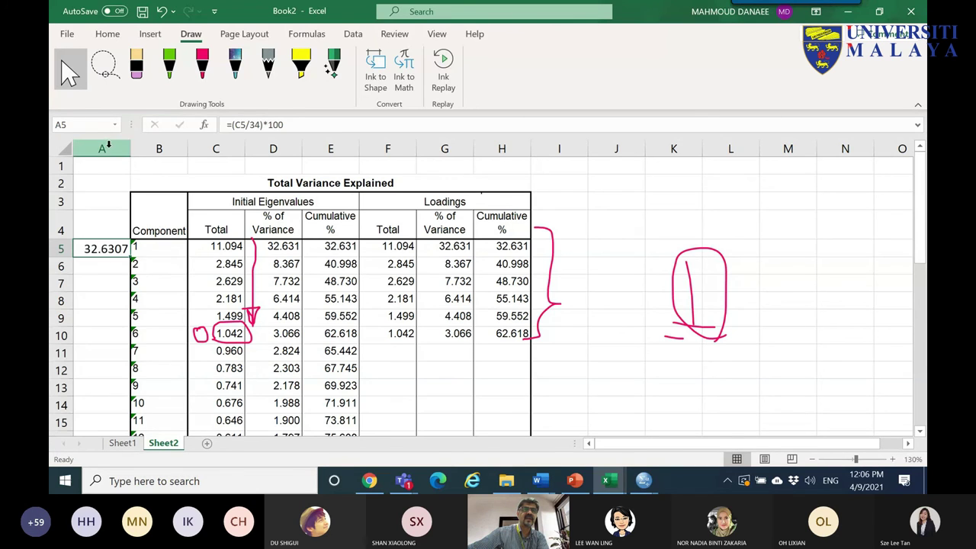
click(163, 326)
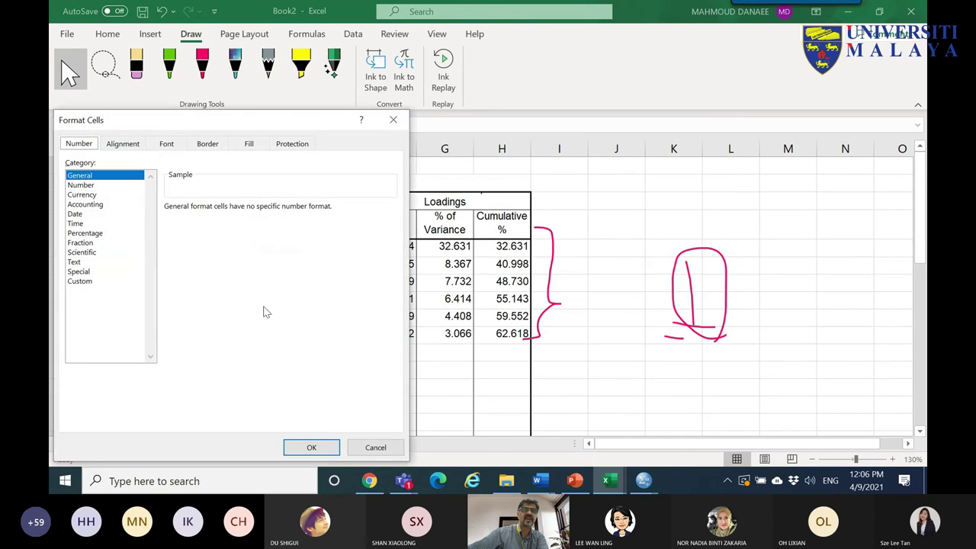
key(Down)
click(256, 206)
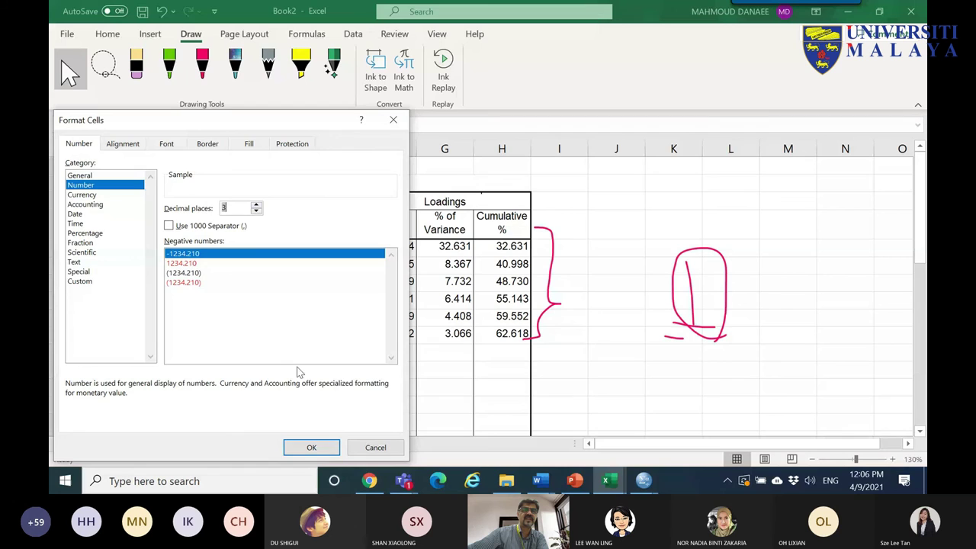
click(311, 447)
- Fill the A5 formula down to A38 for all 34 components, and compare the results with the % of Variance column
click(107, 245)
click(108, 246)
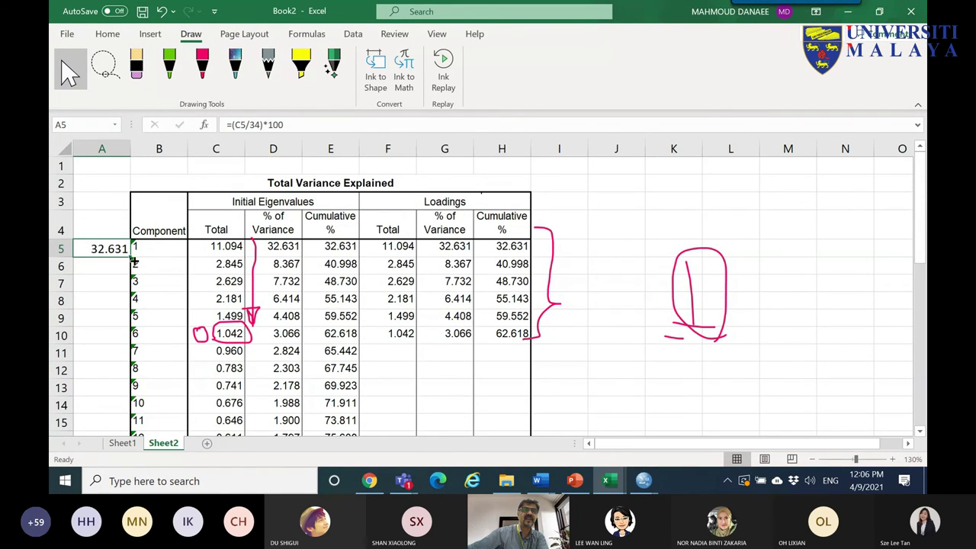
drag(131, 260, 115, 393)
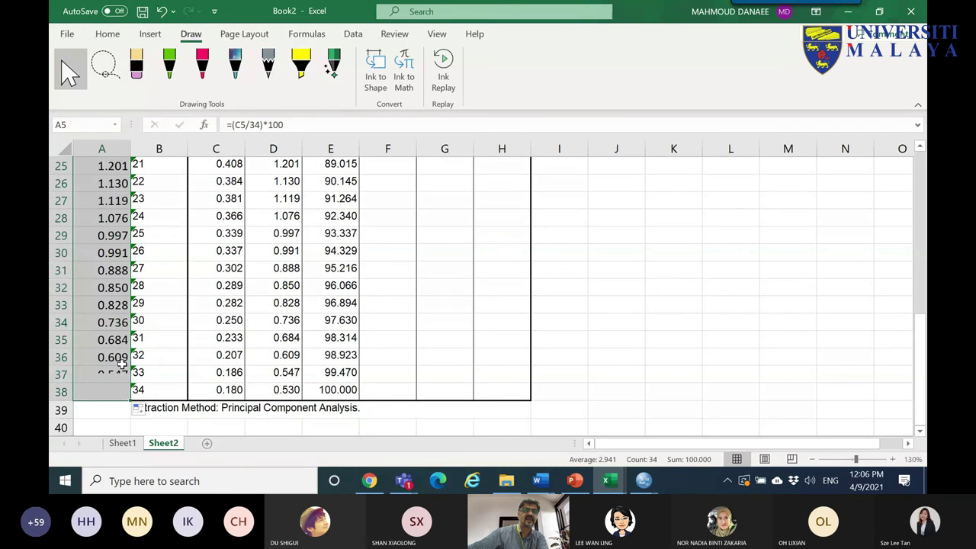
drag(287, 391, 266, 270)
drag(107, 250, 106, 391)
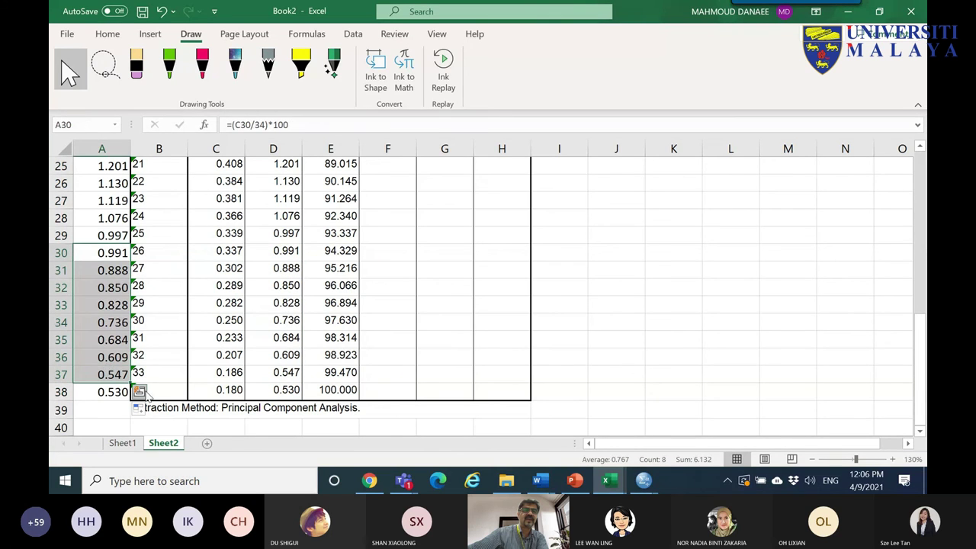
click(169, 390)
scroll(169, 391, up, 8)
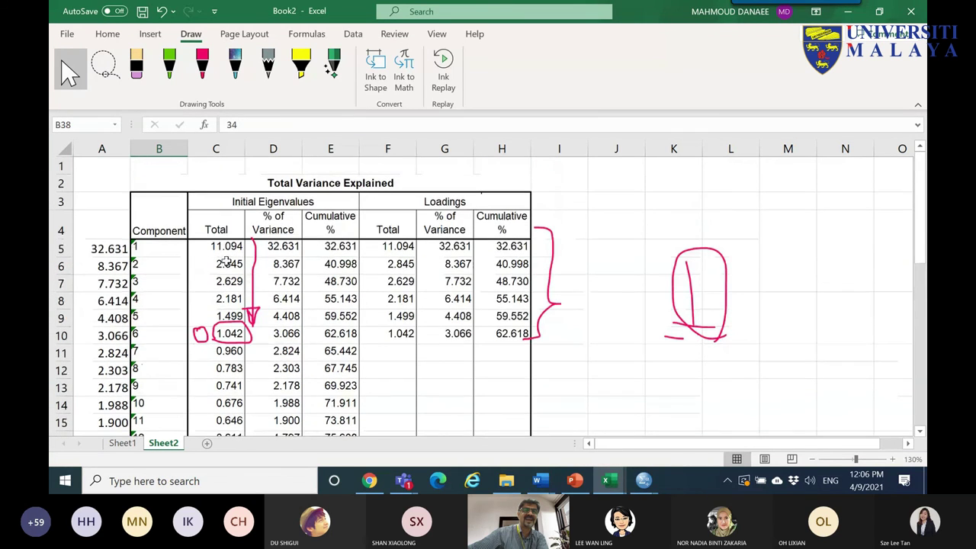
- Review component 1's eigenvalue and formula, and circle its component number and % of Variance in pink ink
click(227, 246)
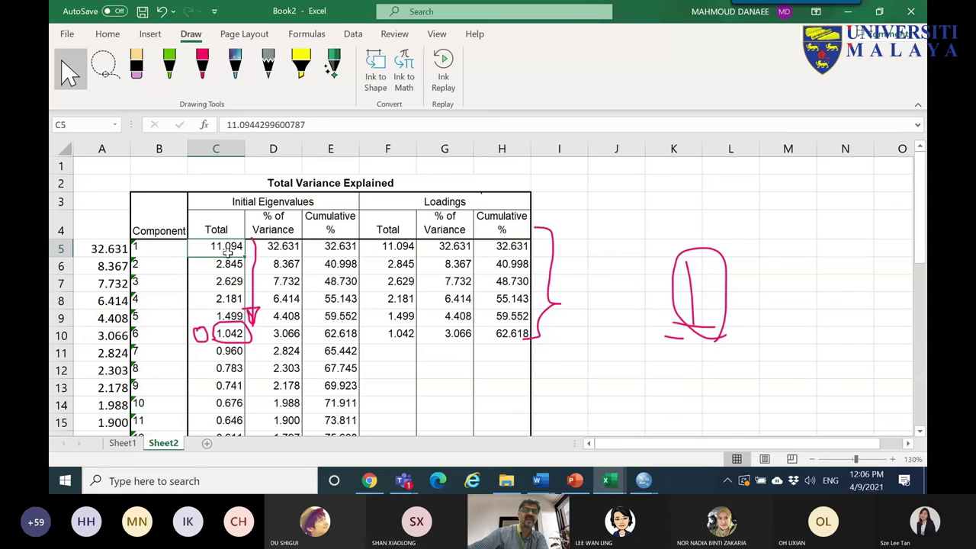
click(168, 248)
click(218, 247)
click(103, 248)
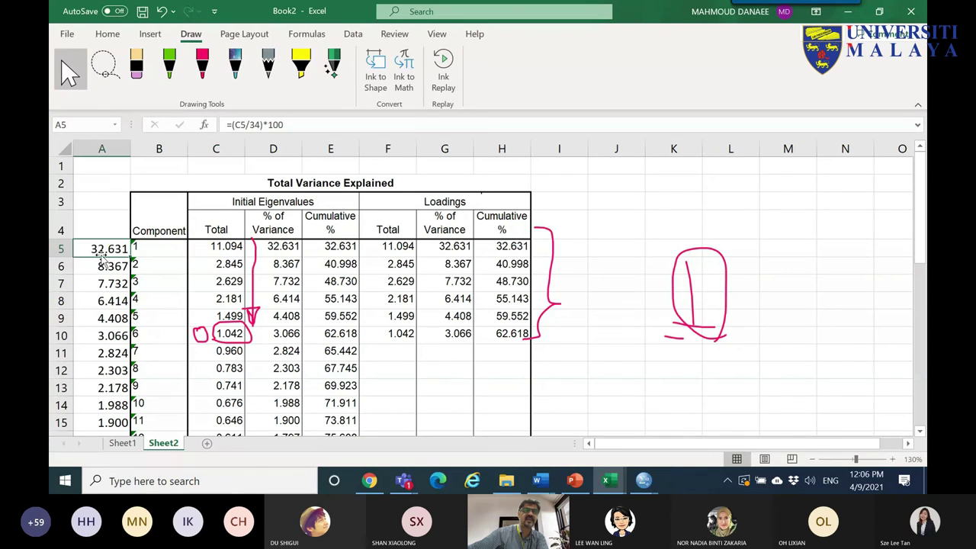
click(202, 67)
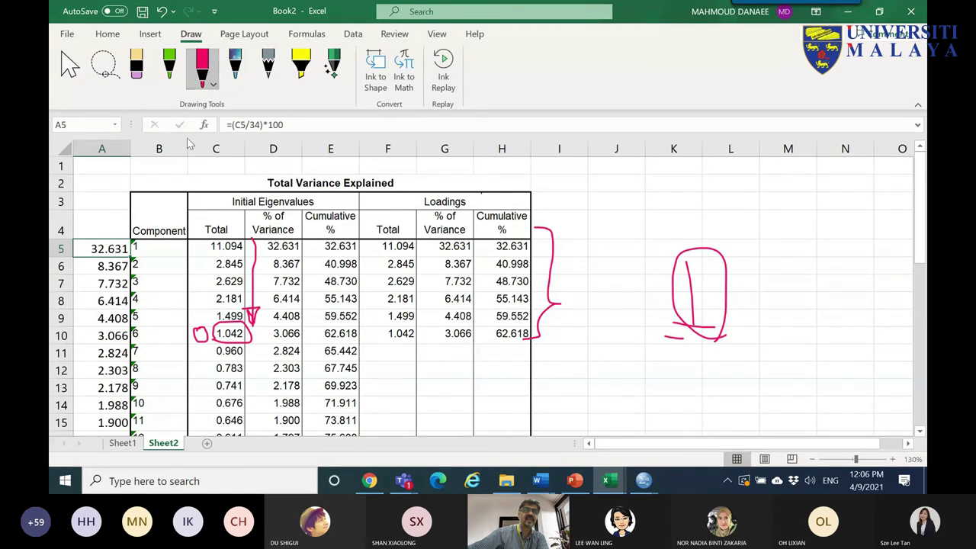
mouse_move(155, 264)
mouse_down()
mouse_move(130, 250)
mouse_move(151, 258)
mouse_up()
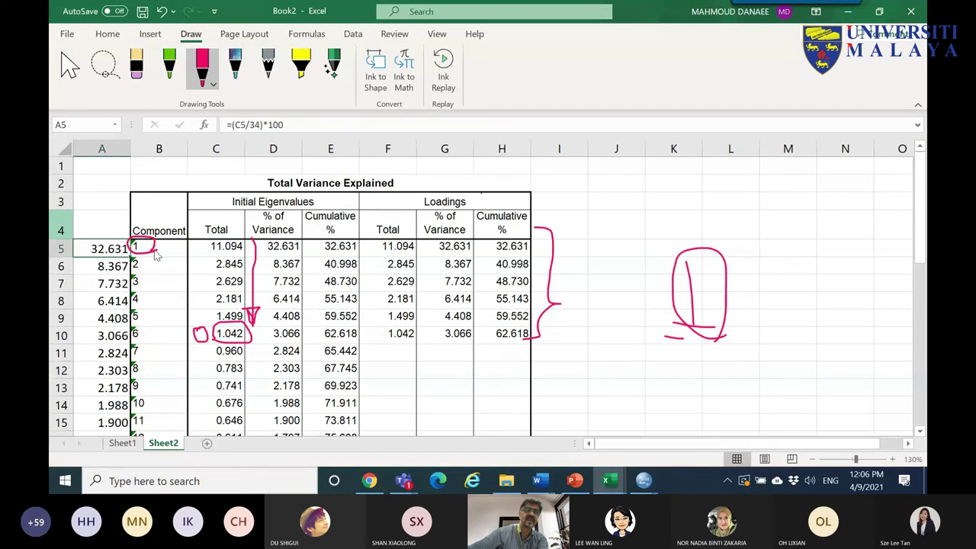
mouse_move(308, 251)
mouse_down()
mouse_move(287, 261)
mouse_move(255, 251)
mouse_move(311, 254)
mouse_up()
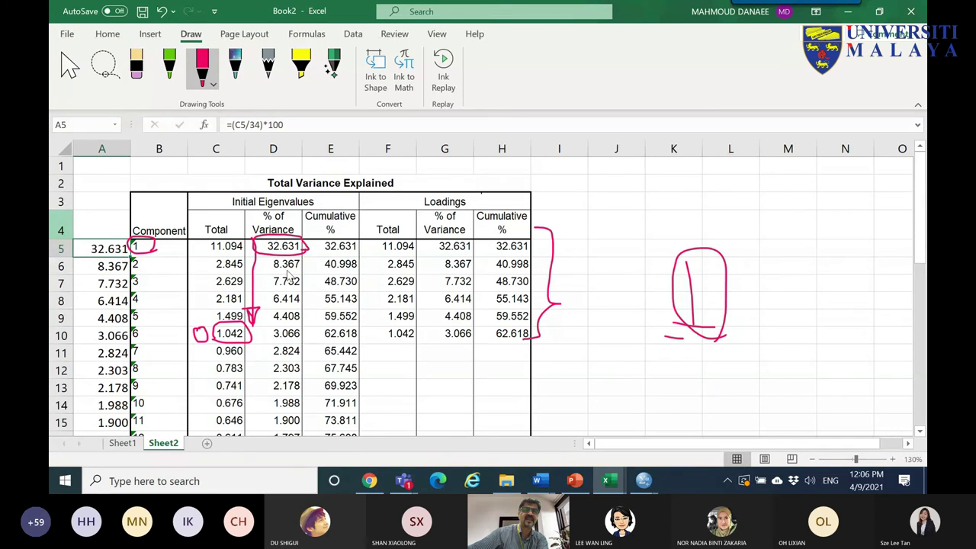
- Draw a cutoff line across the table below component 6, and cross out component 7's eigenvalue as falling under the underlined 1
drag(209, 345, 252, 348)
mouse_move(88, 345)
mouse_down()
mouse_move(528, 345)
mouse_move(543, 342)
mouse_move(539, 334)
mouse_up()
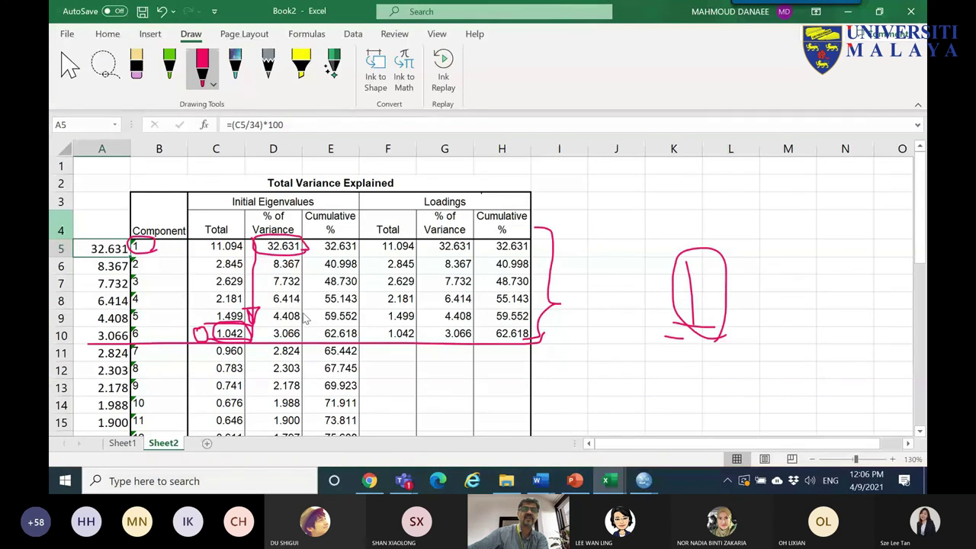
drag(205, 357, 242, 358)
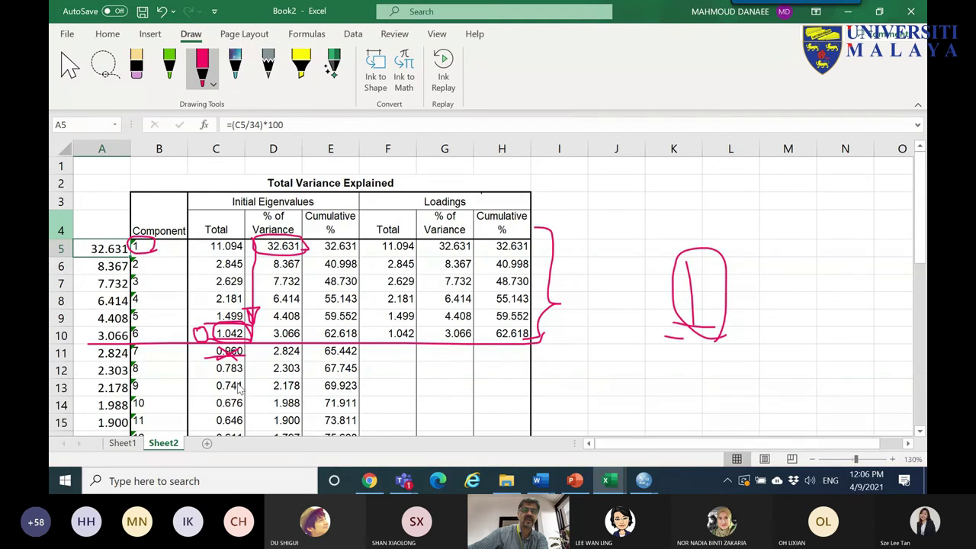
mouse_move(667, 332)
mouse_down()
mouse_move(725, 332)
mouse_move(672, 343)
mouse_move(716, 339)
mouse_up()
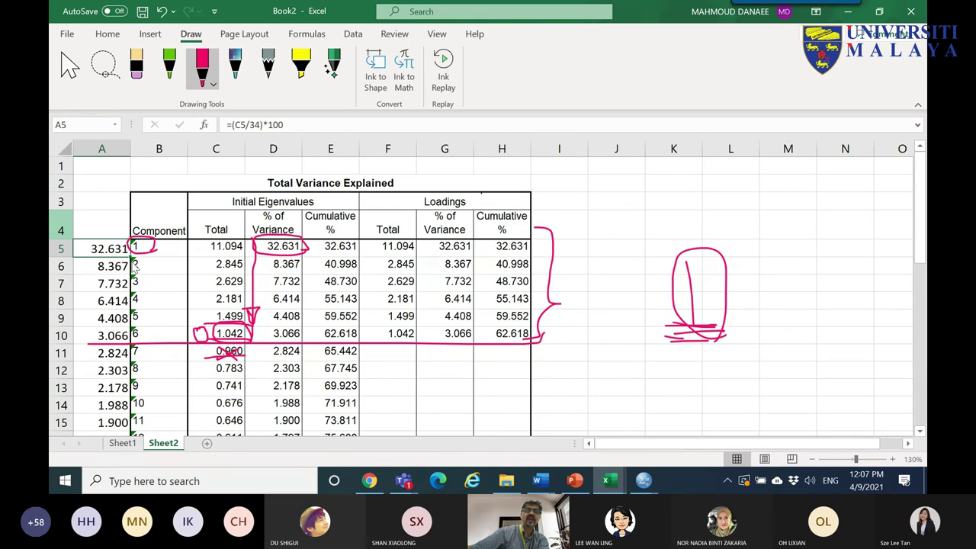
- Bracket the first six percentages in column A, and draw an arrow from component 34 to a handwritten, underlined 6
drag(91, 237, 74, 272)
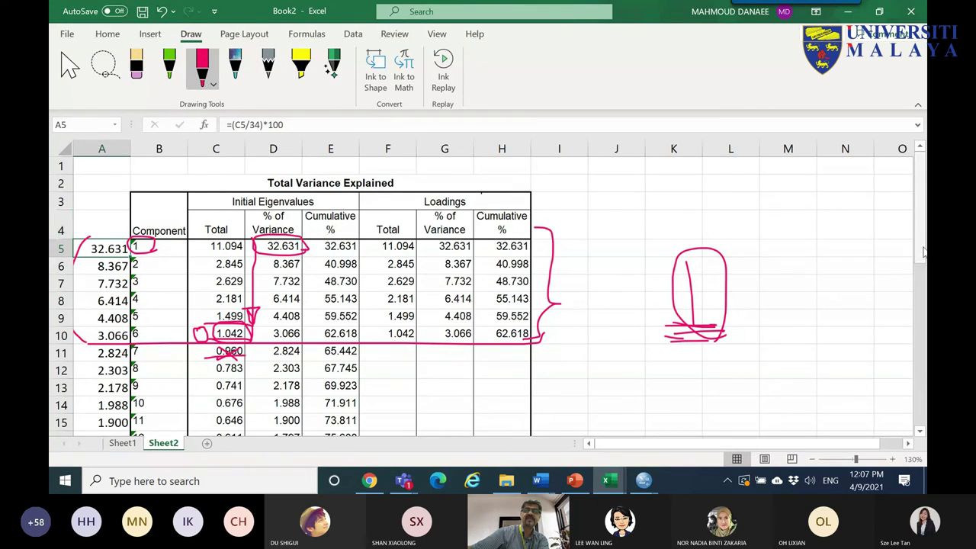
scroll(919, 332, down, 8)
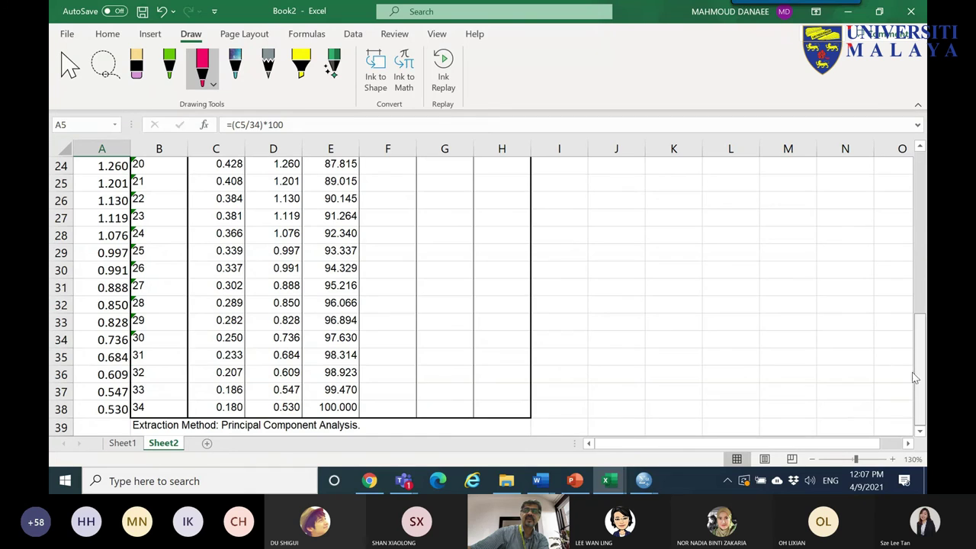
mouse_move(170, 410)
mouse_down()
mouse_move(138, 418)
mouse_move(509, 371)
mouse_move(494, 390)
mouse_up()
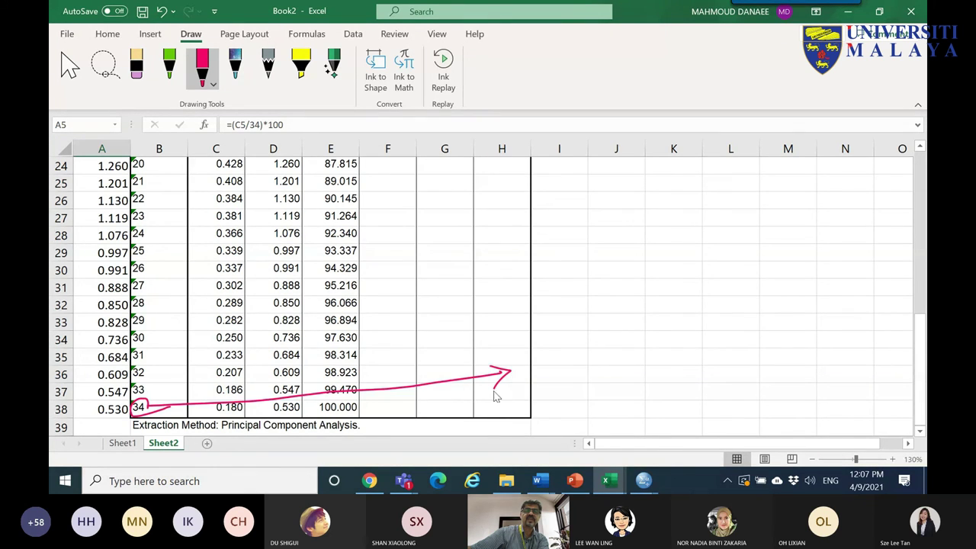
drag(551, 346, 563, 360)
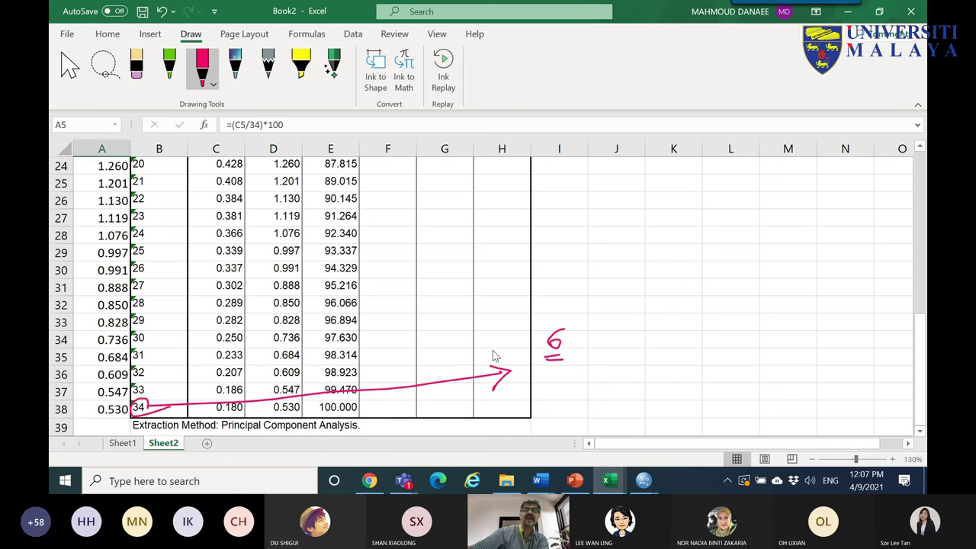
- Switch to the SPSS output viewer and copy the Component Matrix table
mouse_move(640, 482)
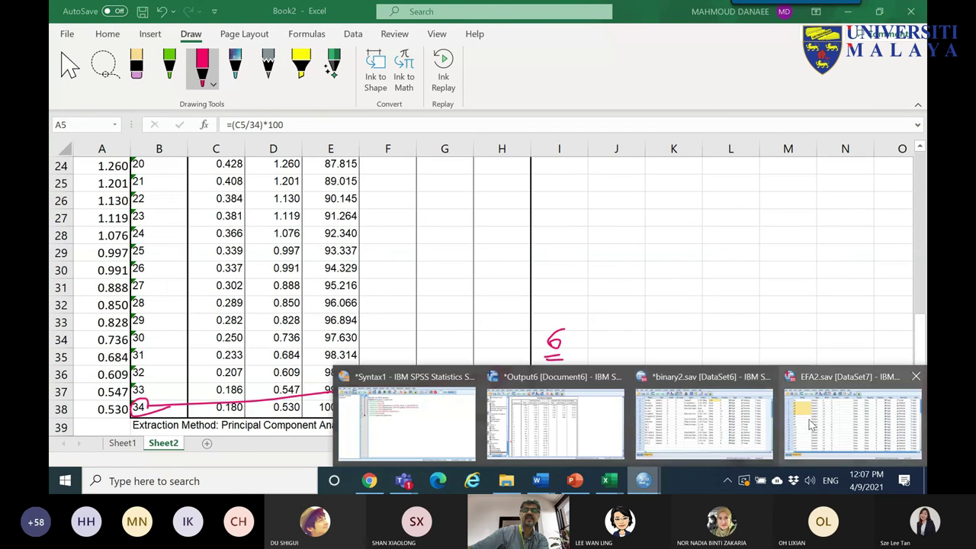
click(542, 427)
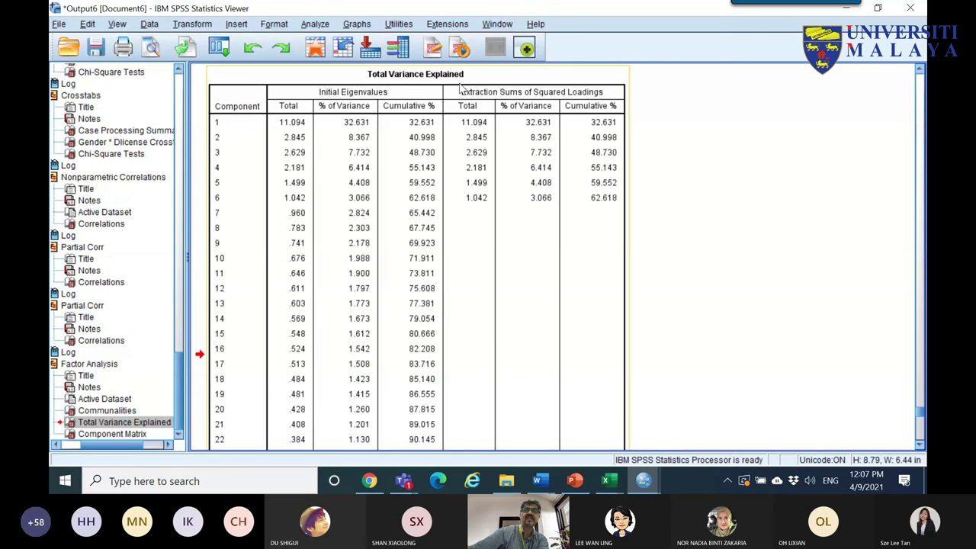
scroll(296, 293, down, 10)
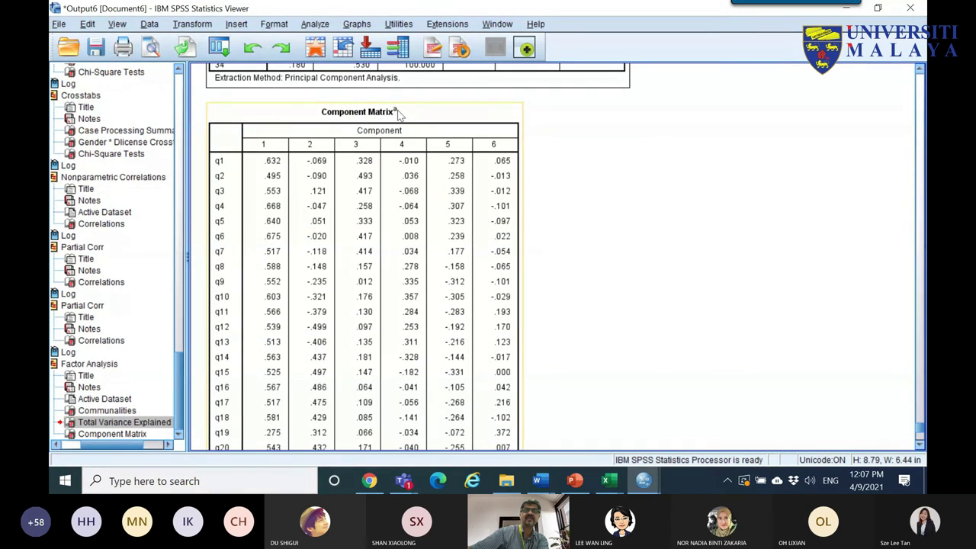
click(425, 116)
right_click(427, 115)
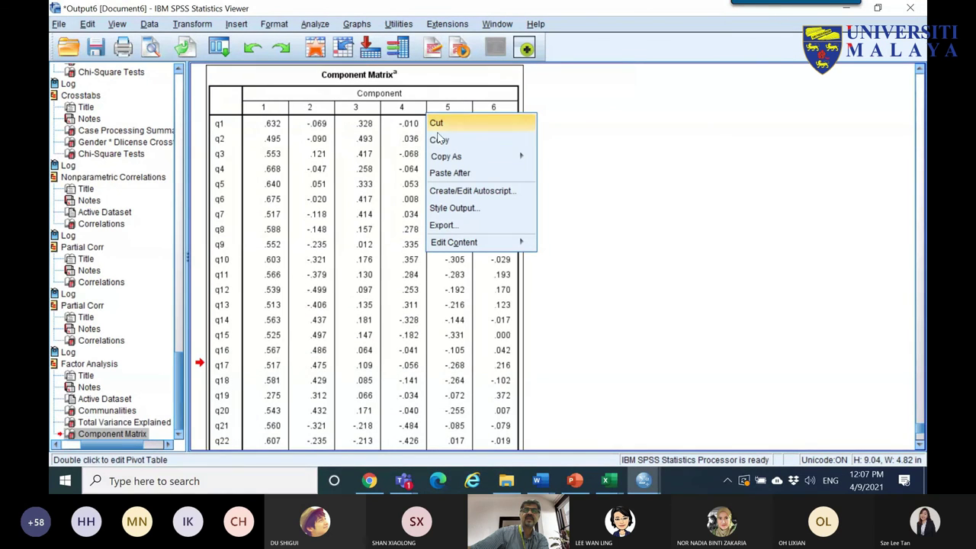
click(440, 140)
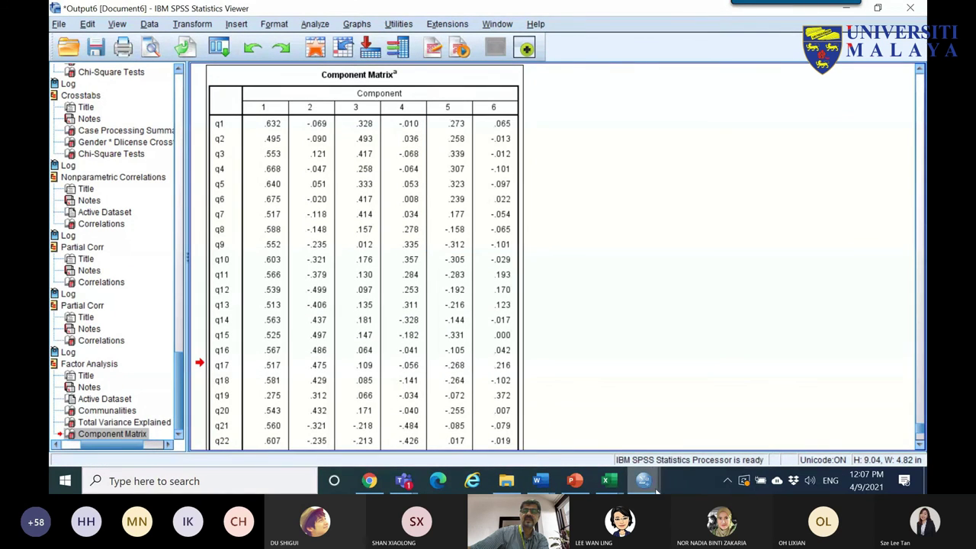
- Paste the Component Matrix at C5 of a new sheet in the Excel workbook, and select its component headers 1 to 6
mouse_move(652, 492)
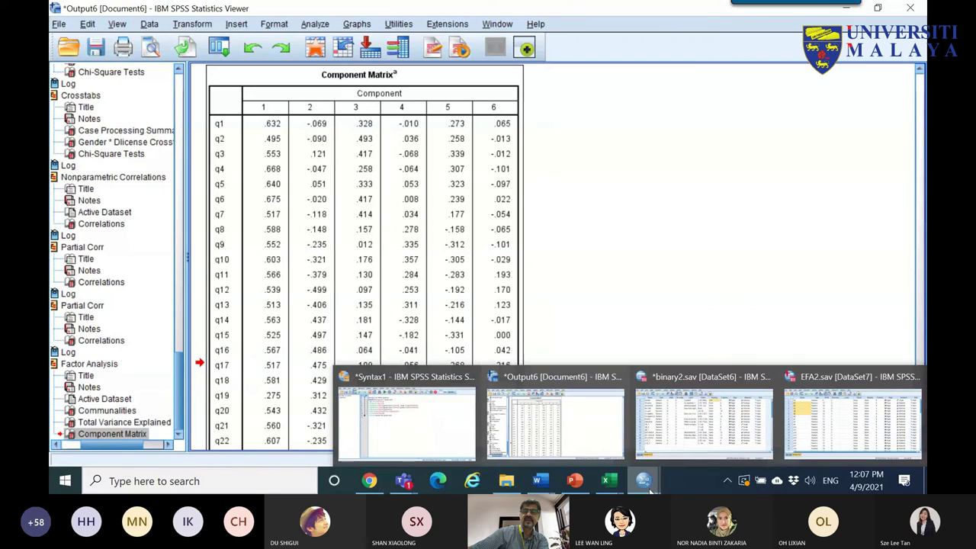
mouse_move(608, 484)
click(682, 447)
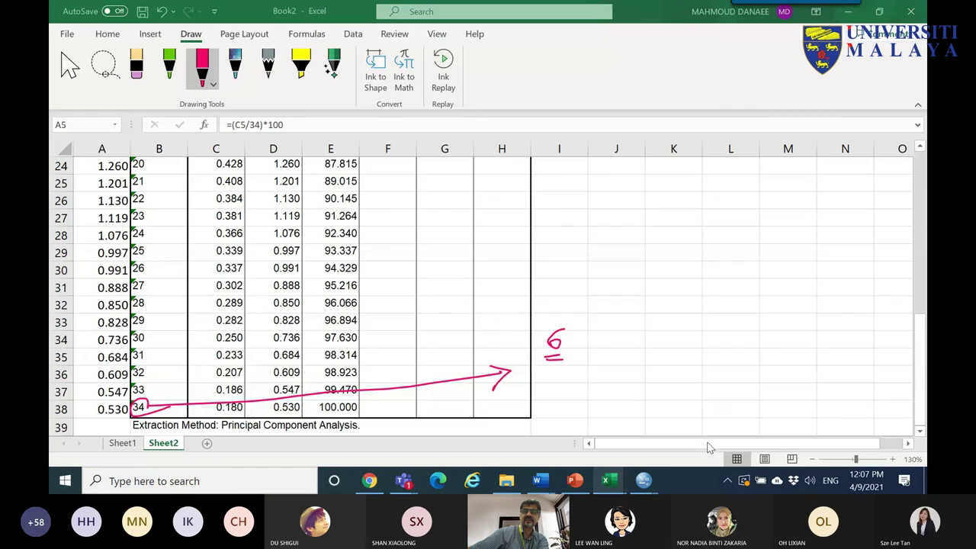
click(207, 443)
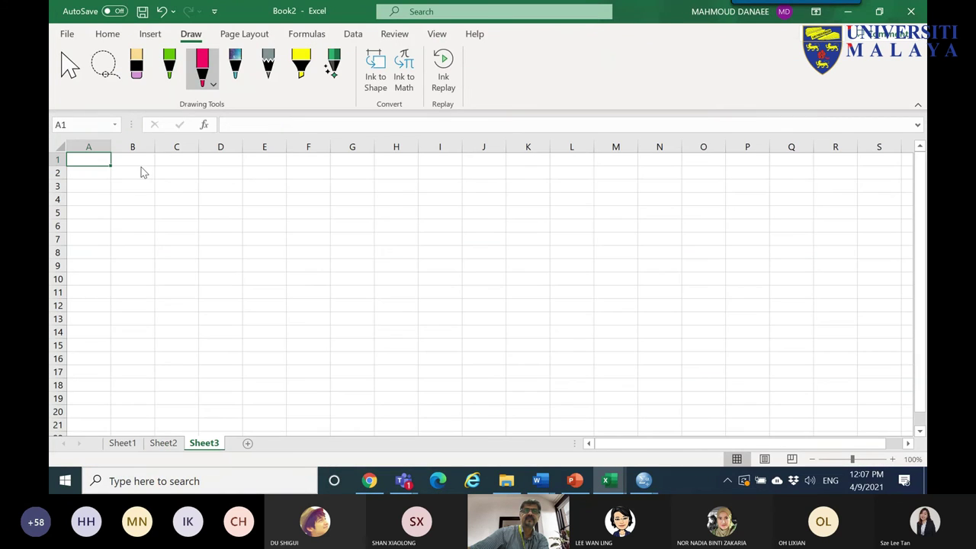
click(82, 70)
click(190, 211)
right_click(191, 212)
key(Escape)
key(ctrl+v)
scroll(246, 210, down, 2)
scroll(245, 210, up, 1)
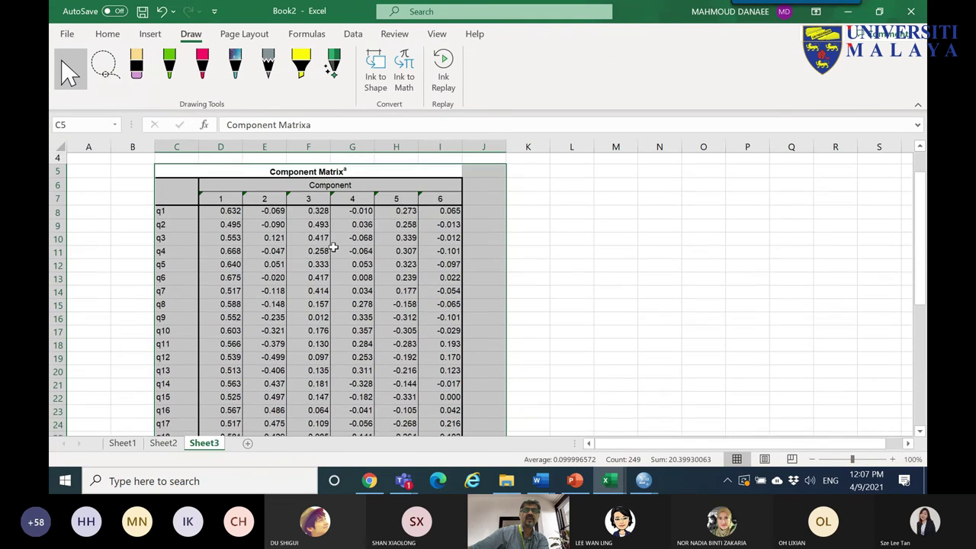
drag(229, 201, 440, 200)
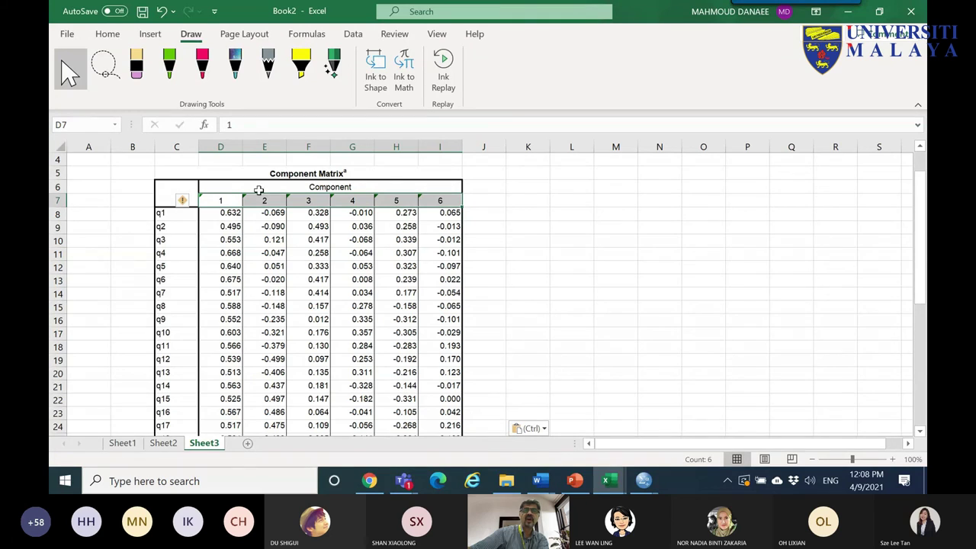
- Examine the item labels and component 1 loadings in the Component Matrix, ending on q1's component 1 loading in D8
drag(158, 217, 162, 347)
drag(217, 216, 222, 373)
click(224, 227)
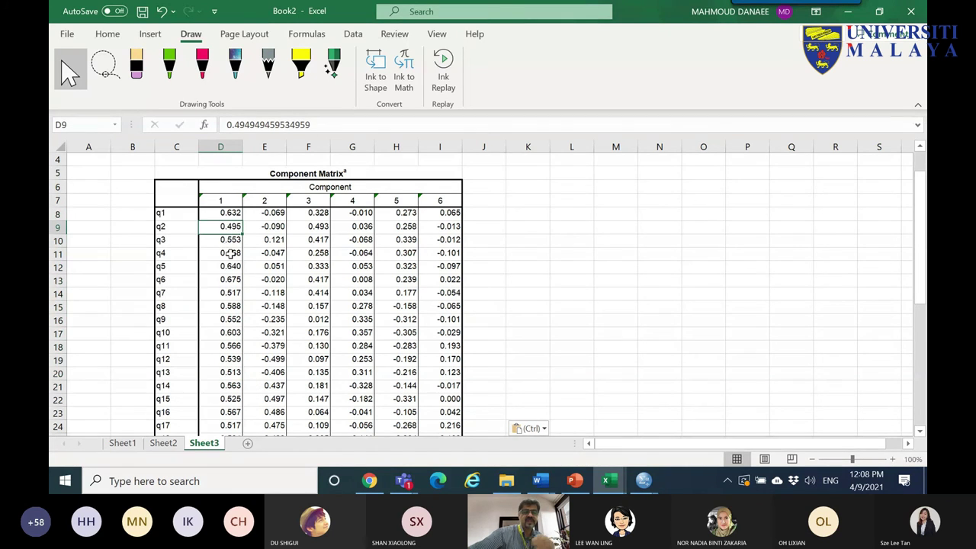
ctrl+scroll(279, 248, up, 6)
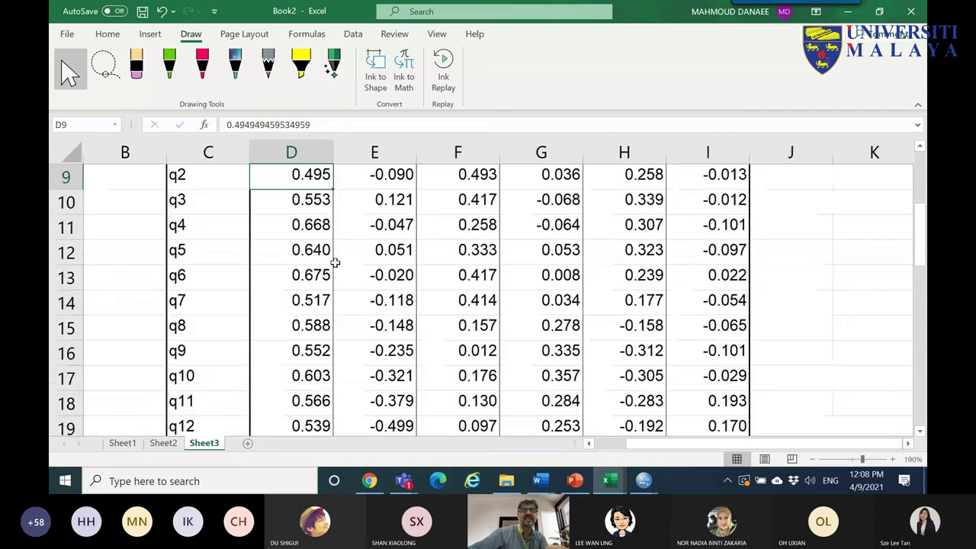
scroll(305, 297, up, 3)
click(312, 353)
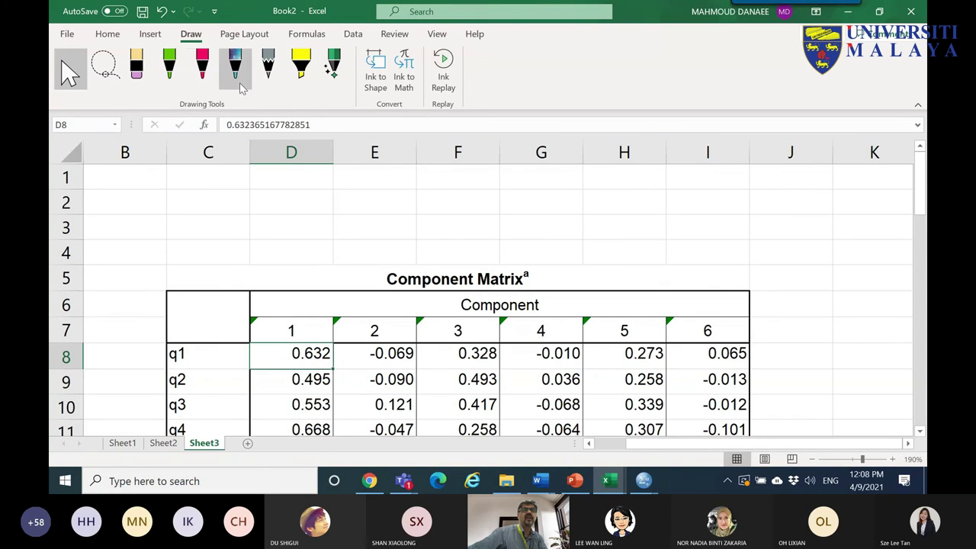
- Draw a pink line from q1's component 1 loading to a handwritten "Loading Factor =", and an arrow from circled q1 to component 1
click(202, 67)
drag(306, 359, 393, 244)
mouse_move(417, 206)
mouse_down()
mouse_move(445, 221)
mouse_move(457, 198)
mouse_move(453, 216)
mouse_move(446, 212)
mouse_move(473, 208)
mouse_move(486, 219)
mouse_move(474, 226)
mouse_move(504, 214)
mouse_up()
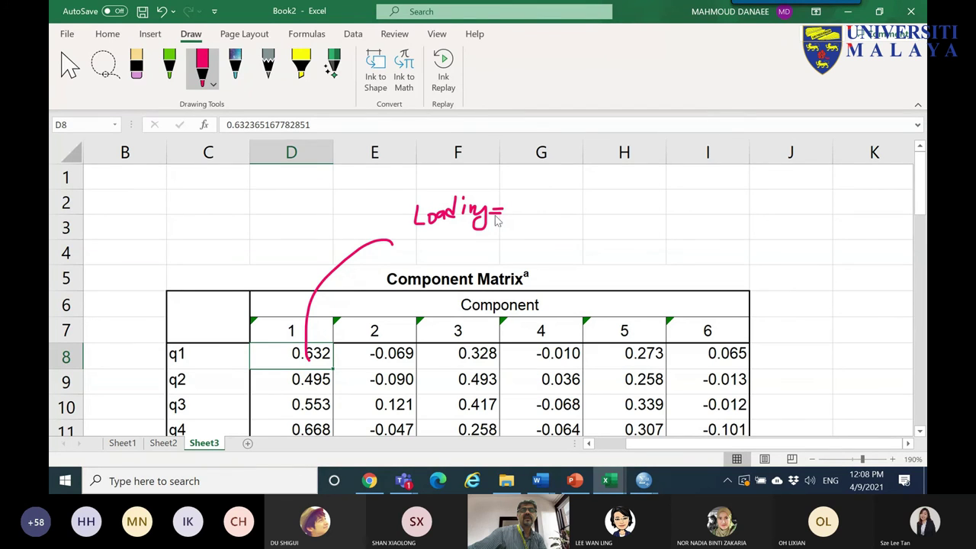
mouse_move(419, 234)
mouse_down()
mouse_move(427, 232)
mouse_move(415, 251)
mouse_move(426, 243)
mouse_move(463, 257)
mouse_move(479, 242)
mouse_up()
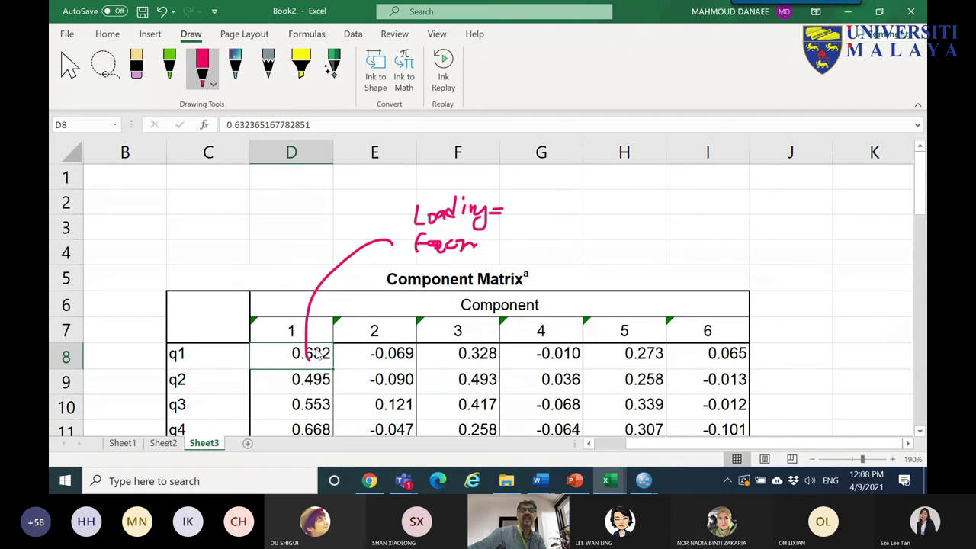
mouse_move(193, 358)
mouse_down()
mouse_move(165, 365)
mouse_move(191, 337)
mouse_move(192, 356)
mouse_move(228, 285)
mouse_move(272, 298)
mouse_move(263, 324)
mouse_up()
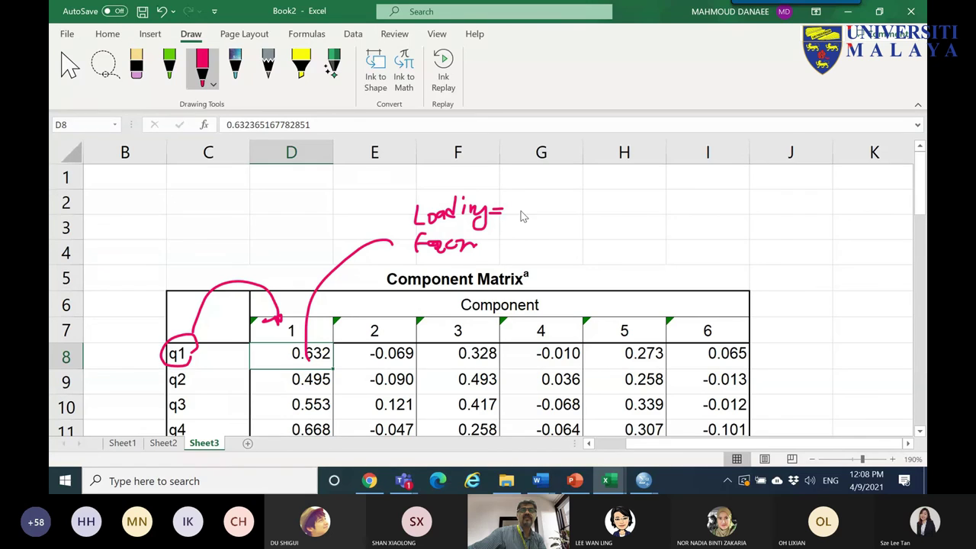
- Complete the pink note with "r item-component", circle the r, and branch a handwritten "Contribution" off the word Loading
mouse_move(532, 198)
mouse_down()
mouse_move(533, 210)
mouse_move(542, 200)
mouse_move(543, 226)
mouse_move(558, 215)
mouse_move(553, 225)
mouse_move(781, 217)
mouse_move(775, 203)
mouse_up()
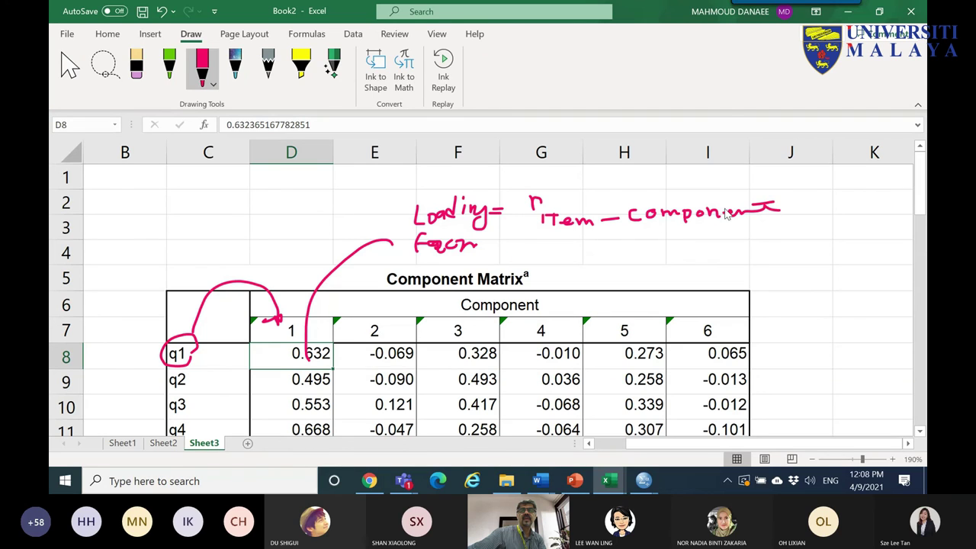
mouse_move(555, 216)
mouse_down()
mouse_move(529, 213)
mouse_move(521, 203)
mouse_move(554, 205)
mouse_up()
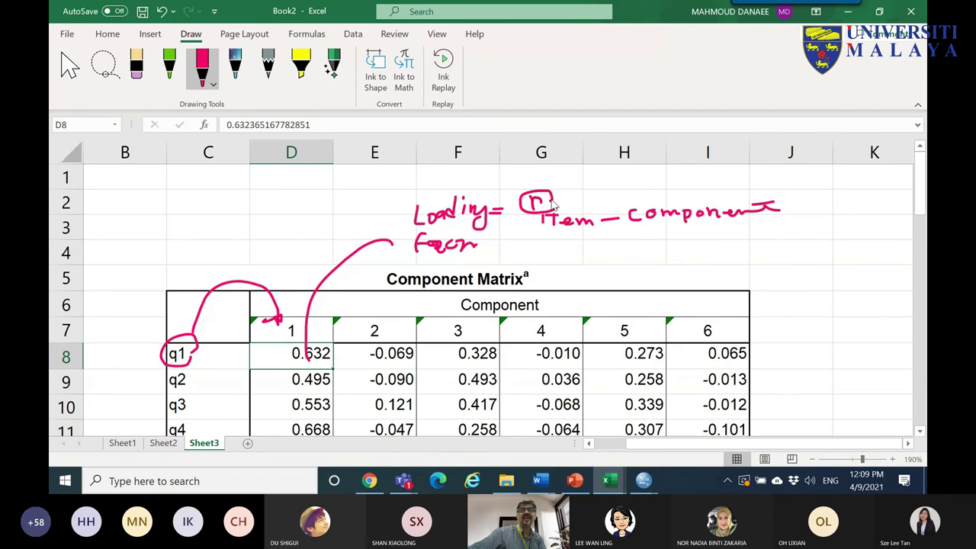
mouse_move(482, 221)
mouse_down()
mouse_move(541, 251)
mouse_move(580, 244)
mouse_move(578, 259)
mouse_move(628, 244)
mouse_move(680, 241)
mouse_move(693, 252)
mouse_move(700, 235)
mouse_move(708, 252)
mouse_move(737, 239)
mouse_move(741, 250)
mouse_move(748, 237)
mouse_move(762, 246)
mouse_move(808, 230)
mouse_move(823, 253)
mouse_up()
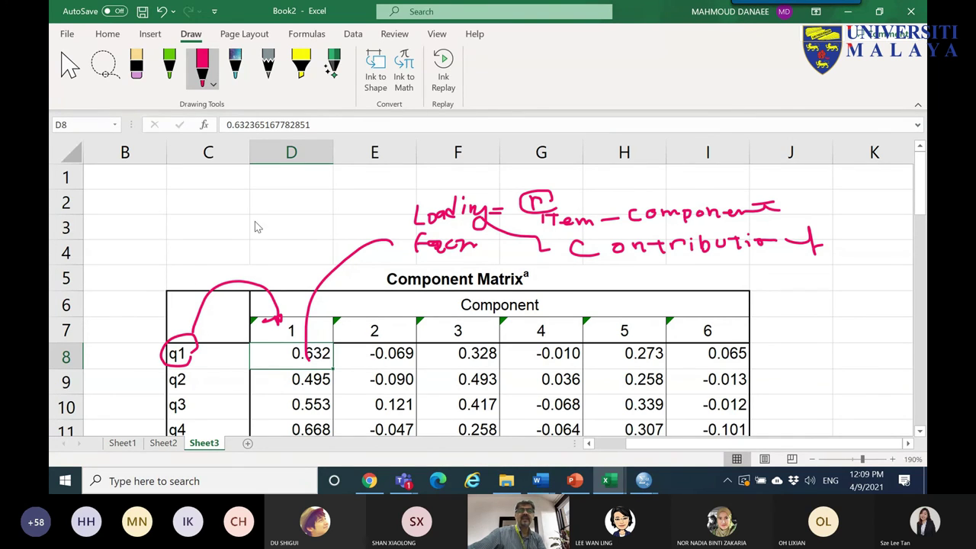
- Circle q4 and its component 1 loading in green, and circle the q6 label in the same color
scroll(921, 220, down, 3)
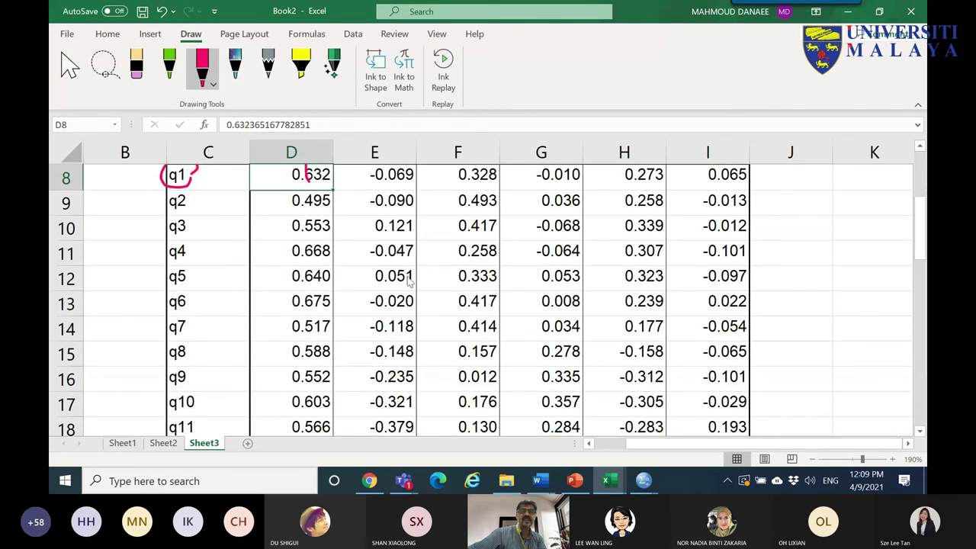
click(66, 70)
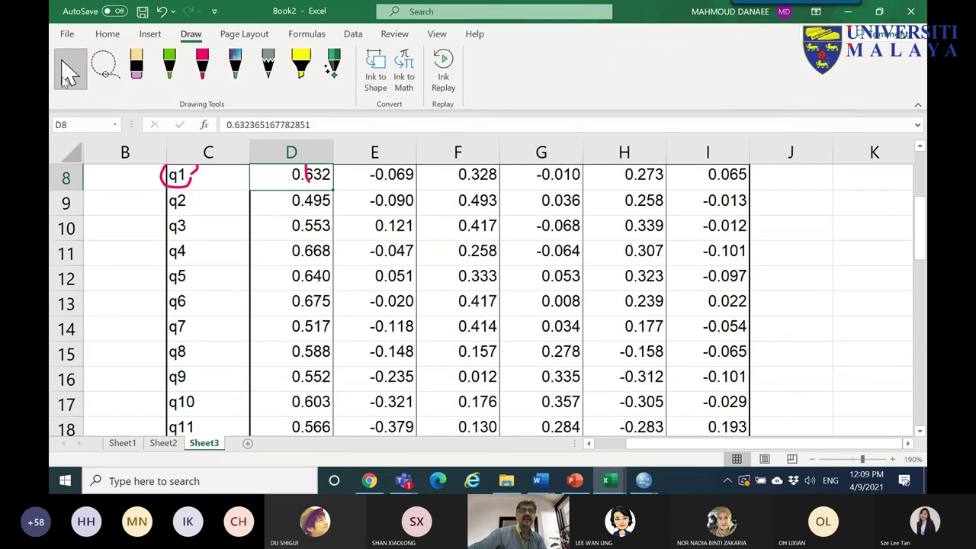
scroll(280, 192, down, 6)
scroll(290, 343, down, 5)
scroll(293, 346, down, 3)
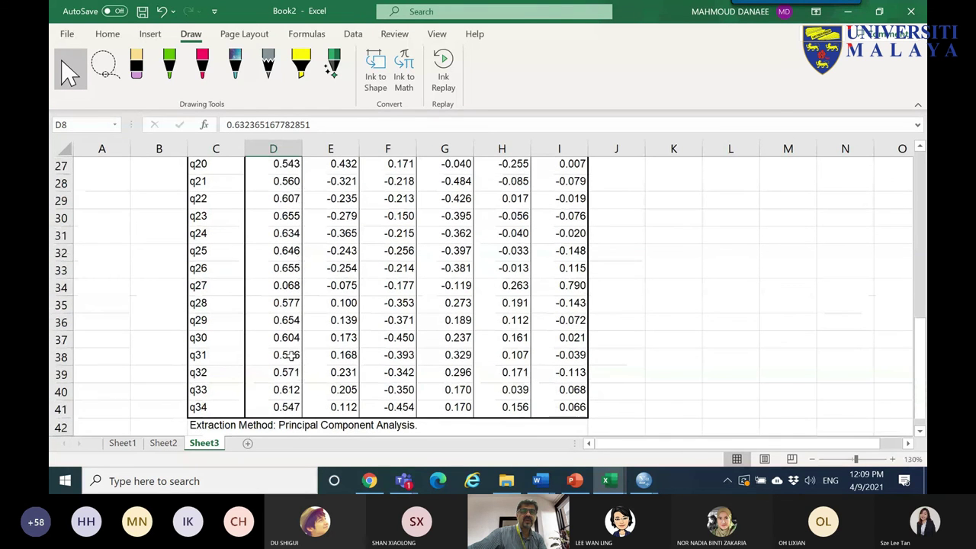
click(169, 66)
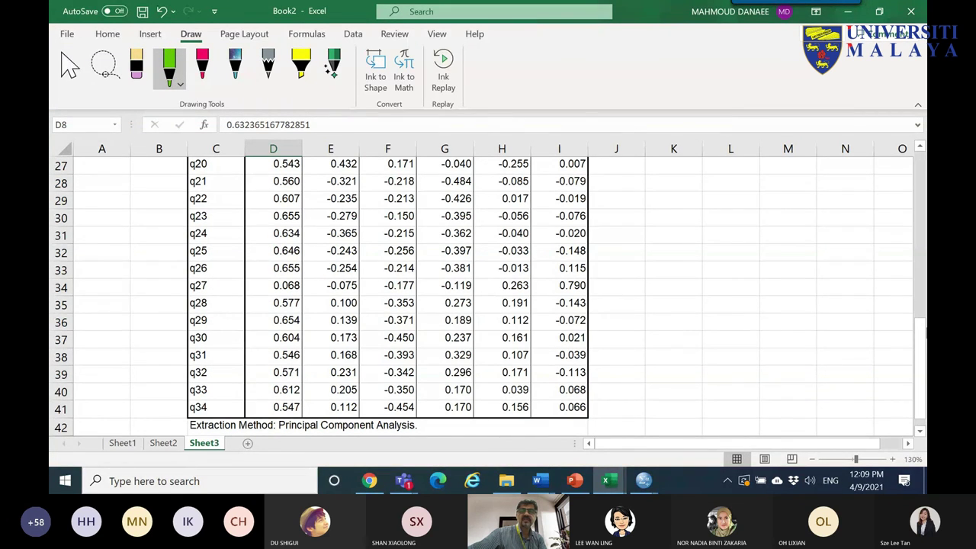
scroll(920, 165, up, 9)
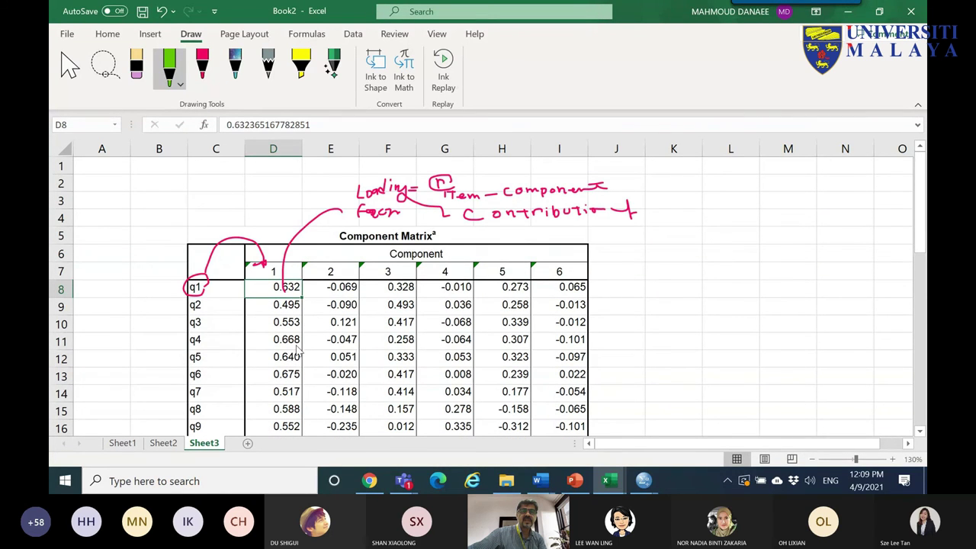
mouse_move(303, 347)
mouse_down()
mouse_move(270, 344)
mouse_move(304, 343)
mouse_up()
mouse_move(210, 349)
mouse_down()
mouse_move(187, 355)
mouse_move(192, 333)
mouse_move(205, 349)
mouse_up()
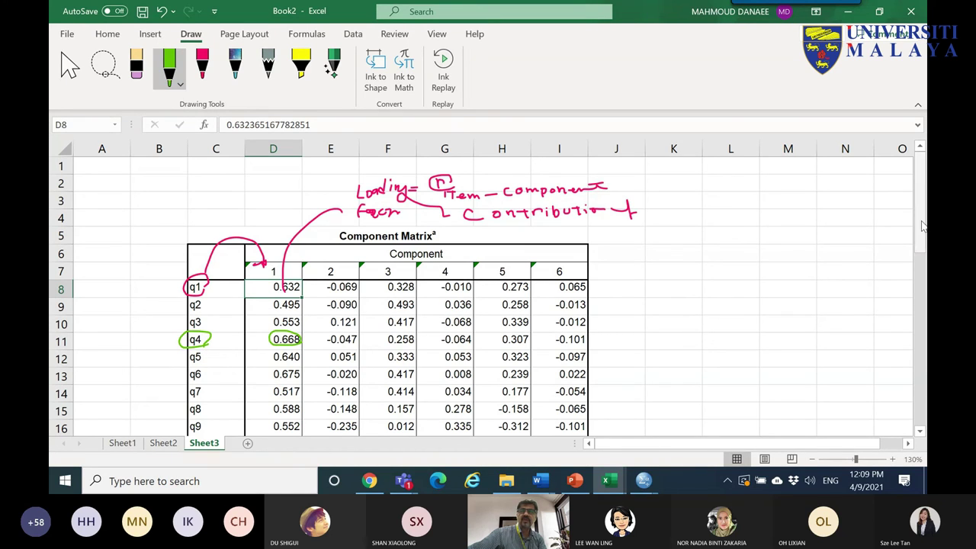
mouse_move(210, 381)
mouse_down()
mouse_move(171, 384)
mouse_move(180, 370)
mouse_move(206, 383)
mouse_up()
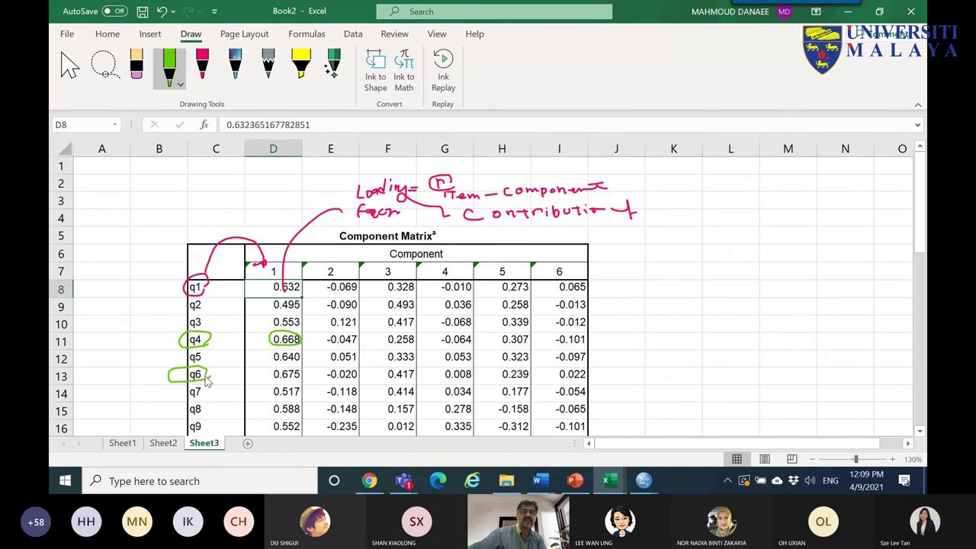
- Check the Component Matrix in the SPSS output viewer, and return to the annotated Component Matrix in the Excel workbook
drag(920, 237, 917, 359)
mouse_move(645, 477)
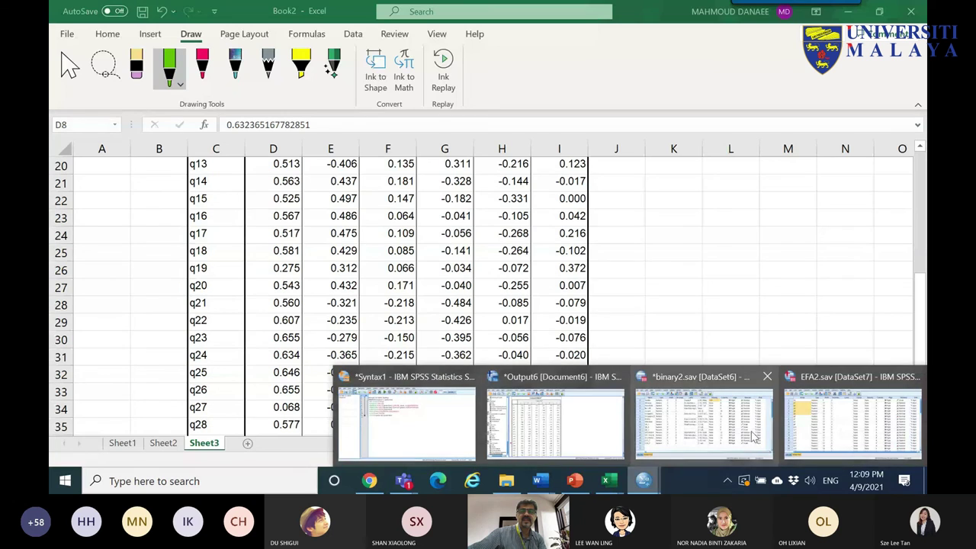
click(556, 434)
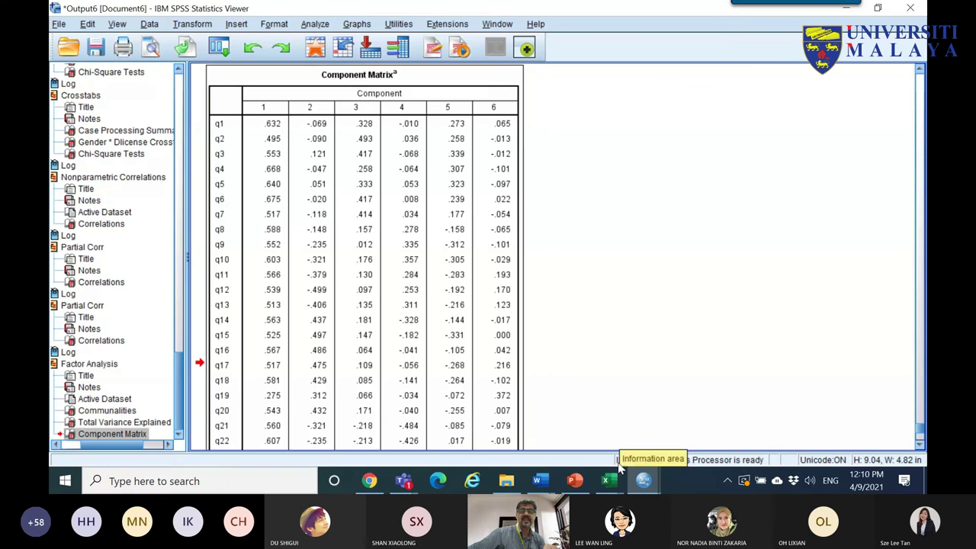
mouse_move(608, 481)
click(678, 436)
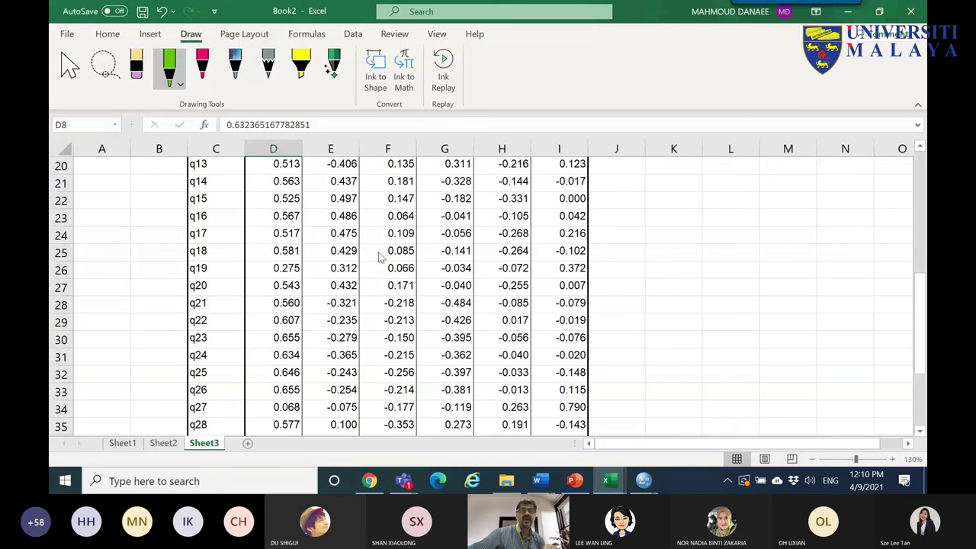
scroll(921, 189, up, 6)
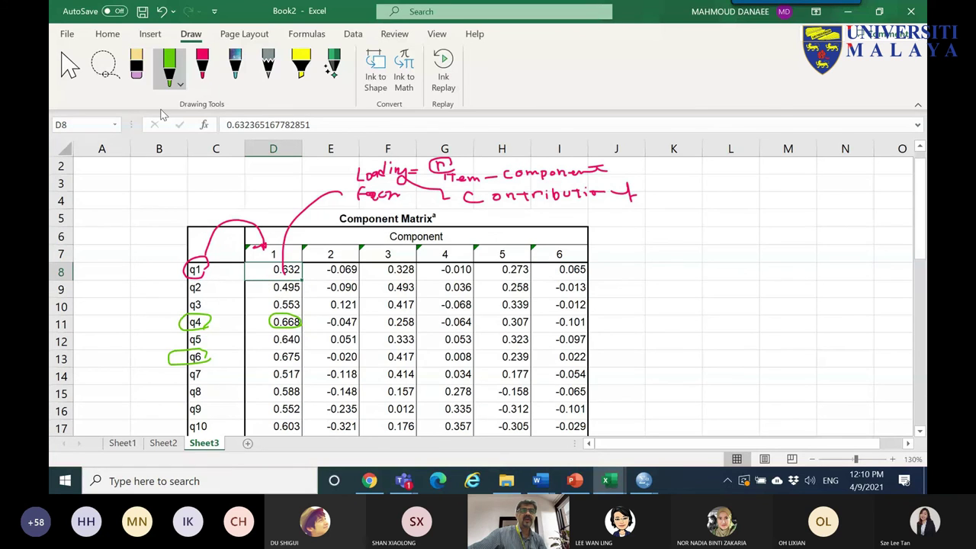
- Circle q1's component 1 loading in pink, underline its loadings on components 2 to 6, and link the circle to component 1's header
click(203, 65)
mouse_move(272, 285)
mouse_down()
mouse_move(295, 281)
mouse_move(306, 265)
mouse_move(270, 272)
mouse_up()
drag(335, 282, 427, 281)
drag(443, 281, 564, 271)
drag(275, 273, 260, 256)
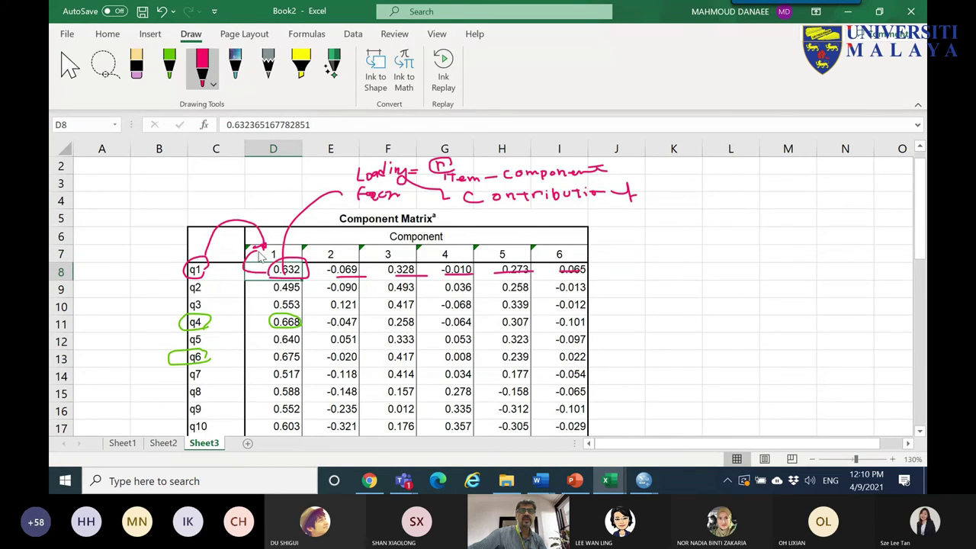
- Circle the q2 and q3 labels in pink, and underline q2's loadings on components 1 and 3
mouse_move(208, 305)
mouse_down()
mouse_move(184, 283)
mouse_move(200, 301)
mouse_up()
drag(275, 296, 302, 294)
drag(389, 295, 415, 294)
drag(189, 316, 200, 303)
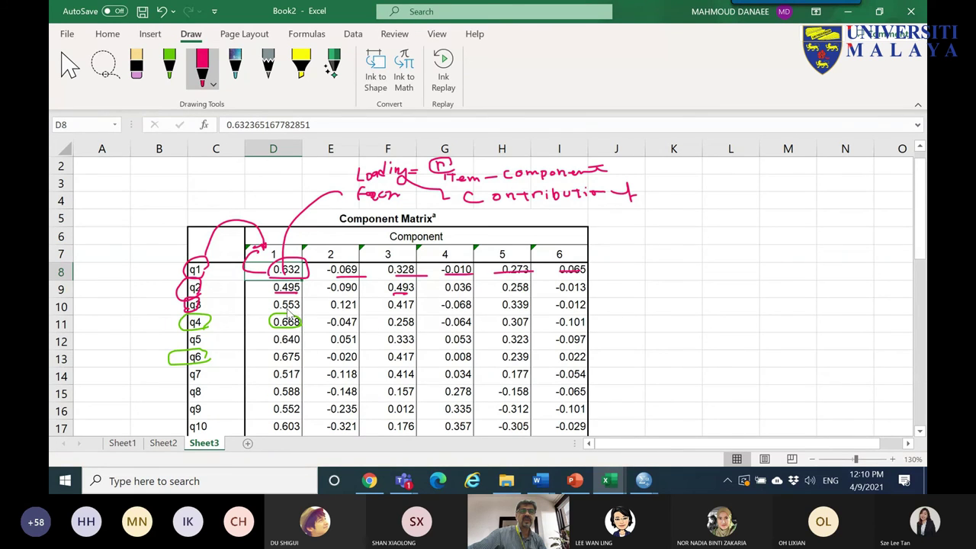
- Circle the component 1 loadings of q3 and q5 to q8, and bracket those of q9 to q17 in pink
mouse_move(290, 299)
mouse_down()
mouse_move(294, 316)
mouse_move(275, 305)
mouse_move(261, 322)
mouse_move(273, 347)
mouse_move(303, 345)
mouse_move(276, 351)
mouse_move(288, 369)
mouse_up()
click(217, 343)
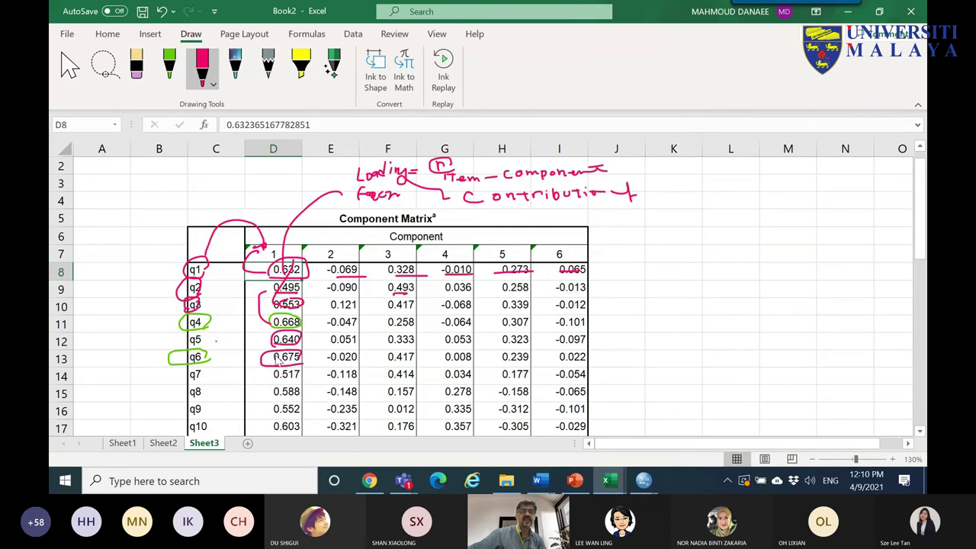
mouse_move(302, 368)
mouse_down()
mouse_move(283, 382)
mouse_move(295, 356)
mouse_move(296, 405)
mouse_move(276, 407)
mouse_move(292, 387)
mouse_move(286, 409)
mouse_up()
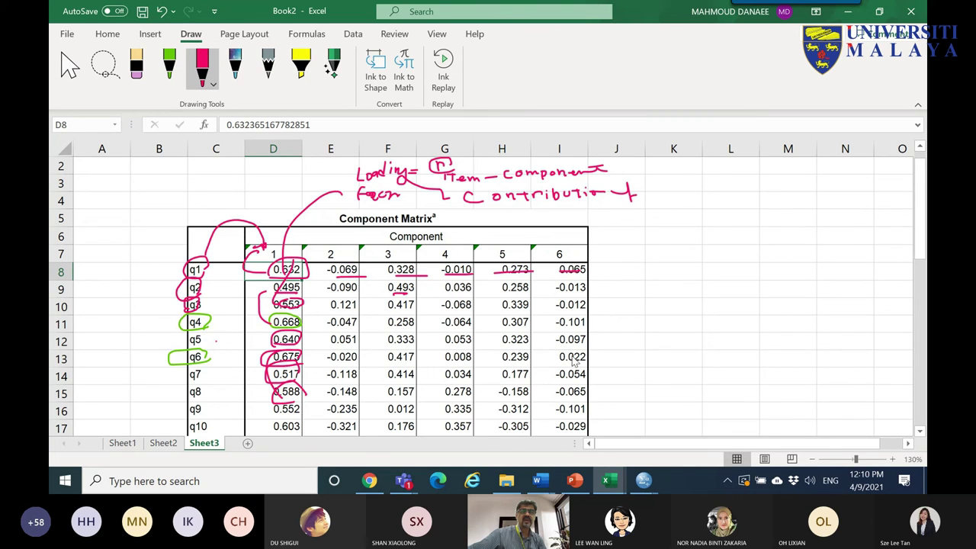
drag(920, 262, 923, 294)
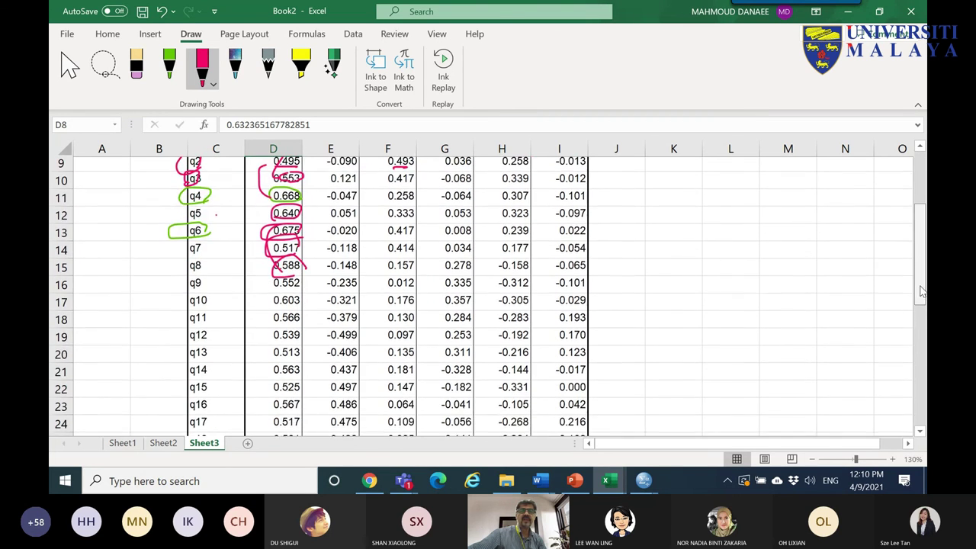
mouse_move(269, 293)
mouse_down()
mouse_move(267, 408)
mouse_move(273, 434)
mouse_move(282, 429)
mouse_up()
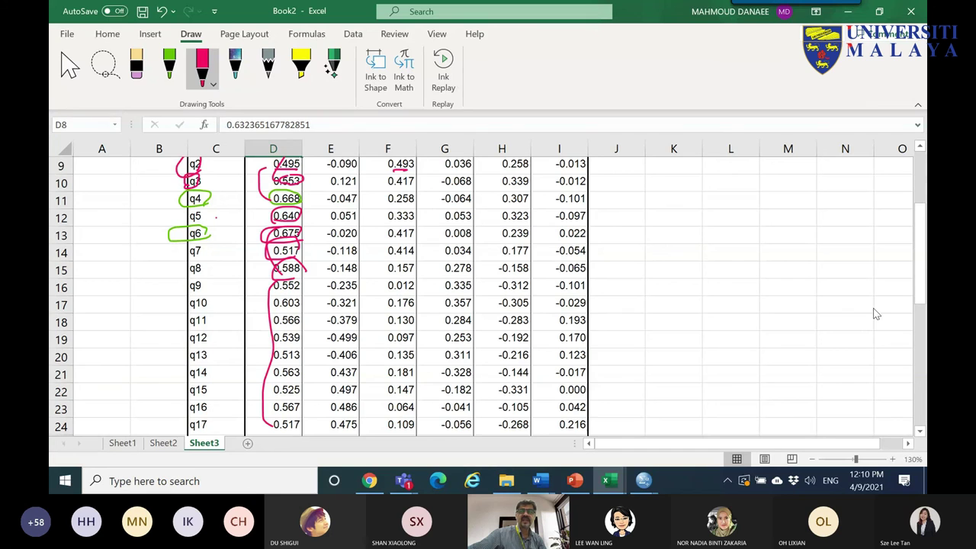
- Draw a large pink cross over the loadings on components 3 to 5 around q19 to q24, and circle the q20 label
drag(924, 273, 912, 351)
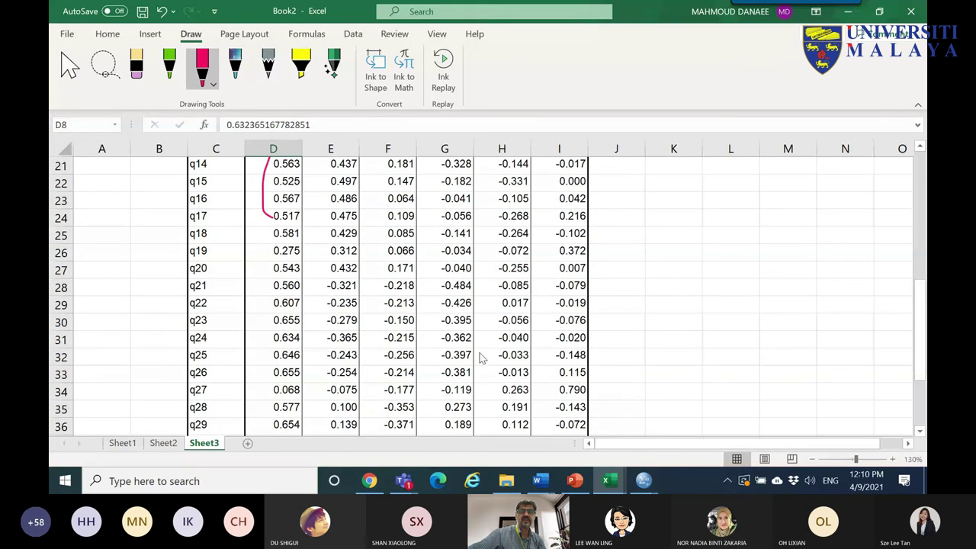
drag(548, 250, 388, 340)
drag(371, 242, 481, 343)
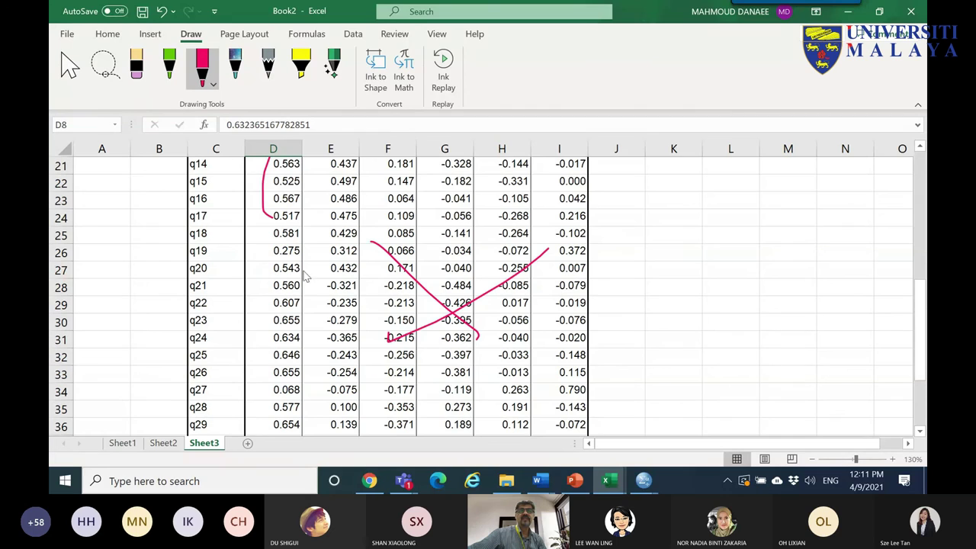
mouse_move(220, 267)
mouse_down()
mouse_move(192, 288)
mouse_move(174, 272)
mouse_move(216, 281)
mouse_up()
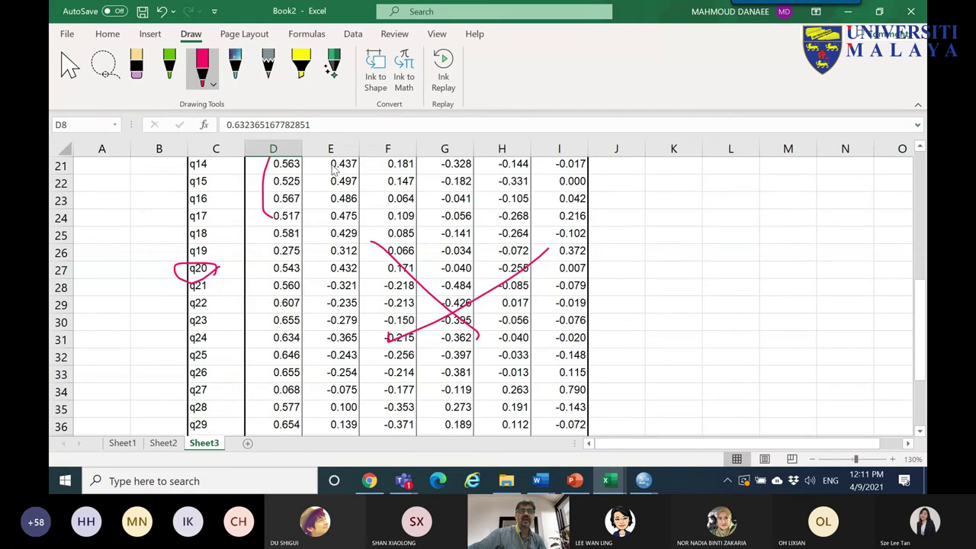
- Switch to the EFA2.sav data editor in SPSS and reopen the recent Factor Analysis setup
mouse_move(644, 480)
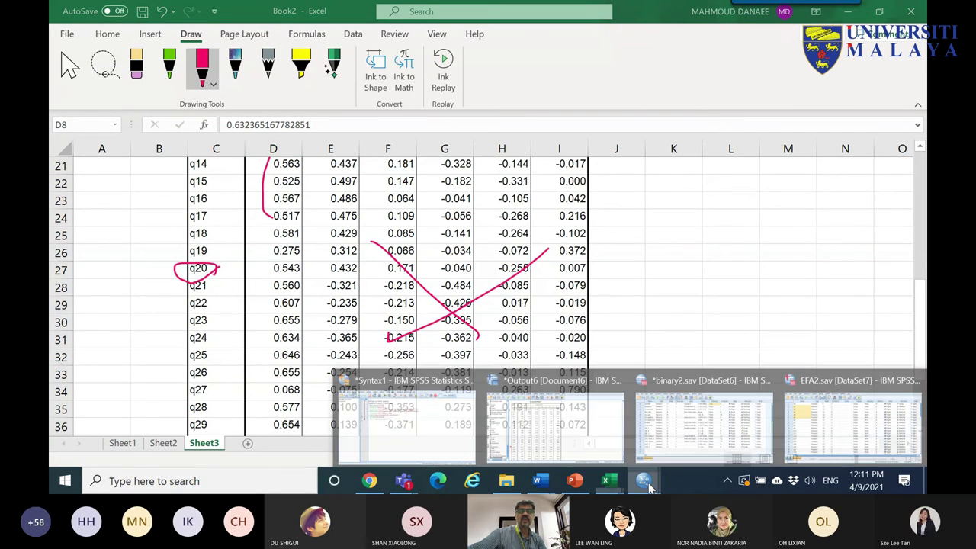
click(809, 438)
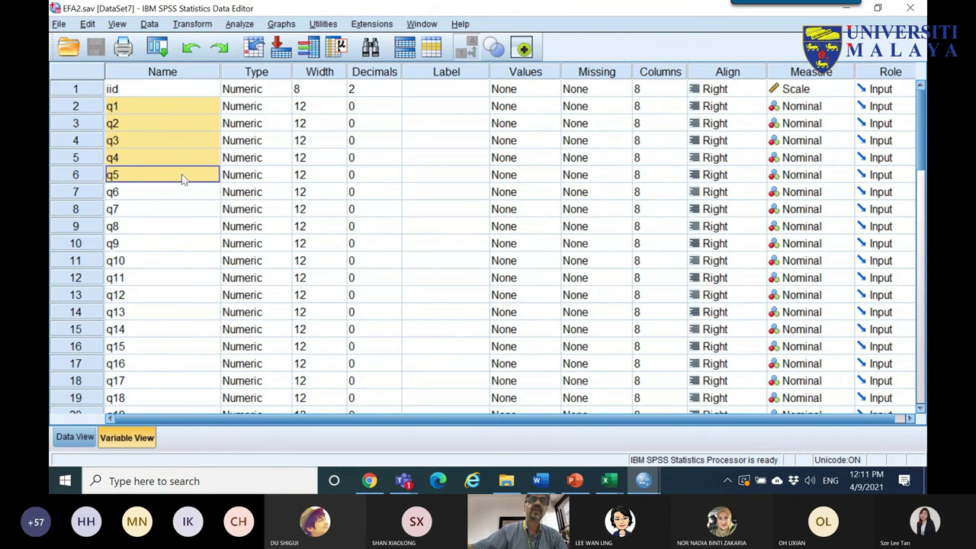
click(158, 49)
click(173, 71)
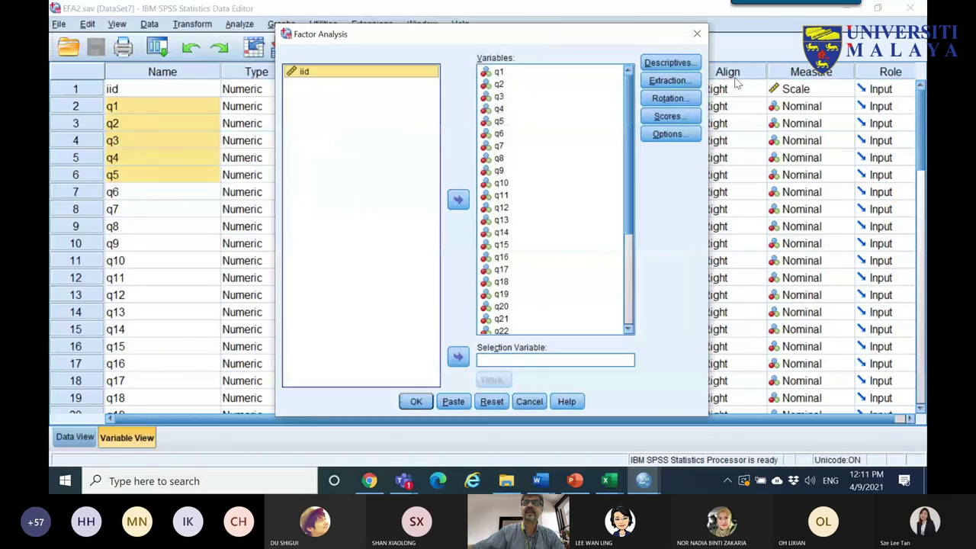
- Set the factor rotation method to Varimax with loading plots displayed, and run the analysis
click(669, 99)
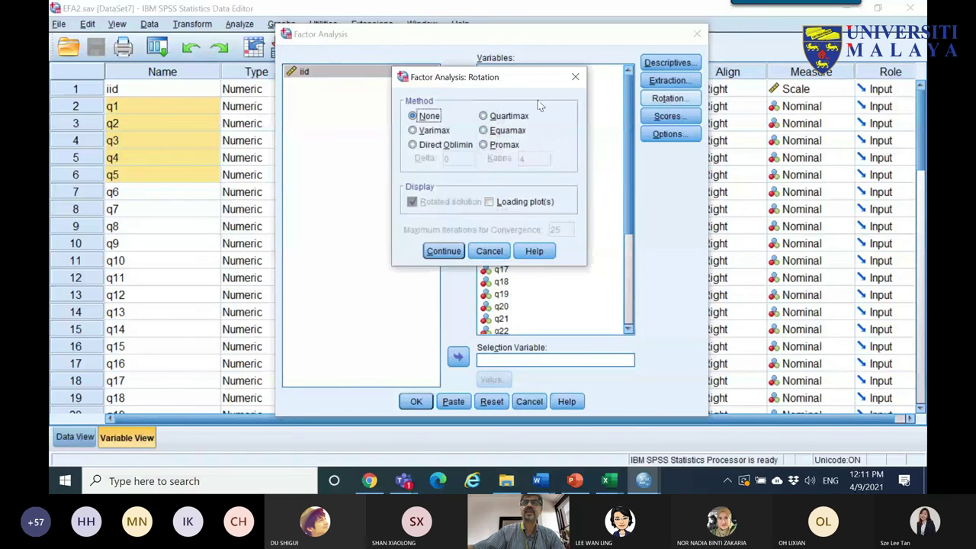
click(415, 131)
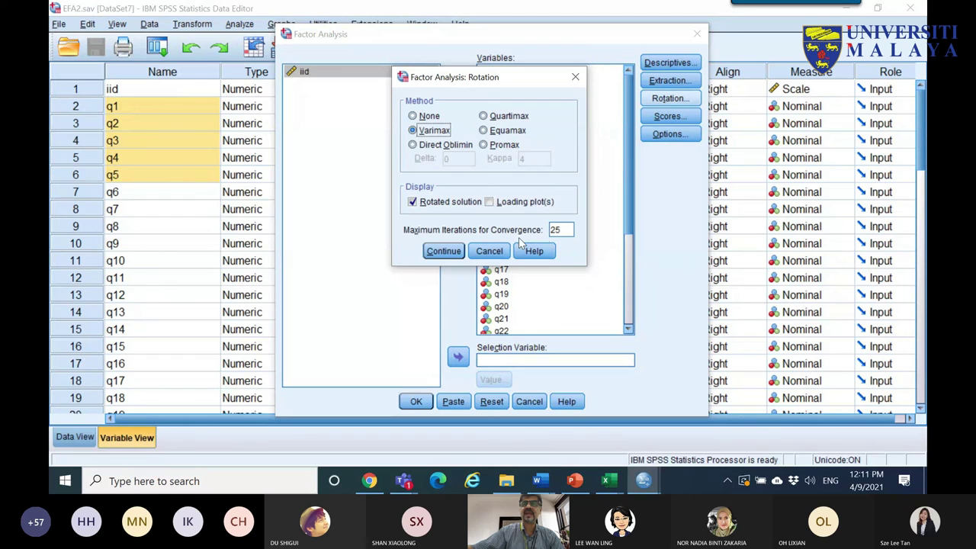
click(523, 203)
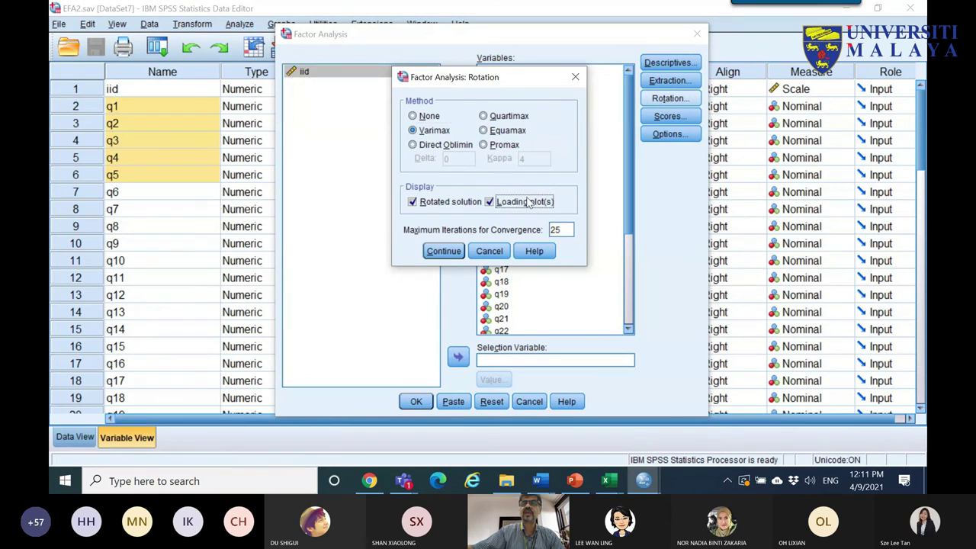
click(443, 252)
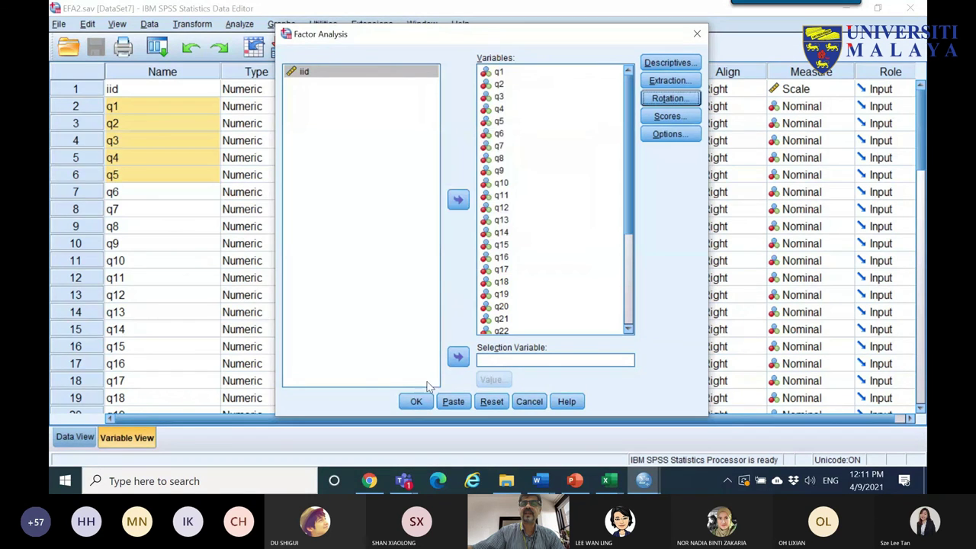
click(416, 402)
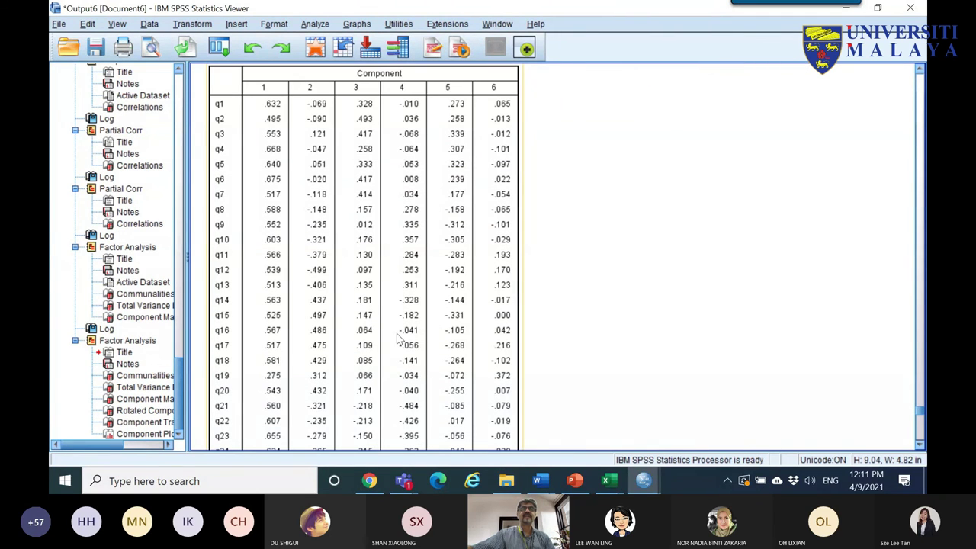
- Copy the Rotated Component Matrix table from the new Factor Analysis output
scroll(389, 259, down, 10)
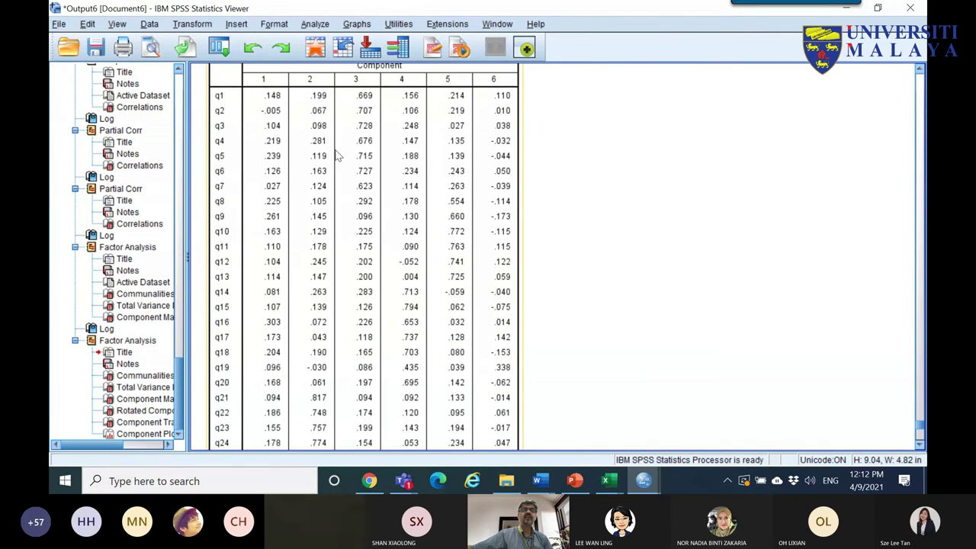
scroll(336, 157, up, 2)
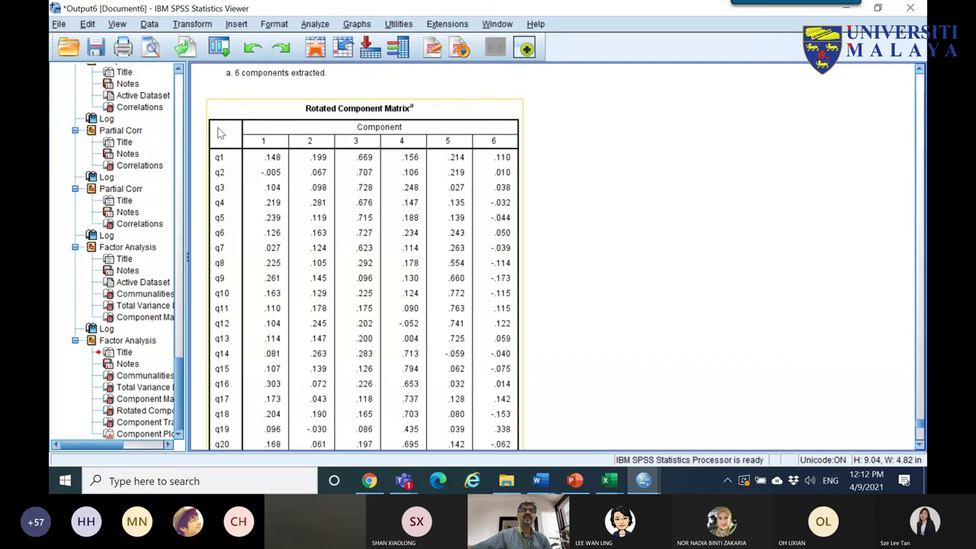
click(276, 106)
right_click(269, 79)
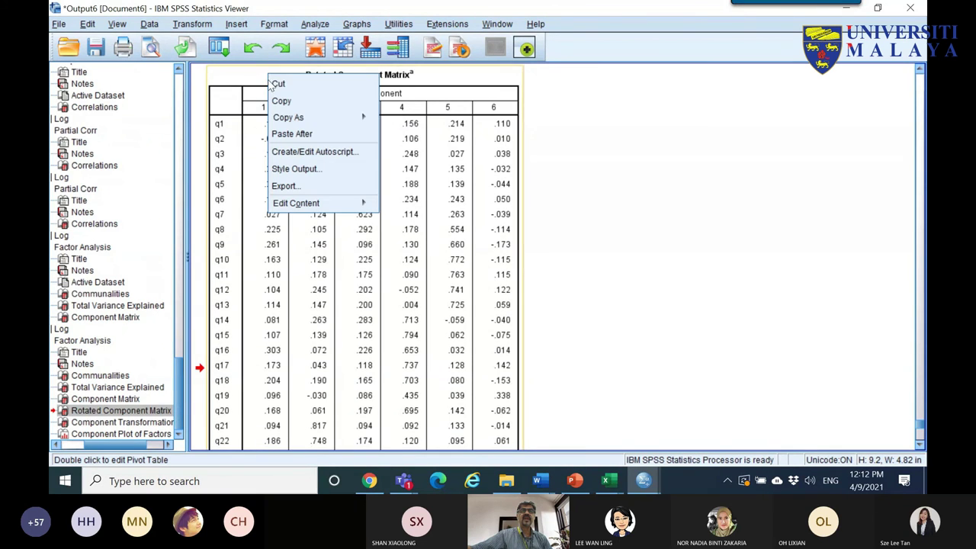
click(288, 100)
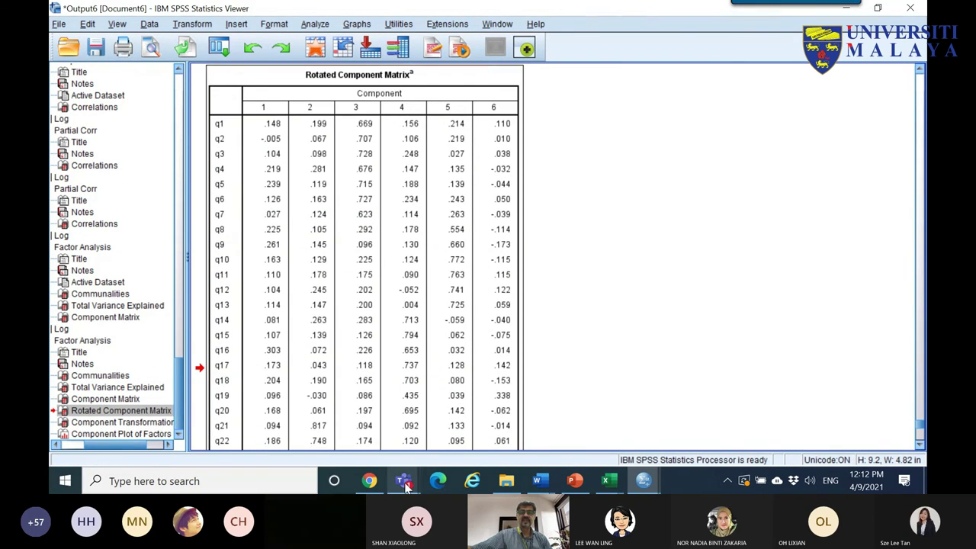
- Switch to Book2 in Excel, add a new sheet, and paste the rotated matrix at cell C2
mouse_move(607, 481)
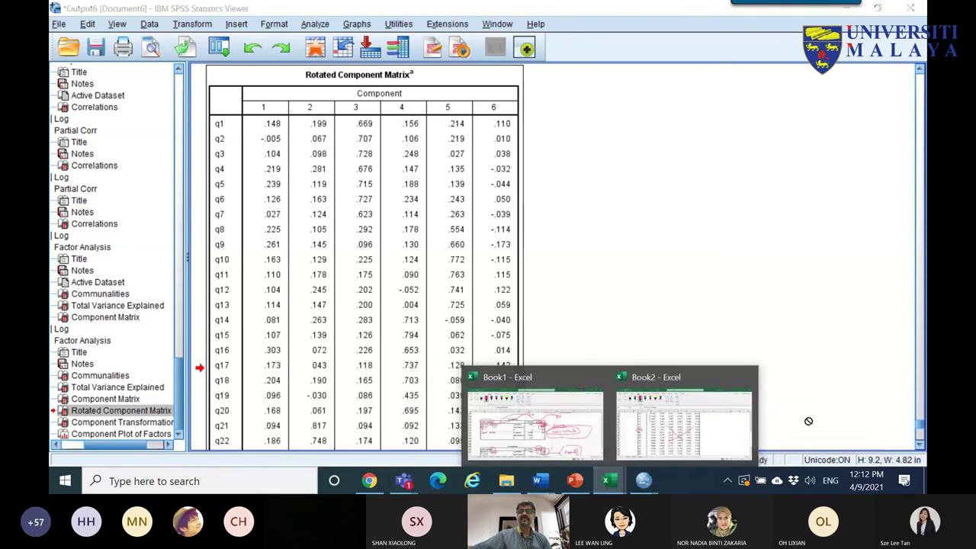
click(717, 440)
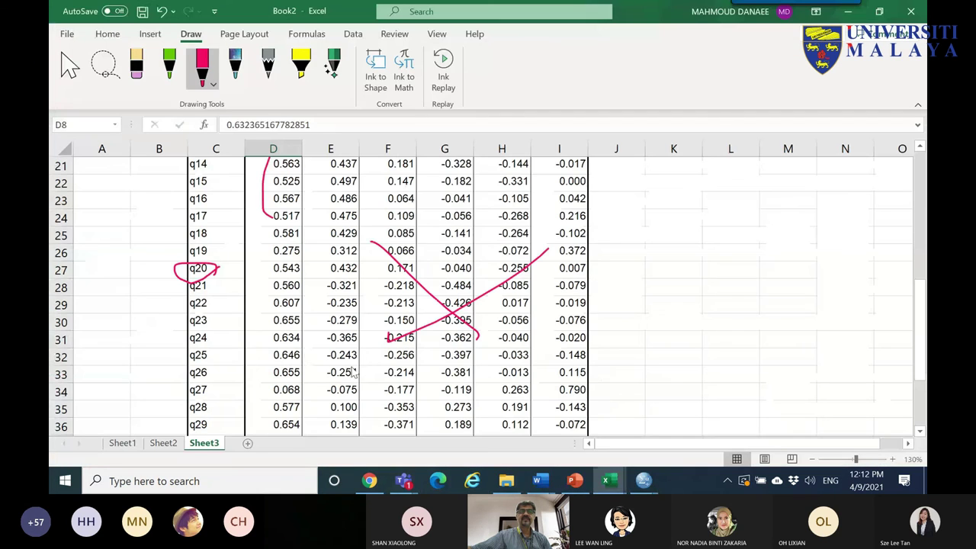
click(247, 444)
click(68, 67)
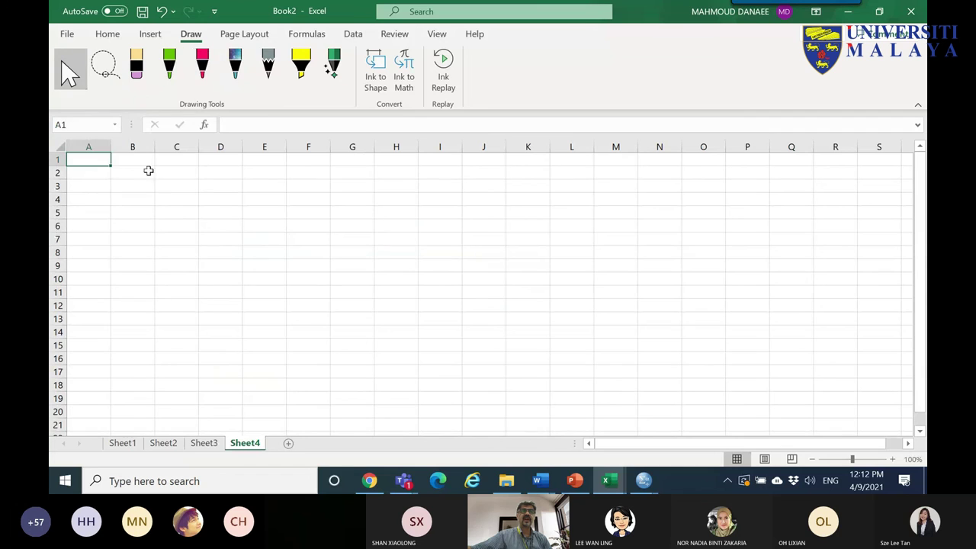
right_click(174, 172)
click(187, 140)
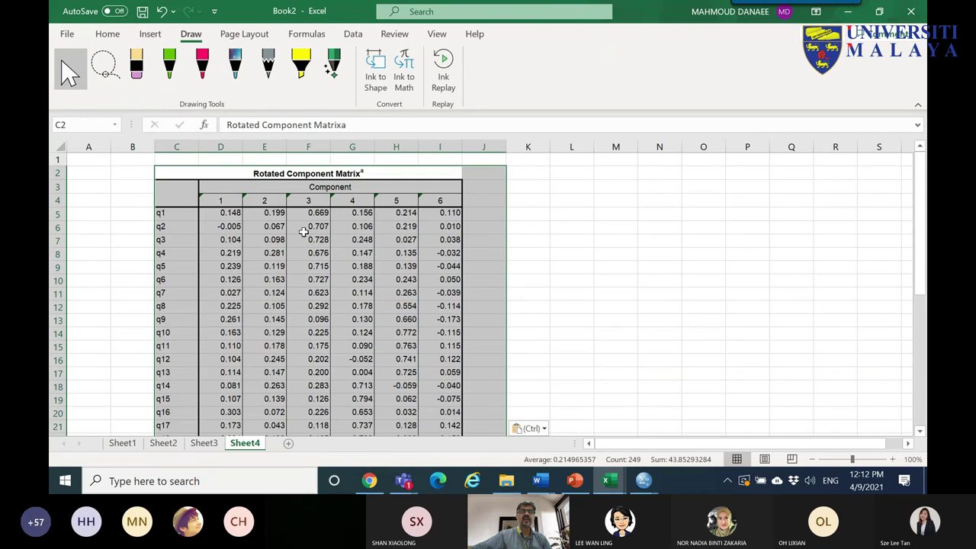
- Circle the Rotated Component Matrix title, q1 with its component 3 loading, and q8 with its component 5 loading in pink
click(202, 67)
mouse_move(276, 186)
mouse_down()
mouse_move(271, 159)
mouse_move(386, 171)
mouse_move(357, 191)
mouse_up()
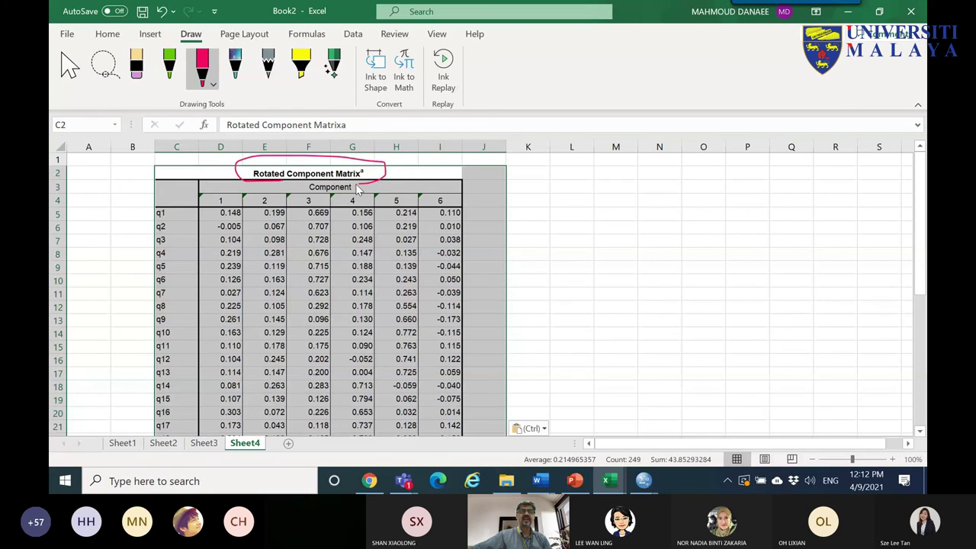
mouse_move(162, 207)
mouse_down()
mouse_move(148, 211)
mouse_move(167, 219)
mouse_up()
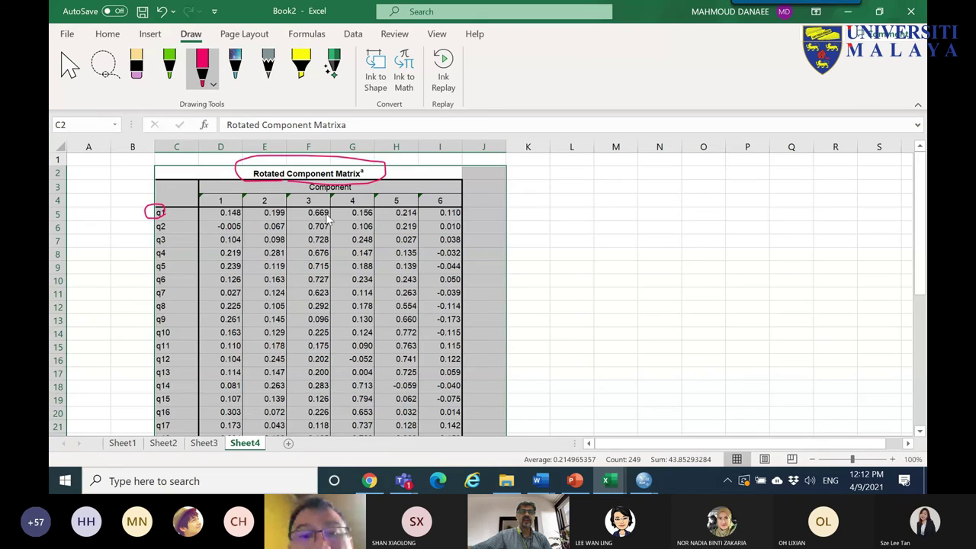
mouse_move(324, 220)
mouse_down()
mouse_move(330, 208)
mouse_move(306, 203)
mouse_up()
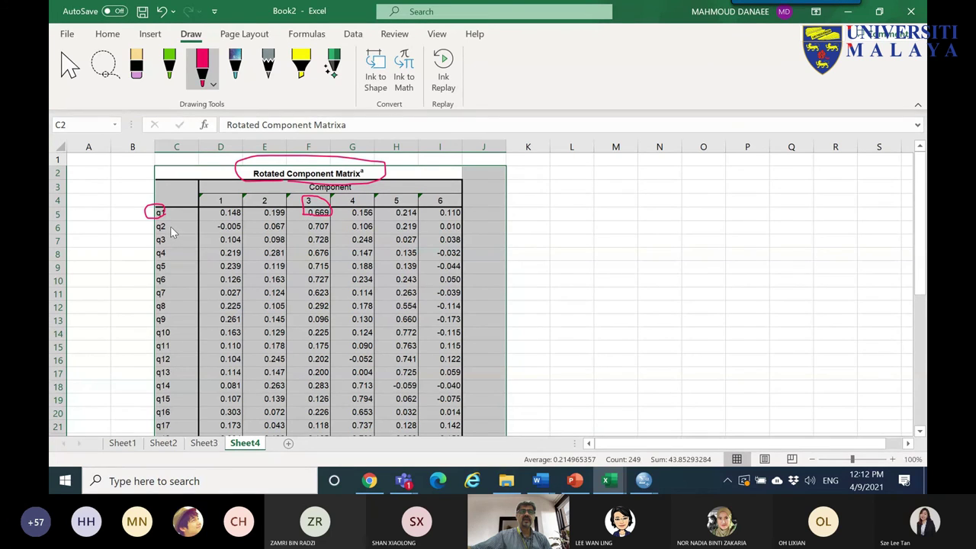
mouse_move(159, 301)
mouse_down()
mouse_move(164, 313)
mouse_move(151, 311)
mouse_move(166, 311)
mouse_up()
mouse_move(398, 313)
mouse_down()
mouse_move(422, 313)
mouse_move(406, 301)
mouse_move(392, 306)
mouse_up()
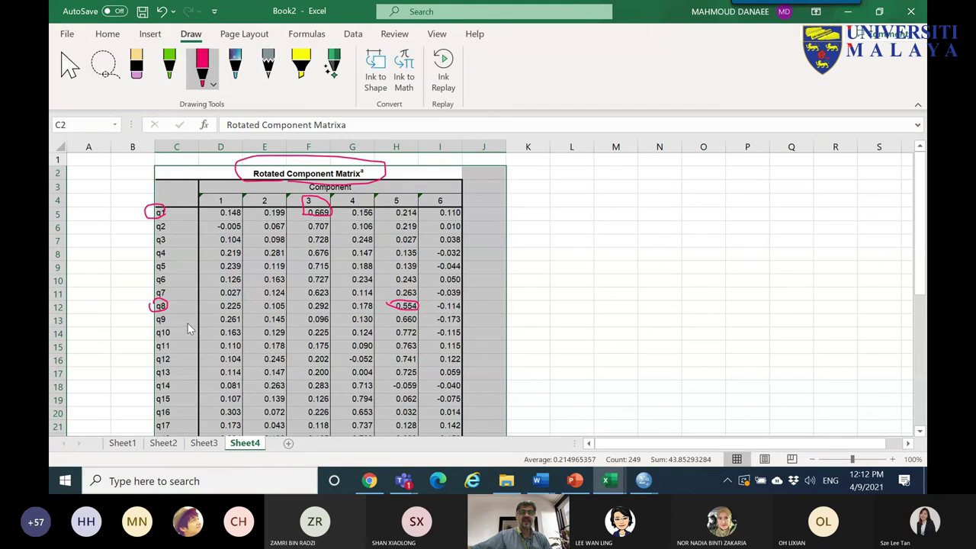
- Circle the component 5 loadings of q9 to q13, bracket the q8 to q13 loadings and labels, and draw a line above q8
mouse_move(422, 325)
mouse_down()
mouse_move(391, 317)
mouse_move(417, 318)
mouse_move(406, 336)
mouse_move(388, 336)
mouse_move(412, 338)
mouse_move(403, 354)
mouse_move(388, 349)
mouse_move(416, 346)
mouse_up()
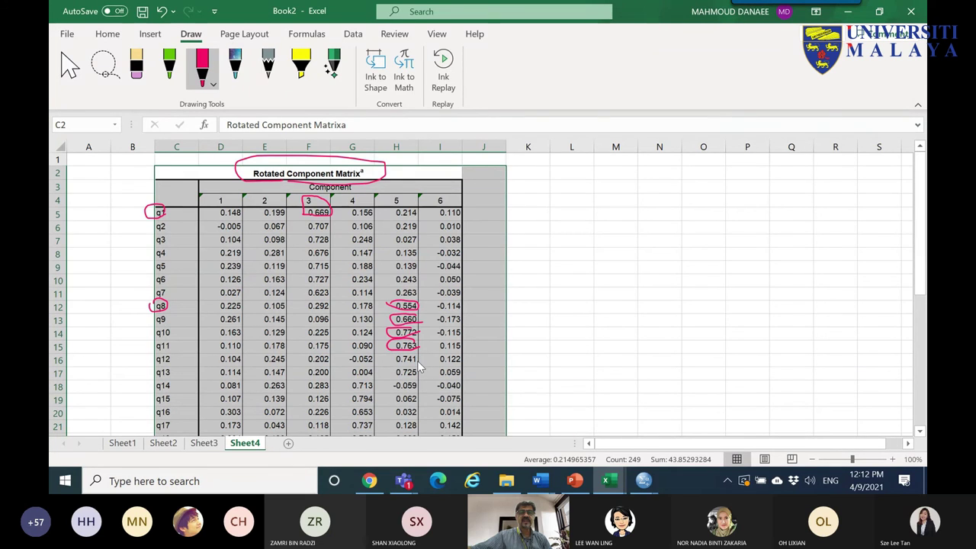
mouse_move(421, 382)
mouse_down()
mouse_move(390, 376)
mouse_move(392, 367)
mouse_move(416, 371)
mouse_up()
drag(379, 294, 382, 382)
drag(150, 314, 150, 376)
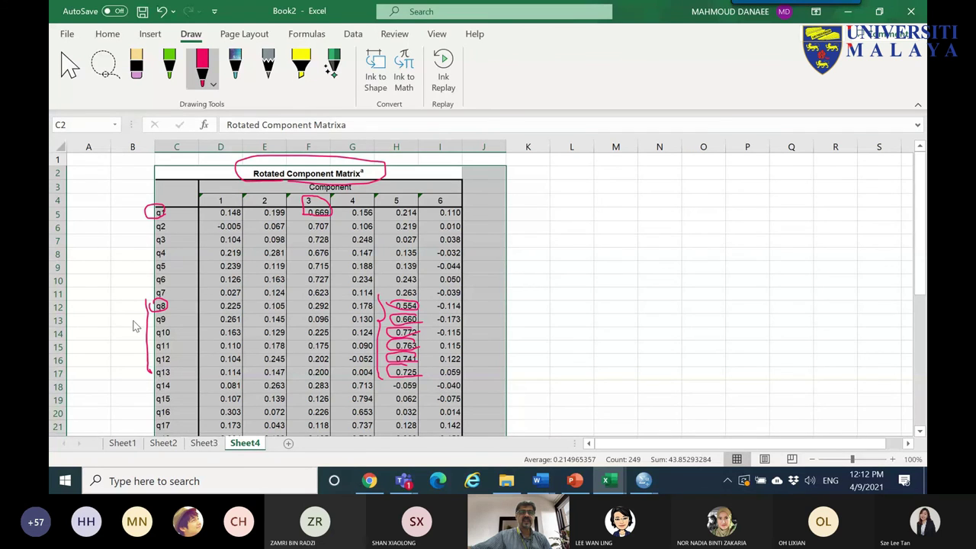
drag(145, 302, 196, 301)
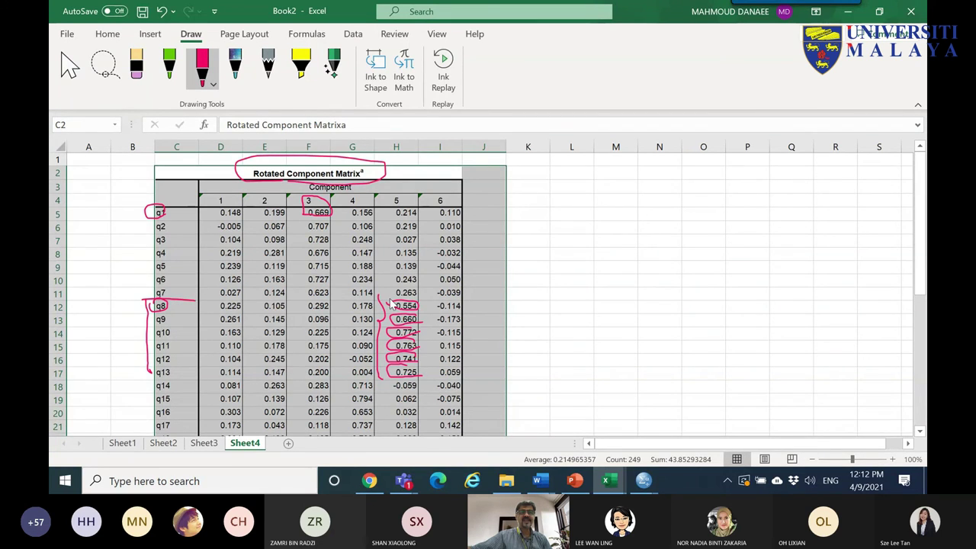
- Circle the component 5 heading with an arrow to a handwritten X, and underline the component 1 to 4 loadings of q8 to q11
mouse_move(405, 208)
mouse_down()
mouse_move(388, 200)
mouse_move(405, 201)
mouse_move(399, 208)
mouse_move(541, 201)
mouse_move(549, 192)
mouse_move(540, 195)
mouse_up()
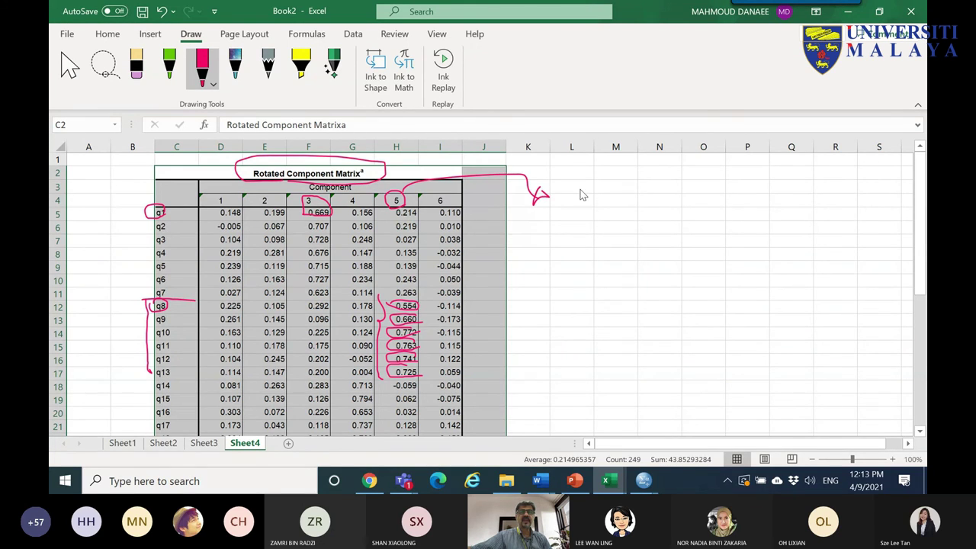
drag(577, 190, 599, 206)
drag(600, 181, 587, 205)
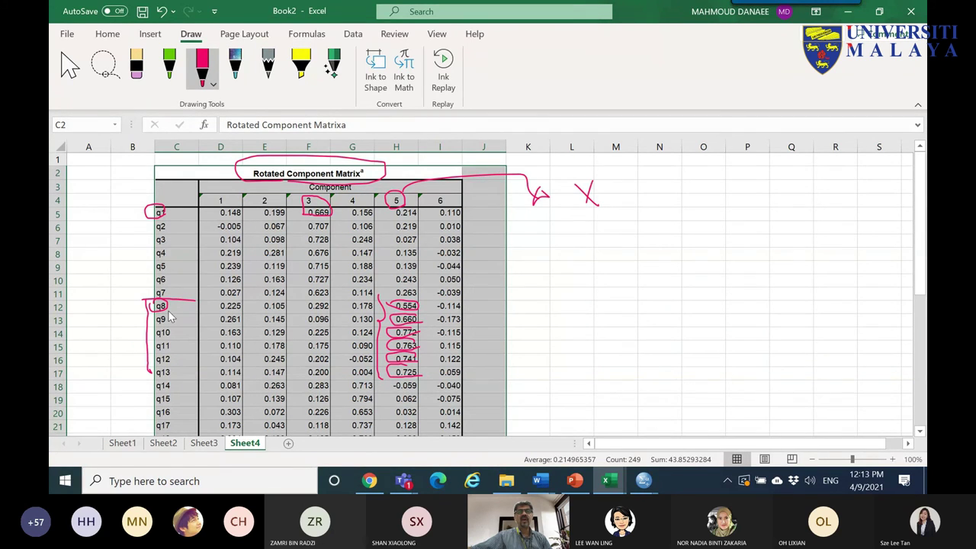
drag(198, 313, 360, 314)
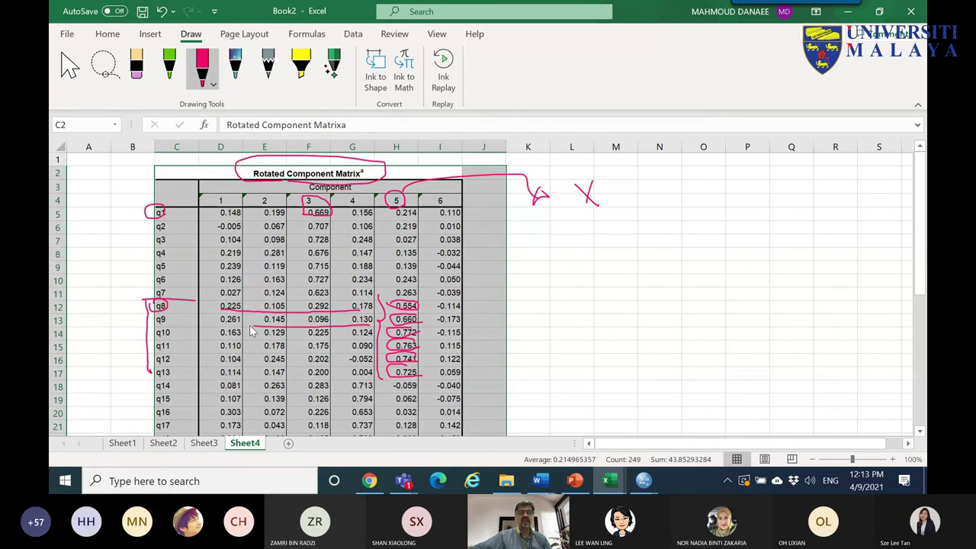
drag(371, 336, 227, 336)
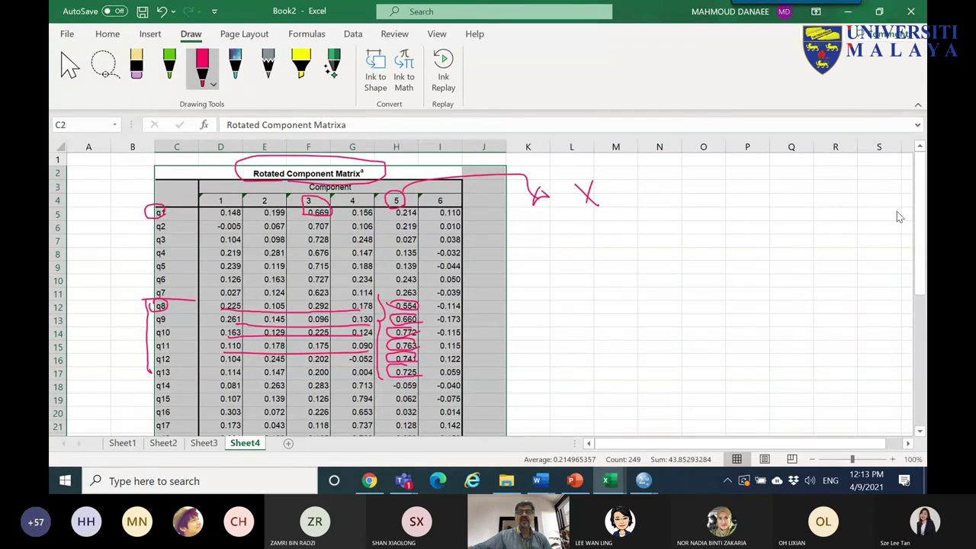
- Circle and brace the component 4 loadings of q14 to q19, and circle the component 4 heading
scroll(921, 282, down, 1)
scroll(818, 315, down, 4)
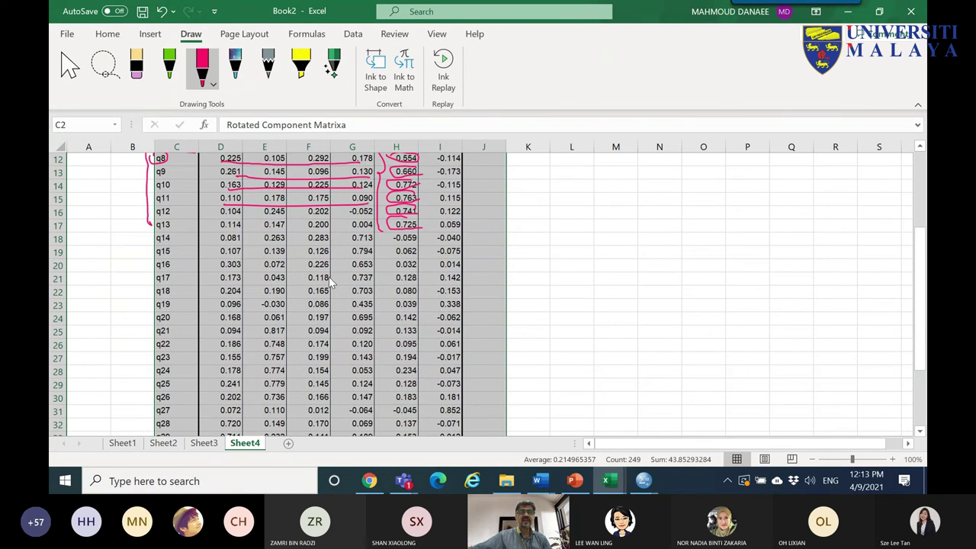
mouse_move(379, 242)
mouse_down()
mouse_move(351, 239)
mouse_move(366, 249)
mouse_move(350, 257)
mouse_move(376, 262)
mouse_move(353, 272)
mouse_move(359, 261)
mouse_move(376, 284)
mouse_move(352, 286)
mouse_move(357, 271)
mouse_move(377, 293)
mouse_move(351, 290)
mouse_move(372, 305)
mouse_up()
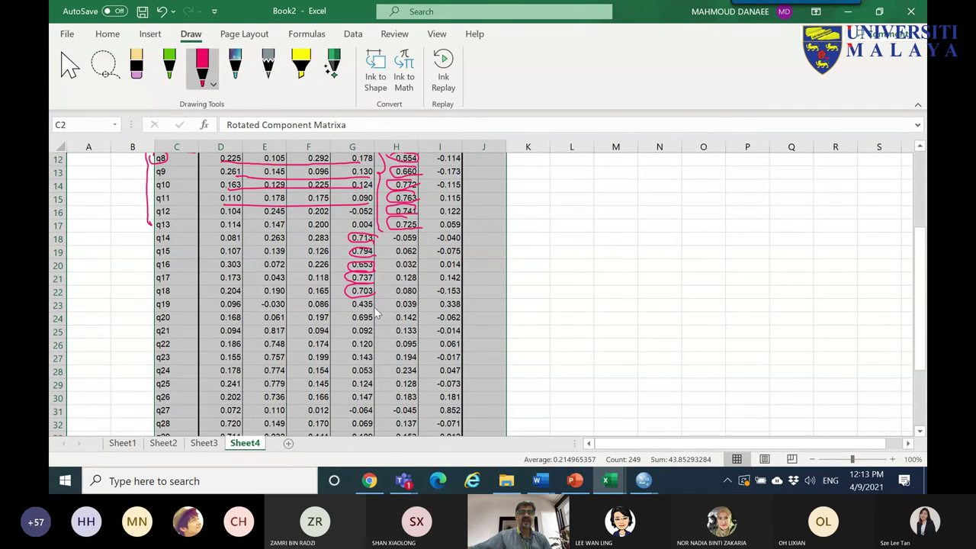
drag(359, 297, 347, 301)
mouse_move(343, 237)
mouse_down()
mouse_move(334, 287)
mouse_move(342, 319)
mouse_up()
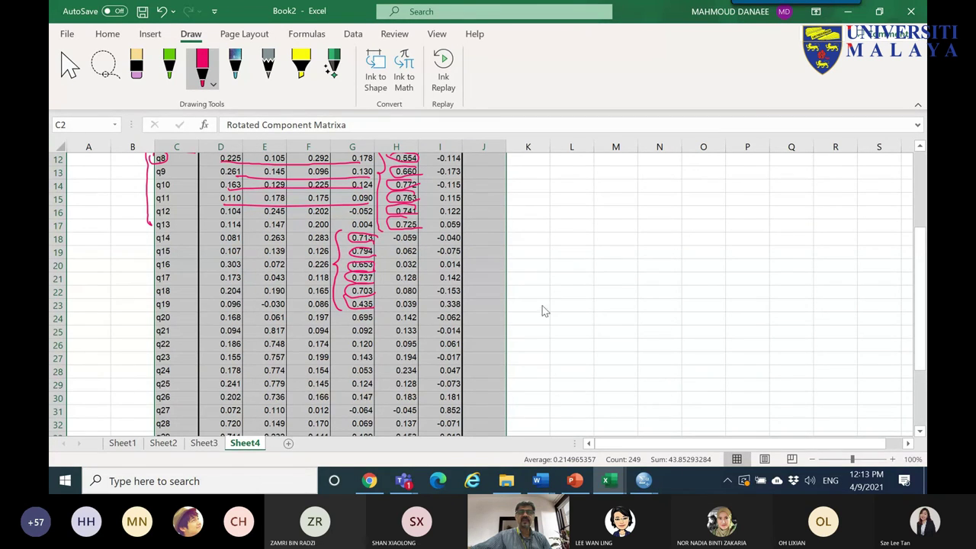
drag(921, 242, 895, 168)
mouse_move(338, 206)
mouse_down()
mouse_move(357, 195)
mouse_move(353, 209)
mouse_up()
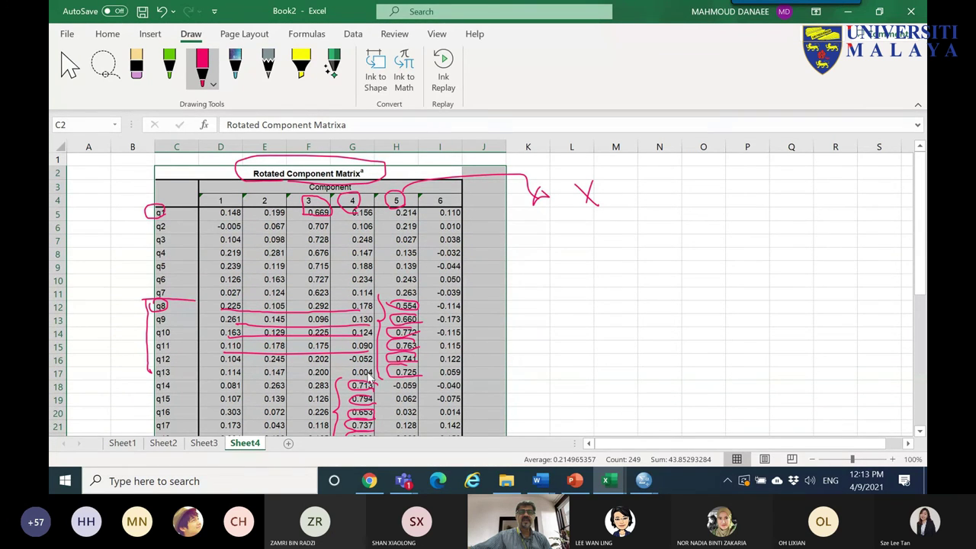
- Outline the component 4 and component 5 loading groups, and label them C4 and C5 with leader lines beside the table
mouse_move(379, 387)
mouse_down()
mouse_move(379, 434)
mouse_move(412, 412)
mouse_move(607, 396)
mouse_move(605, 408)
mouse_up()
mouse_move(365, 335)
mouse_down()
mouse_move(440, 342)
mouse_move(397, 383)
mouse_move(382, 359)
mouse_up()
drag(441, 320, 555, 319)
drag(563, 303, 587, 298)
drag(575, 302, 578, 314)
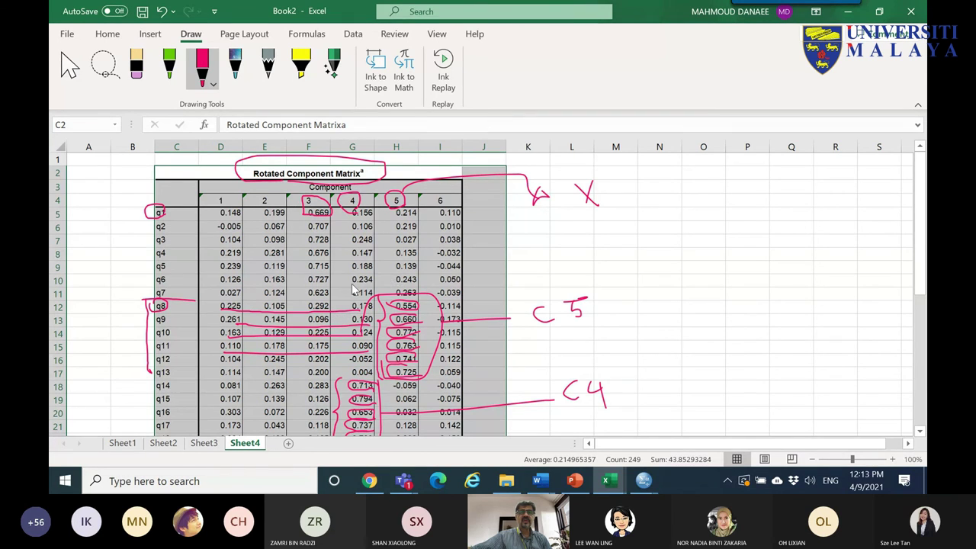
- Circle the component 3 loadings of q1 to q7 as one group, and label it C3 with a leader line
mouse_move(323, 305)
mouse_down()
mouse_move(290, 279)
mouse_move(290, 216)
mouse_move(326, 203)
mouse_move(324, 306)
mouse_up()
drag(326, 269, 551, 261)
drag(600, 241, 602, 254)
drag(610, 243, 620, 258)
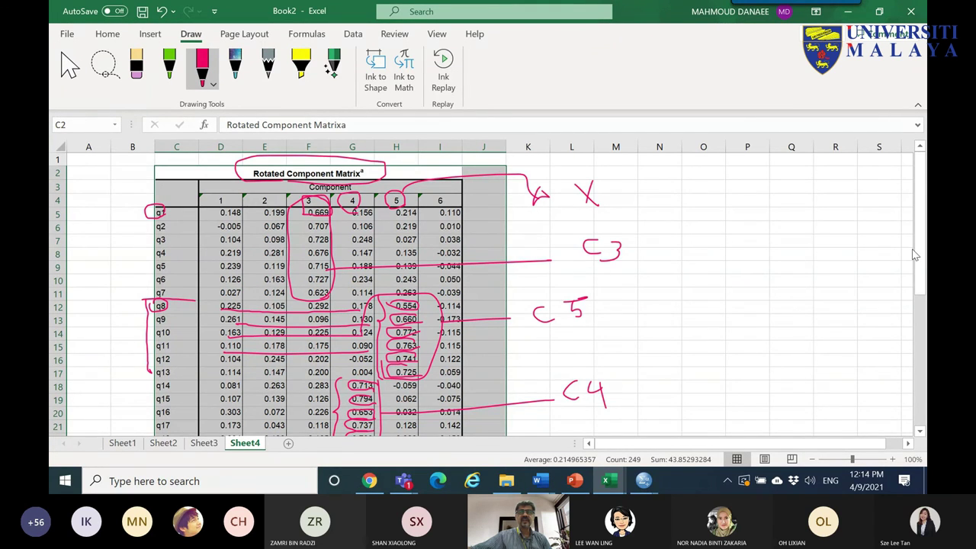
- Extend the C4 group around q20's loading, circle the component 2 loadings of q21 to q26, and label them C2
scroll(915, 259, down, 4)
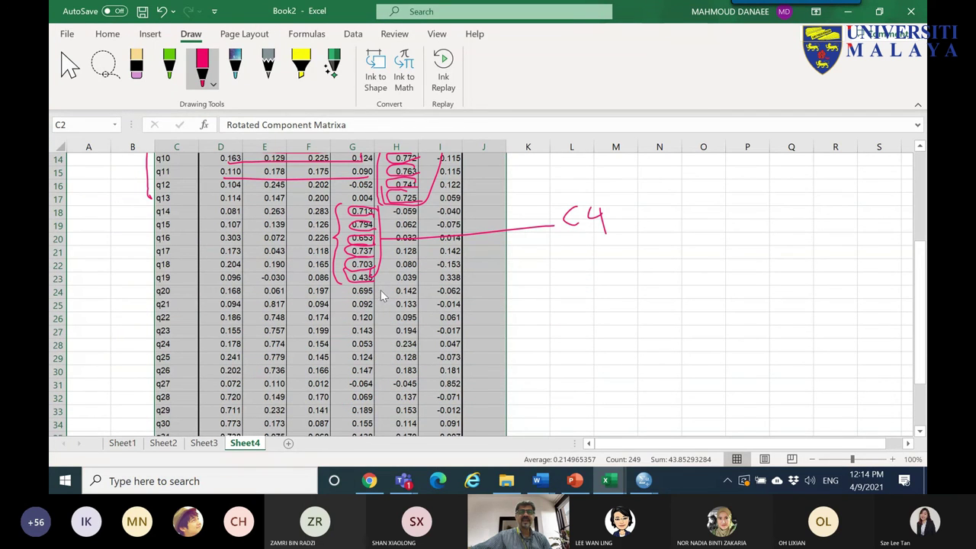
mouse_move(374, 284)
mouse_down()
mouse_move(349, 275)
mouse_move(342, 295)
mouse_up()
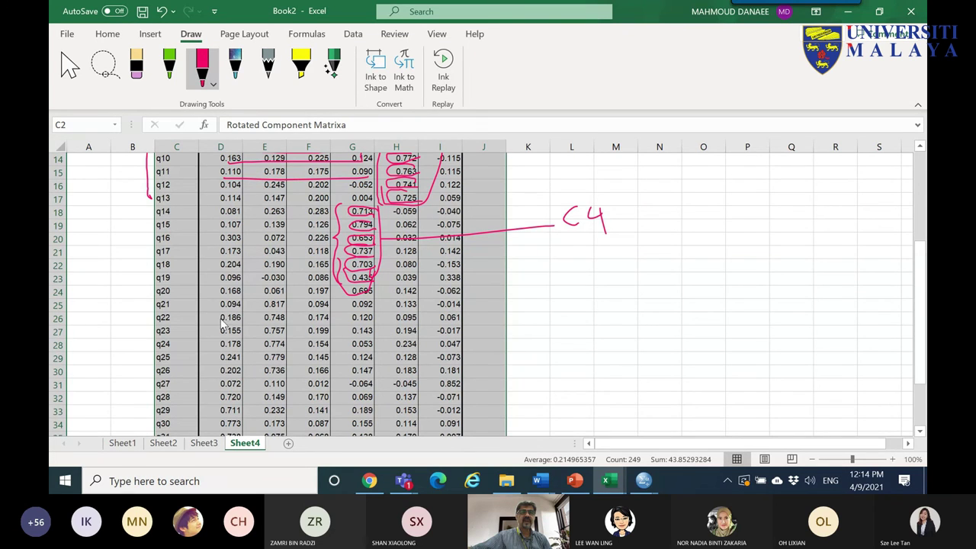
mouse_move(260, 307)
mouse_down()
mouse_move(287, 302)
mouse_move(296, 316)
mouse_move(291, 371)
mouse_move(272, 381)
mouse_move(263, 302)
mouse_up()
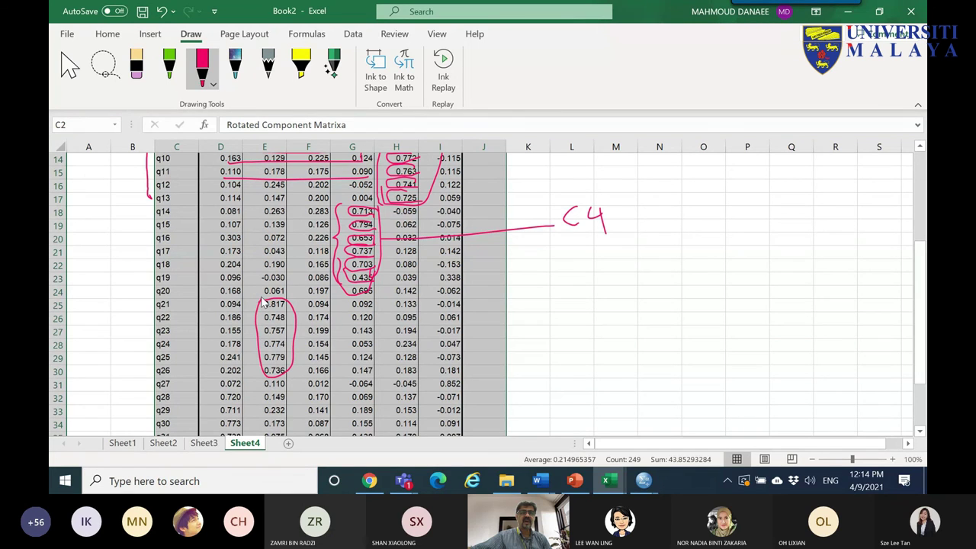
drag(290, 336, 626, 331)
drag(632, 323, 650, 333)
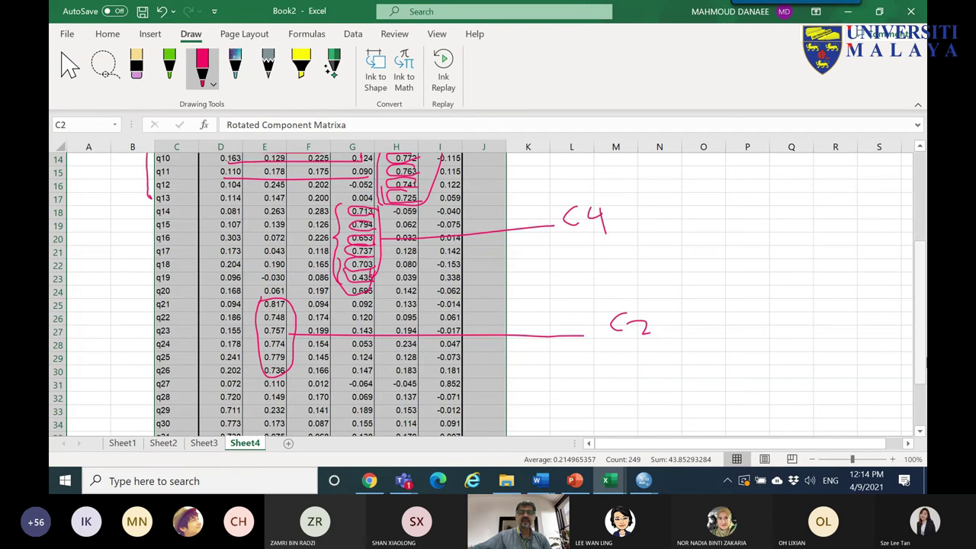
scroll(919, 328, down, 2)
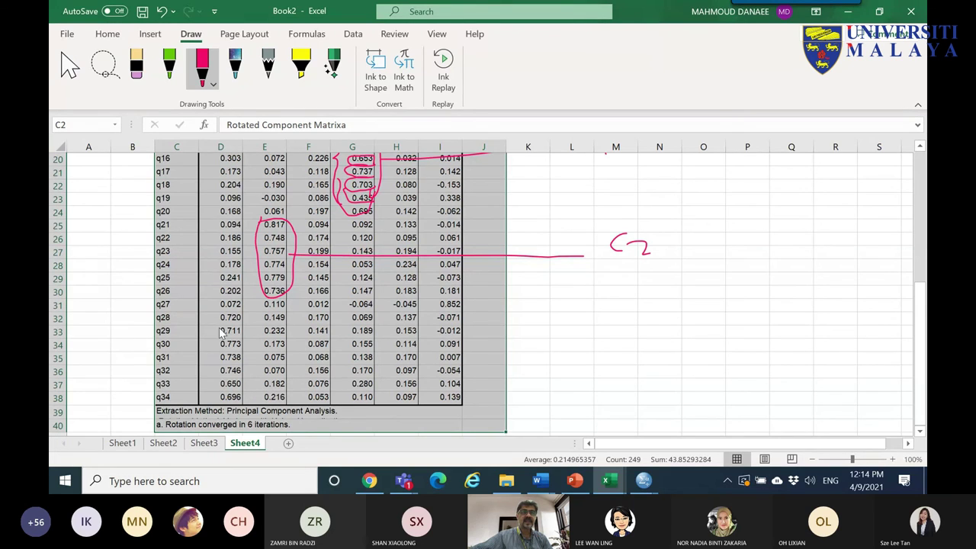
- Outline the component 1 loadings of q28 to q34, label them C1 with a leader line, and underline the label
mouse_move(211, 316)
mouse_down()
mouse_move(234, 311)
mouse_move(248, 326)
mouse_move(231, 383)
mouse_move(236, 404)
mouse_move(224, 399)
mouse_move(225, 314)
mouse_move(566, 372)
mouse_move(593, 366)
mouse_up()
mouse_move(638, 347)
mouse_down()
mouse_move(621, 366)
mouse_move(638, 360)
mouse_up()
mouse_move(645, 342)
mouse_down()
mouse_move(643, 375)
mouse_move(668, 370)
mouse_up()
drag(642, 375, 667, 374)
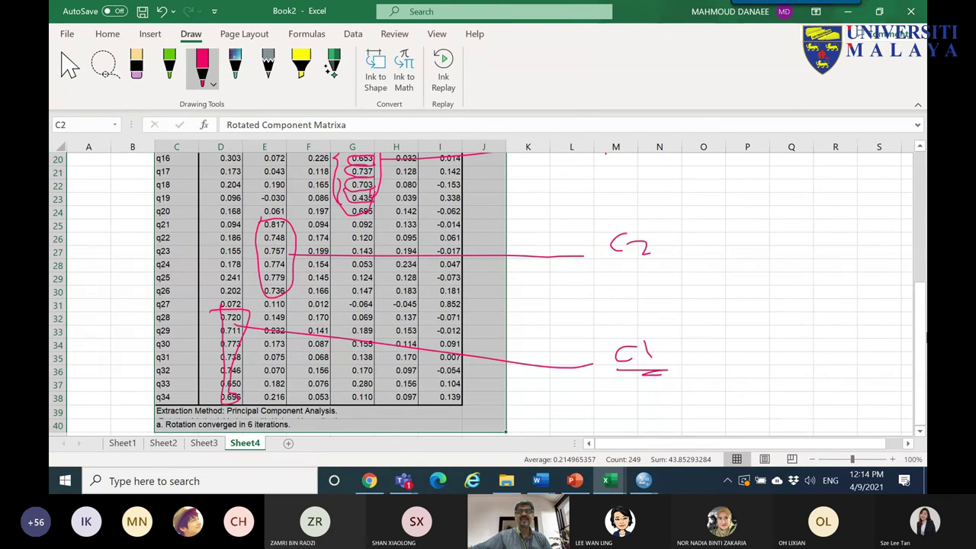
scroll(920, 251, up, 3)
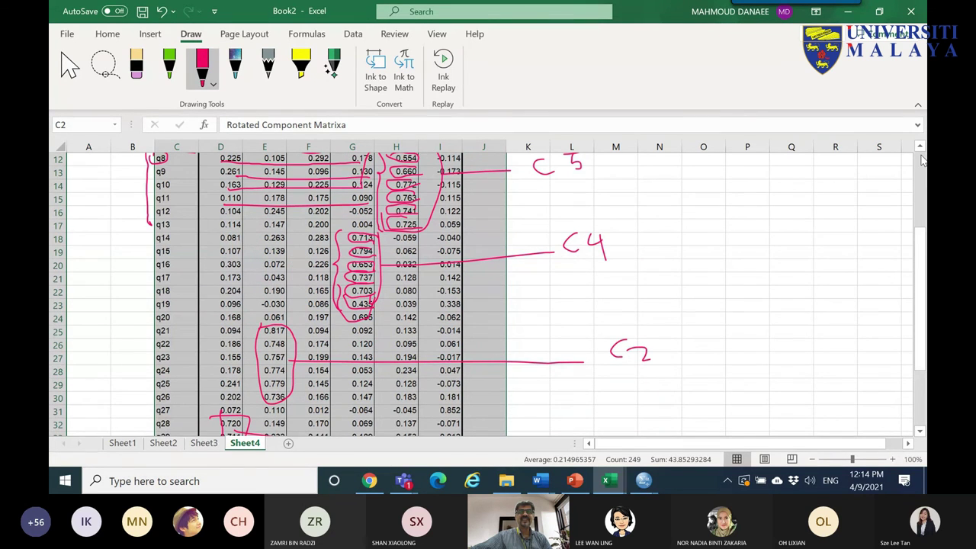
scroll(922, 228, up, 4)
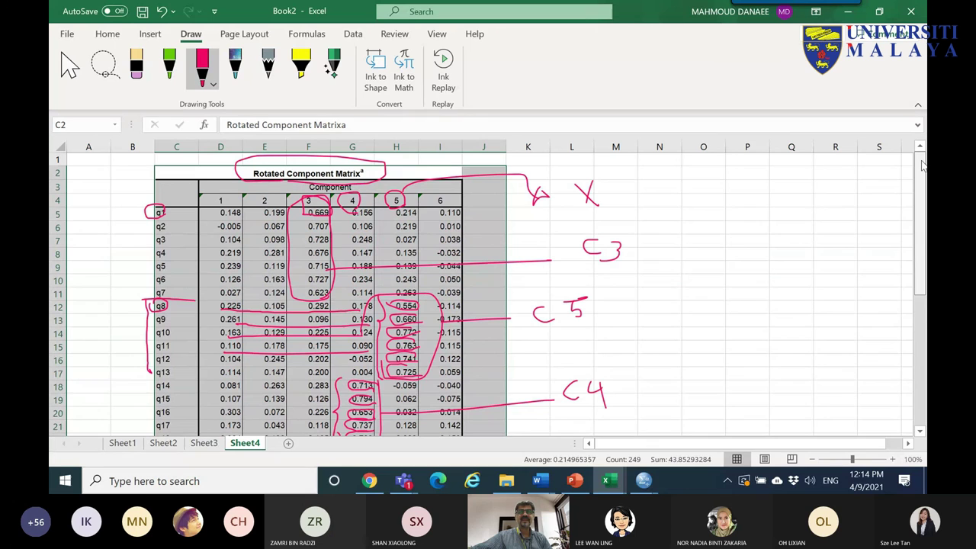
- Switch to the SPSS Data Editor with EFA2.sav and open the Factor Analysis setup
click(643, 481)
click(833, 427)
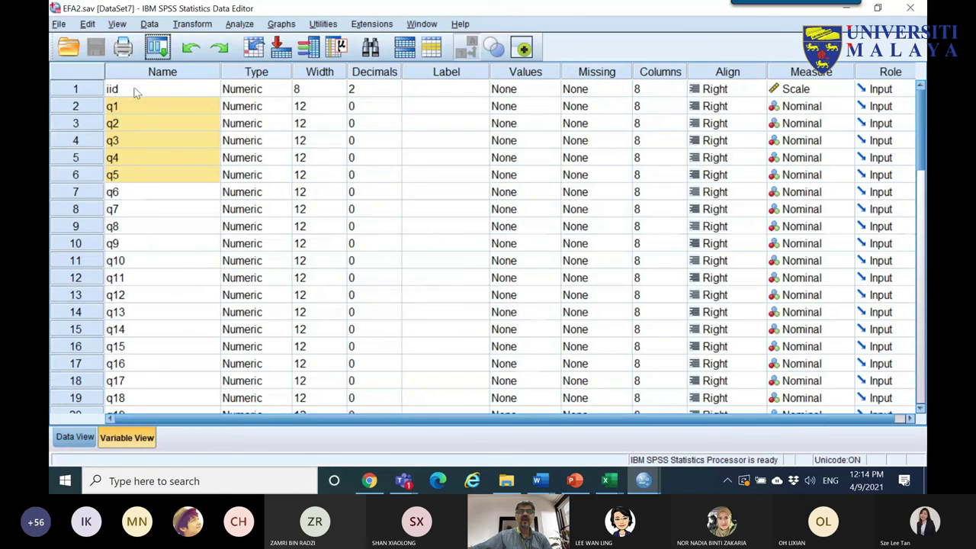
click(240, 23)
mouse_move(309, 254)
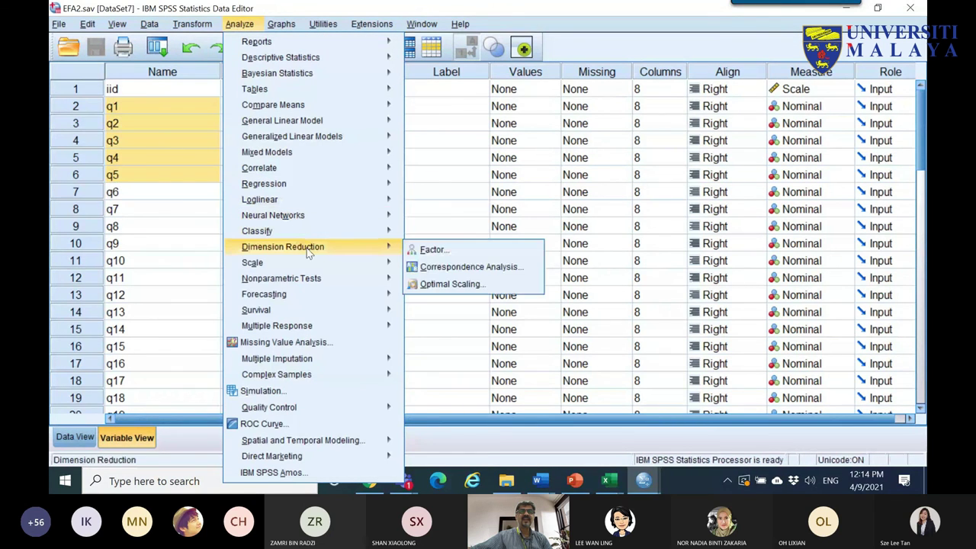
click(433, 252)
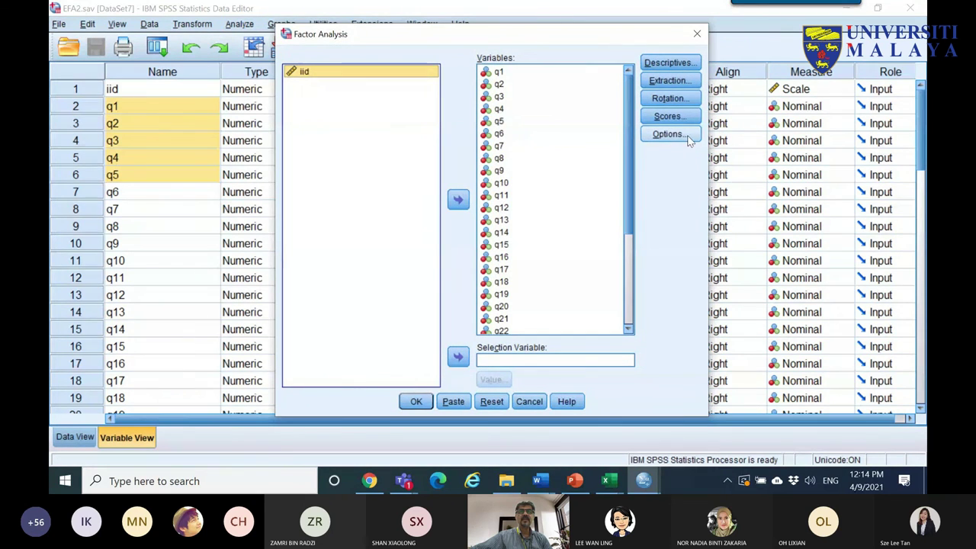
- Rerun the factor analysis with coefficients sorted by size and small coefficients suppressed below an absolute value of .4
click(669, 134)
click(414, 252)
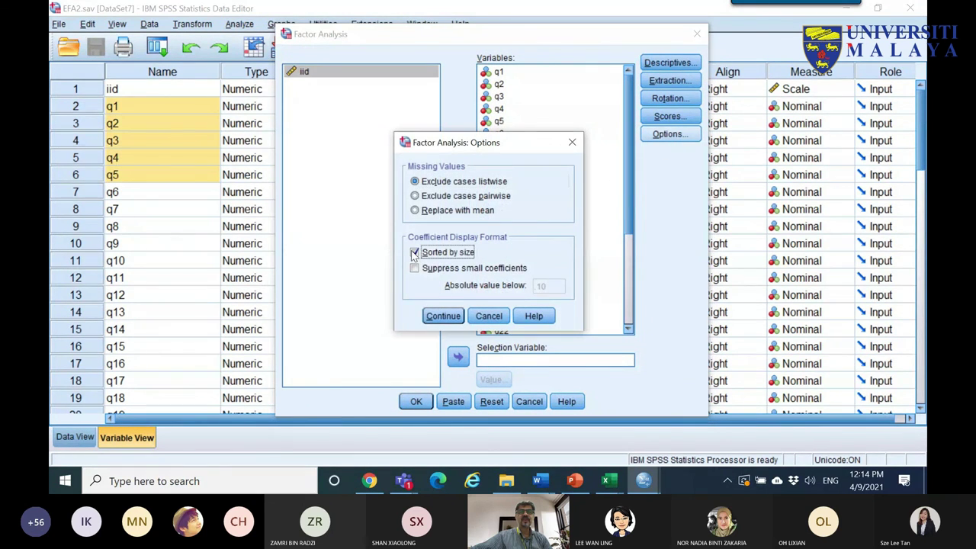
click(416, 271)
double_click(559, 286)
key(BackSpace)
text(.4)
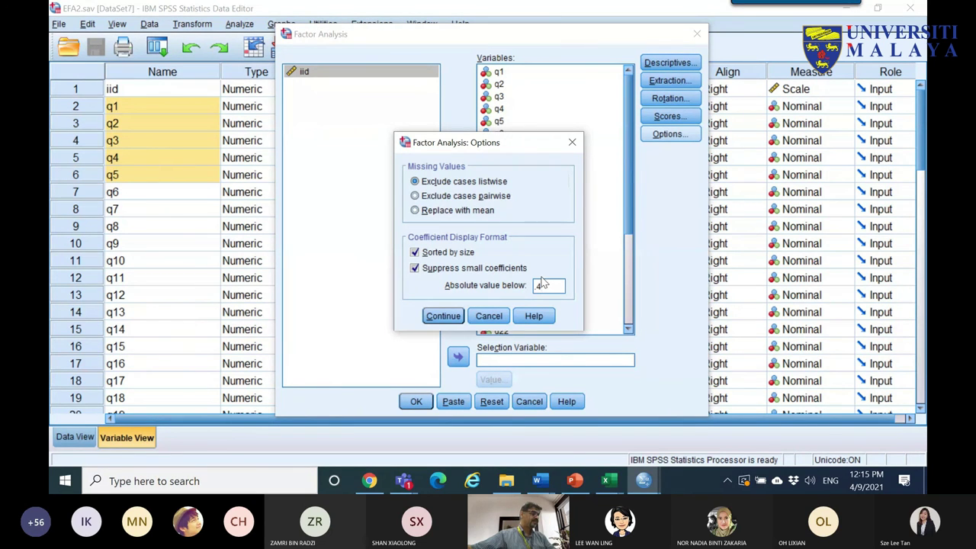
click(443, 316)
click(417, 402)
- Copy the sorted Rotated Component Matrix from the newest factor analysis output
drag(919, 385, 919, 438)
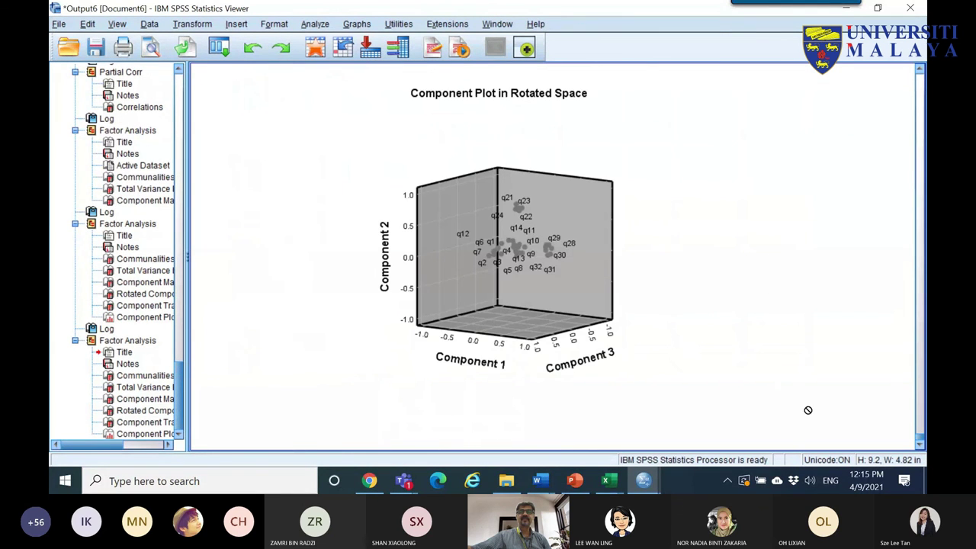
scroll(660, 315, up, 5)
scroll(660, 316, up, 12)
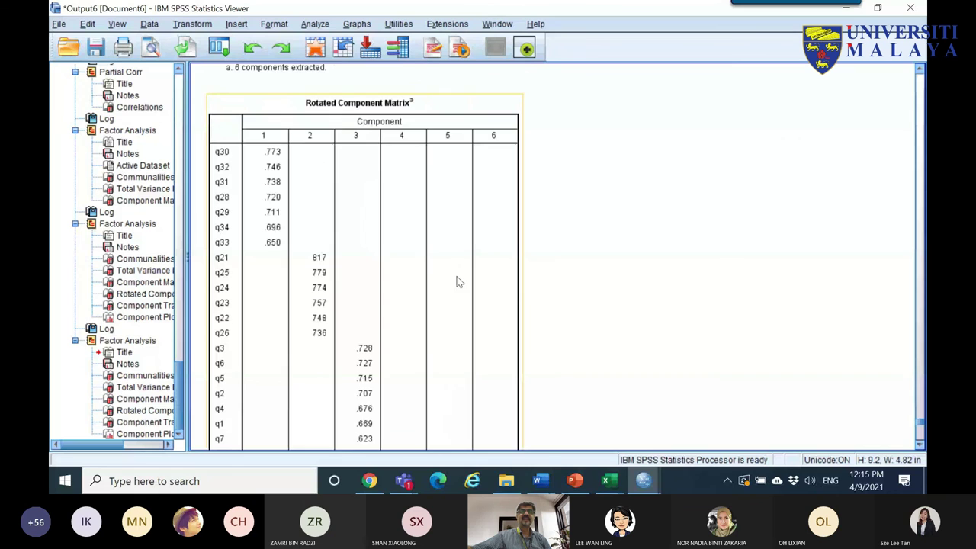
right_click(416, 175)
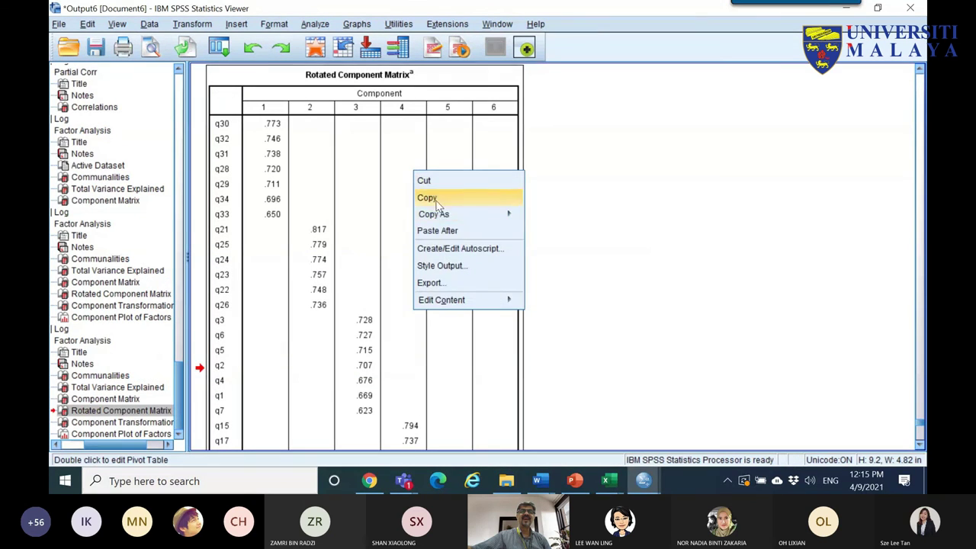
click(440, 197)
- Switch to Book2 in Excel, add a new worksheet, and paste the copied matrix at B3
click(607, 481)
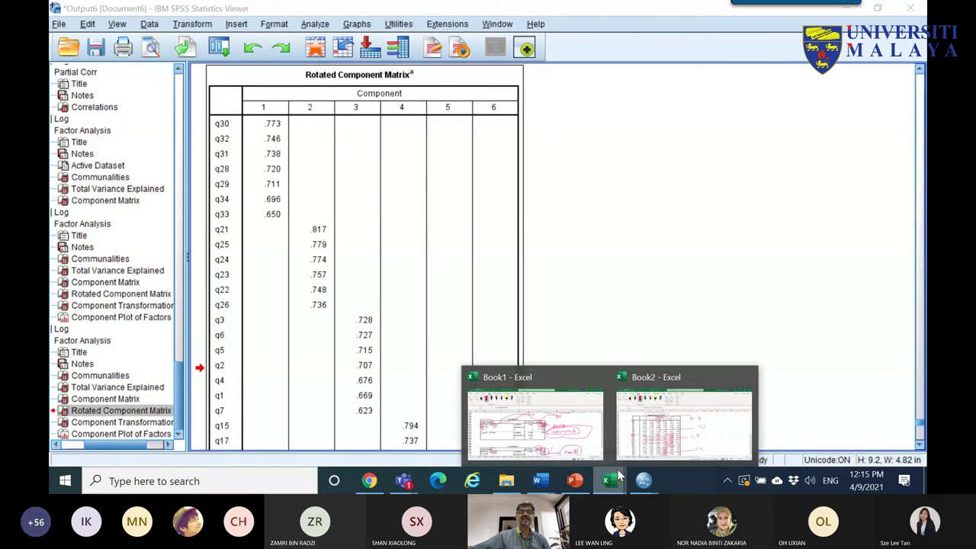
click(728, 427)
click(290, 443)
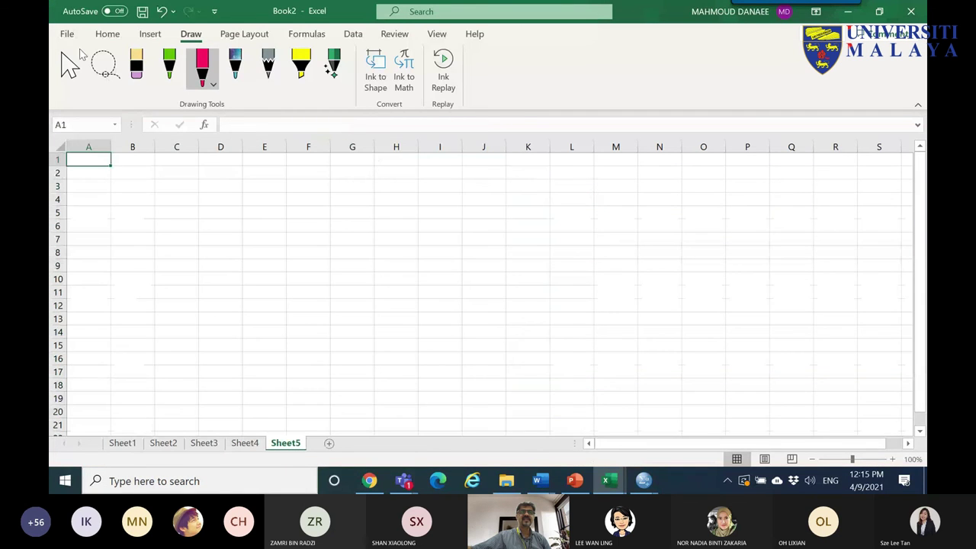
right_click(135, 180)
click(163, 139)
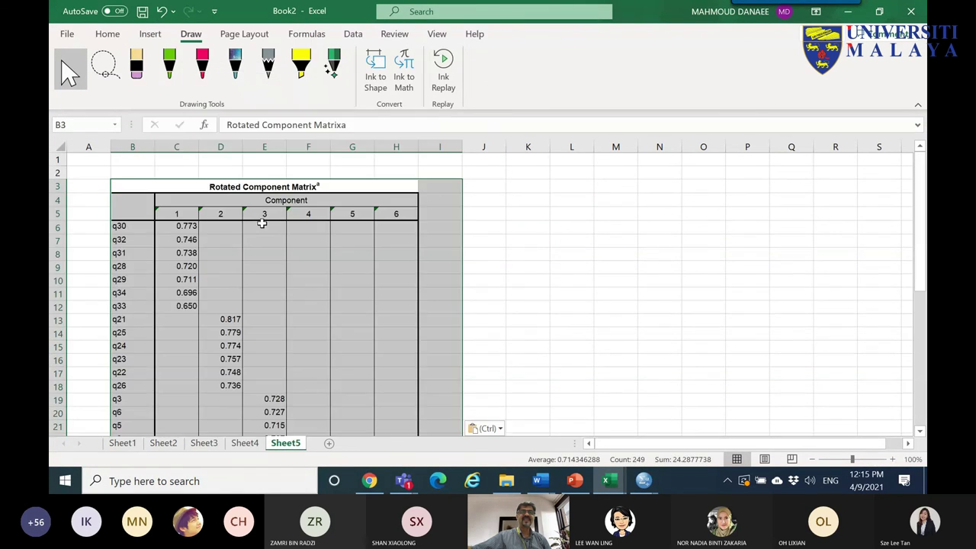
- Outline the component 1 and component 2 item groups in green ink, and draw a leader line from each
click(170, 65)
drag(97, 214, 145, 200)
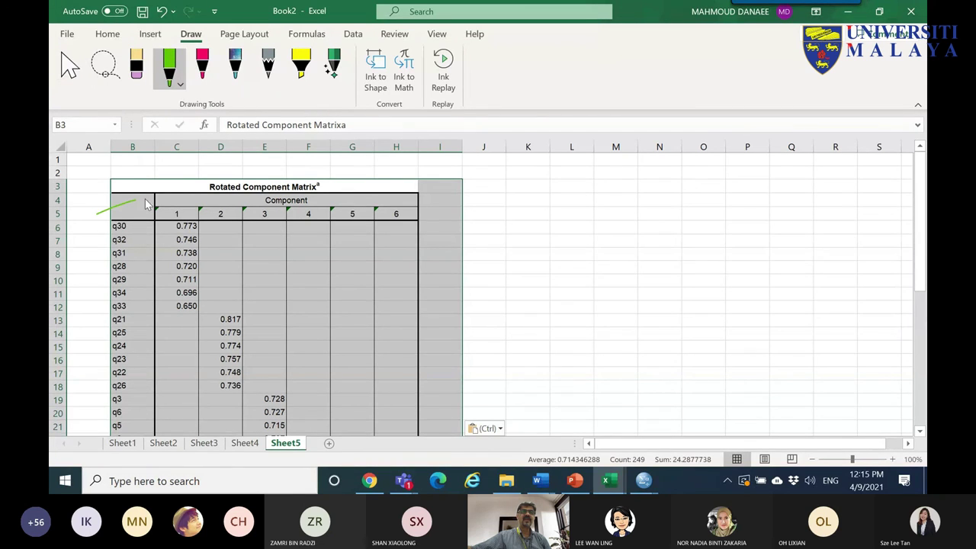
mouse_move(200, 229)
mouse_down()
mouse_move(209, 253)
mouse_move(117, 306)
mouse_move(94, 297)
mouse_move(85, 202)
mouse_up()
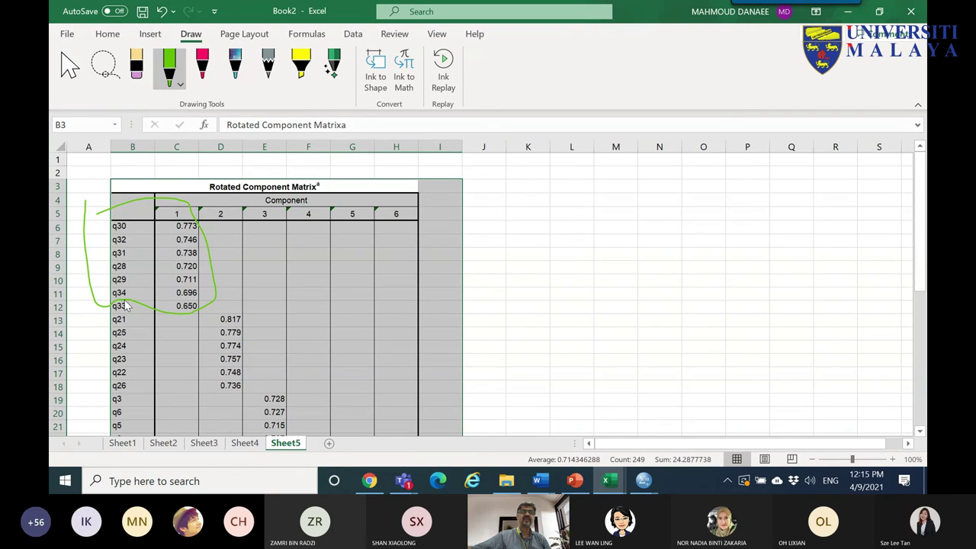
mouse_move(106, 313)
mouse_down()
mouse_move(257, 327)
mouse_move(259, 397)
mouse_move(127, 396)
mouse_up()
drag(203, 247, 602, 264)
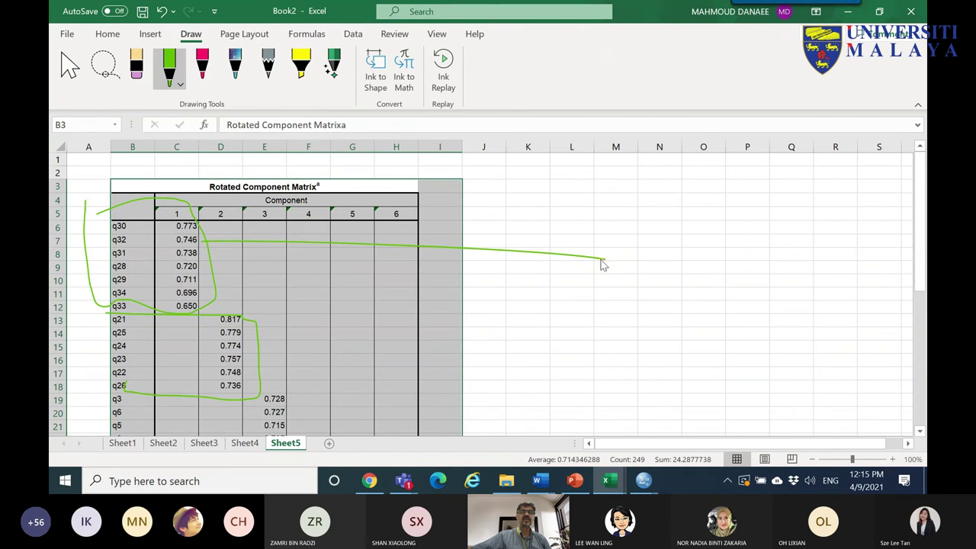
drag(261, 362, 483, 349)
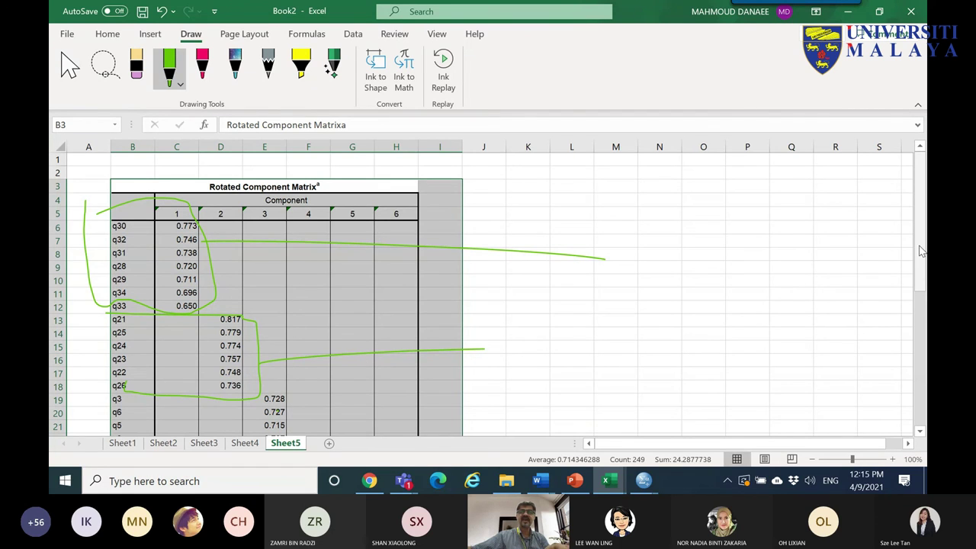
- Zoom the sheet to 77%, outline the q27 row in green, cross out its loading, and label it "sig" with a leader line
scroll(923, 253, down, 2)
scroll(915, 313, down, 4)
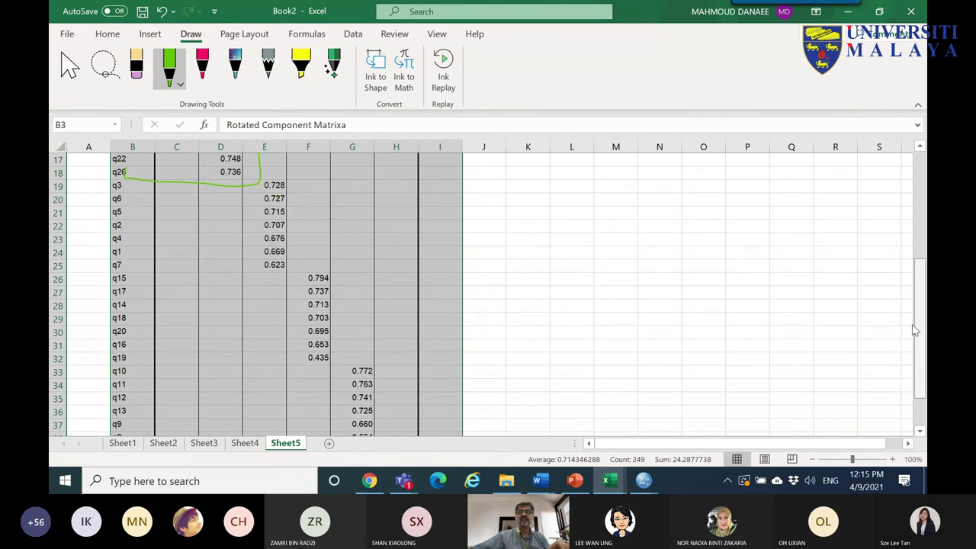
drag(854, 463, 844, 460)
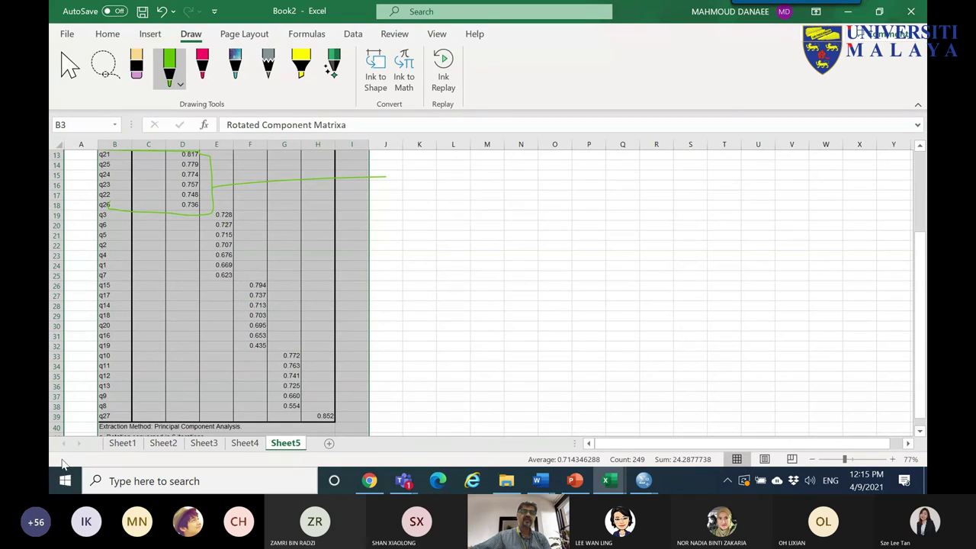
mouse_move(249, 407)
mouse_down()
mouse_move(343, 404)
mouse_move(347, 420)
mouse_move(340, 429)
mouse_move(106, 435)
mouse_move(84, 429)
mouse_up()
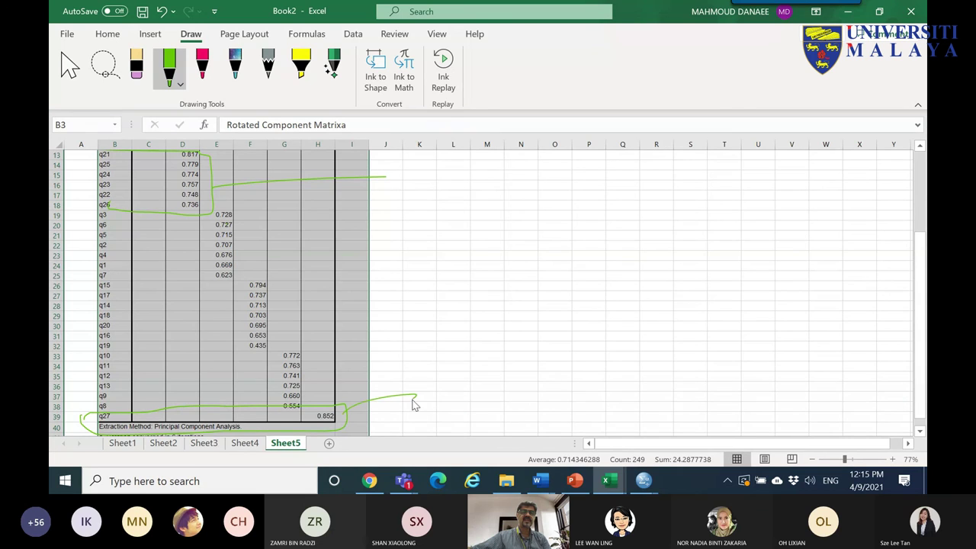
drag(462, 386, 455, 412)
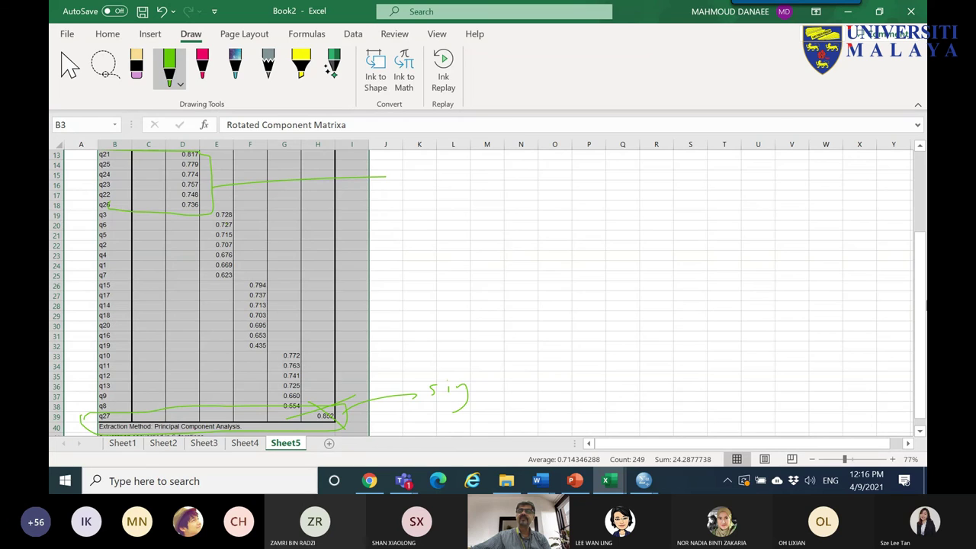
- Bracket the component 1 items in pink ink and label them "web" with a leader line
scroll(558, 242, up, 4)
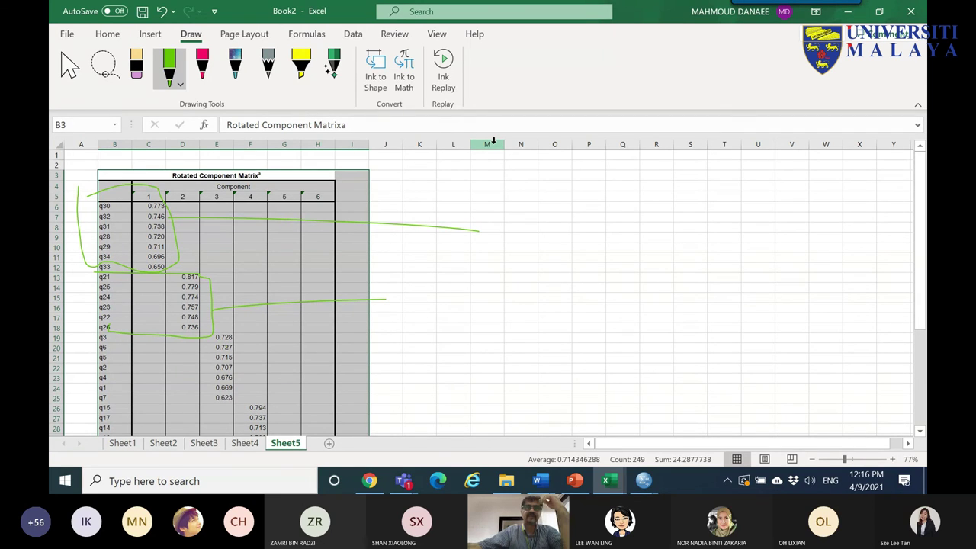
click(202, 70)
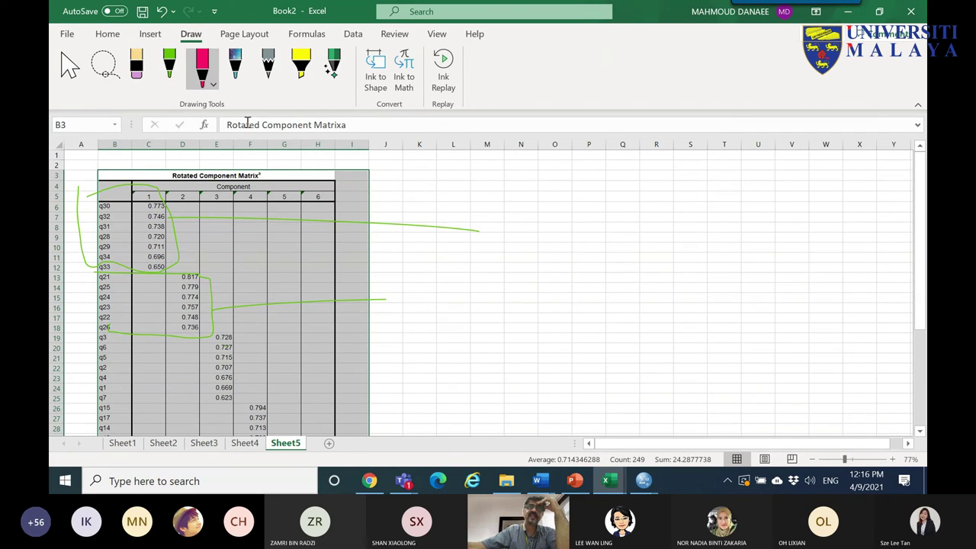
mouse_move(97, 200)
mouse_down()
mouse_move(80, 258)
mouse_move(100, 276)
mouse_move(164, 274)
mouse_move(193, 250)
mouse_move(398, 235)
mouse_move(415, 218)
mouse_up()
mouse_move(441, 220)
mouse_down()
mouse_move(433, 232)
mouse_move(446, 235)
mouse_up()
drag(451, 202, 458, 239)
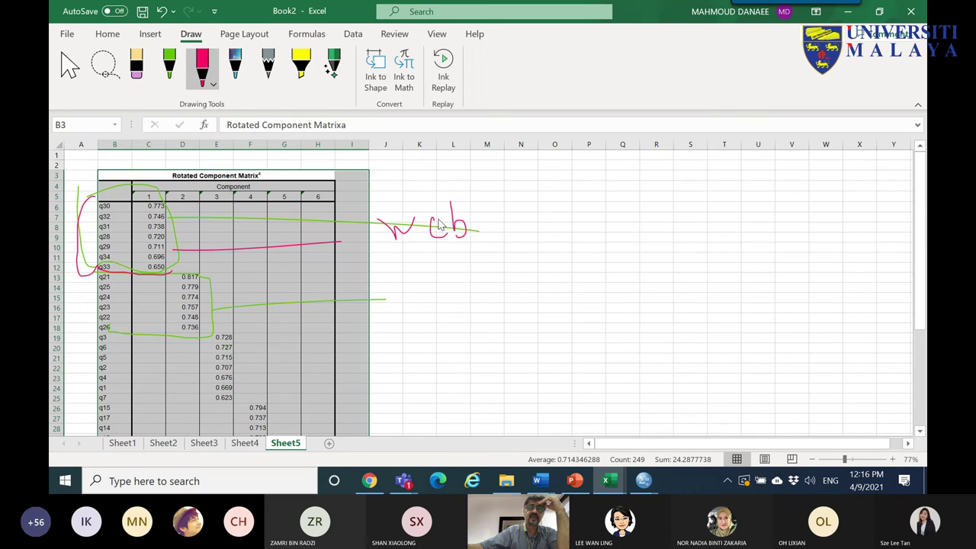
- Circle the component 2 and component 3 loadings with leader lines, and label them "Mar" and "C"
mouse_move(203, 327)
mouse_down()
mouse_move(172, 319)
mouse_move(183, 266)
mouse_move(204, 282)
mouse_move(202, 331)
mouse_move(206, 309)
mouse_move(373, 306)
mouse_move(394, 293)
mouse_move(404, 310)
mouse_move(443, 298)
mouse_move(511, 306)
mouse_move(546, 289)
mouse_up()
mouse_move(246, 334)
mouse_down()
mouse_move(260, 419)
mouse_move(192, 382)
mouse_up()
drag(267, 367, 371, 363)
drag(478, 348, 450, 371)
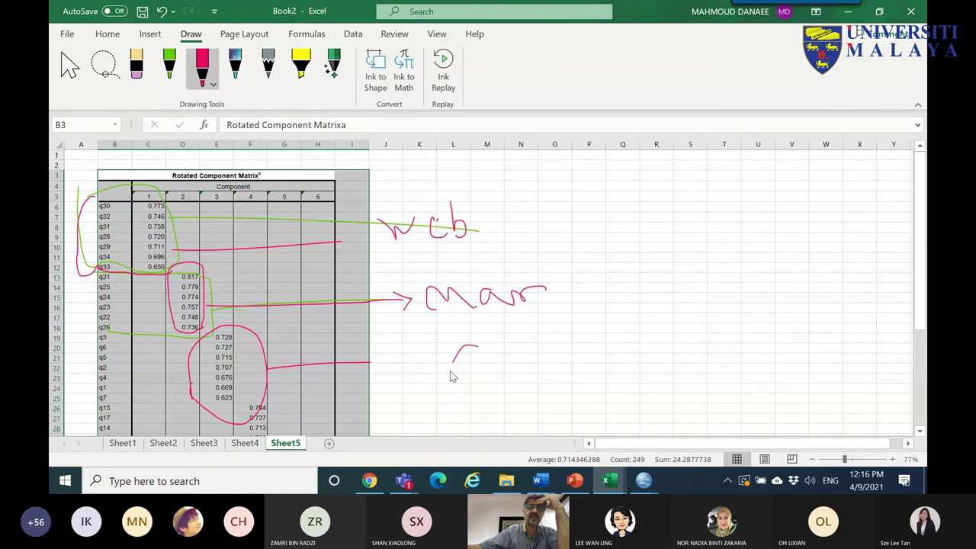
- Circle the component 4 and component 5 loadings with leader lines, and label them "Qp" and "pri"
scroll(875, 318, down, 5)
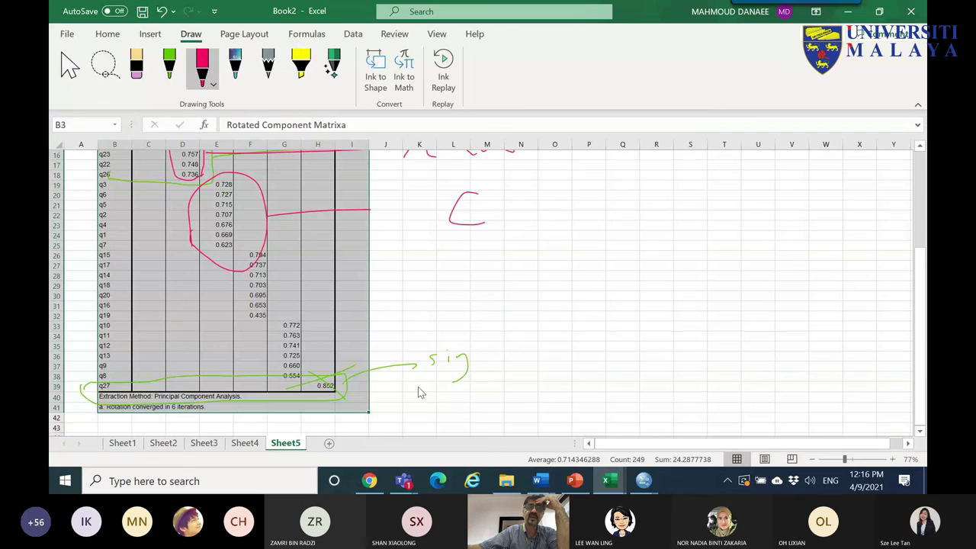
mouse_move(254, 324)
mouse_down()
mouse_move(246, 246)
mouse_move(287, 297)
mouse_up()
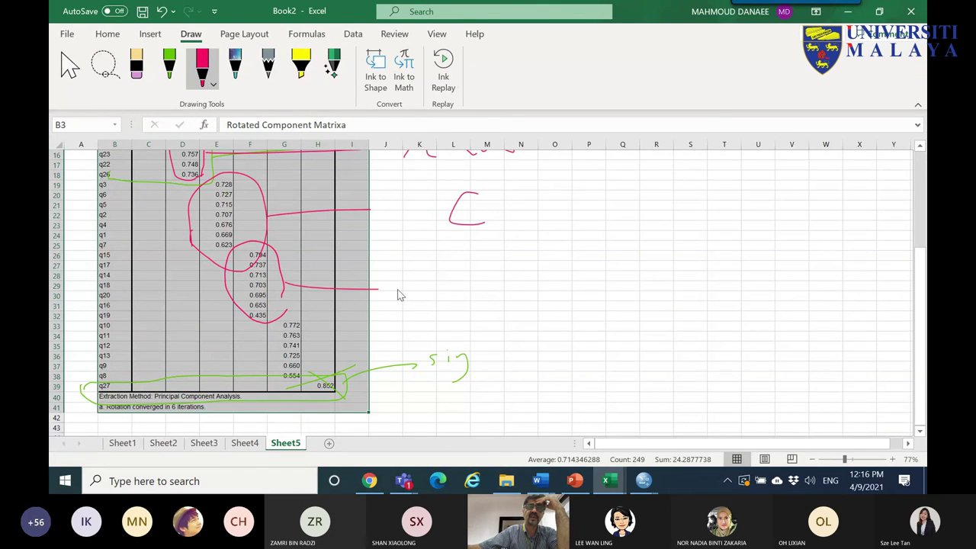
mouse_move(471, 297)
mouse_down()
mouse_move(500, 303)
mouse_move(499, 290)
mouse_up()
mouse_move(235, 357)
mouse_down()
mouse_move(265, 324)
mouse_move(313, 357)
mouse_move(270, 398)
mouse_move(261, 345)
mouse_up()
drag(309, 338, 395, 338)
mouse_move(445, 330)
mouse_down()
mouse_move(447, 361)
mouse_move(453, 332)
mouse_move(454, 341)
mouse_move(524, 344)
mouse_up()
- Emphasize the handwritten component labels from "web" to "pri" with pink circles and curved outlines
scroll(925, 350, up, 4)
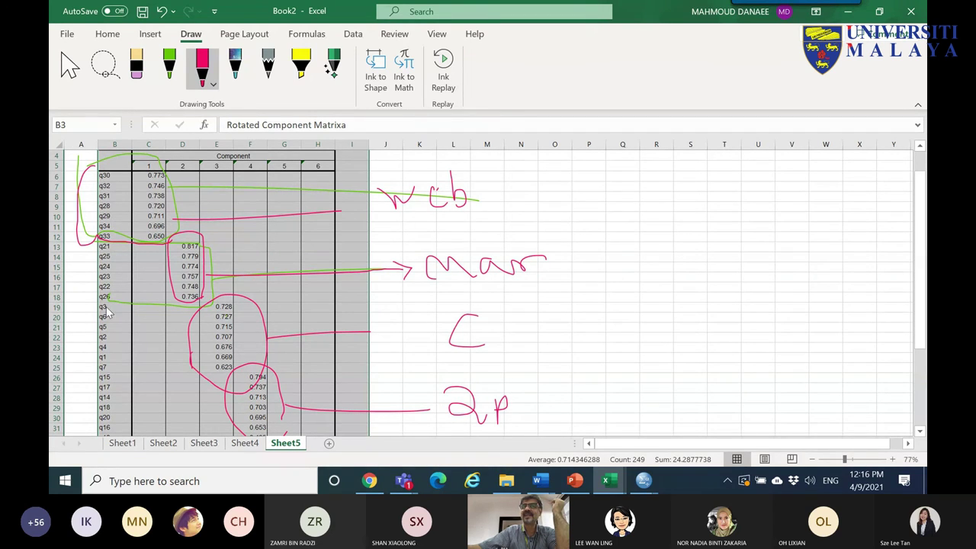
mouse_move(482, 197)
mouse_down()
mouse_move(456, 225)
mouse_move(380, 223)
mouse_move(422, 162)
mouse_move(479, 192)
mouse_up()
mouse_move(550, 292)
mouse_down()
mouse_move(428, 250)
mouse_move(558, 283)
mouse_up()
mouse_move(502, 337)
mouse_down()
mouse_move(441, 341)
mouse_move(512, 343)
mouse_up()
mouse_move(526, 404)
mouse_down()
mouse_move(479, 438)
mouse_move(461, 389)
mouse_move(512, 412)
mouse_up()
drag(920, 324, 922, 385)
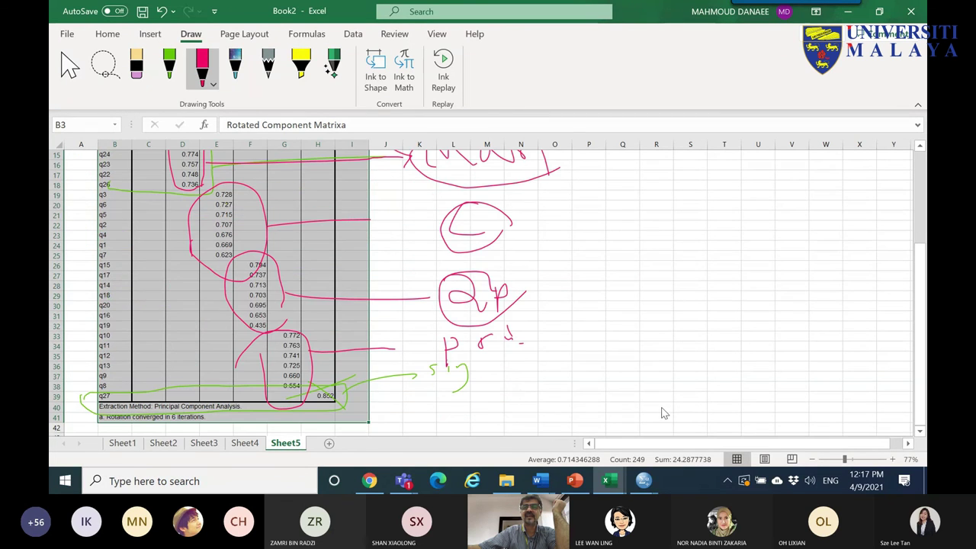
mouse_move(516, 388)
mouse_down()
mouse_move(481, 324)
mouse_move(504, 385)
mouse_up()
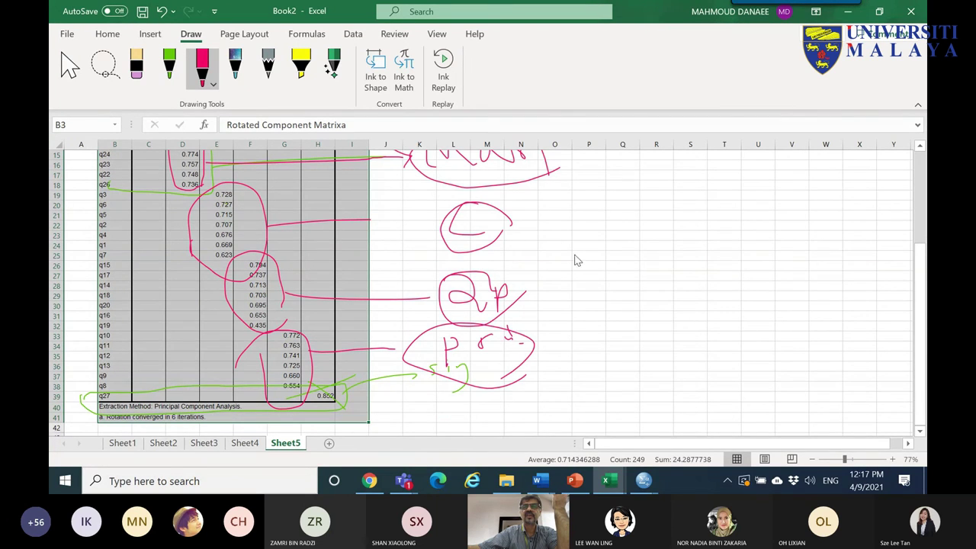
- Switch to the DASS 21 form in Chrome and examine its items and the D, A and S scoring columns
click(370, 481)
click(635, 11)
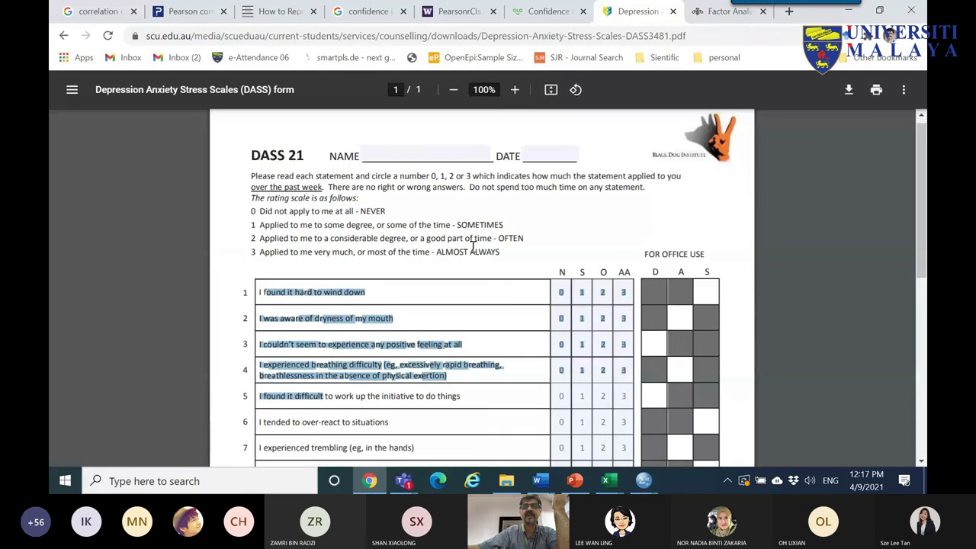
click(325, 297)
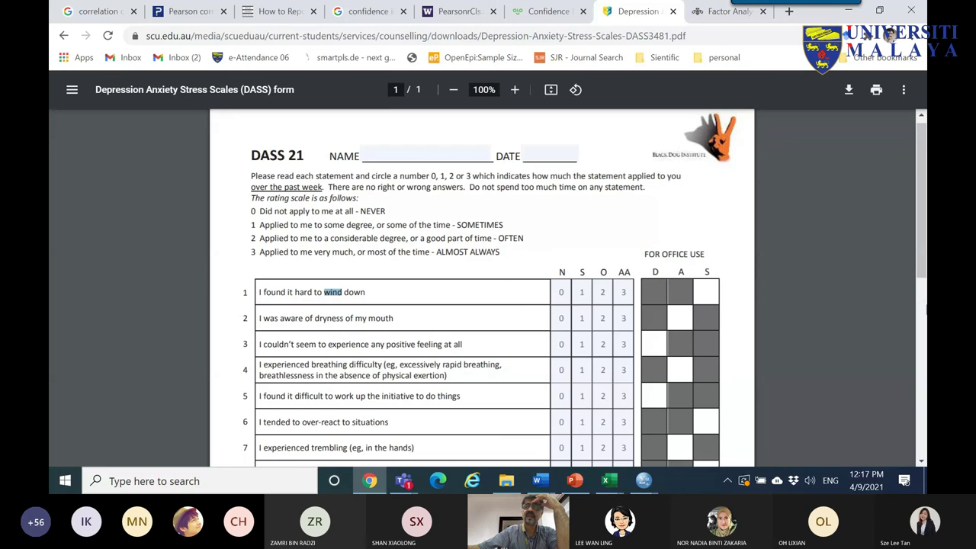
drag(921, 244, 920, 404)
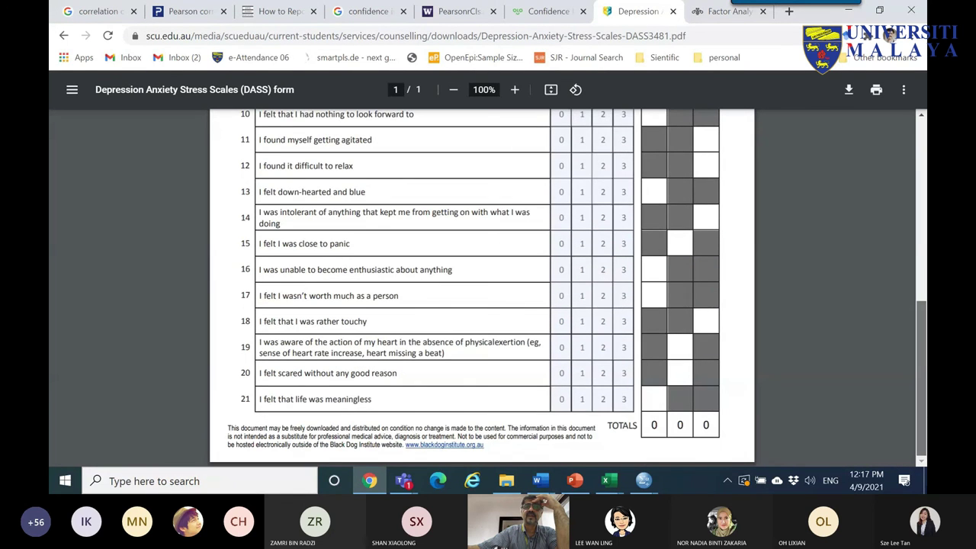
scroll(915, 229, up, 10)
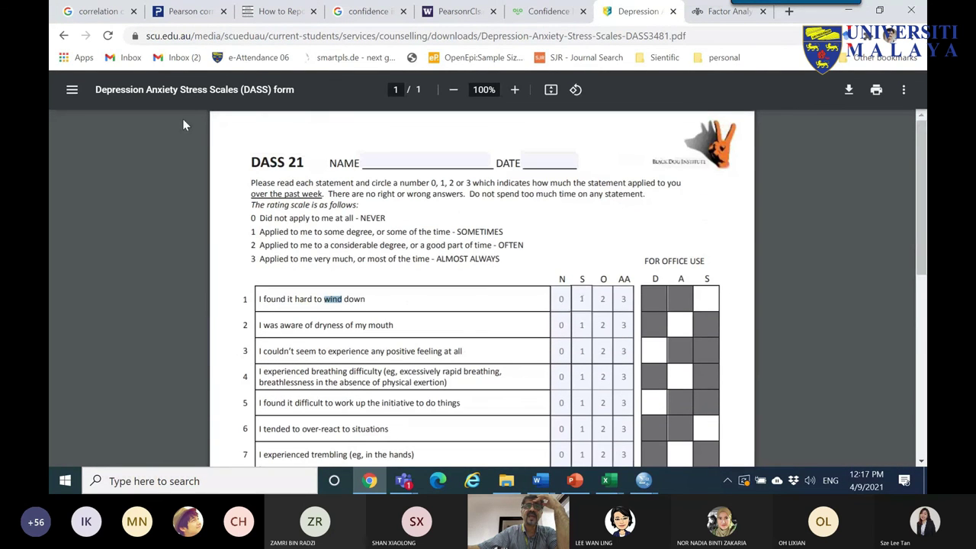
- Return to the Google results and open the Download DASS forms, WorkCover WA DASS 21 and farmerhealth DASS Scoring results in new tabs
click(64, 36)
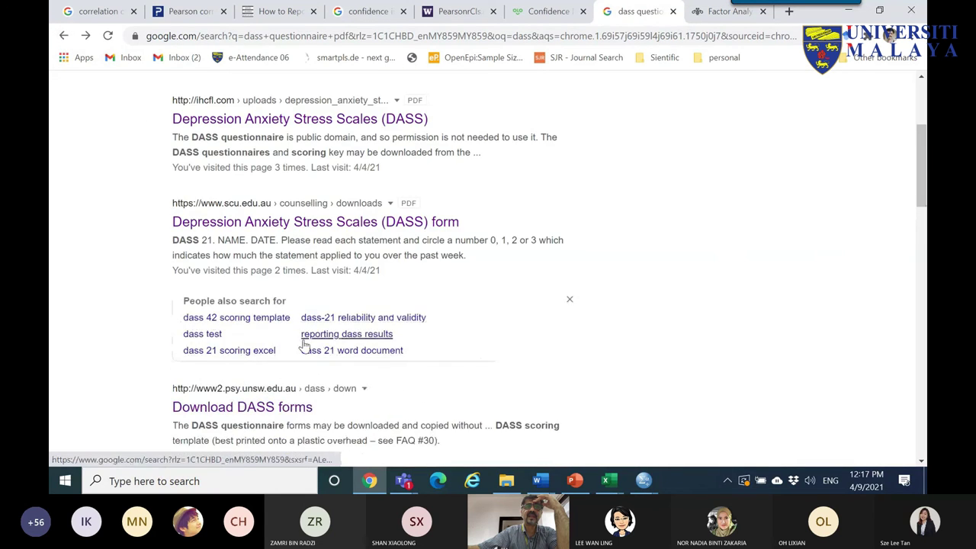
scroll(250, 318, down, 3)
right_click(226, 202)
click(267, 211)
right_click(238, 305)
click(290, 318)
right_click(271, 390)
right_click(262, 392)
click(316, 267)
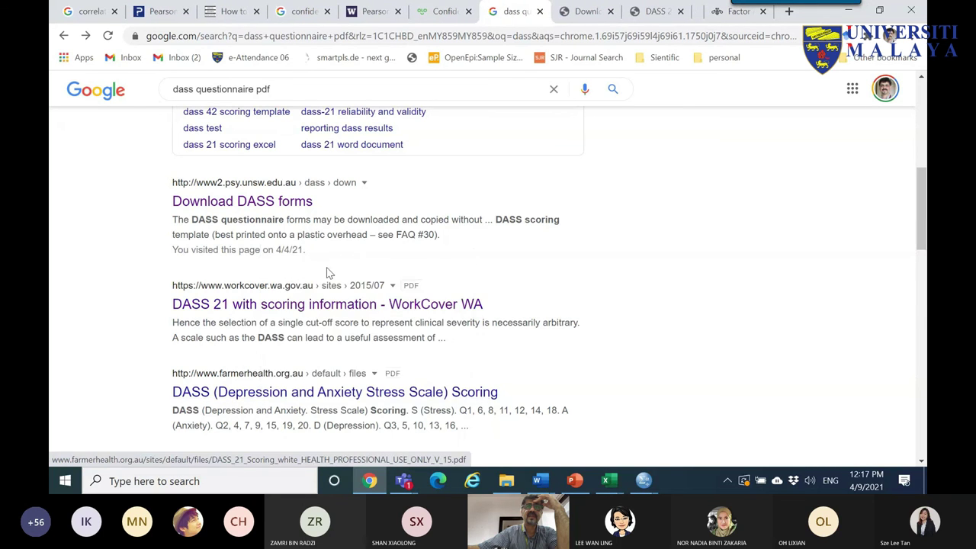
click(549, 11)
click(610, 10)
click(670, 11)
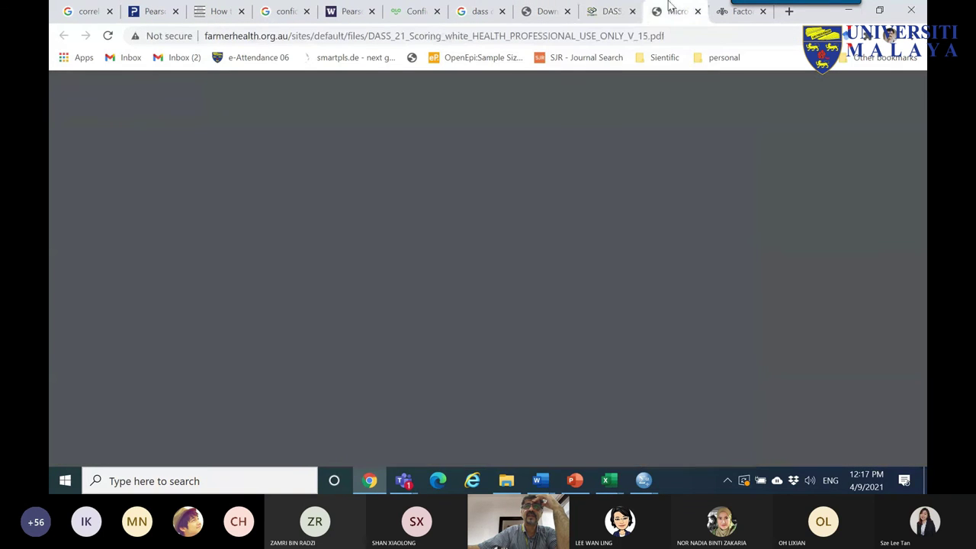
- Examine the stress, anxiety and depression item lists and the score-doubling rules in the DASS 21 scoring PDF
scroll(325, 234, down, 1)
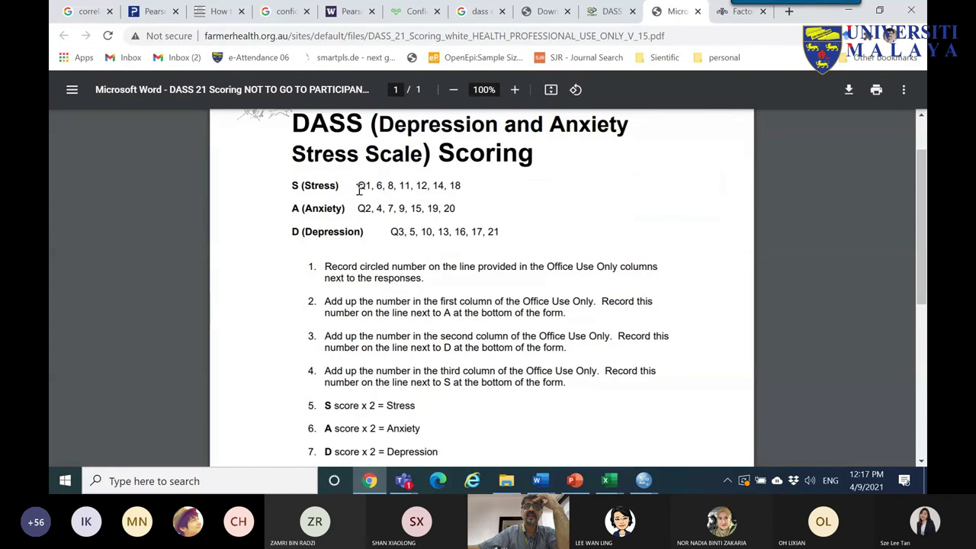
drag(357, 186, 462, 184)
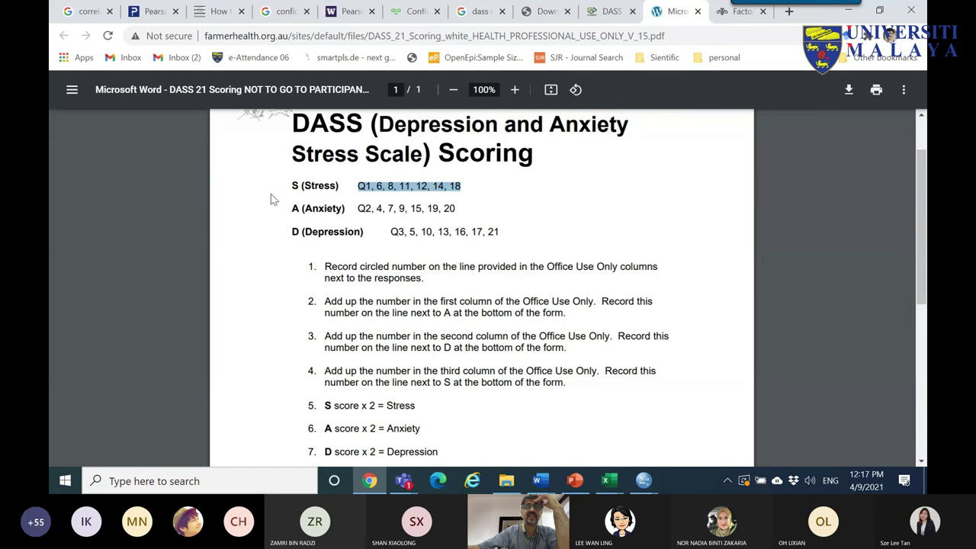
drag(306, 187, 334, 187)
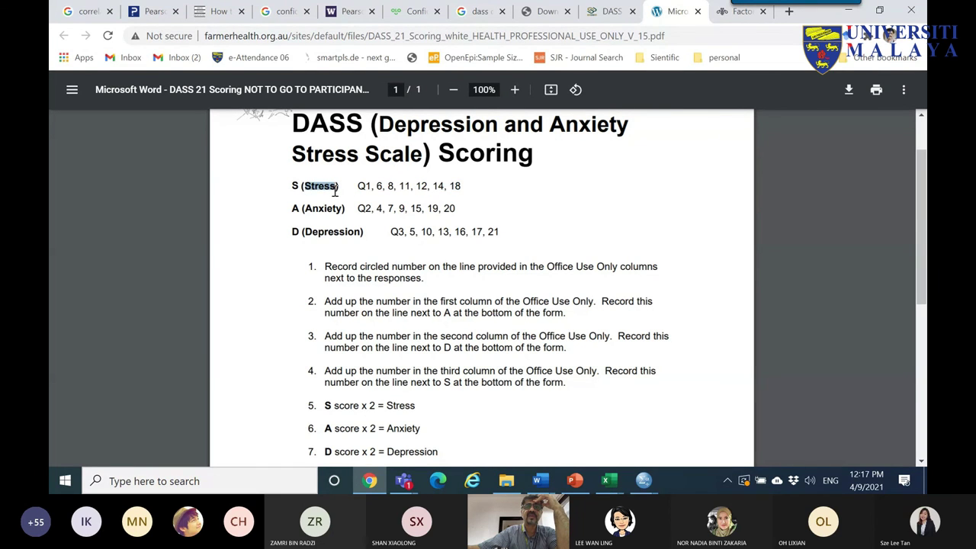
scroll(355, 351, down, 4)
scroll(377, 209, up, 1)
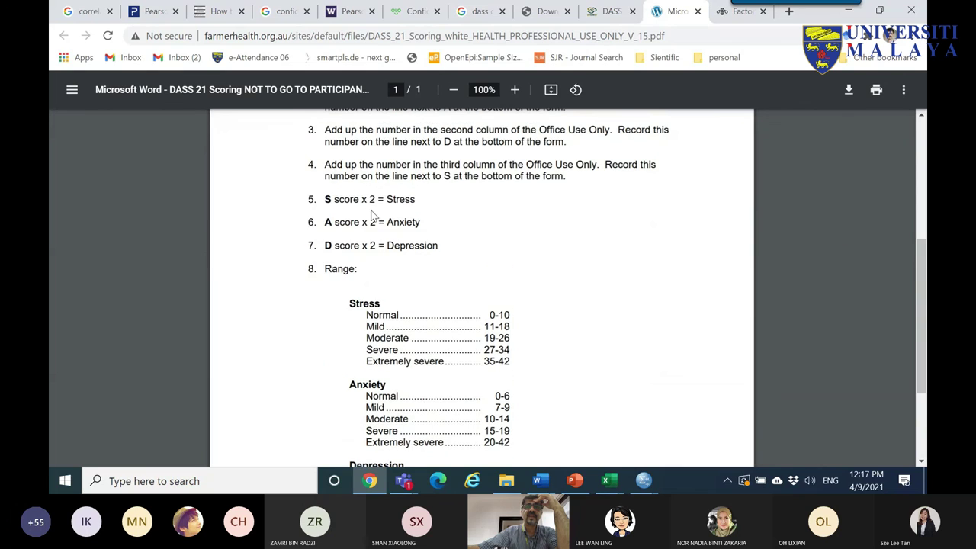
drag(316, 198, 430, 246)
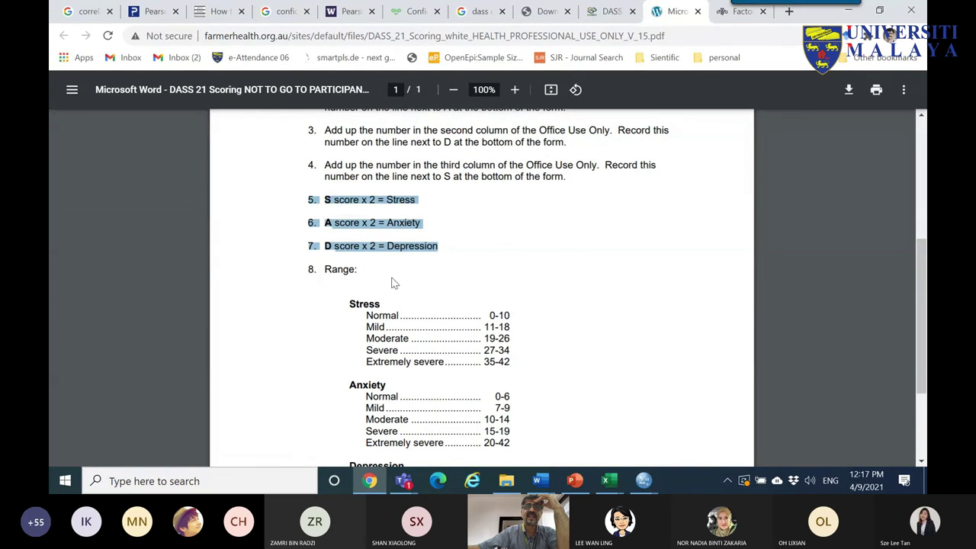
- Examine the normal to extremely severe score ranges for stress, anxiety and depression
scroll(391, 283, down, 2)
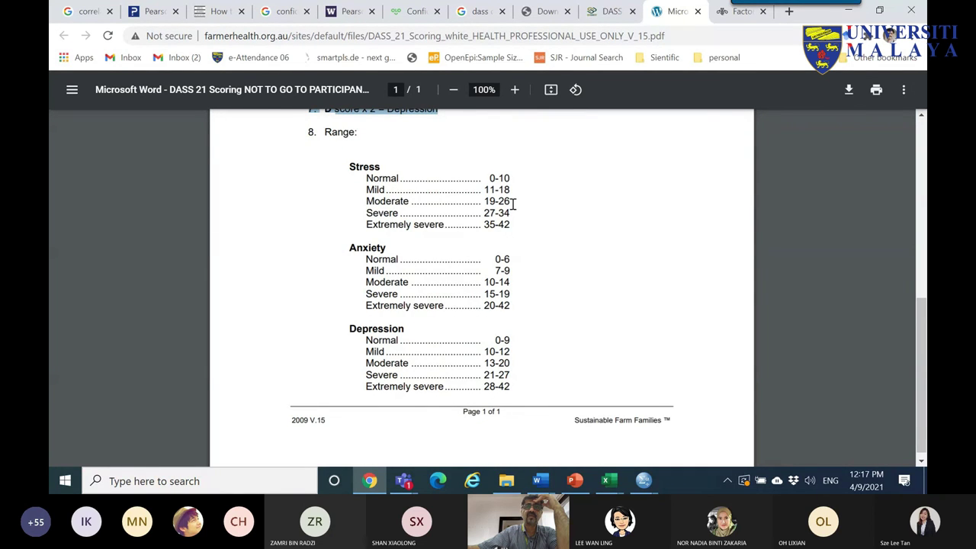
drag(518, 181, 363, 178)
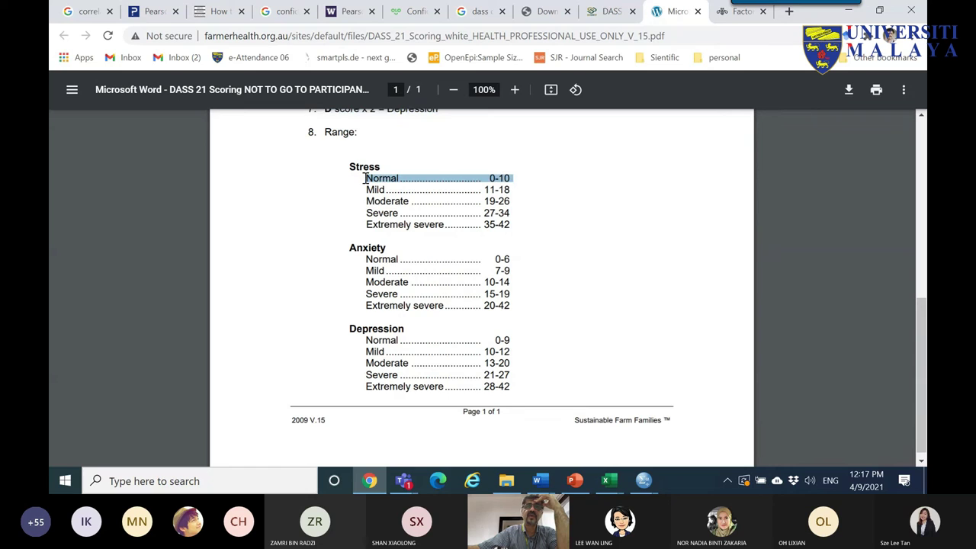
drag(477, 190, 536, 188)
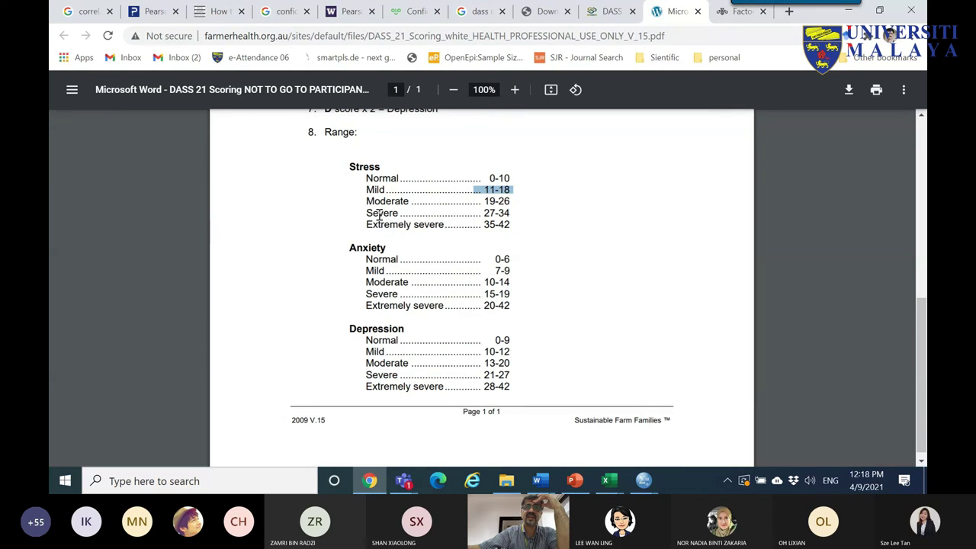
drag(410, 226, 518, 224)
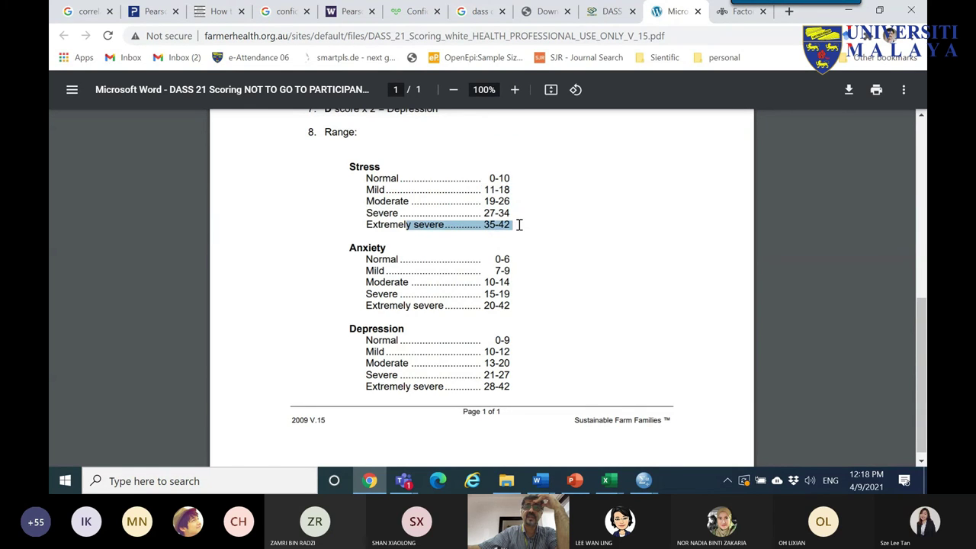
drag(521, 315, 354, 251)
drag(517, 377, 356, 327)
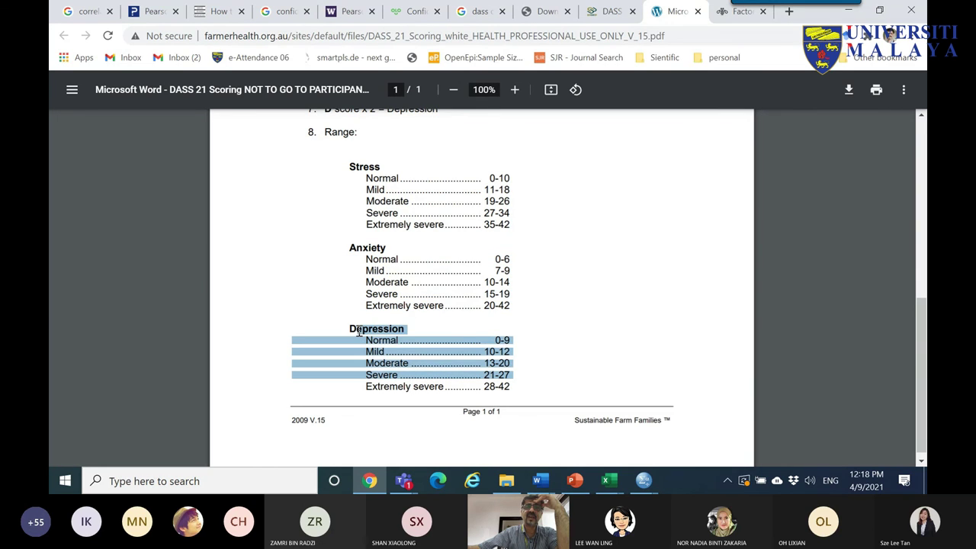
drag(348, 169, 529, 389)
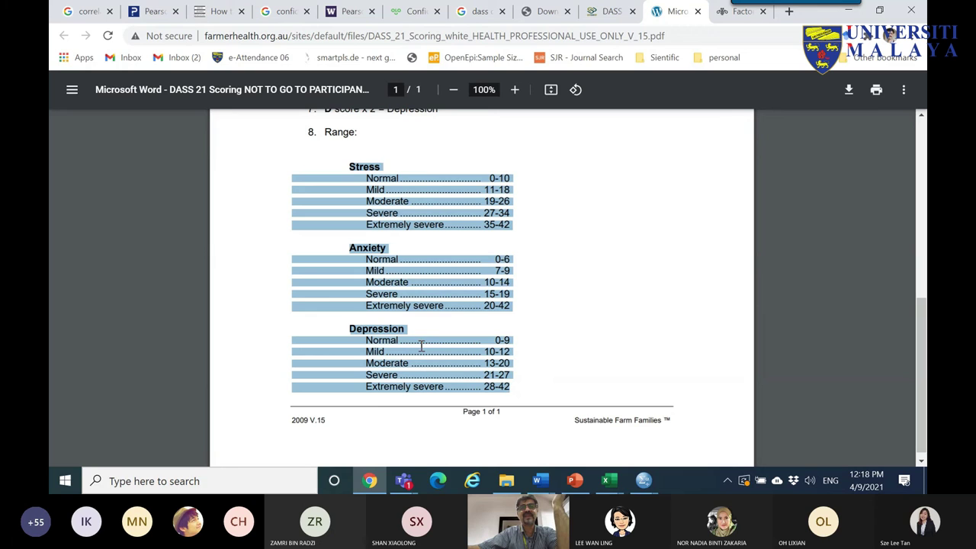
- Compare the subscale item lists at the start of the scoring sheet with the severity ranges at its end
scroll(451, 253, up, 2)
scroll(441, 218, up, 4)
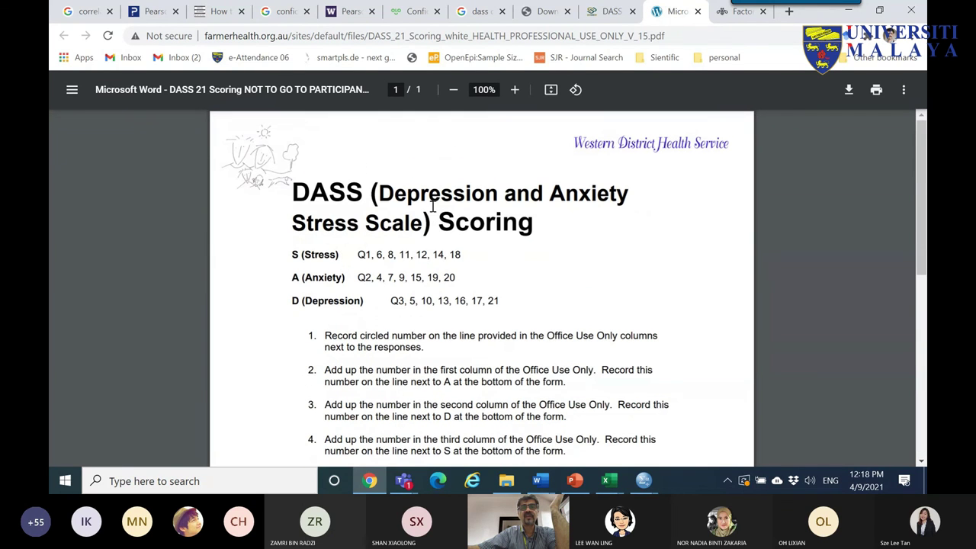
drag(294, 255, 502, 310)
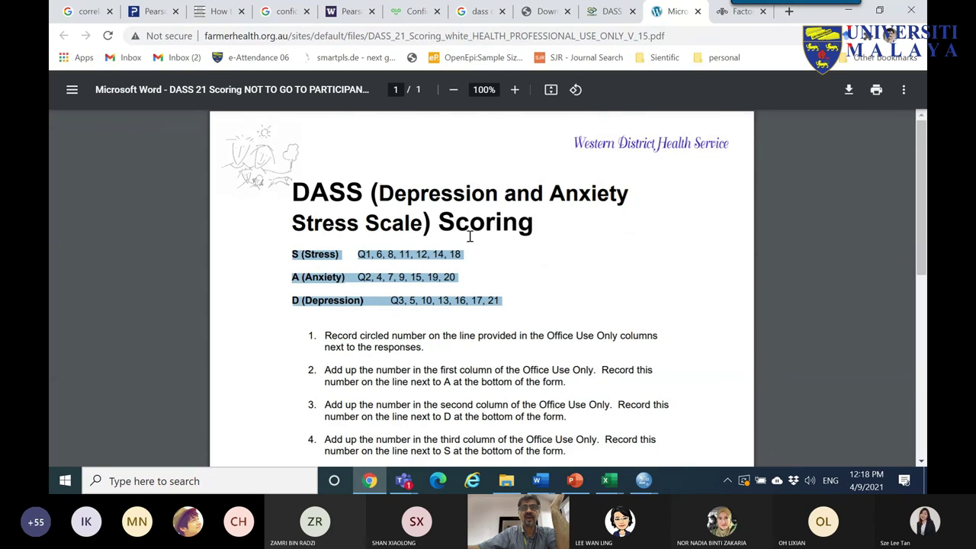
scroll(470, 237, down, 7)
drag(352, 162, 519, 379)
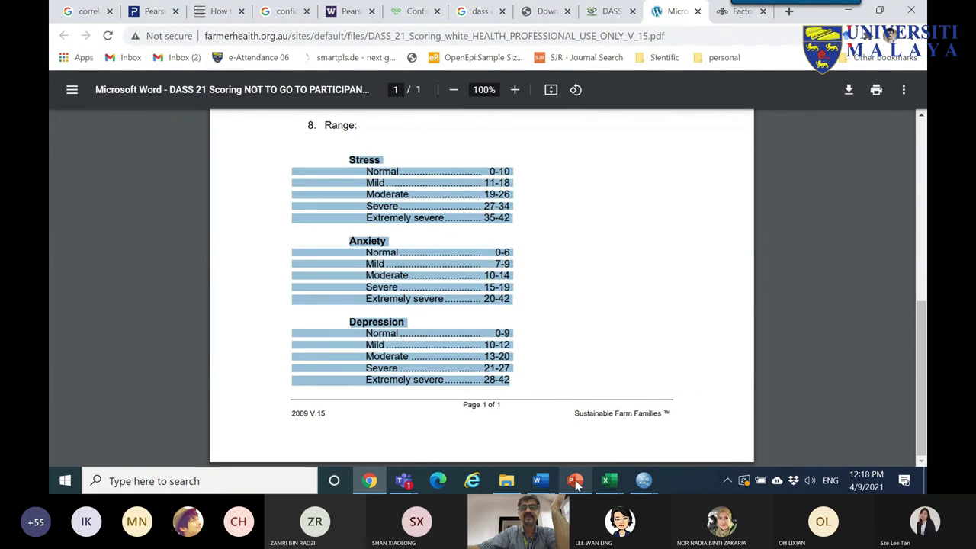
- Switch to the Microsoft Teams meeting window and check the participants and meeting chat
click(644, 481)
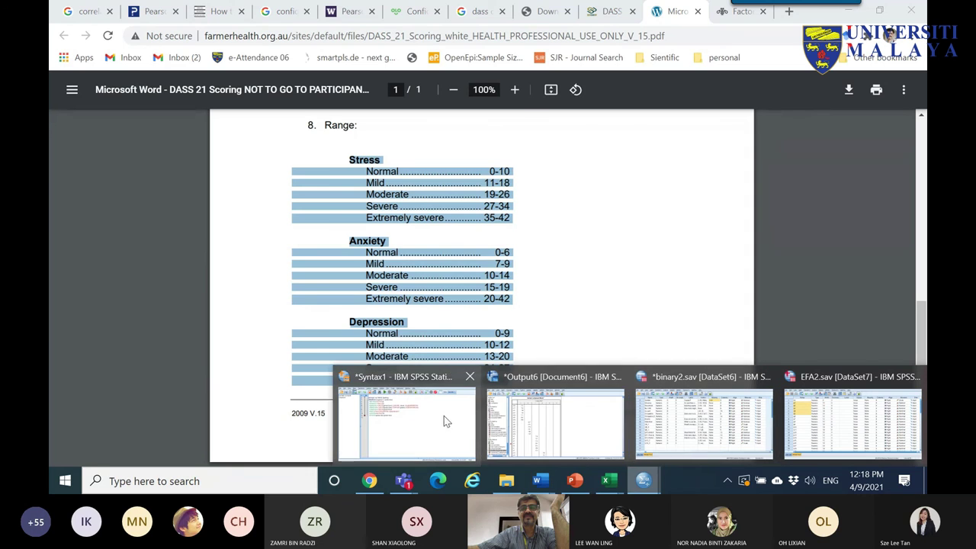
mouse_move(404, 481)
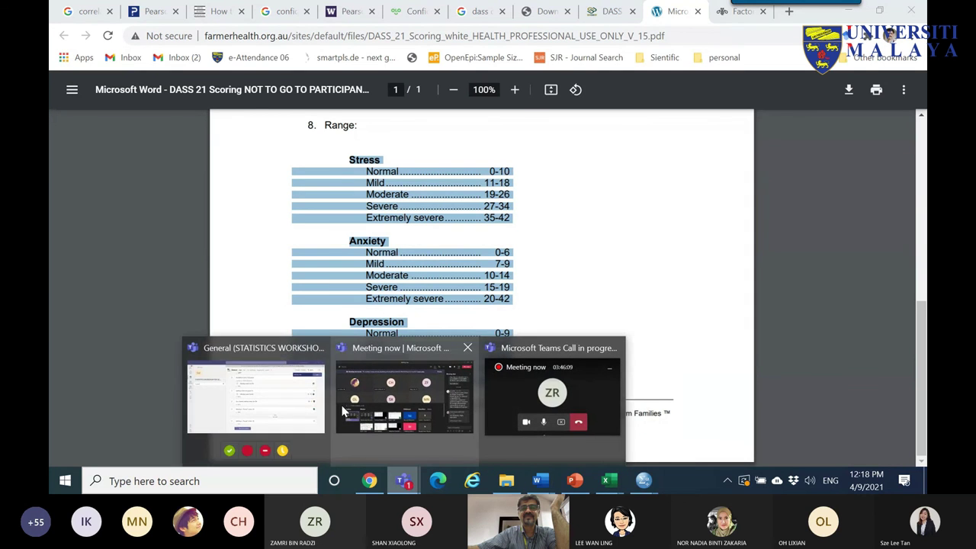
click(412, 384)
mouse_move(405, 385)
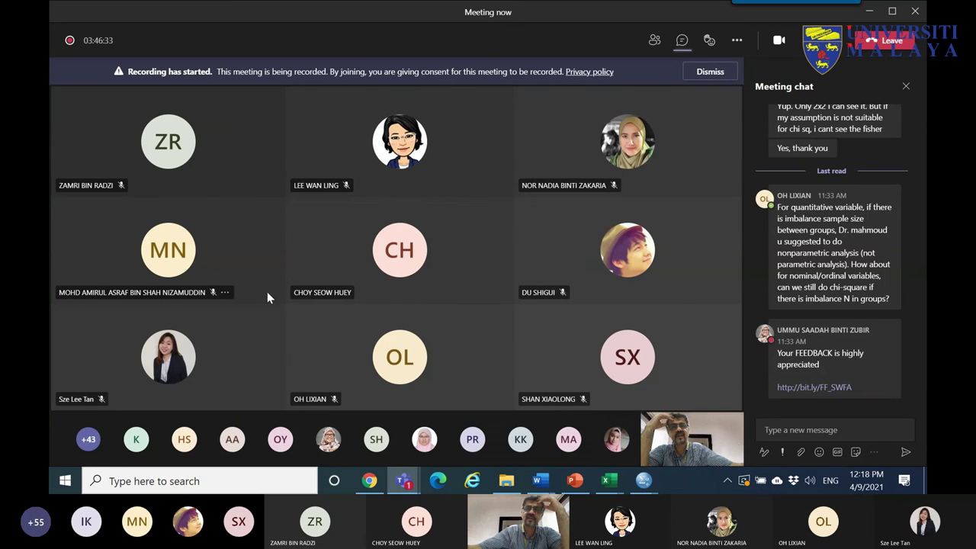
- Switch to Sheet5 in Excel and outline the q3 to q7 rows with their component 3 loadings using the yellow highlighter
mouse_move(643, 483)
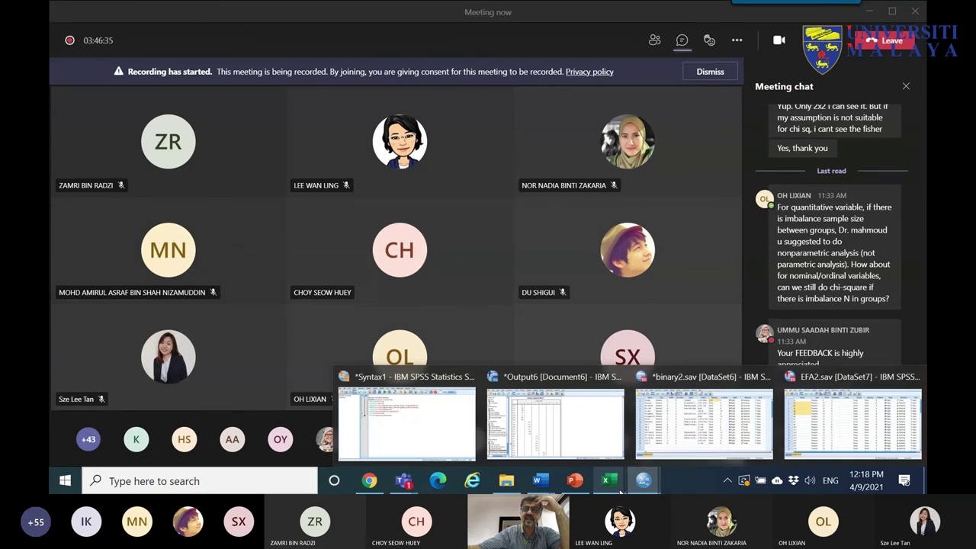
mouse_move(608, 482)
click(687, 415)
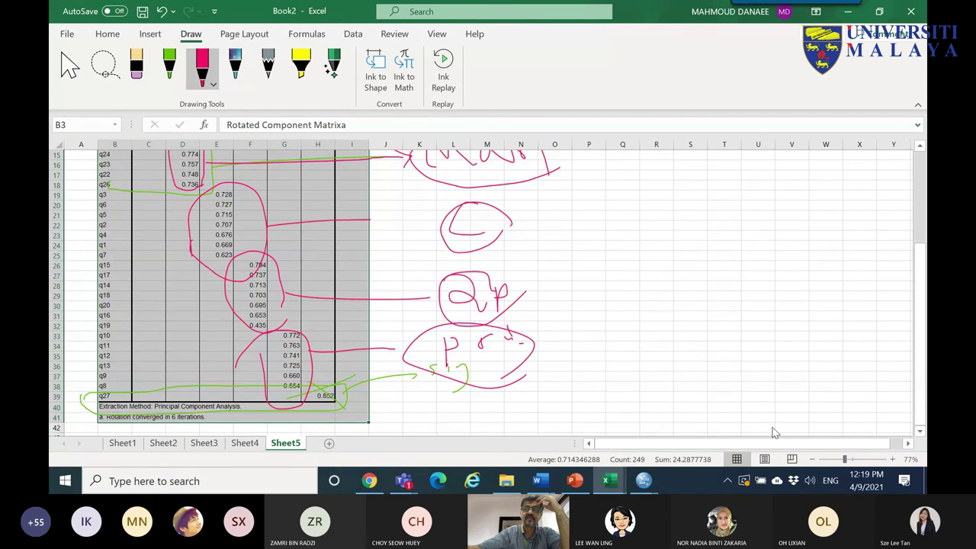
click(862, 460)
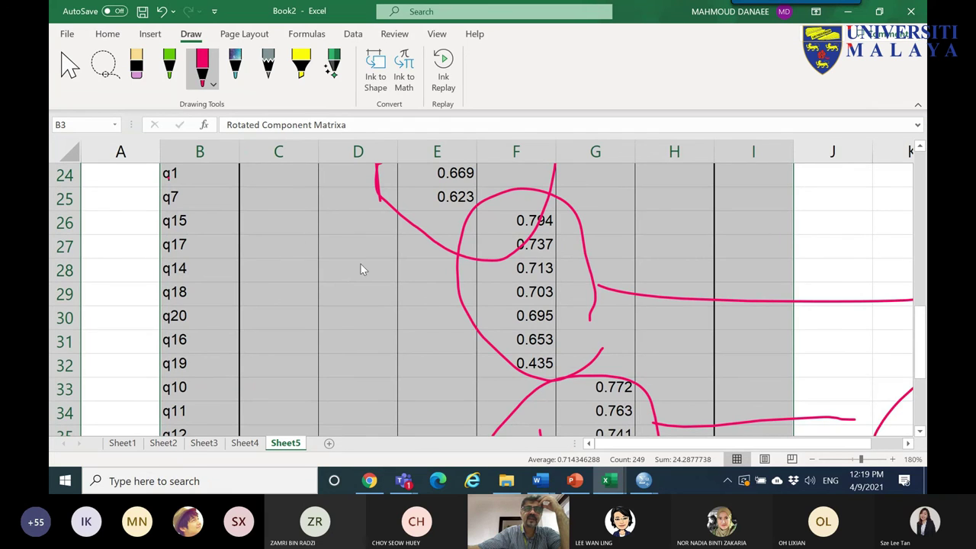
click(70, 67)
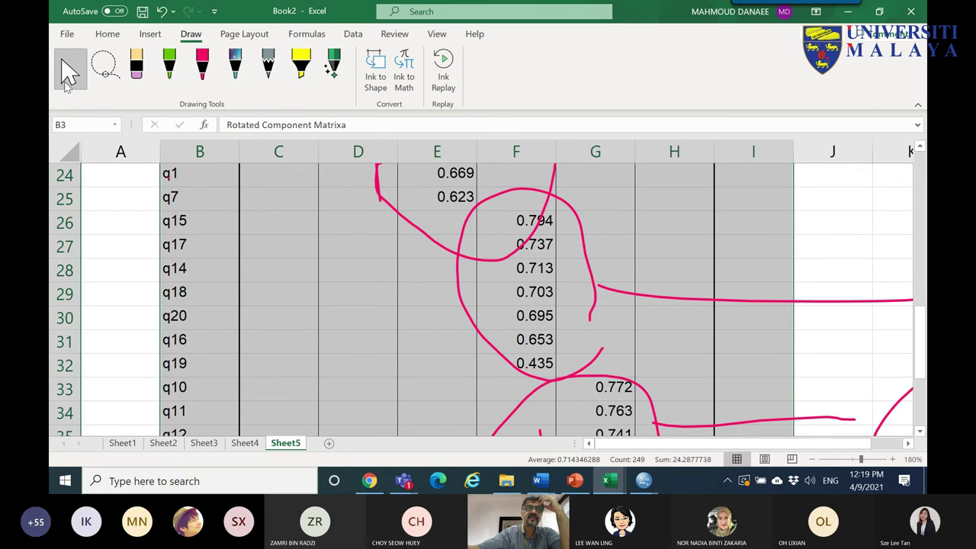
scroll(177, 234, up, 3)
scroll(177, 235, down, 1)
click(169, 65)
click(300, 65)
mouse_move(164, 200)
mouse_down()
mouse_move(447, 205)
mouse_move(463, 246)
mouse_move(459, 301)
mouse_move(424, 334)
mouse_move(162, 348)
mouse_move(151, 301)
mouse_move(166, 207)
mouse_up()
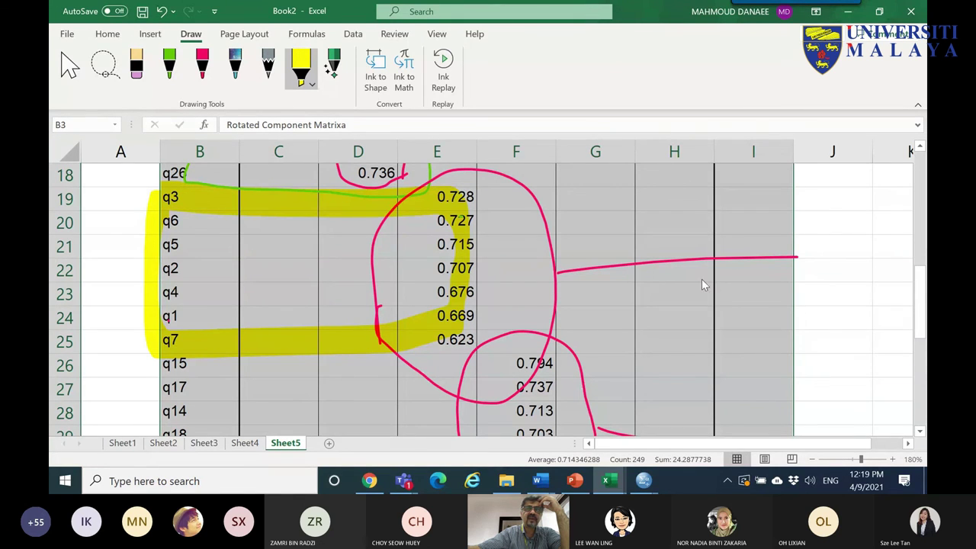
drag(833, 444, 864, 455)
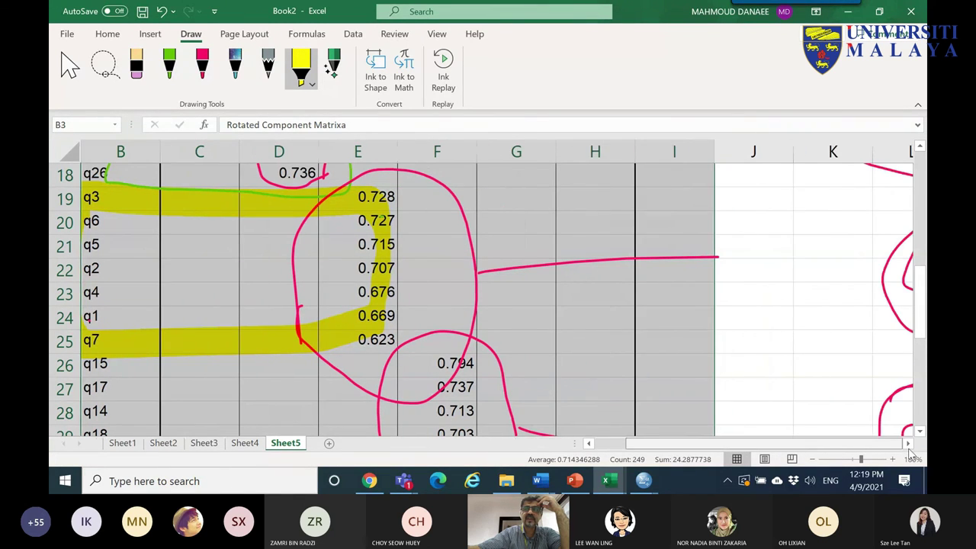
scroll(741, 338, right, 3)
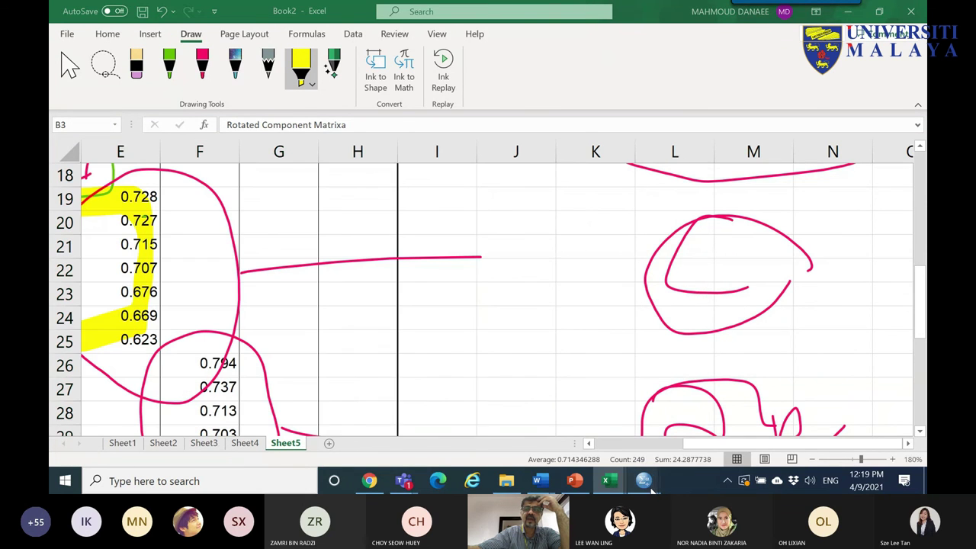
- Switch to EFA2.sav in SPSS and start computing a variable with the target name CS.t
mouse_move(644, 480)
click(839, 424)
click(206, 24)
click(217, 42)
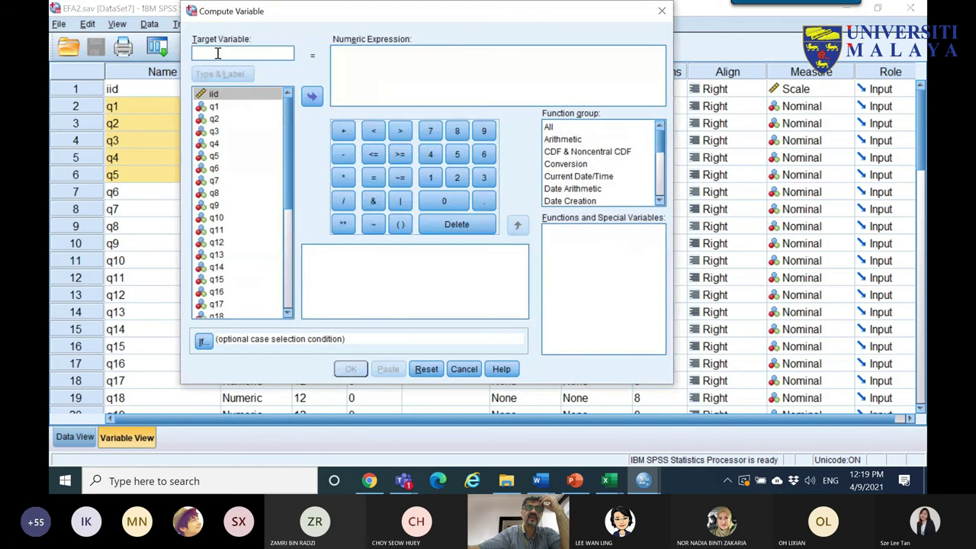
text(cS.t)
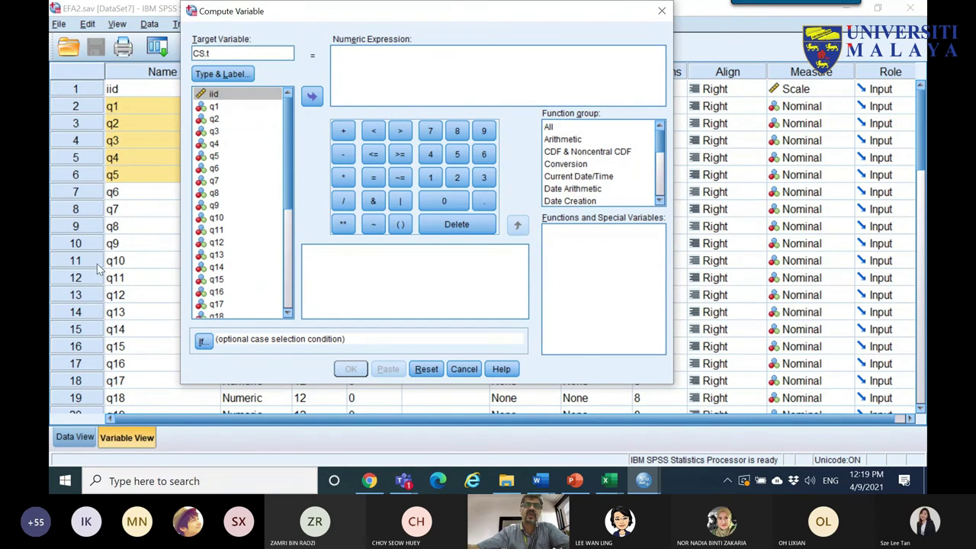
scroll(606, 163, down, 2)
scroll(252, 256, down, 5)
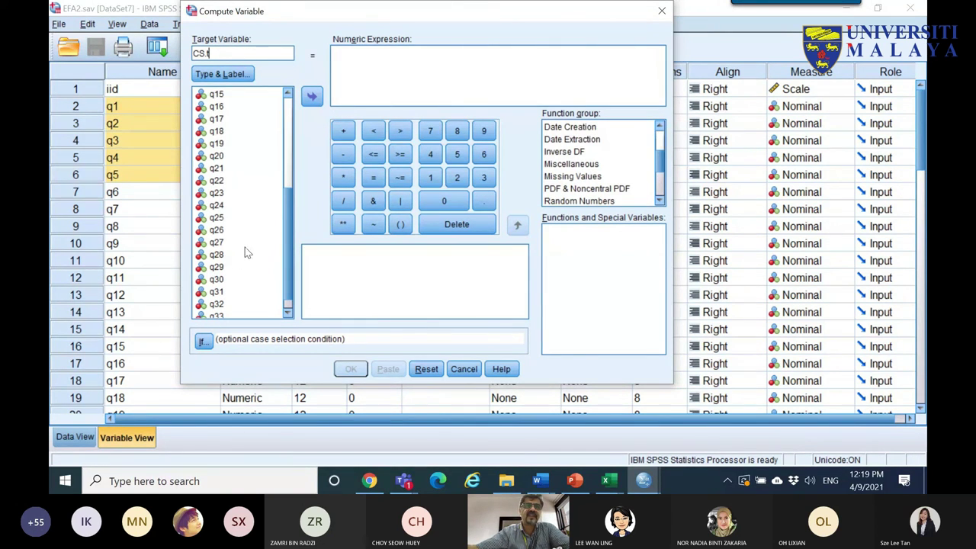
- Add the items q1, q2, q3 and q4 to the numeric expression, joined by plus signs
scroll(245, 253, up, 5)
click(220, 108)
click(305, 99)
click(341, 131)
click(233, 119)
click(312, 97)
click(343, 131)
click(229, 132)
click(312, 96)
click(343, 131)
click(215, 144)
click(312, 97)
click(344, 131)
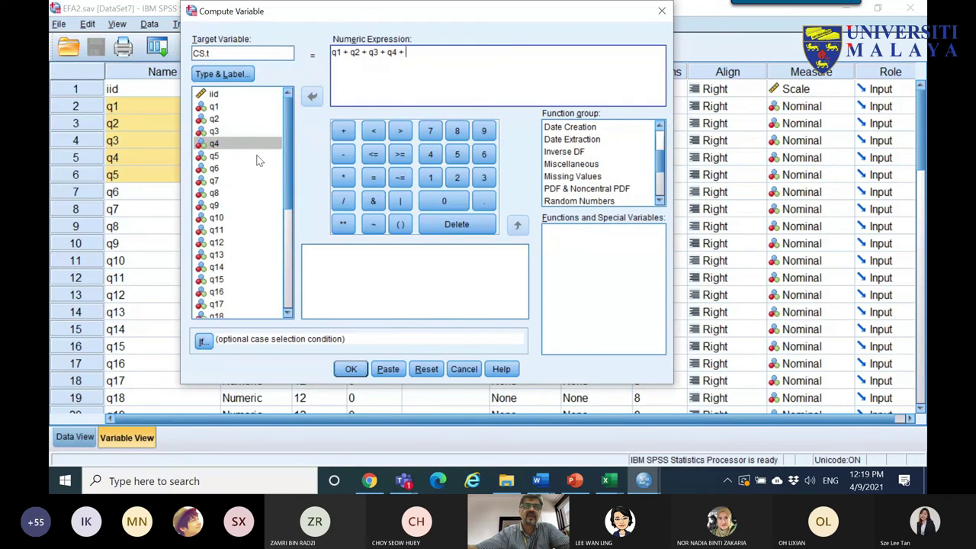
- Complete the sum with q5, q6 and q7, and compute the CS.t variable
click(229, 156)
click(312, 96)
click(344, 131)
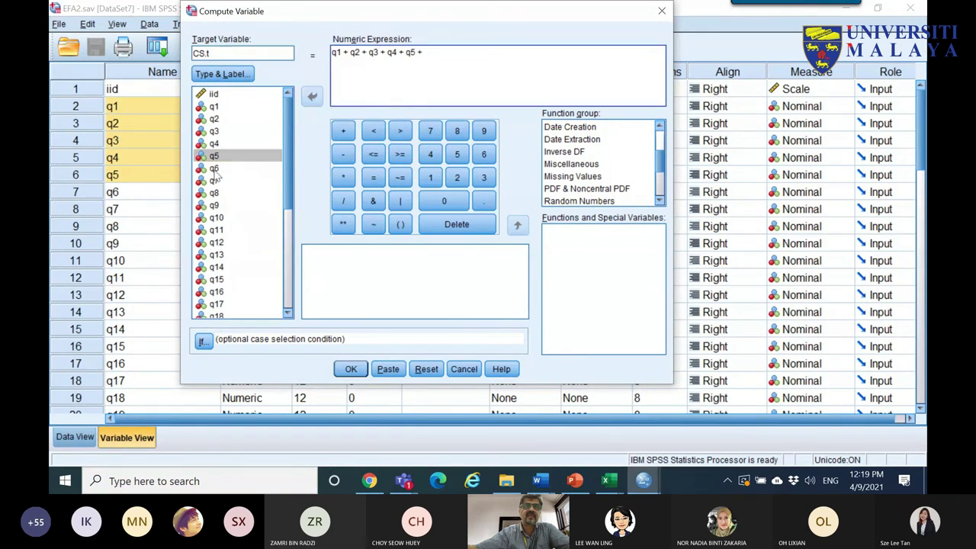
click(215, 169)
click(312, 97)
click(343, 132)
click(215, 181)
click(312, 97)
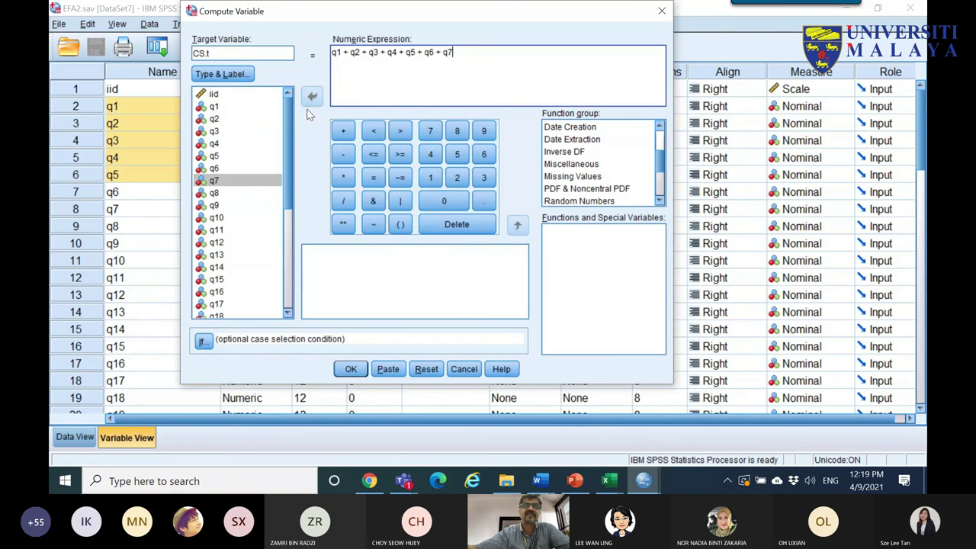
click(351, 369)
- Return to the EFA2.sav data view in SPSS and examine the computed CS.t column beside the q32 to q34 items
mouse_move(643, 482)
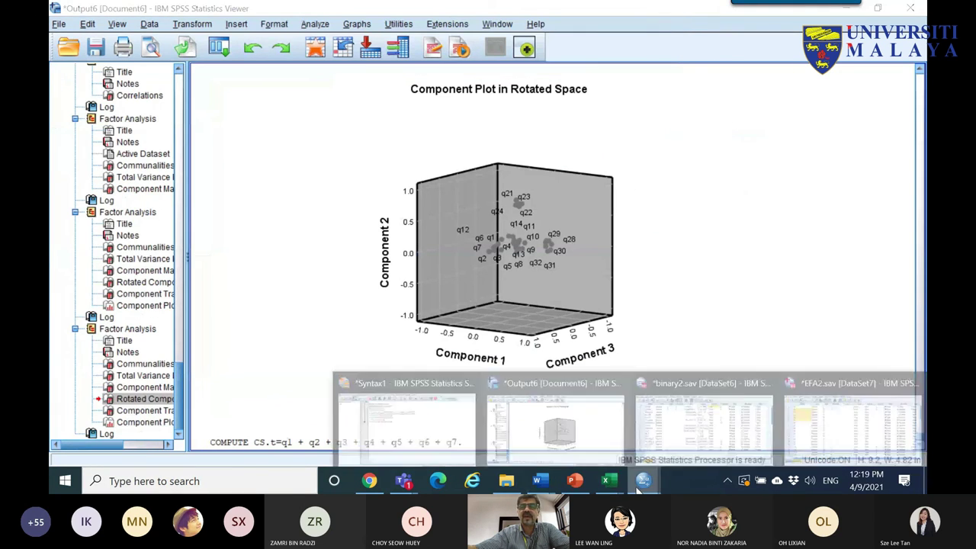
click(808, 427)
scroll(173, 374, down, 2)
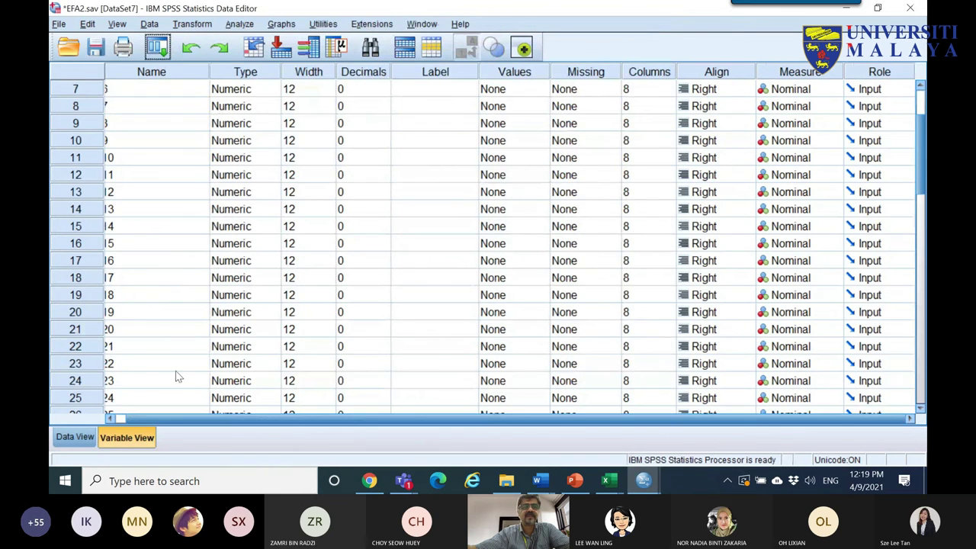
click(74, 437)
click(870, 418)
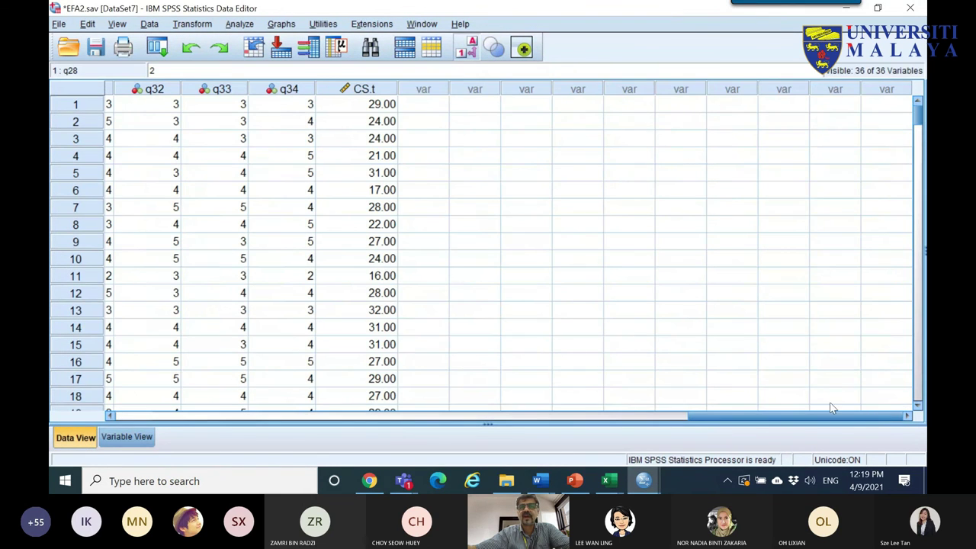
click(367, 89)
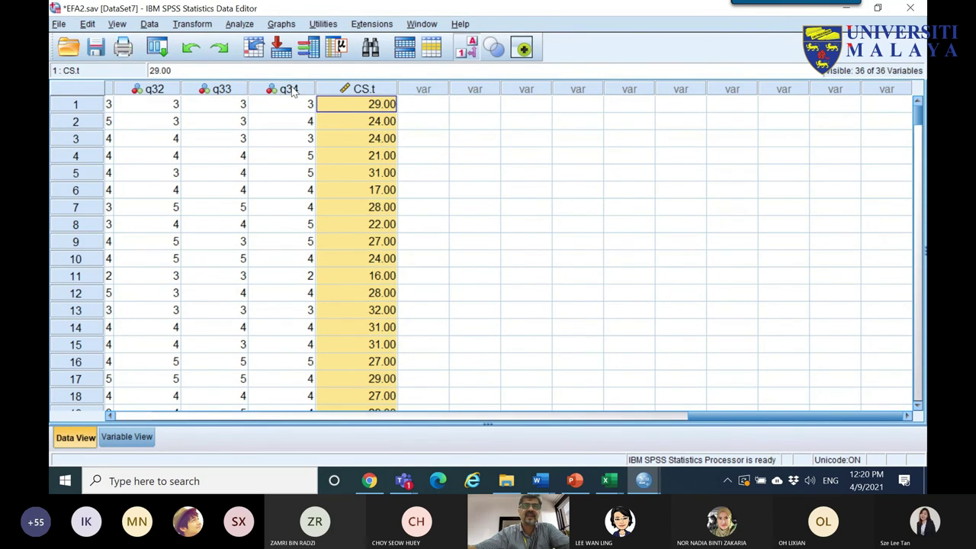
drag(292, 90, 154, 89)
click(359, 89)
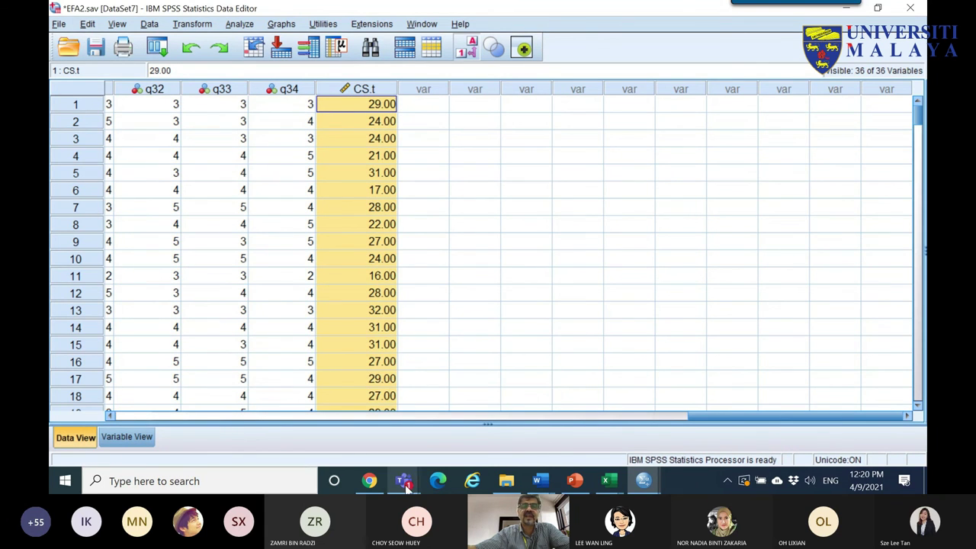
- Check the Teams meeting chat, and show the KMO and Bartlett's test slide in the PowerPoint presentation
mouse_move(403, 481)
click(461, 404)
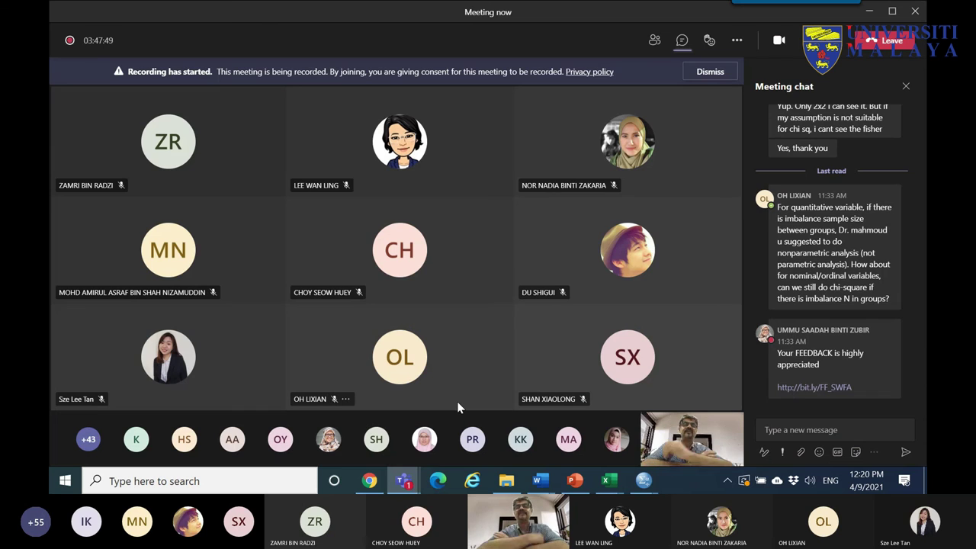
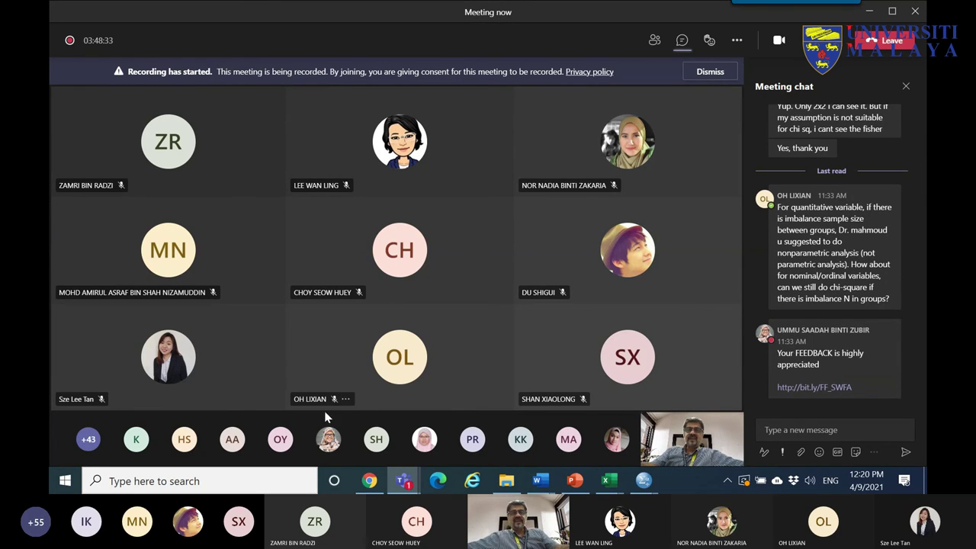
click(577, 485)
scroll(116, 267, down, 5)
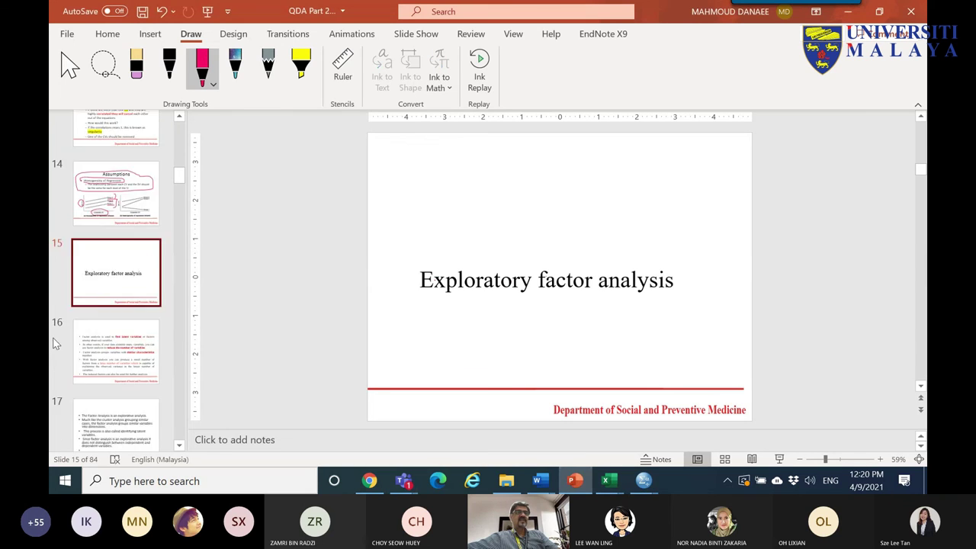
click(116, 242)
key(Down)
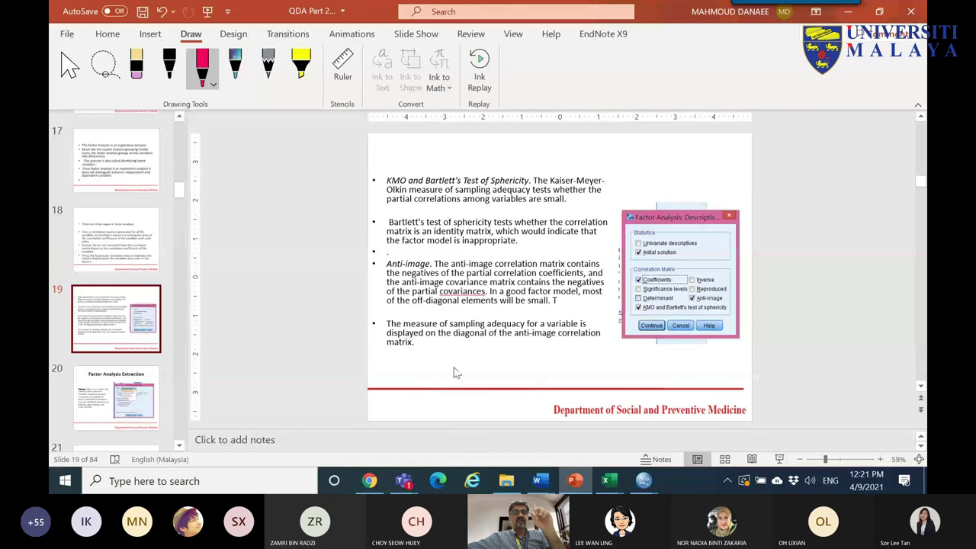
- Switch to EFA2.sav in SPSS and rerun the factor analysis with KMO and Bartlett's test of sphericity enabled
mouse_move(644, 481)
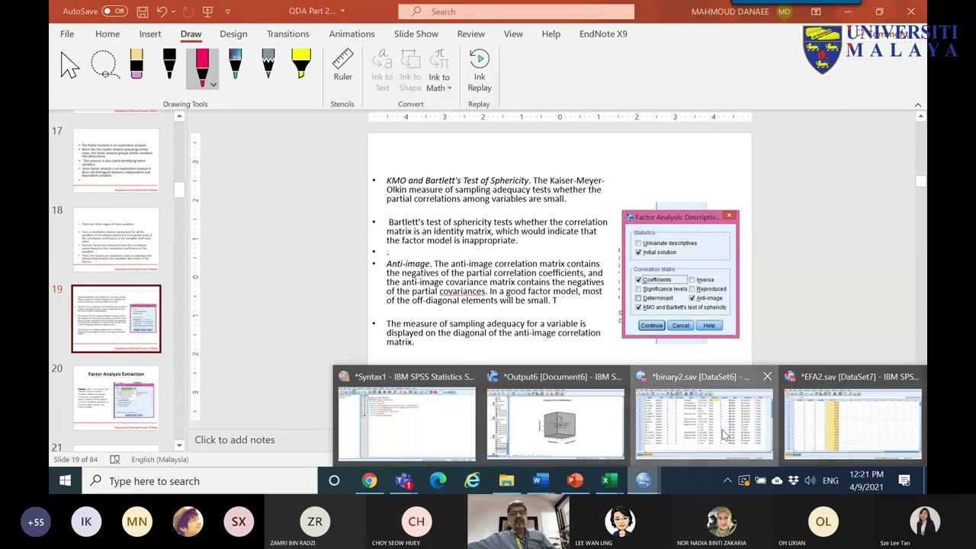
click(781, 433)
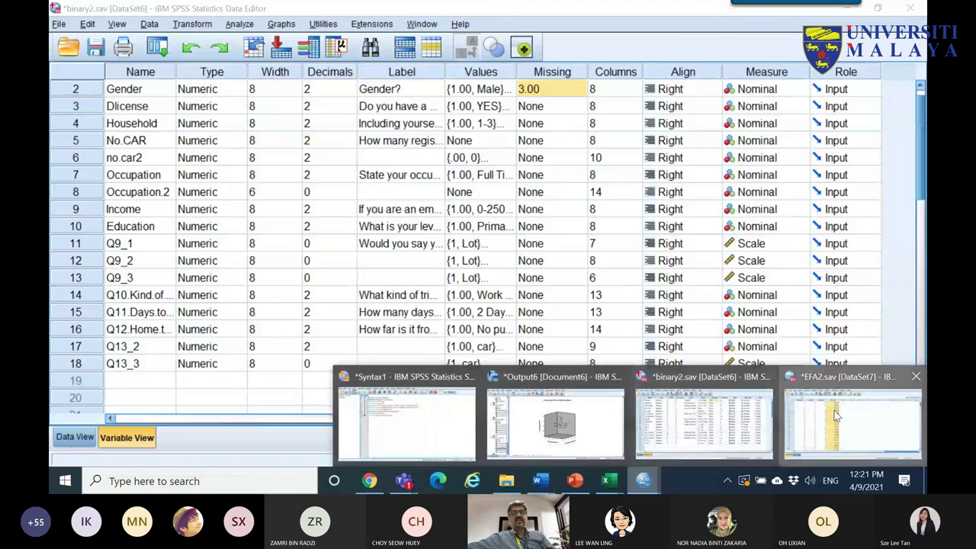
click(834, 416)
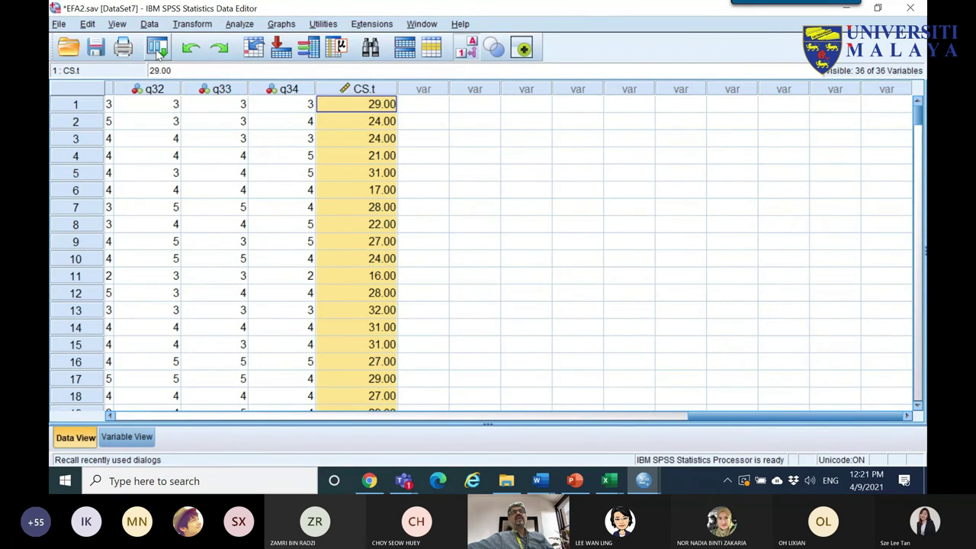
click(158, 51)
click(178, 90)
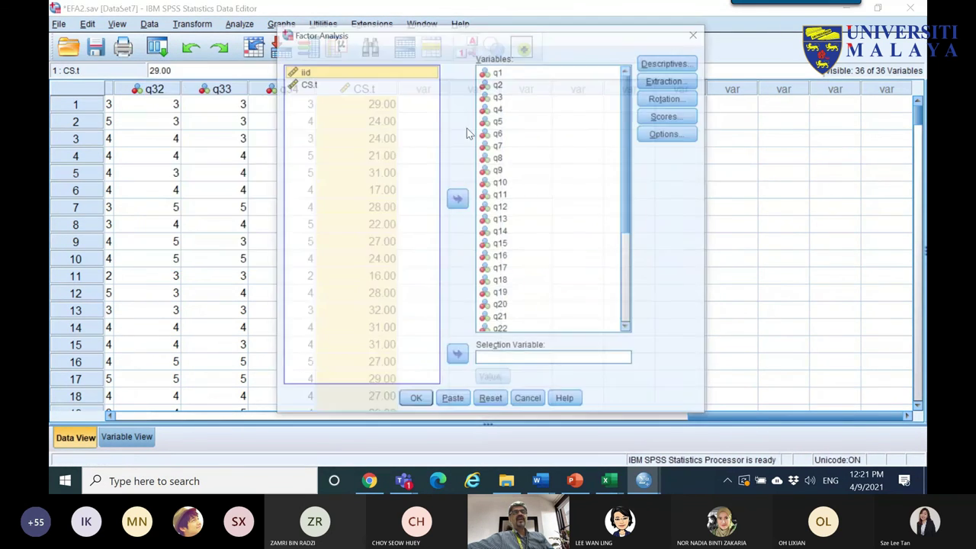
click(664, 80)
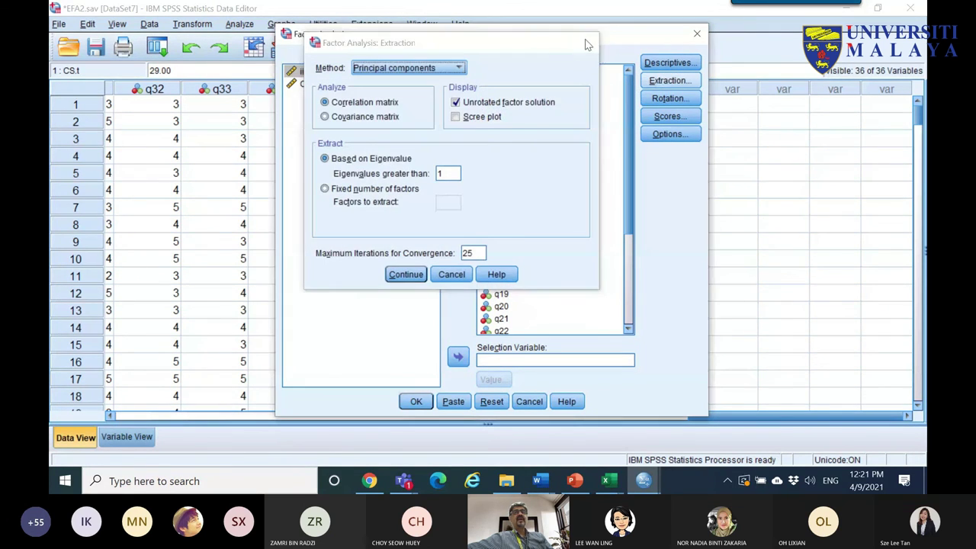
click(671, 62)
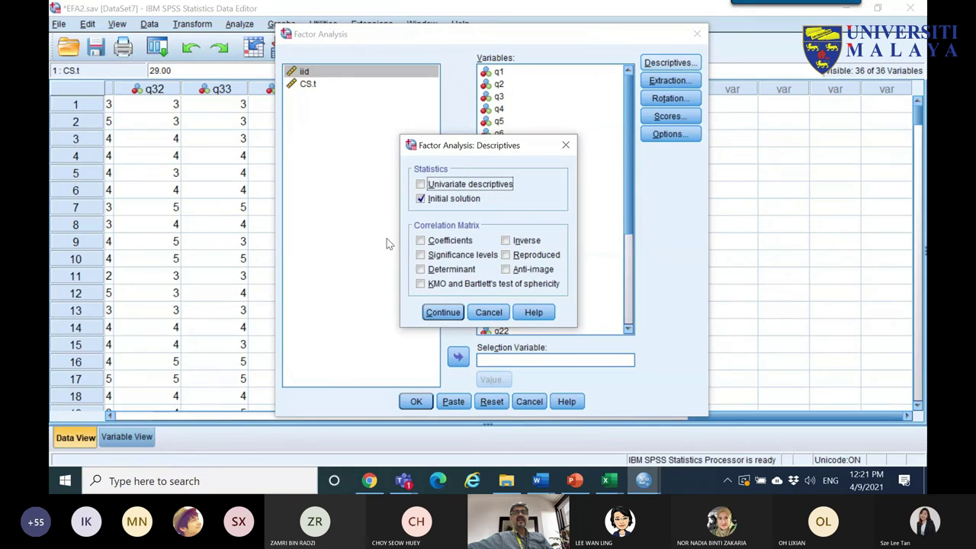
click(445, 286)
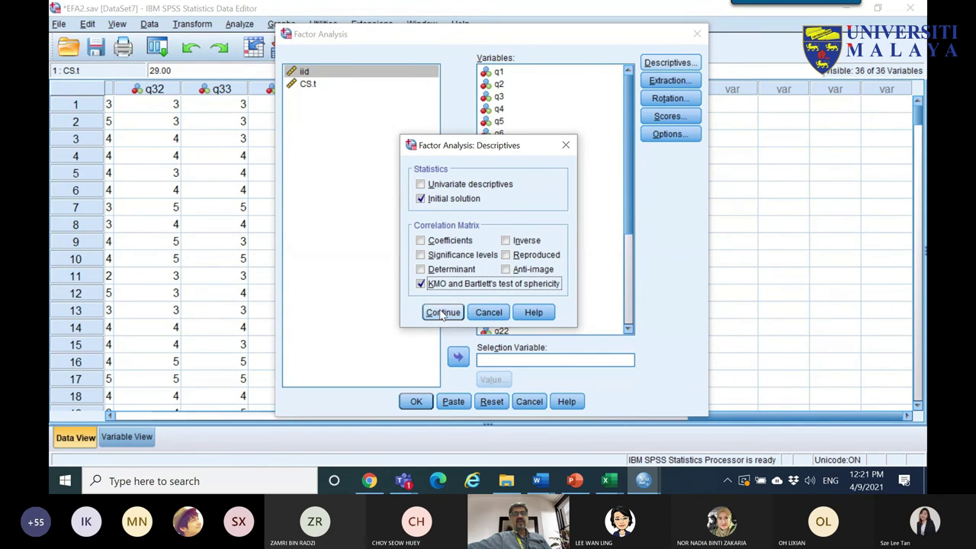
click(443, 313)
click(416, 401)
- Copy the KMO and Bartlett's Test output table, and add a new sheet to Book2 in Excel
click(313, 149)
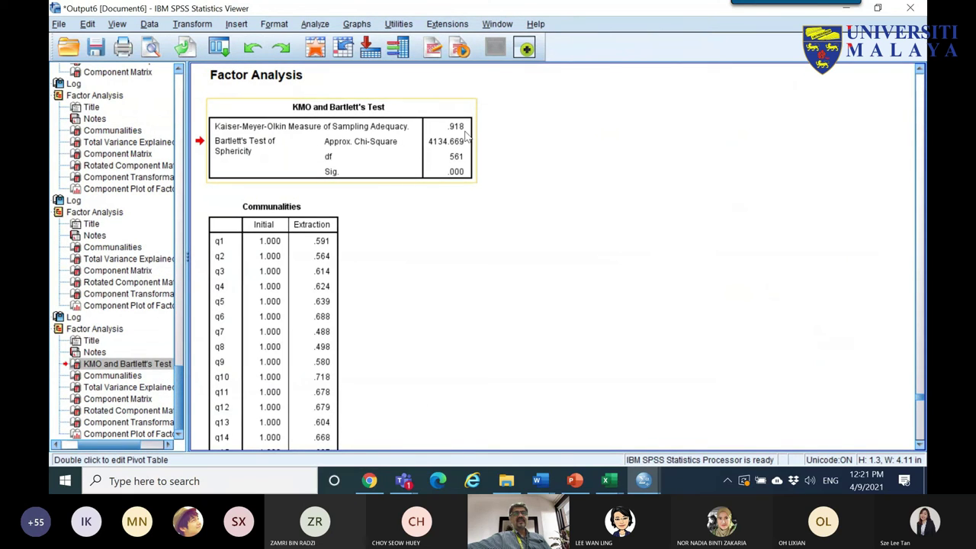
right_click(332, 133)
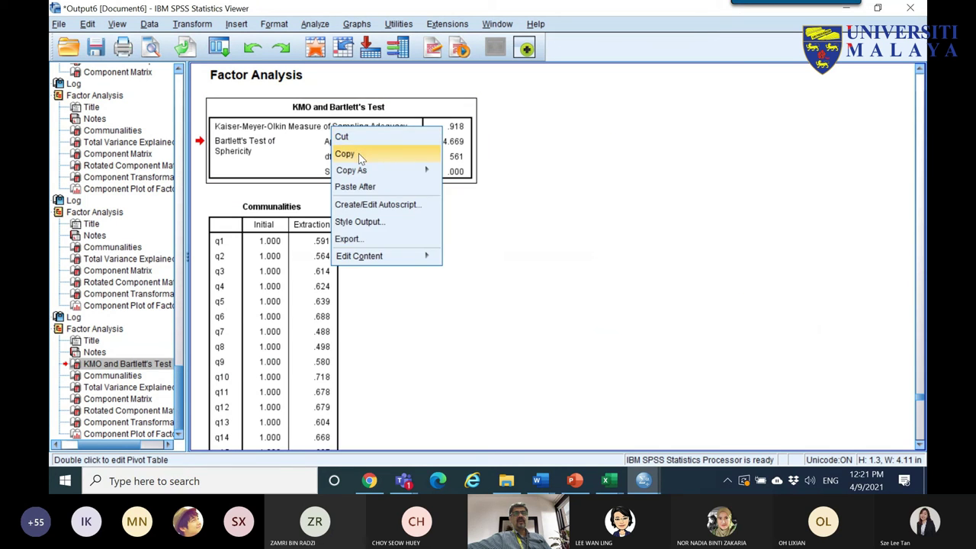
click(362, 154)
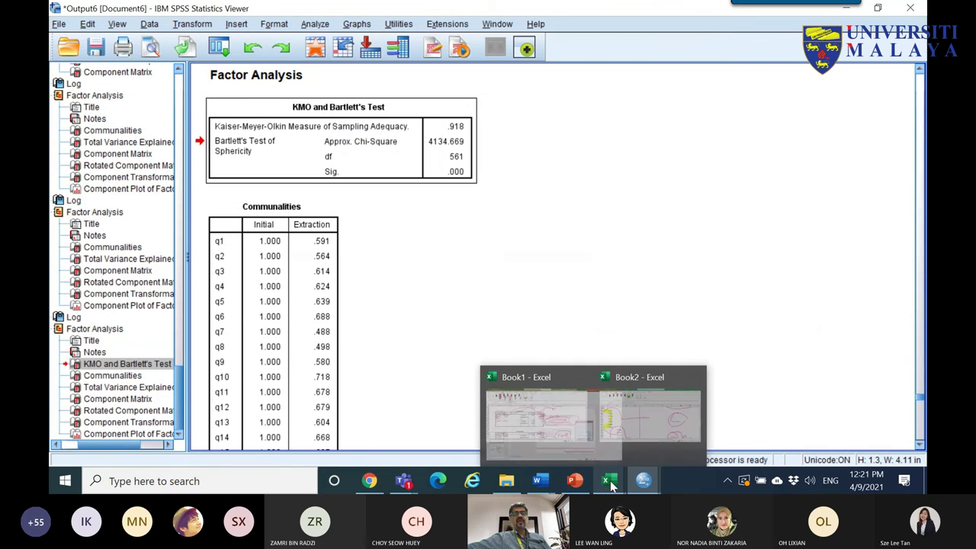
mouse_move(606, 480)
click(645, 427)
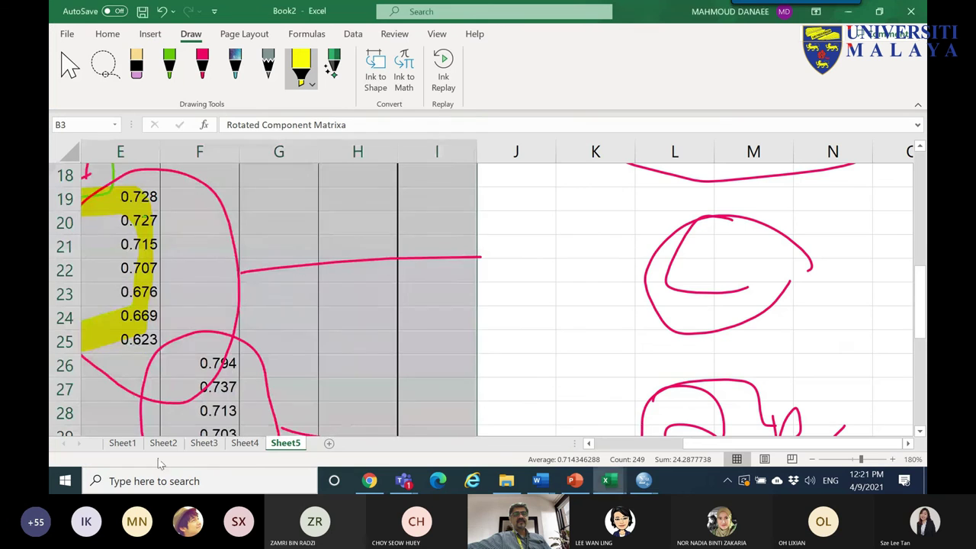
click(333, 447)
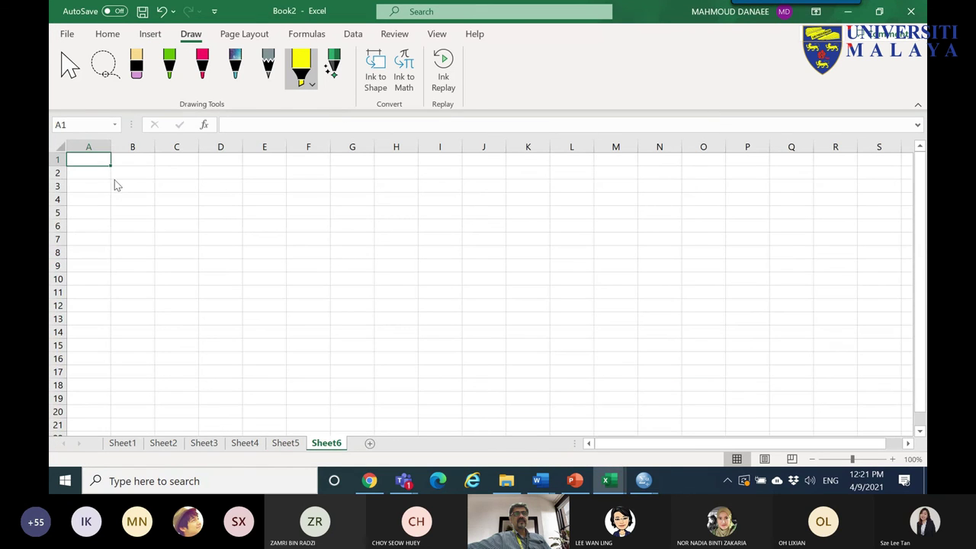
- Try pasting the copied table at cell B3 of the new sheet, and undo the paste
click(70, 66)
right_click(128, 186)
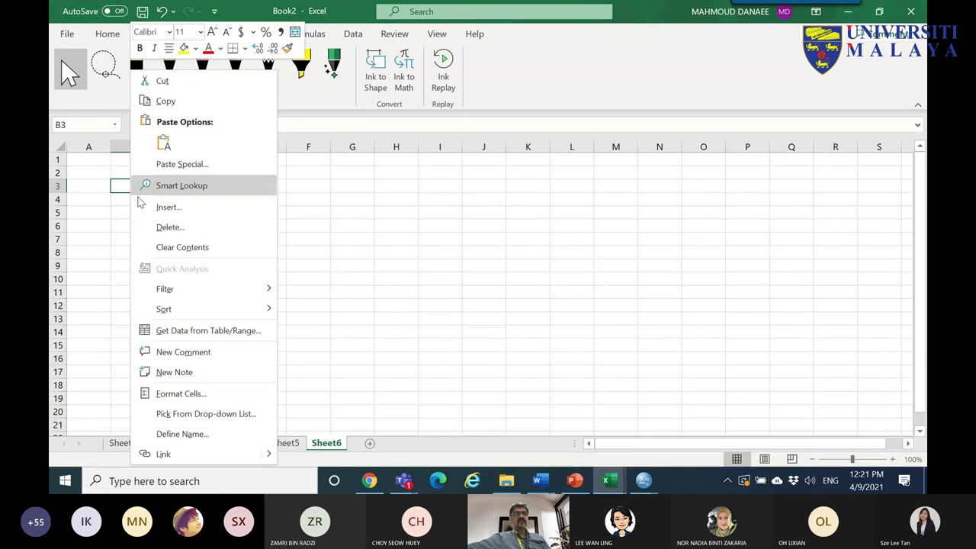
click(162, 144)
key(ctrl+z)
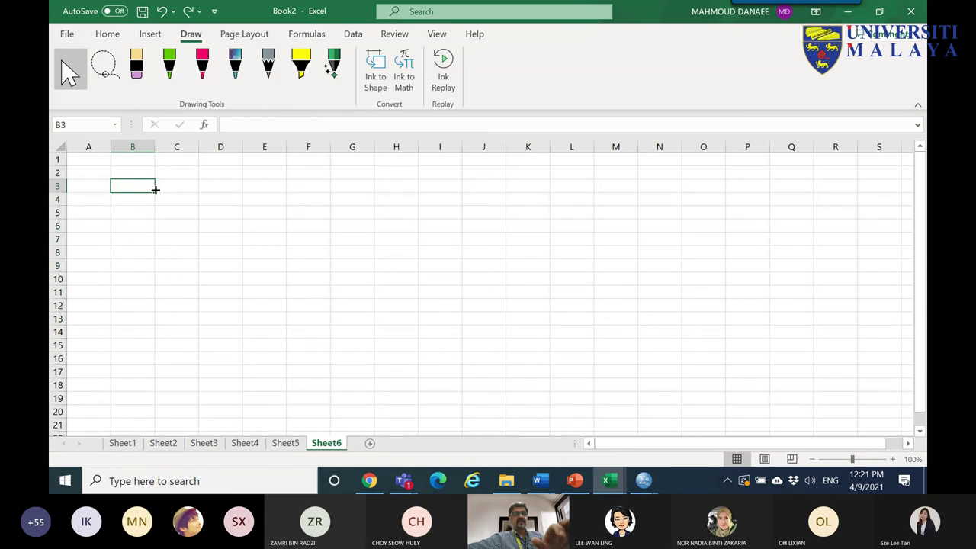
right_click(142, 188)
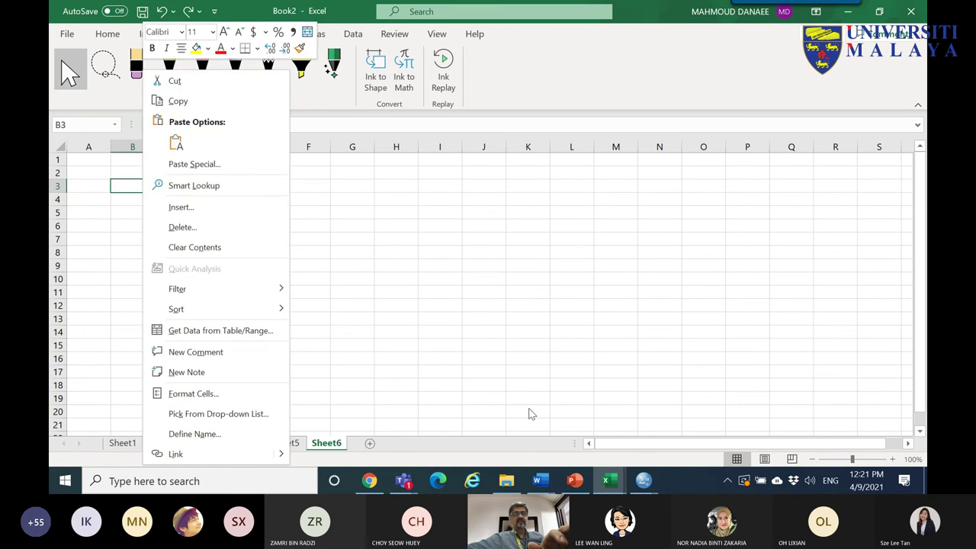
key(Escape)
- Copy the KMO and Bartlett's Test table from SPSS Output6 again and paste it at B3 of Sheet6 in Book2
click(644, 481)
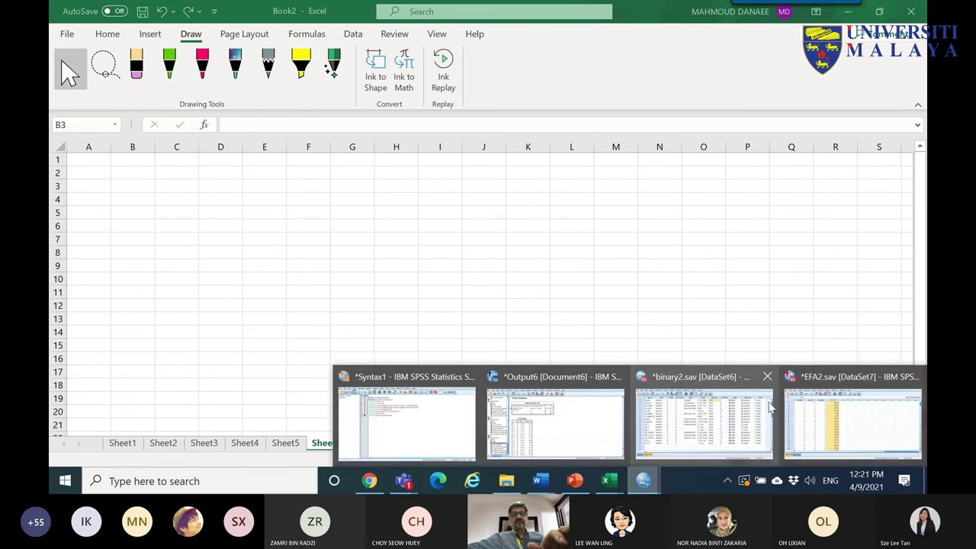
click(567, 433)
right_click(310, 126)
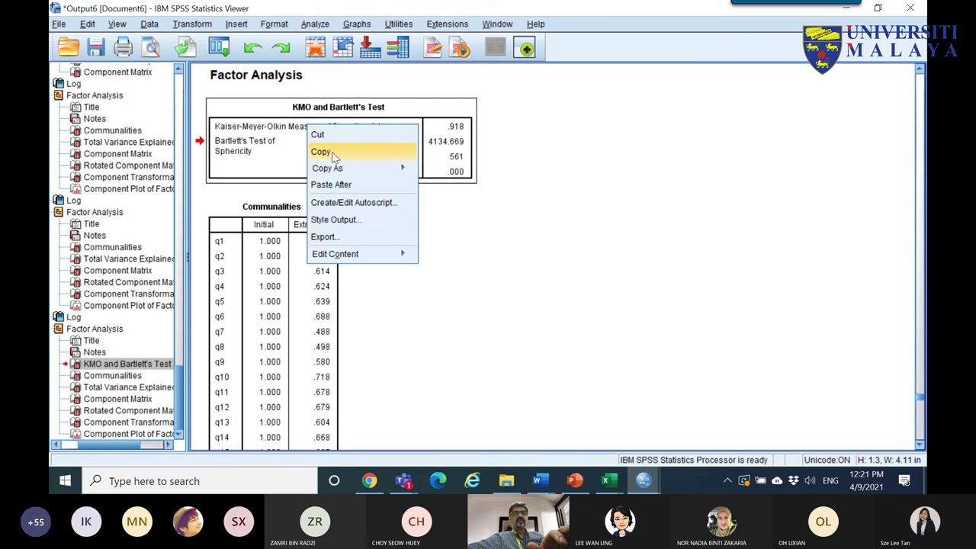
click(321, 152)
click(607, 480)
click(667, 412)
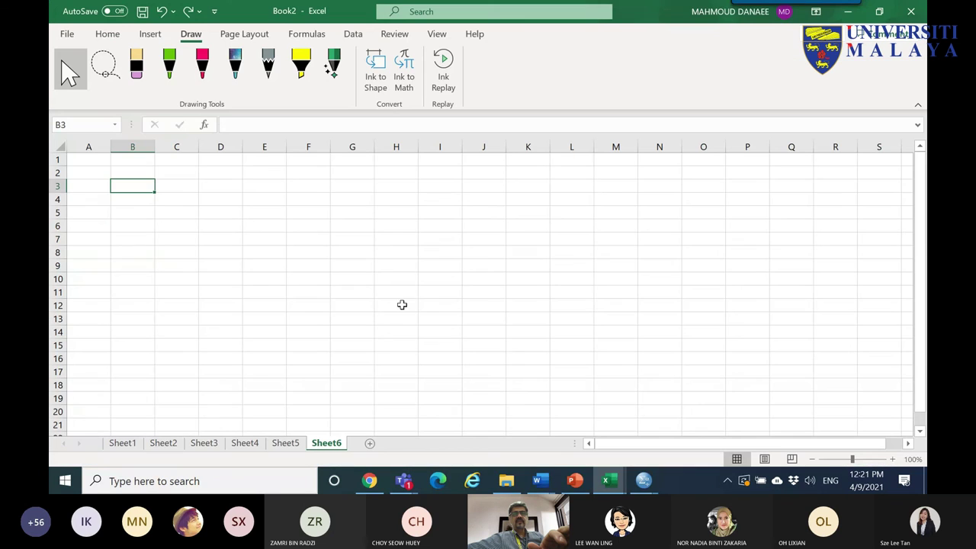
right_click(138, 190)
click(161, 143)
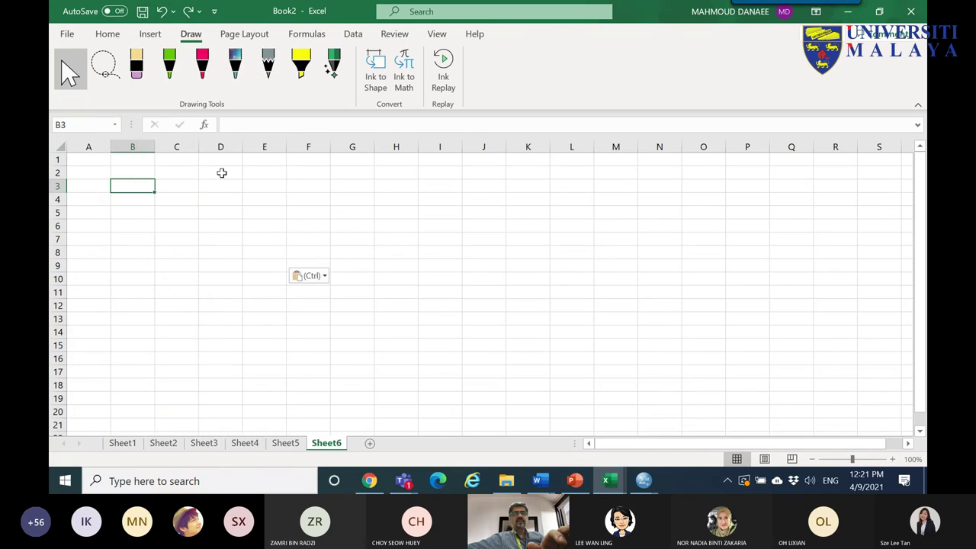
- Widen column B so that the Kaiser-Meyer-Olkin and Bartlett's test labels each fit on one line
scroll(356, 286, up, 5)
drag(233, 154, 241, 155)
click(197, 151)
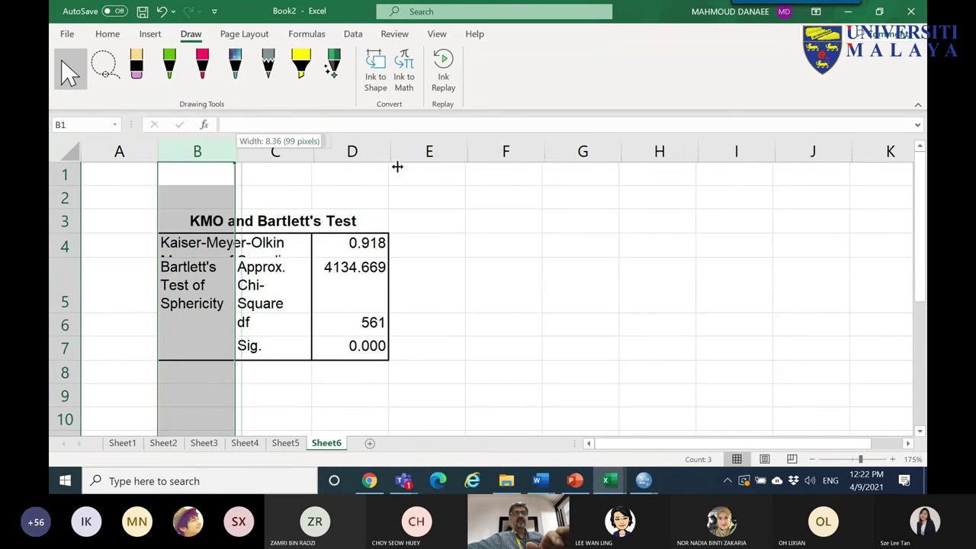
drag(469, 165, 608, 168)
- Circle the words Sampling Adequacy in the Kaiser-Meyer-Olkin row with the red pen
click(256, 242)
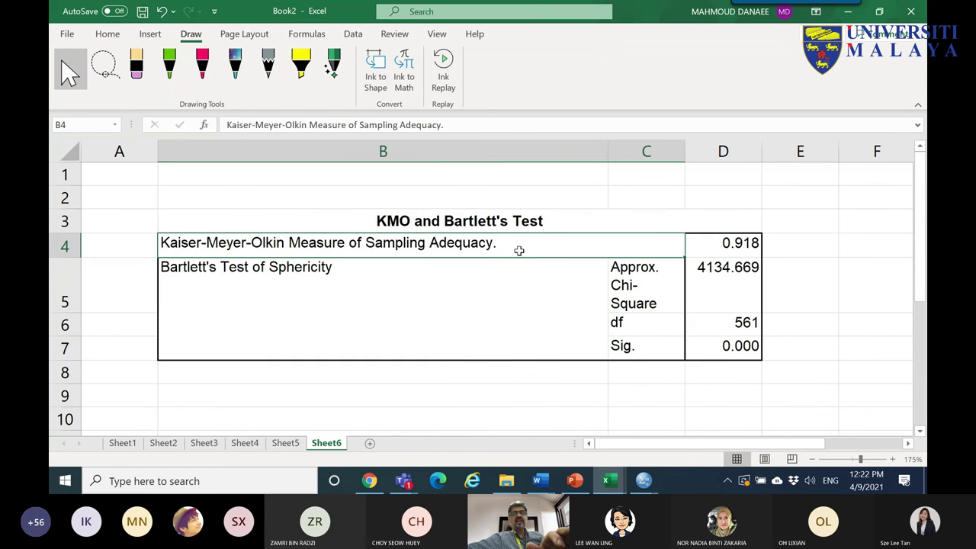
click(202, 65)
mouse_move(503, 245)
mouse_down()
mouse_move(400, 258)
mouse_move(357, 244)
mouse_move(454, 204)
mouse_move(492, 243)
mouse_up()
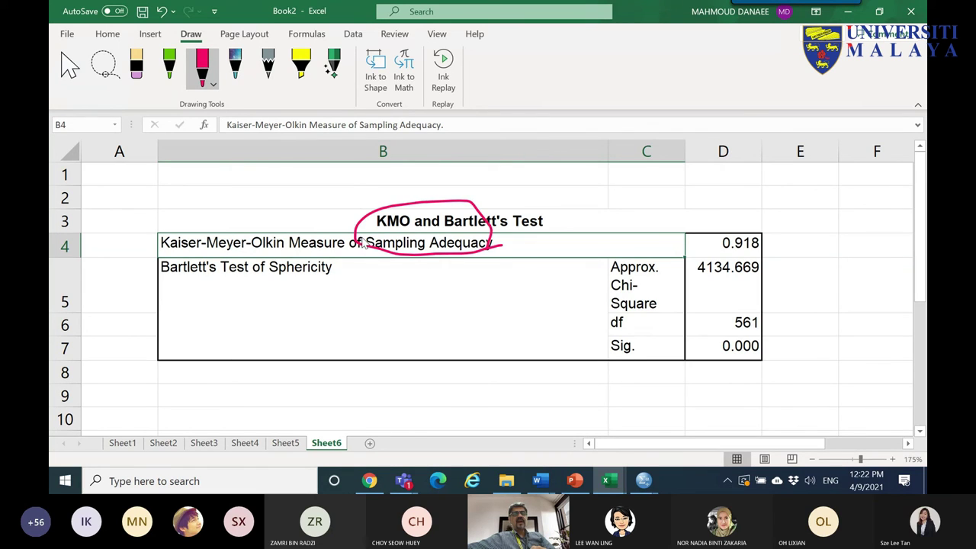